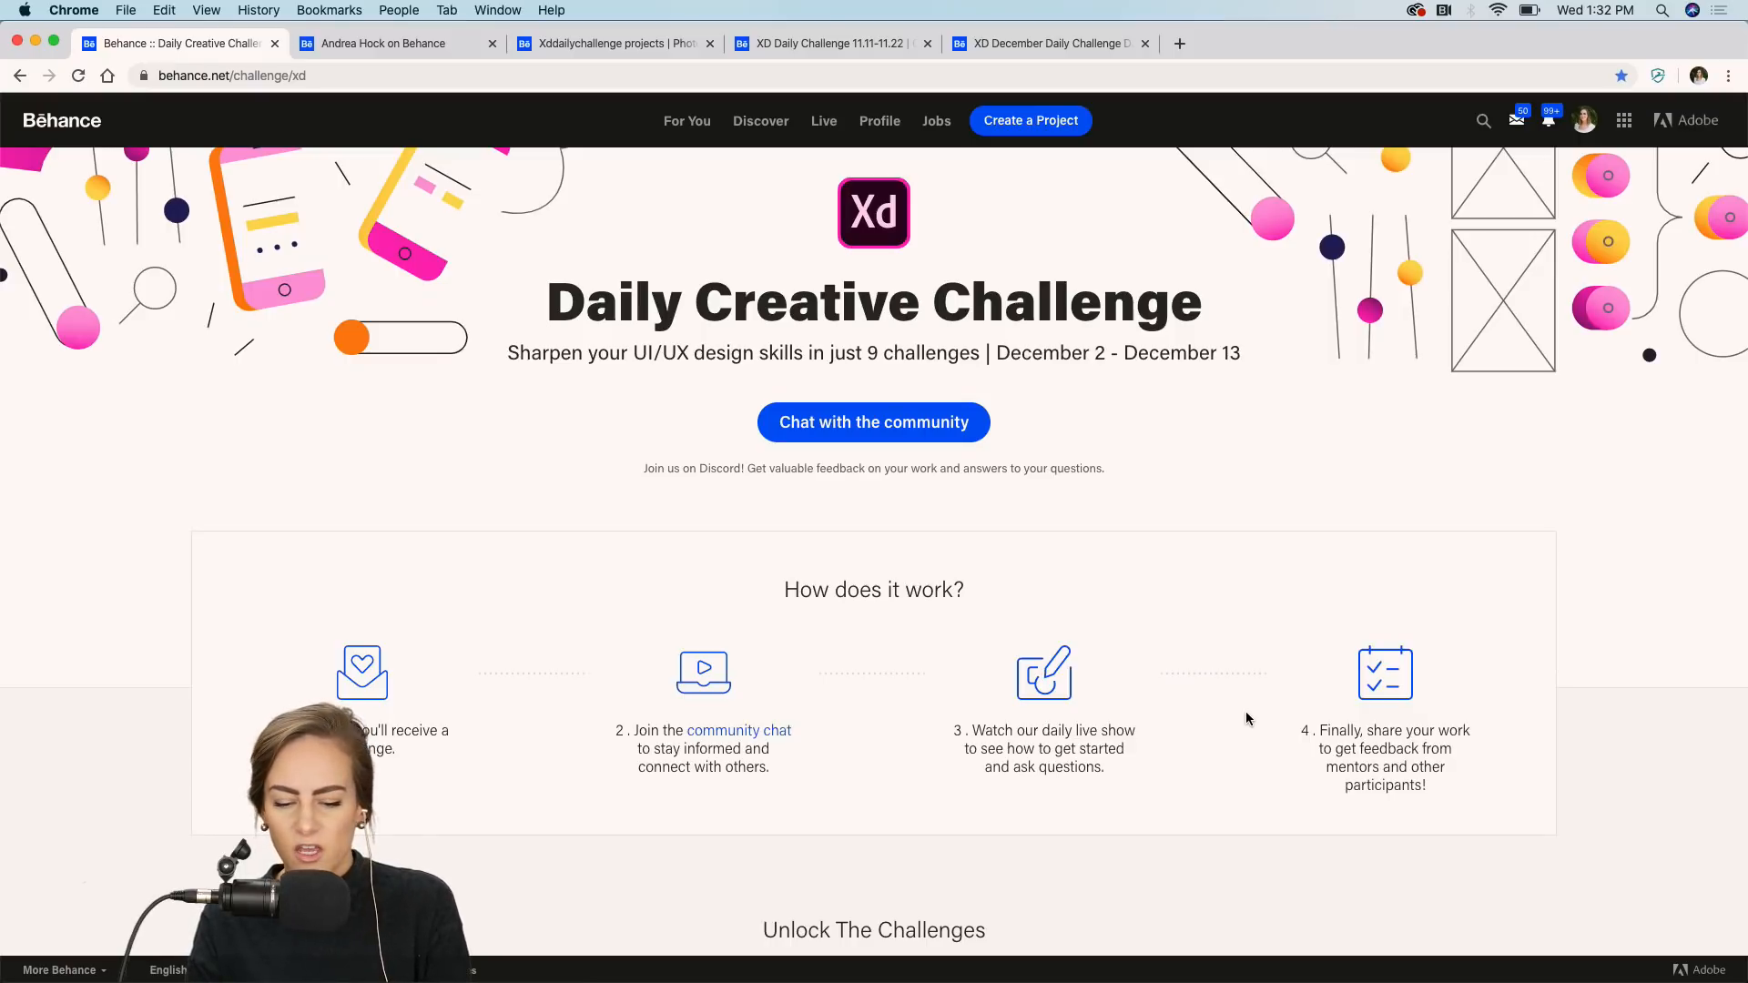
# Scroll to the challenge list, open the Hover Trigger challenge's Get Started link, and open its download options.
pyautogui.scroll(-7, 1246, 718)
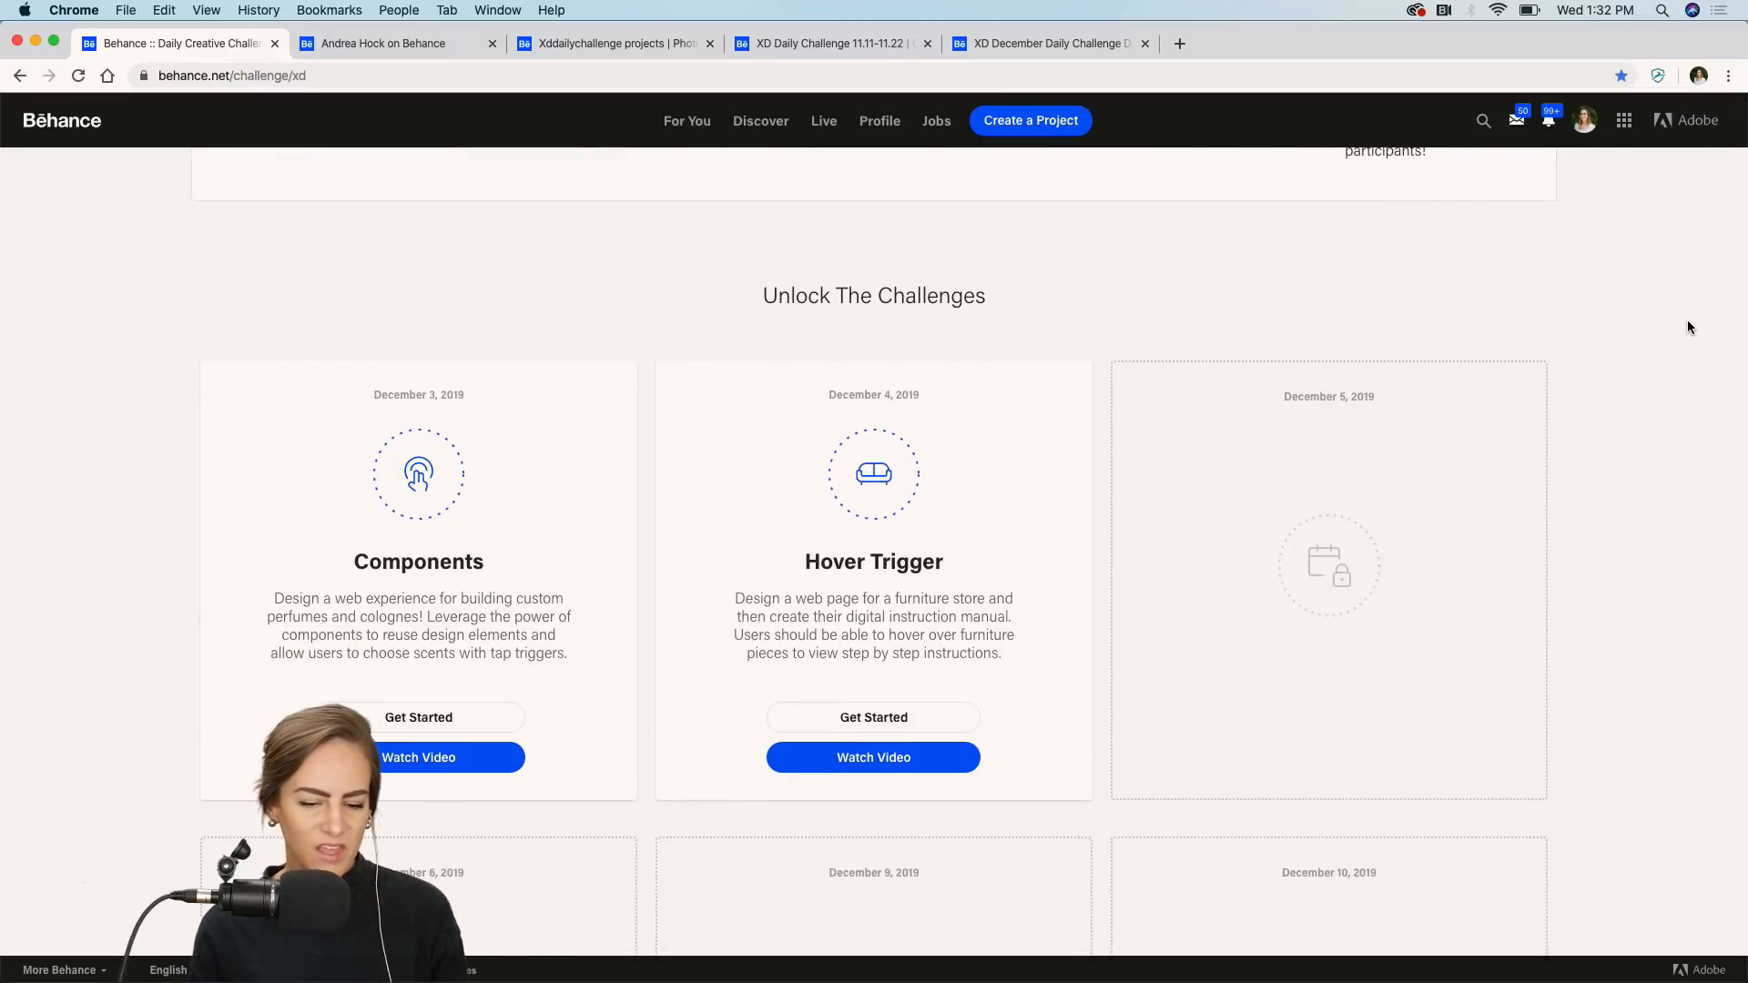
pyautogui.scroll(-1, 1689, 328)
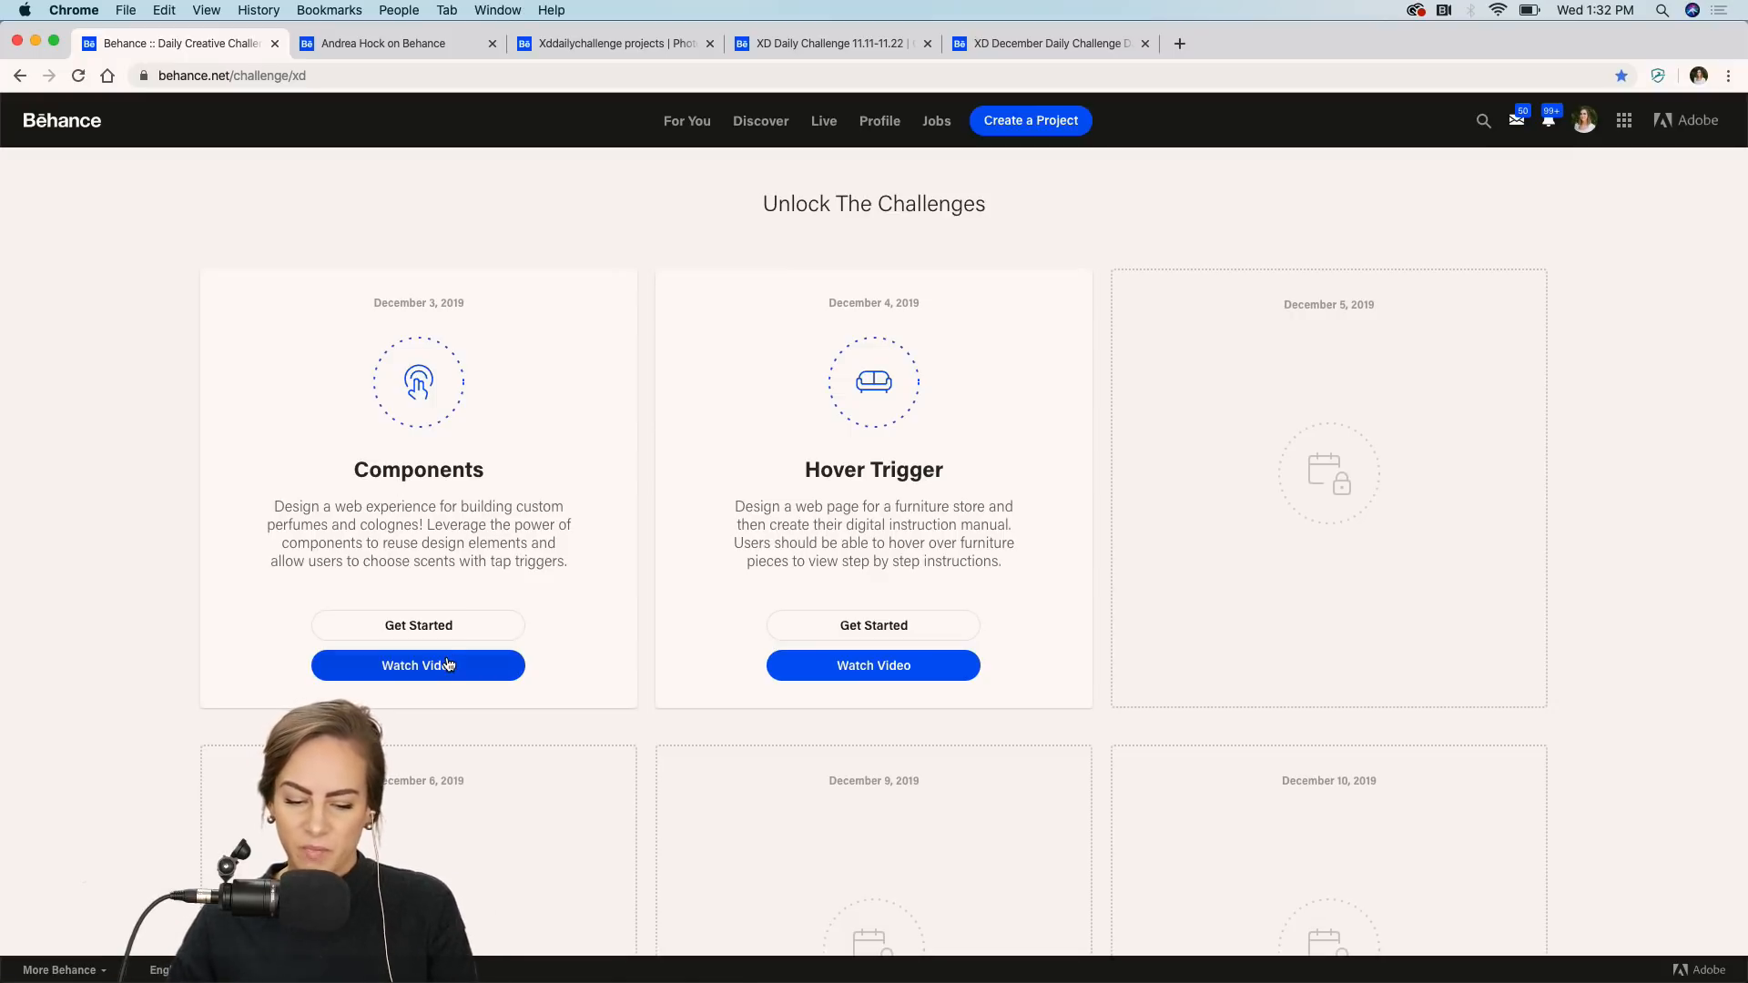
pyautogui.click(890, 625)
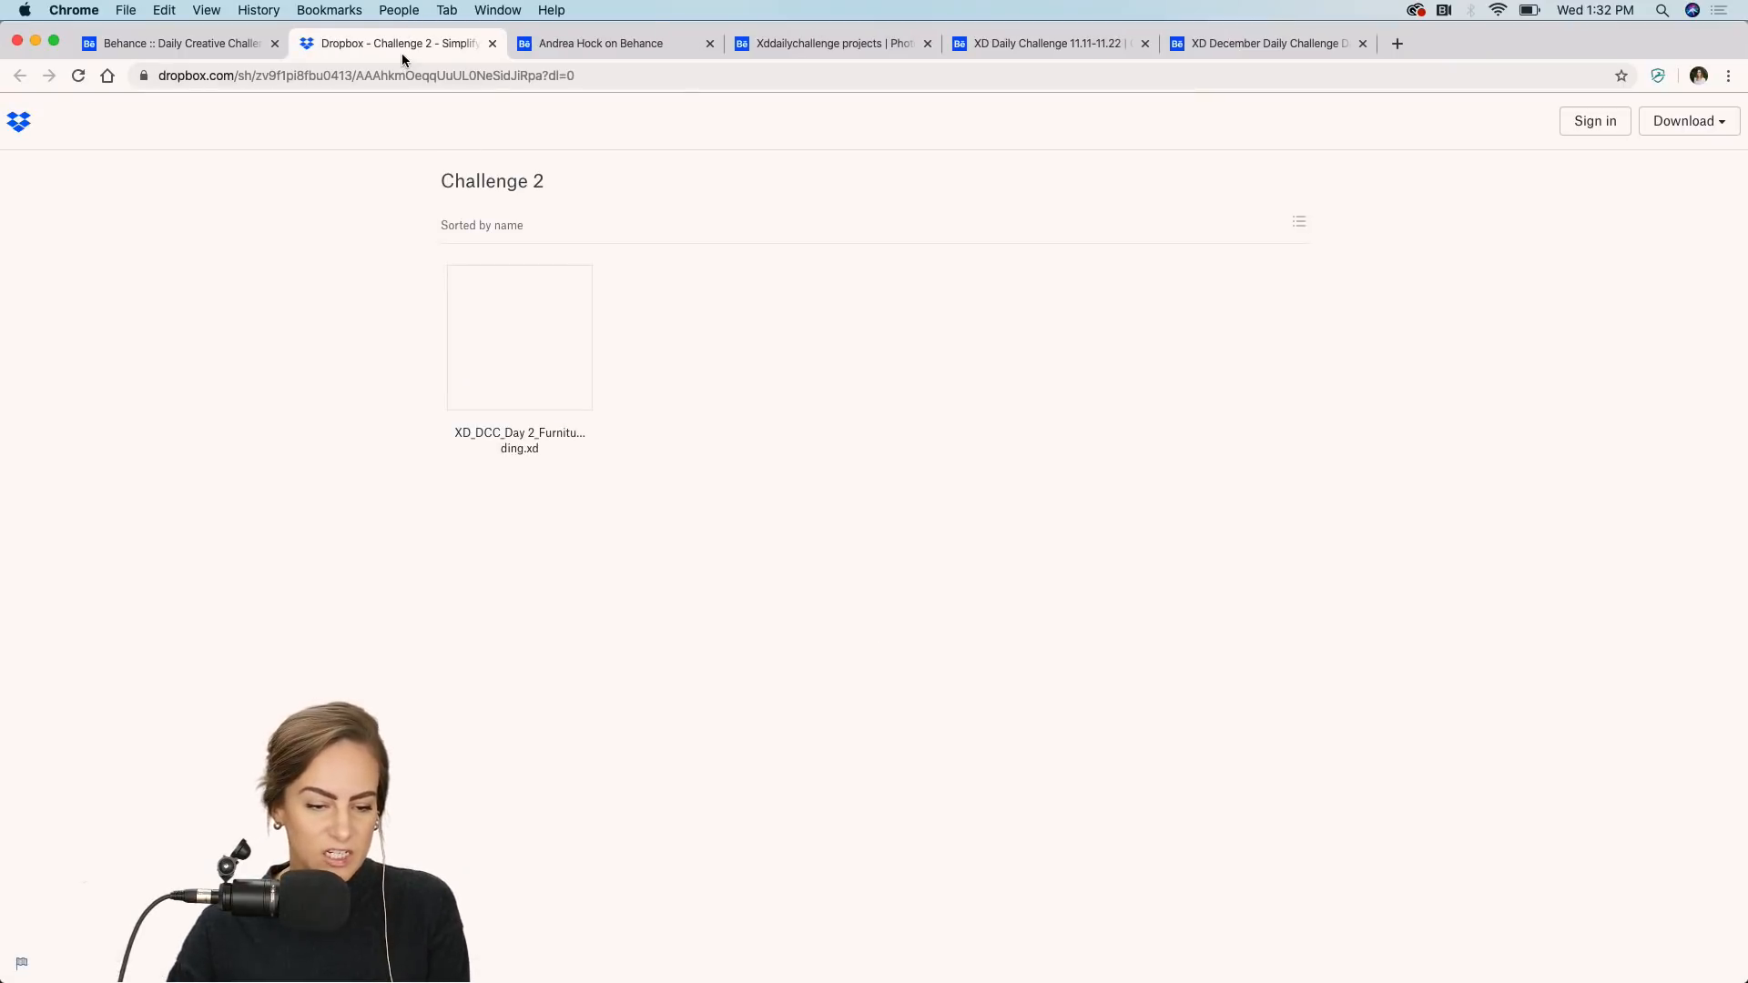
pyautogui.click(1714, 121)
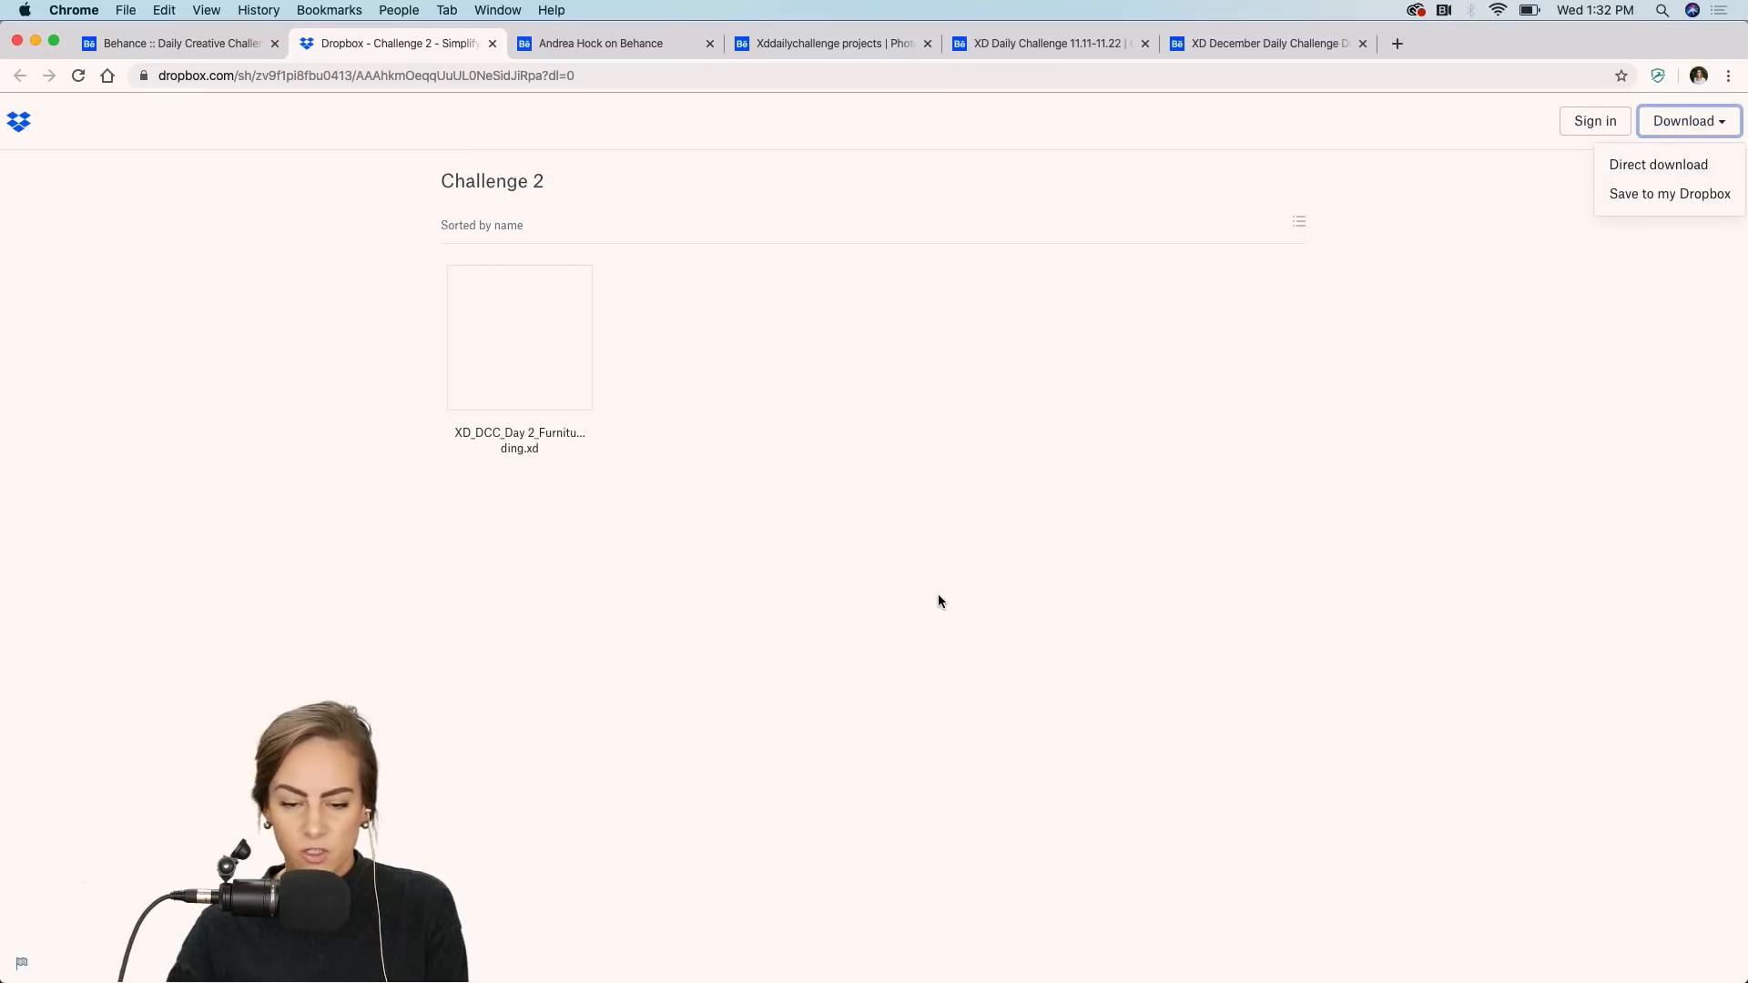
# Preview the opened Furniture Building file in XD, then minimize it and return to the Behance challenge tab.
pyautogui.moveTo(948, 965)
pyautogui.click(1032, 959)
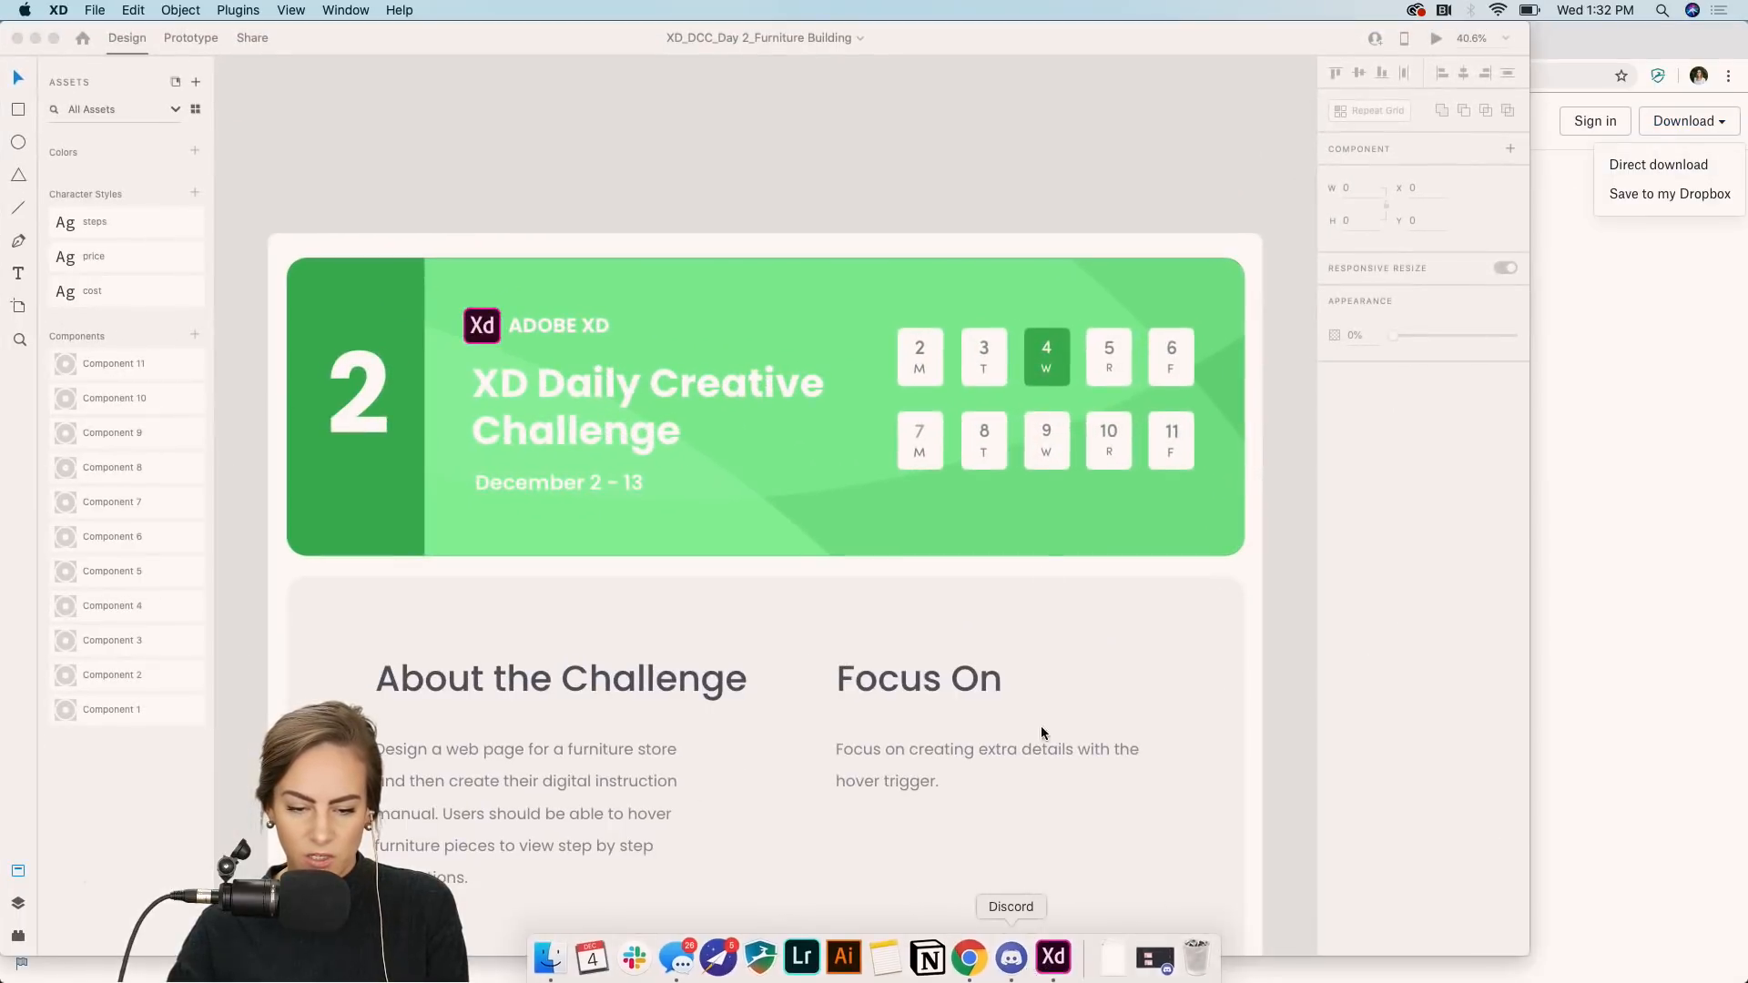
pyautogui.scroll(-5, 979, 484)
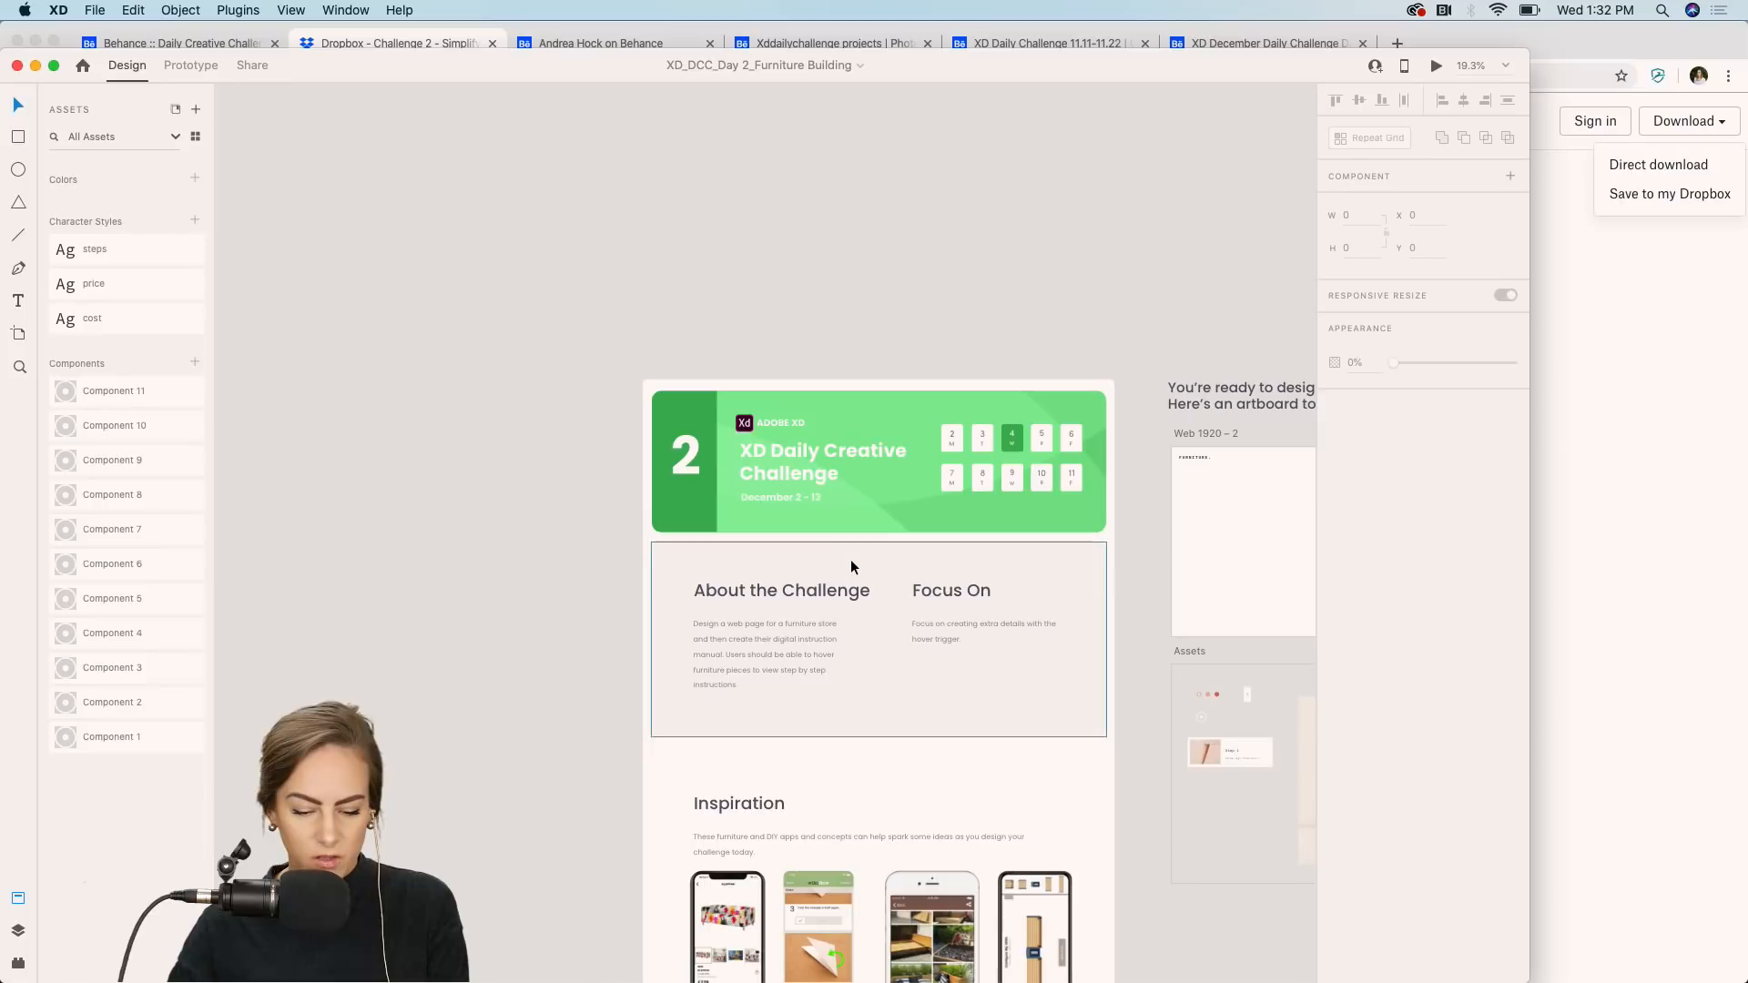
pyautogui.click(36, 65)
pyautogui.click(141, 47)
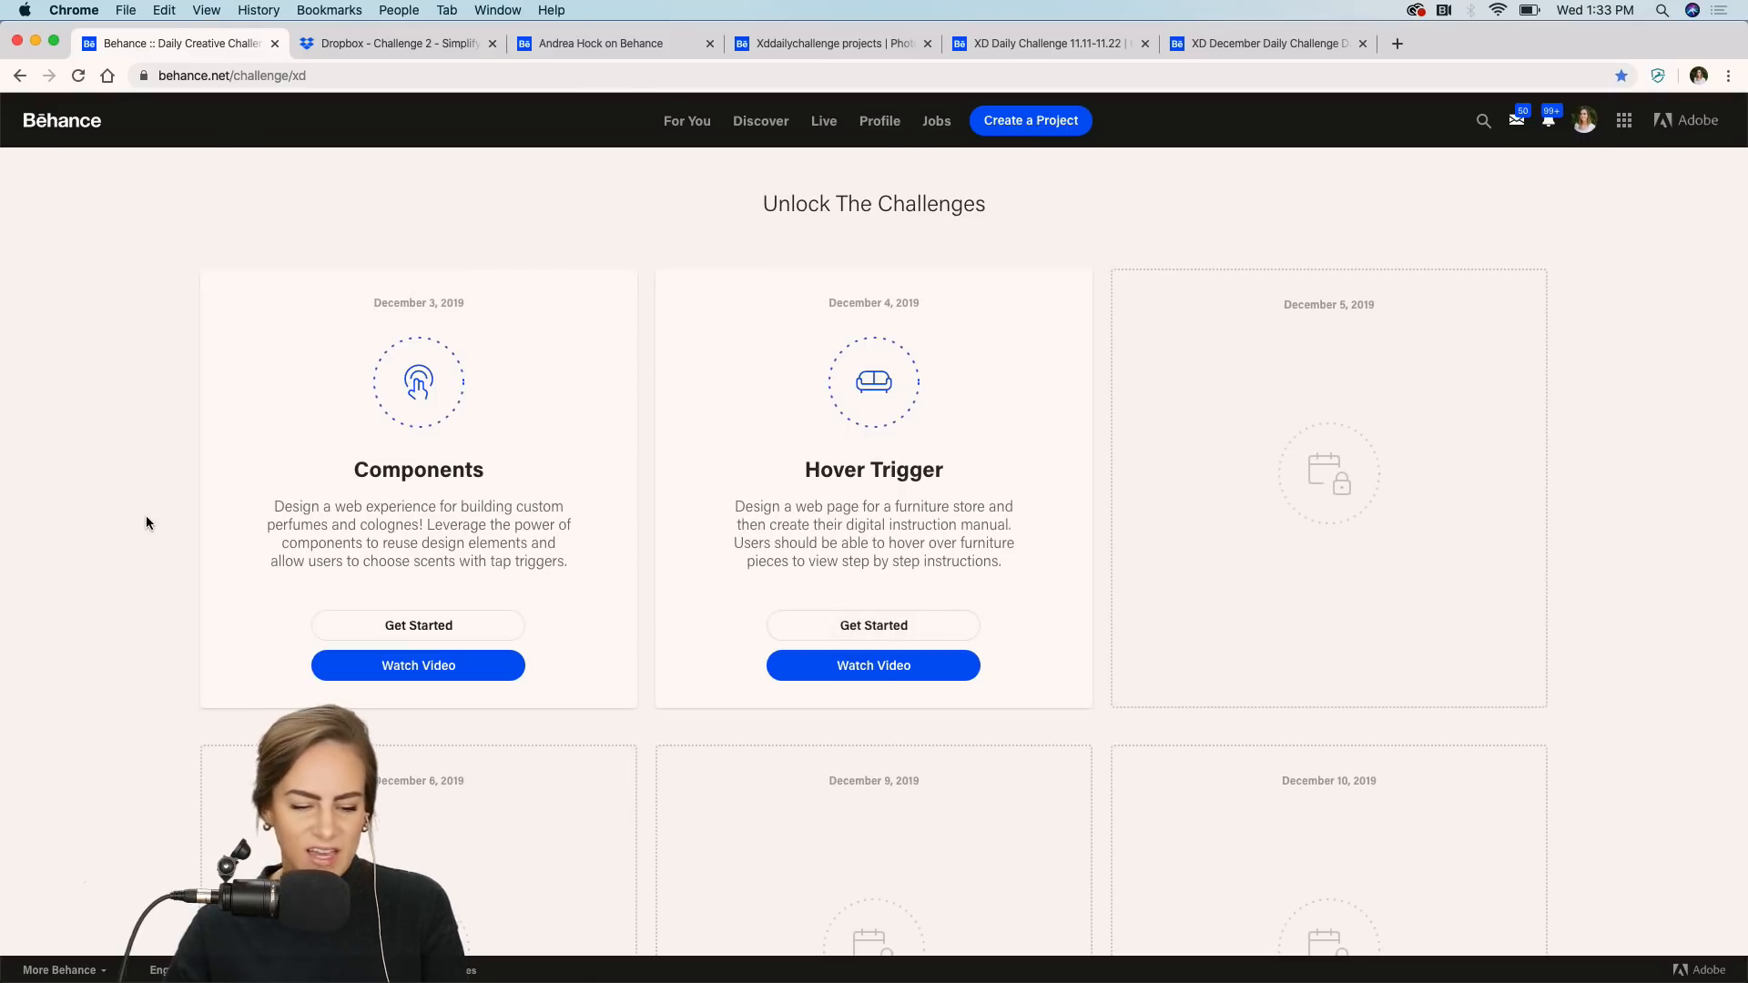
# Scroll to the Next Steps section and switch to the Discord community app.
pyautogui.scroll(-3, 146, 515)
pyautogui.scroll(-8, 145, 523)
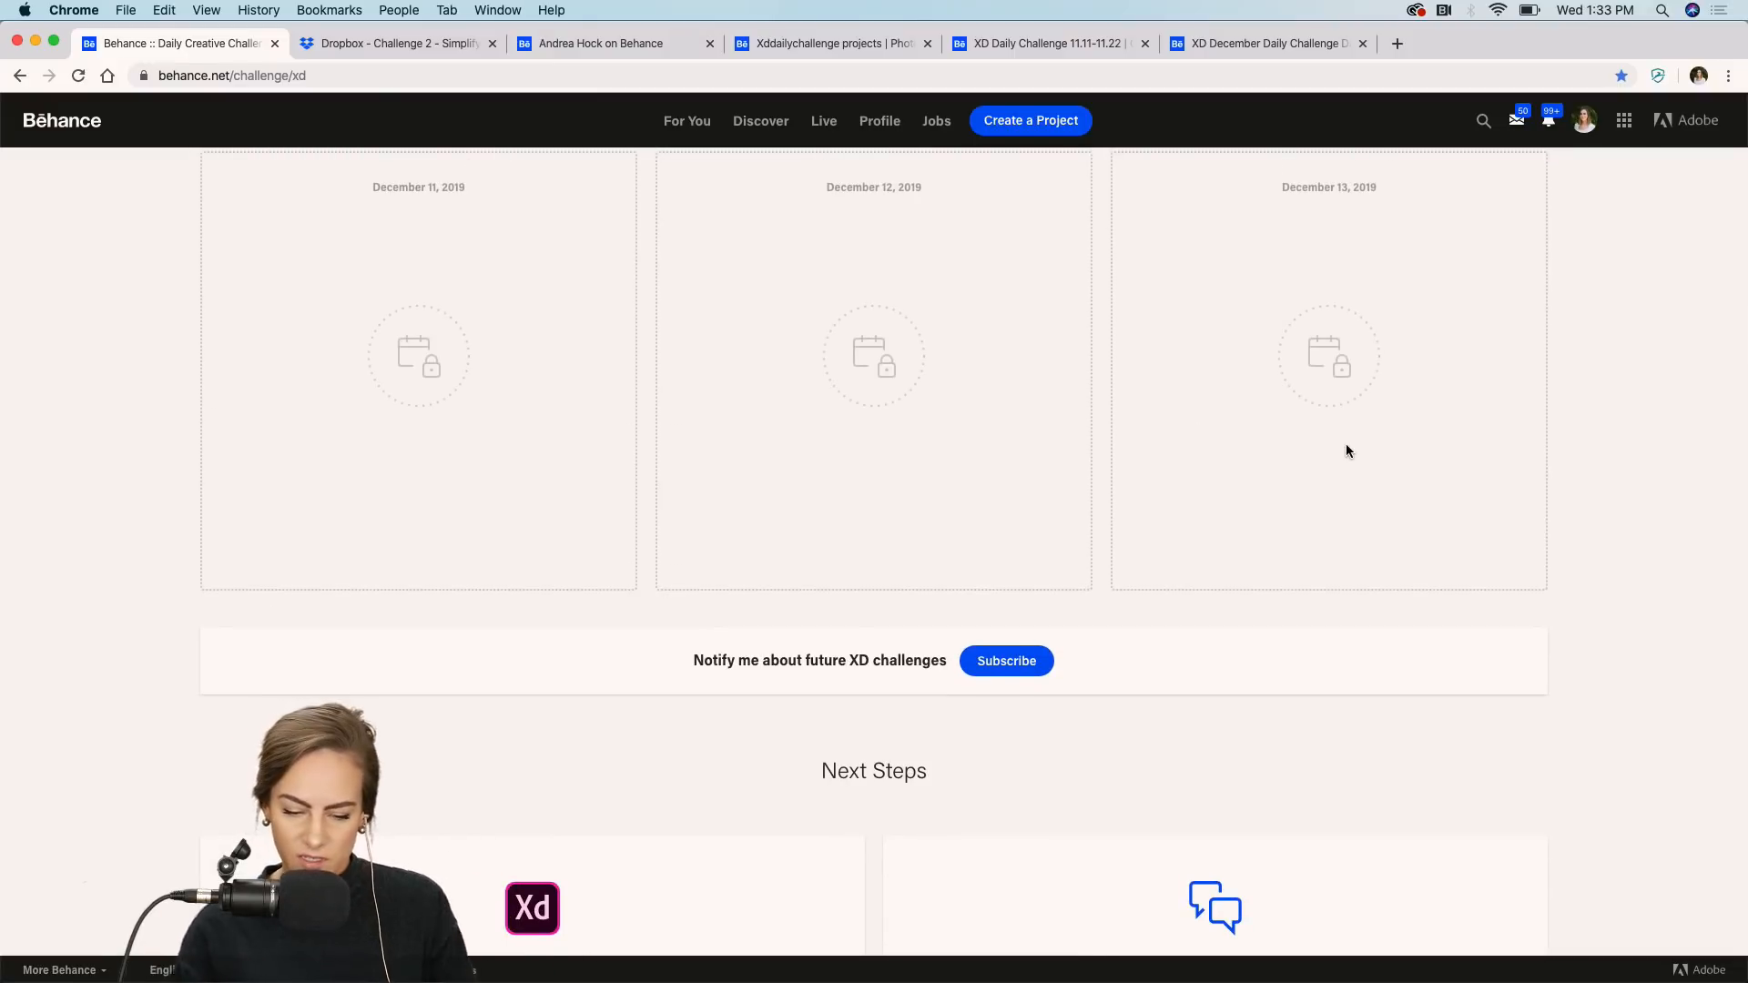
pyautogui.scroll(-5, 1347, 450)
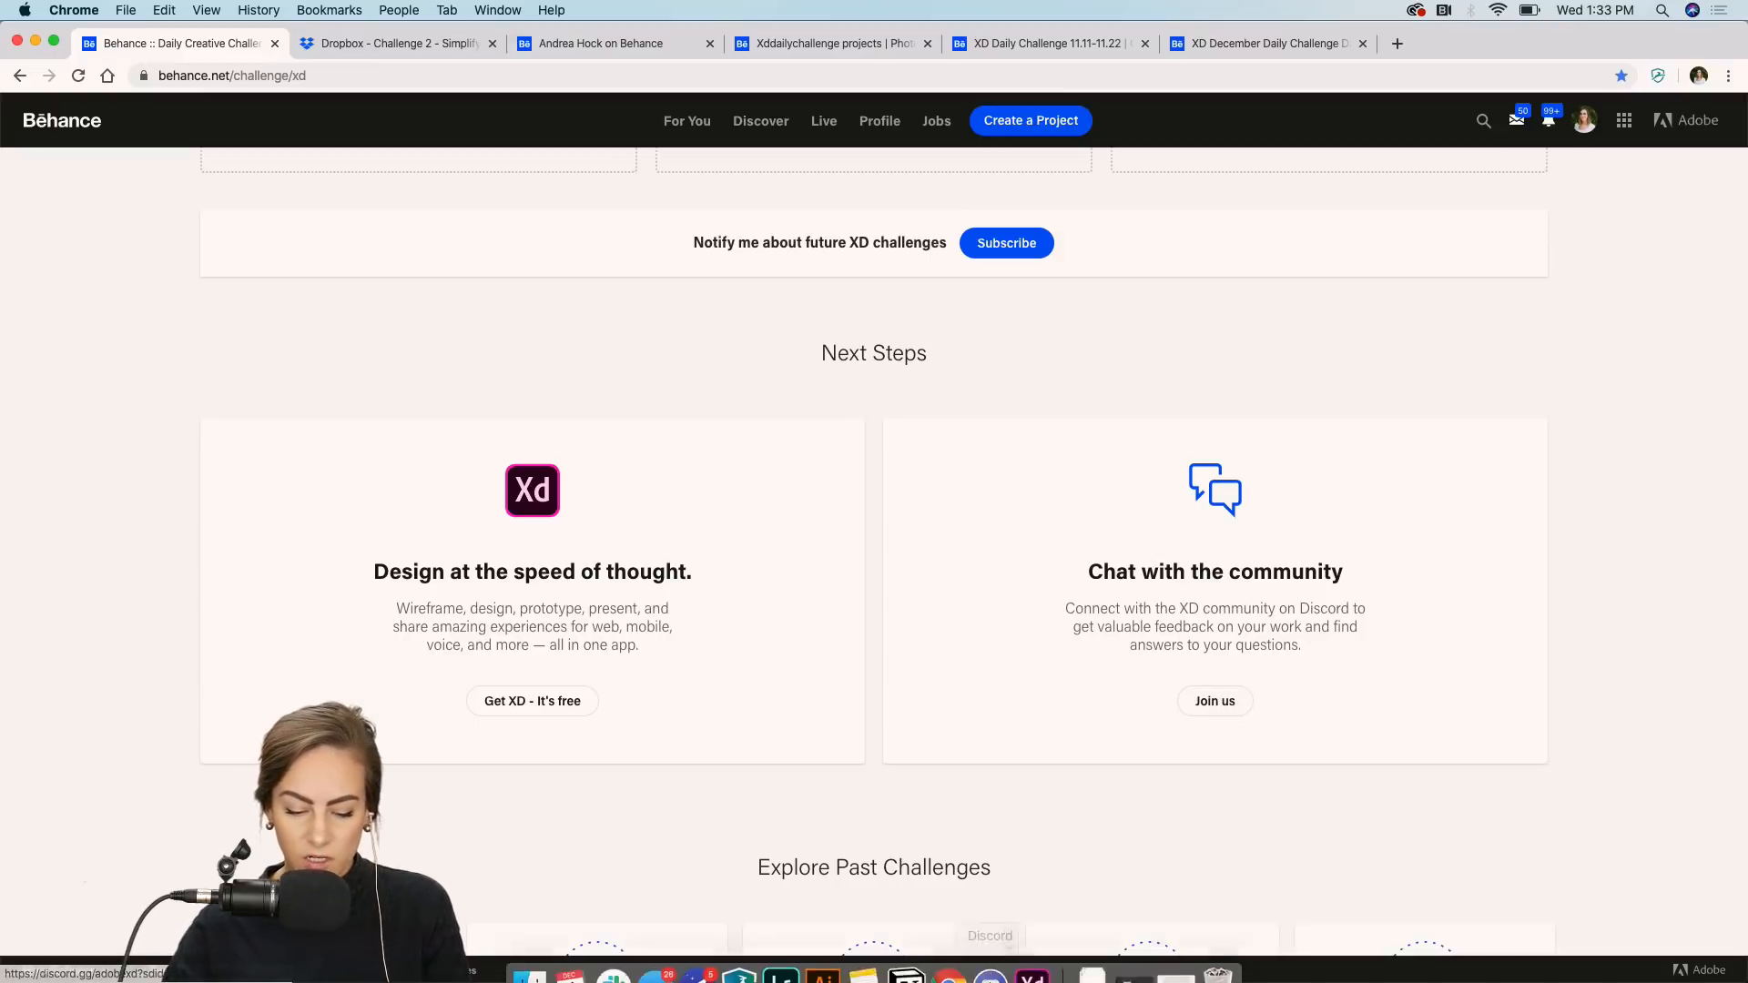
pyautogui.click(995, 975)
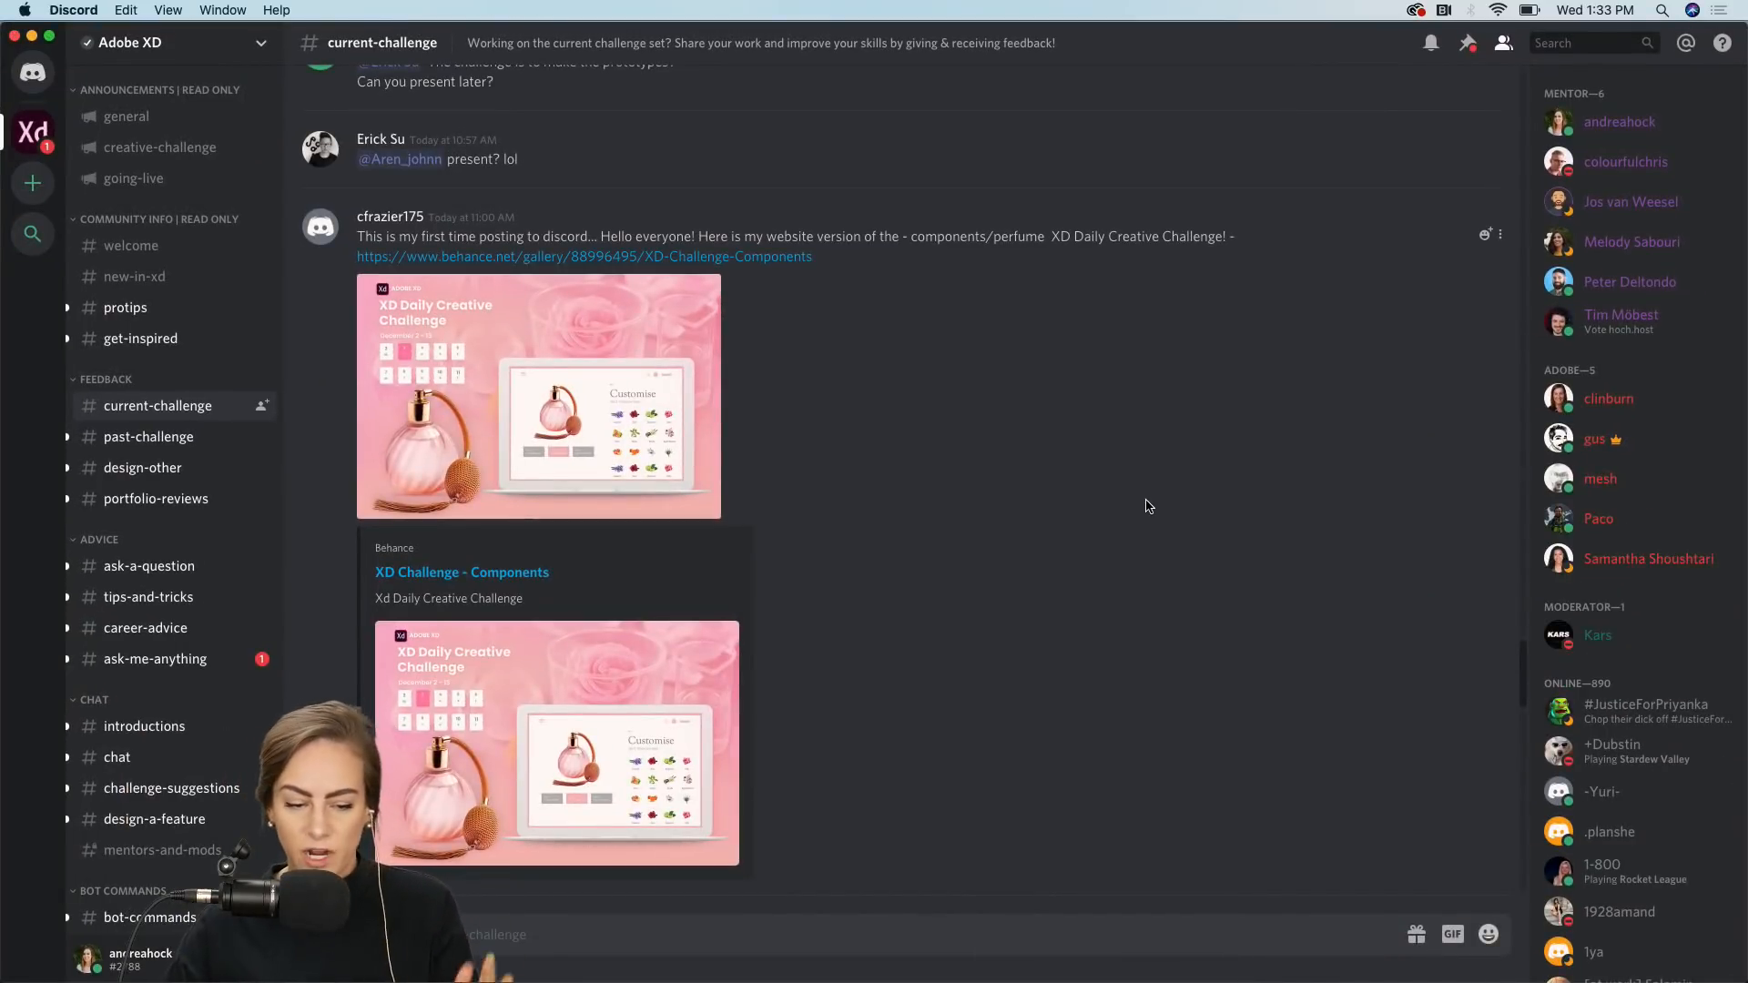
# Browse the shared submissions in the current-challenge channel.
pyautogui.scroll(2, 1035, 382)
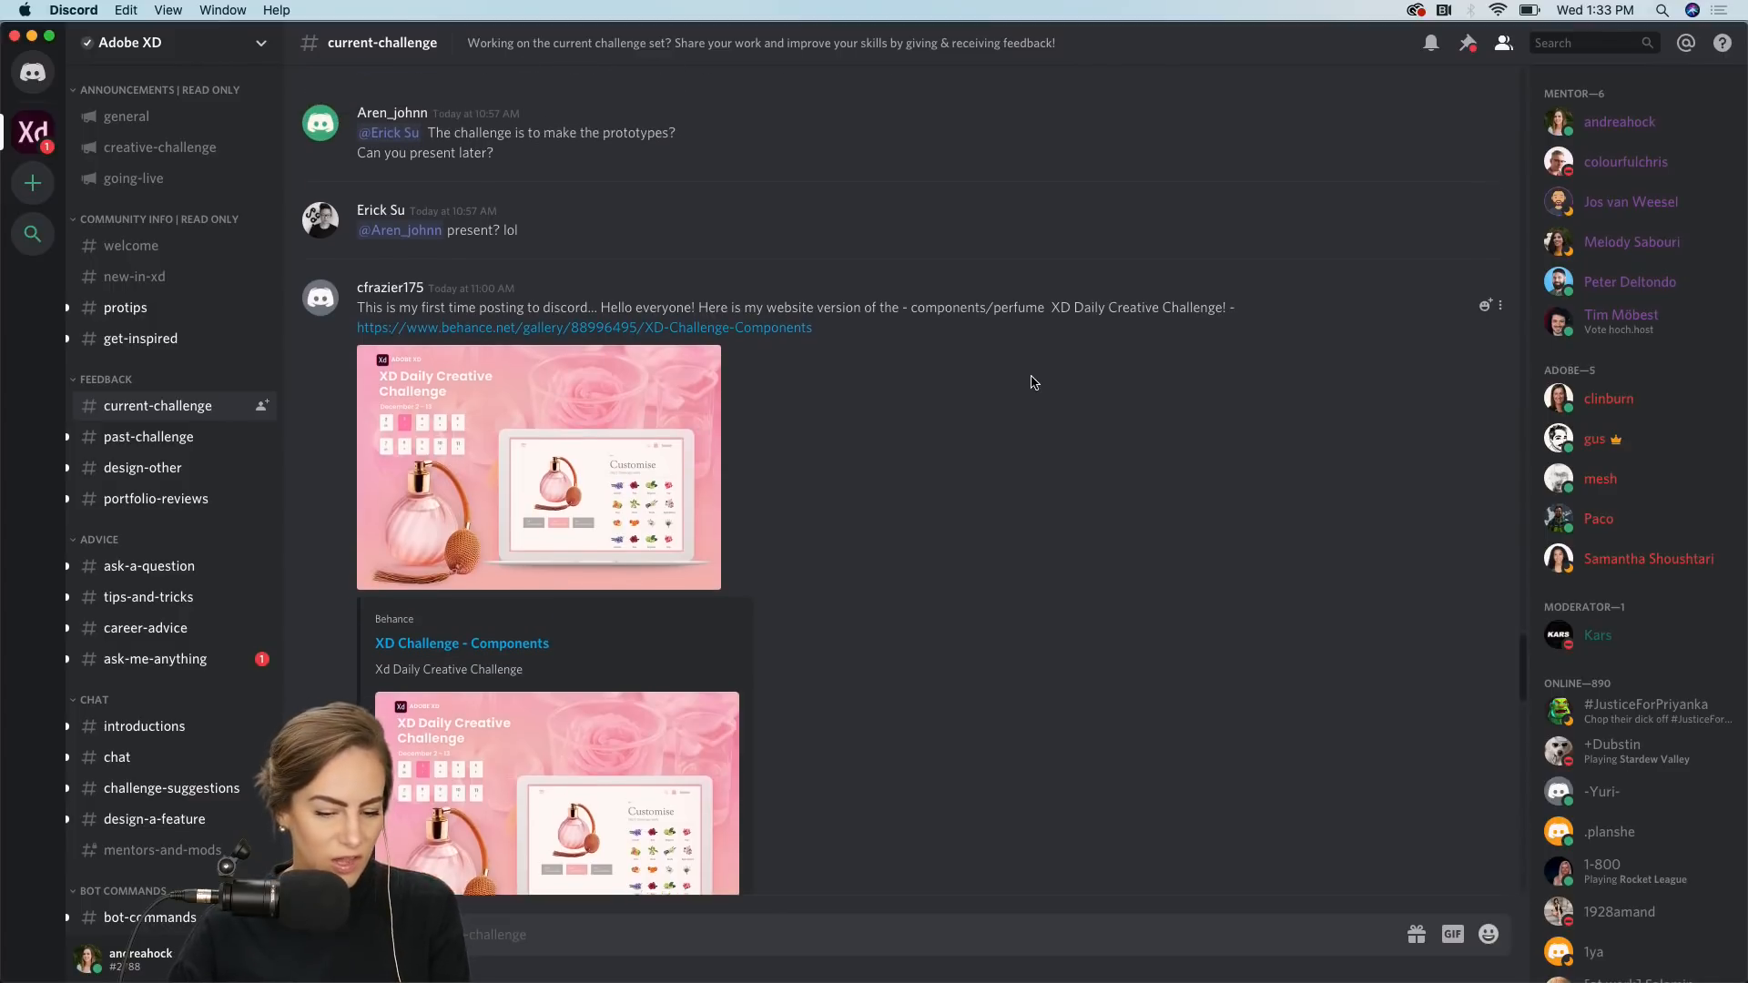
pyautogui.scroll(5, 959, 434)
pyautogui.scroll(10, 964, 434)
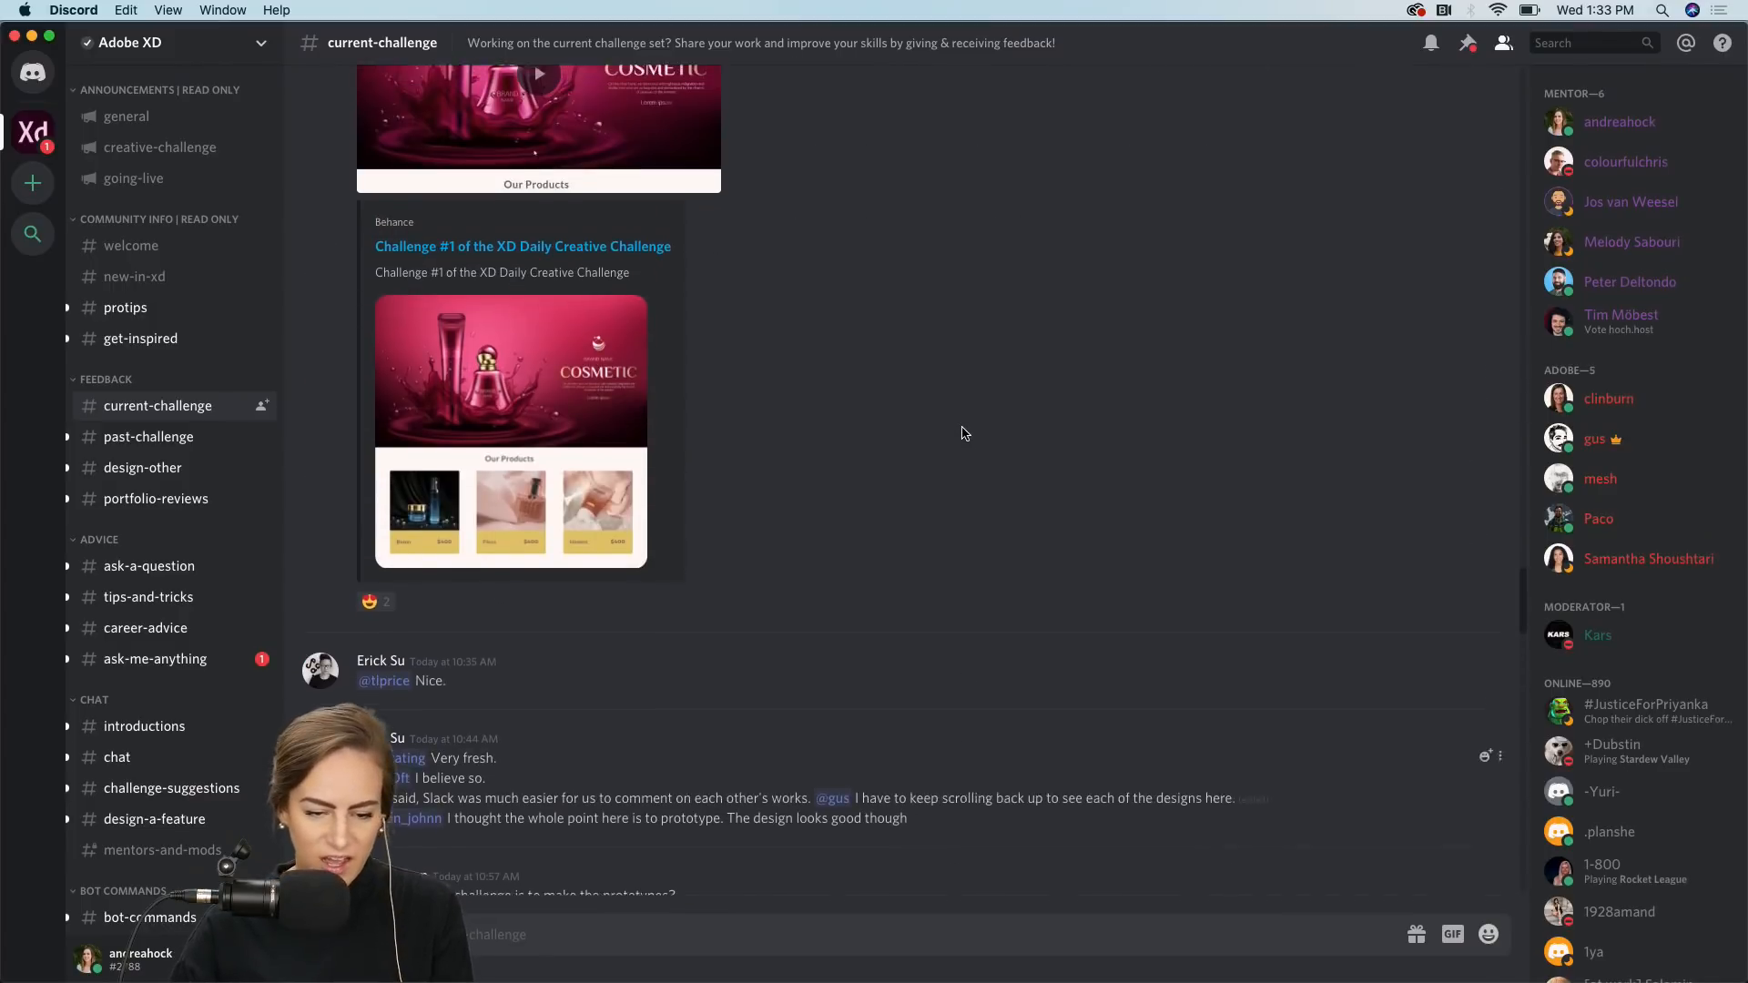
pyautogui.scroll(10, 965, 433)
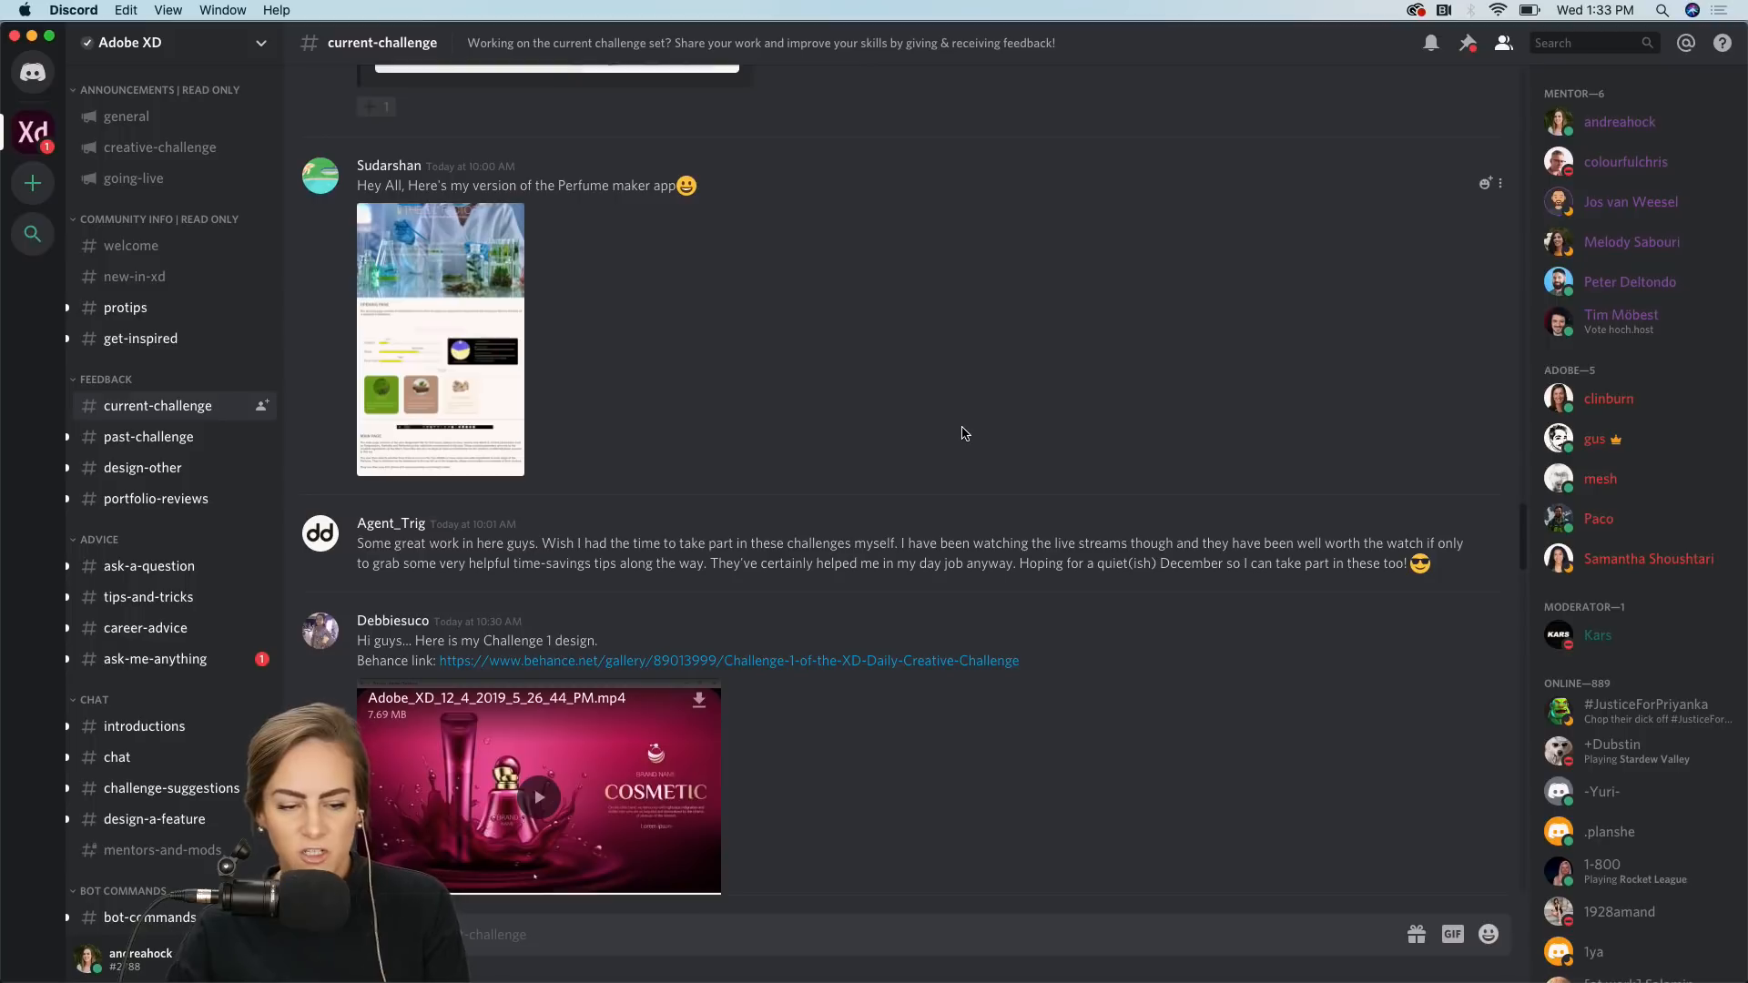
pyautogui.scroll(10, 964, 434)
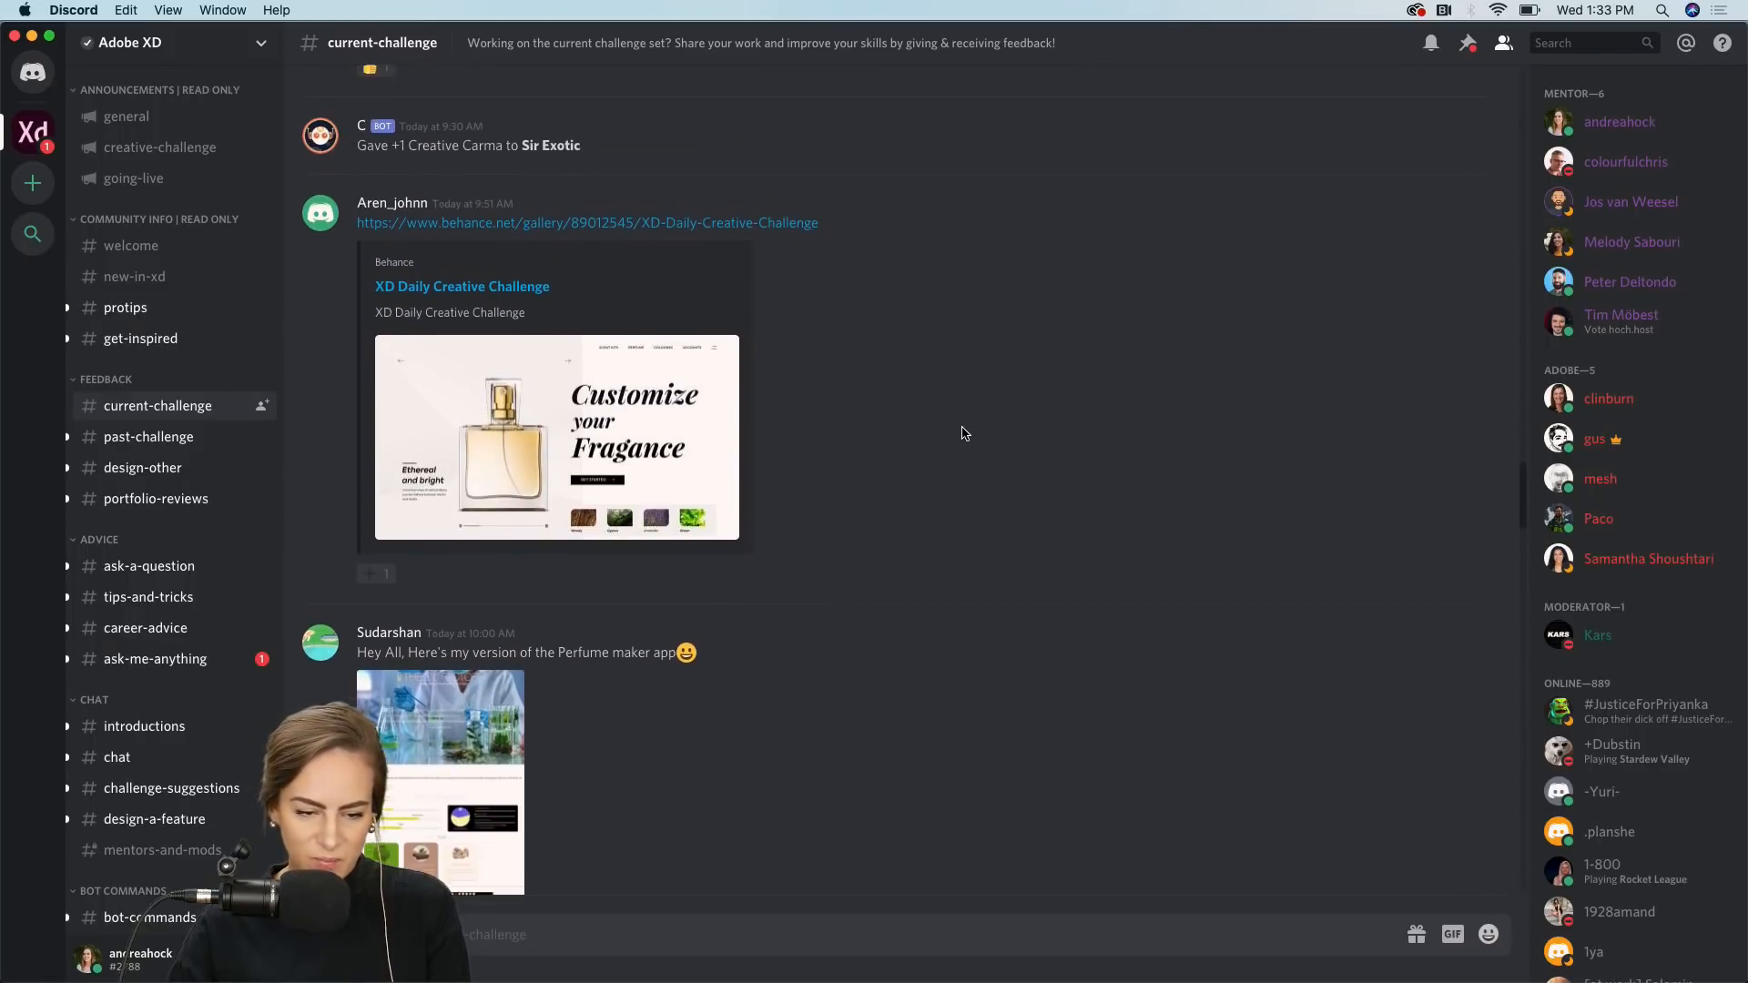
pyautogui.scroll(10, 964, 434)
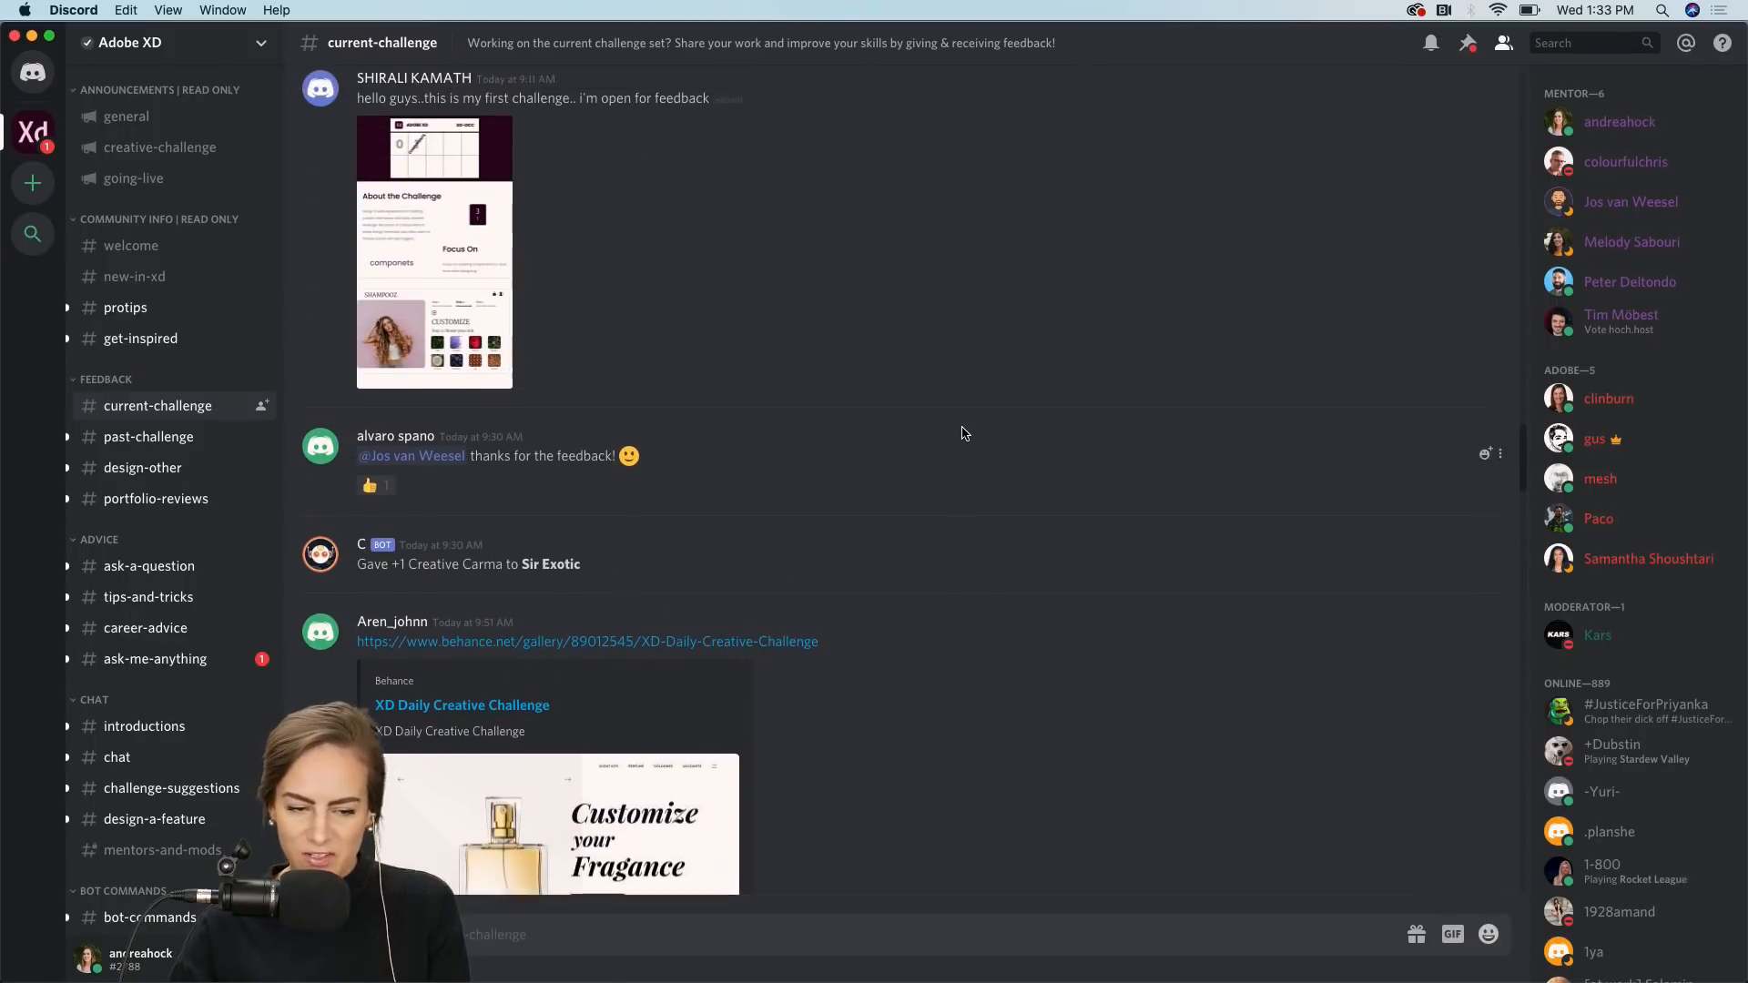
pyautogui.scroll(-15, 964, 433)
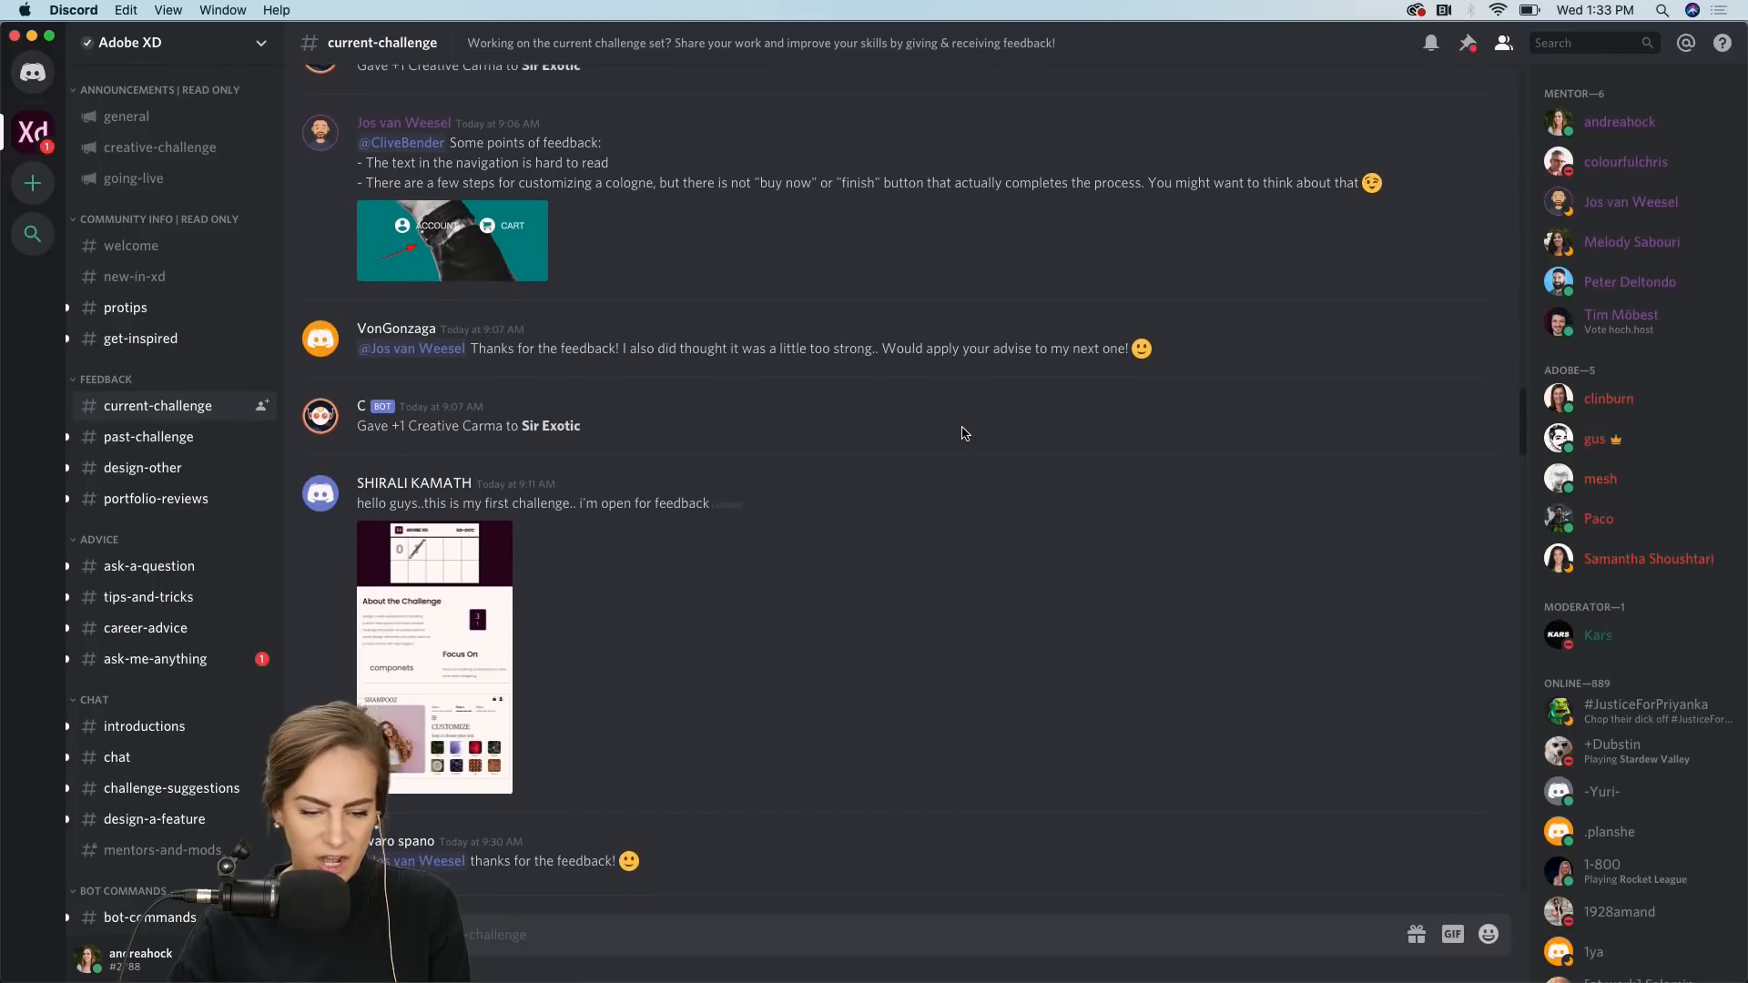
pyautogui.scroll(-15, 964, 434)
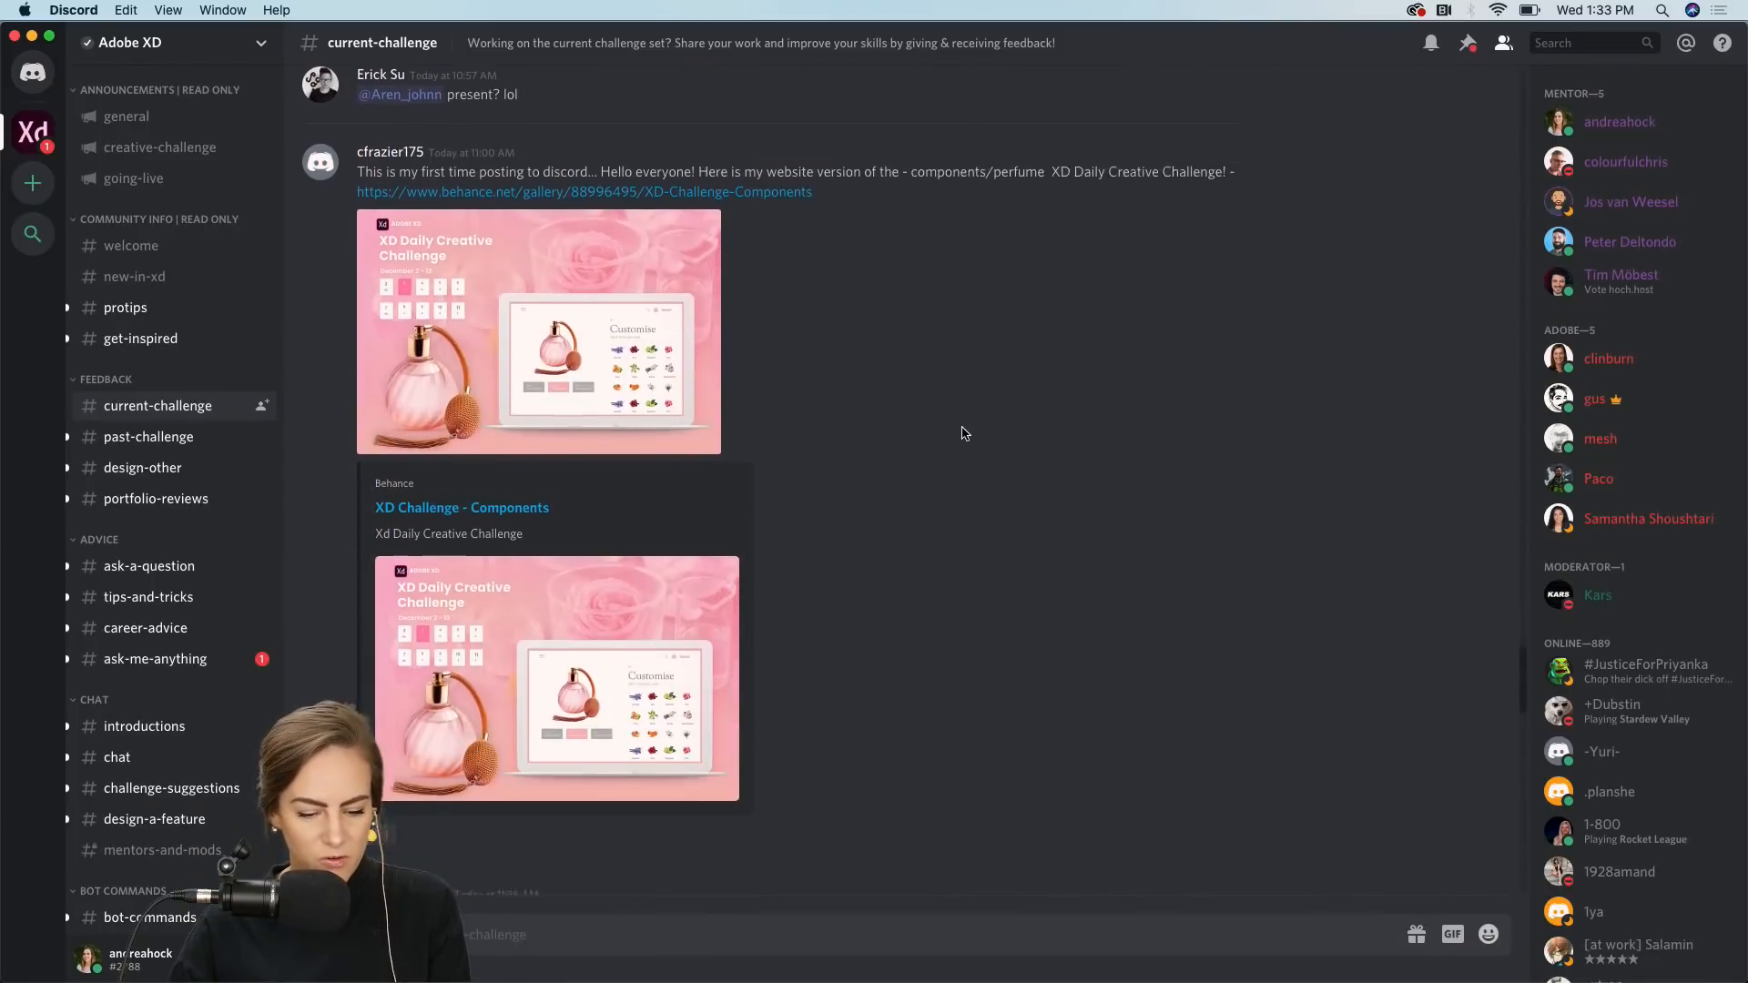
pyautogui.scroll(-4, 964, 433)
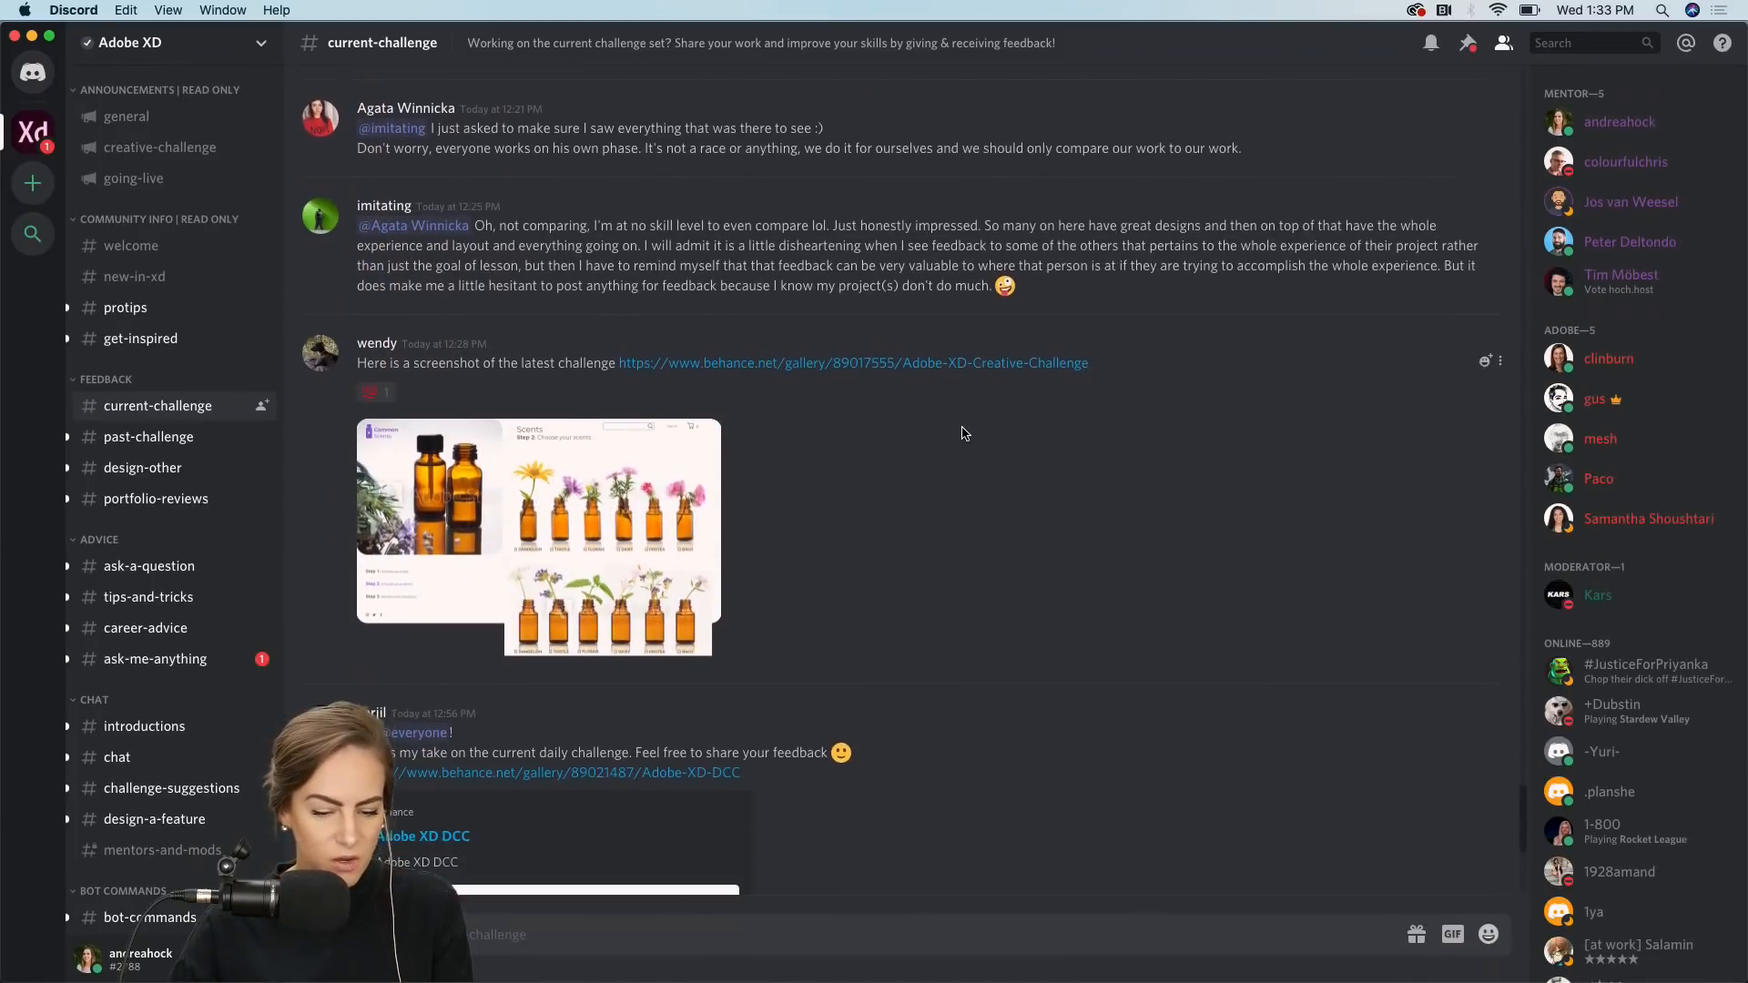
pyautogui.scroll(-1, 964, 434)
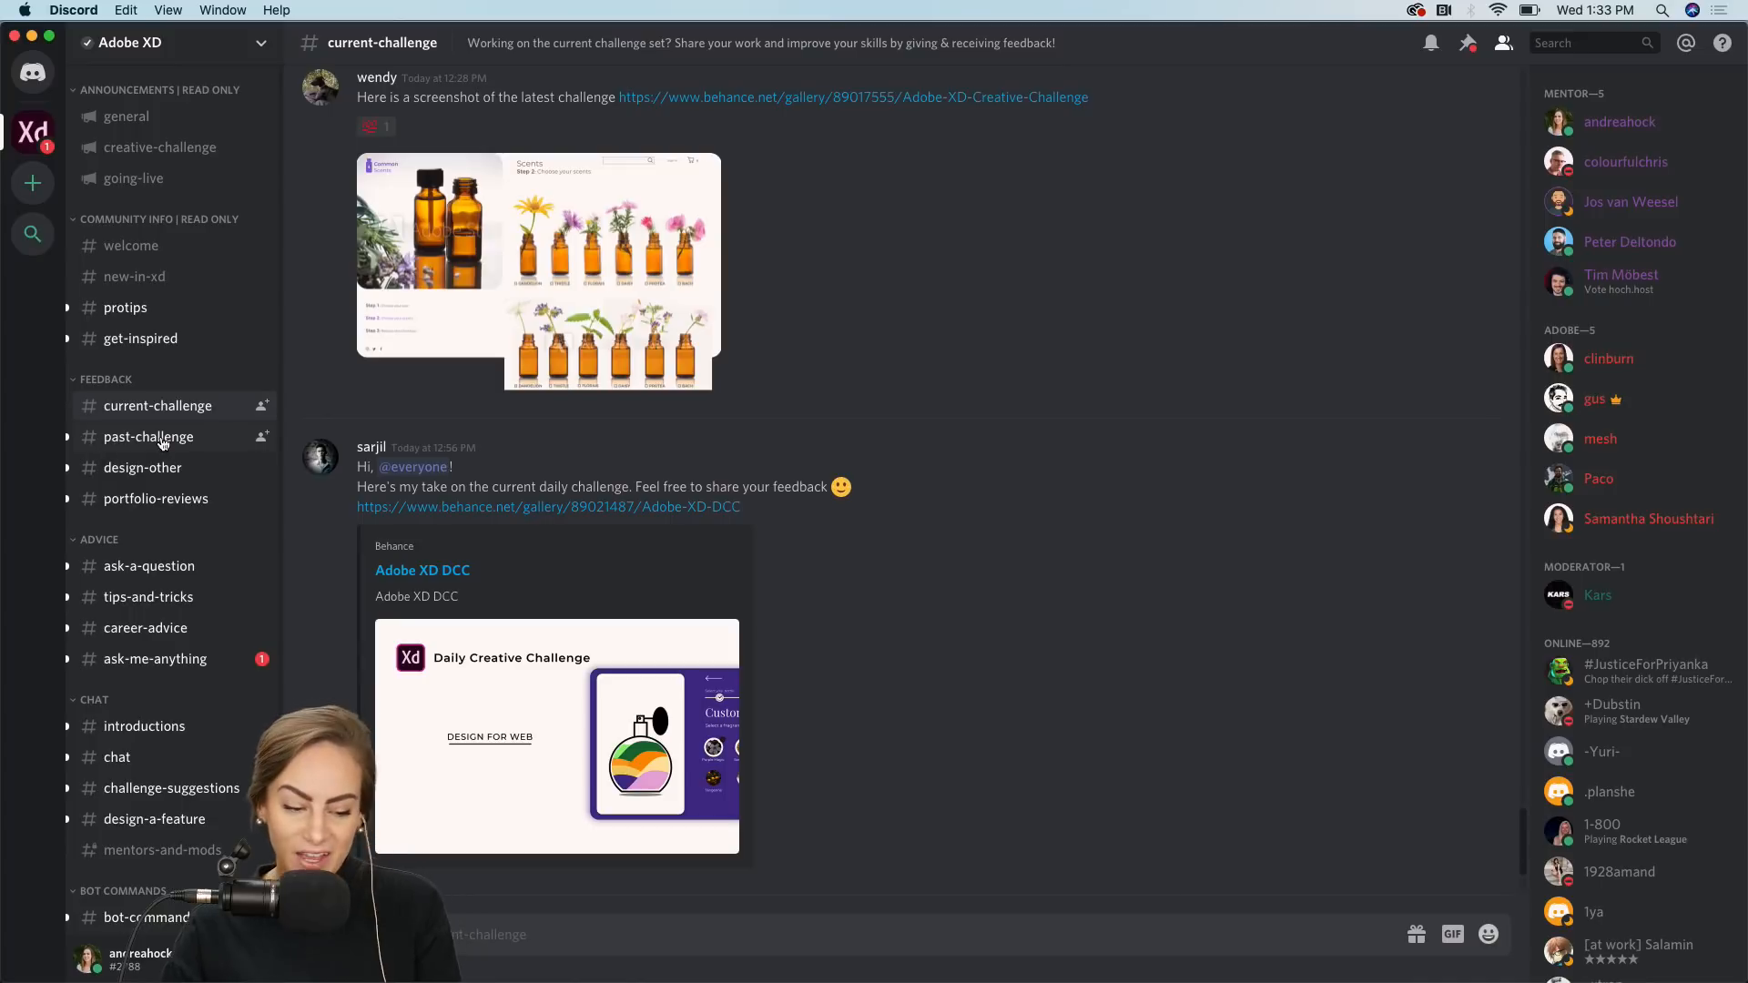
# Browse the design-other and portfolio-reviews channels, then return to current-challenge.
pyautogui.click(130, 471)
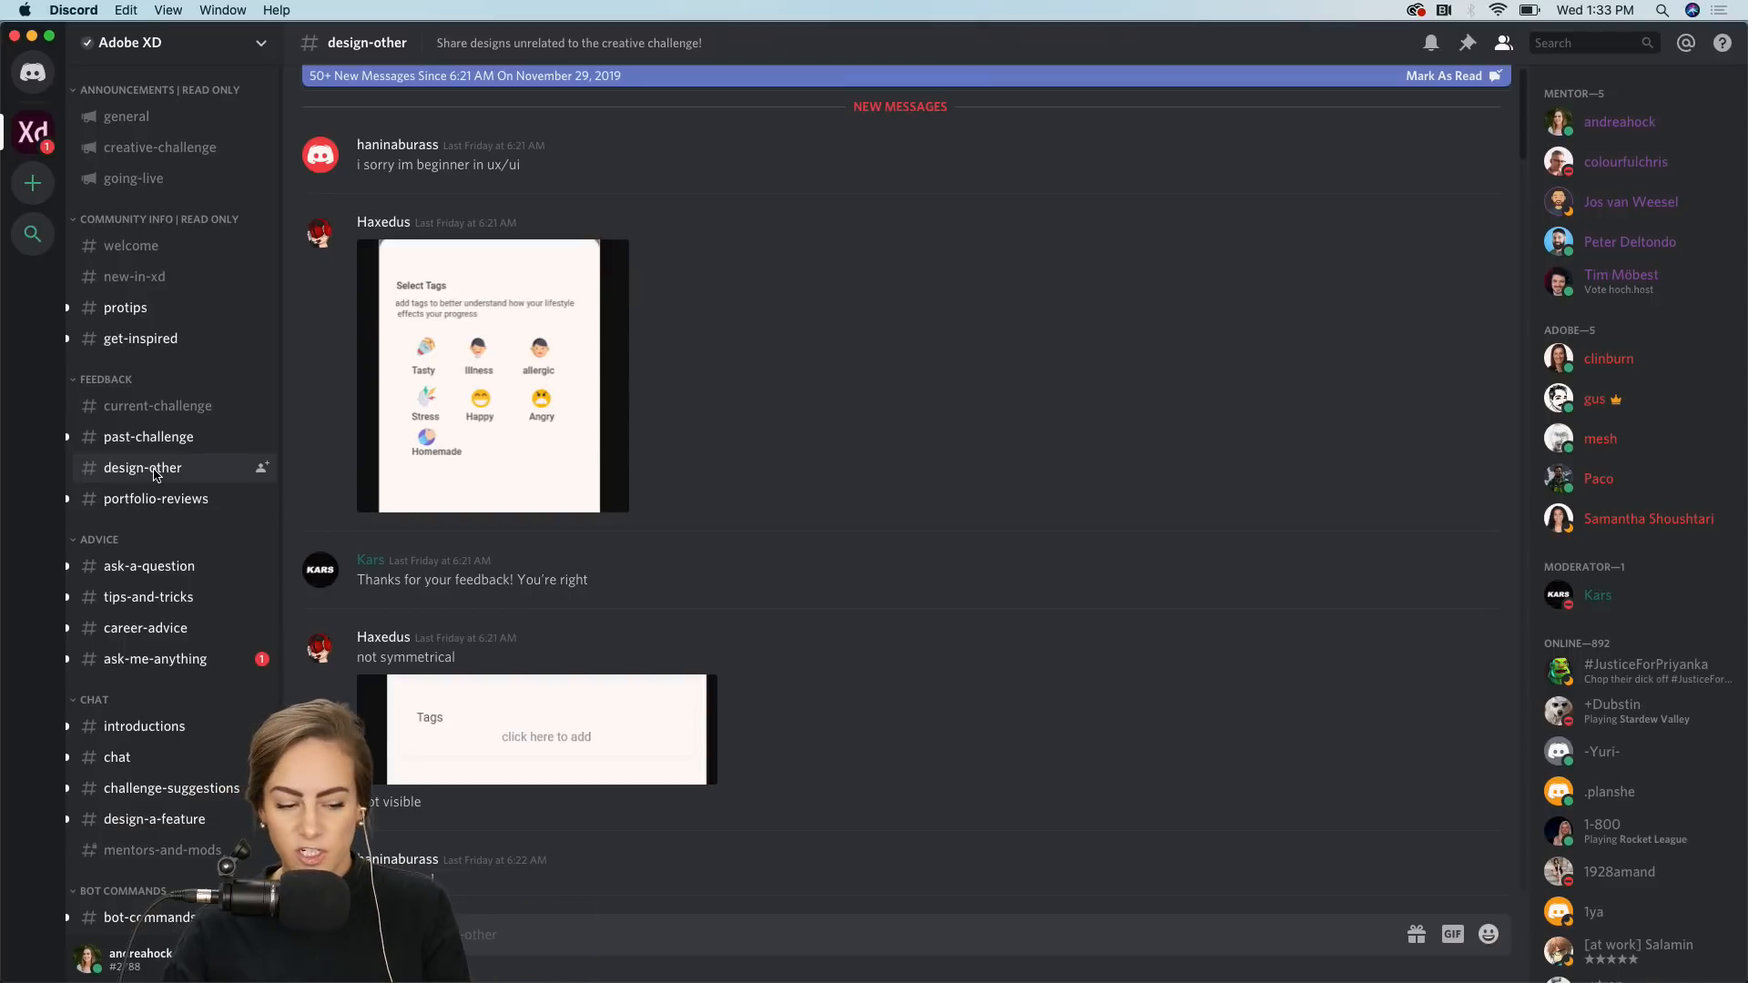
pyautogui.click(134, 503)
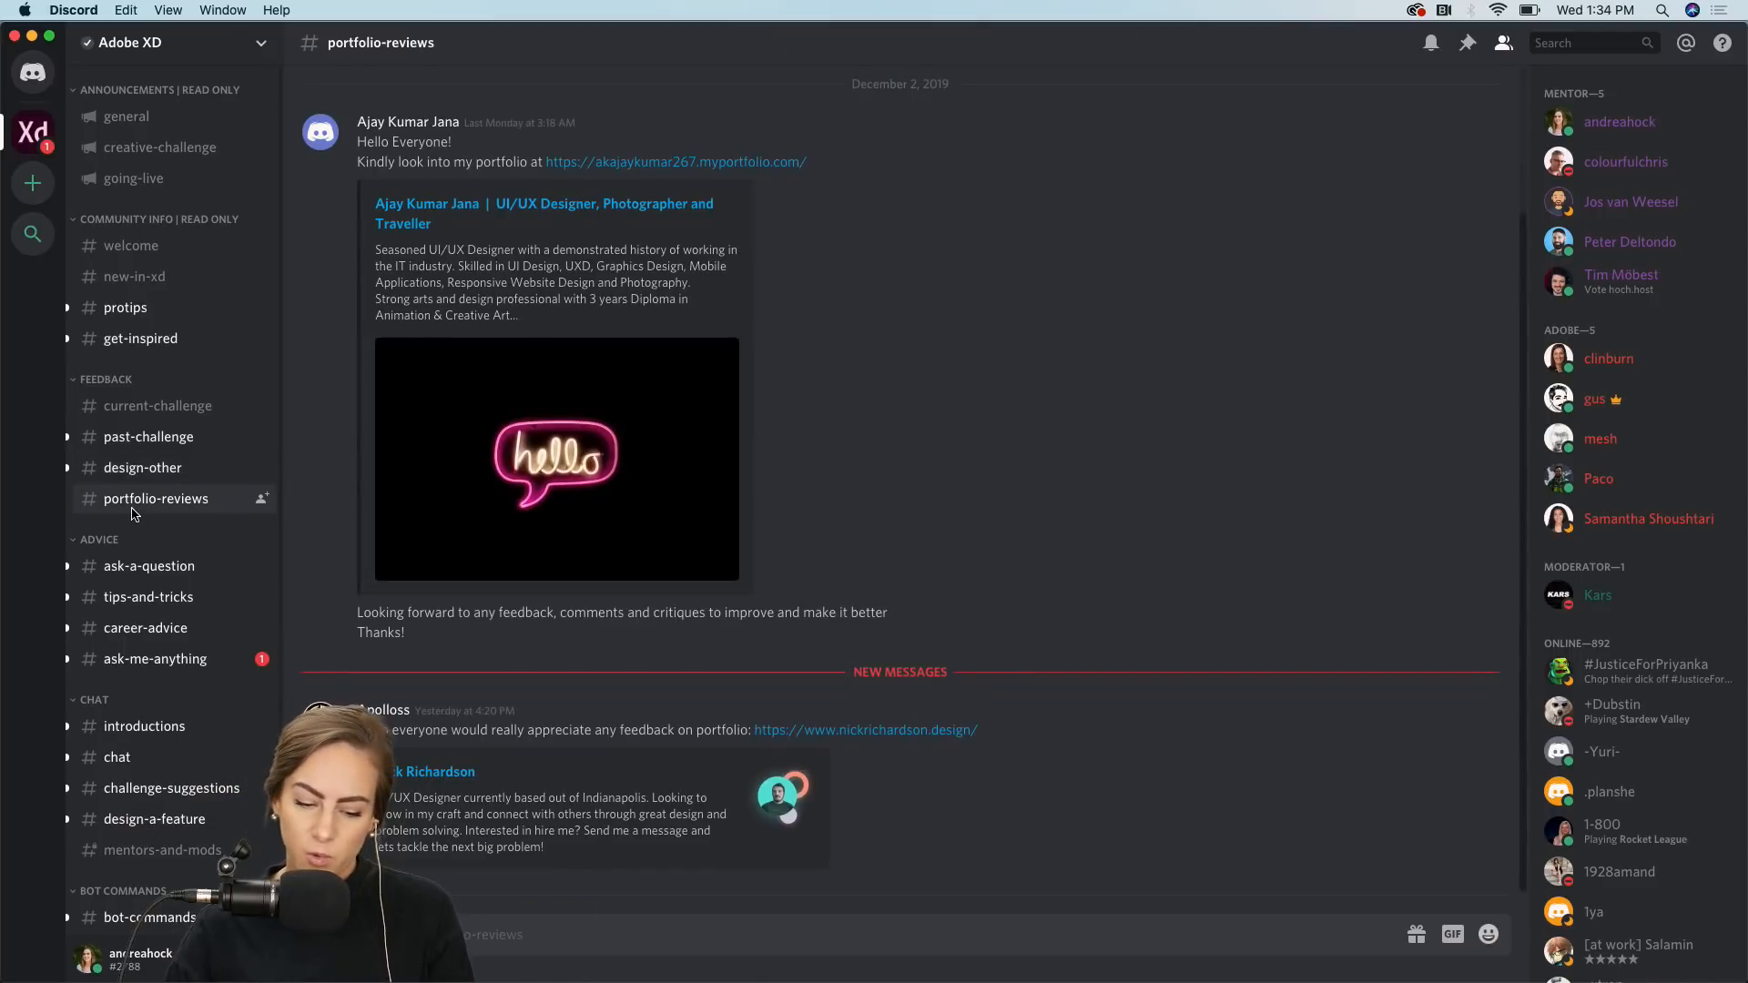
pyautogui.click(155, 421)
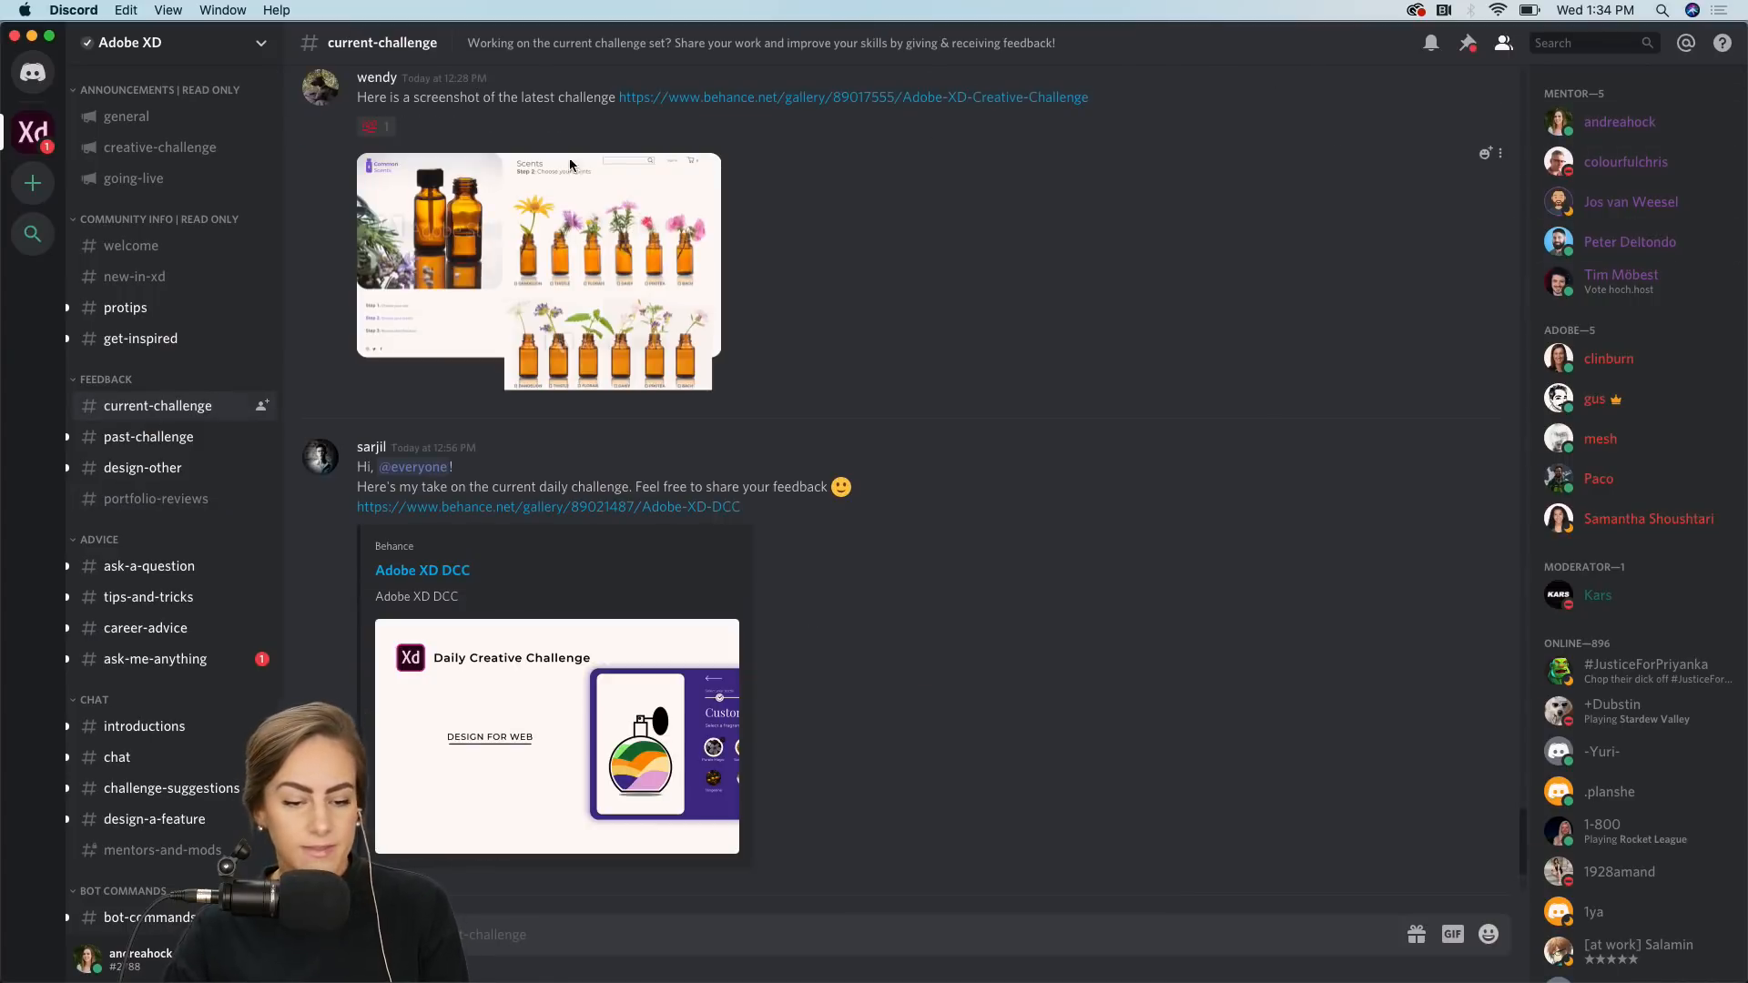
# Close Discord and switch back to the Furniture Building file in XD.
pyautogui.click(33, 37)
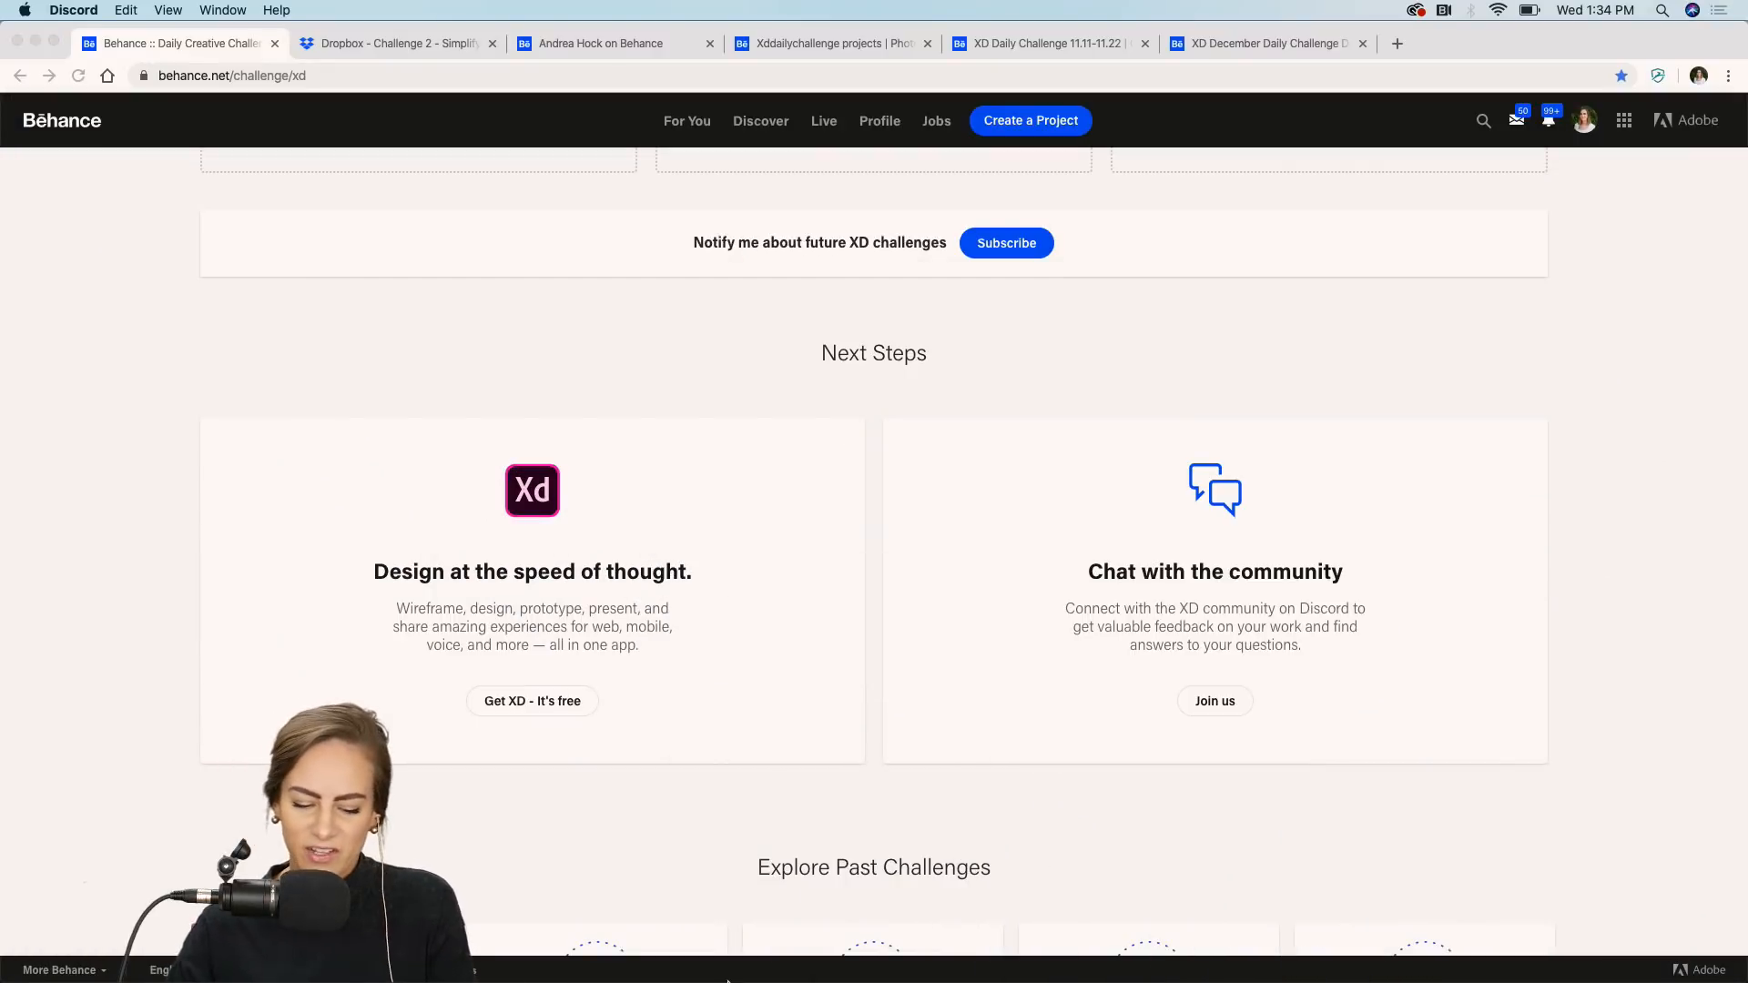
pyautogui.moveTo(783, 967)
pyautogui.click(1031, 956)
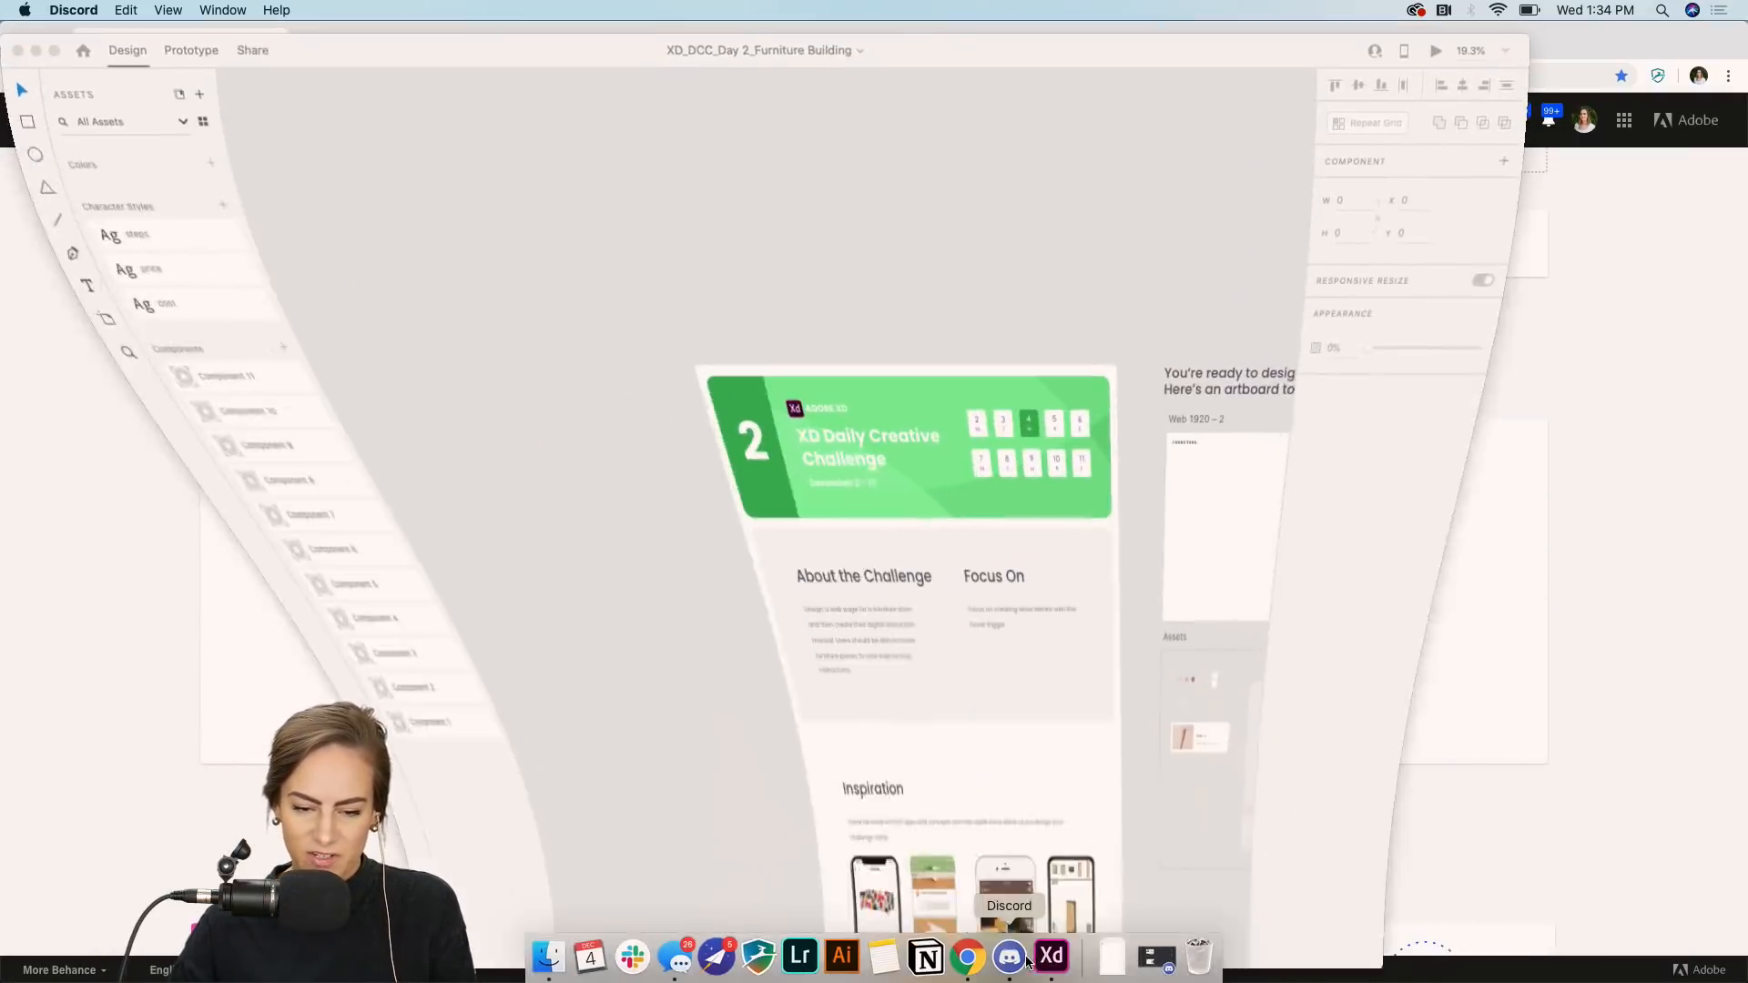
# Enlarge the XD window and zoom in to read the brief's About the Challenge and Focus On sections.
pyautogui.moveTo(1530, 53); pyautogui.dragTo(1743, 4)
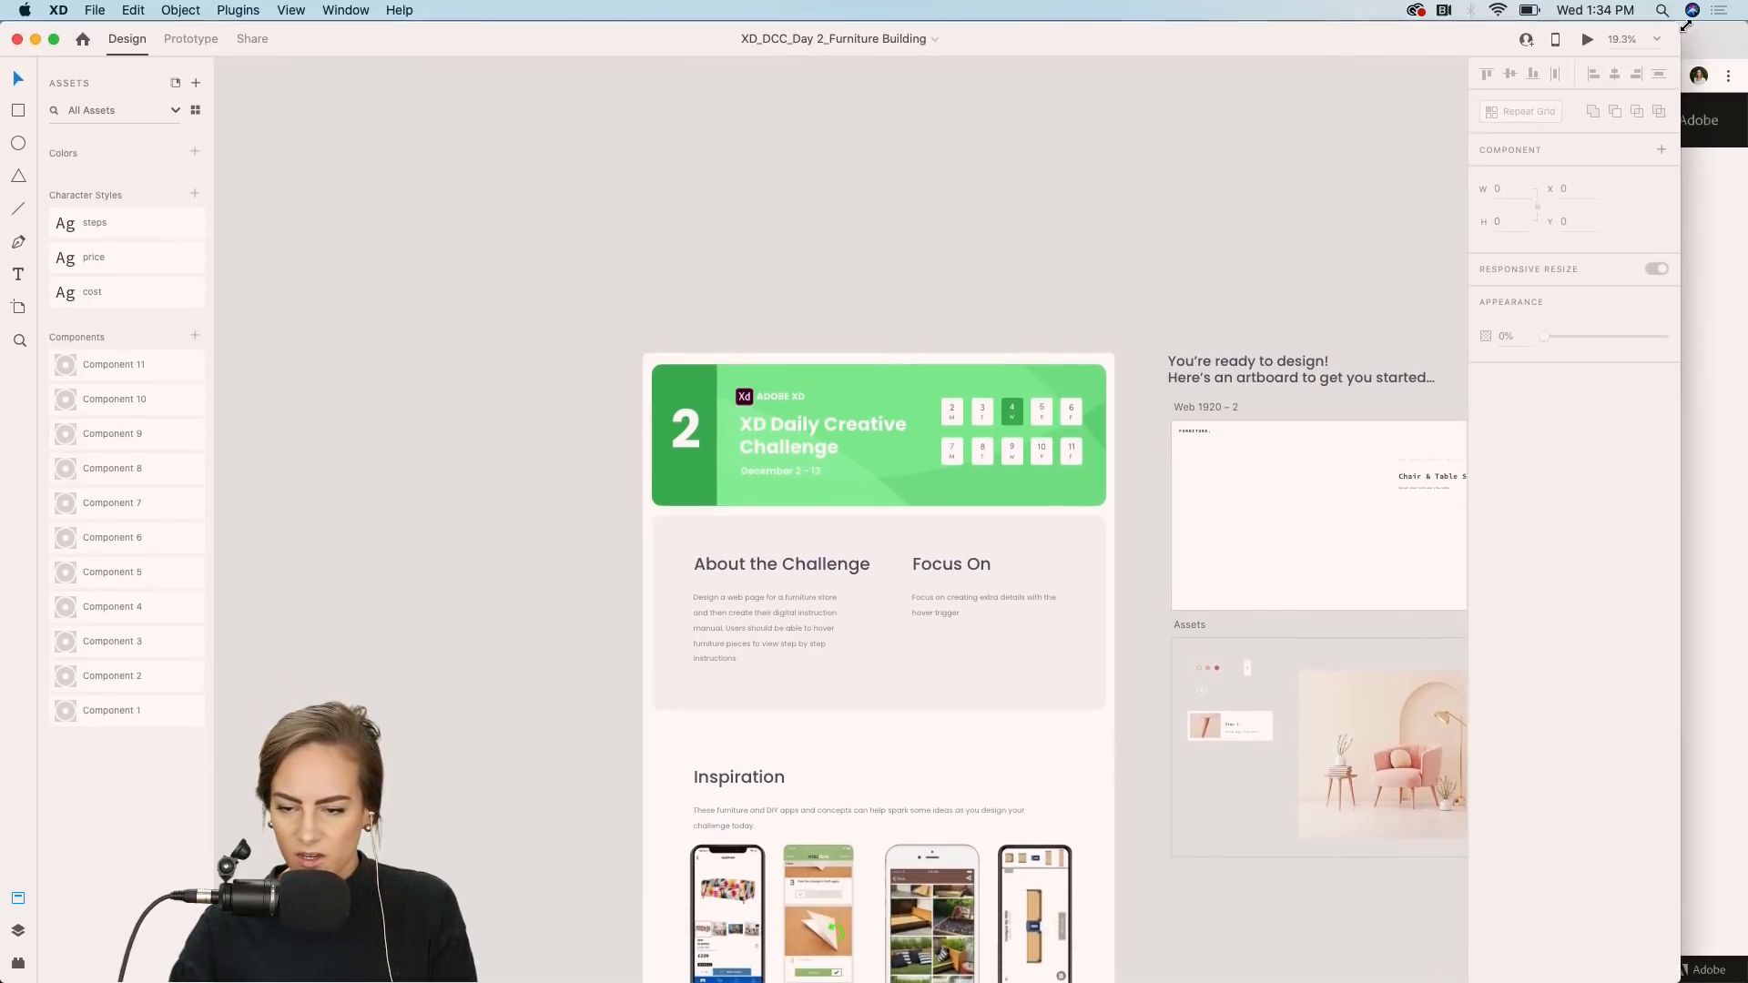
pyautogui.scroll(5, 1070, 154)
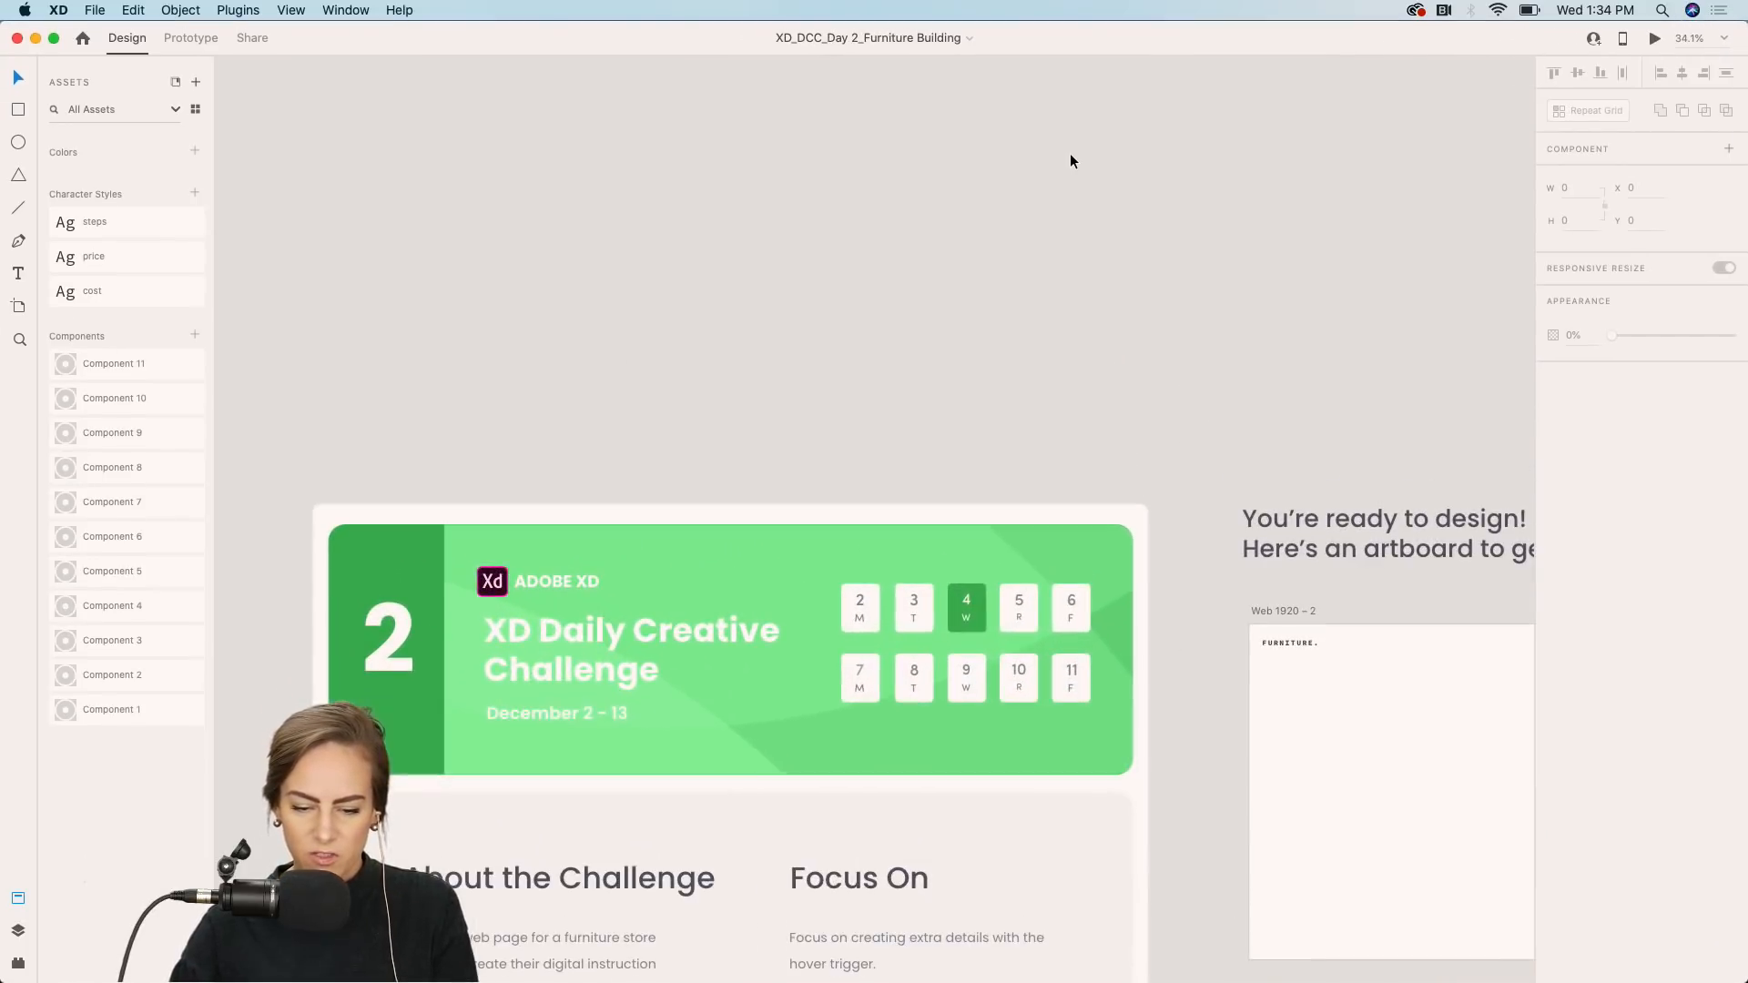
pyautogui.scroll(-4, 1069, 154)
pyautogui.scroll(-3, 1070, 160)
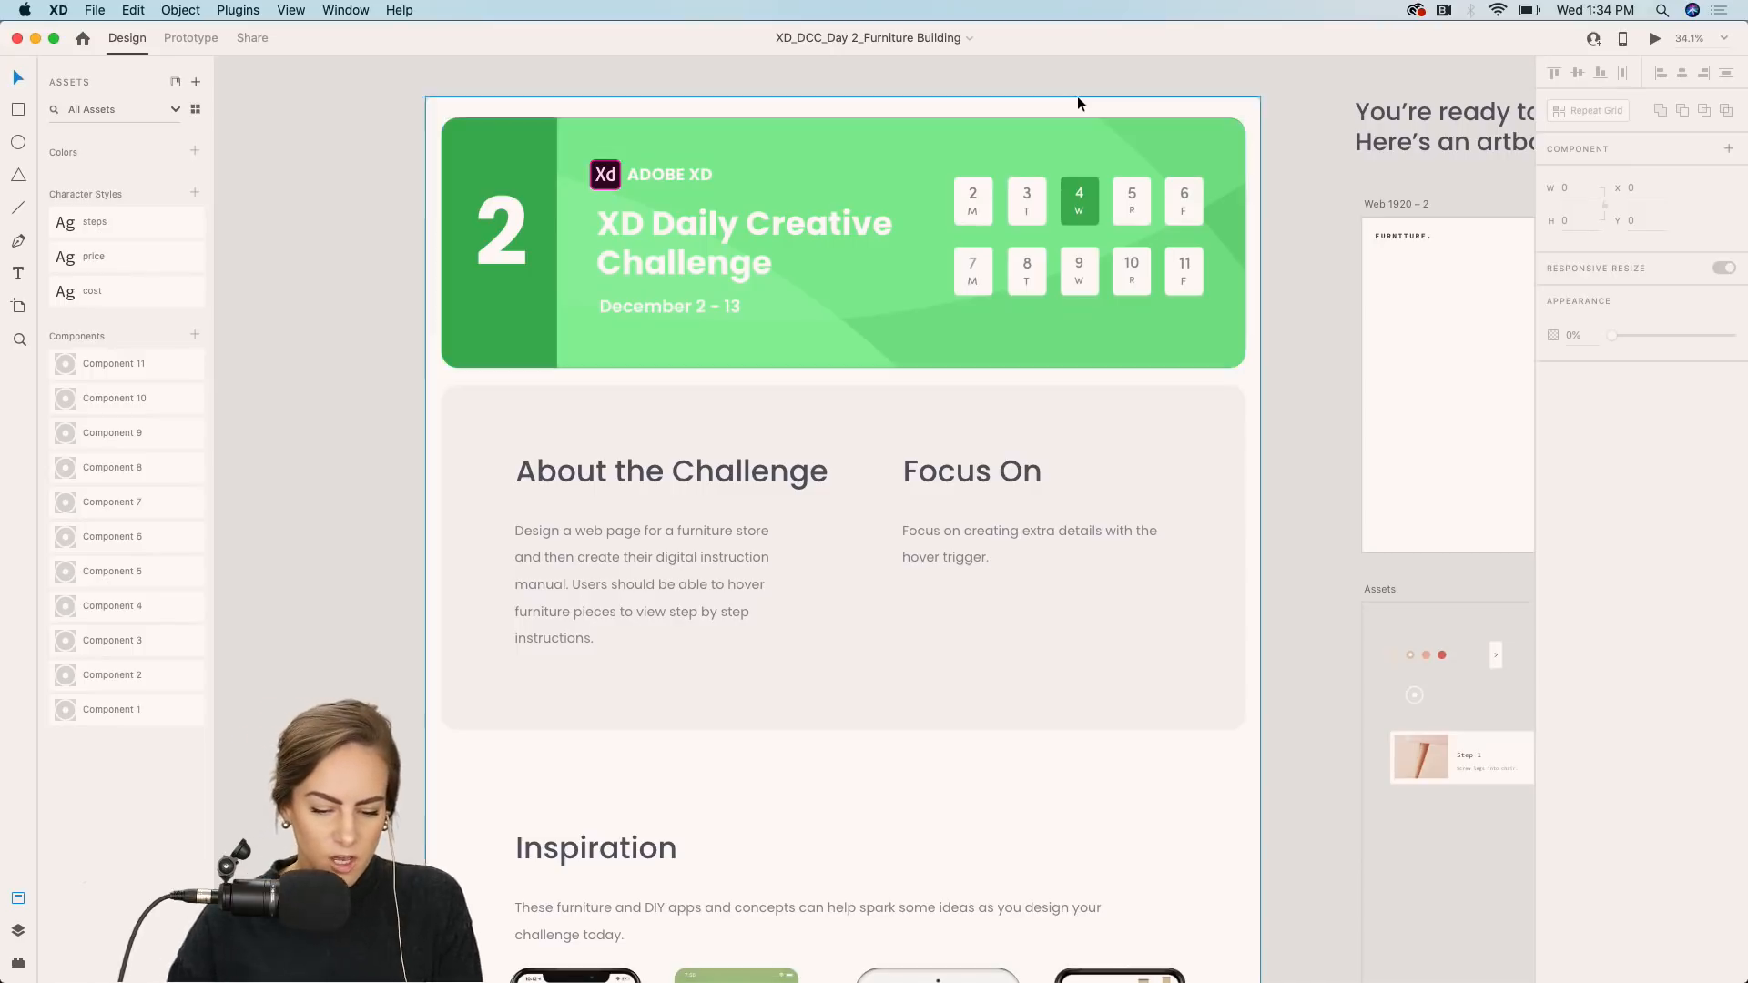
pyautogui.scroll(2, 1078, 95)
pyautogui.scroll(3, 1078, 96)
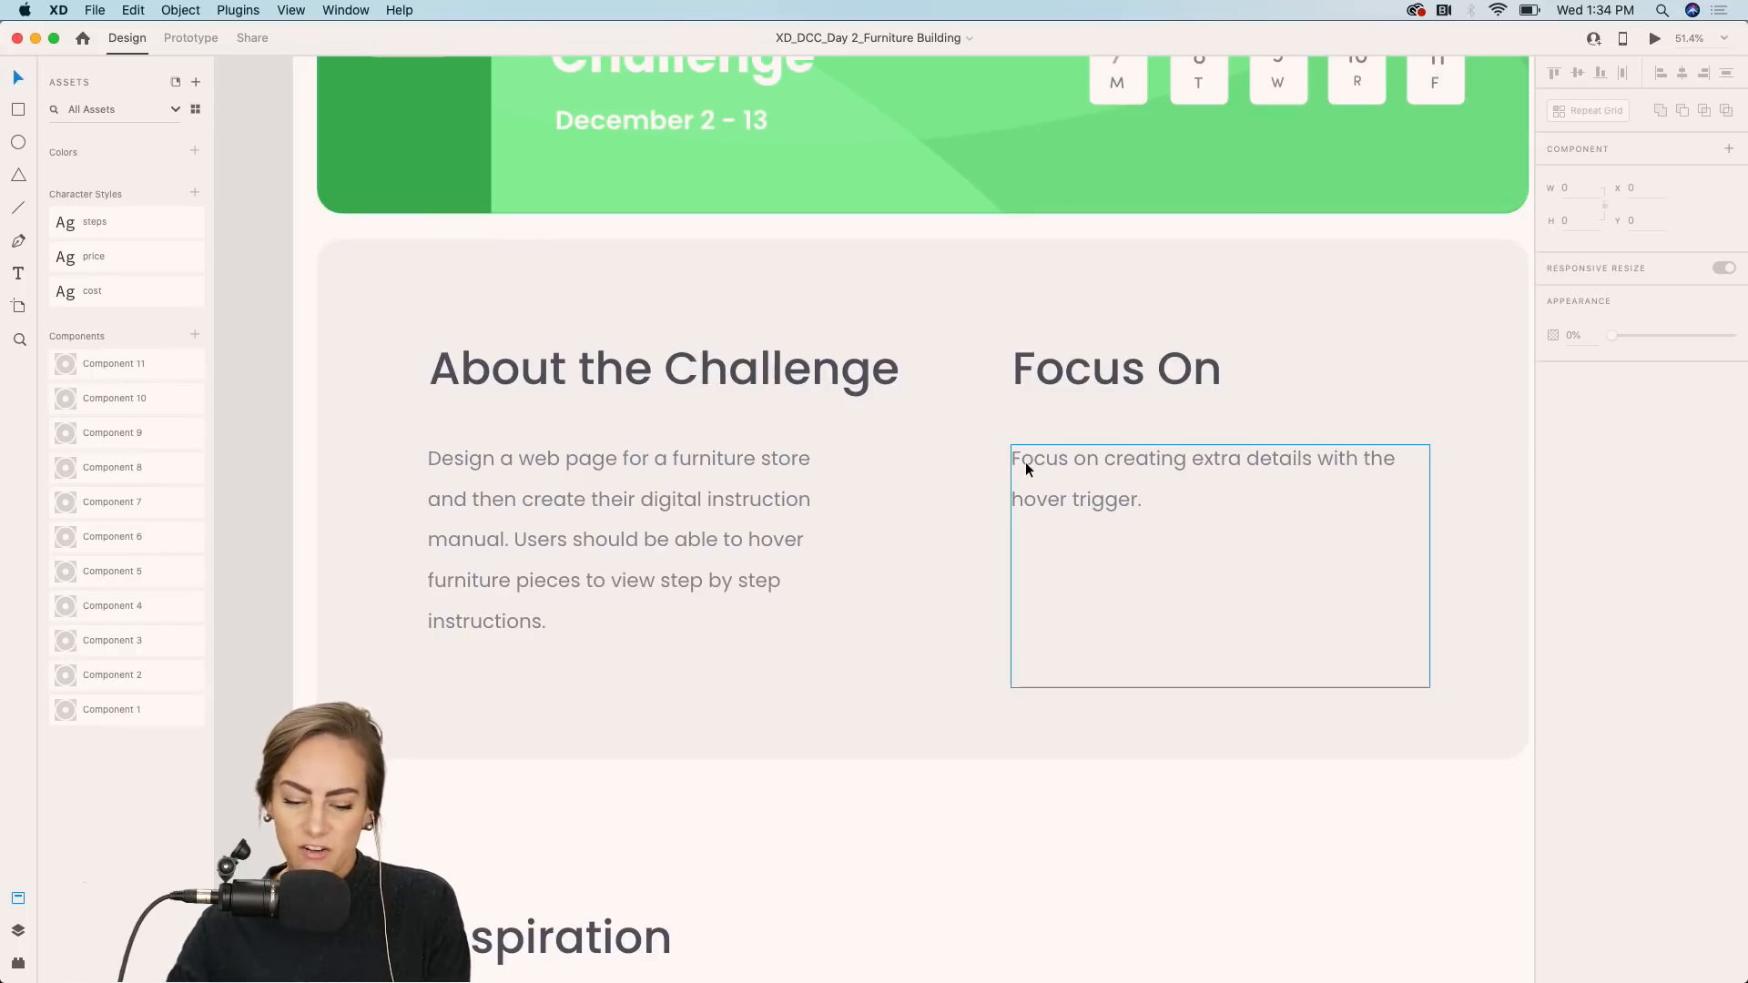
# Scroll and zoom through the Inspiration section's furniture and DIY app examples.
pyautogui.scroll(-10, 1025, 462)
pyautogui.scroll(-4, 1025, 461)
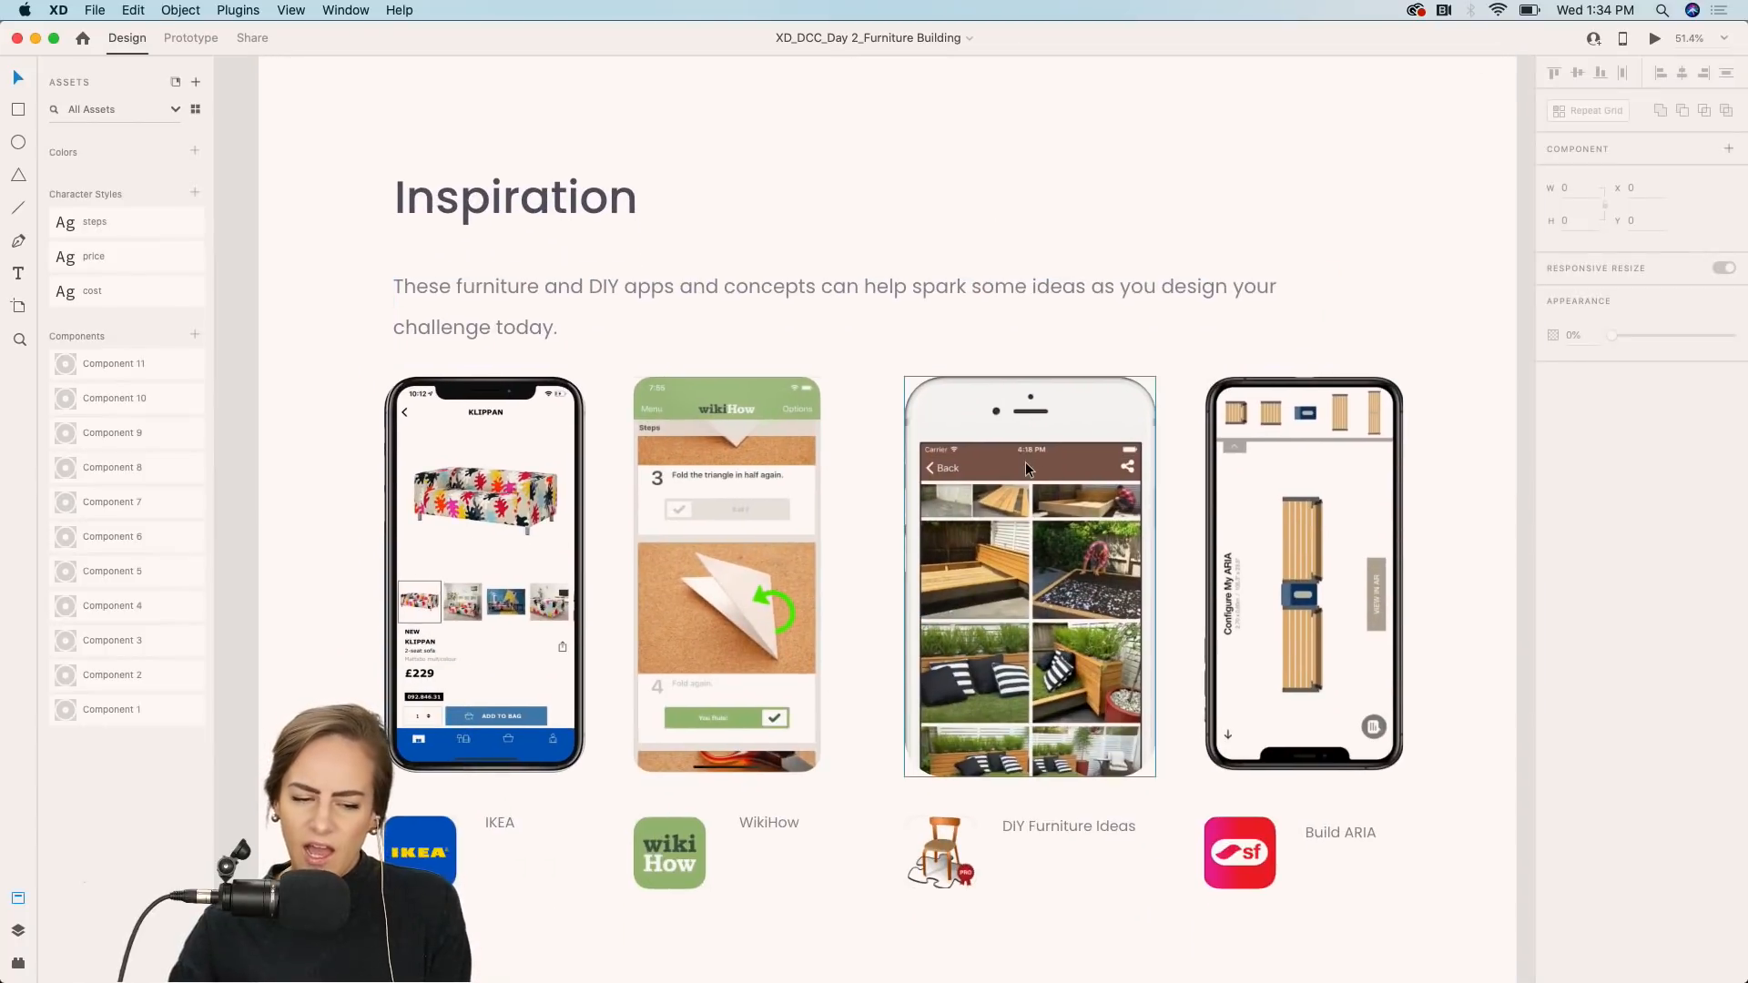
pyautogui.scroll(-3, 1025, 461)
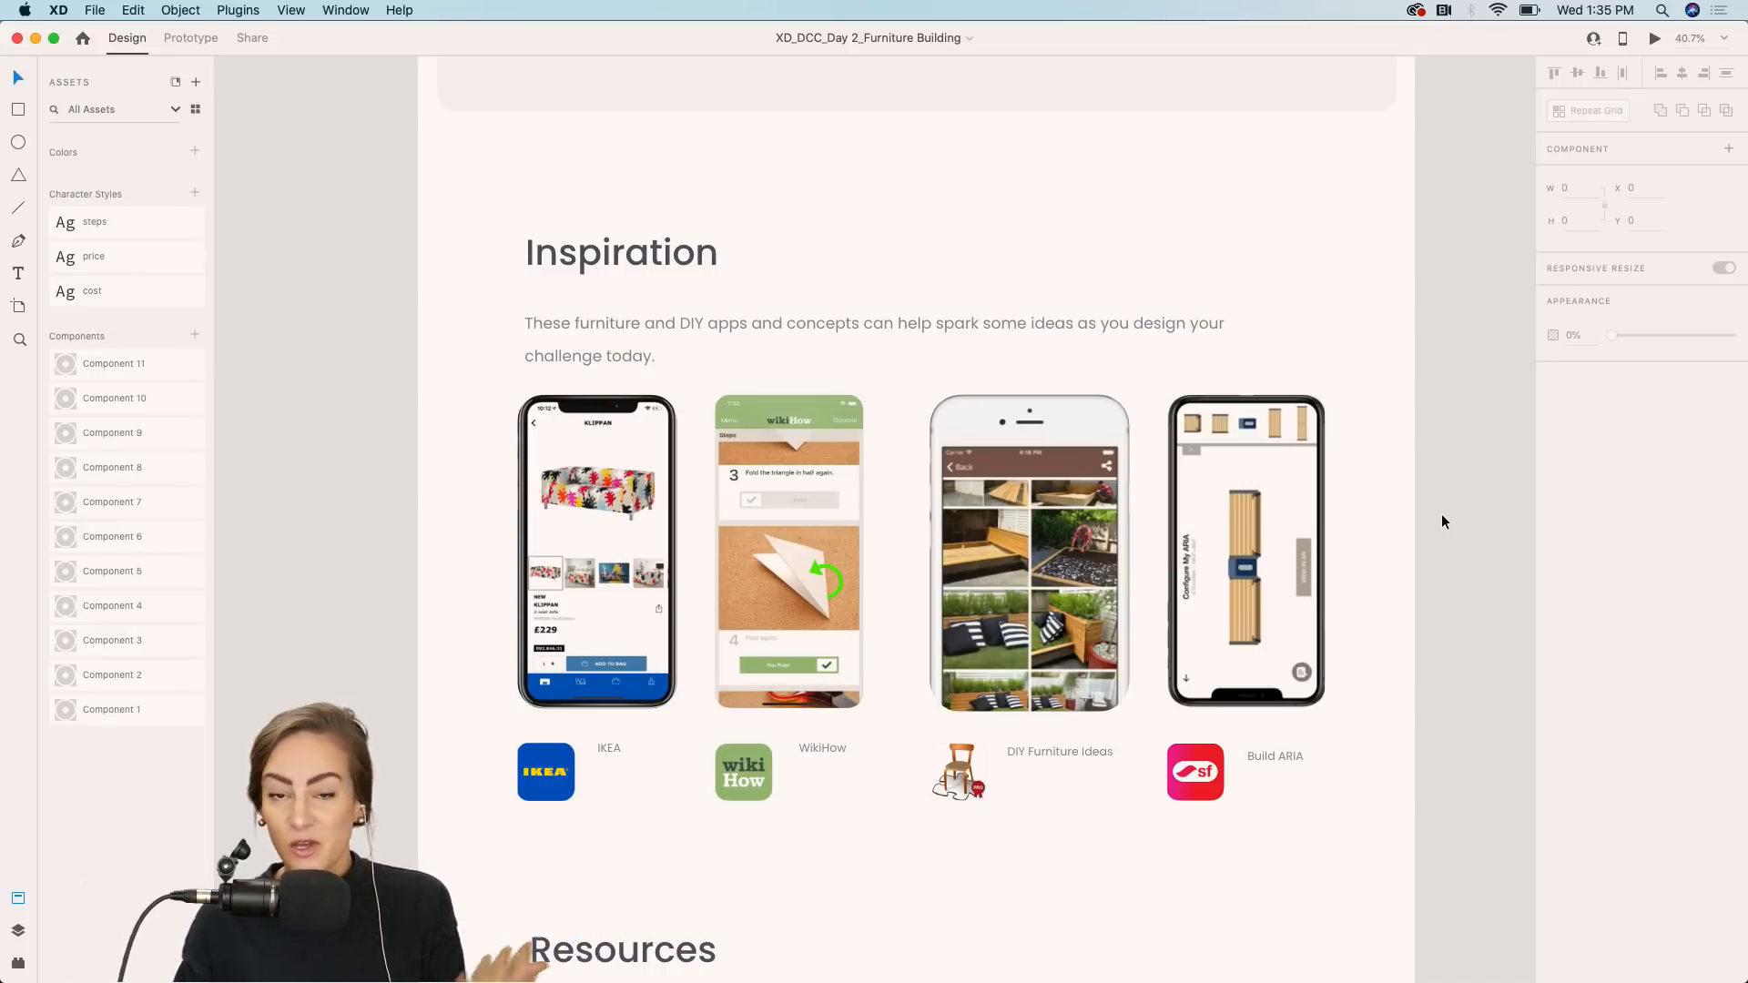
pyautogui.scroll(3, 593, 593)
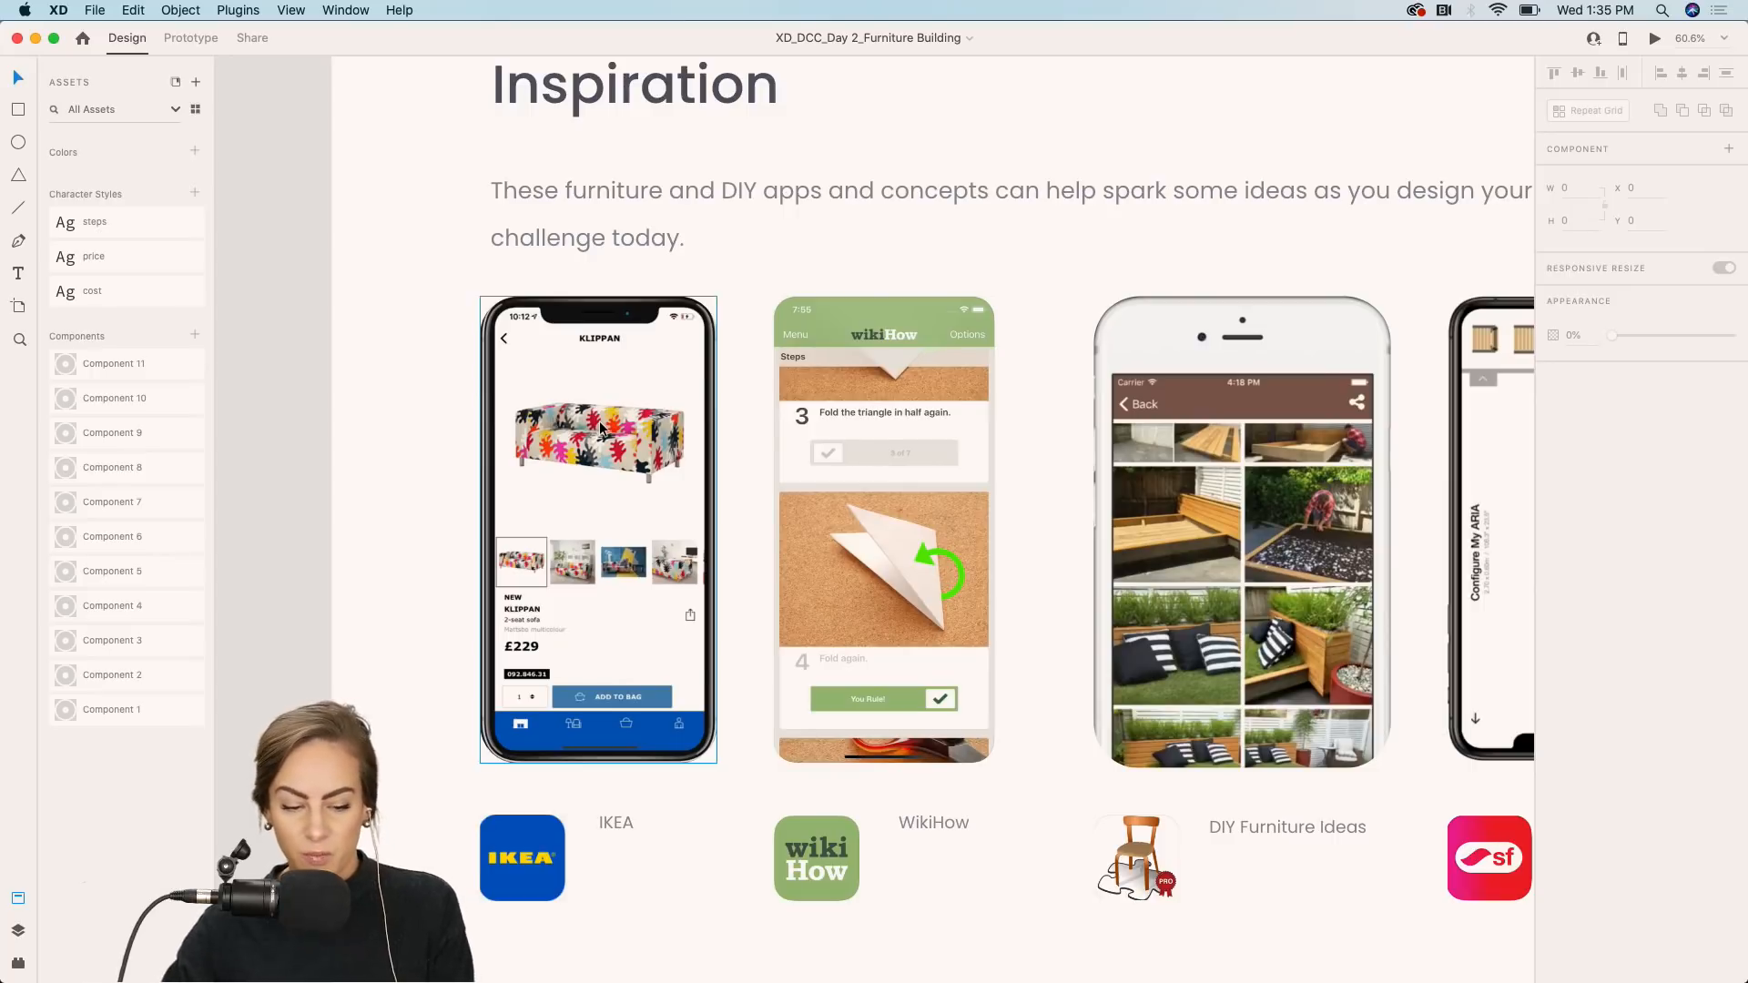
pyautogui.hscroll(3, 601, 427)
pyautogui.scroll(-2, 601, 426)
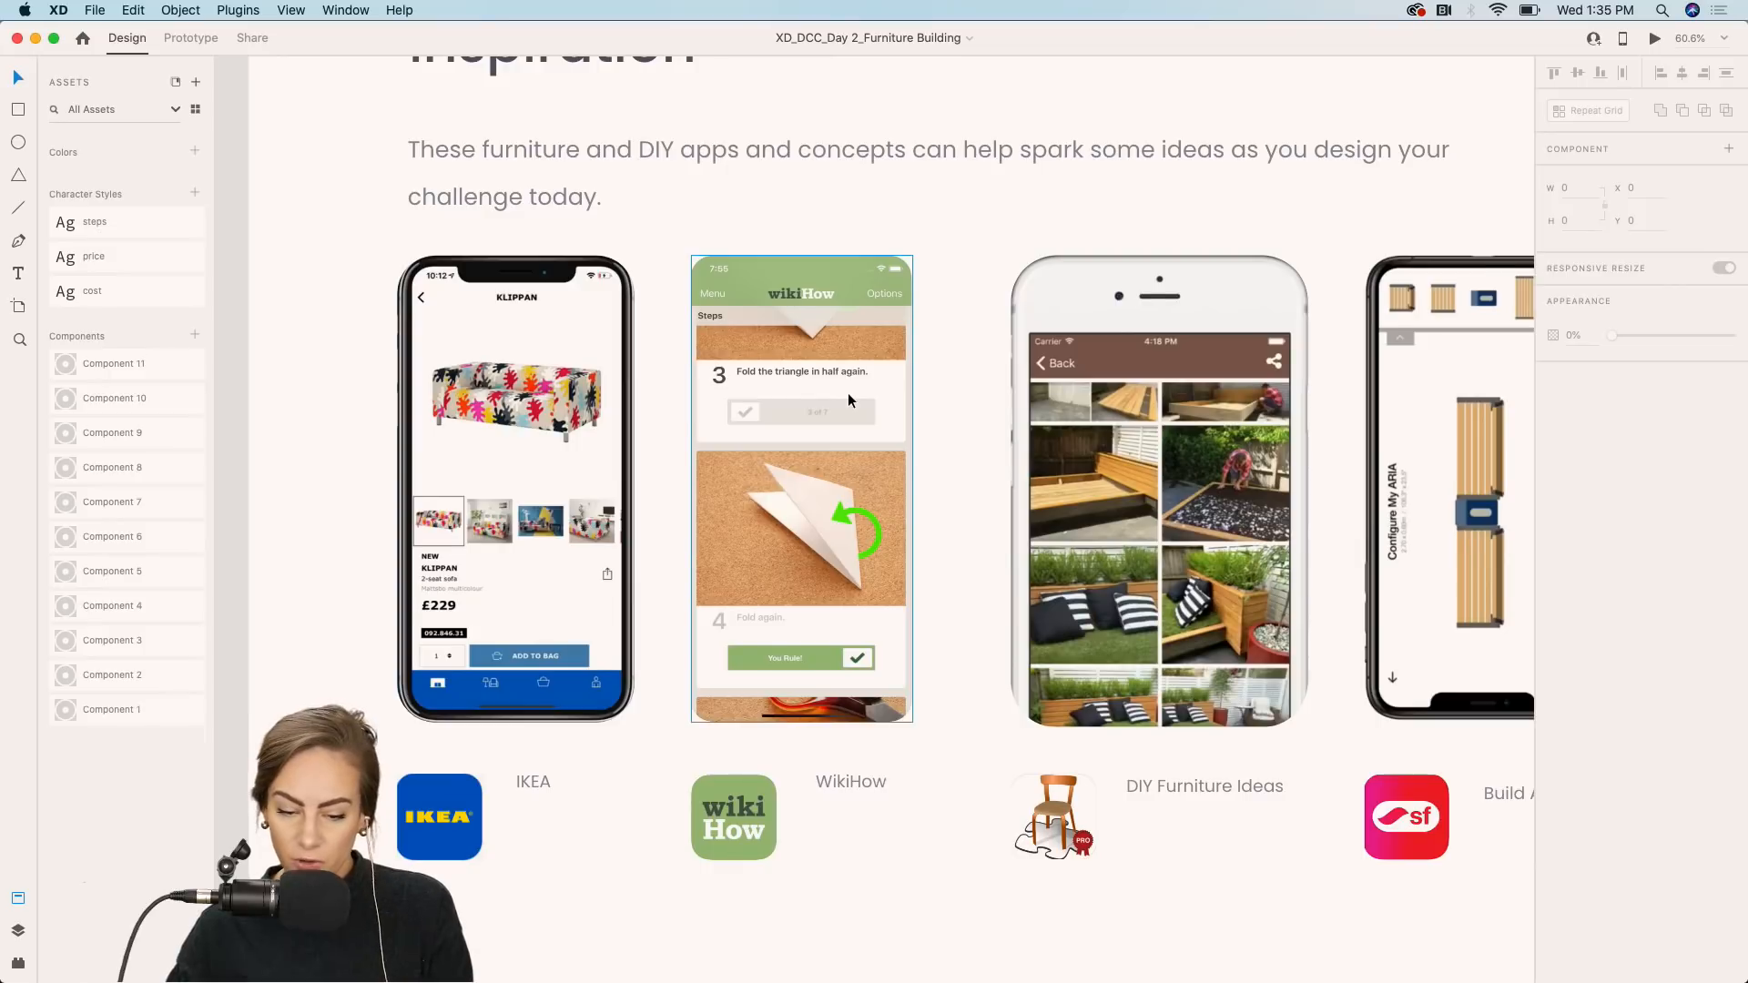
pyautogui.scroll(-4, 848, 394)
pyautogui.hscroll(6, 848, 394)
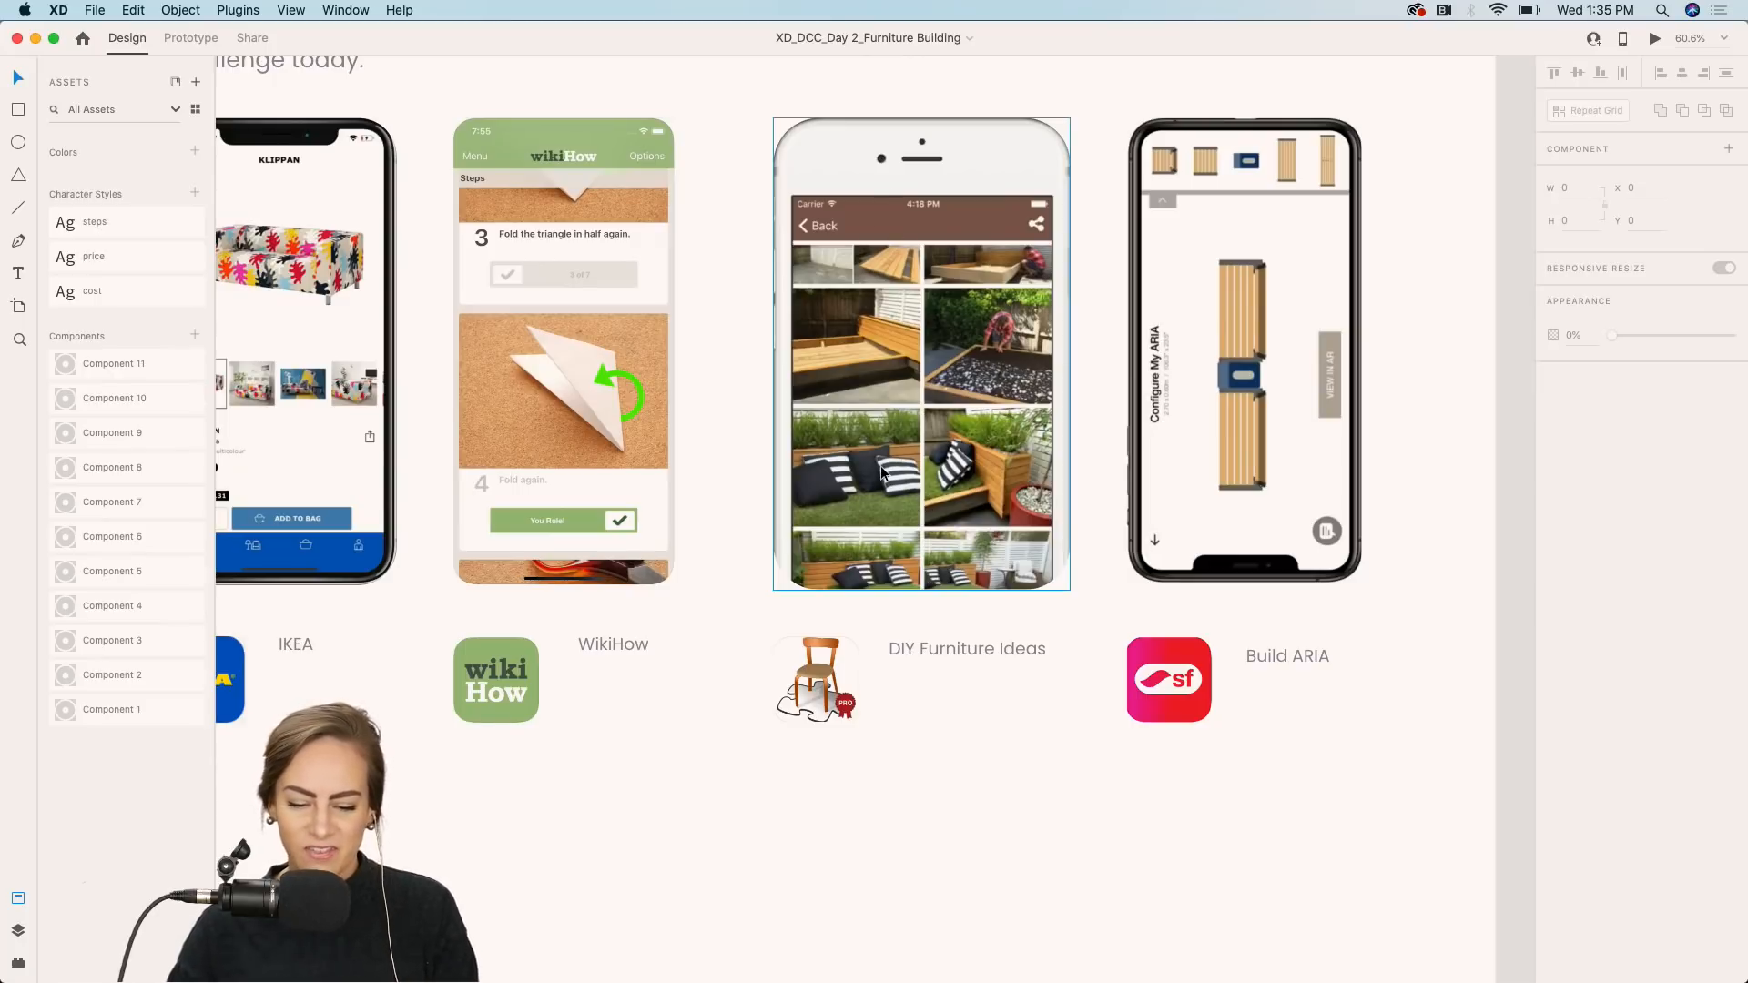
pyautogui.hscroll(3, 881, 466)
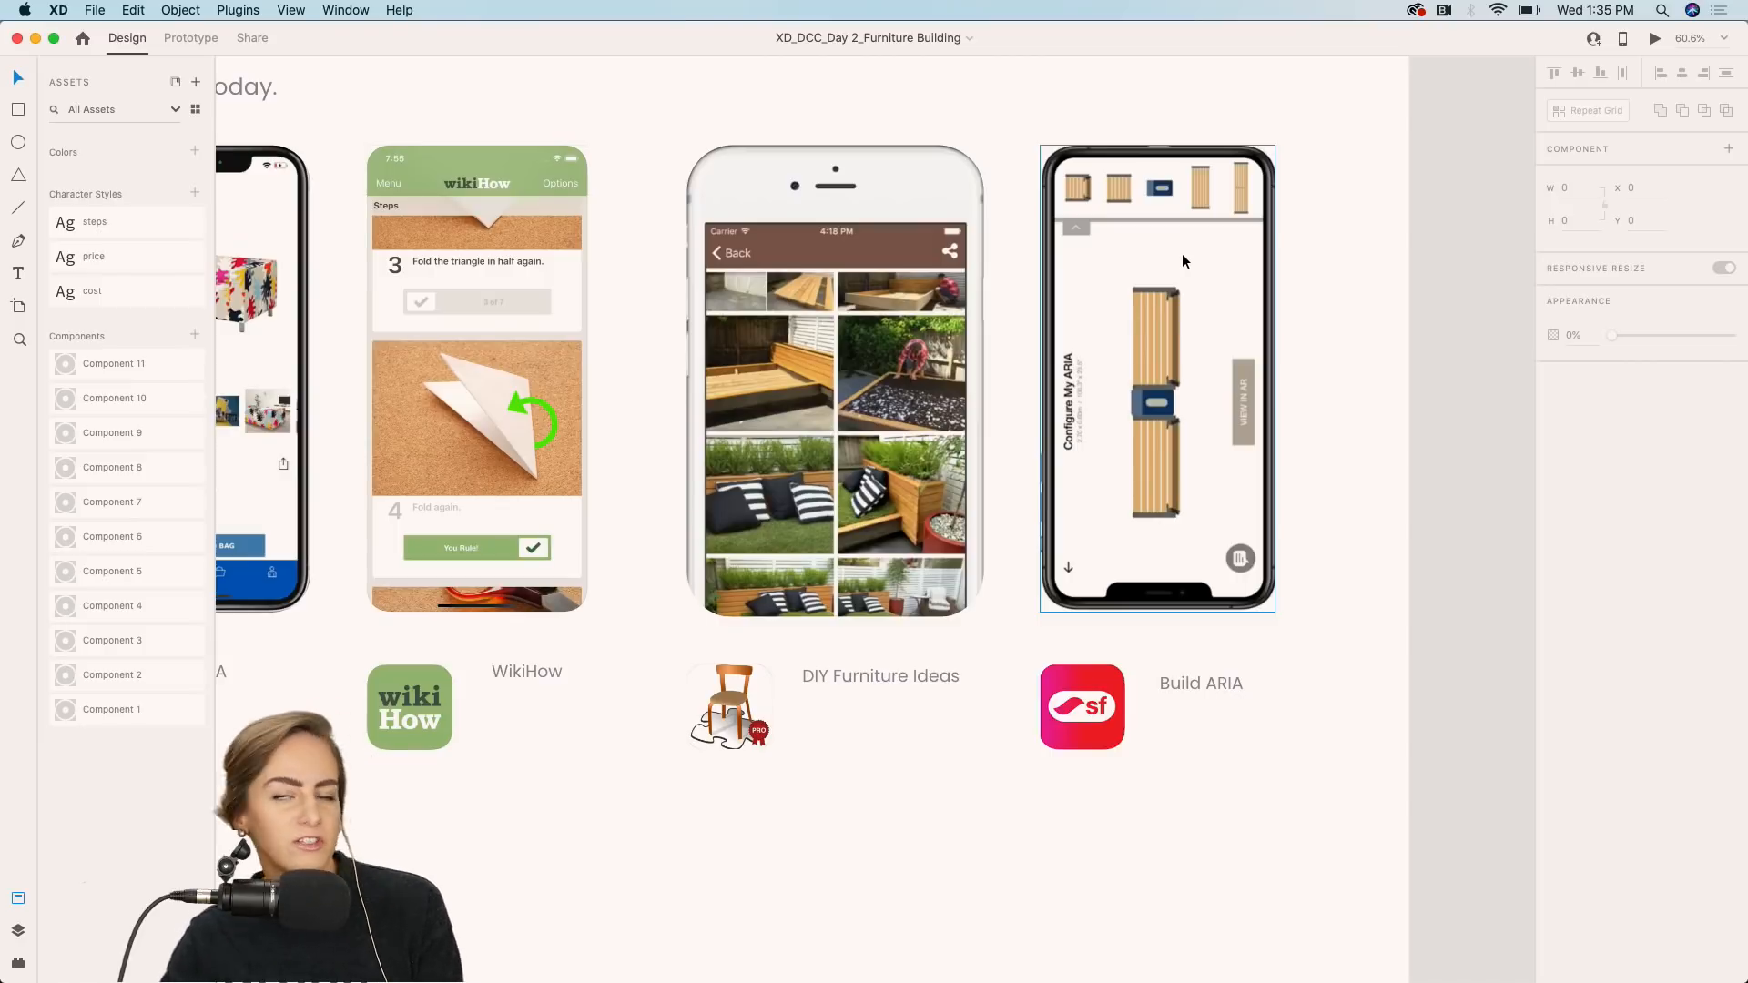
pyautogui.scroll(-3, 1181, 253)
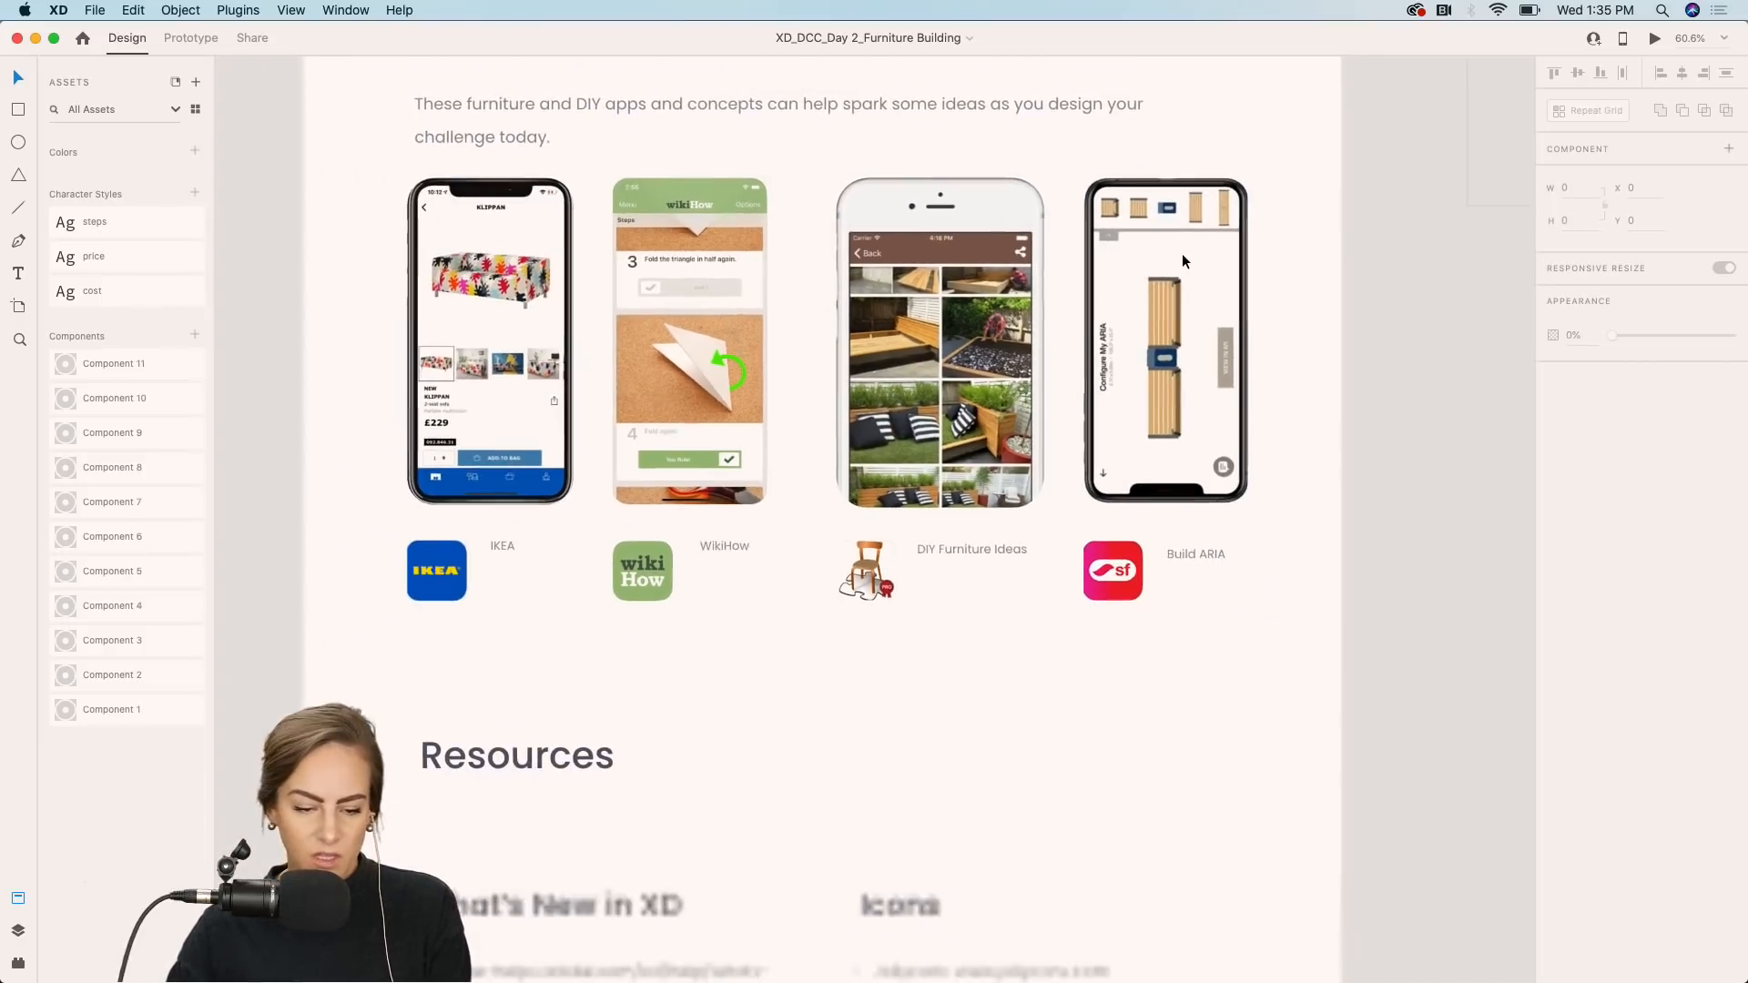
# Scroll through the brief's Resources links and the feedback and submission section.
pyautogui.scroll(-3, 1182, 254)
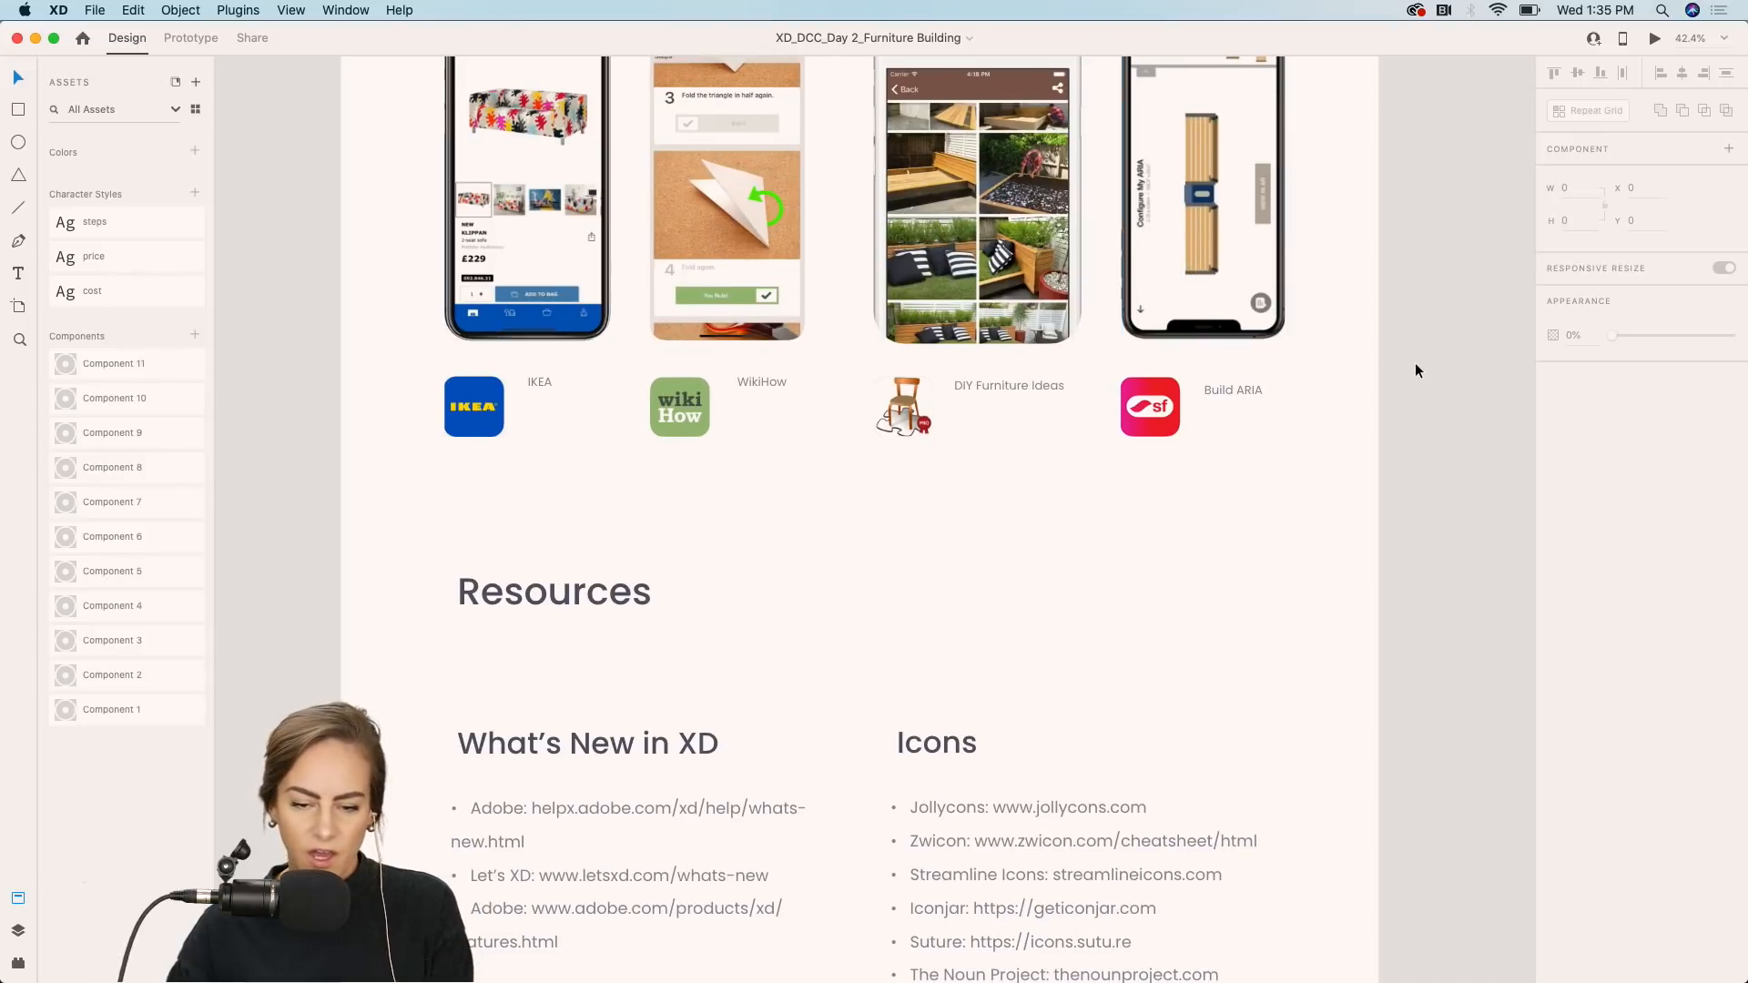
pyautogui.scroll(-10, 1415, 369)
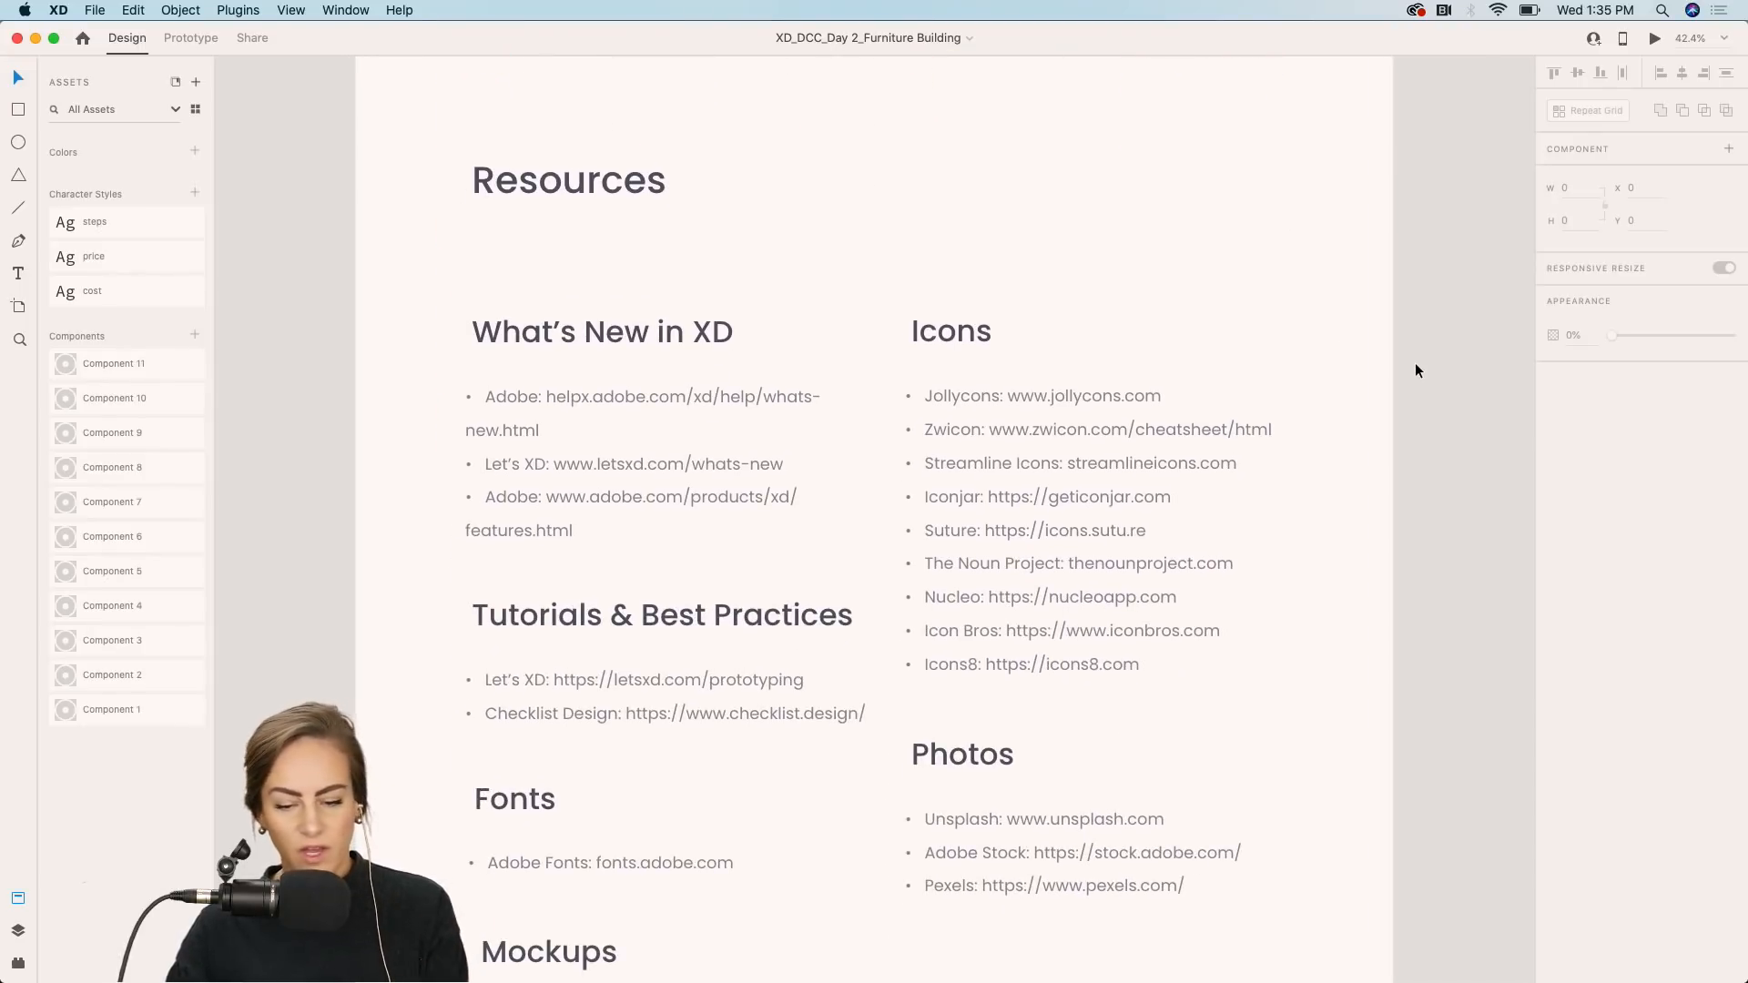
pyautogui.scroll(-3, 1414, 369)
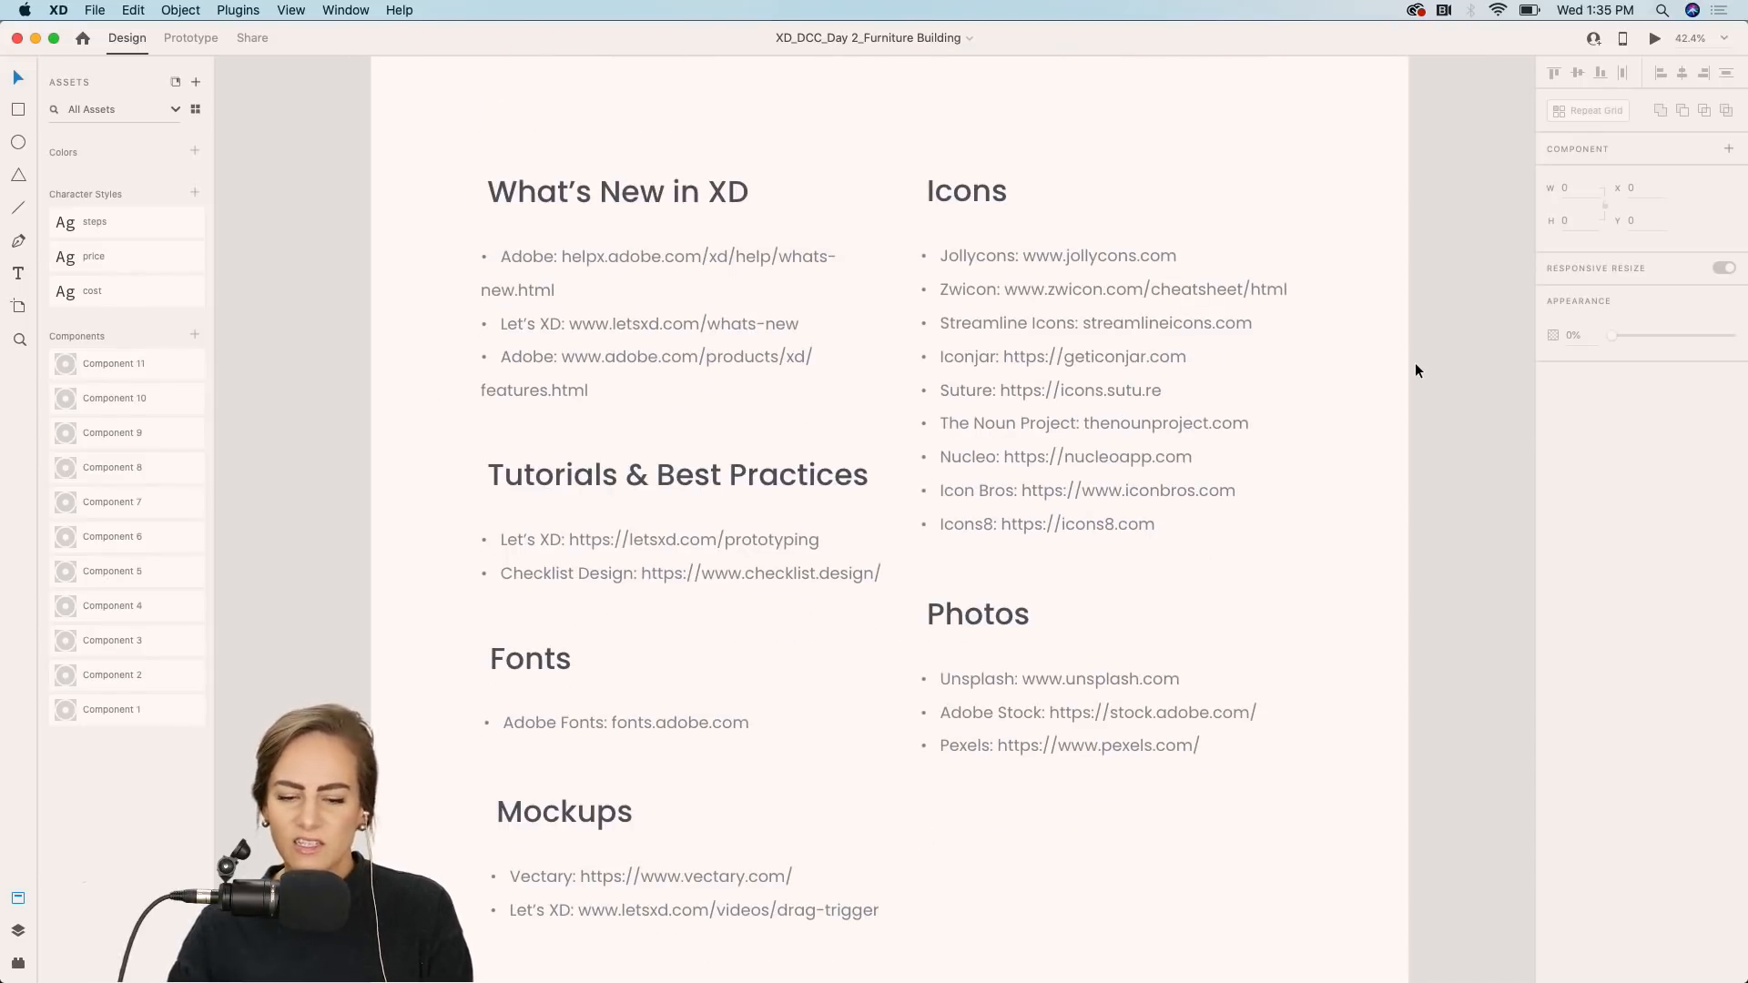
pyautogui.scroll(-10, 1415, 370)
pyautogui.scroll(-2, 1415, 370)
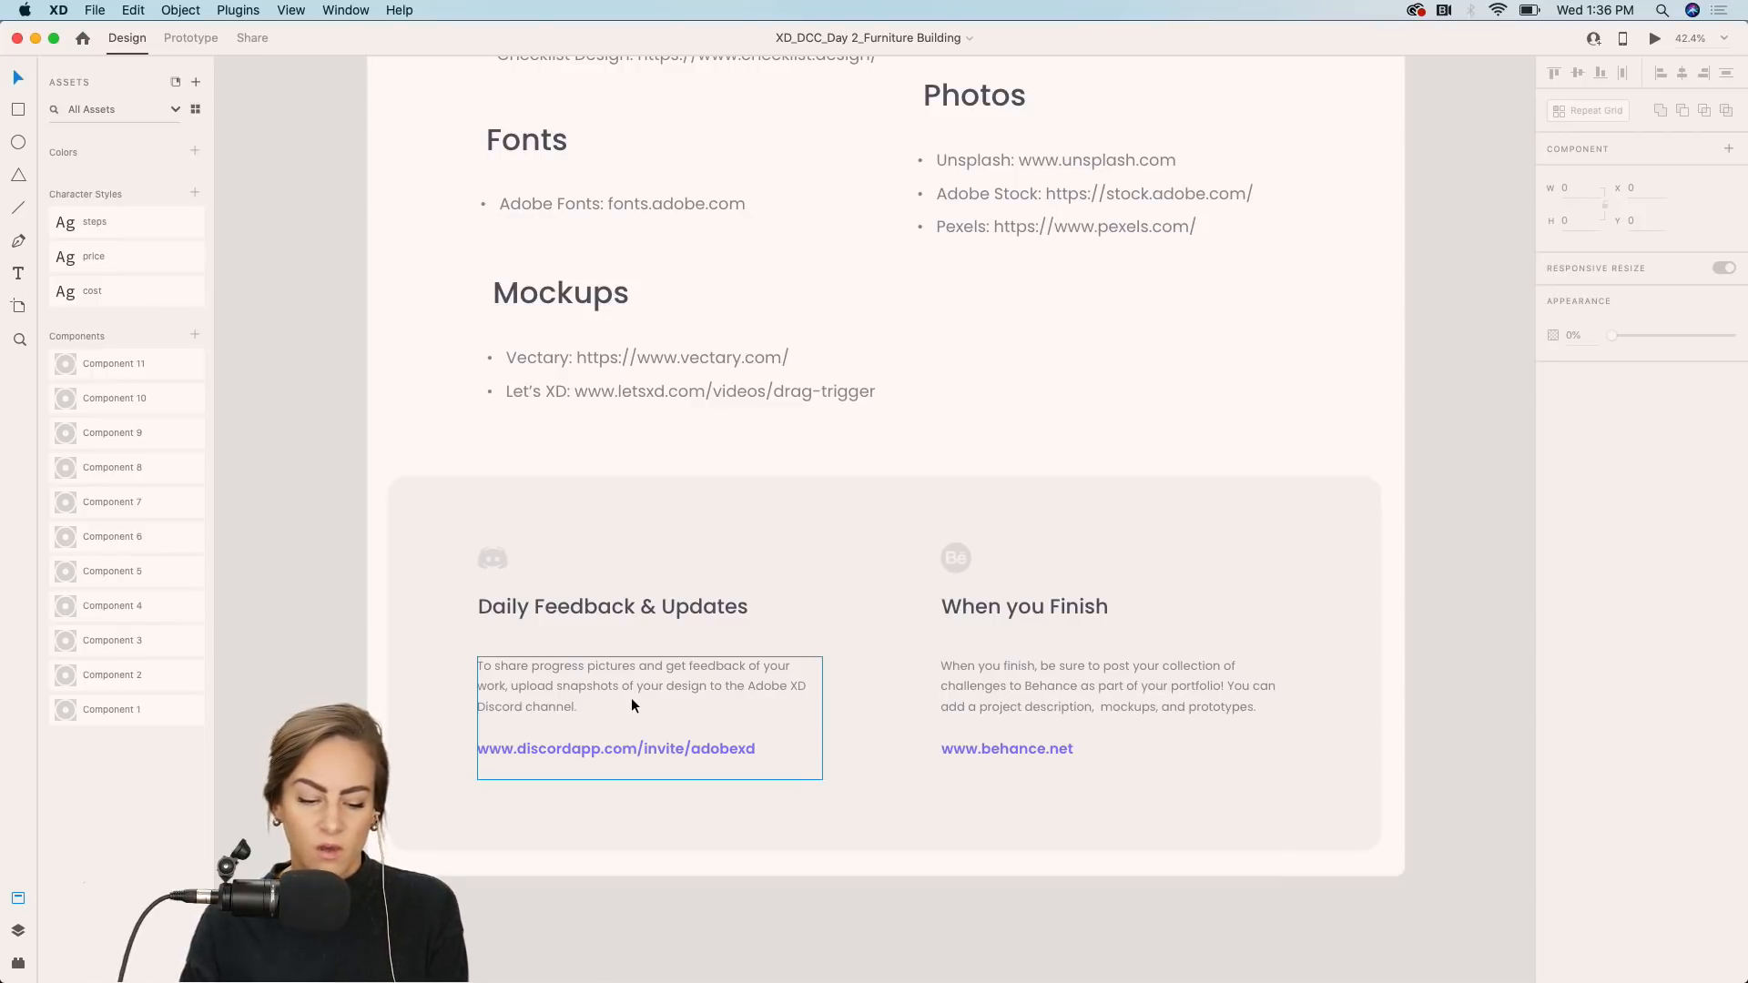
pyautogui.scroll(15, 631, 698)
pyautogui.hscroll(8, 630, 698)
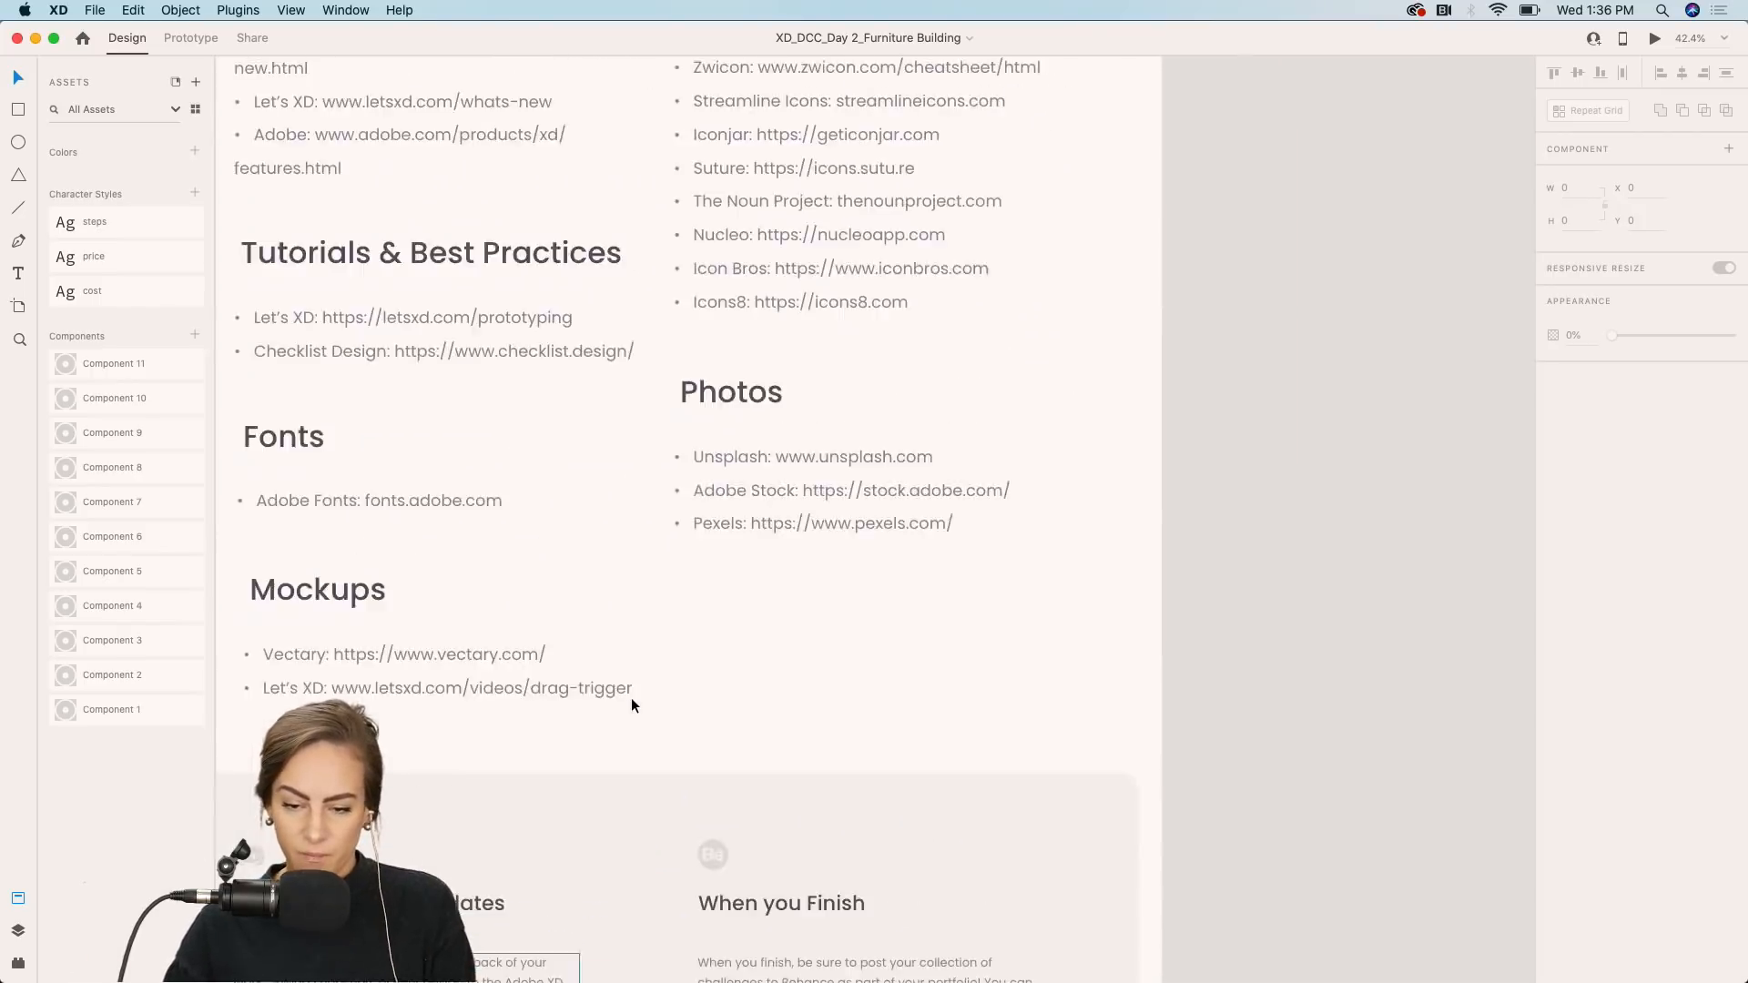
pyautogui.scroll(10, 631, 697)
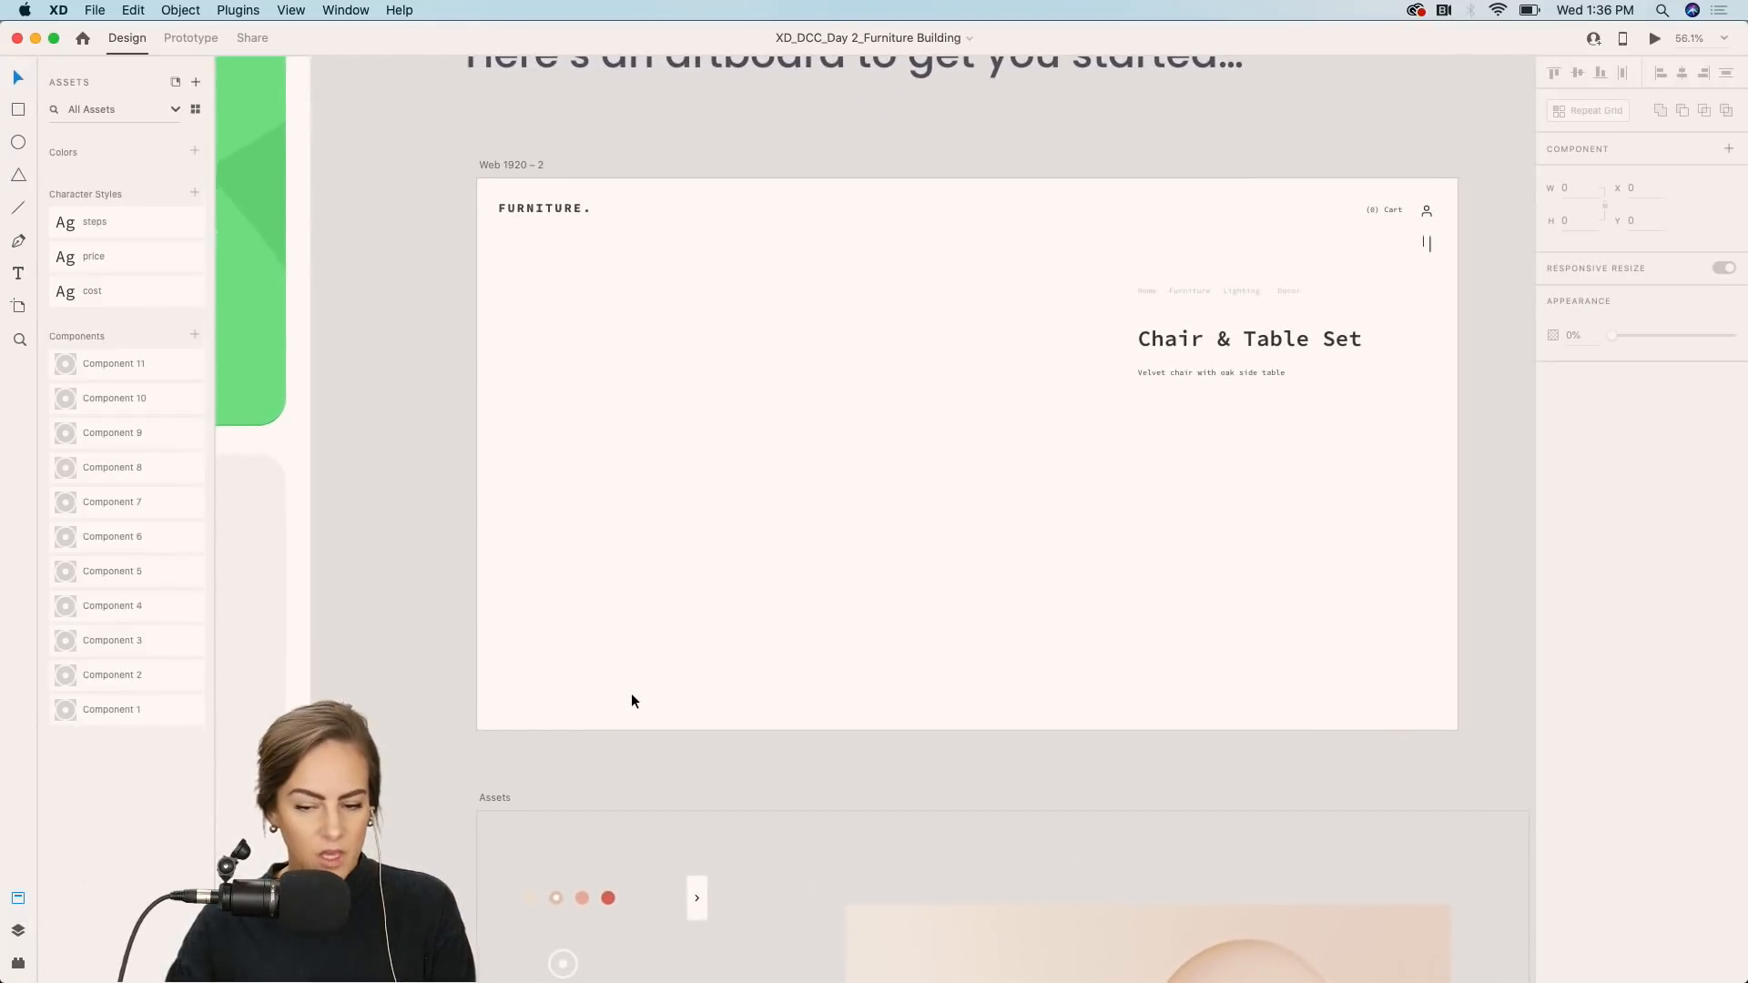
# Paste the pink armchair photo from the Assets area into the artboard, aligned to its left edge below the header.
pyautogui.scroll(2, 631, 697)
pyautogui.hscroll(2, 631, 698)
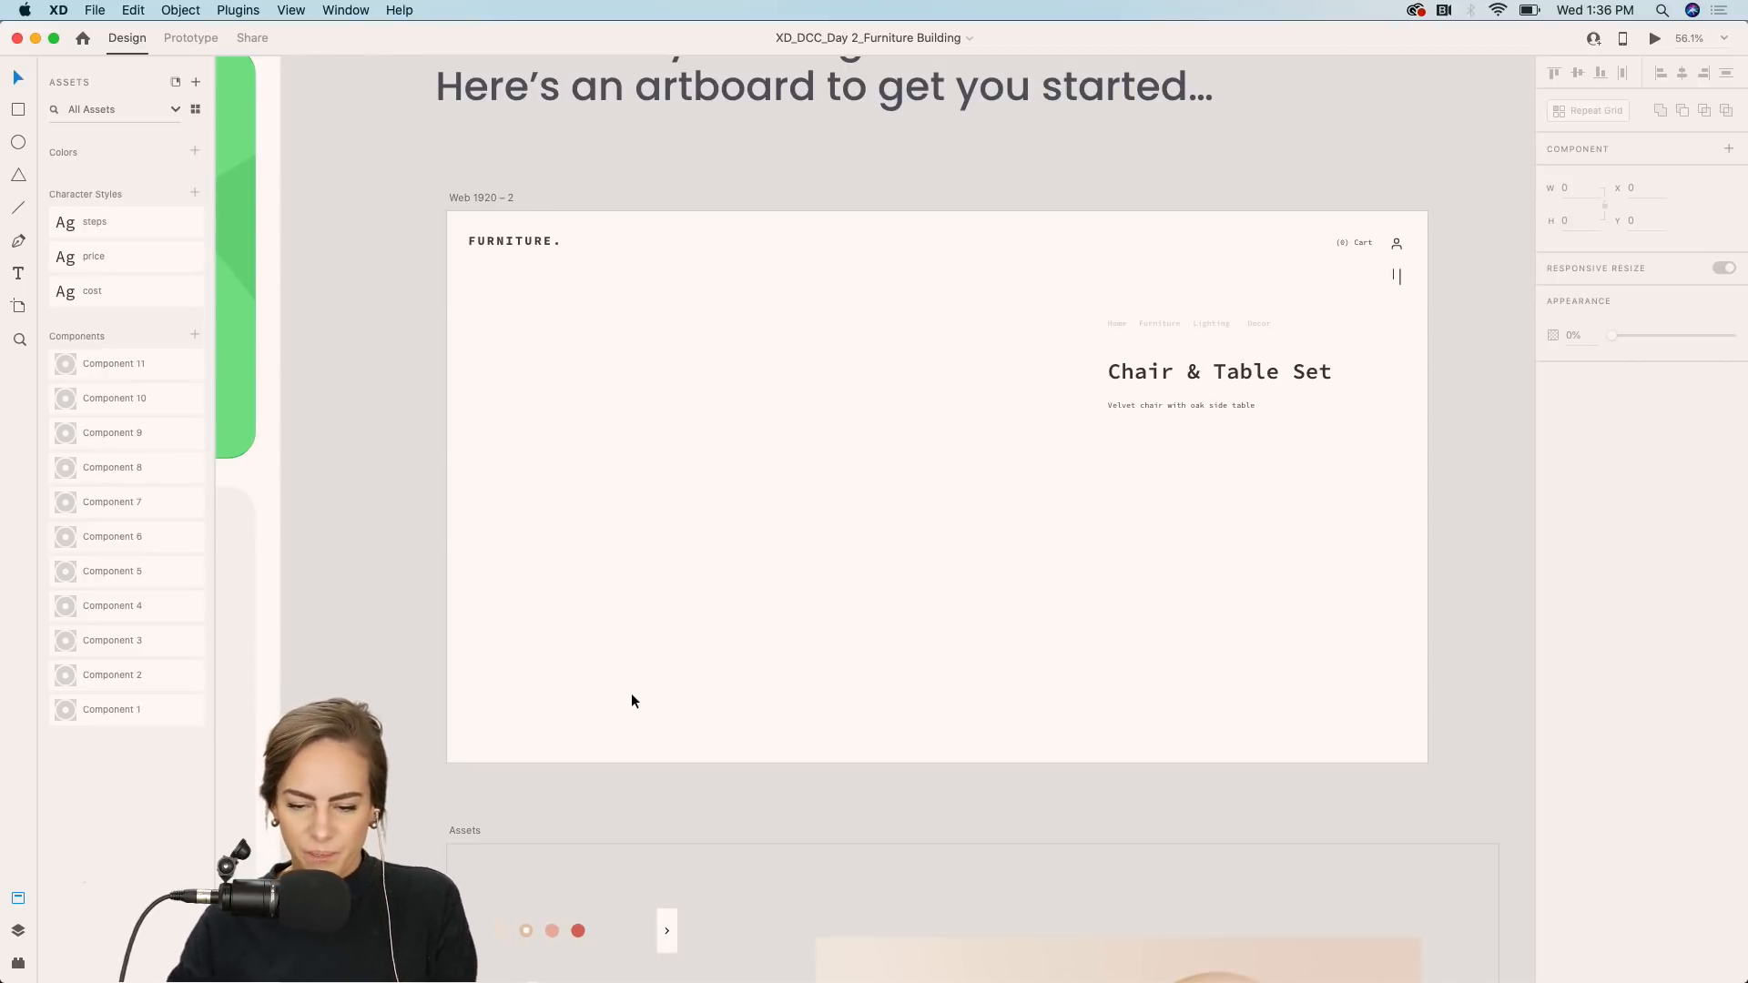
pyautogui.press('super+equal')
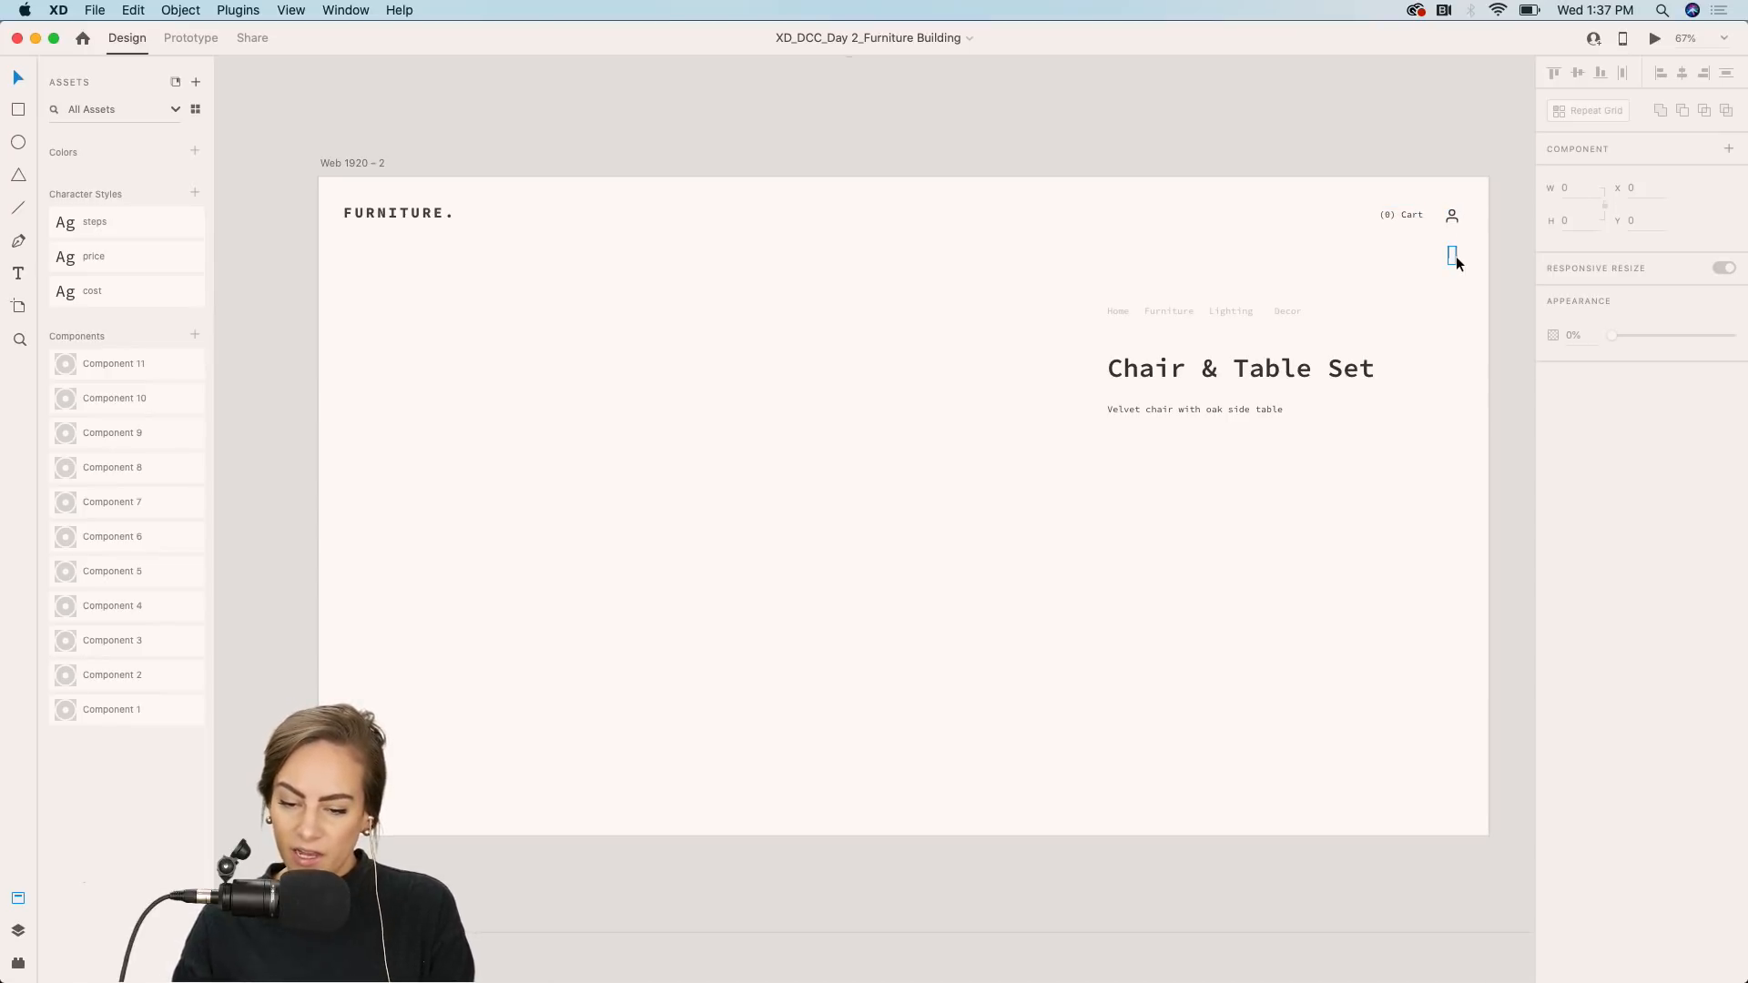
pyautogui.scroll(5, 1383, 289)
pyautogui.scroll(-4, 1384, 290)
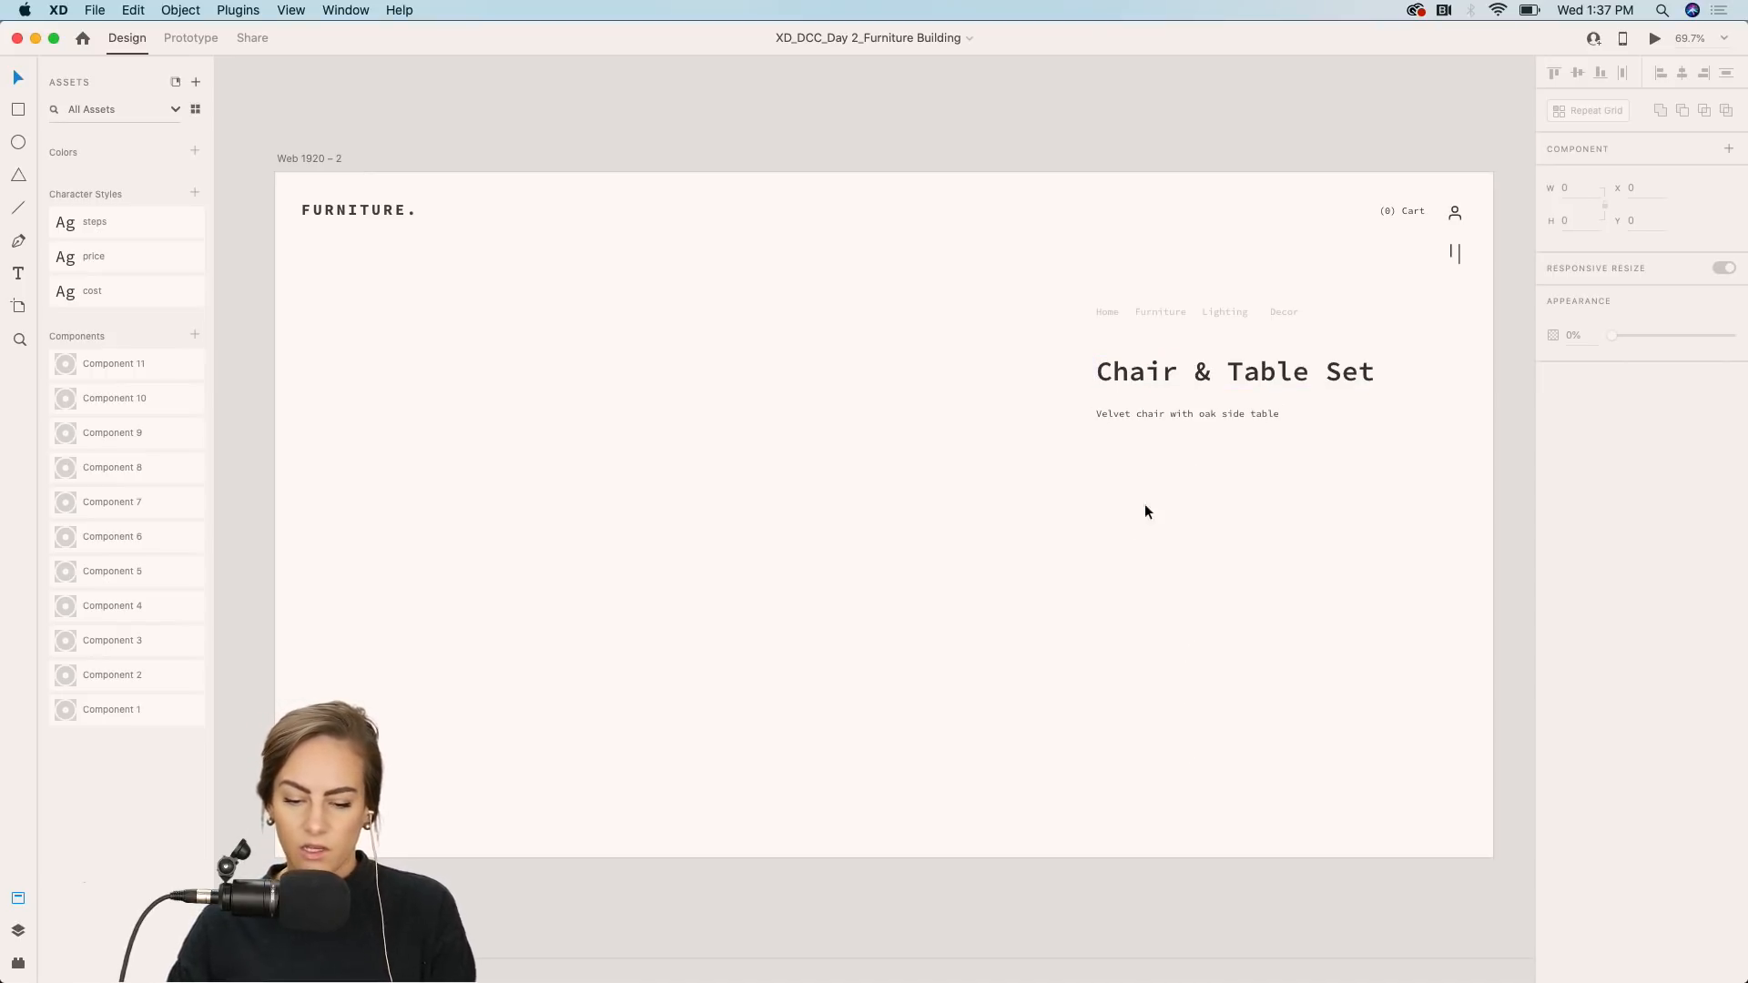
pyautogui.scroll(-2, 1232, 540)
pyautogui.scroll(-10, 1231, 544)
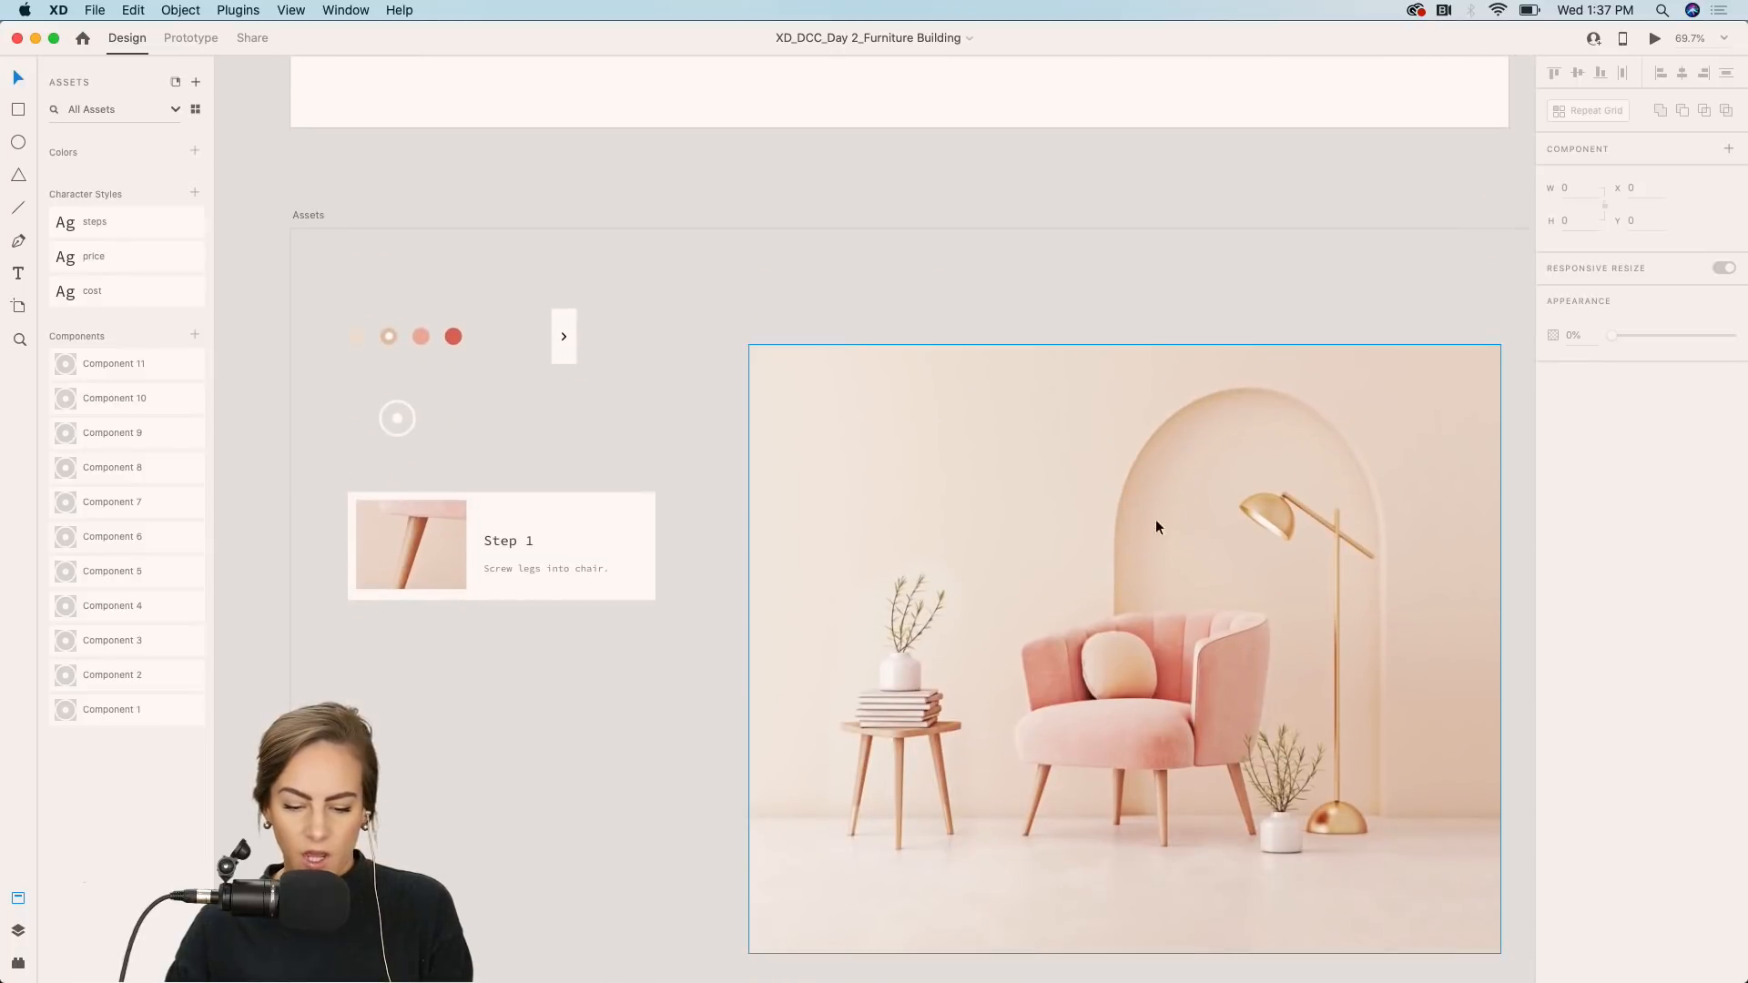
pyautogui.click(1104, 516)
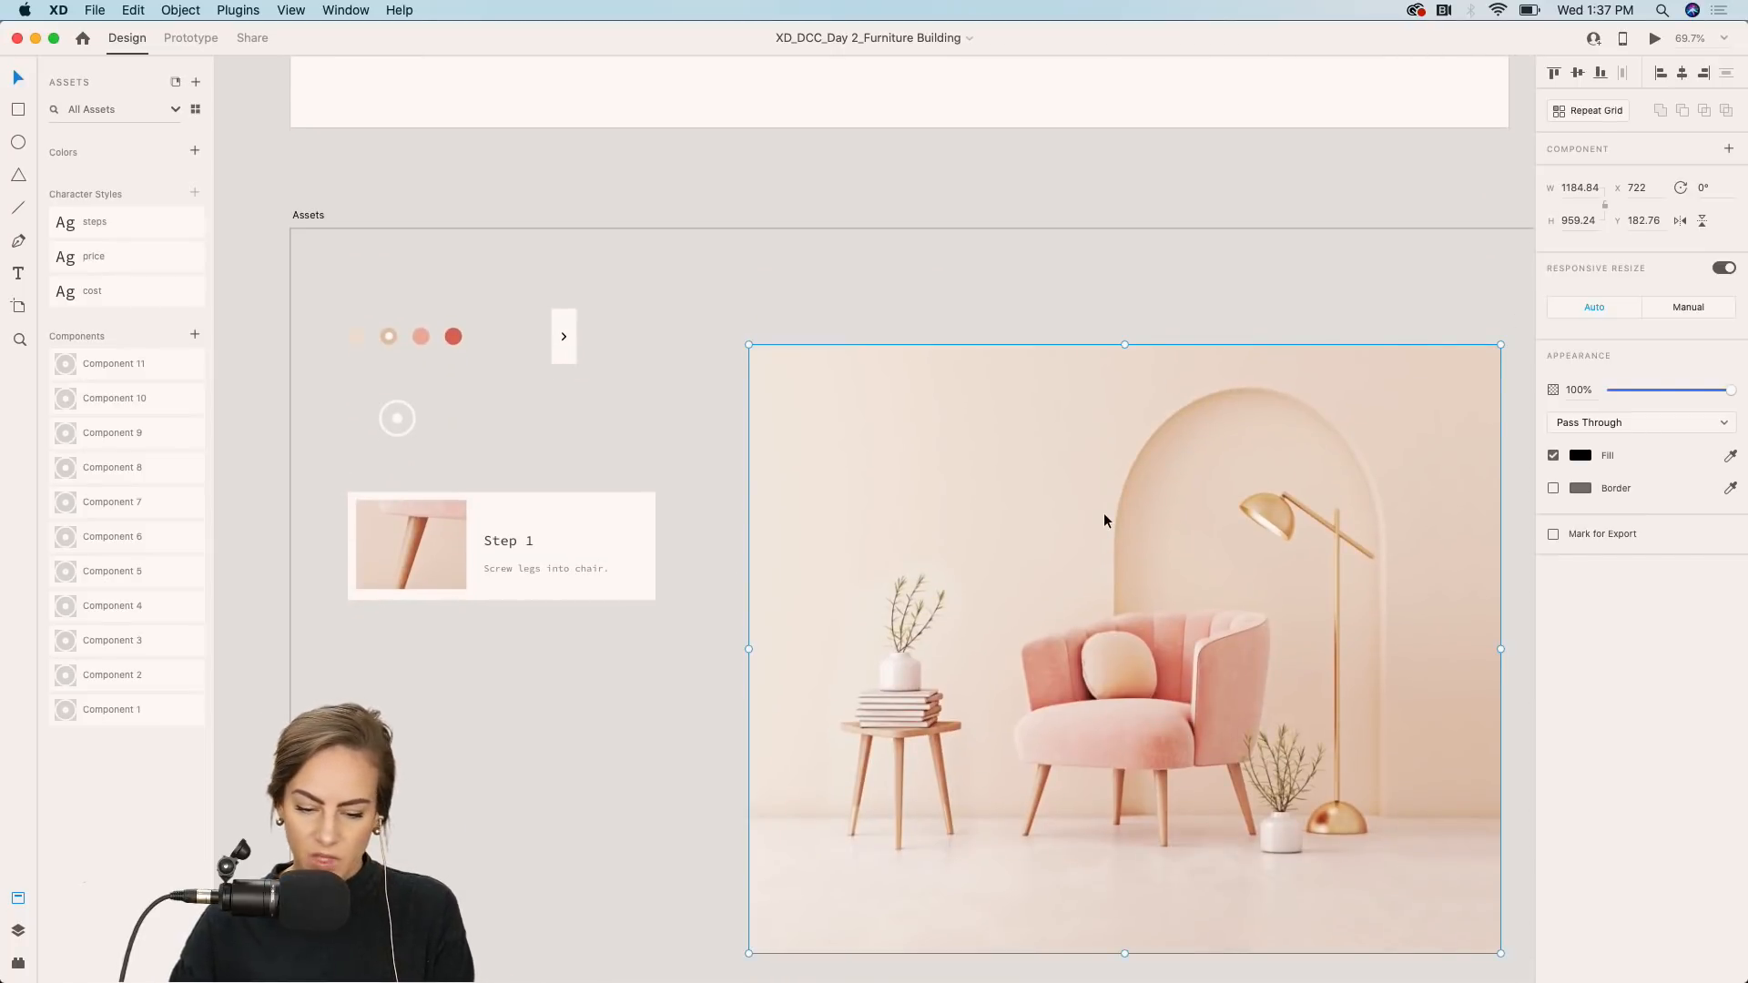
pyautogui.scroll(10, 1104, 511)
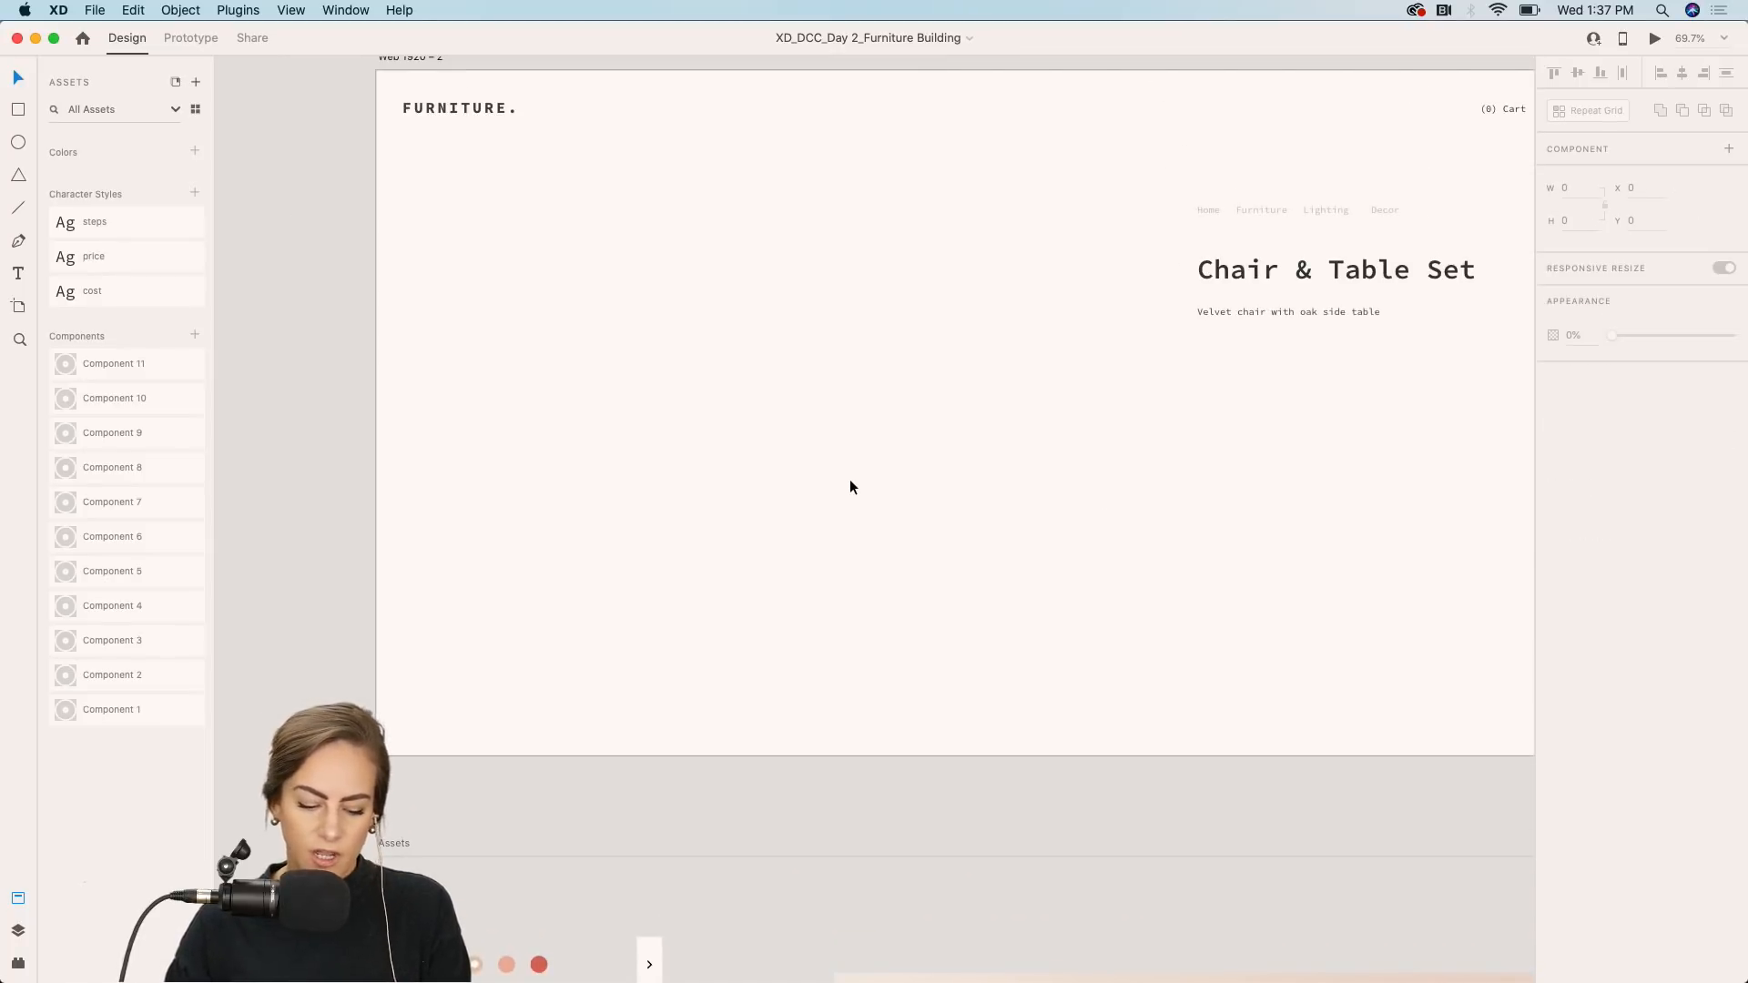
pyautogui.press('super+v')
pyautogui.moveTo(854, 481); pyautogui.dragTo(526, 439)
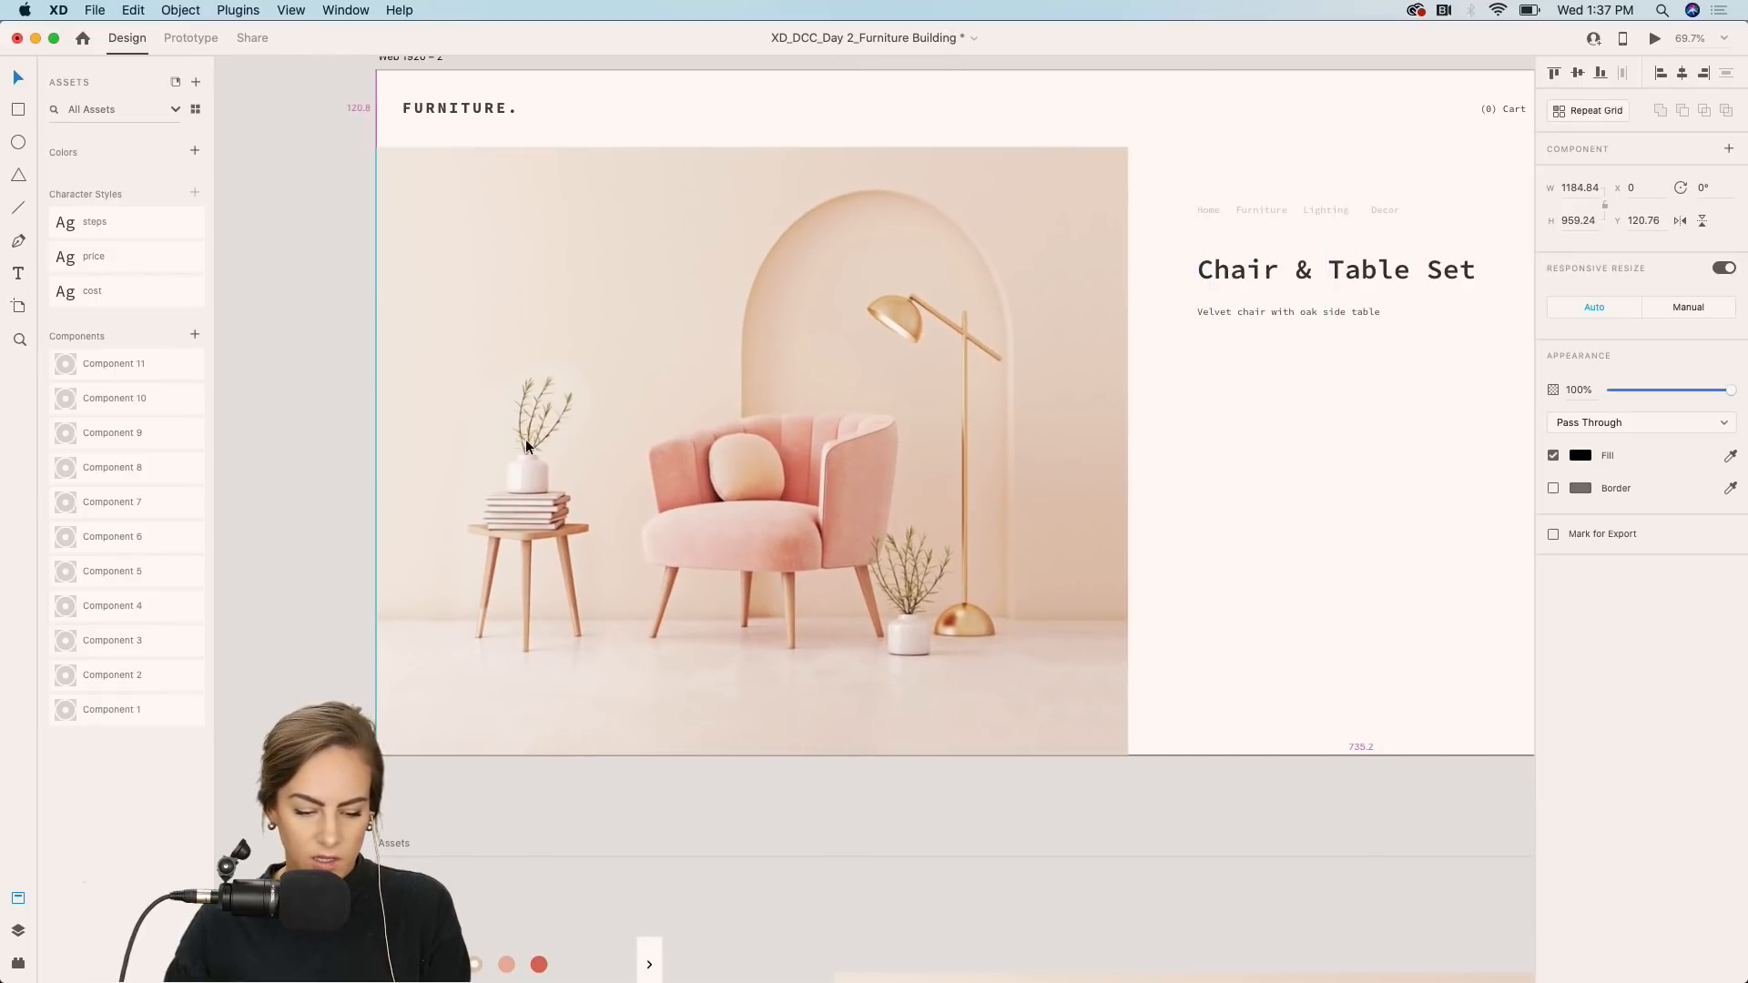
pyautogui.click(249, 477)
pyautogui.hscroll(3, 708, 375)
pyautogui.scroll(2, 708, 375)
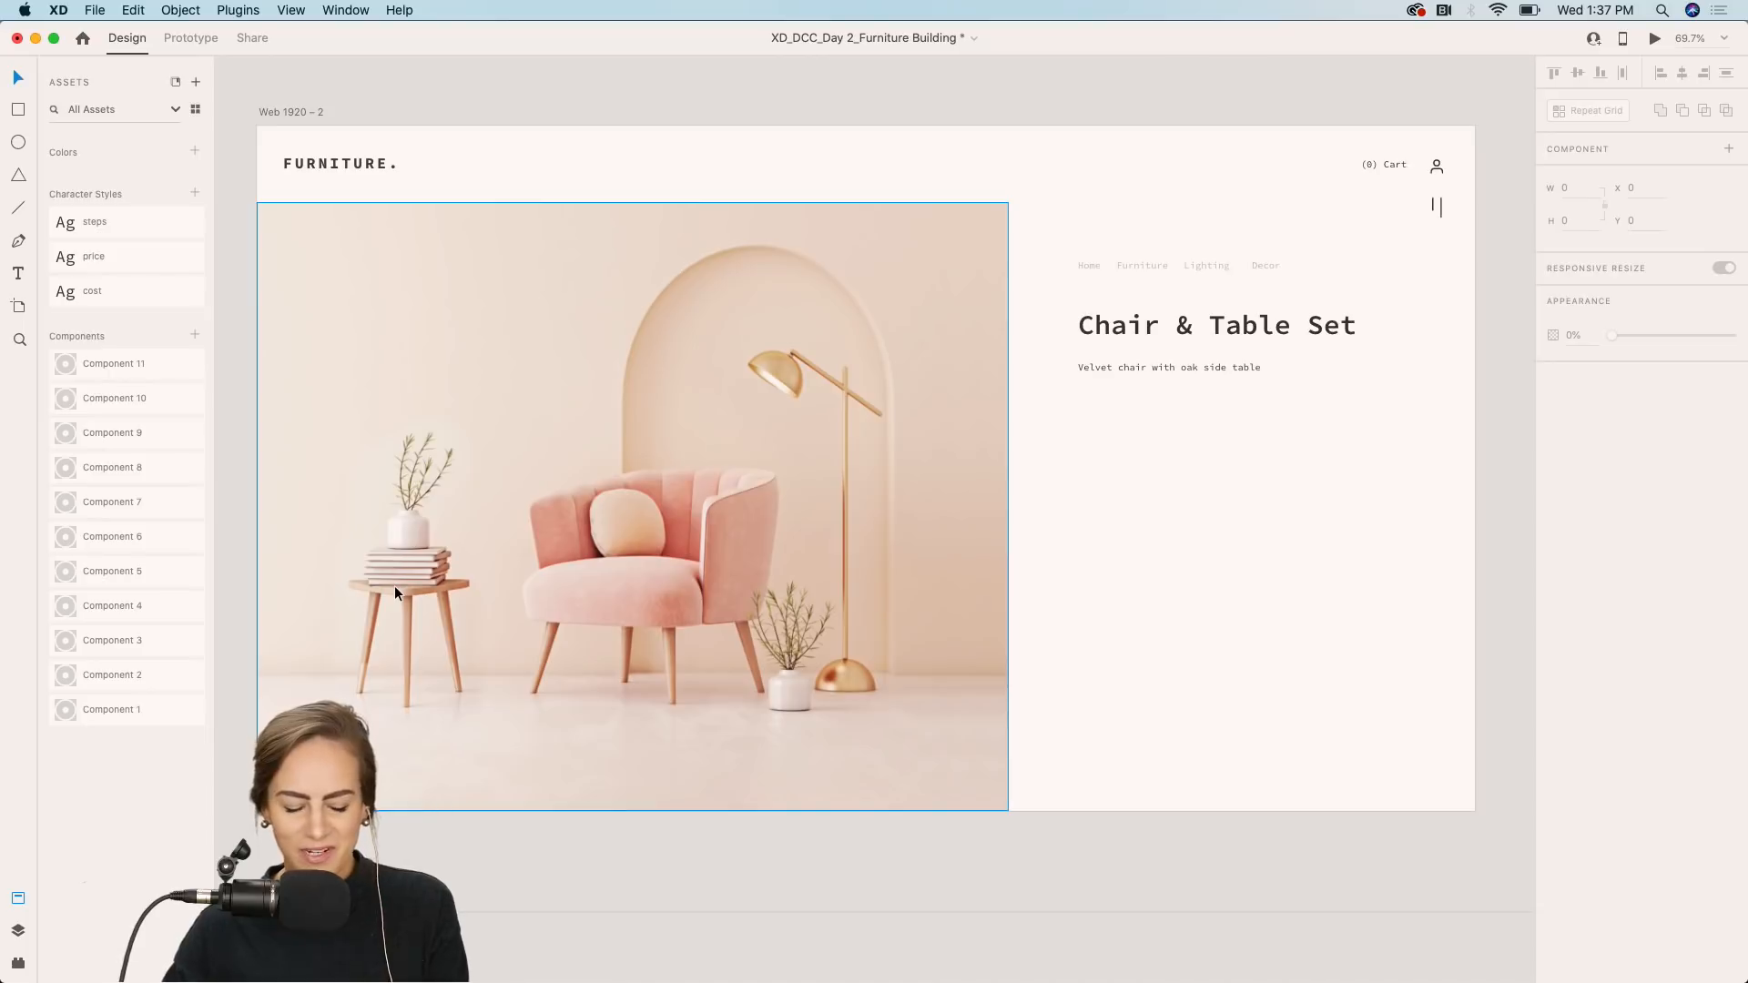
pyautogui.click(602, 614)
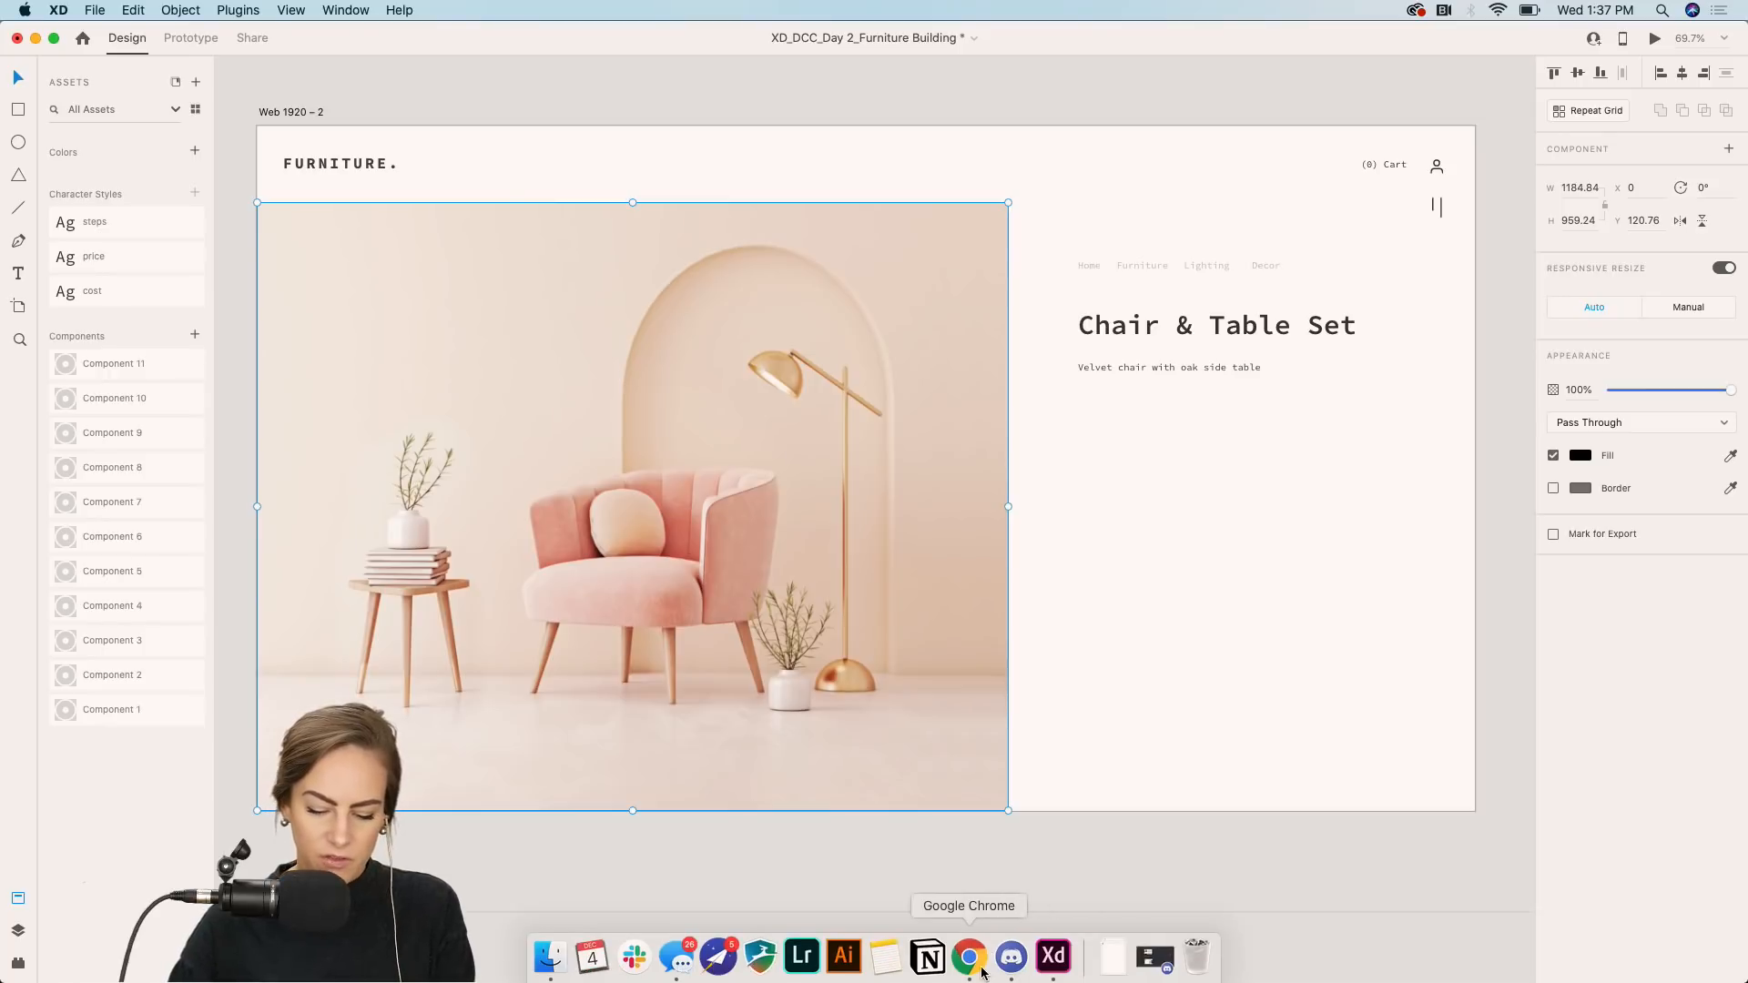
# Switch to Chrome, open Adobe Stock in a new tab and search it for modern furniture.
pyautogui.click(968, 956)
pyautogui.click(1396, 44)
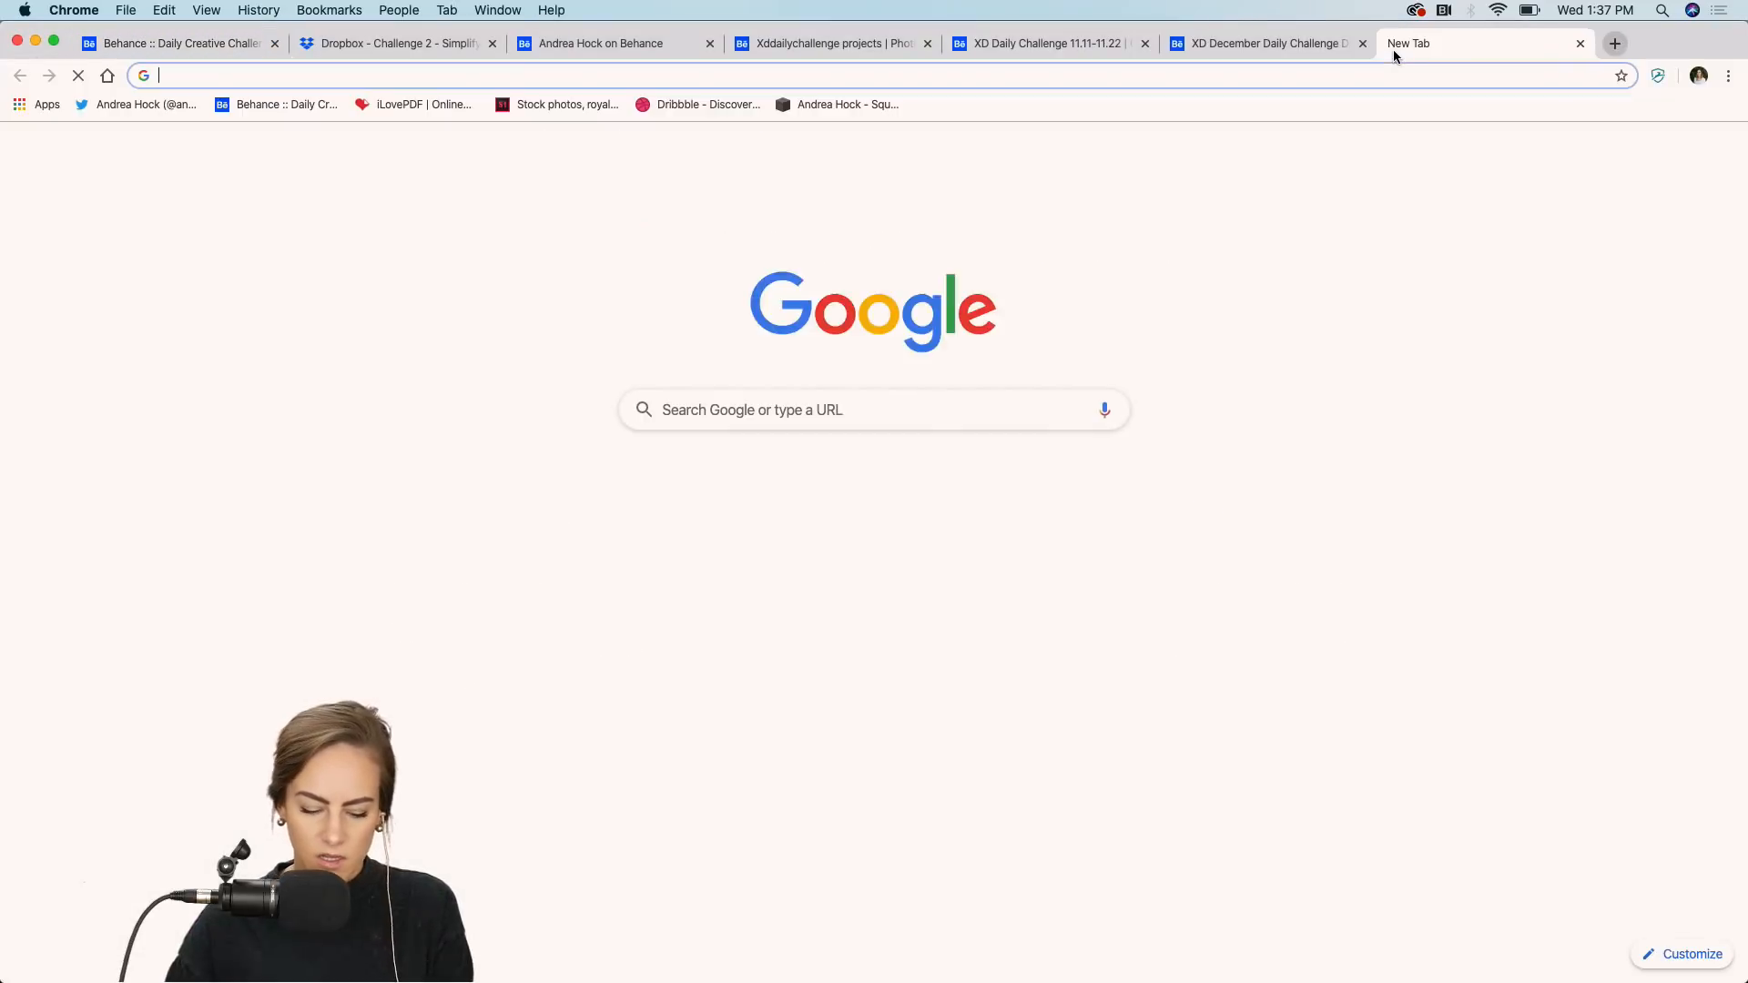
pyautogui.write('adobe')
pyautogui.press('Return')
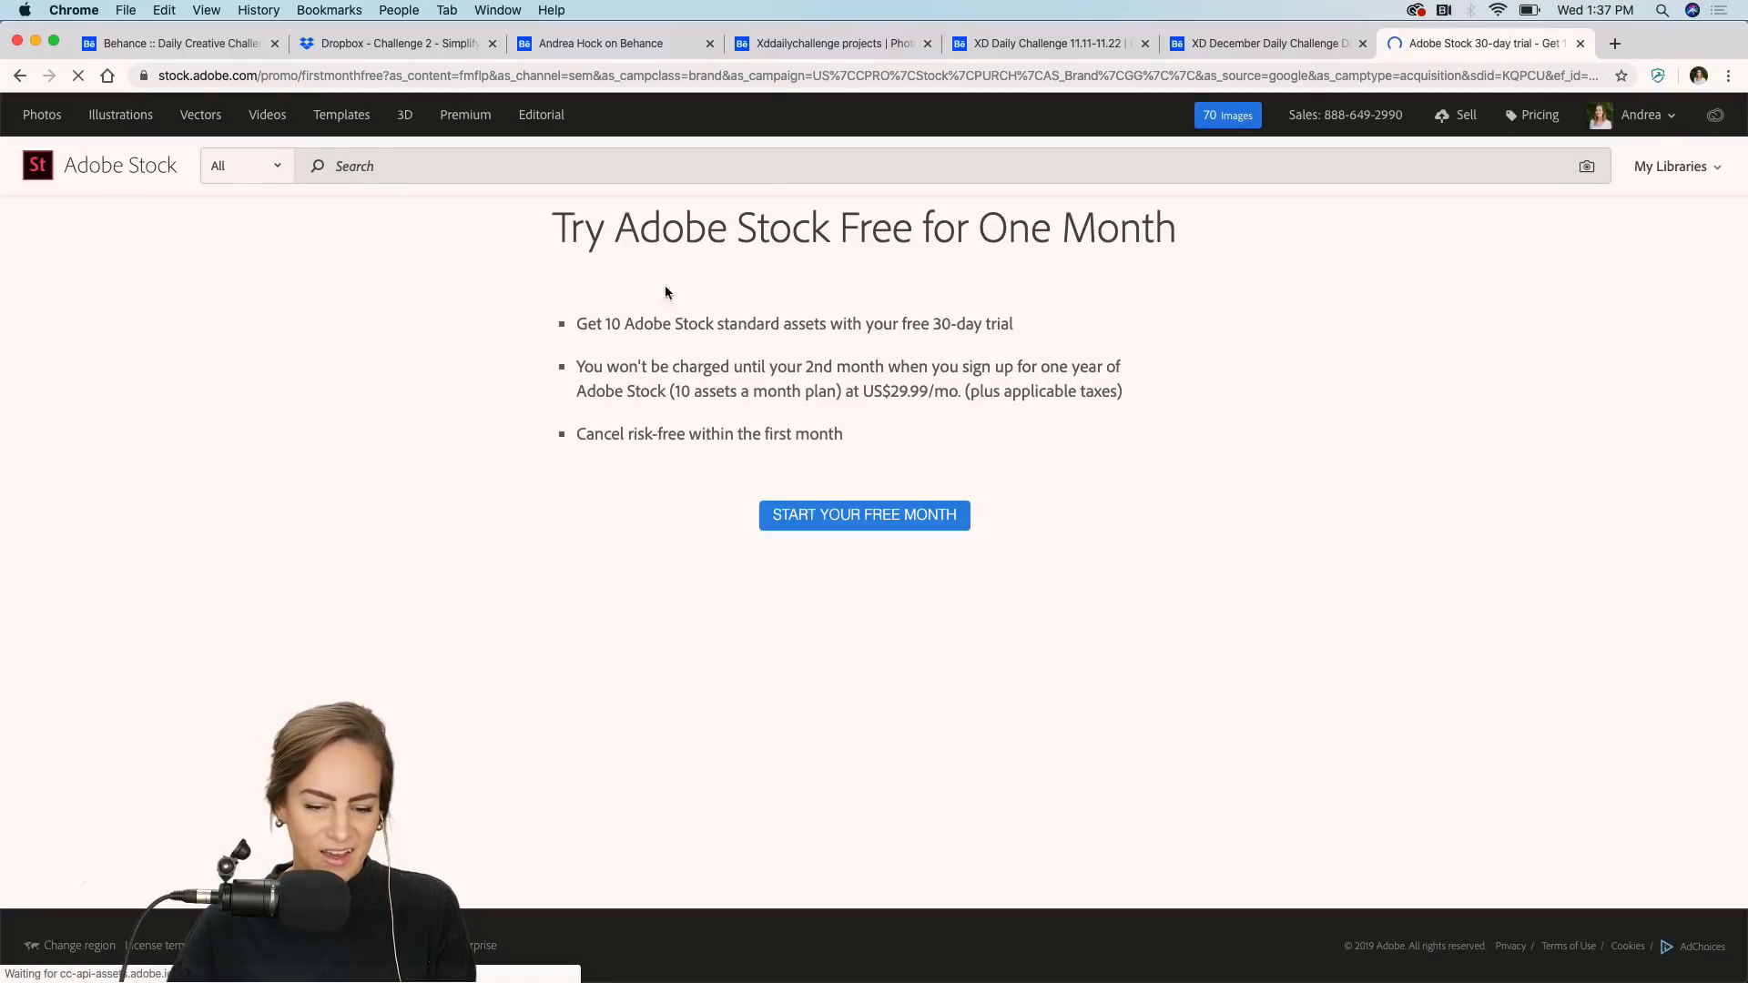
pyautogui.click(523, 168)
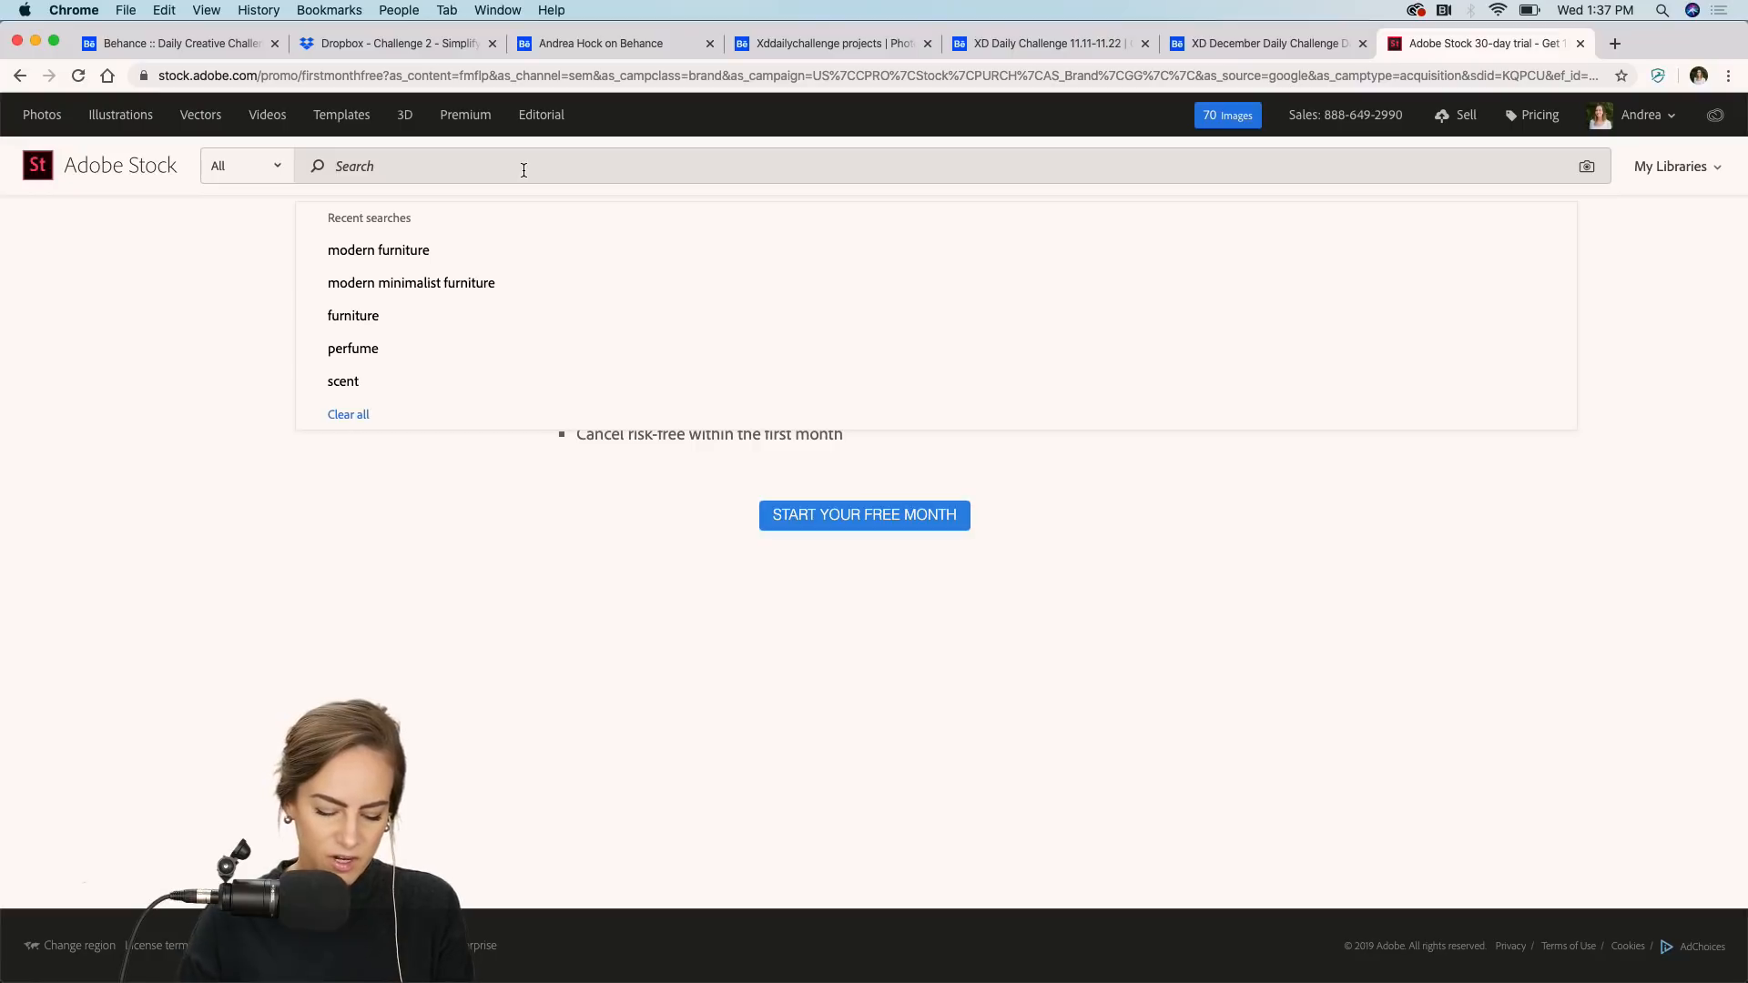
pyautogui.write('modern furnit')
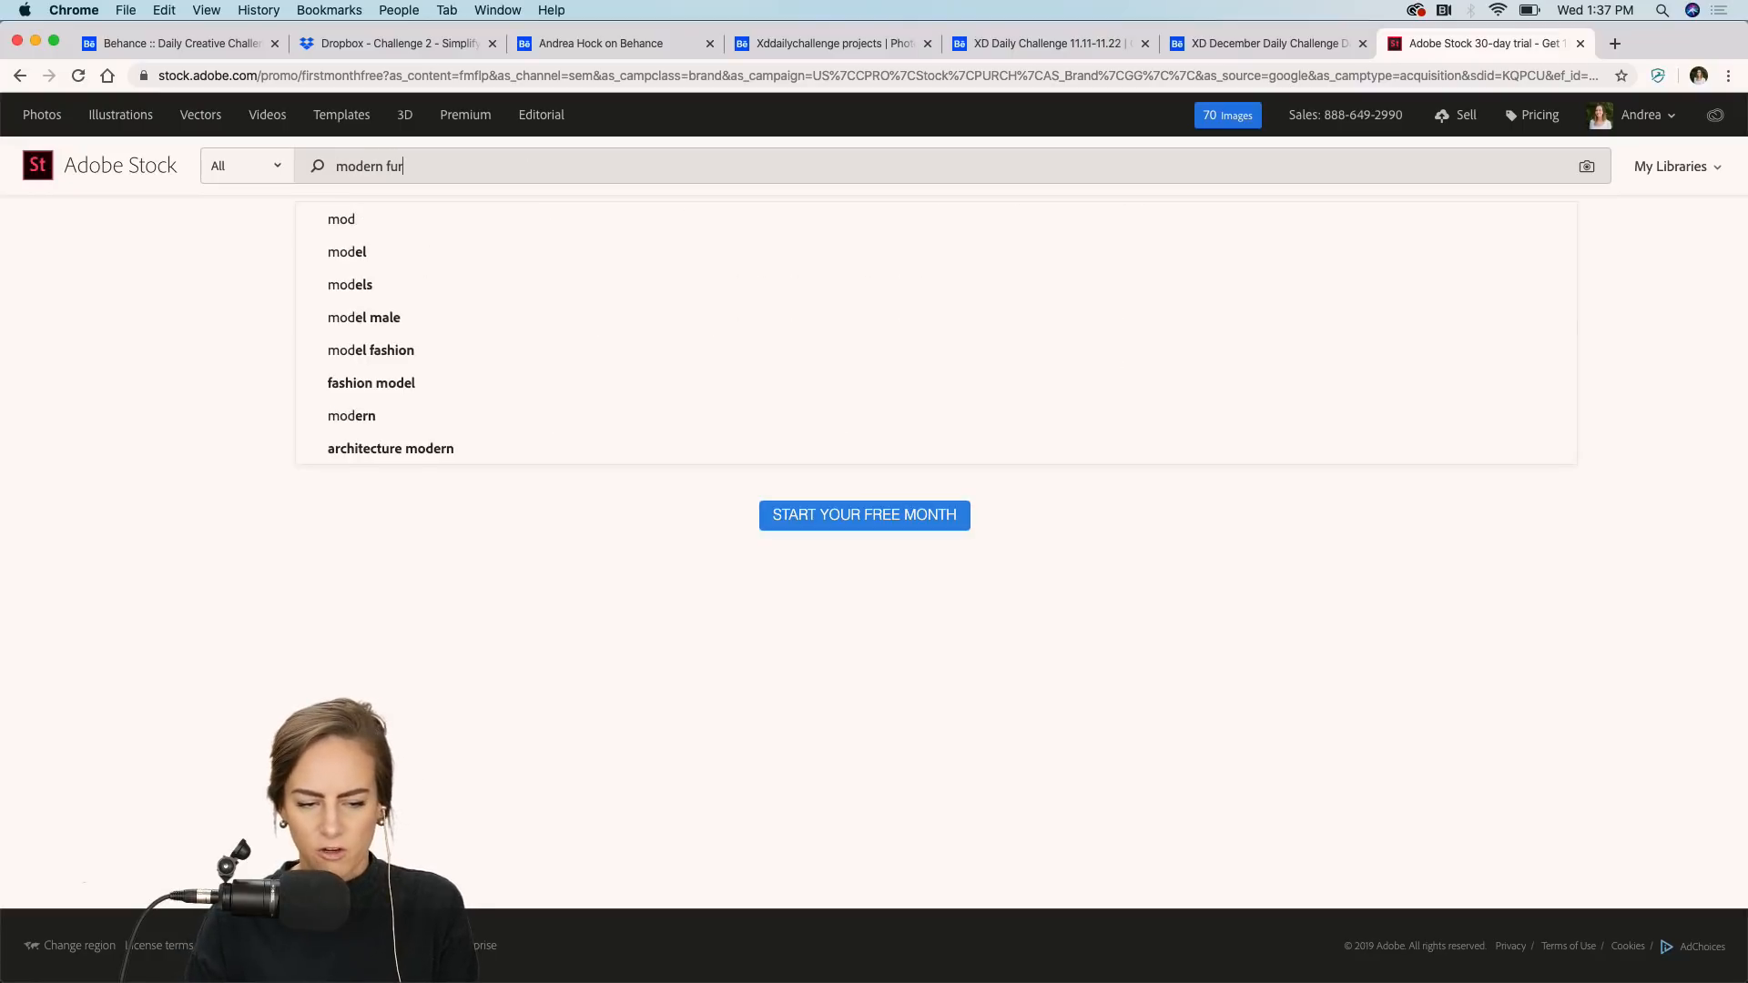
pyautogui.write('ure')
pyautogui.press('Return')
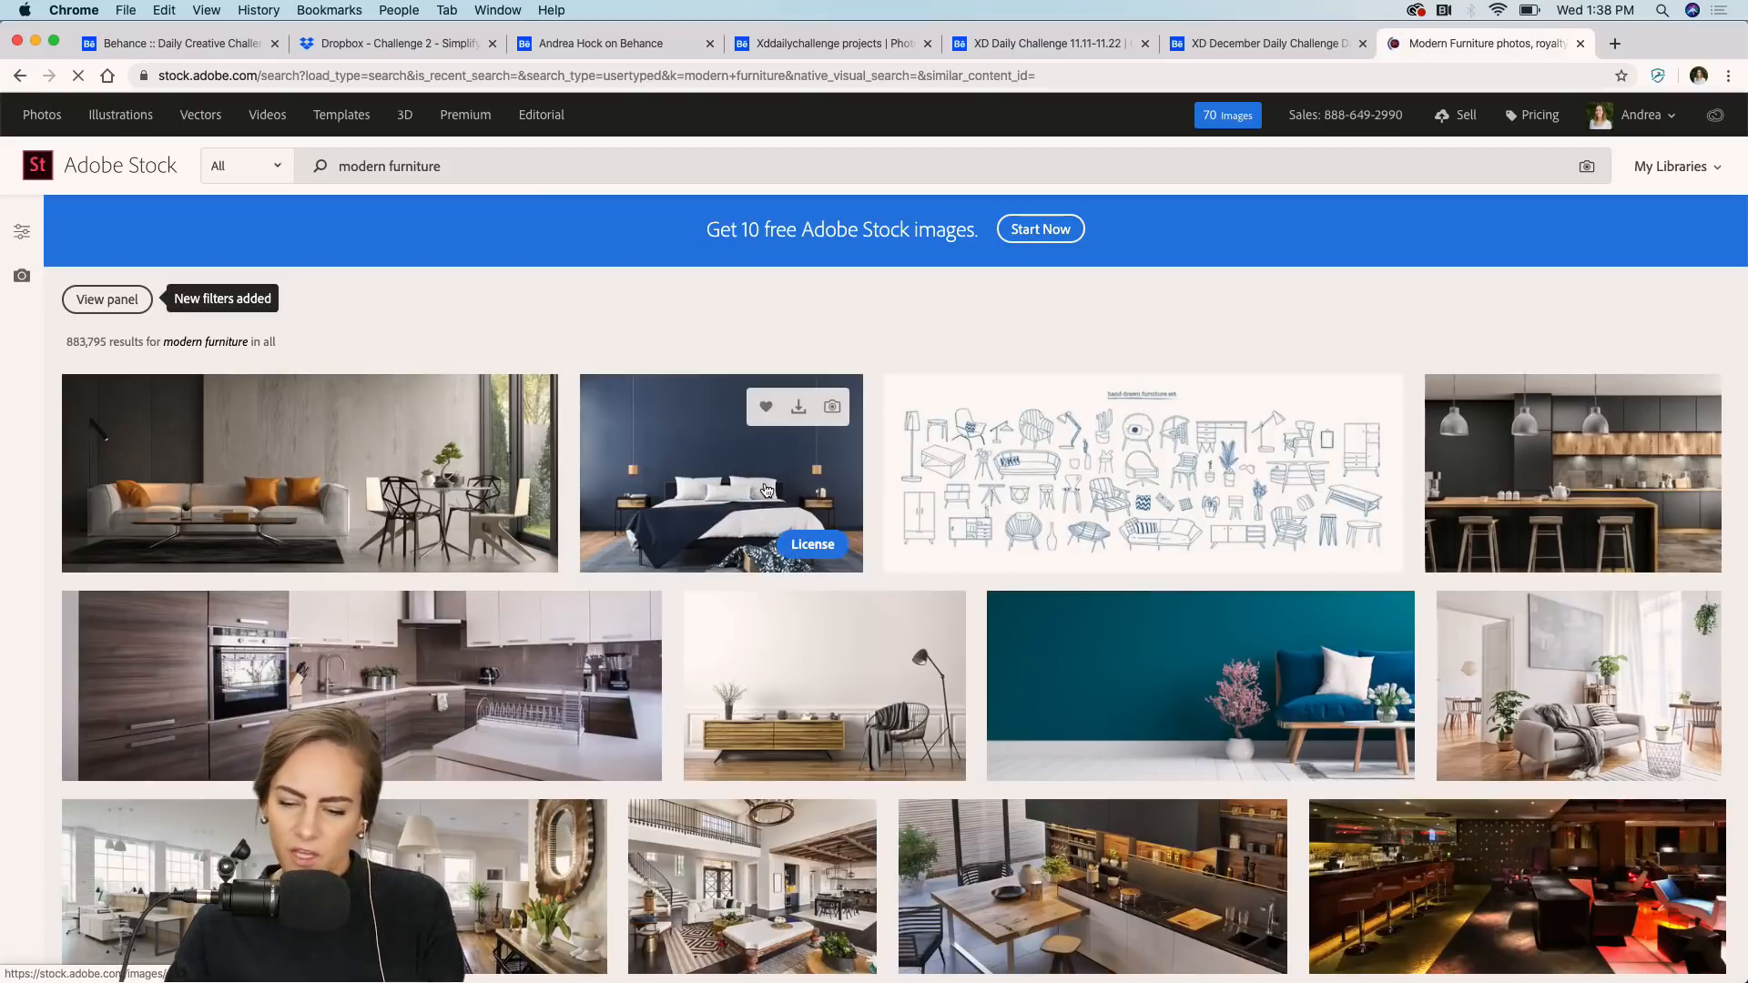
# Browse the modern furniture results and preview the dining room and blue sofa images.
pyautogui.scroll(-1, 766, 490)
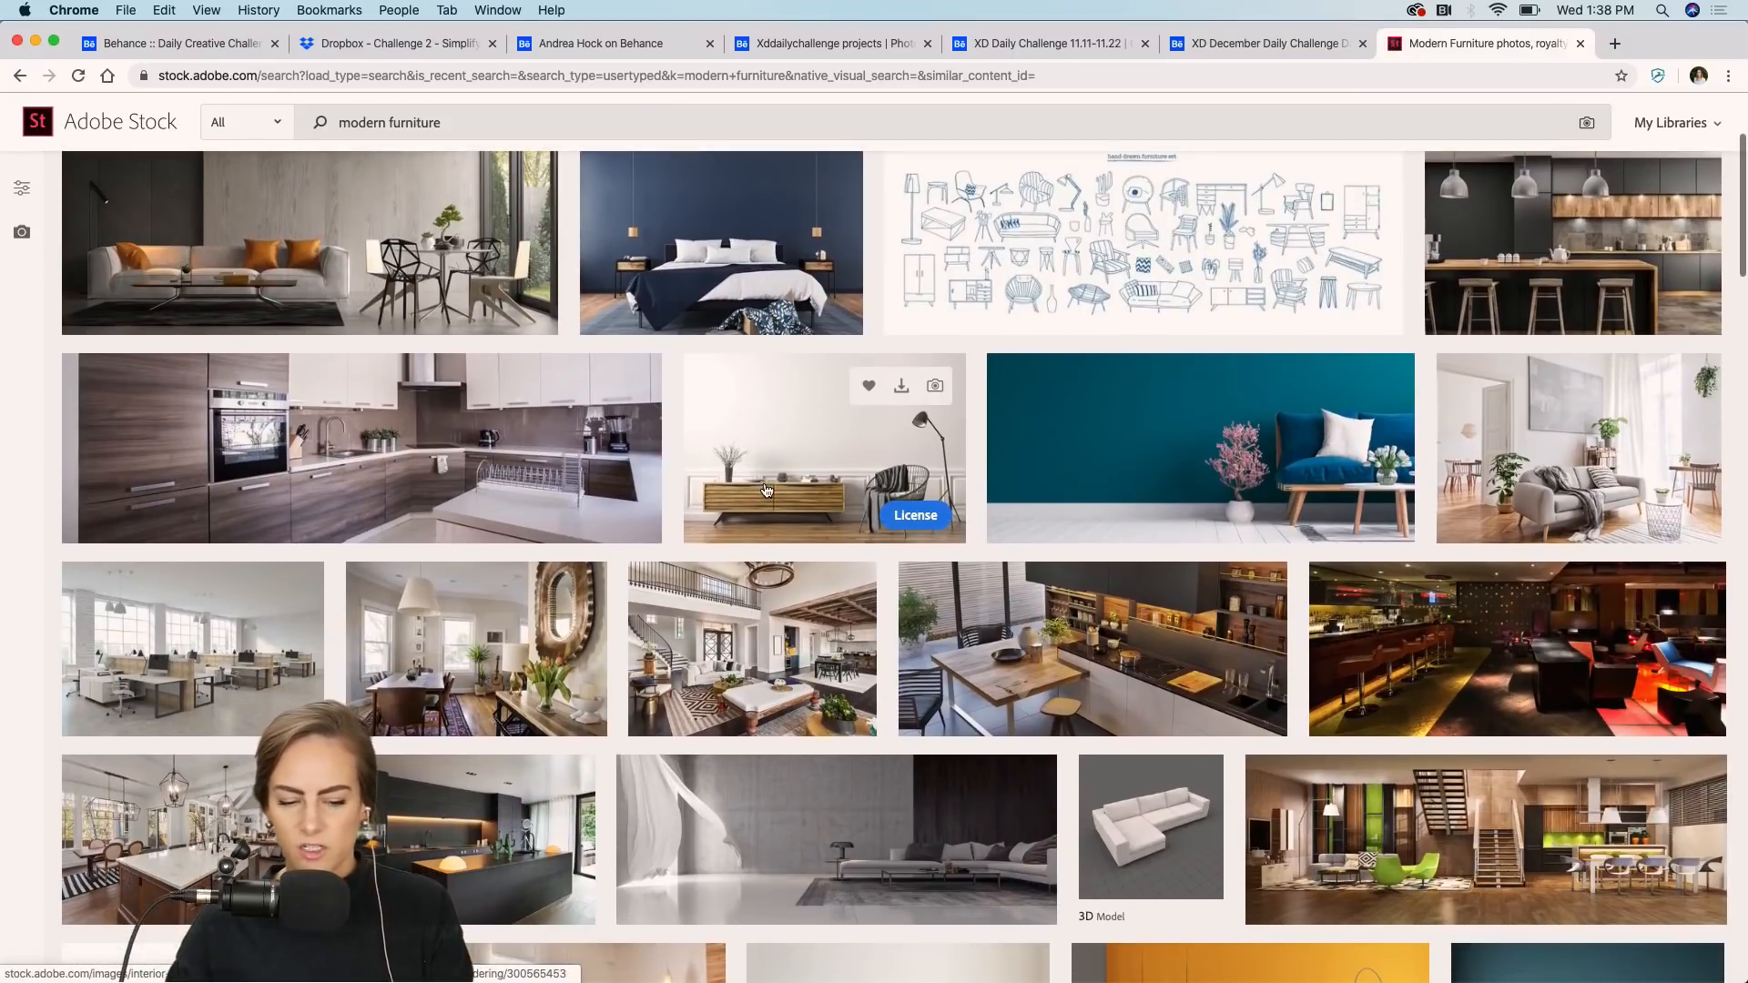
pyautogui.scroll(-2, 767, 491)
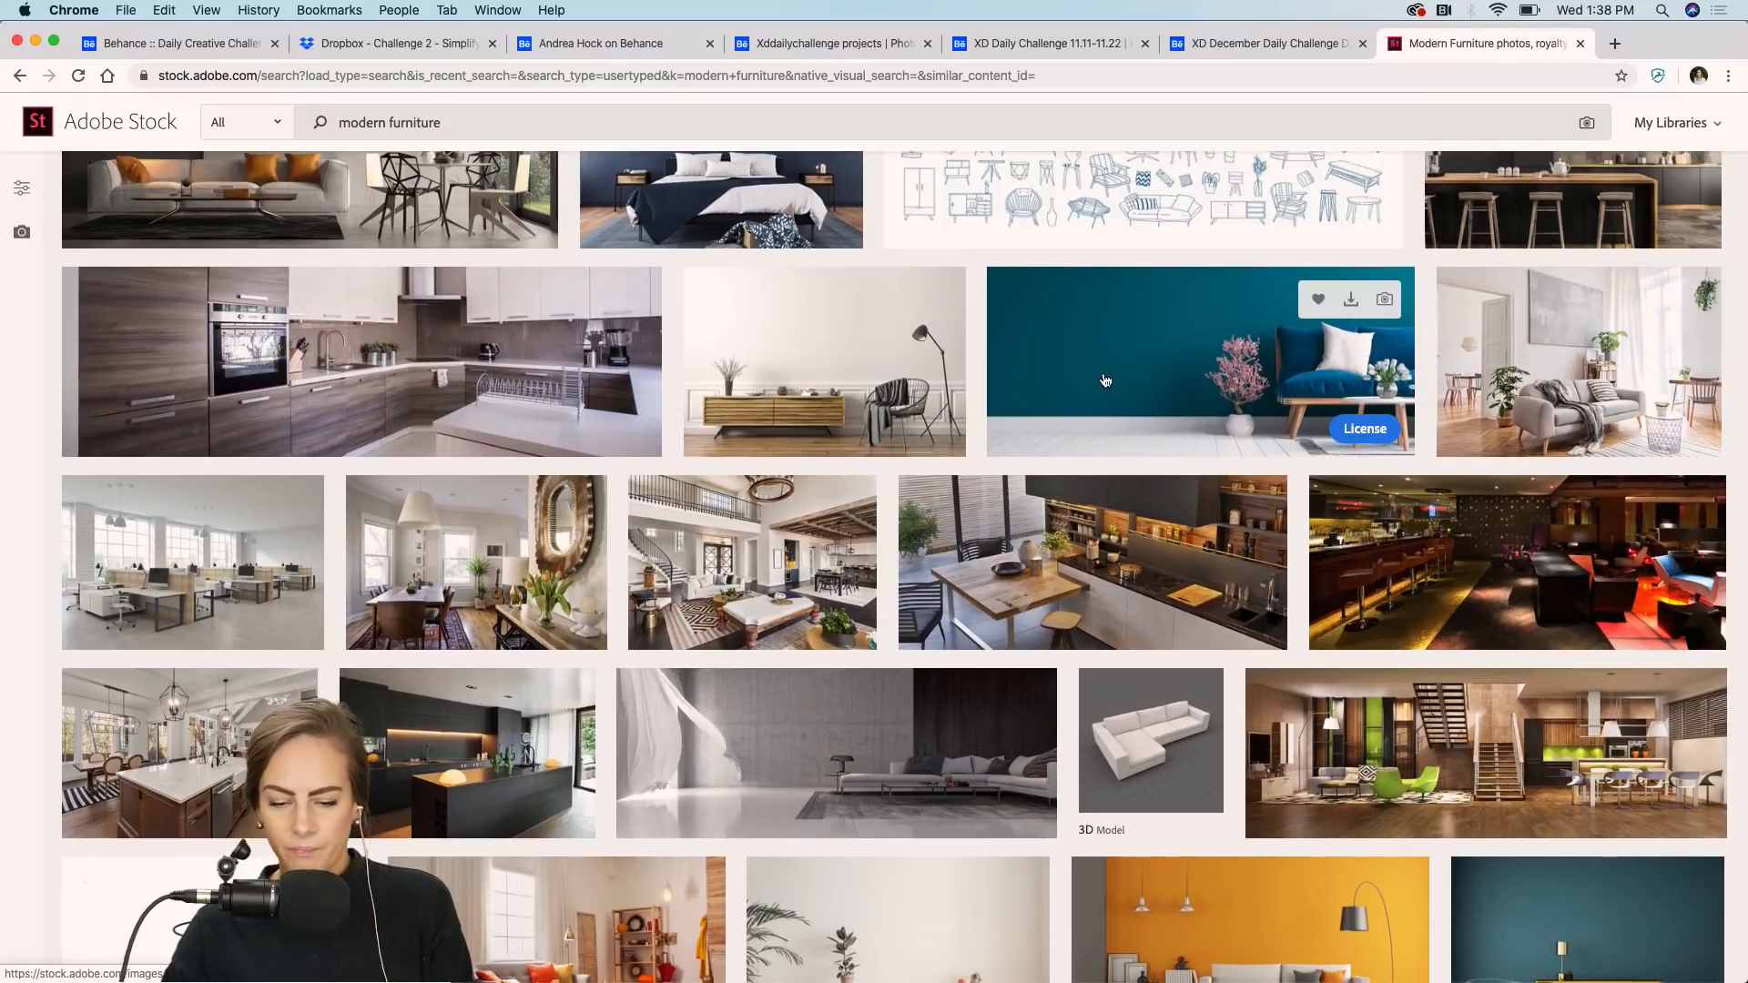
pyautogui.scroll(-10, 1104, 380)
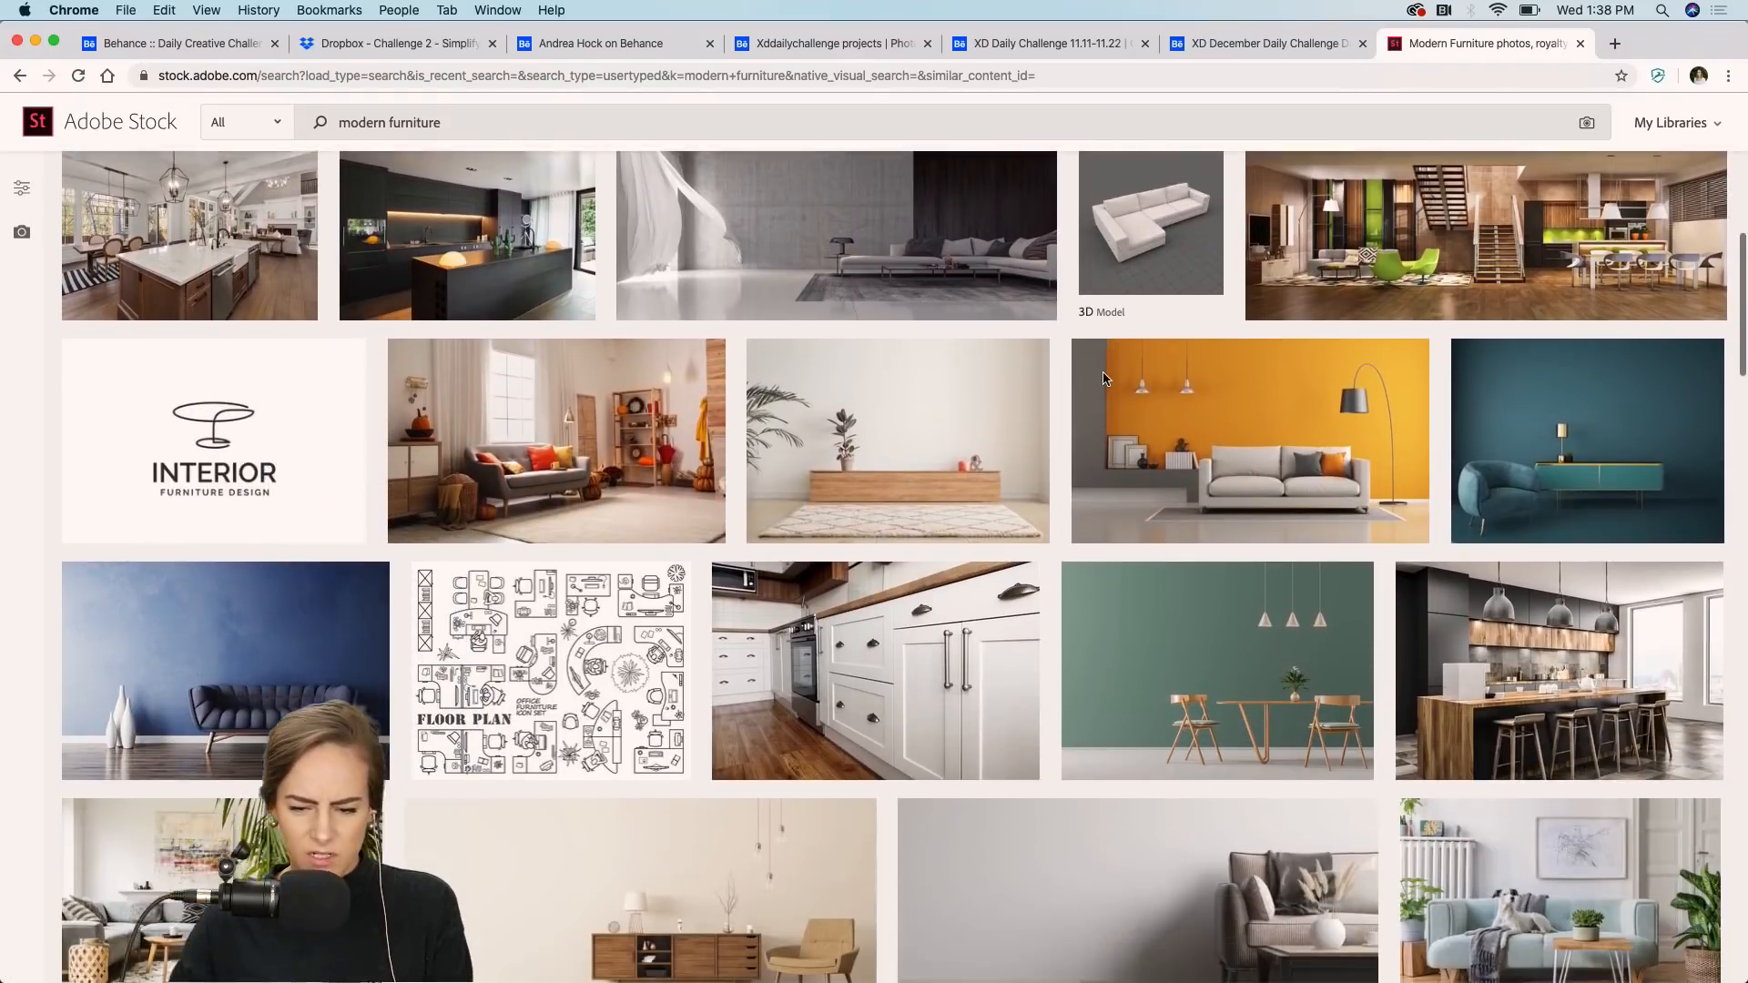
pyautogui.scroll(-6, 1103, 375)
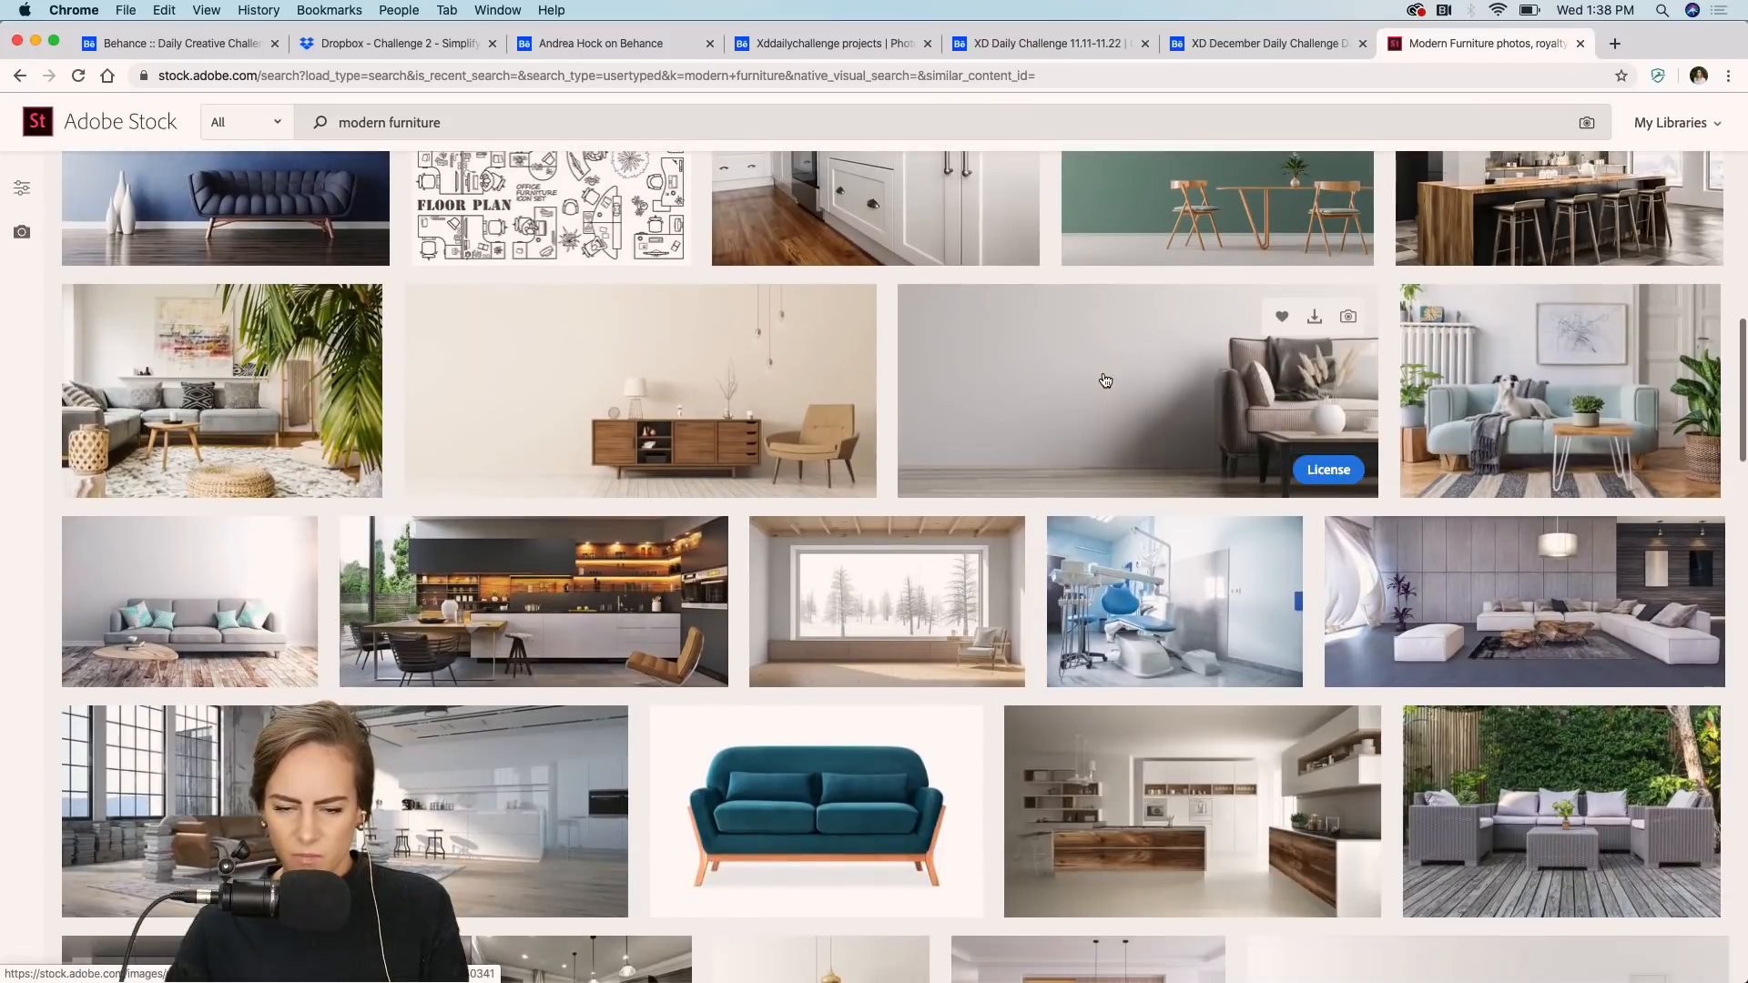
pyautogui.click(1188, 206)
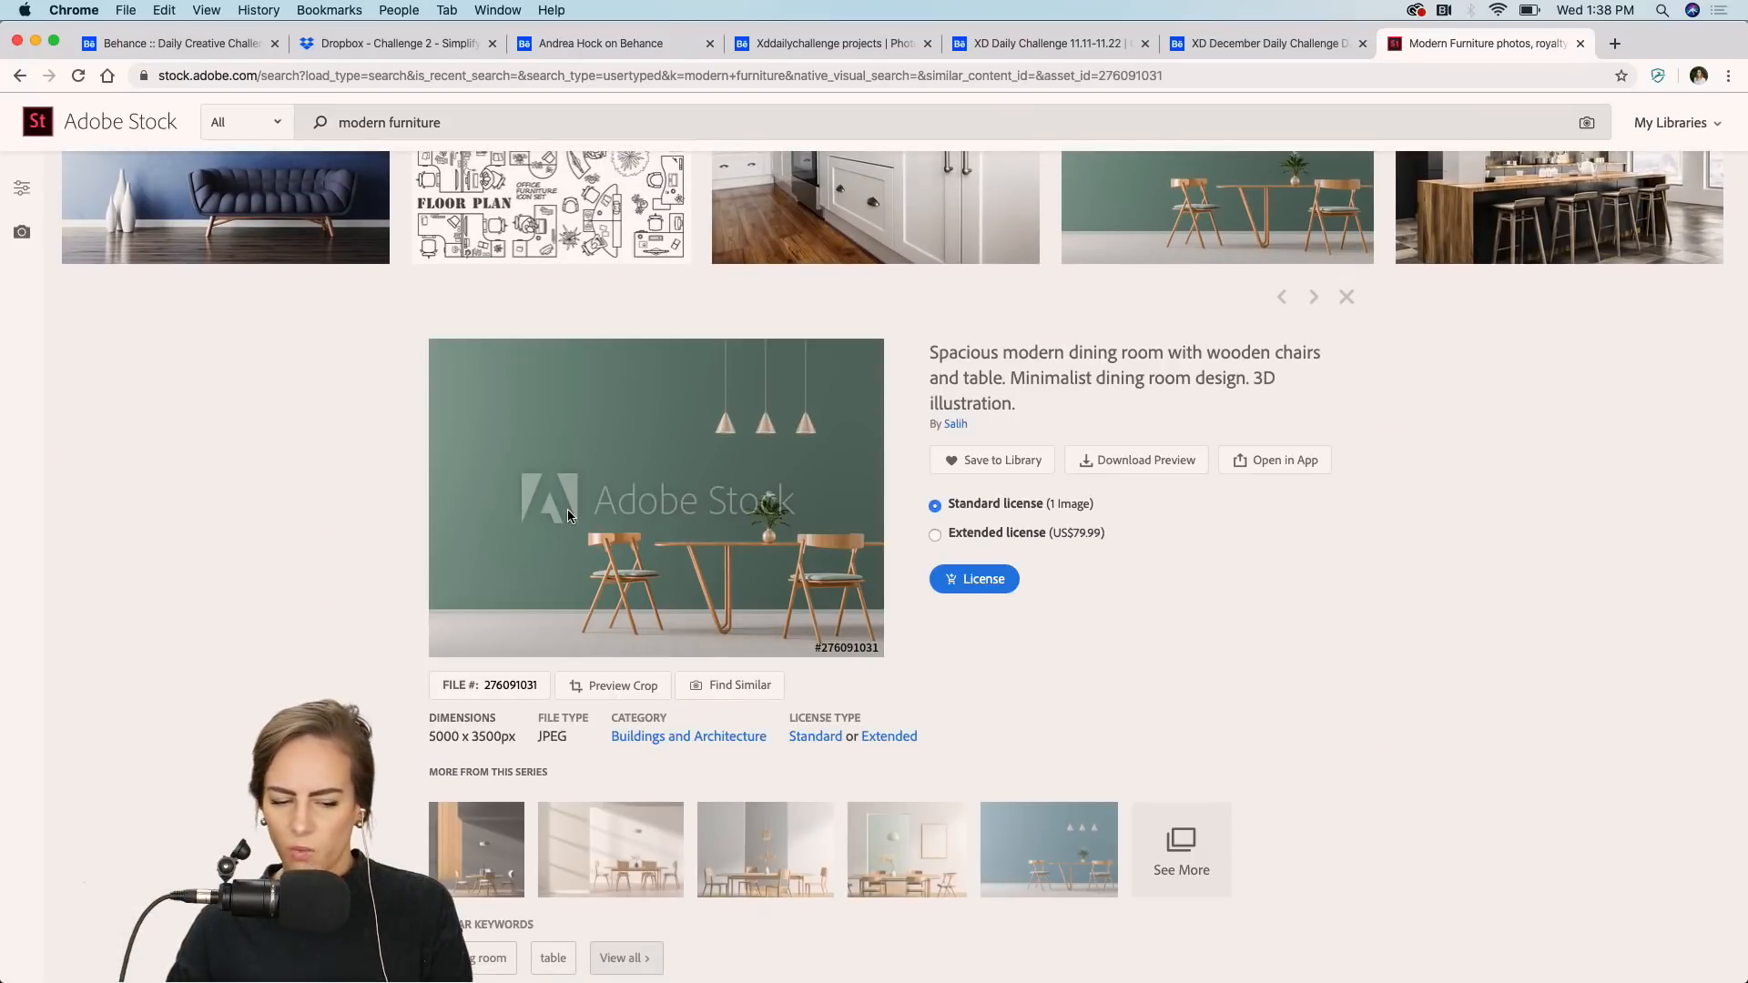
pyautogui.scroll(-12, 567, 509)
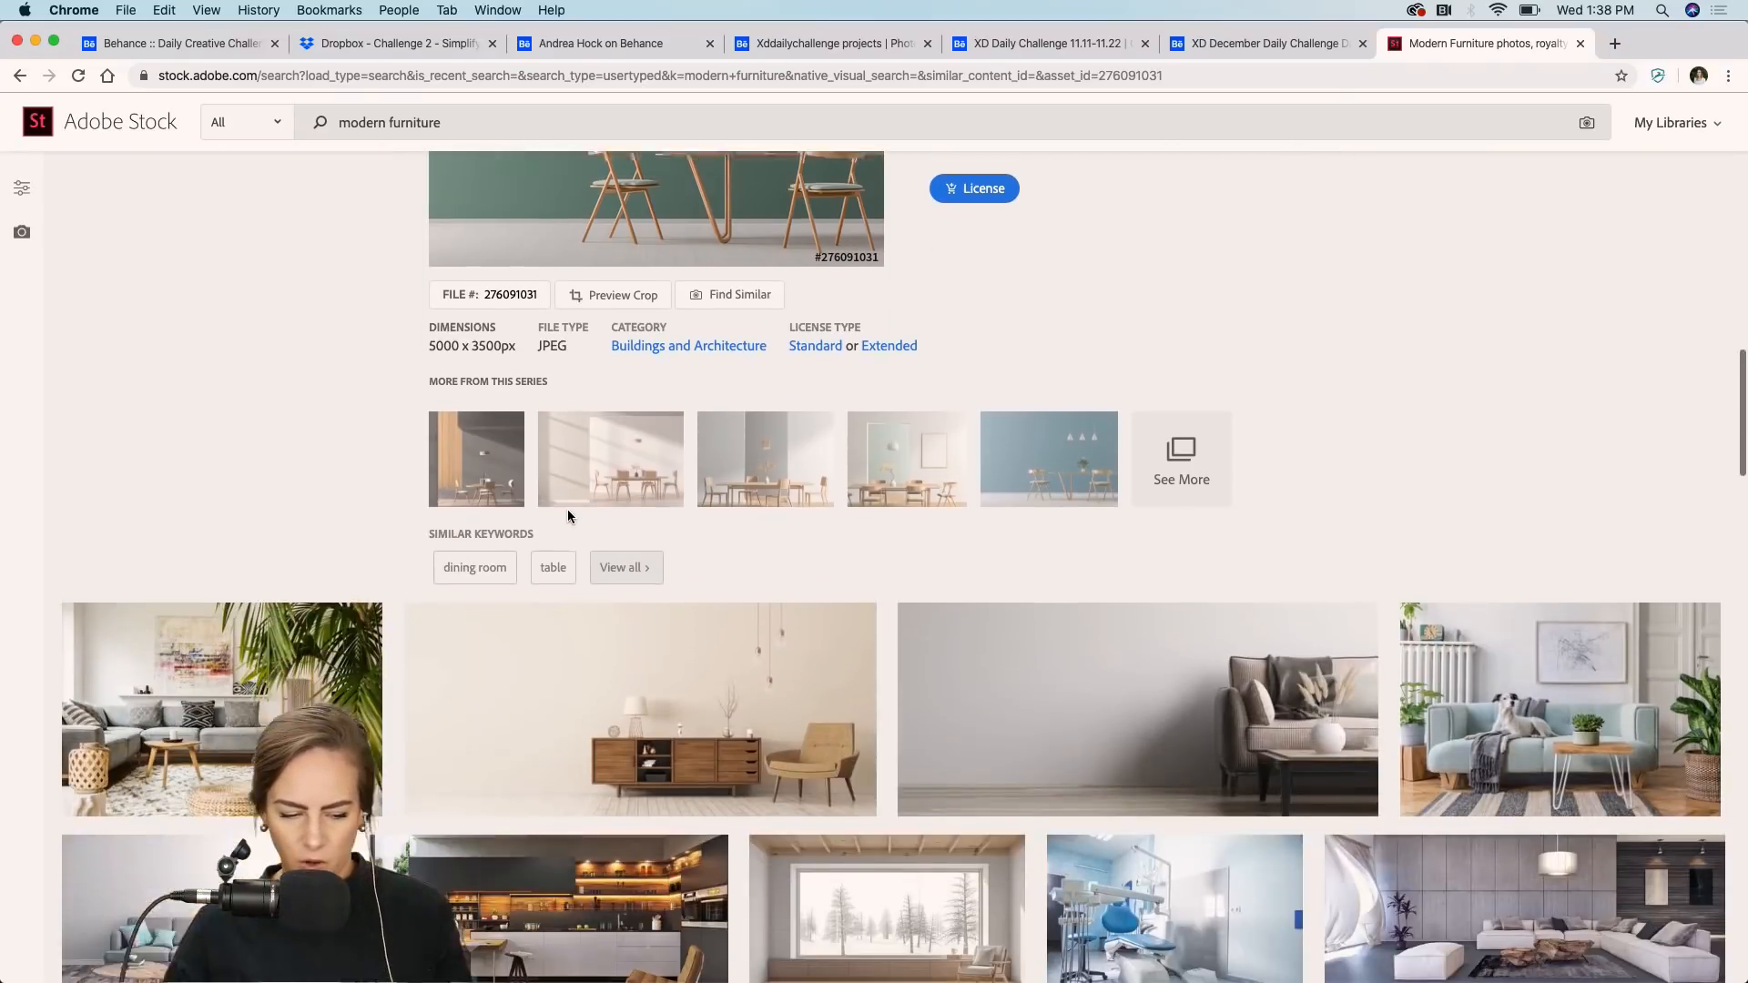
pyautogui.scroll(-1, 569, 517)
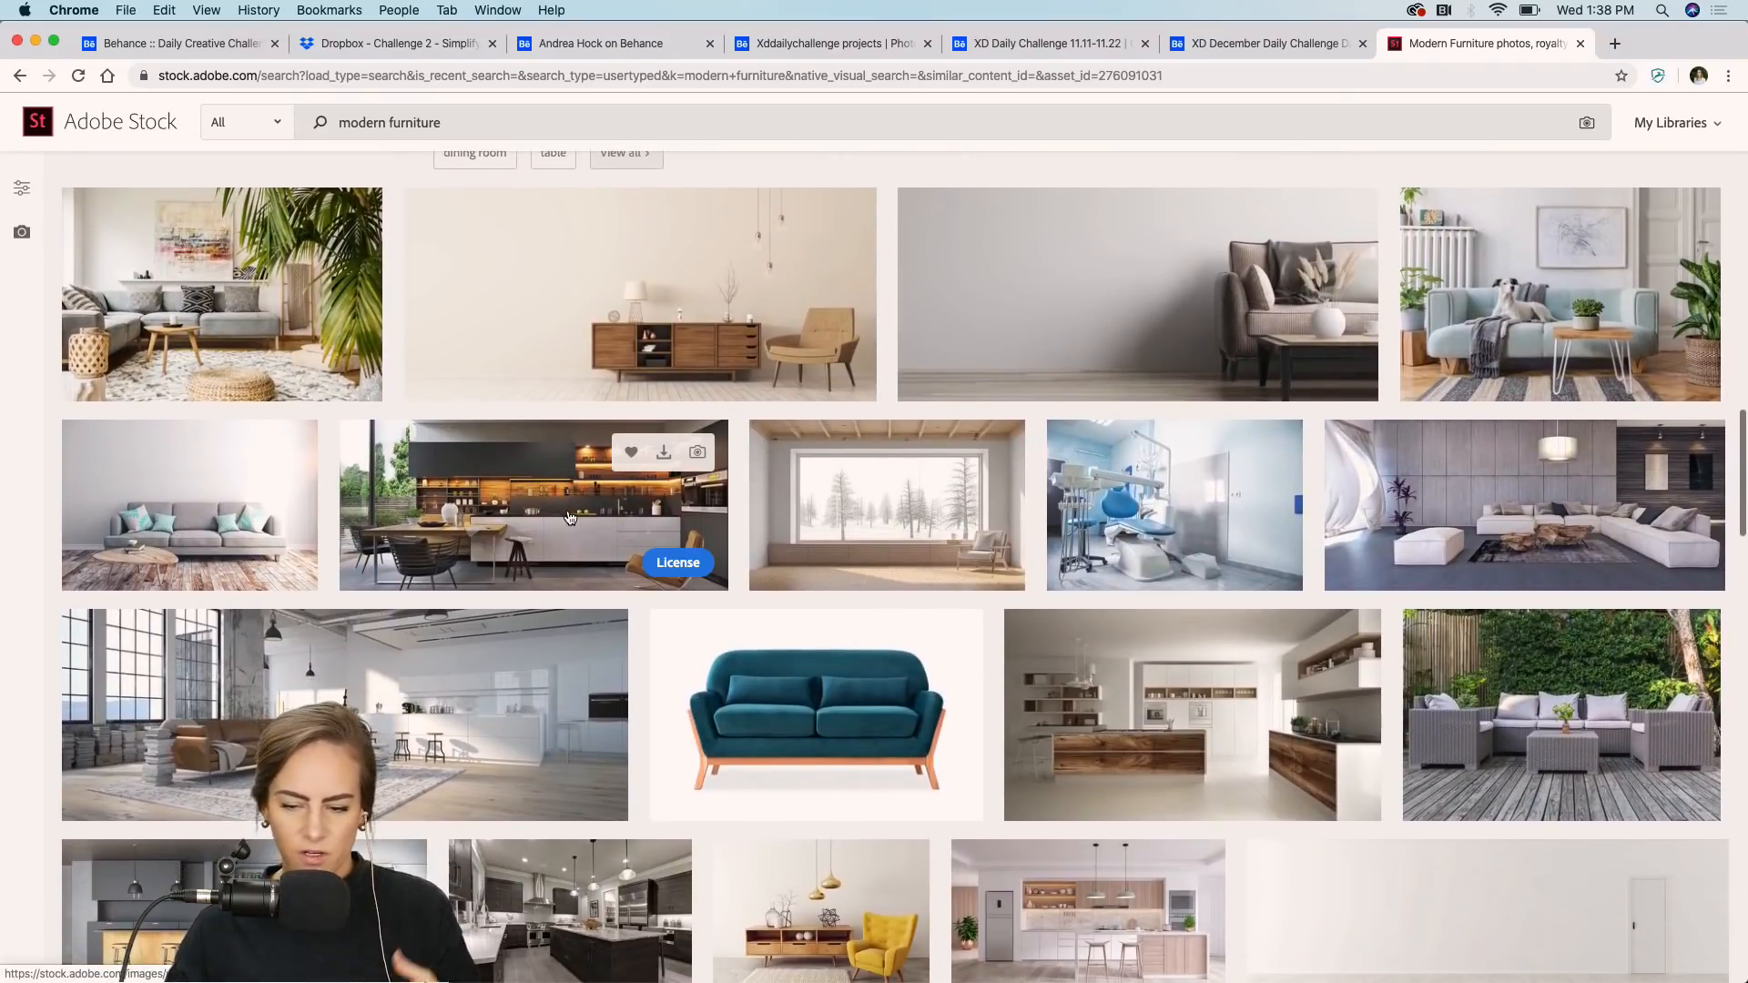
pyautogui.scroll(-2, 568, 518)
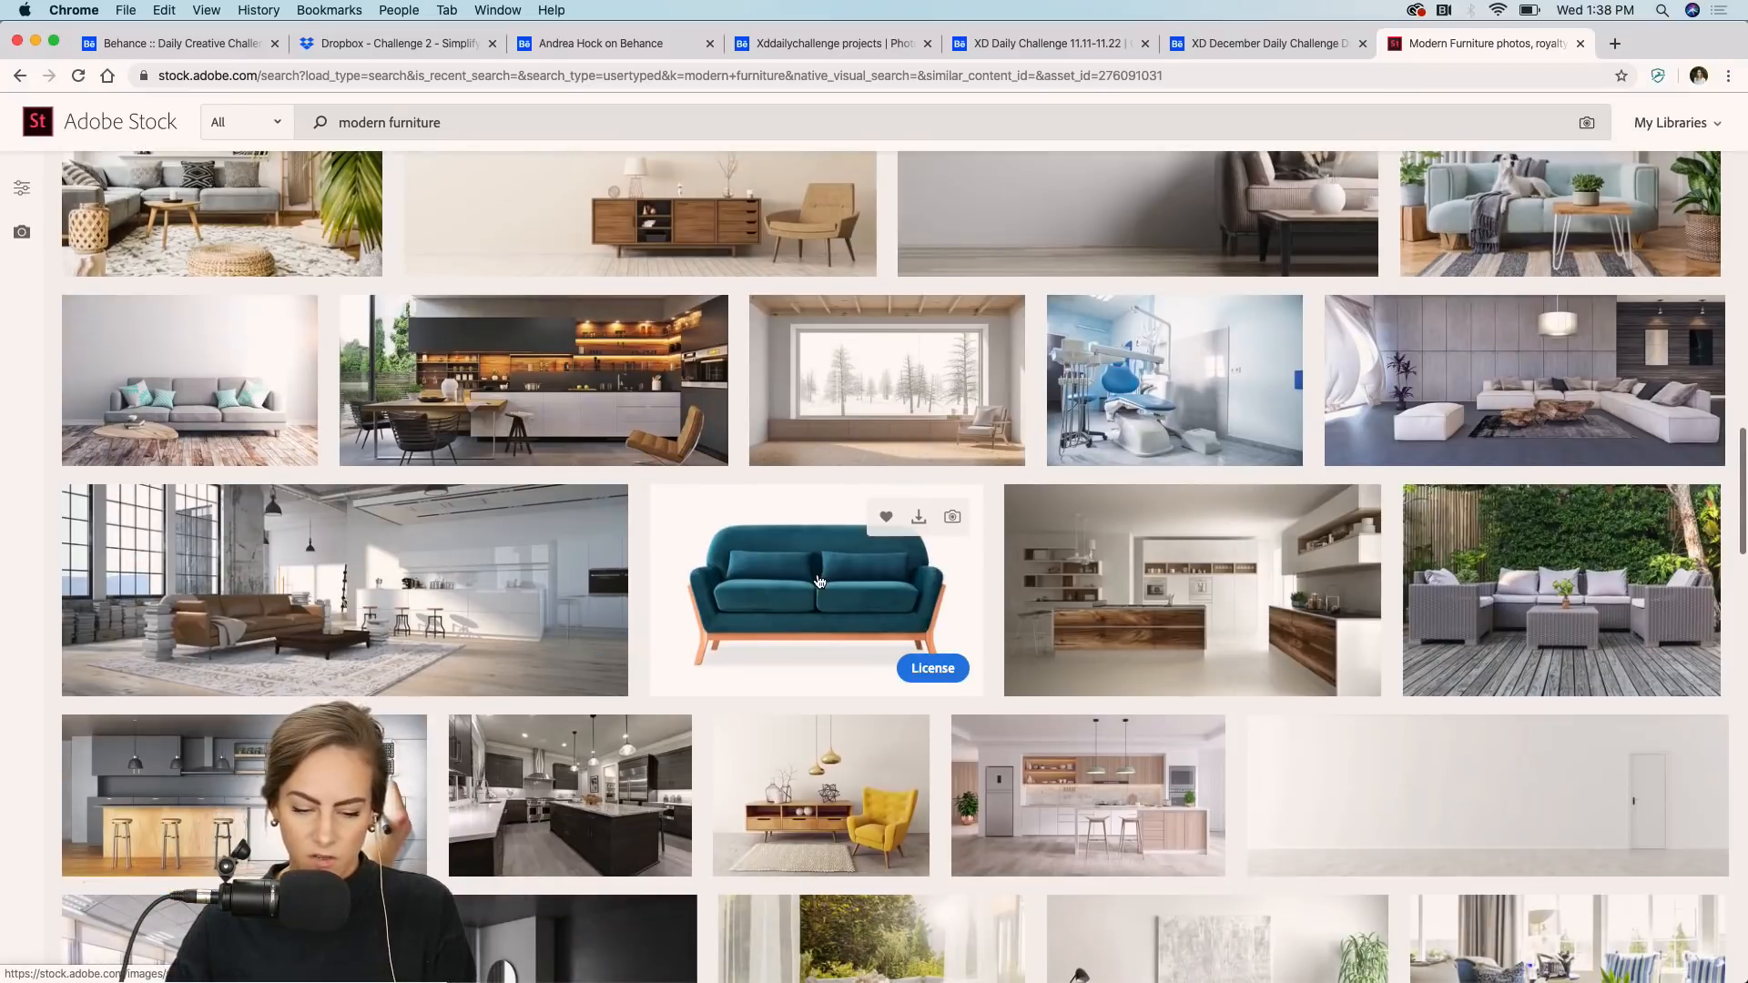
pyautogui.click(817, 574)
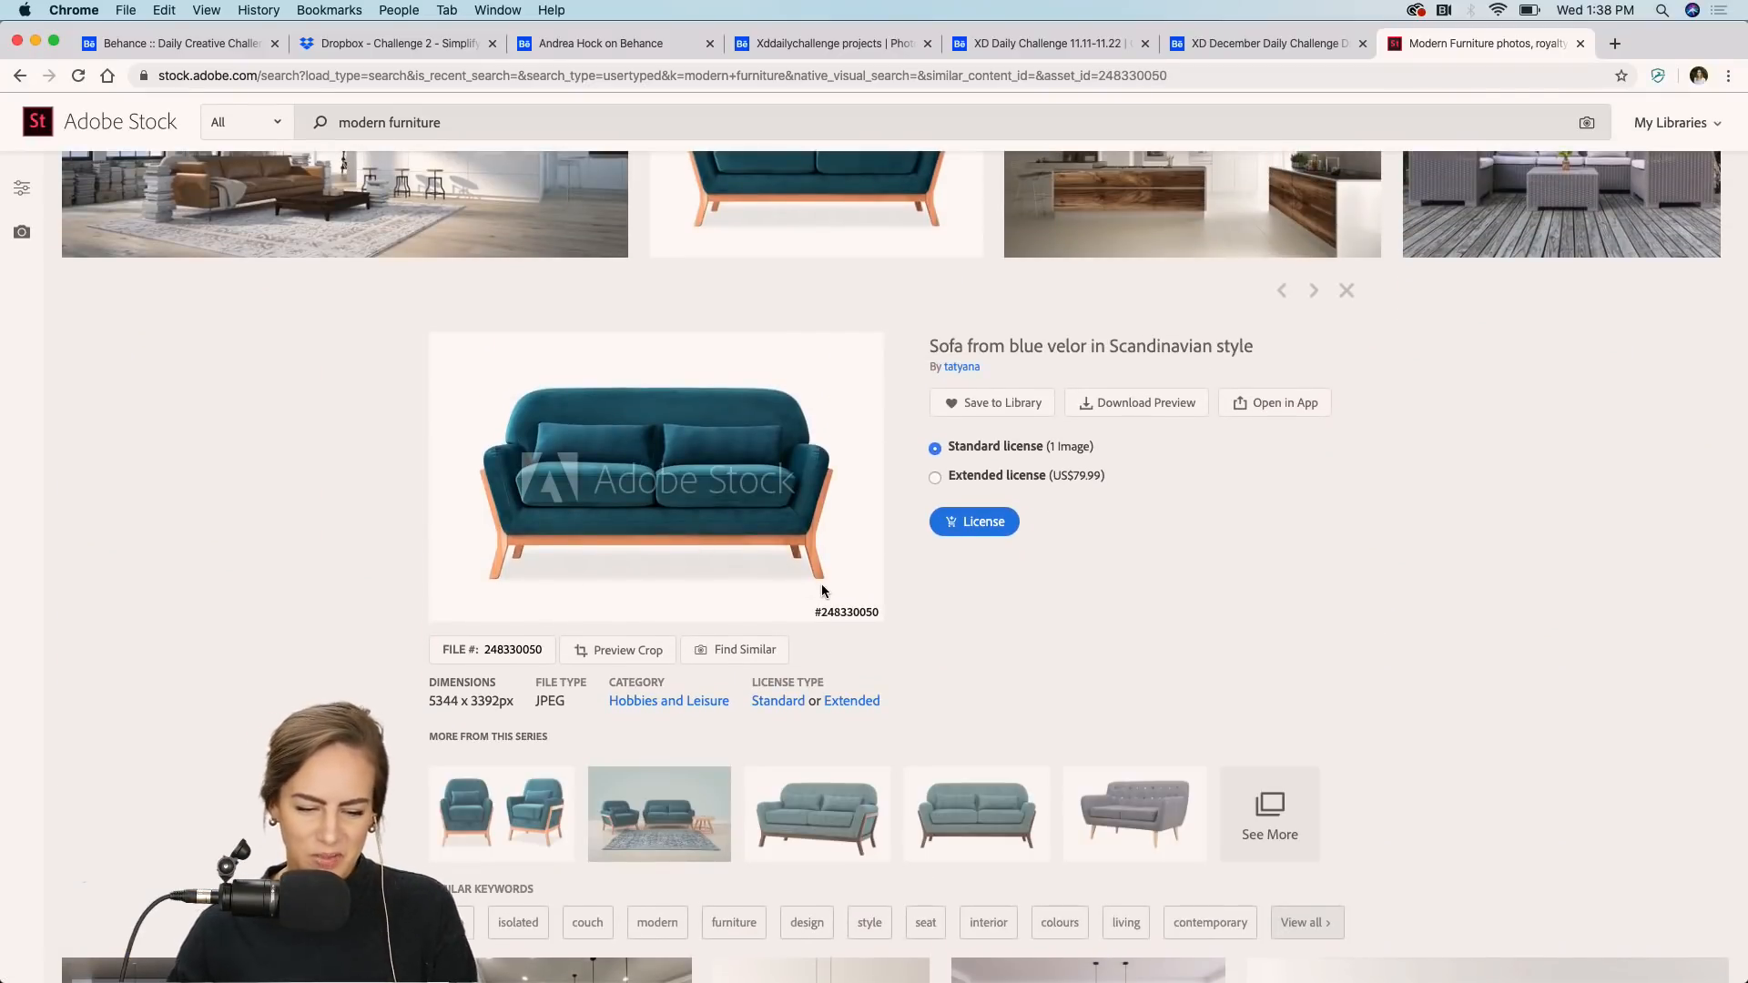
pyautogui.scroll(-10, 823, 590)
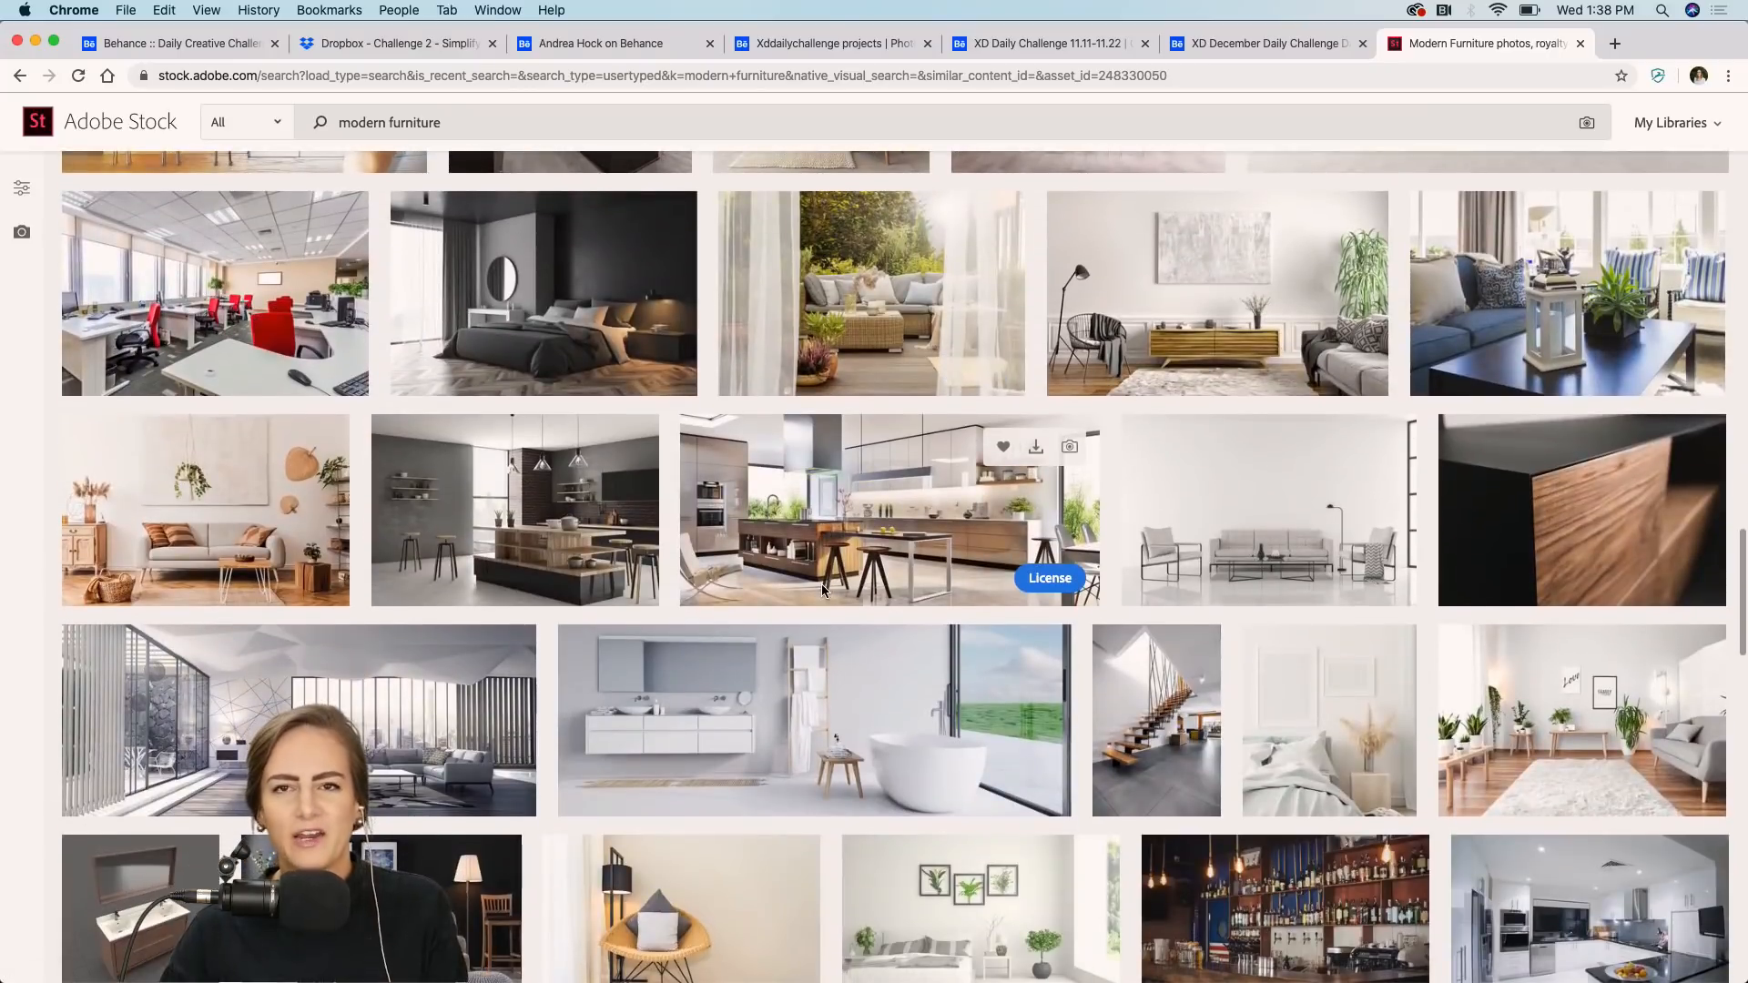
# Switch back to XD and duplicate the product subtitle below itself, changing the copy's text to Cost.
pyautogui.moveTo(856, 979)
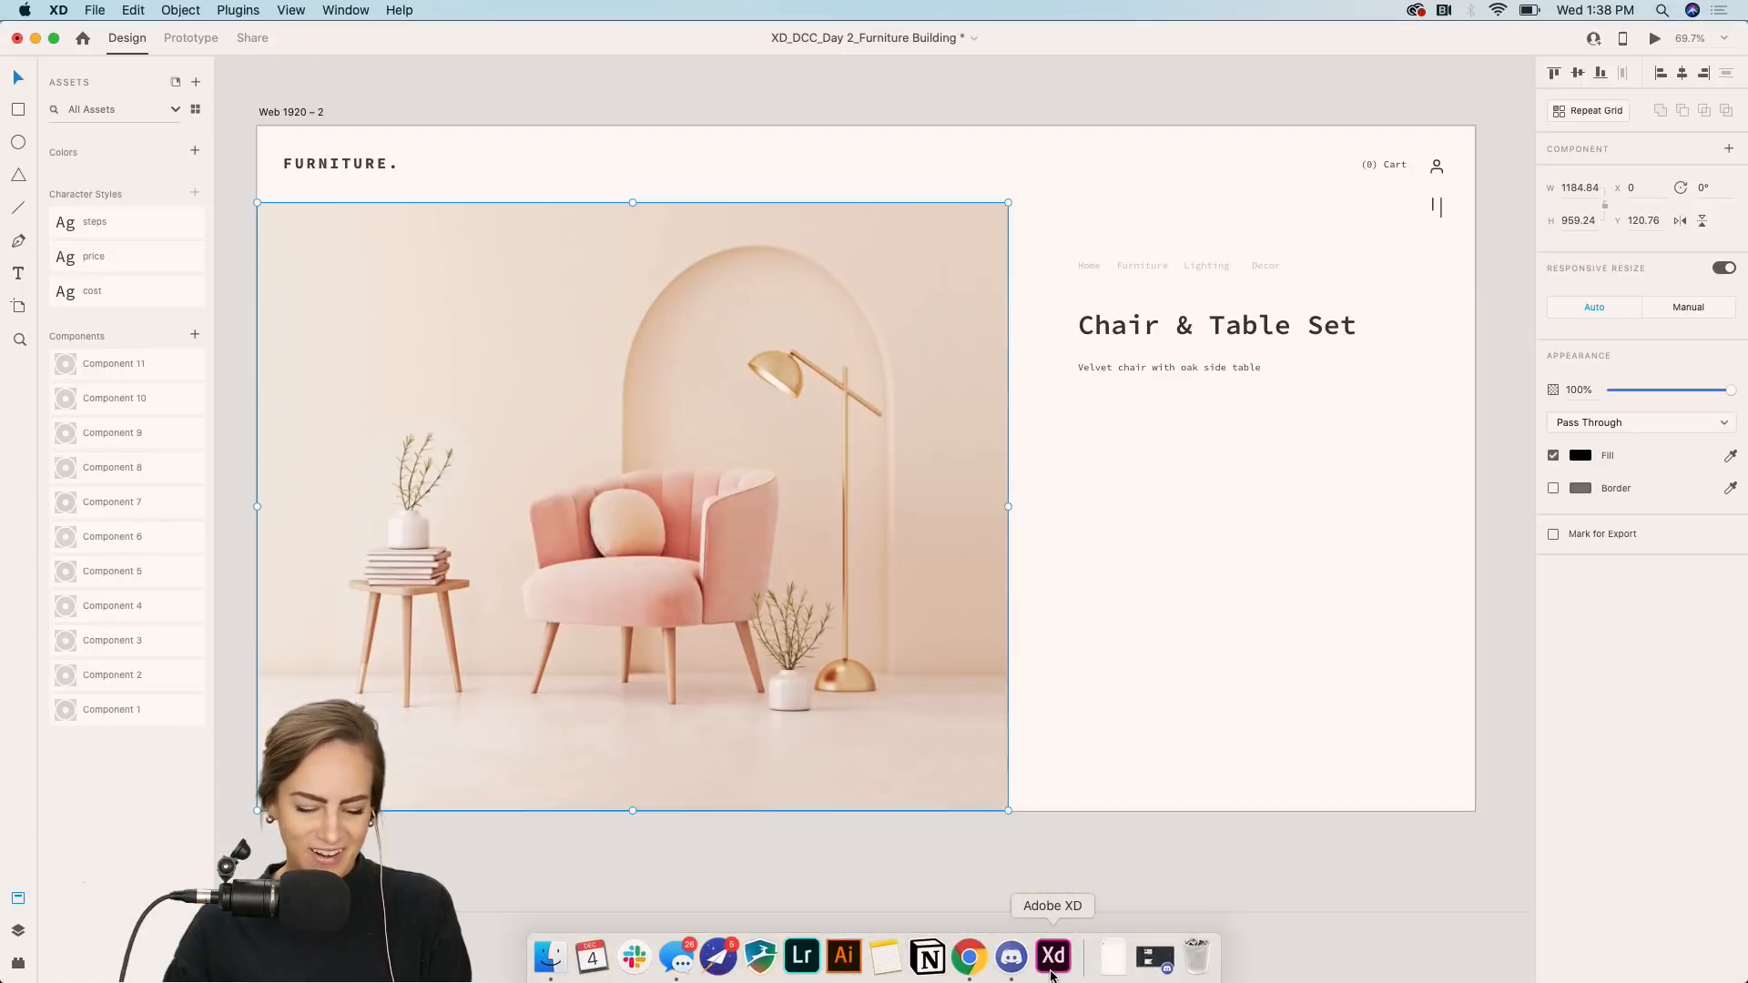
pyautogui.click(1053, 970)
pyautogui.click(1042, 115)
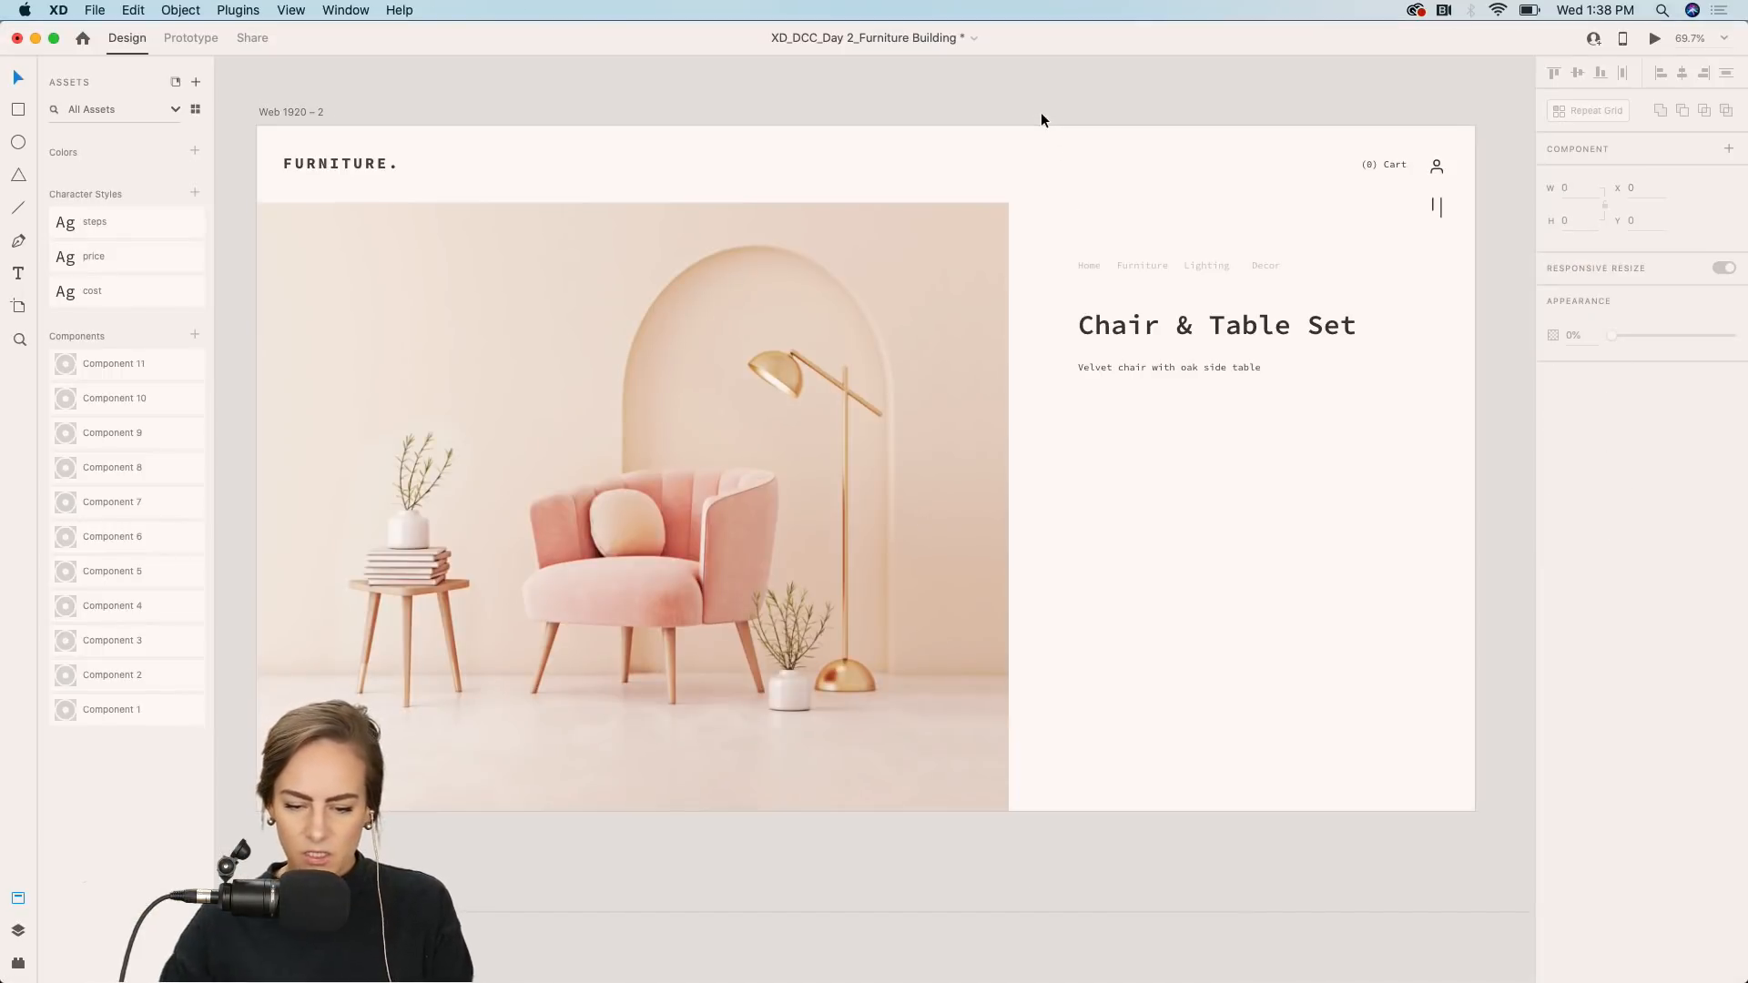
pyautogui.scroll(3, 1042, 114)
pyautogui.hscroll(4, 1042, 115)
pyautogui.scroll(-2, 1042, 115)
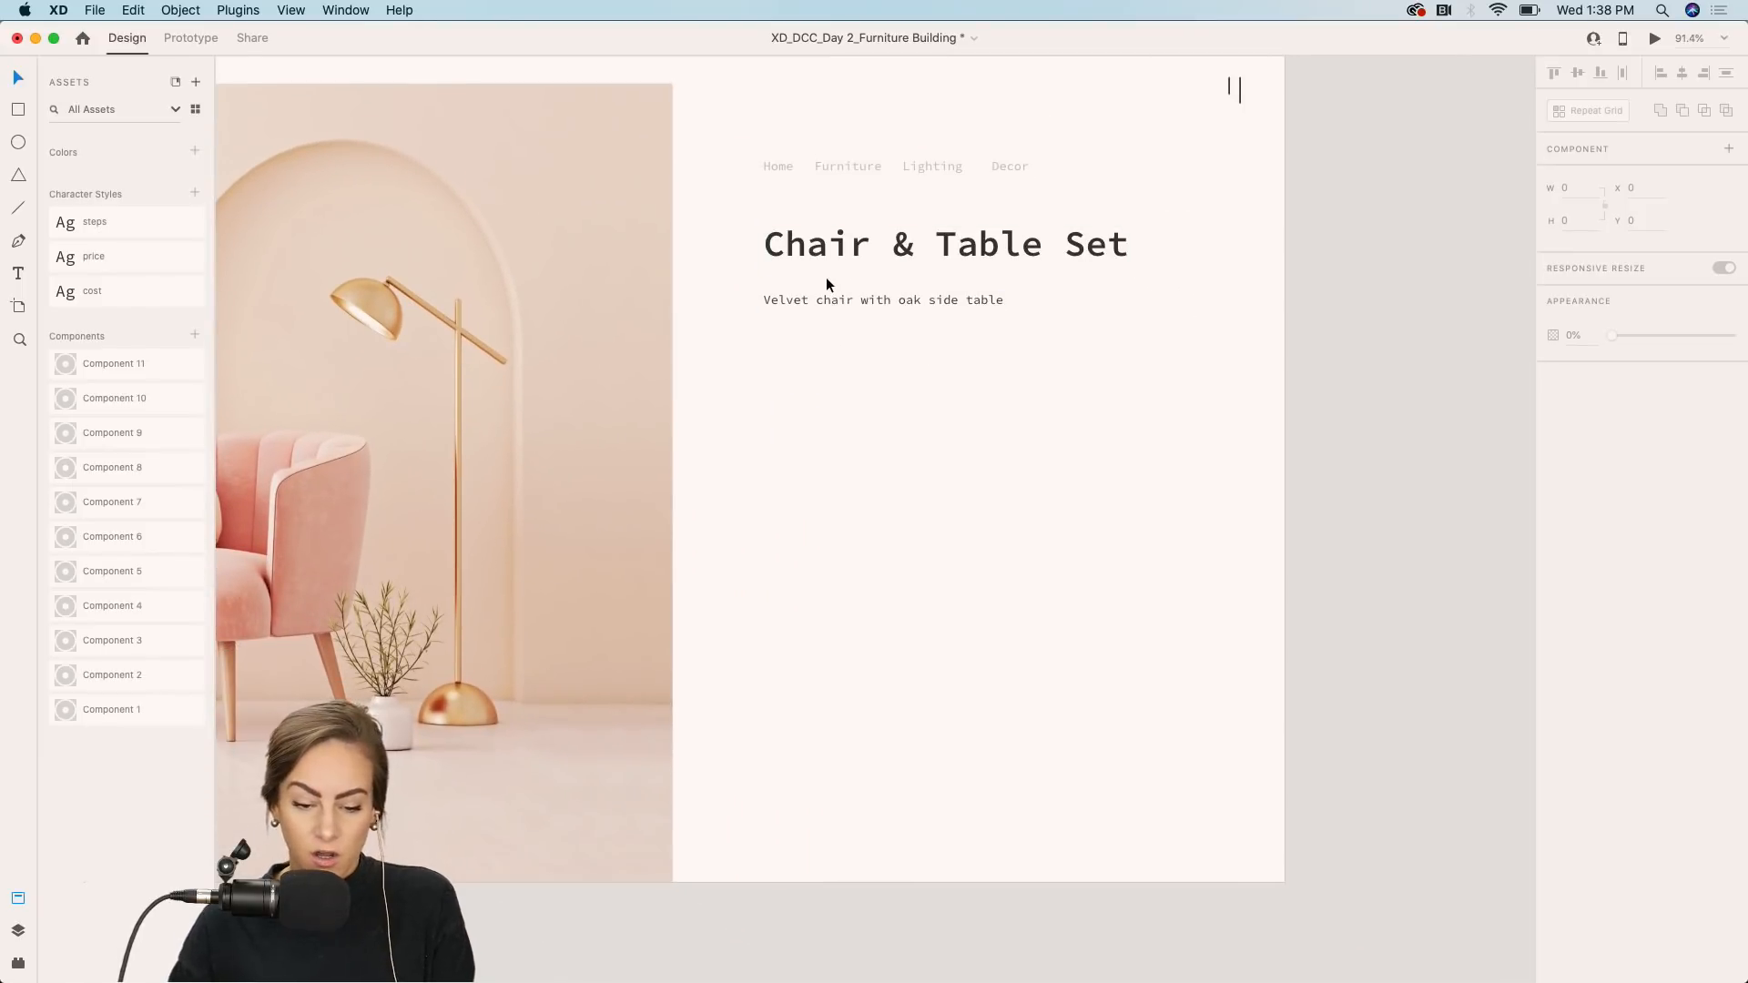
pyautogui.click(800, 298)
pyautogui.moveTo(799, 293); pyautogui.dragTo(796, 344)
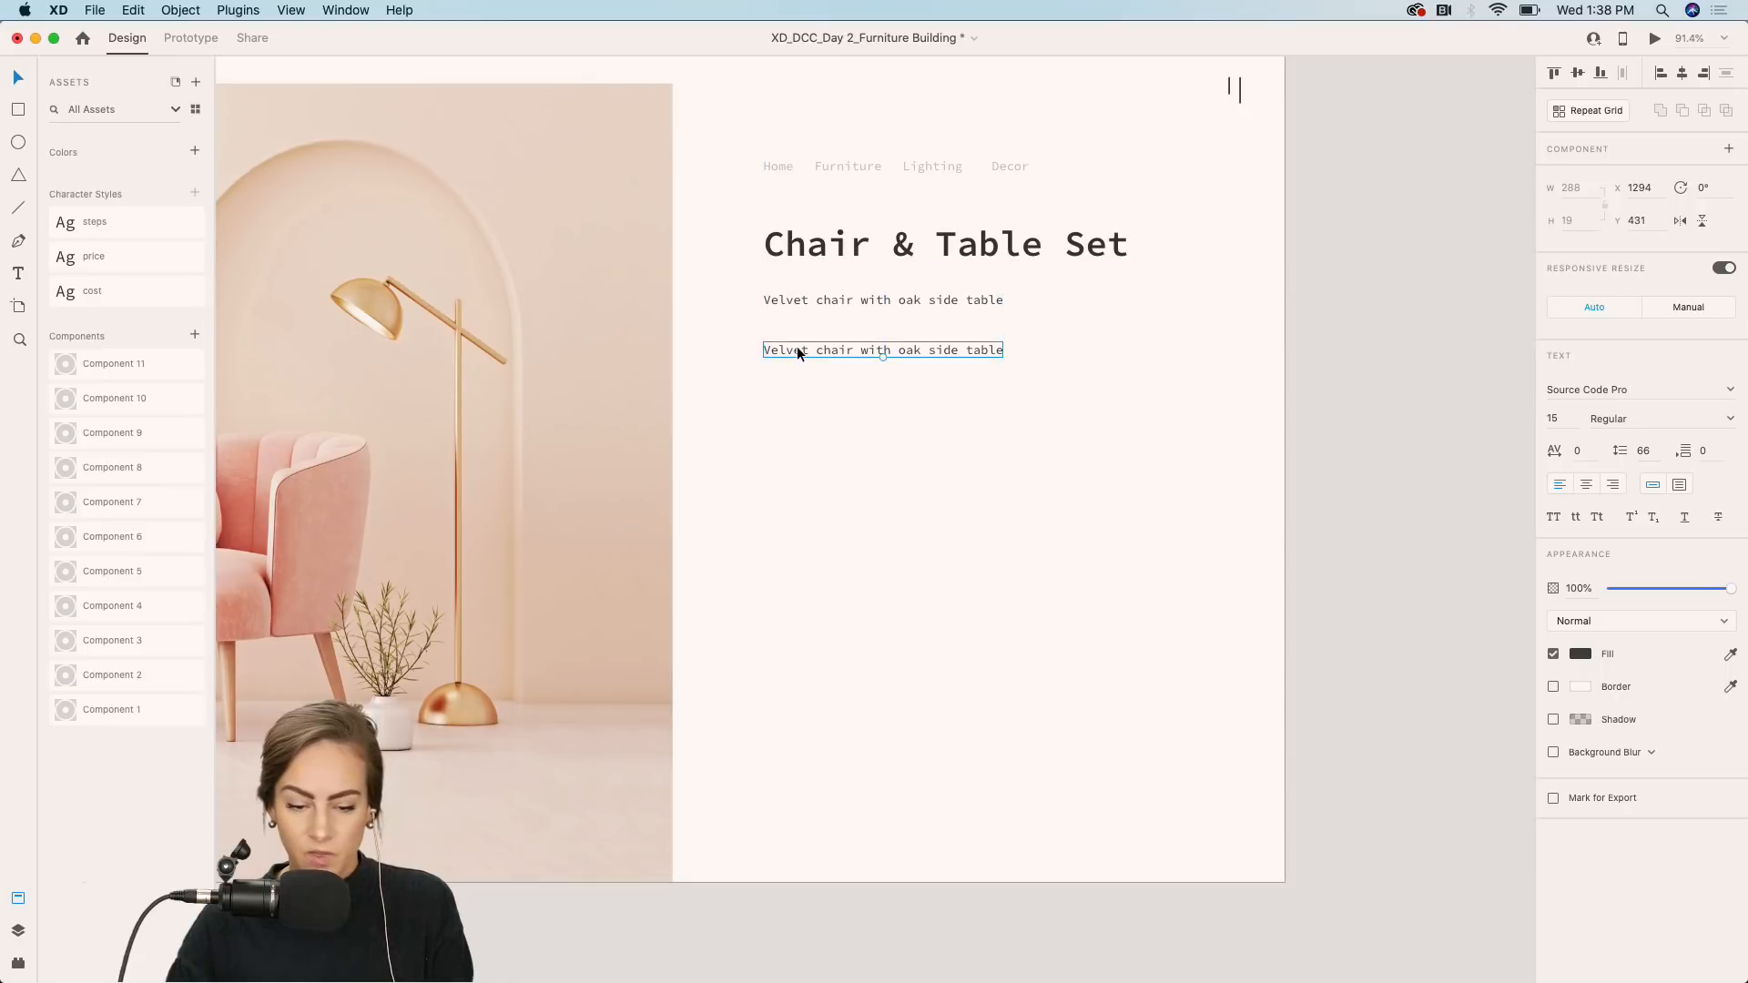
pyautogui.doubleClick(797, 348)
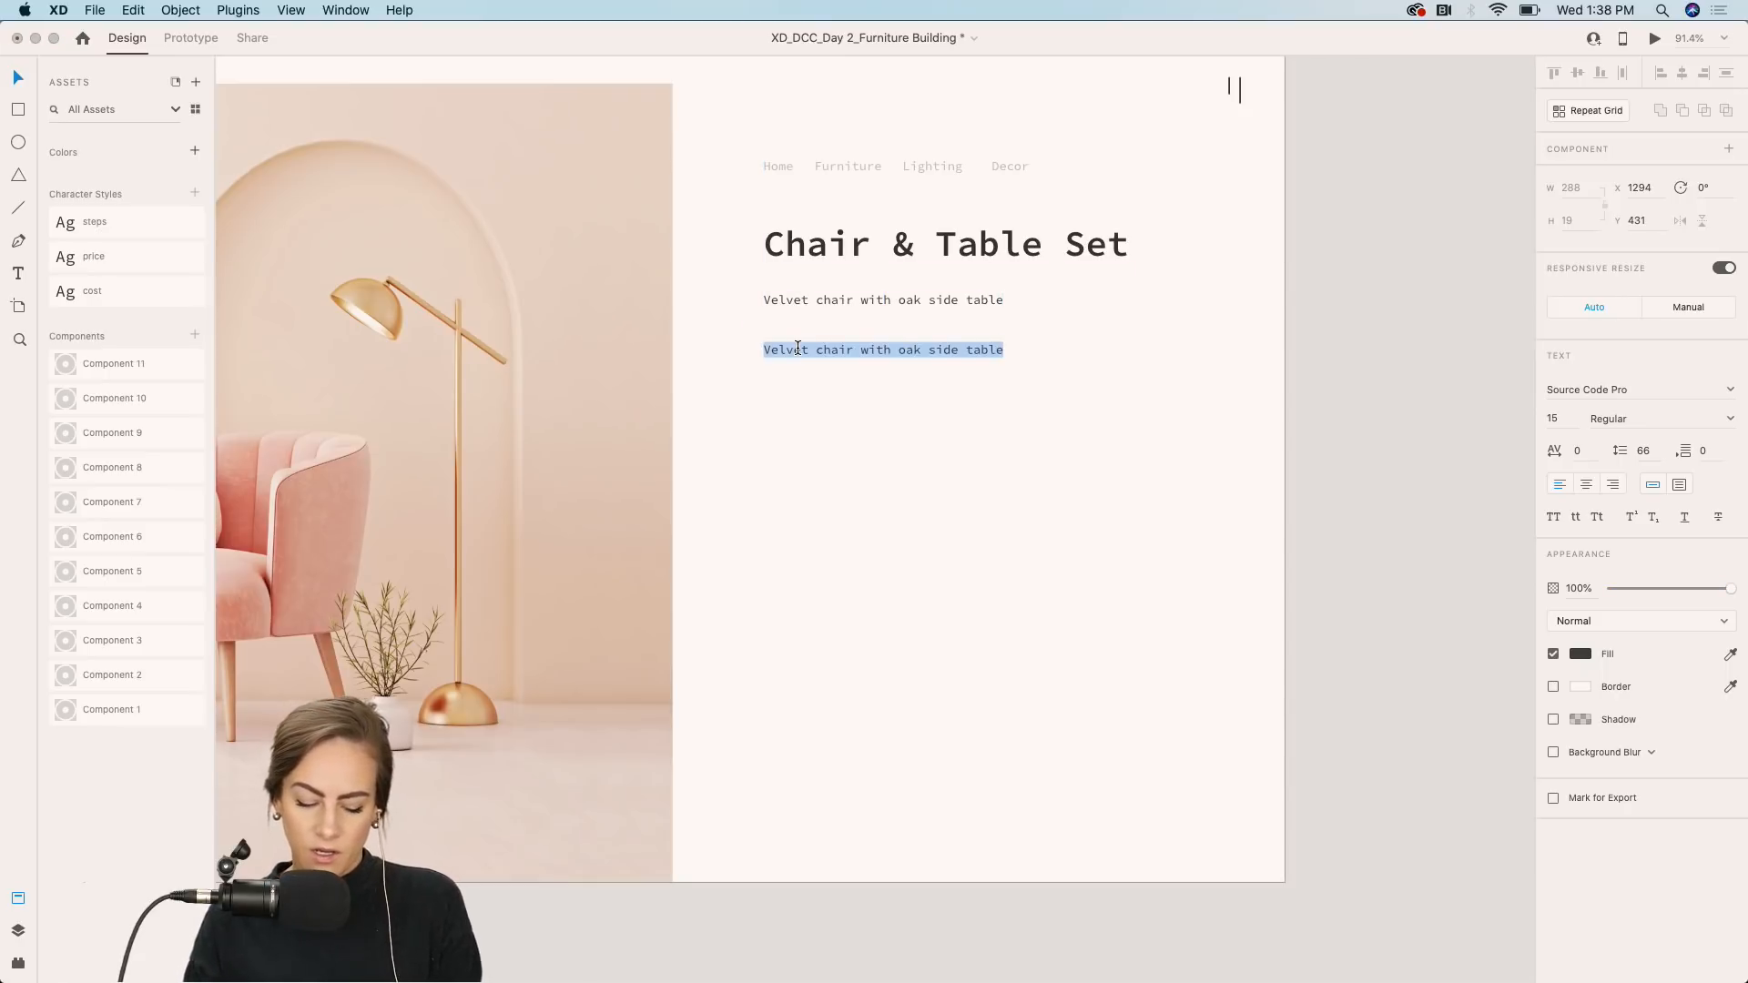
pyautogui.write('Cost')
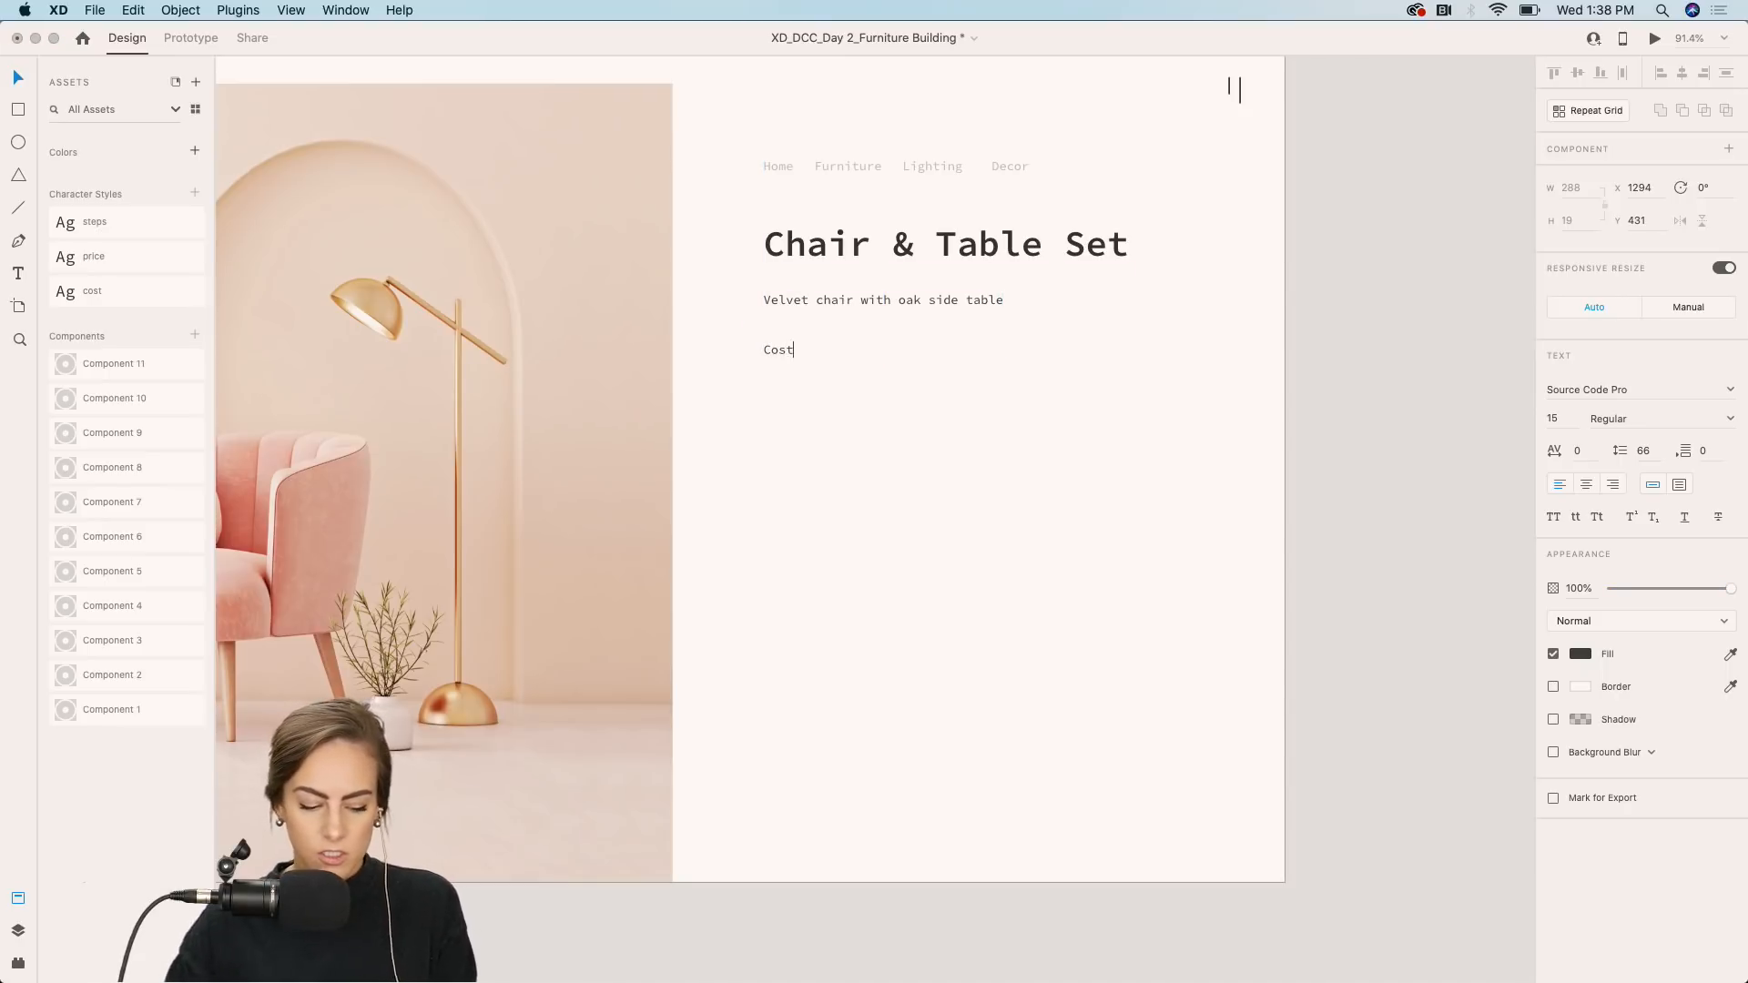
pyautogui.press('Escape')
# Apply the cost character style to the Cost label.
pyautogui.click(101, 286)
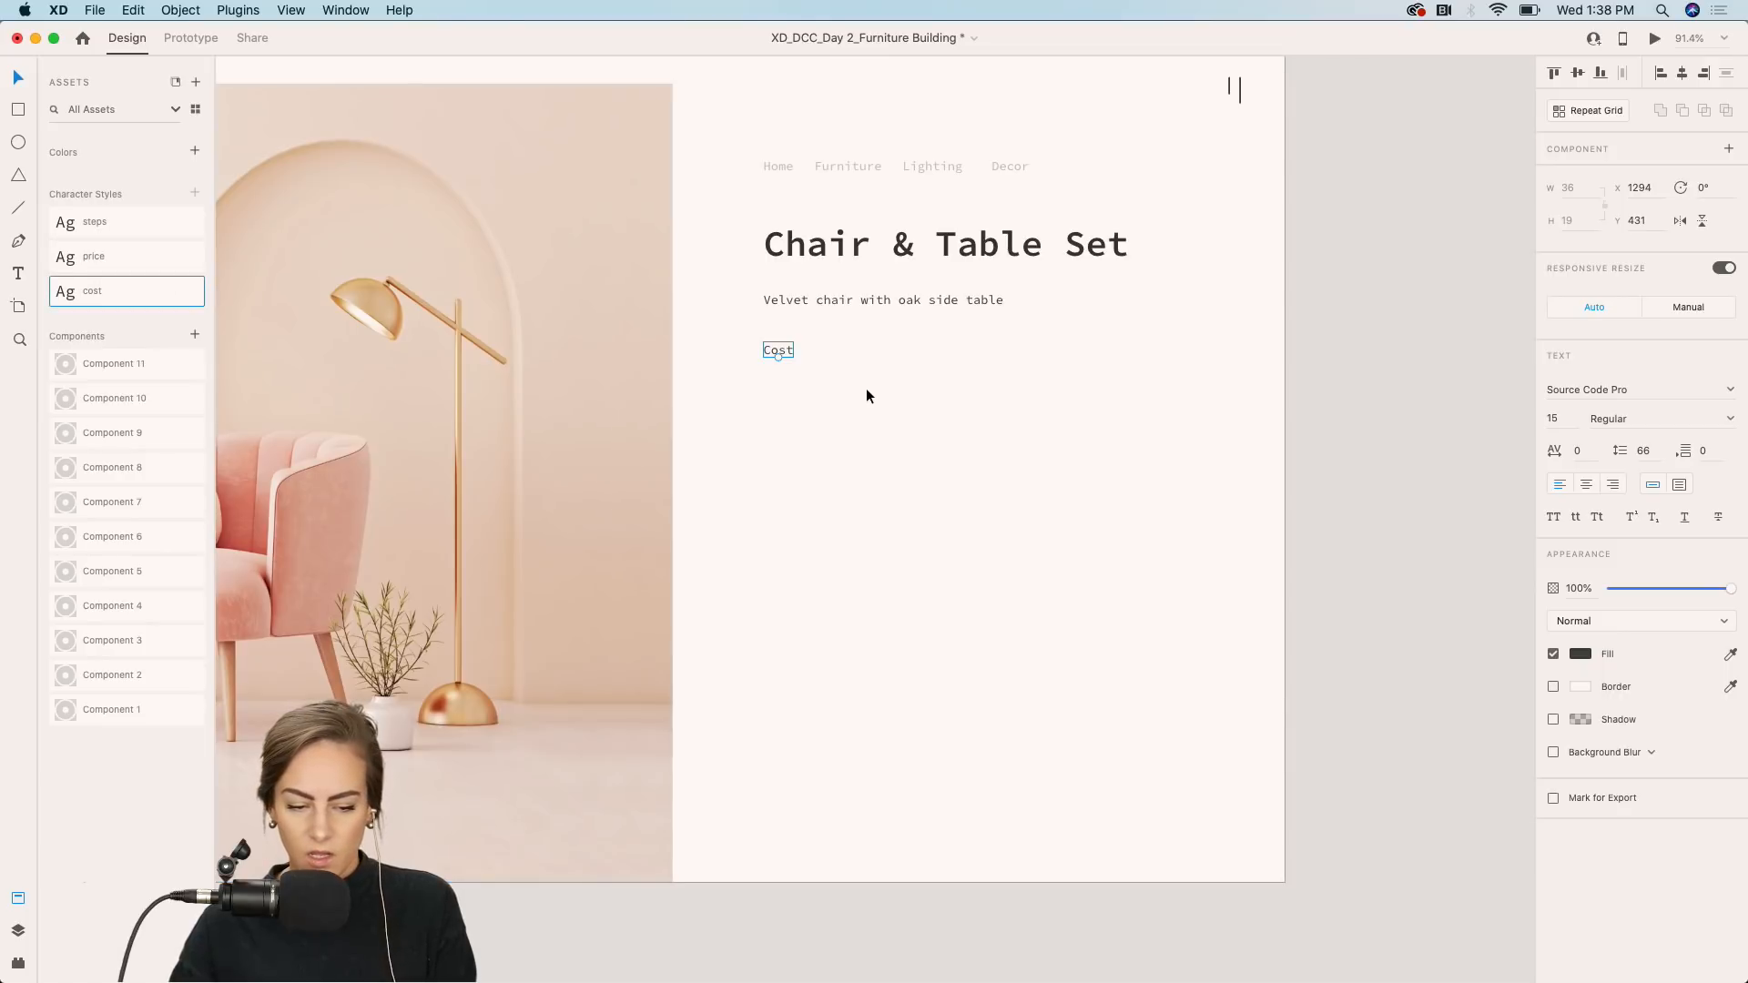
pyautogui.doubleClick(128, 293)
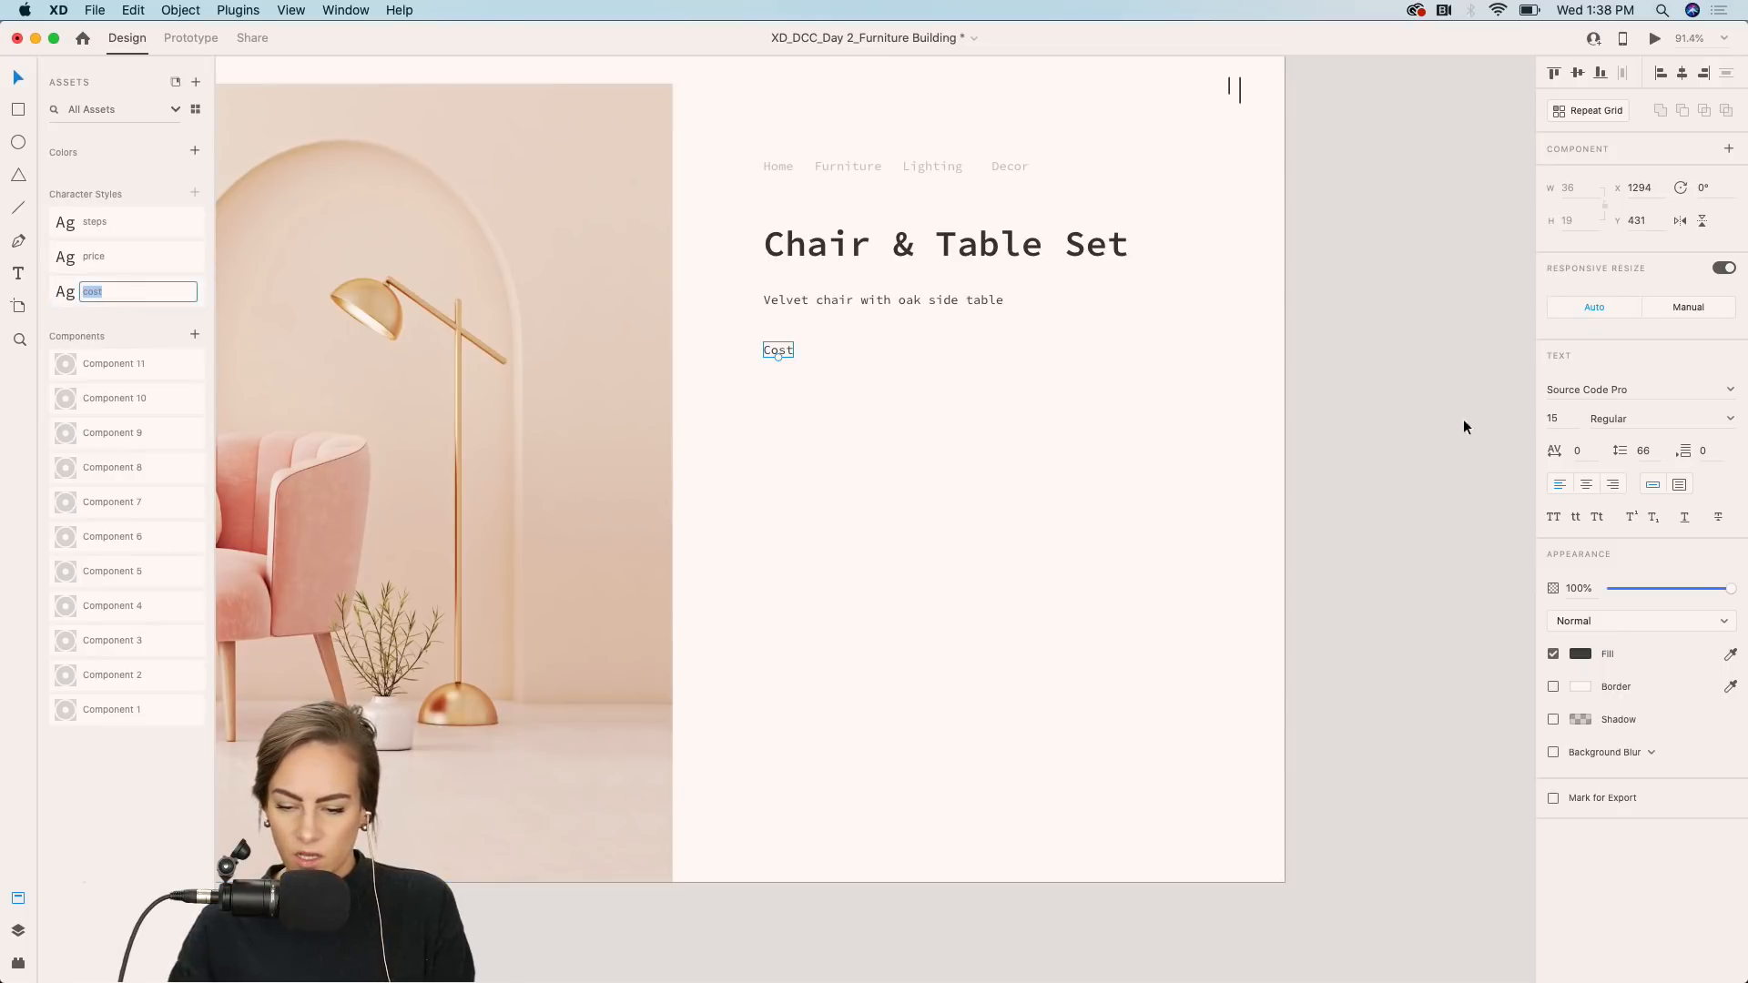
pyautogui.scroll(3, 824, 461)
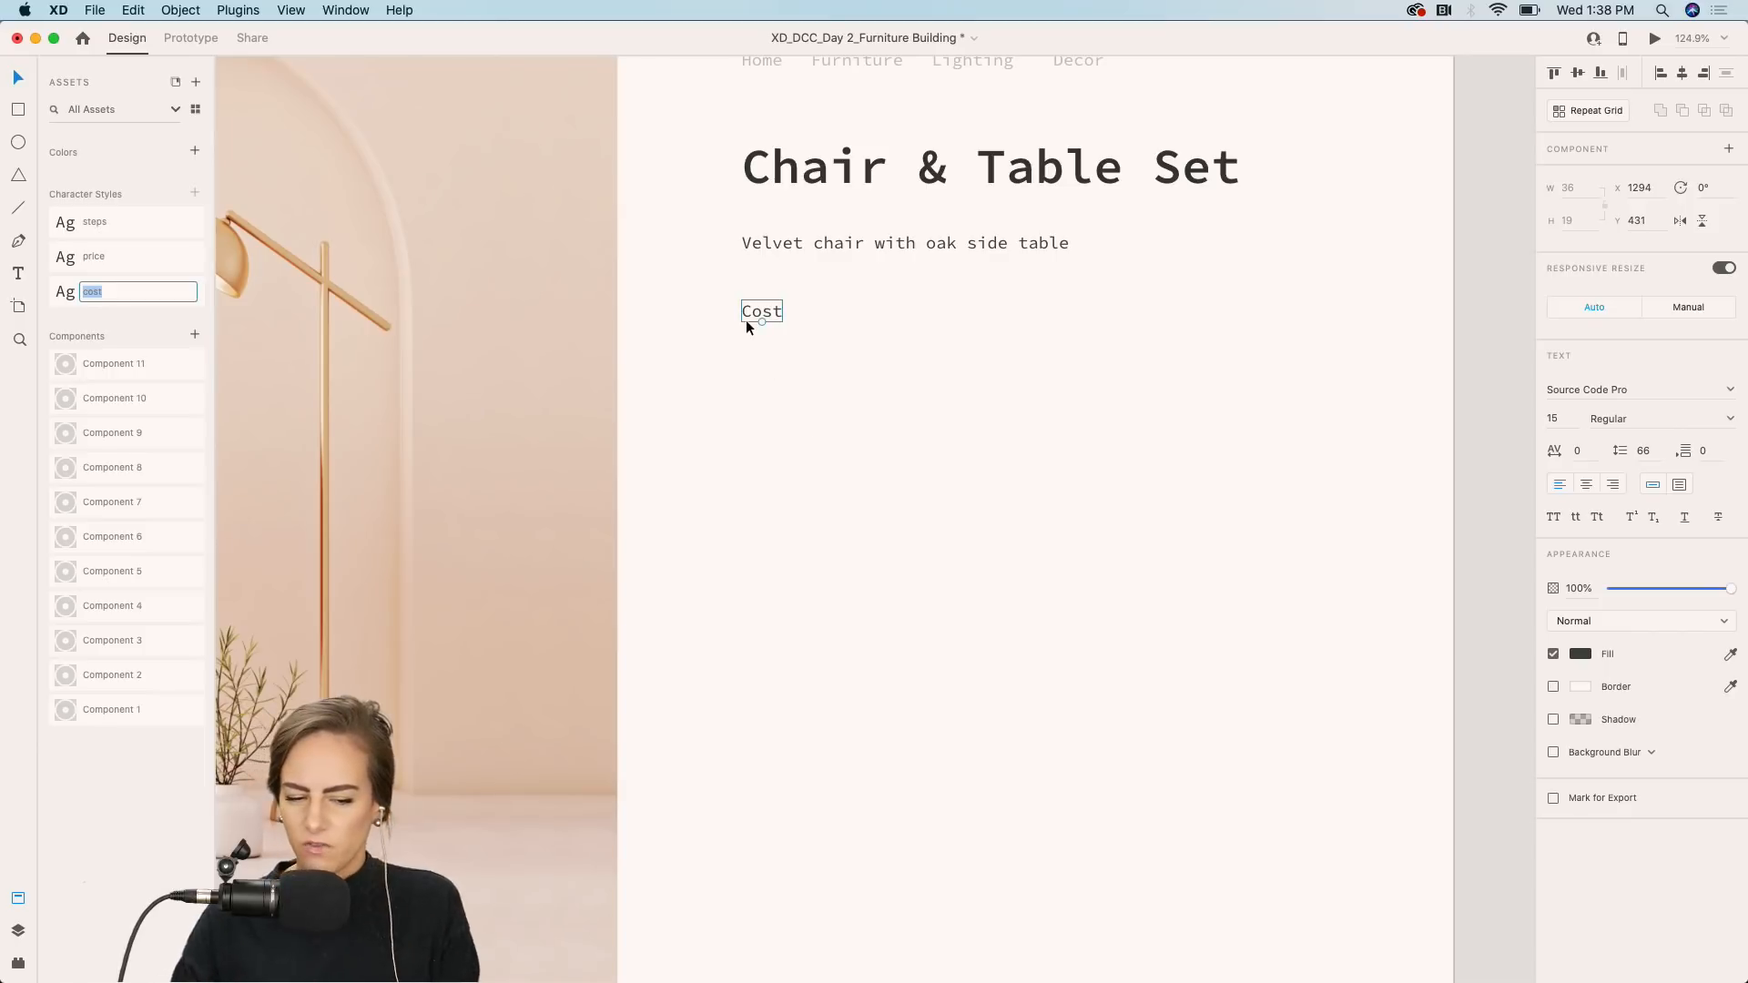
pyautogui.moveTo(751, 310); pyautogui.dragTo(755, 369)
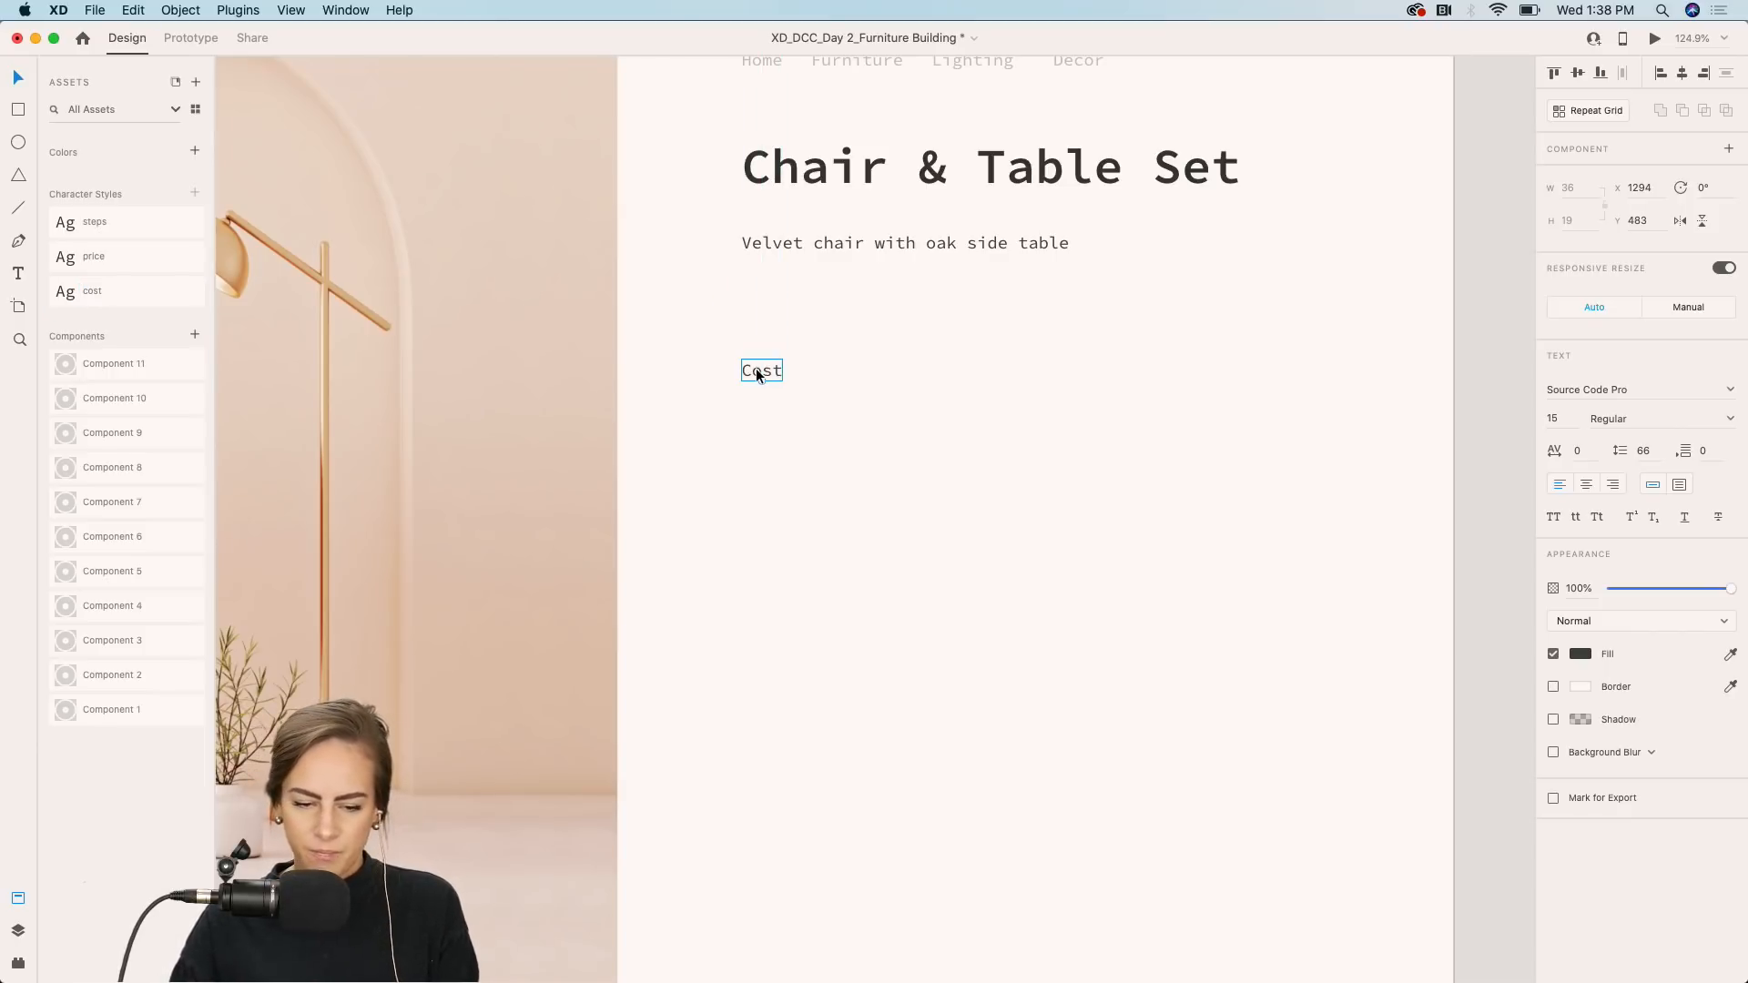
pyautogui.doubleClick(755, 369)
pyautogui.write('$700')
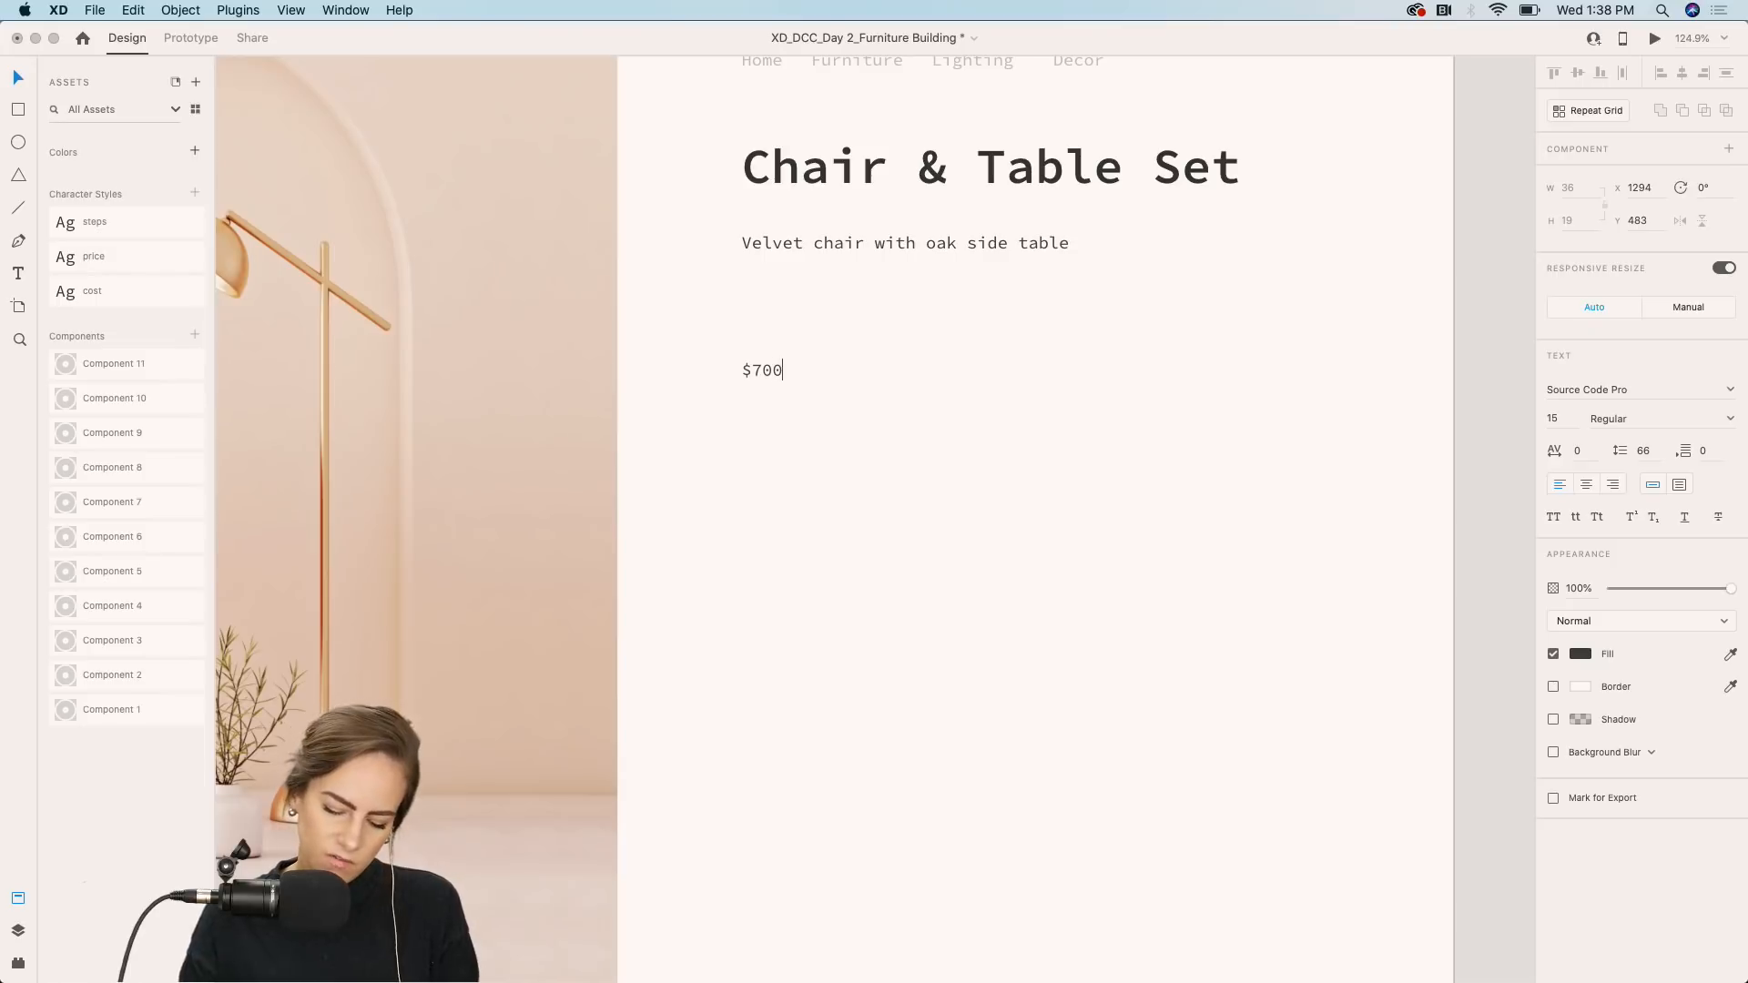
pyautogui.write('.00')
pyautogui.press('Escape')
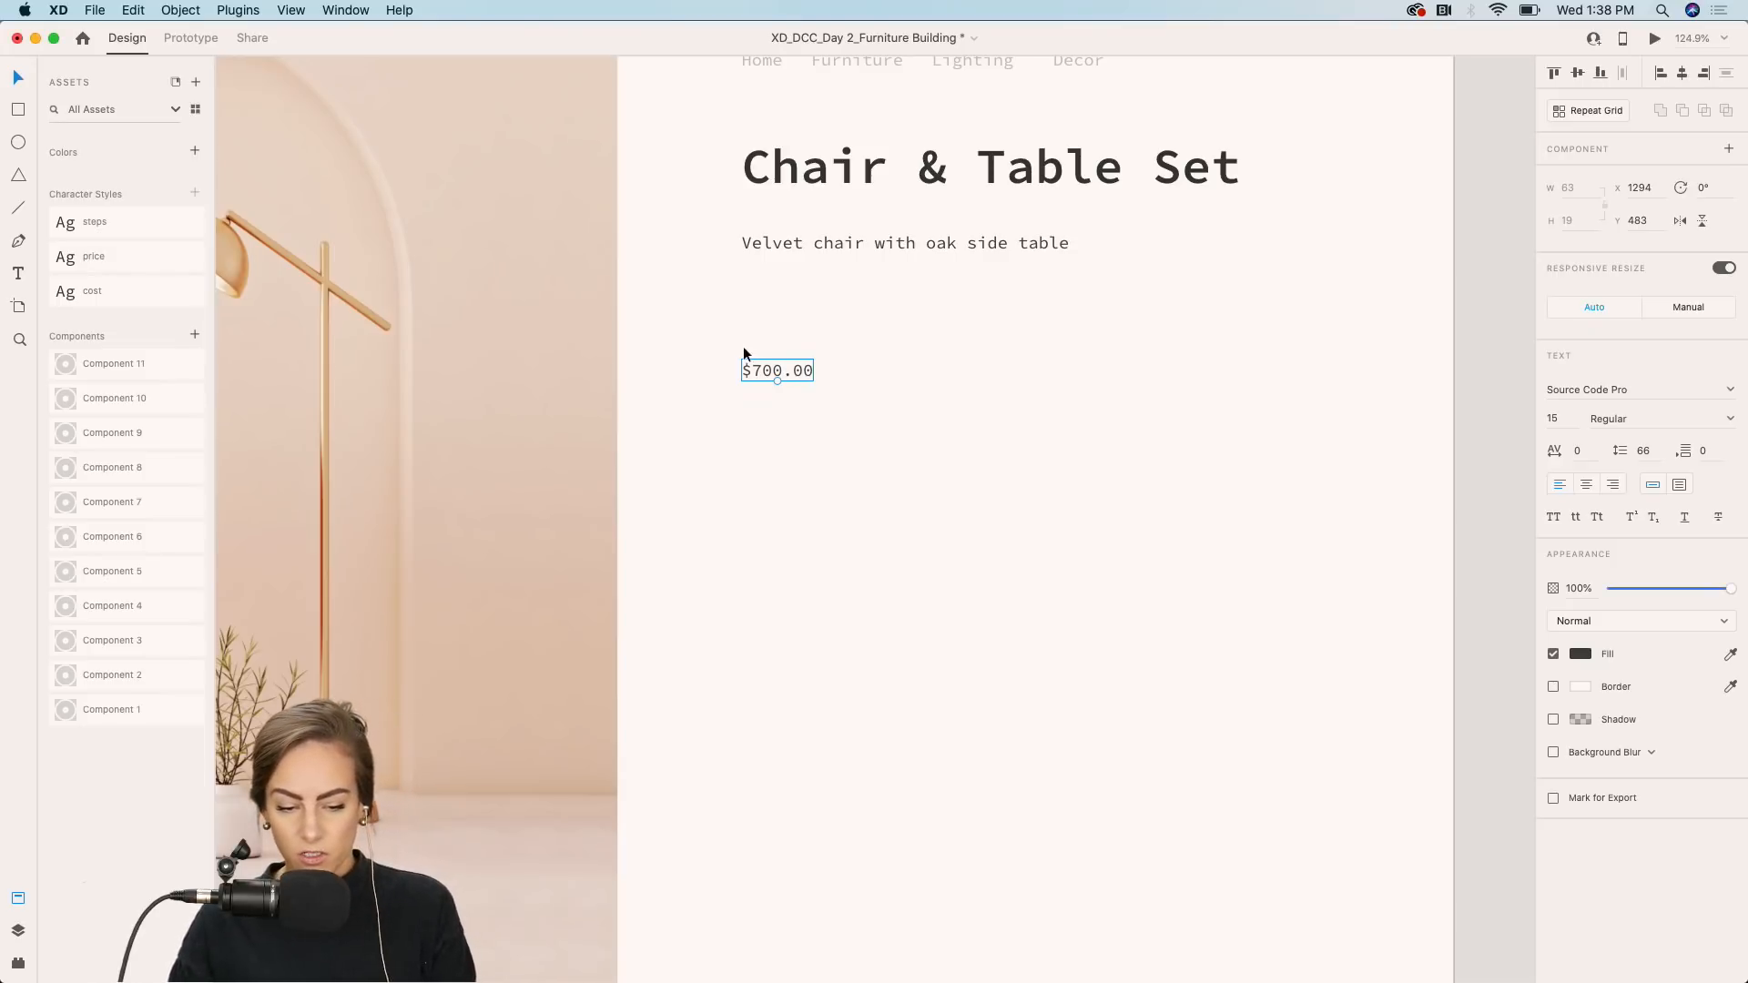
pyautogui.press('super+z')
pyautogui.press('super+z')
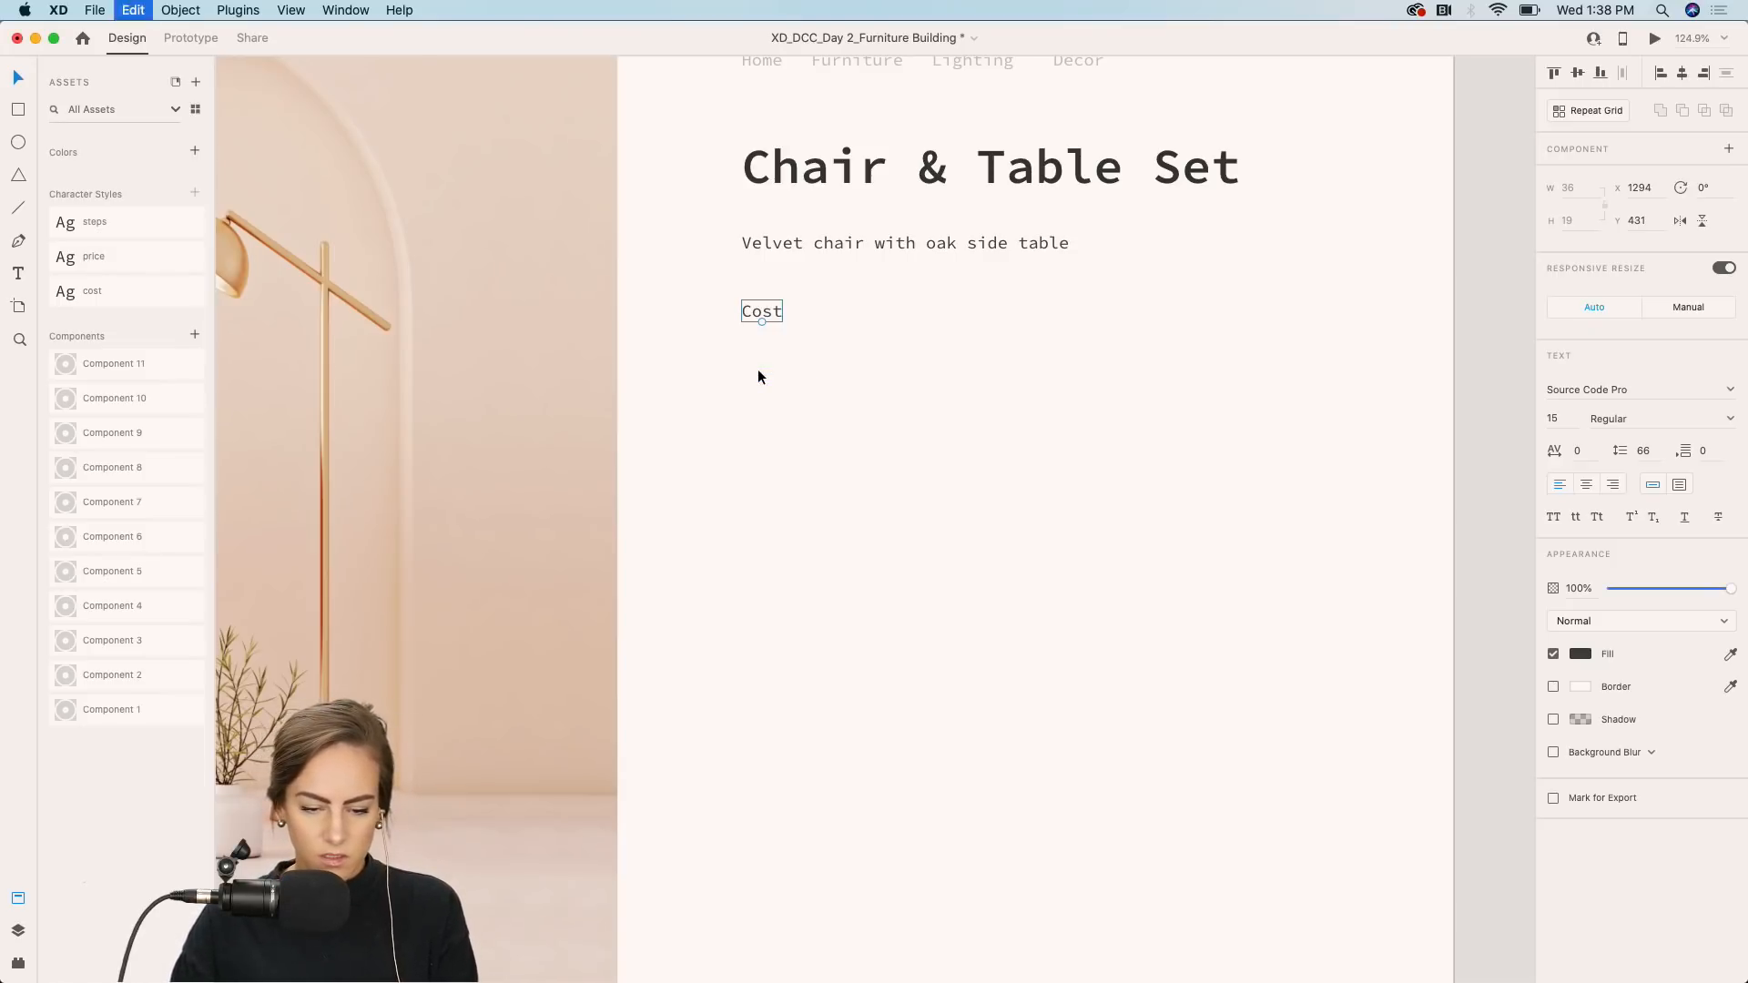
pyautogui.press('super+z')
# Duplicate the Cost label below itself, change the copy to $700.00 and apply the price character style.
pyautogui.moveTo(766, 315); pyautogui.dragTo(767, 366)
pyautogui.doubleClick(767, 367)
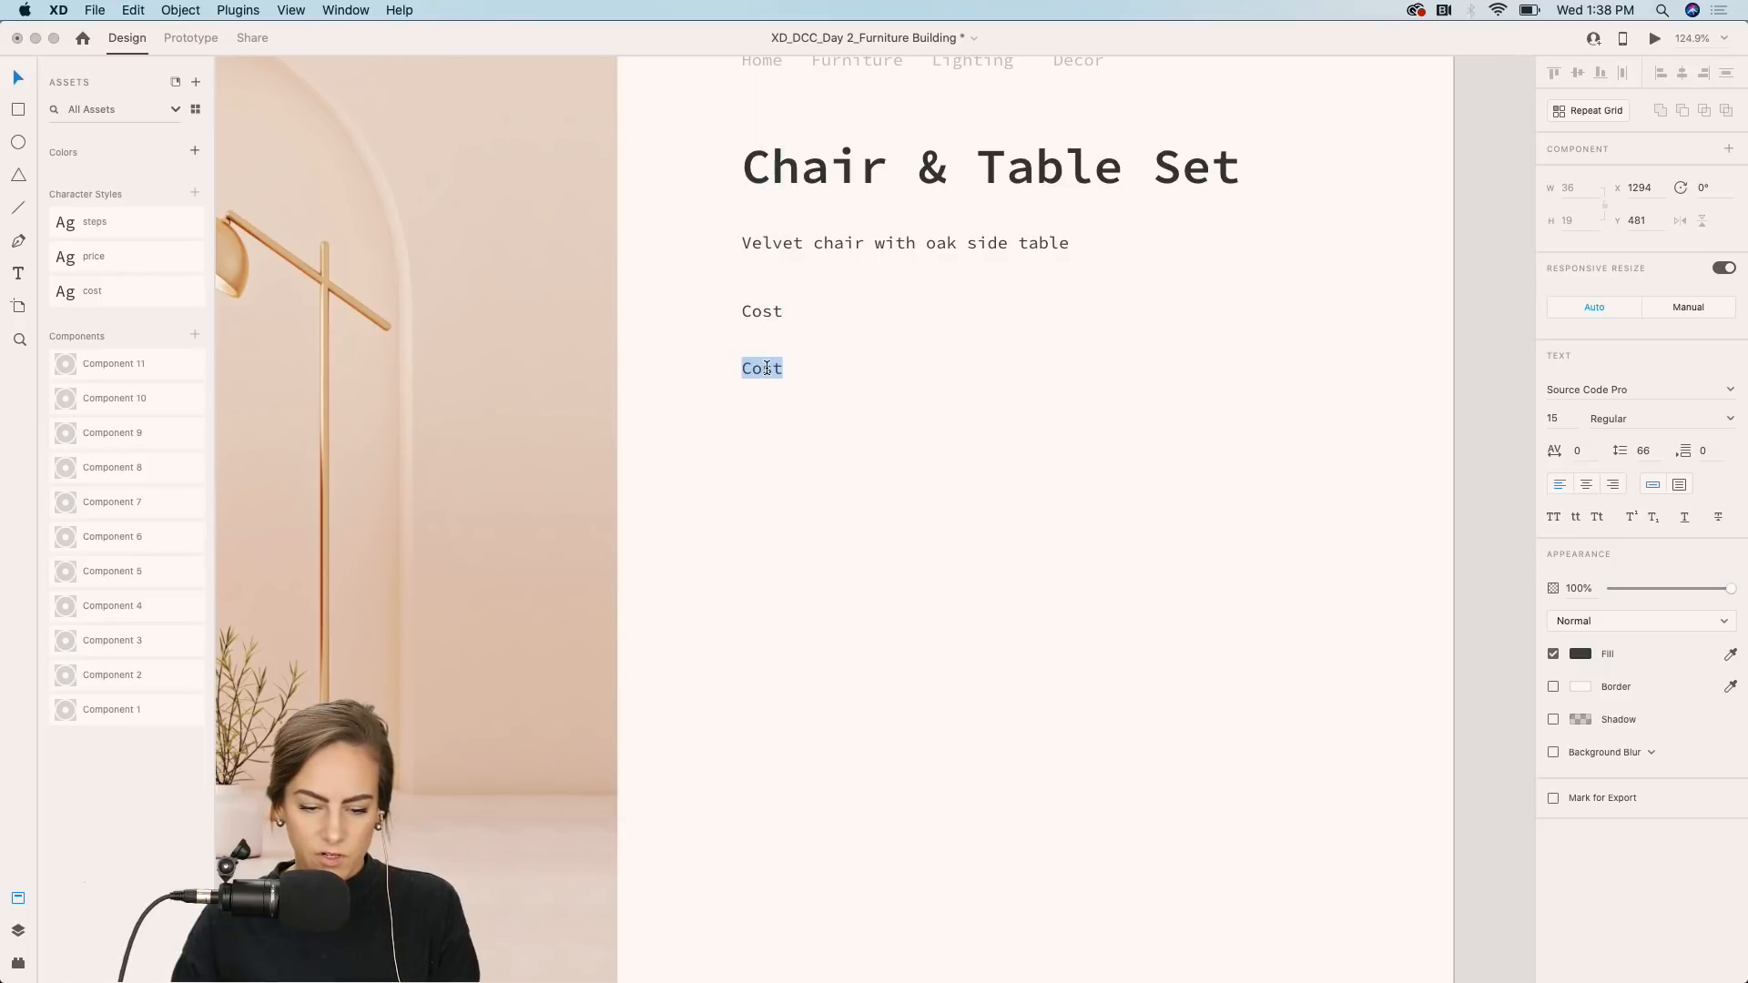
pyautogui.write('$700.00')
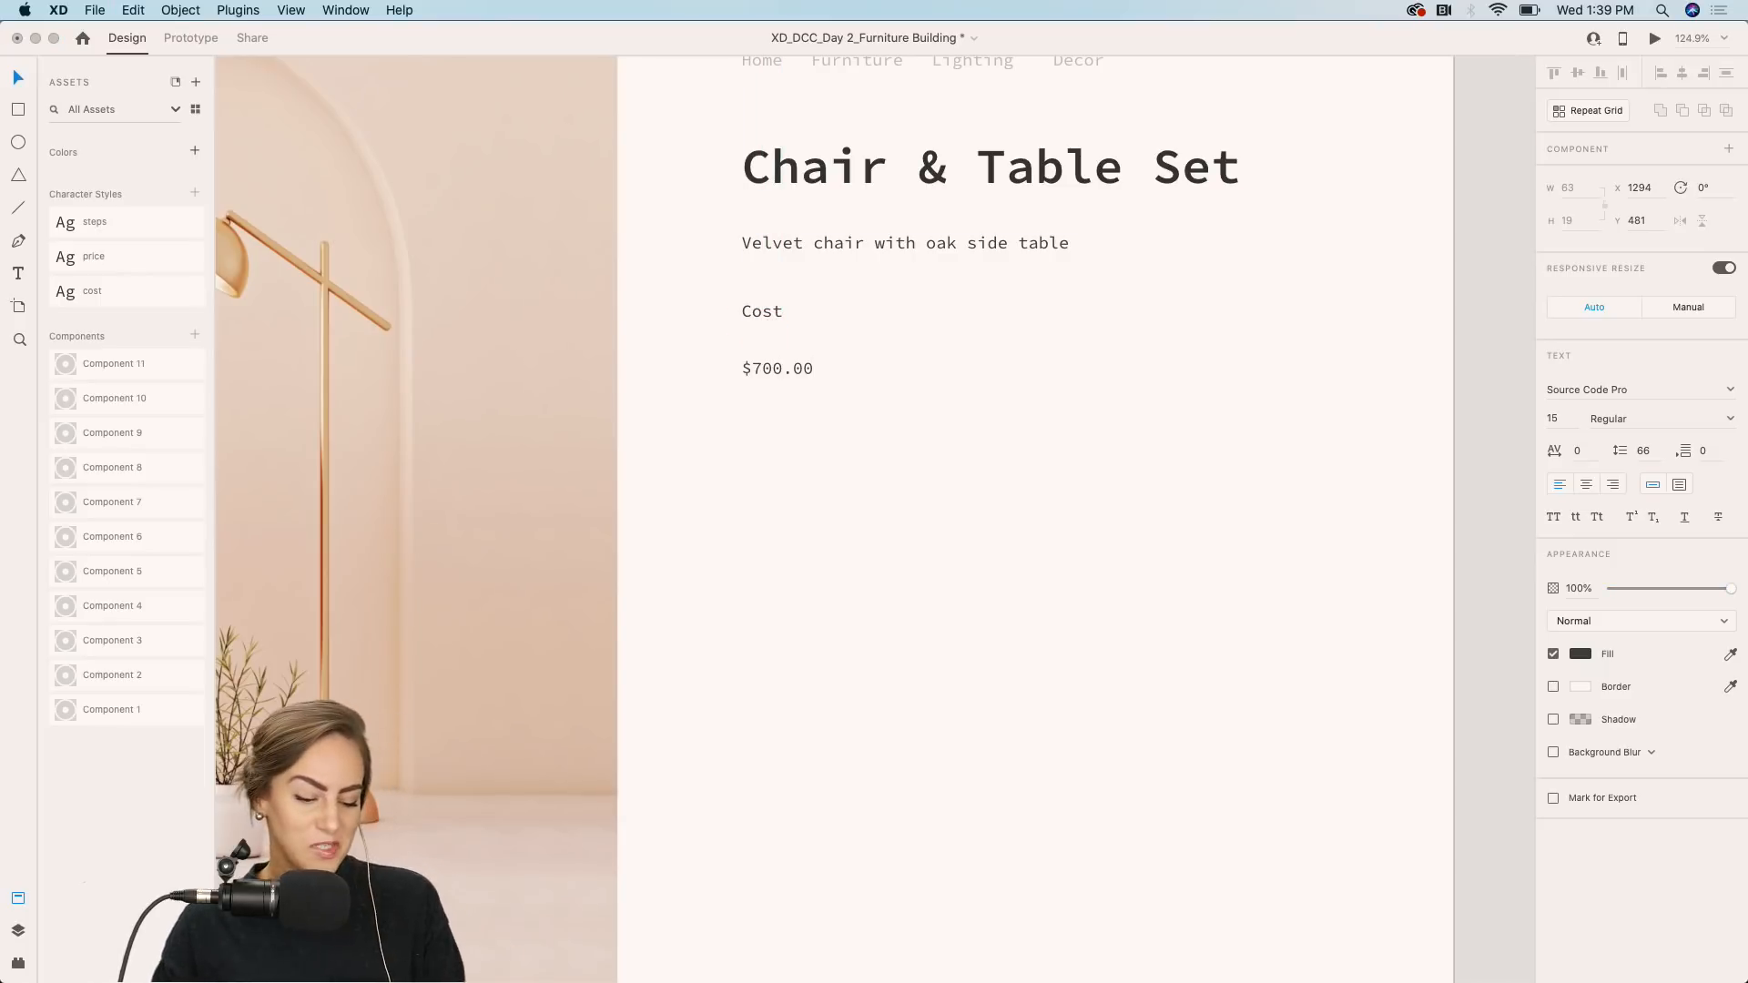
pyautogui.press('Escape')
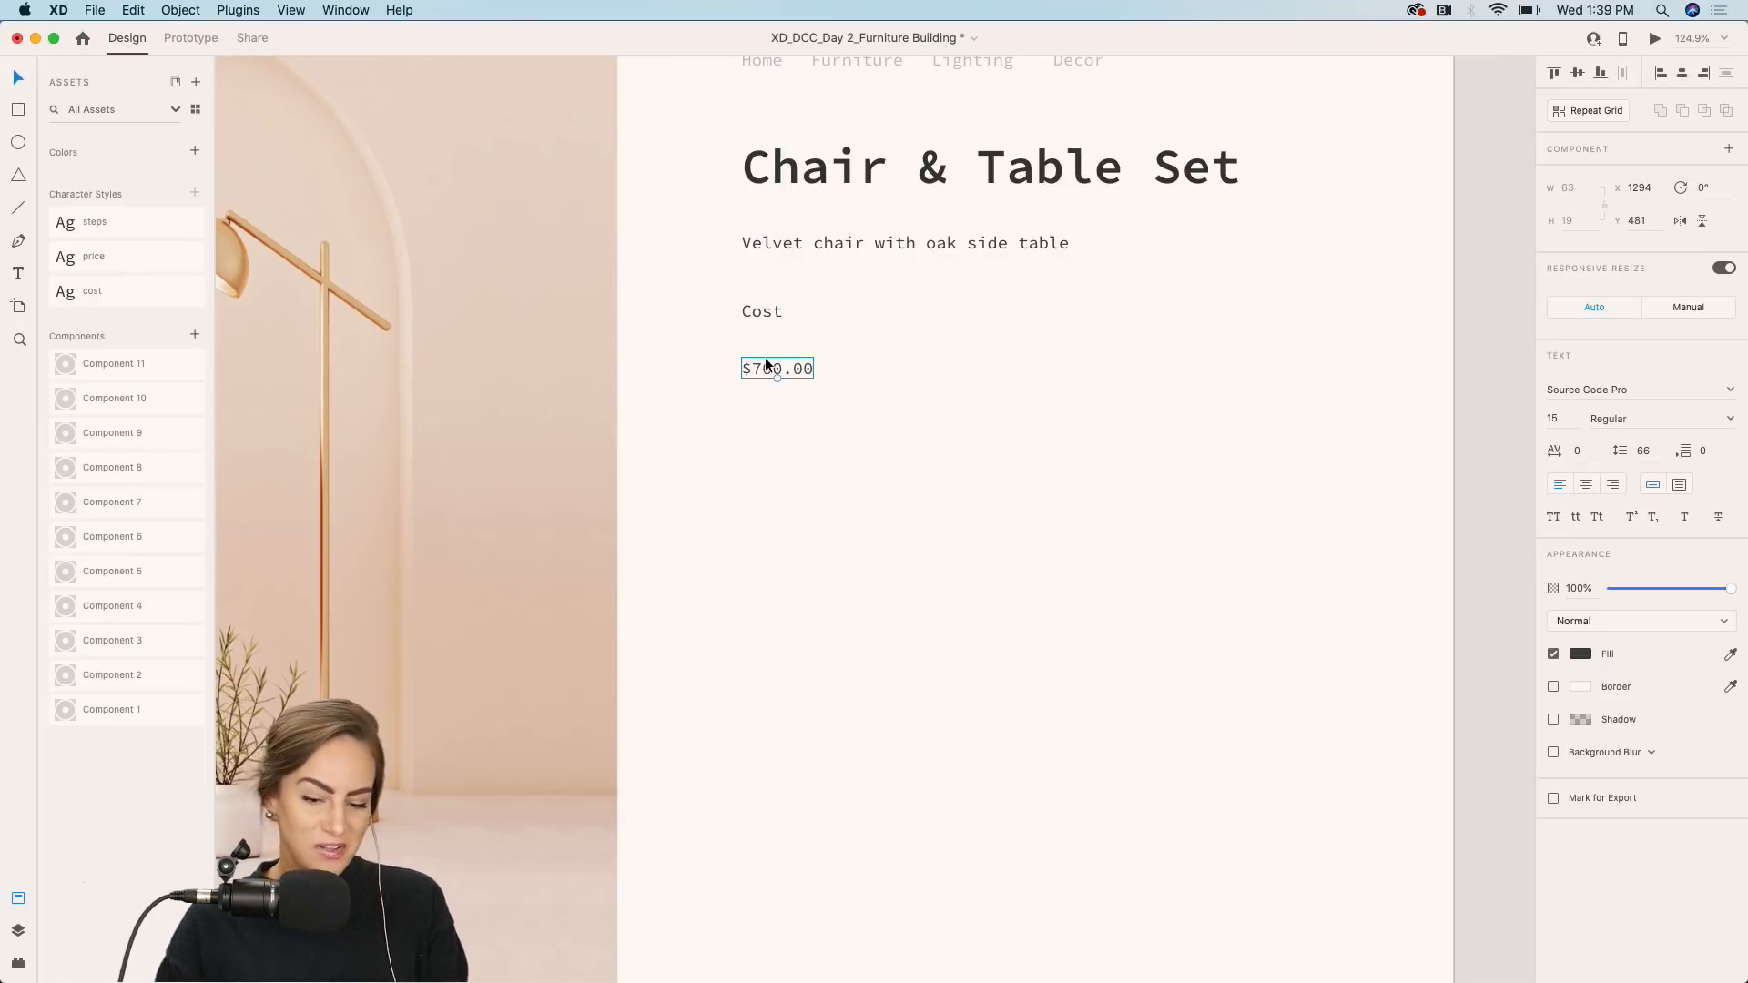
pyautogui.moveTo(763, 365); pyautogui.dragTo(762, 357)
pyautogui.click(102, 255)
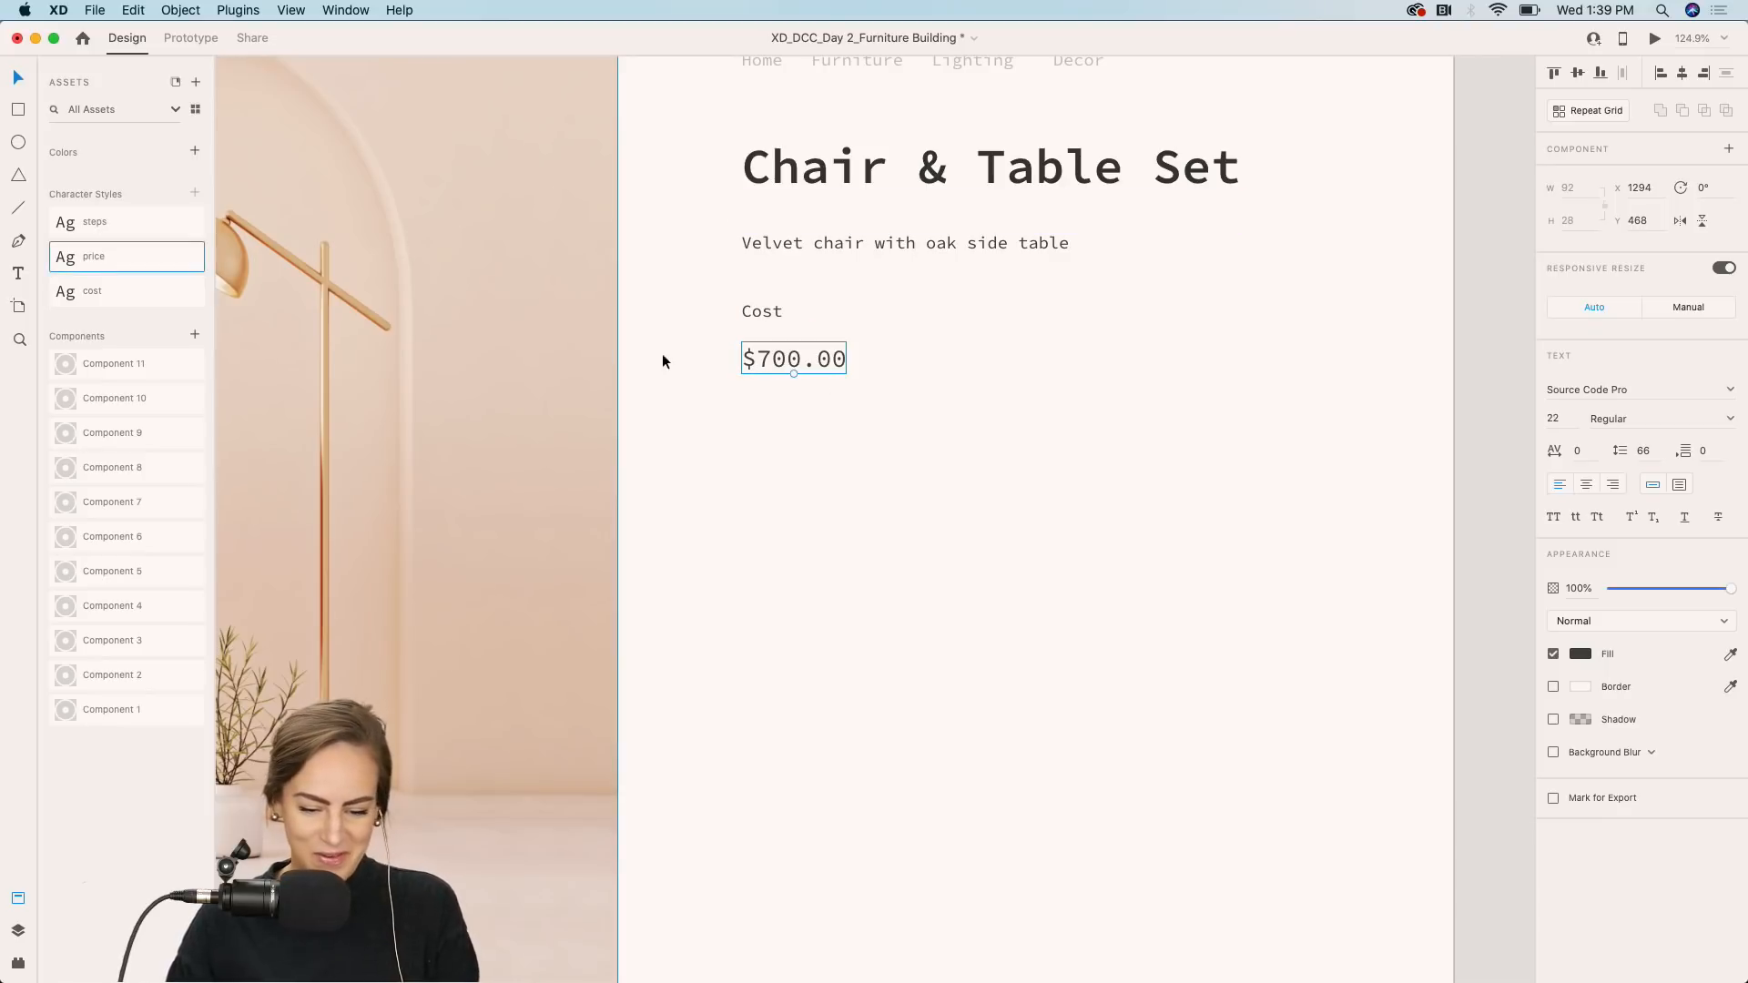
# Group the Cost label with the $700.00 price, then duplicate the group and move the copy to the right.
pyautogui.keyDown('shift'); pyautogui.click(767, 315); pyautogui.keyUp('shift')
pyautogui.press('super+g')
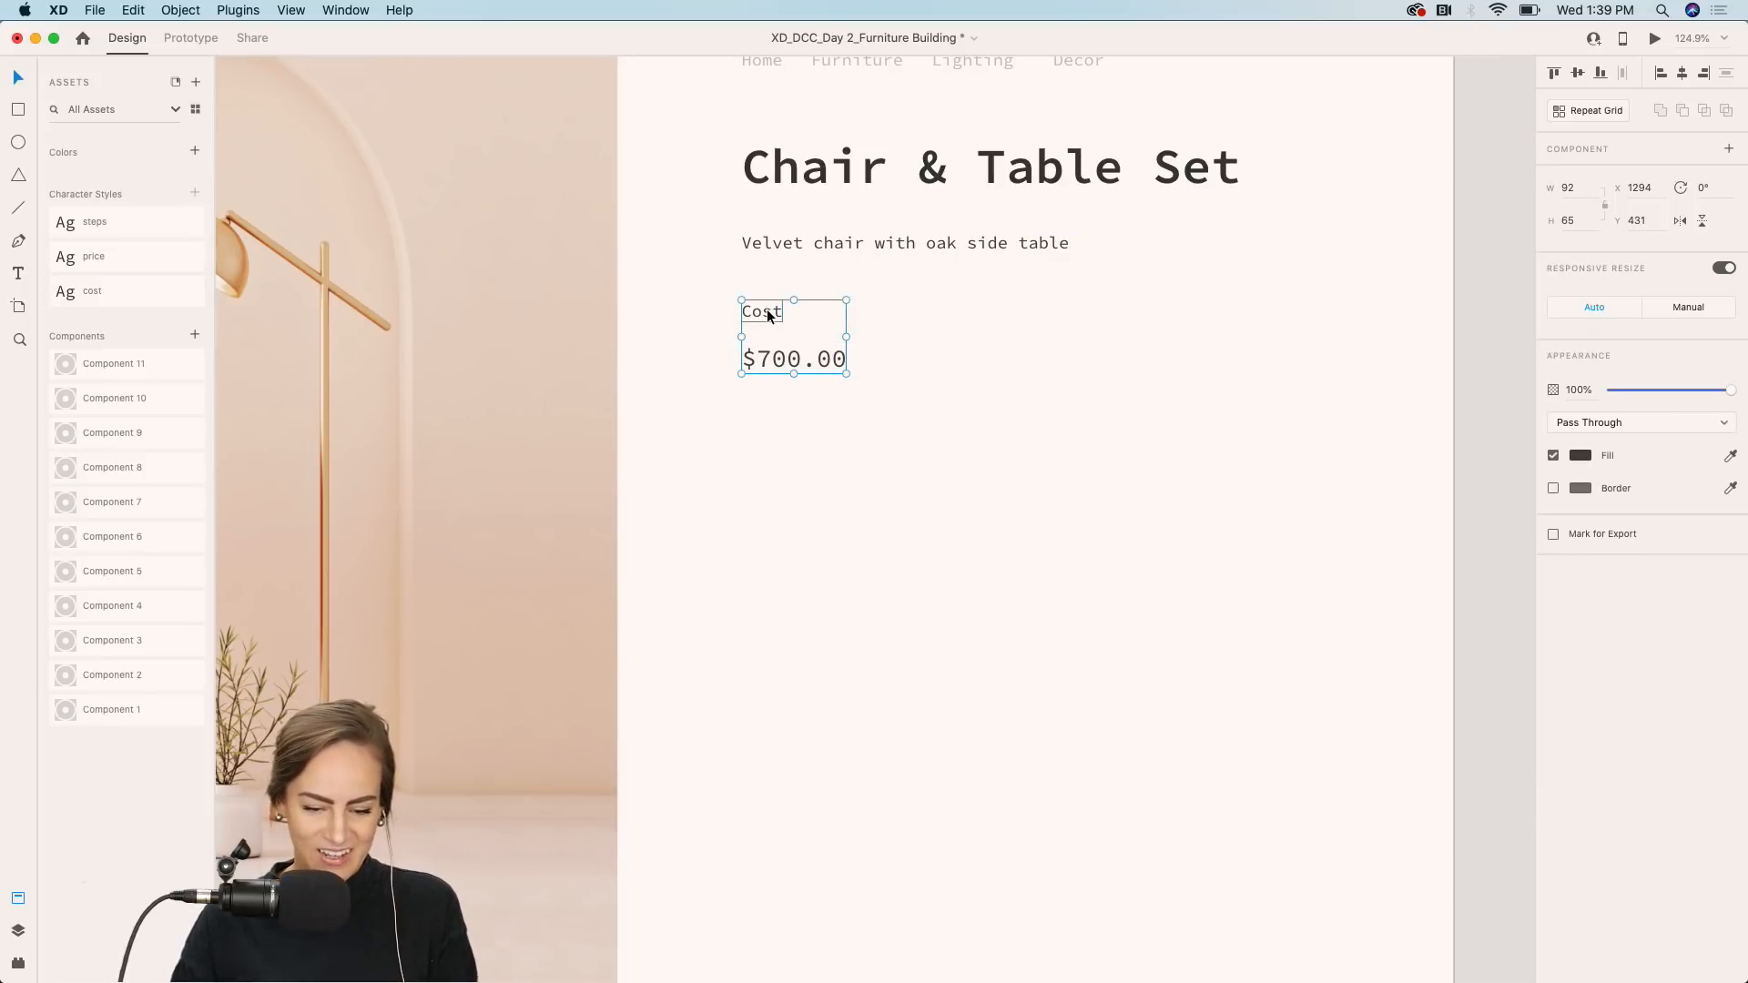
pyautogui.press('super+d')
pyautogui.moveTo(768, 315); pyautogui.dragTo(997, 312)
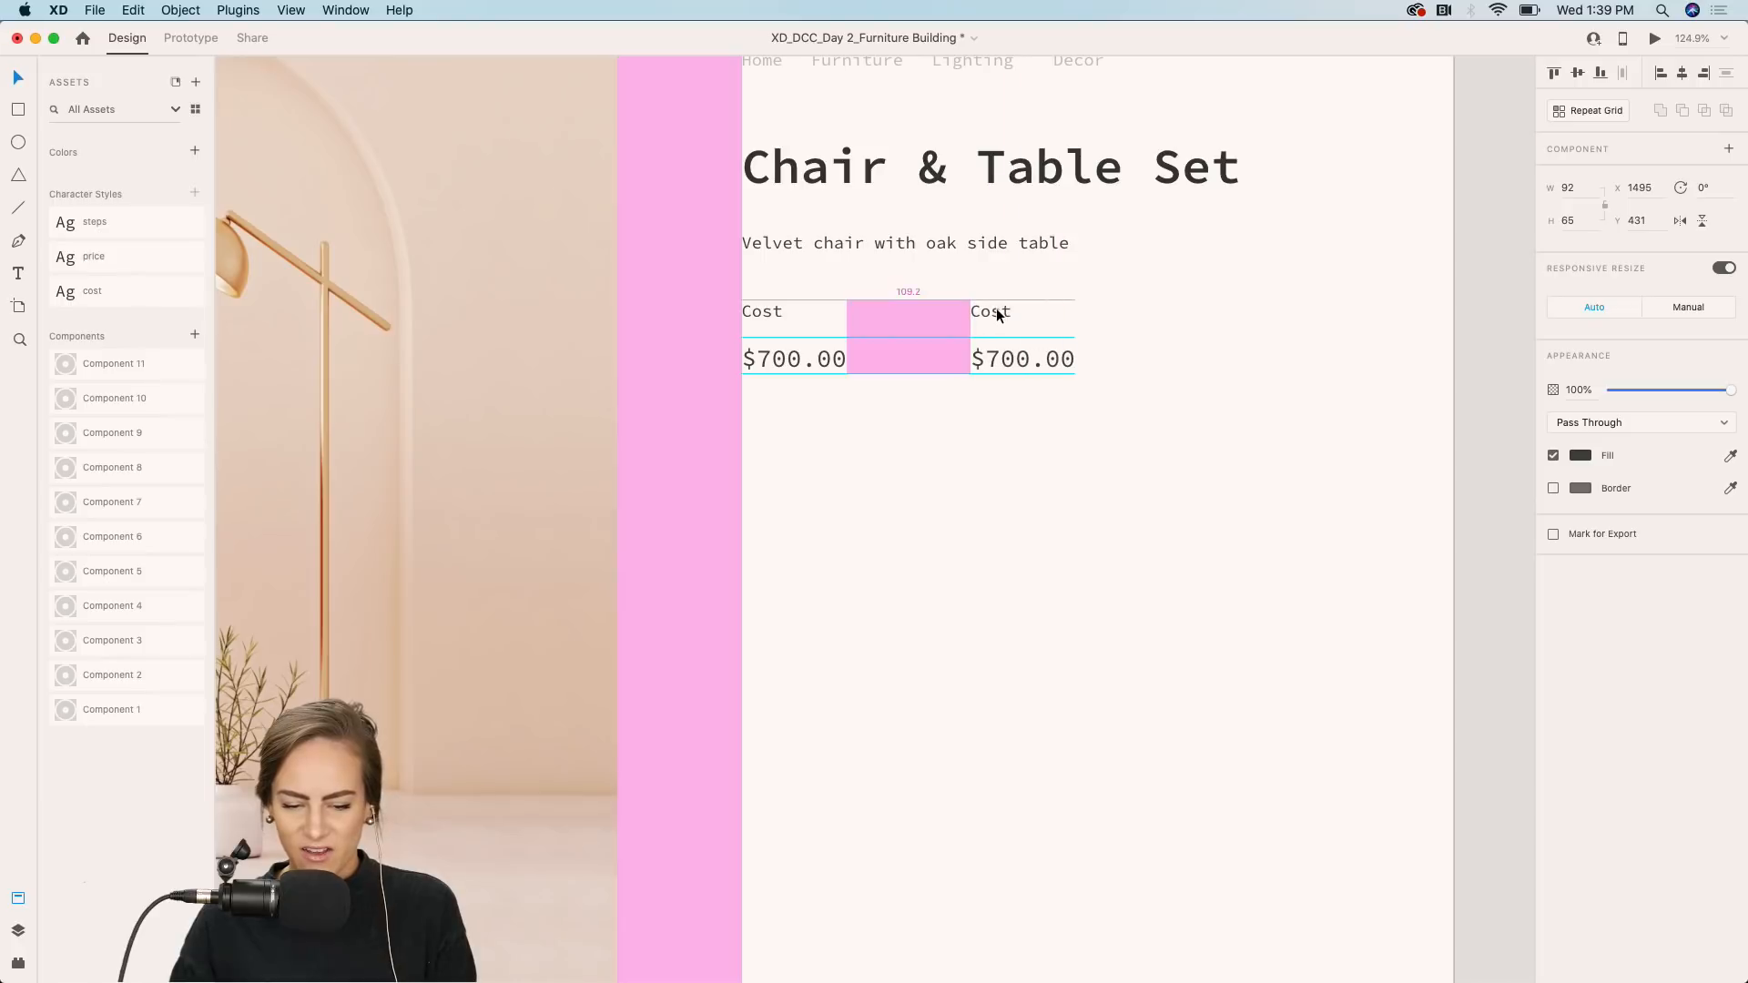
# Change the copied group's label to Difficulty Level and its value to Medium.
pyautogui.doubleClick(997, 311)
pyautogui.write('D')
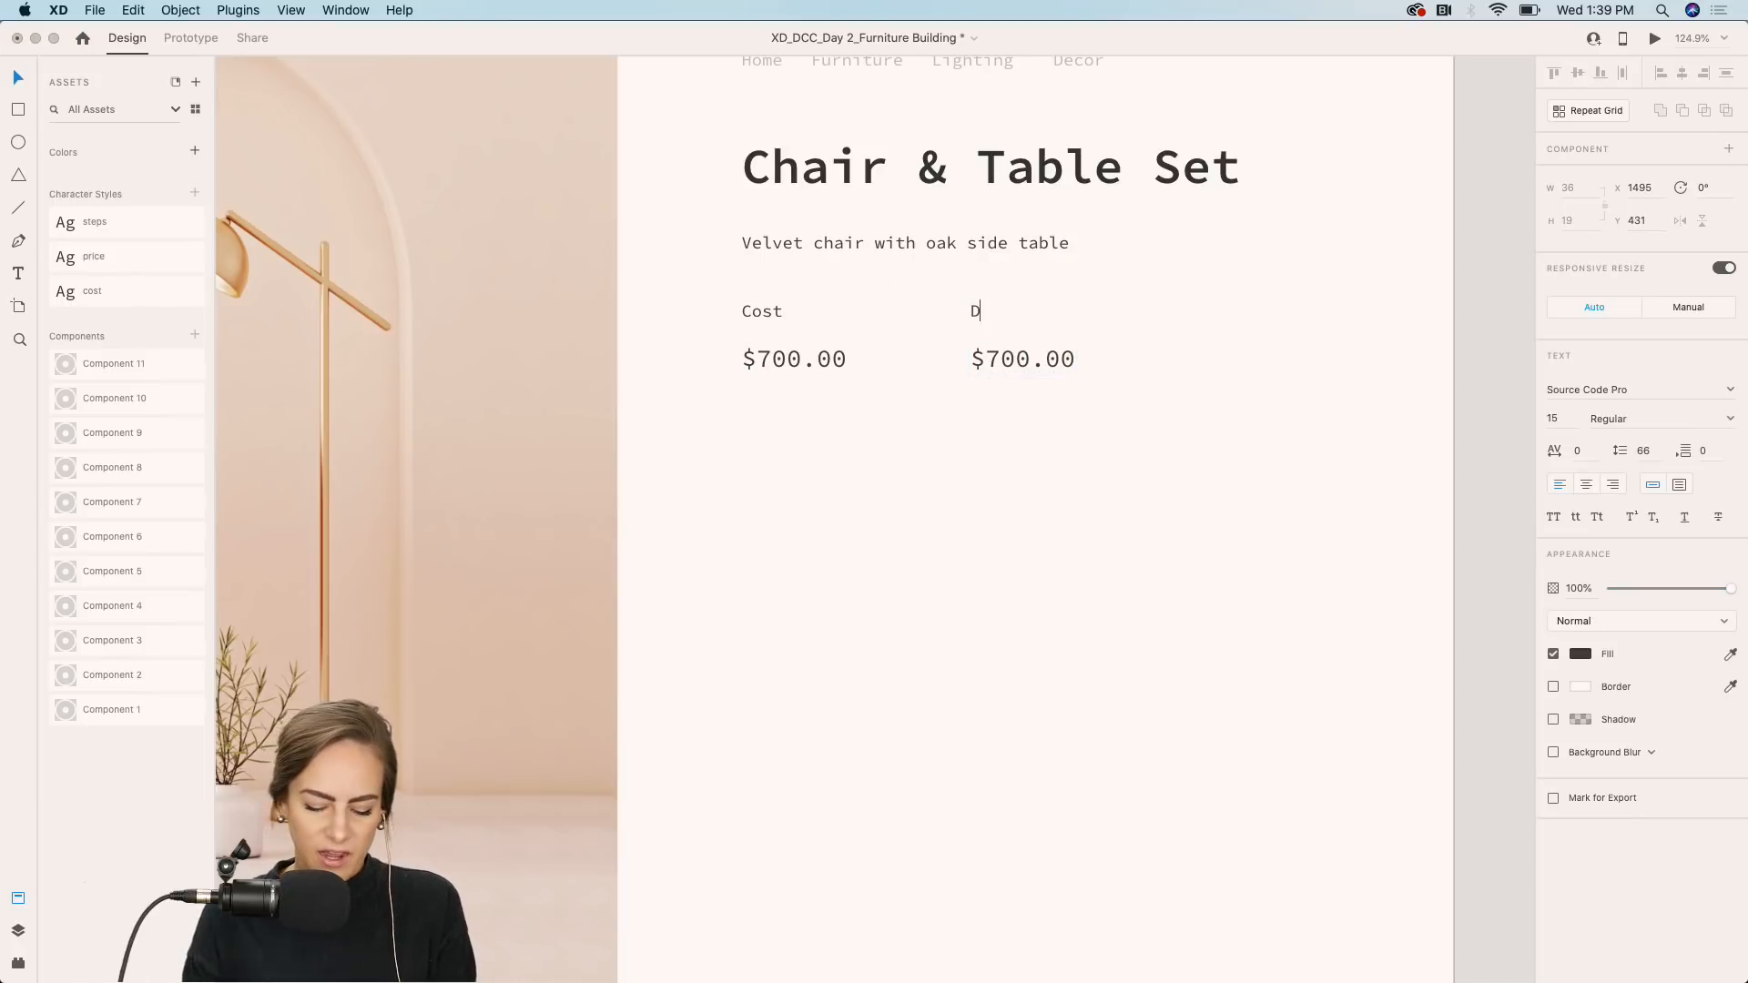
pyautogui.write('ifficulty Level')
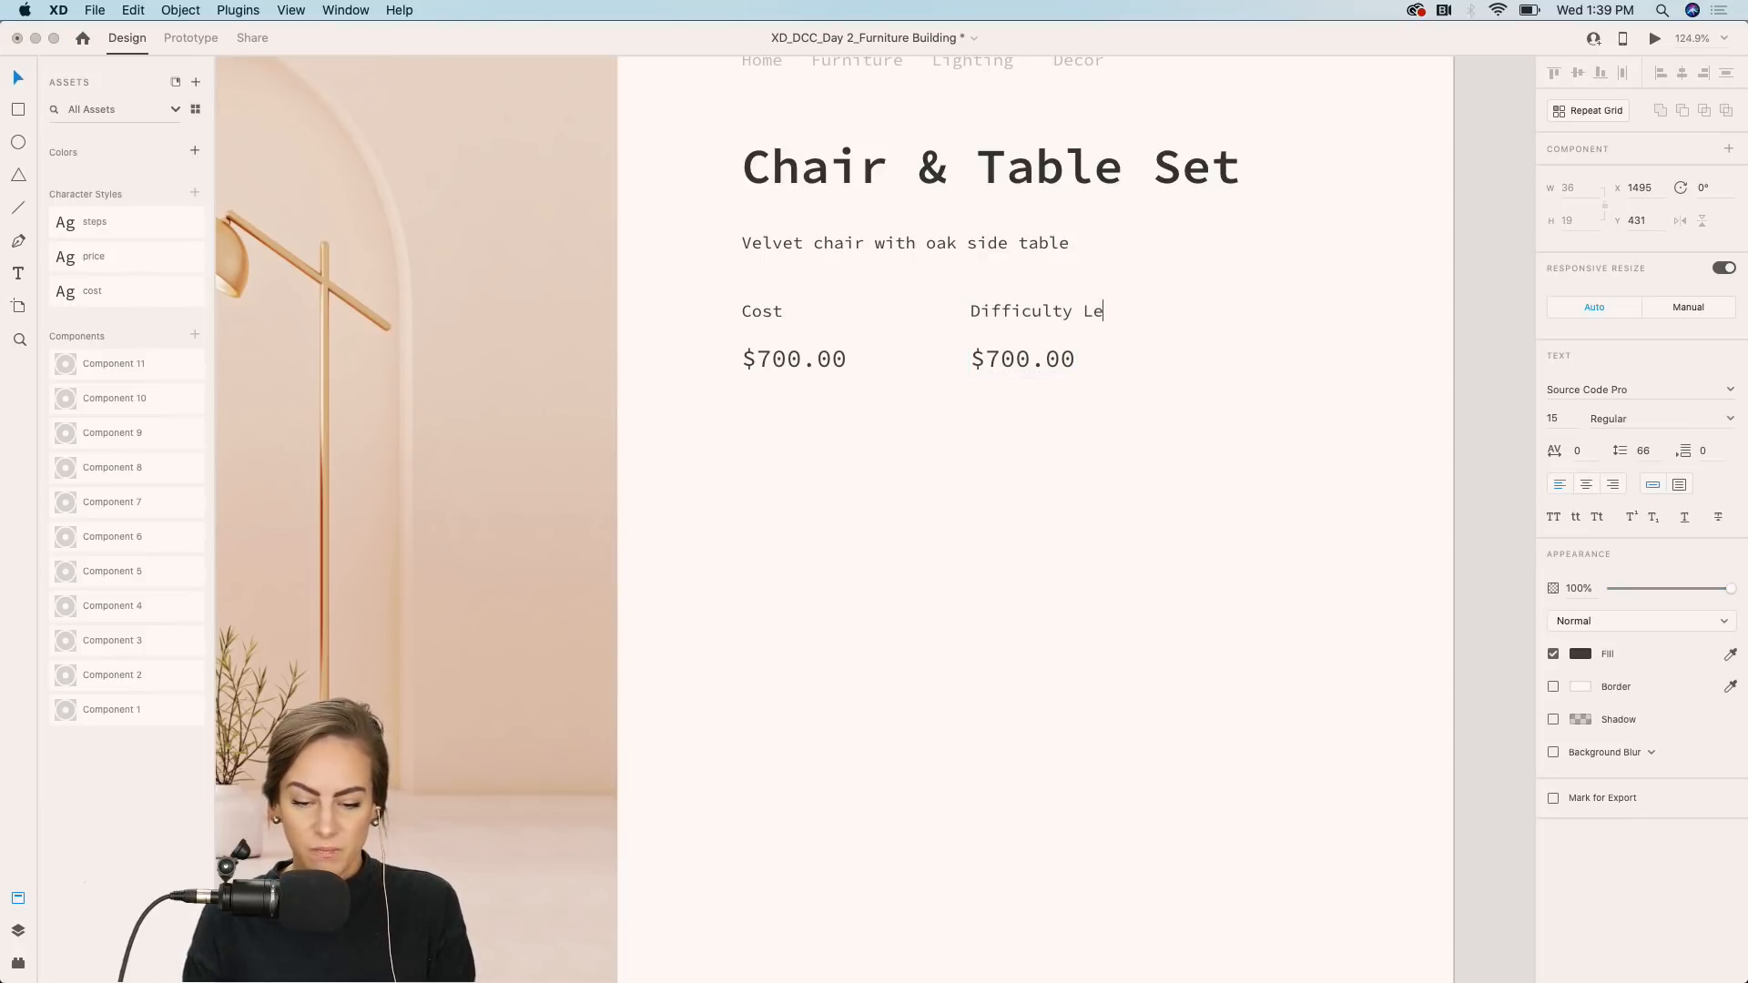
pyautogui.doubleClick(1024, 361)
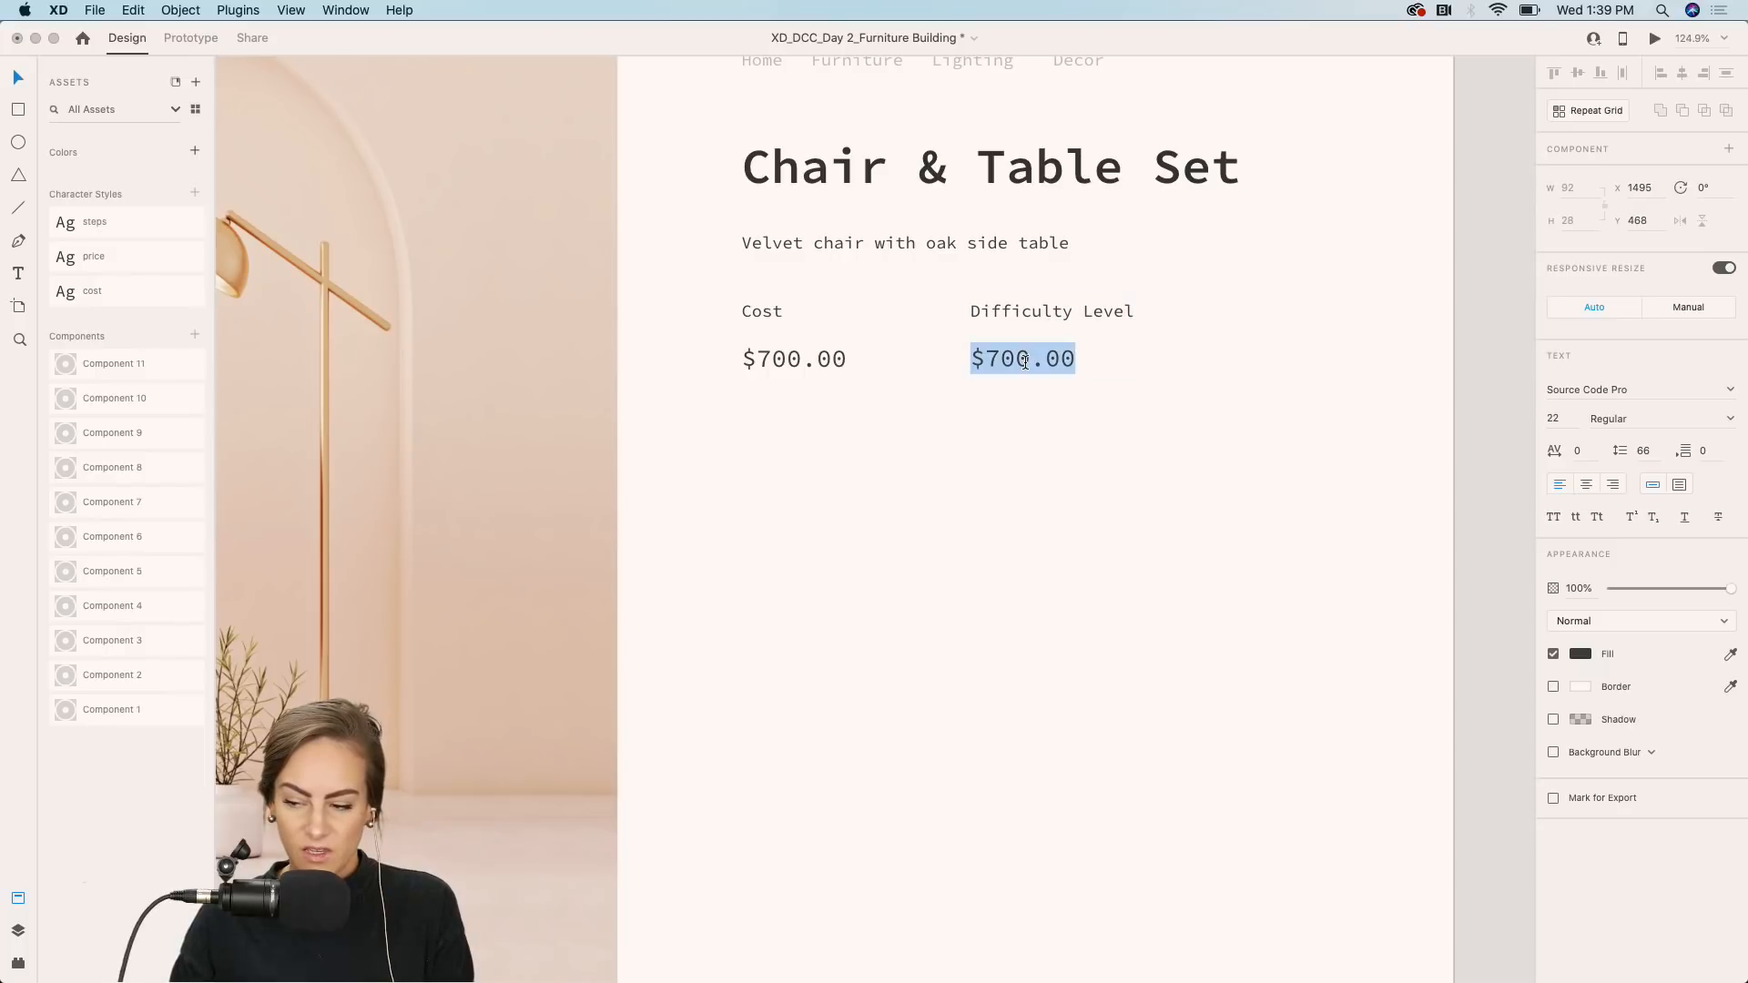
pyautogui.write('Medium')
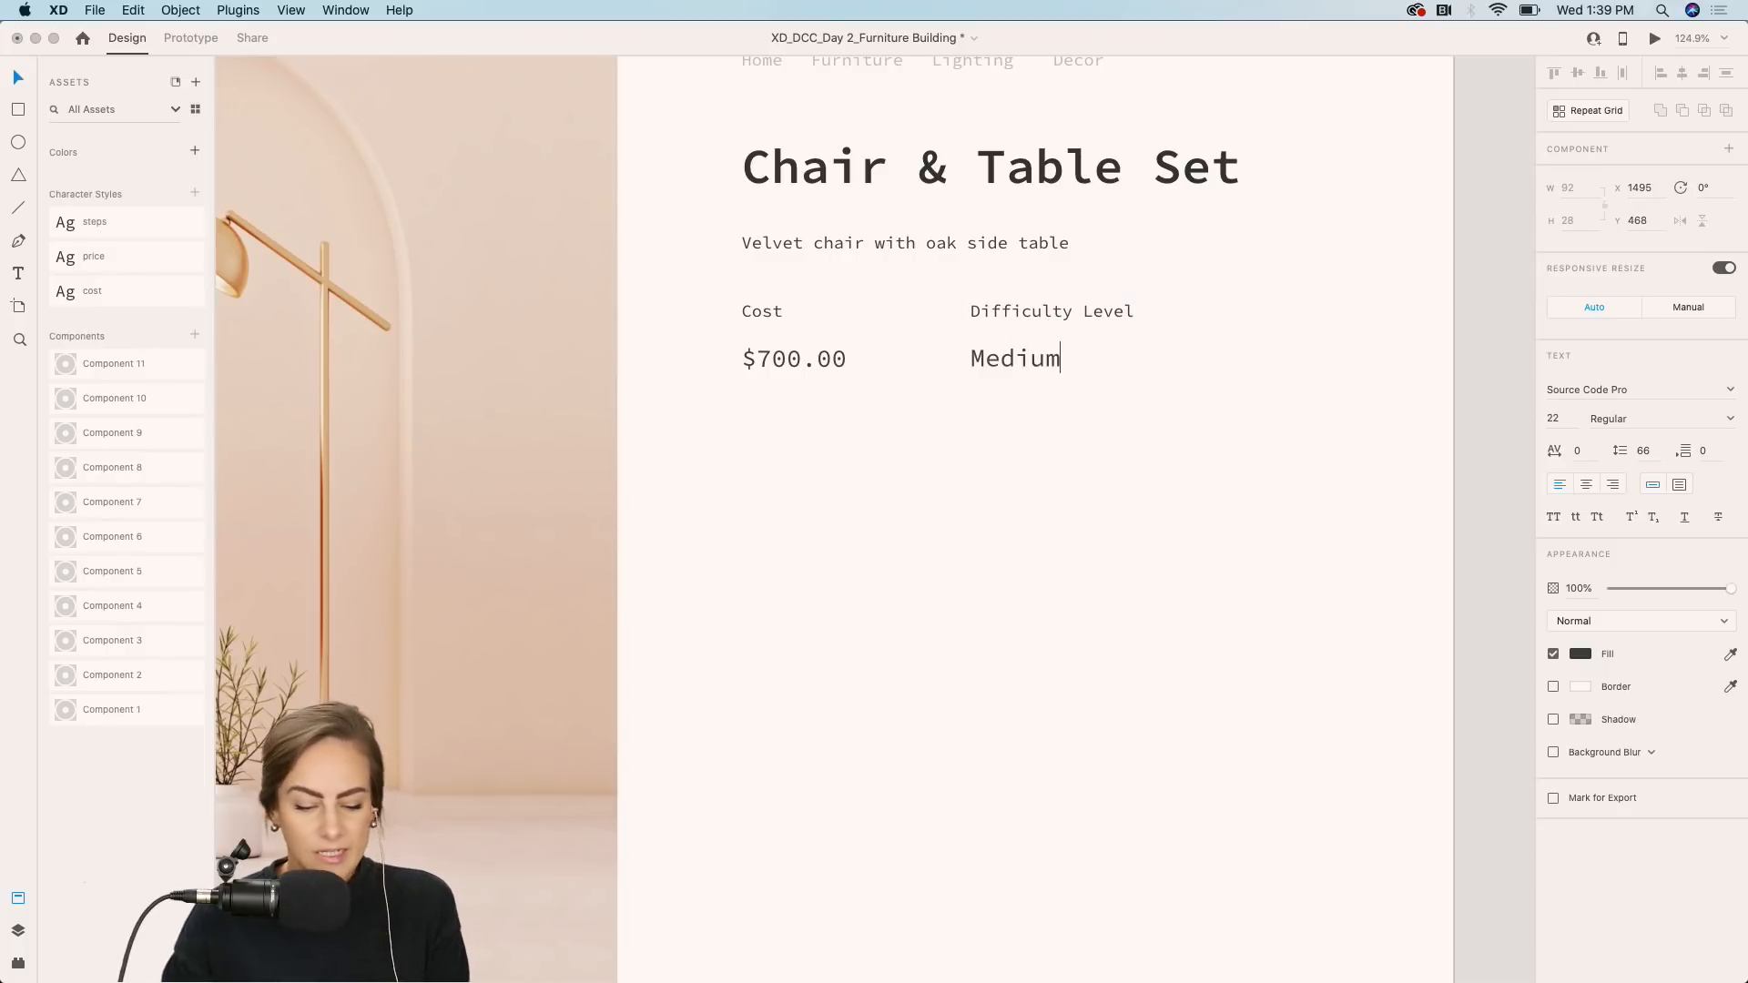
pyautogui.press('Escape')
pyautogui.click(952, 450)
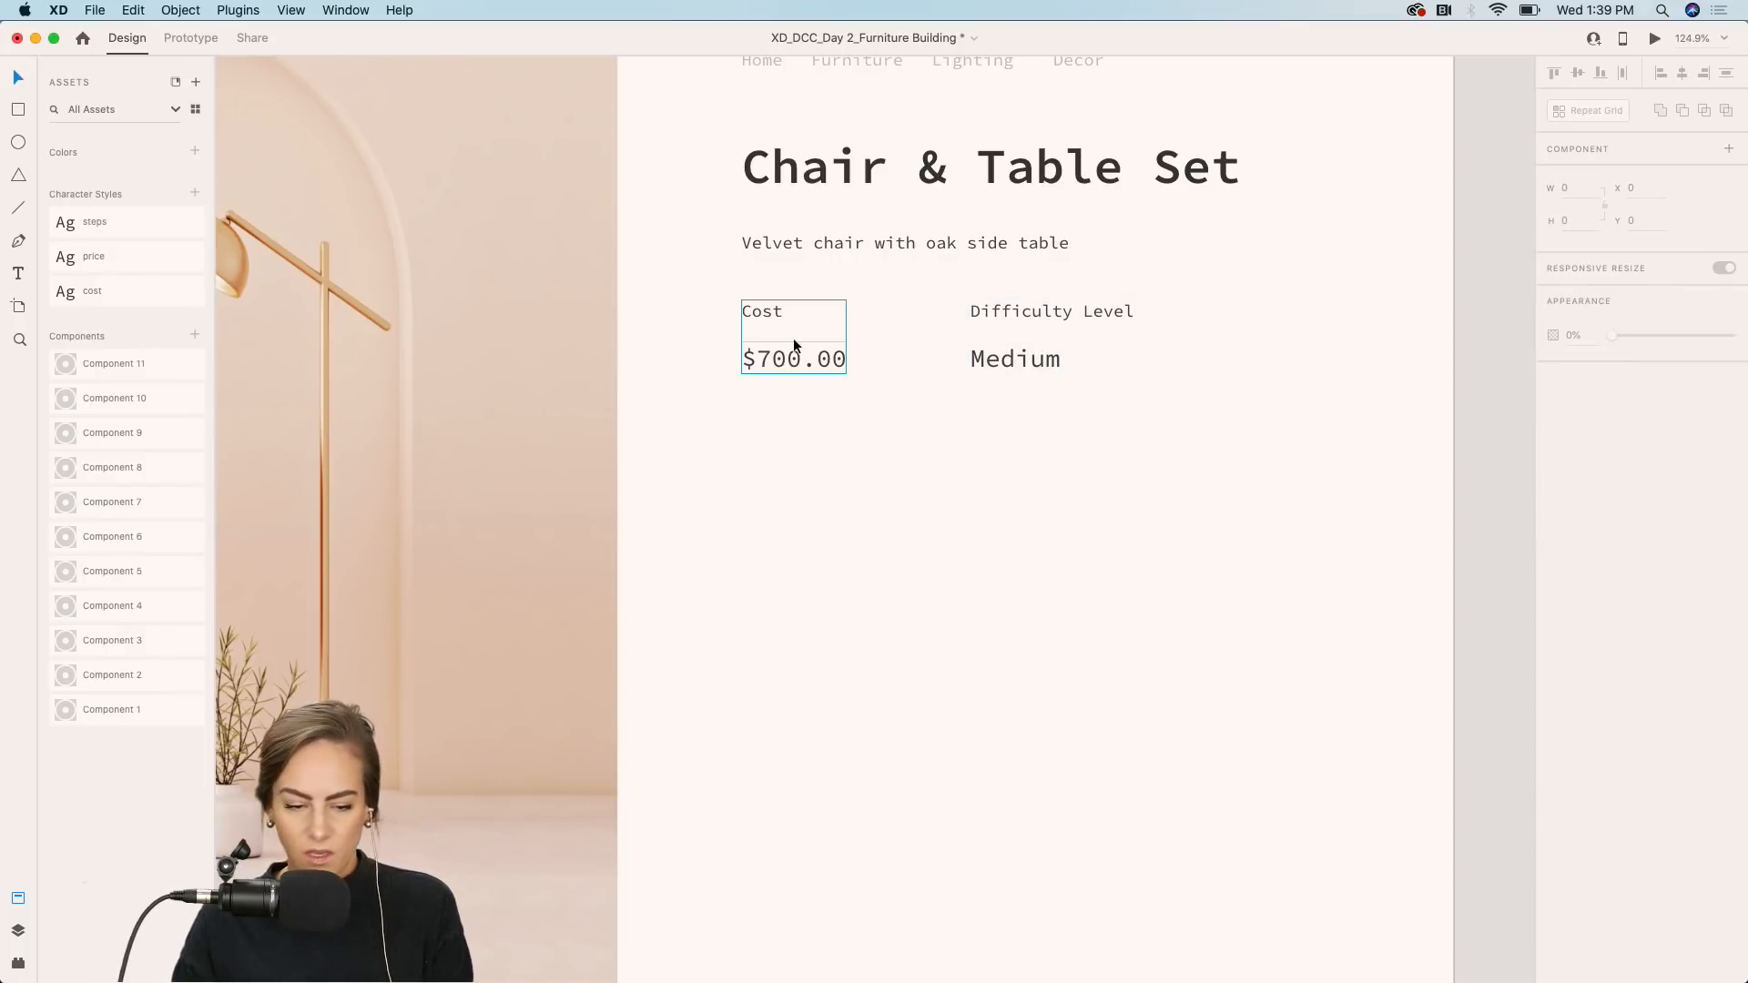
# Duplicate the Cost label below the price row and change the copy's text to Color.
pyautogui.doubleClick(756, 315)
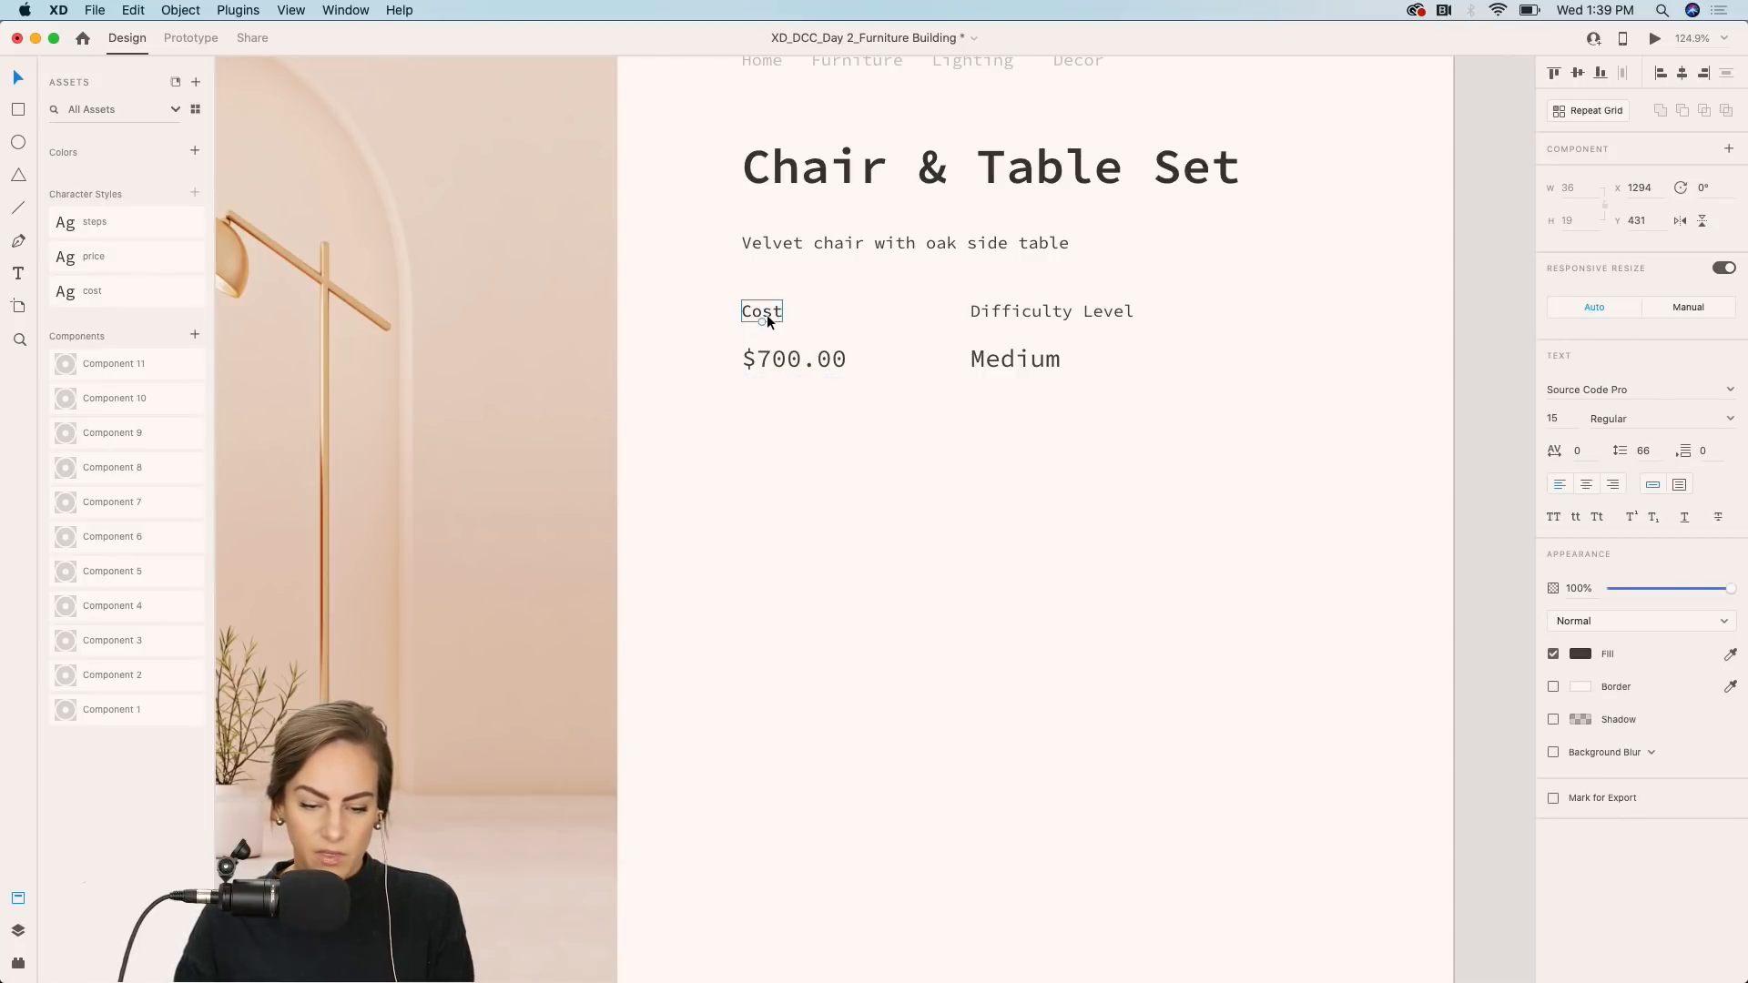
pyautogui.moveTo(767, 314); pyautogui.dragTo(766, 435)
pyautogui.doubleClick(763, 433)
pyautogui.write('Co')
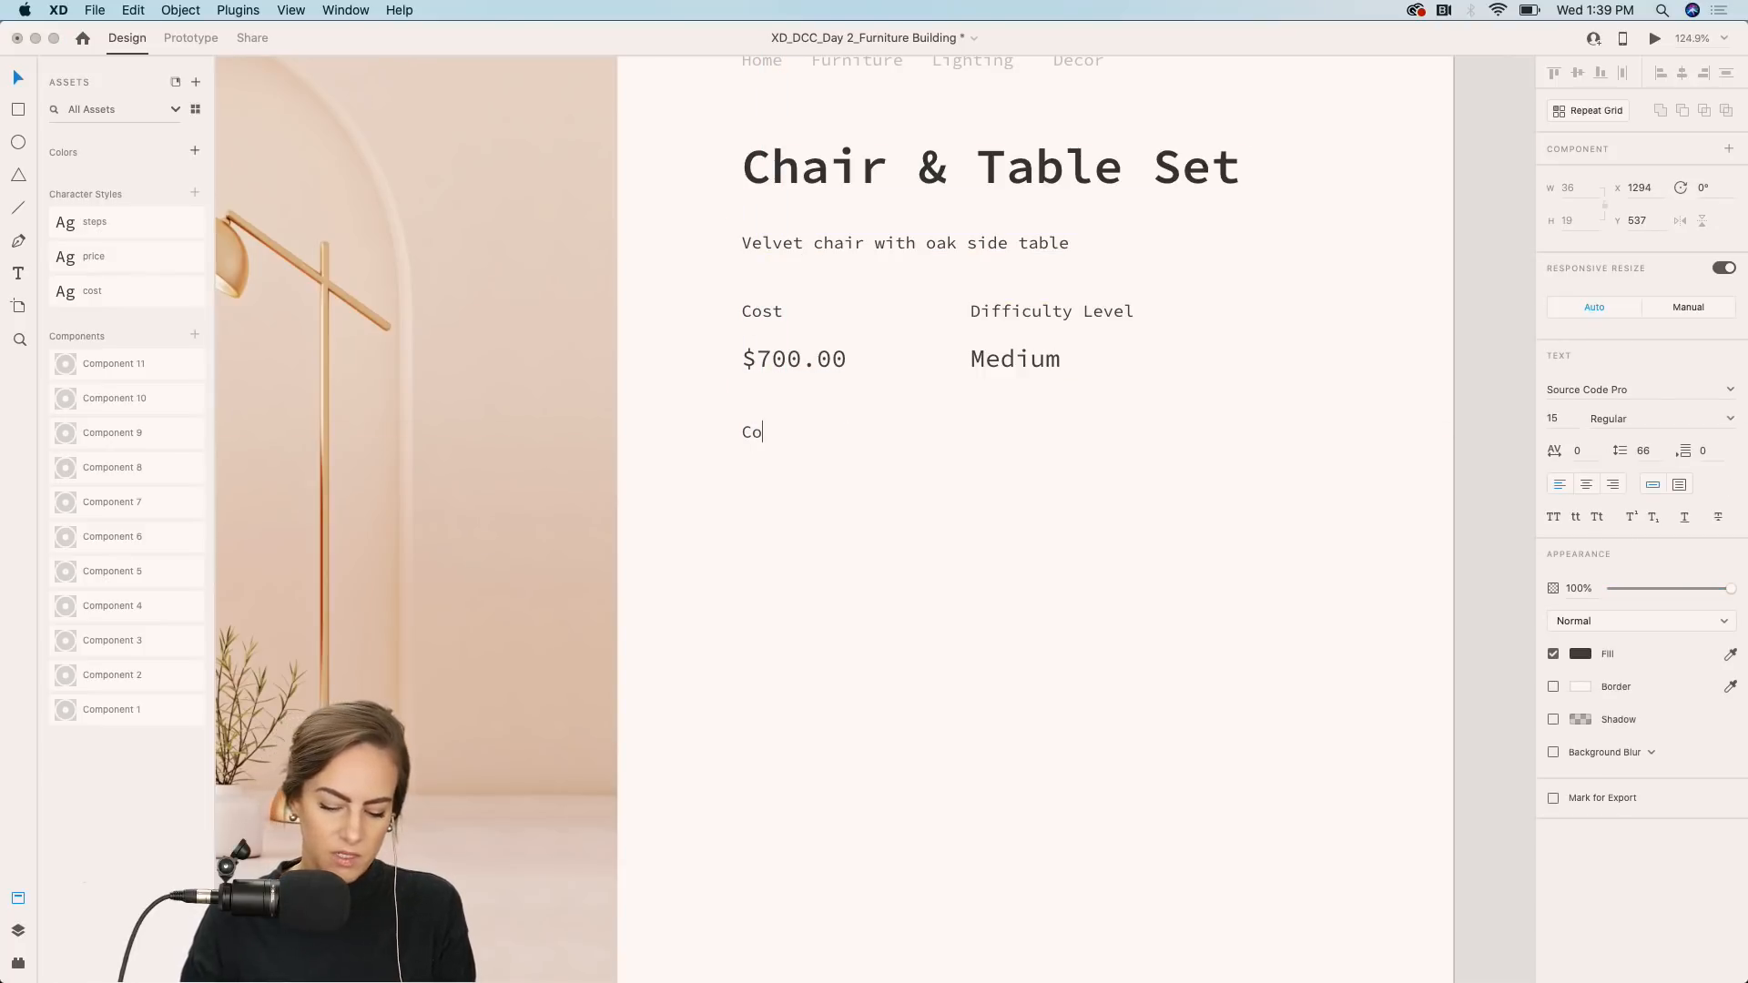
pyautogui.write('lor')
pyautogui.press('Escape')
pyautogui.moveTo(745, 430); pyautogui.dragTo(745, 443)
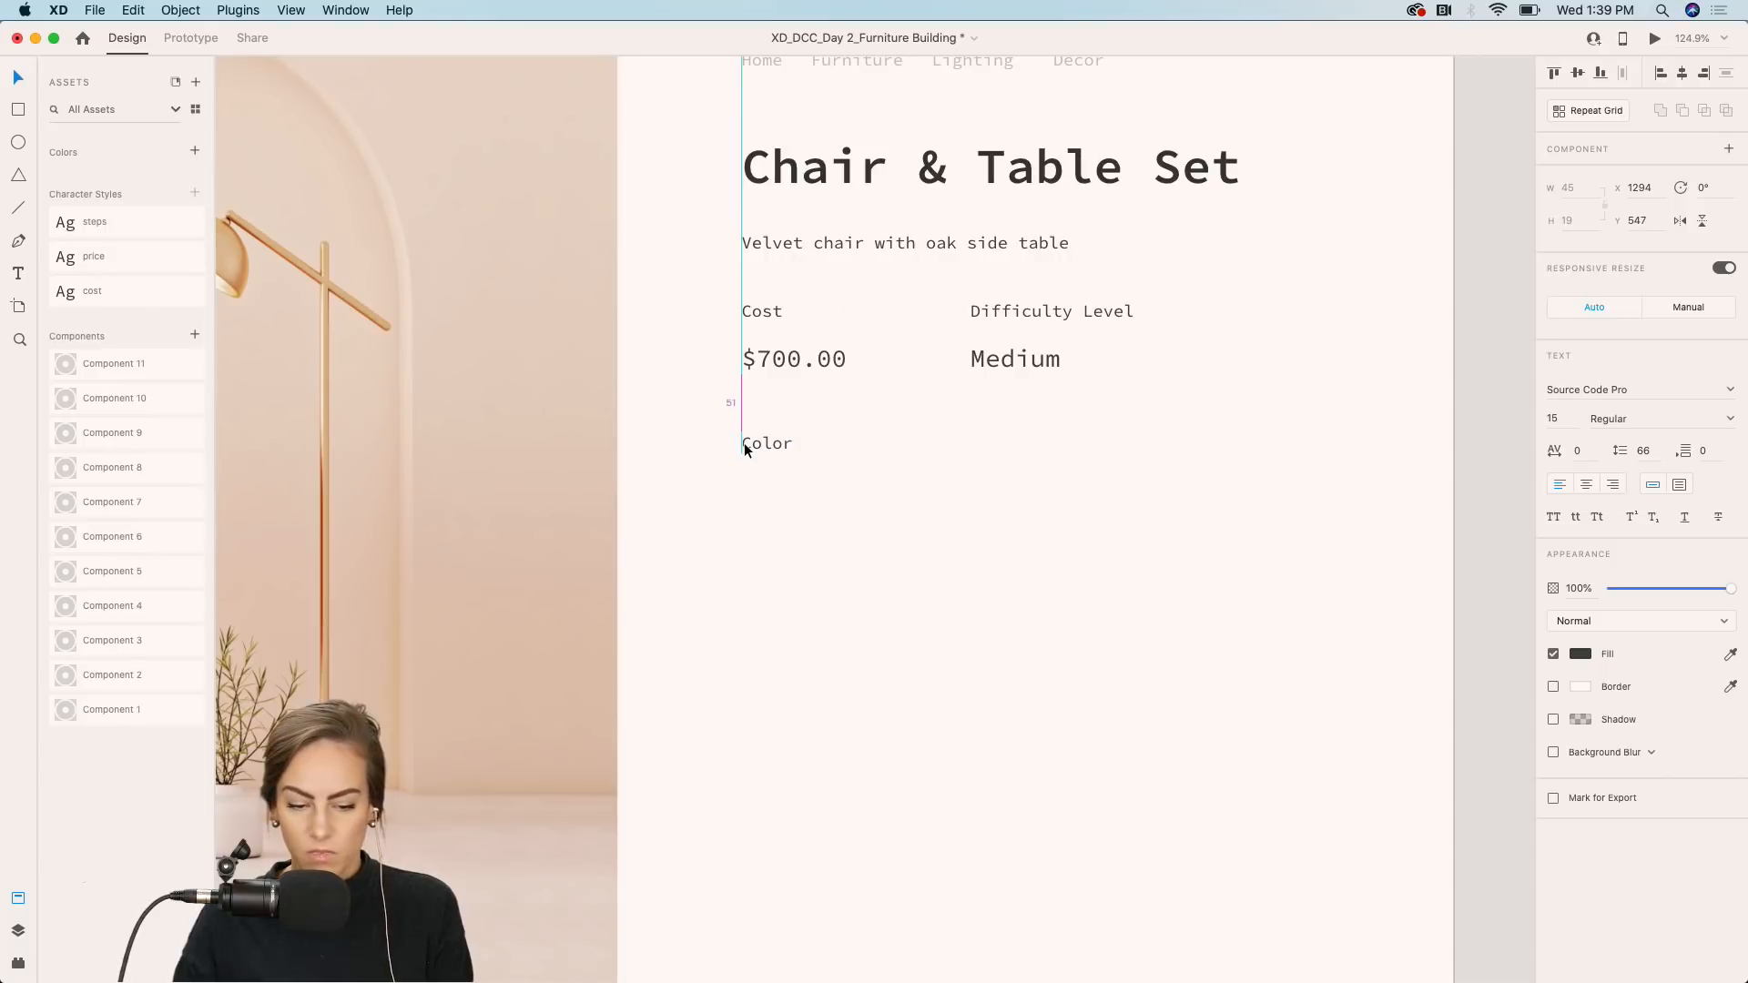
# Copy the color swatch row from the Assets artboard and paste it beside the Color label.
pyautogui.click(805, 541)
pyautogui.scroll(-5, 805, 541)
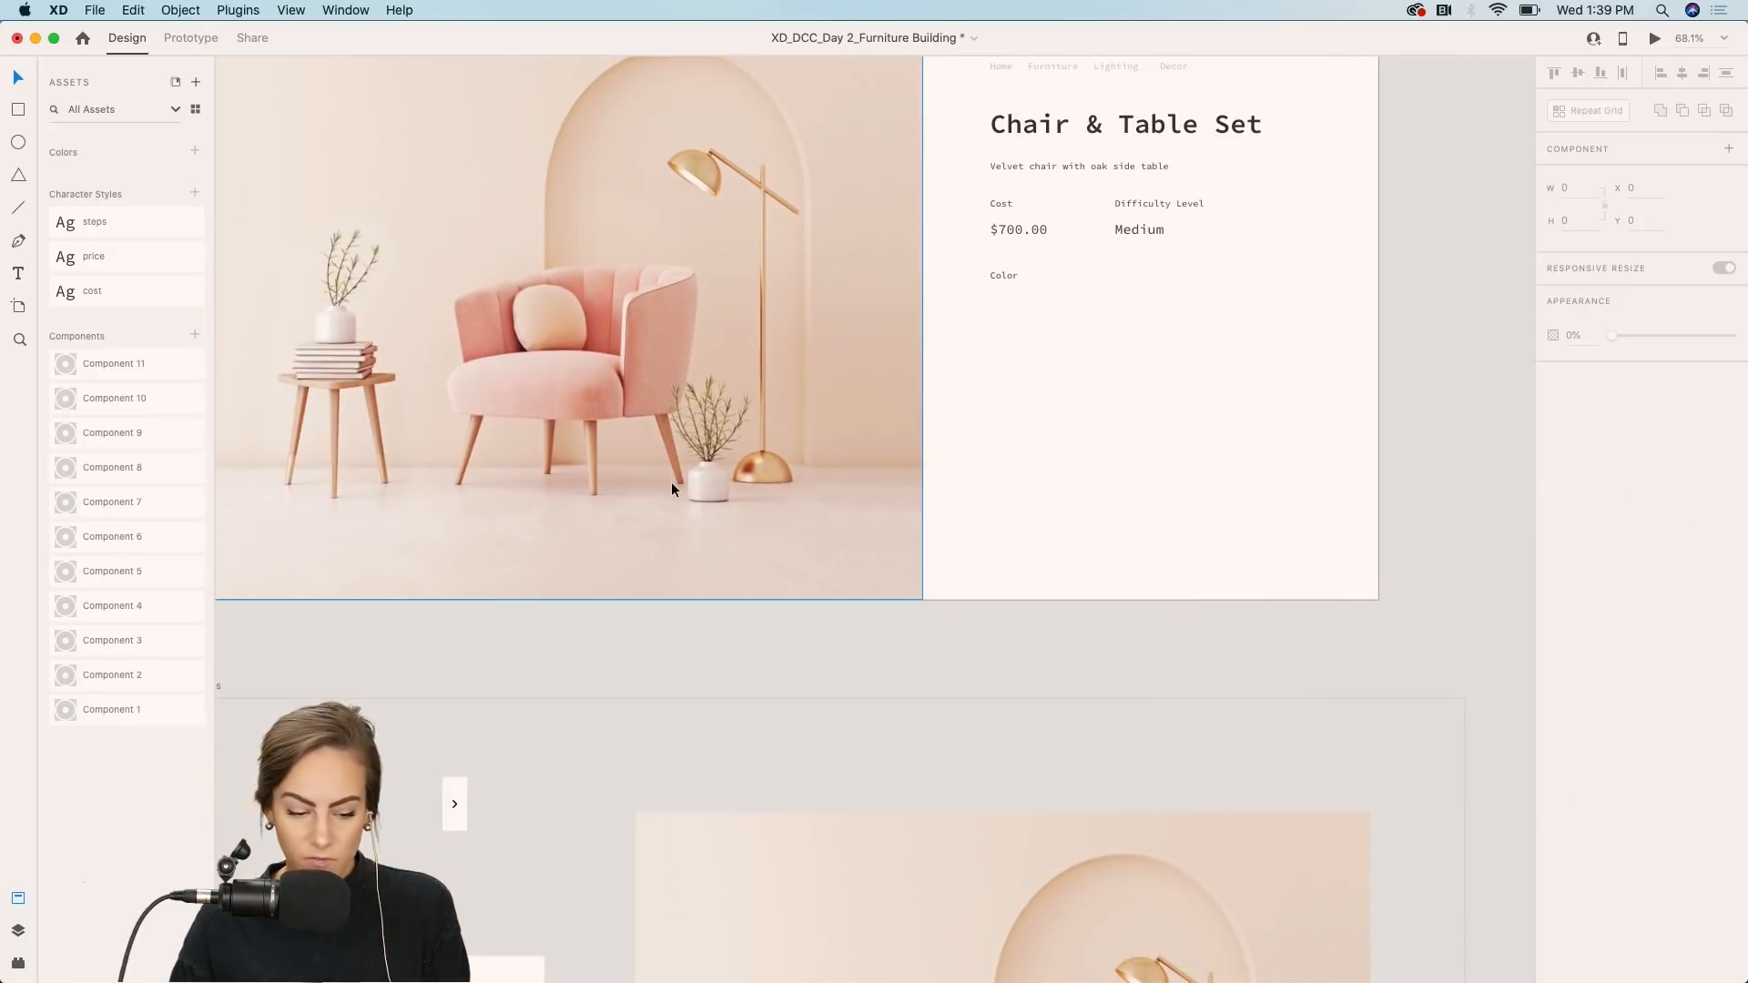
pyautogui.scroll(-5, 671, 489)
pyautogui.hscroll(-4, 670, 489)
pyautogui.click(497, 587)
pyautogui.scroll(8, 905, 379)
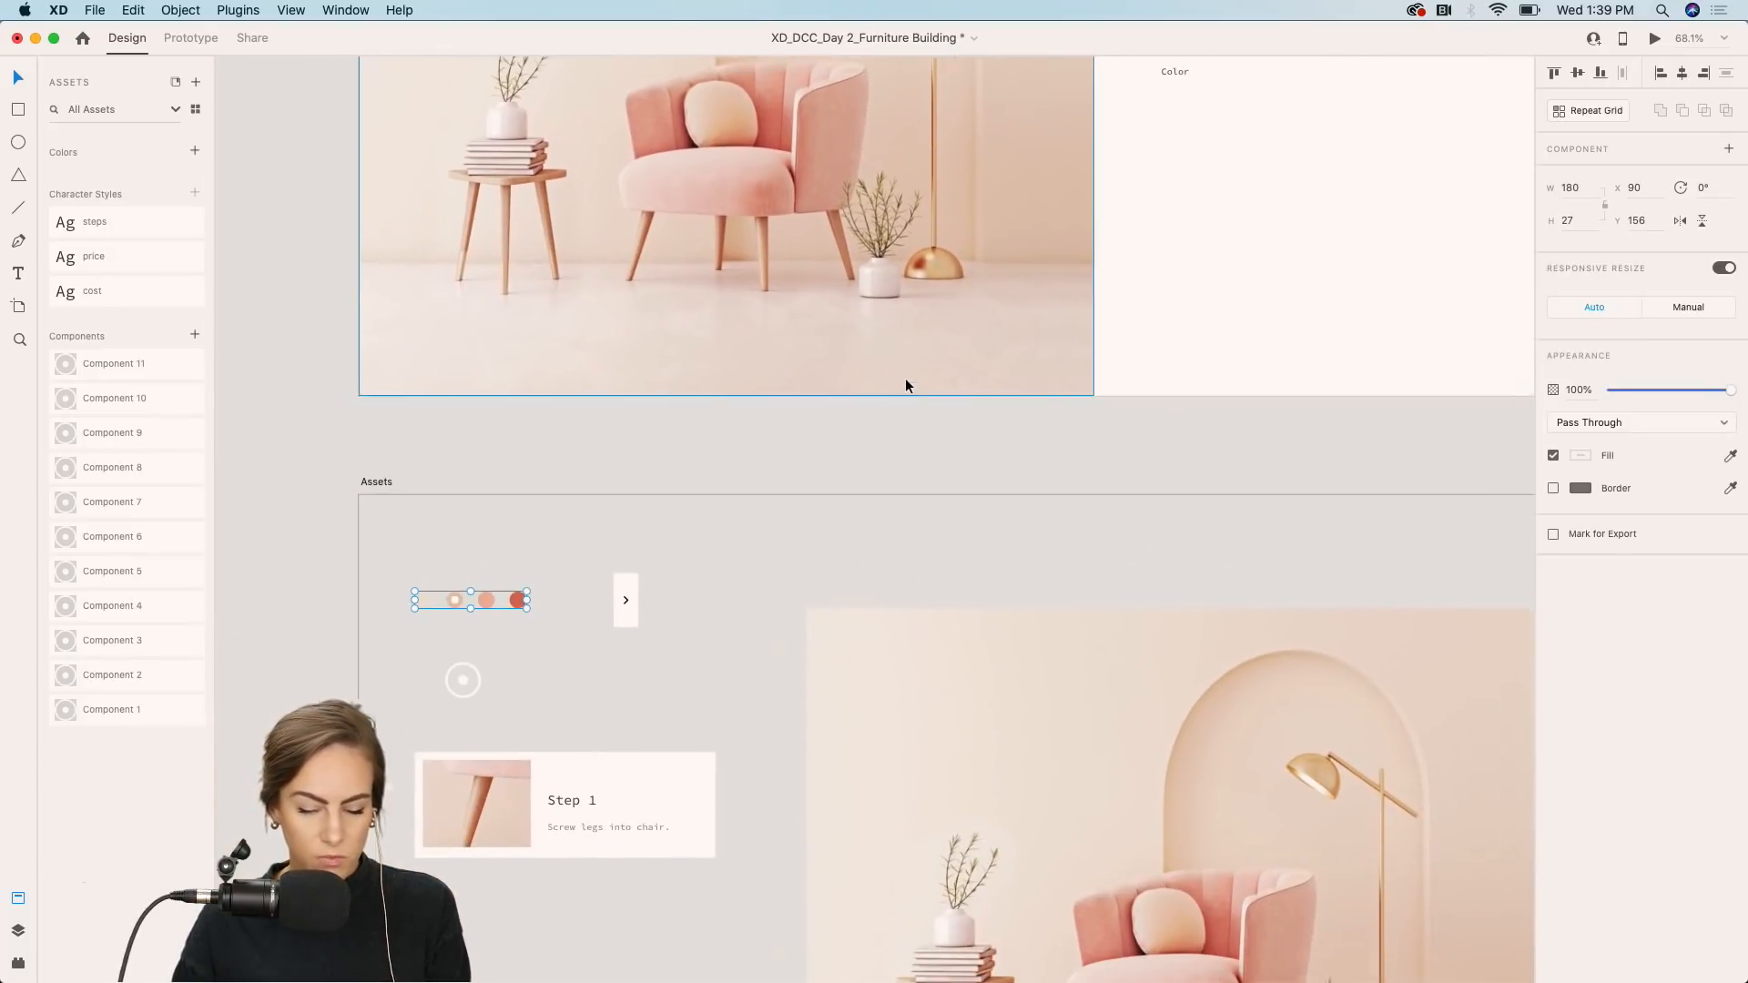
pyautogui.scroll(-5, 905, 379)
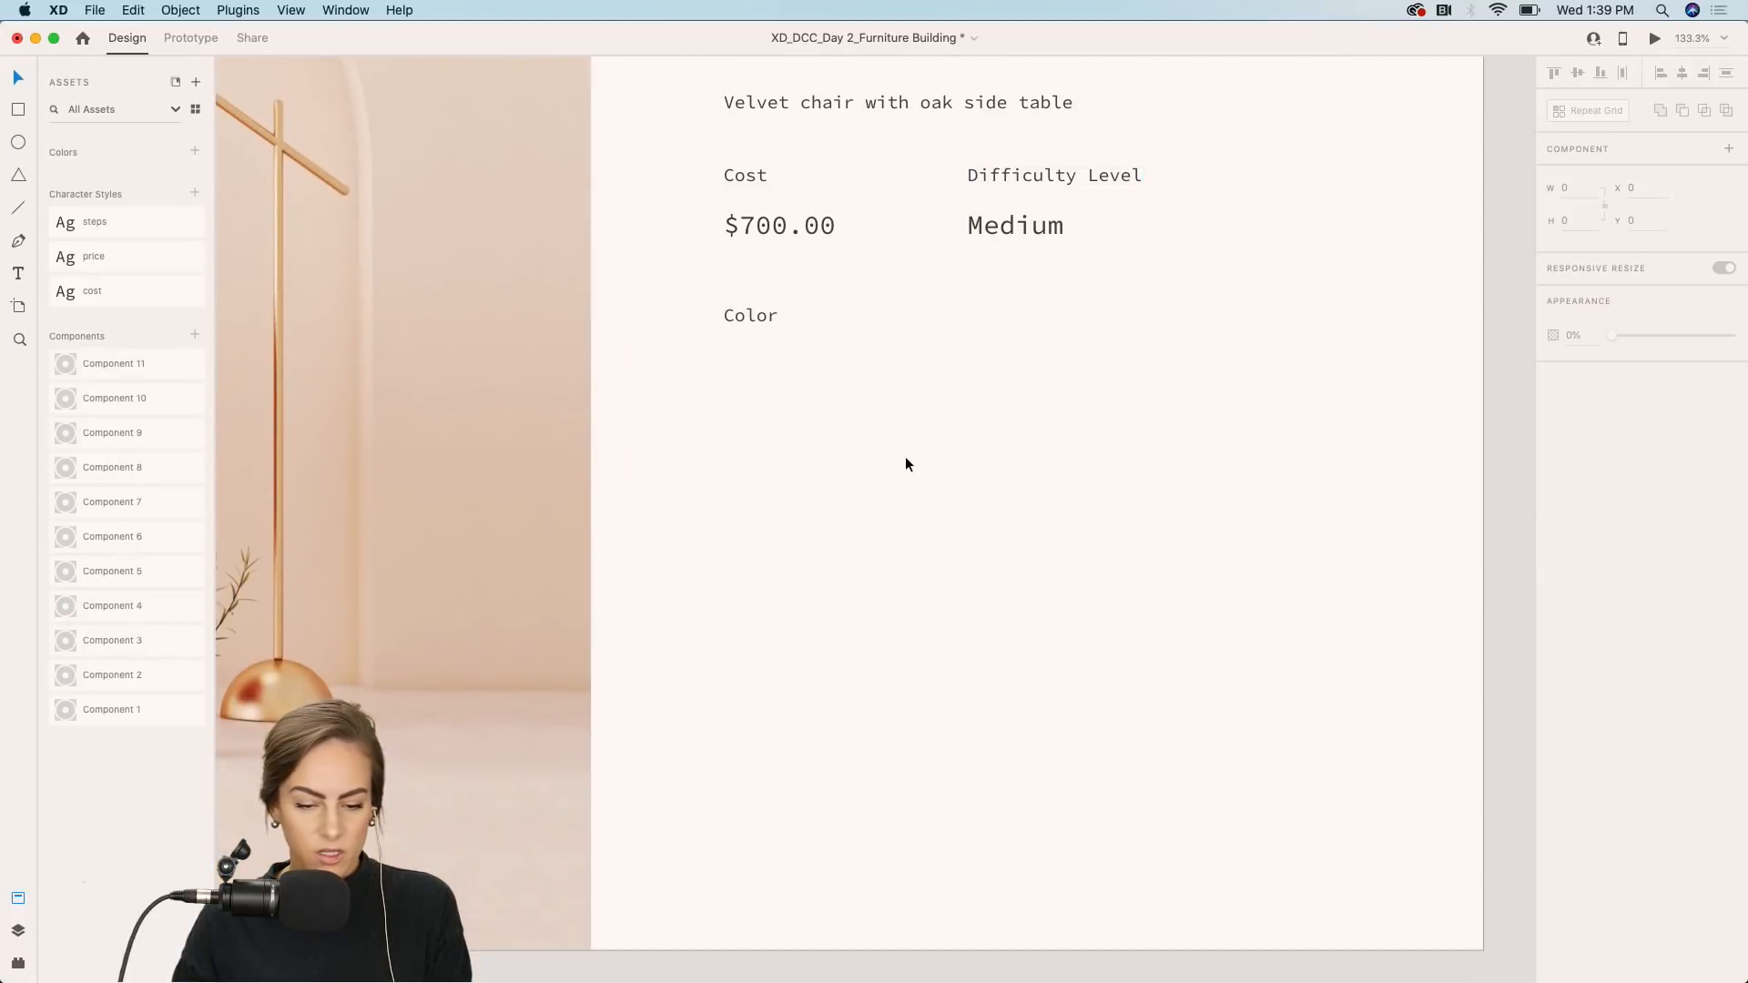
pyautogui.press('super+v')
pyautogui.moveTo(867, 499); pyautogui.dragTo(947, 310)
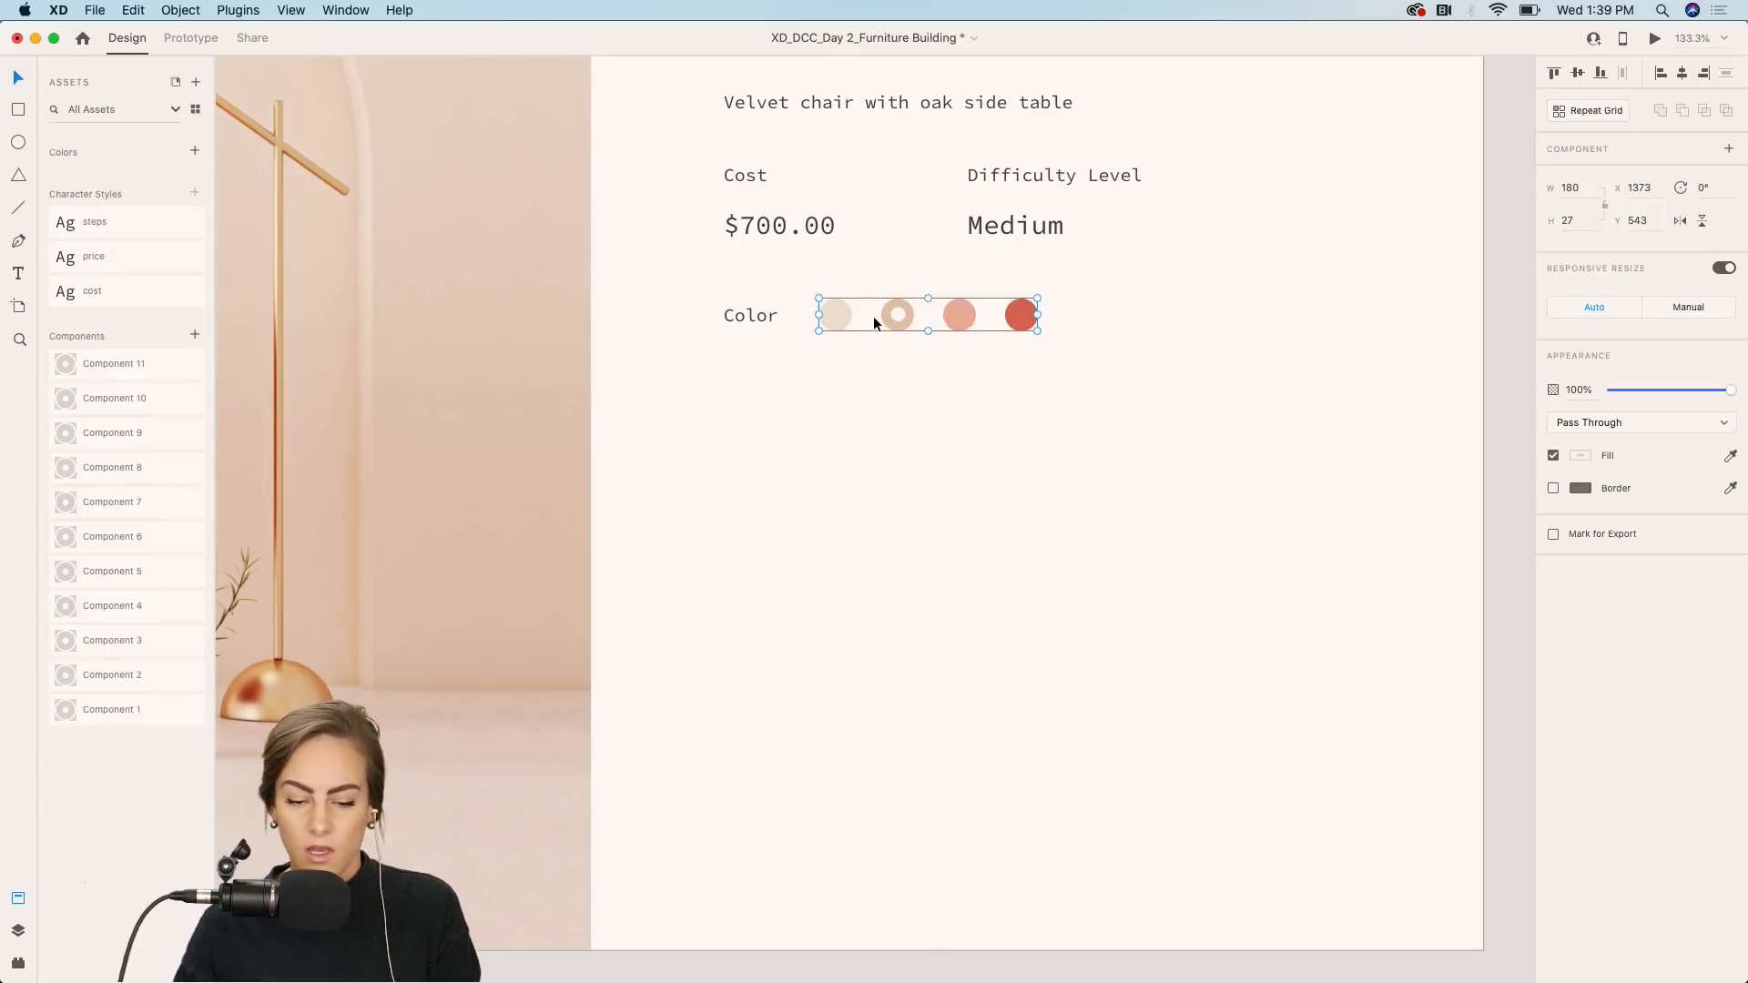
# Duplicate the Color label below the swatches and change the copy's text to Constructions Steps.
pyautogui.scroll(-5, 908, 550)
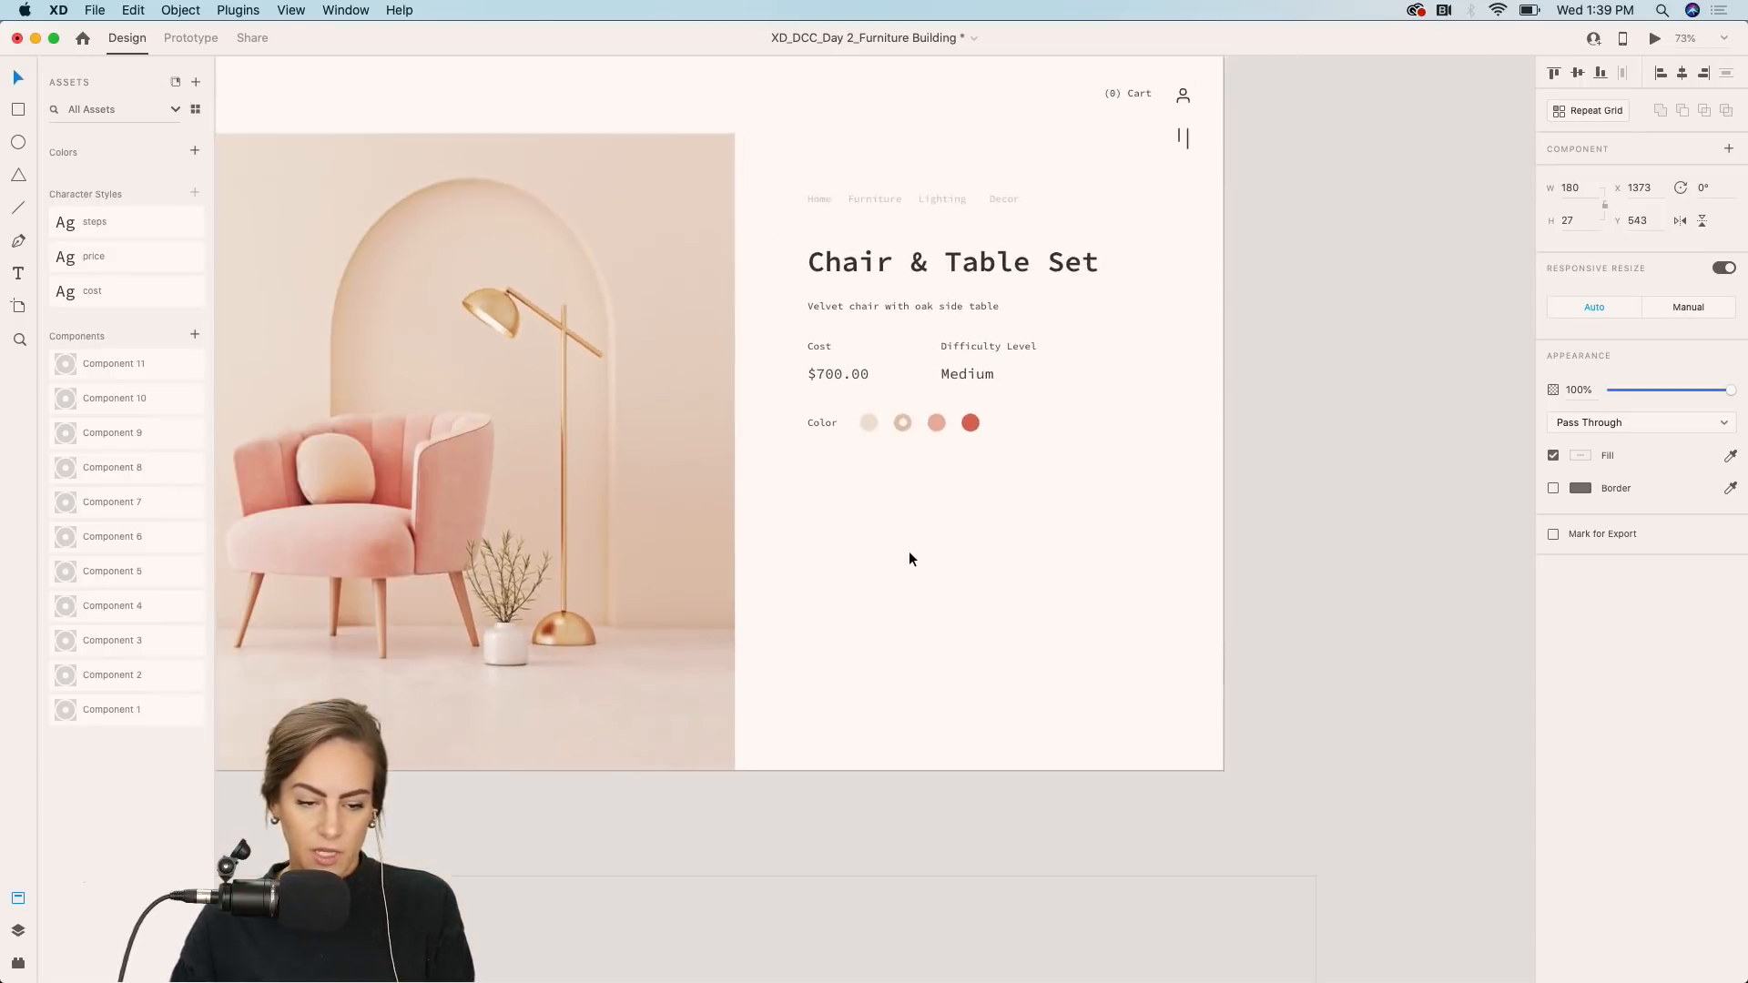
pyautogui.scroll(4, 1036, 439)
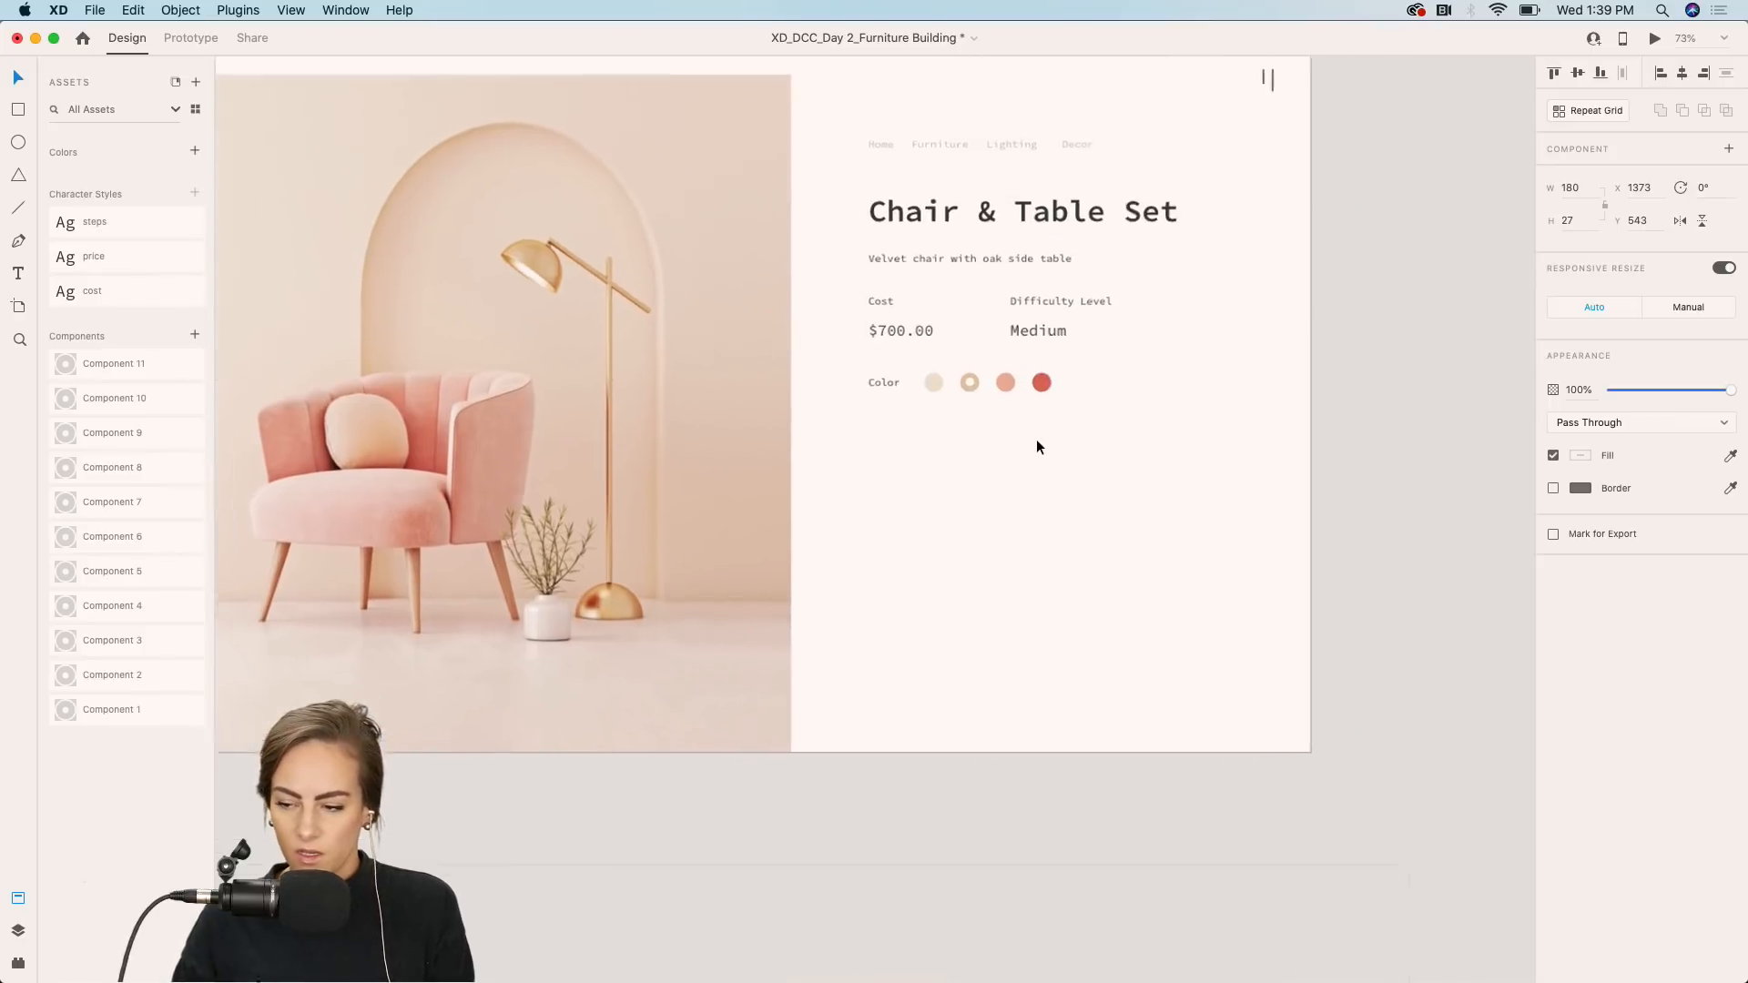
pyautogui.click(854, 371)
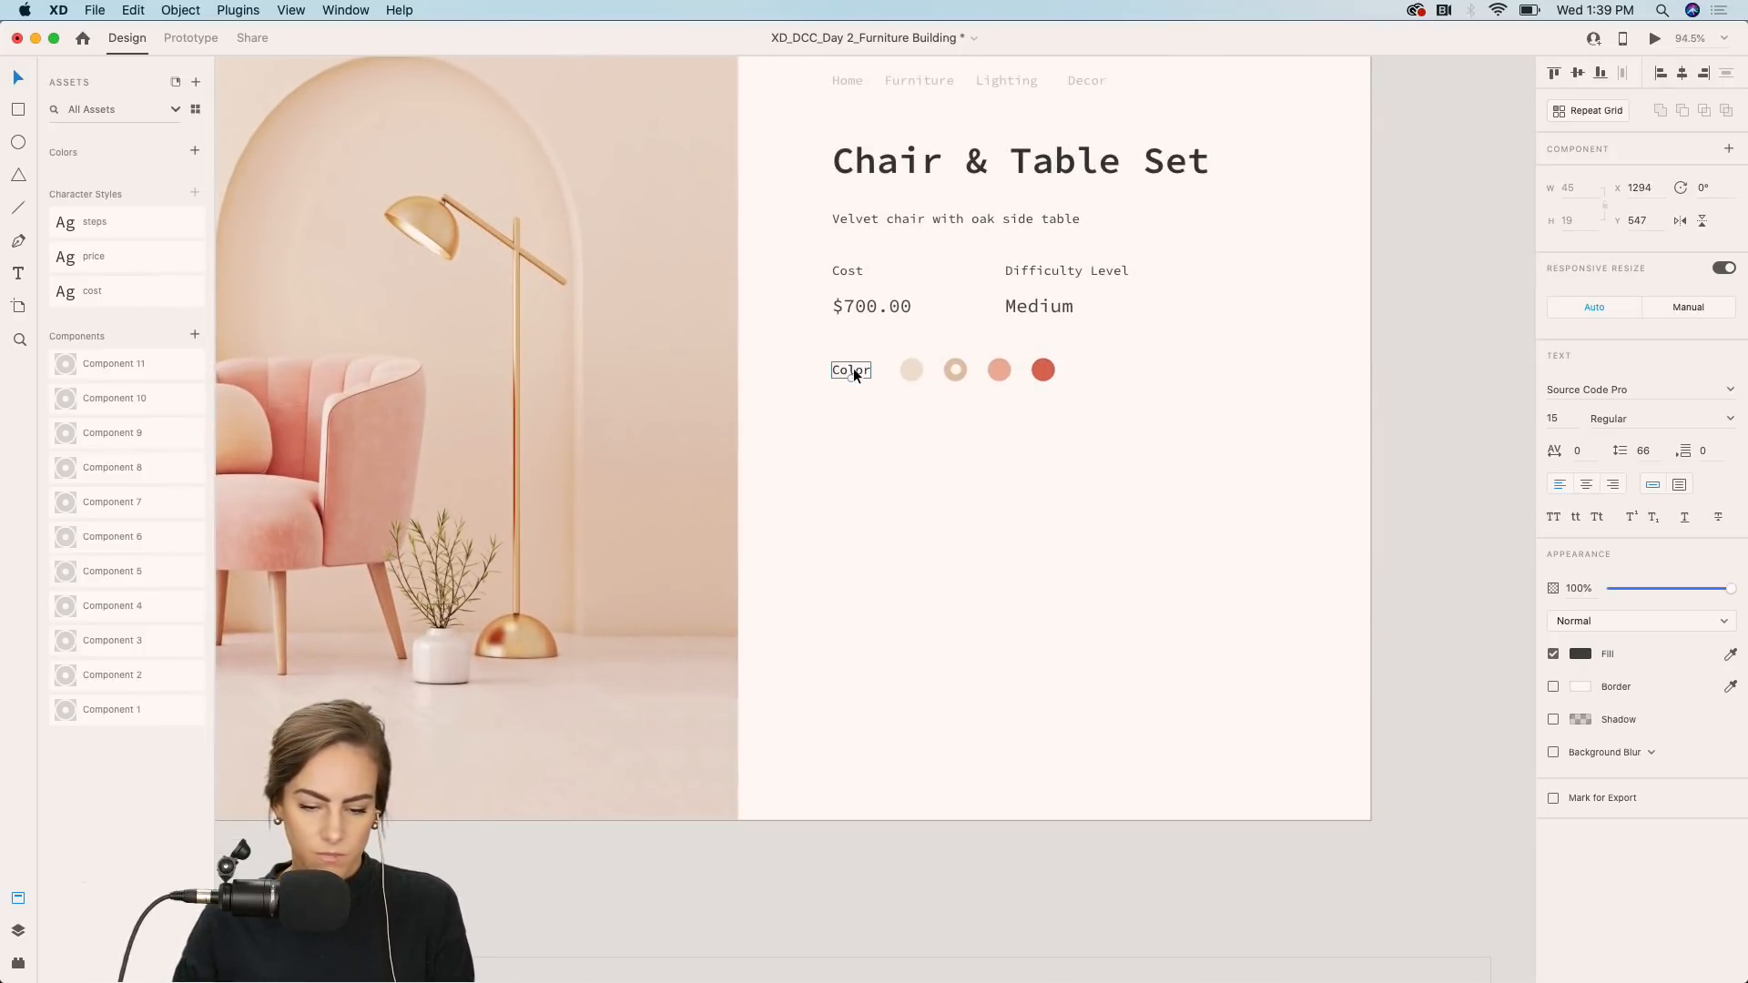
pyautogui.moveTo(854, 368); pyautogui.dragTo(854, 435)
pyautogui.doubleClick(854, 435)
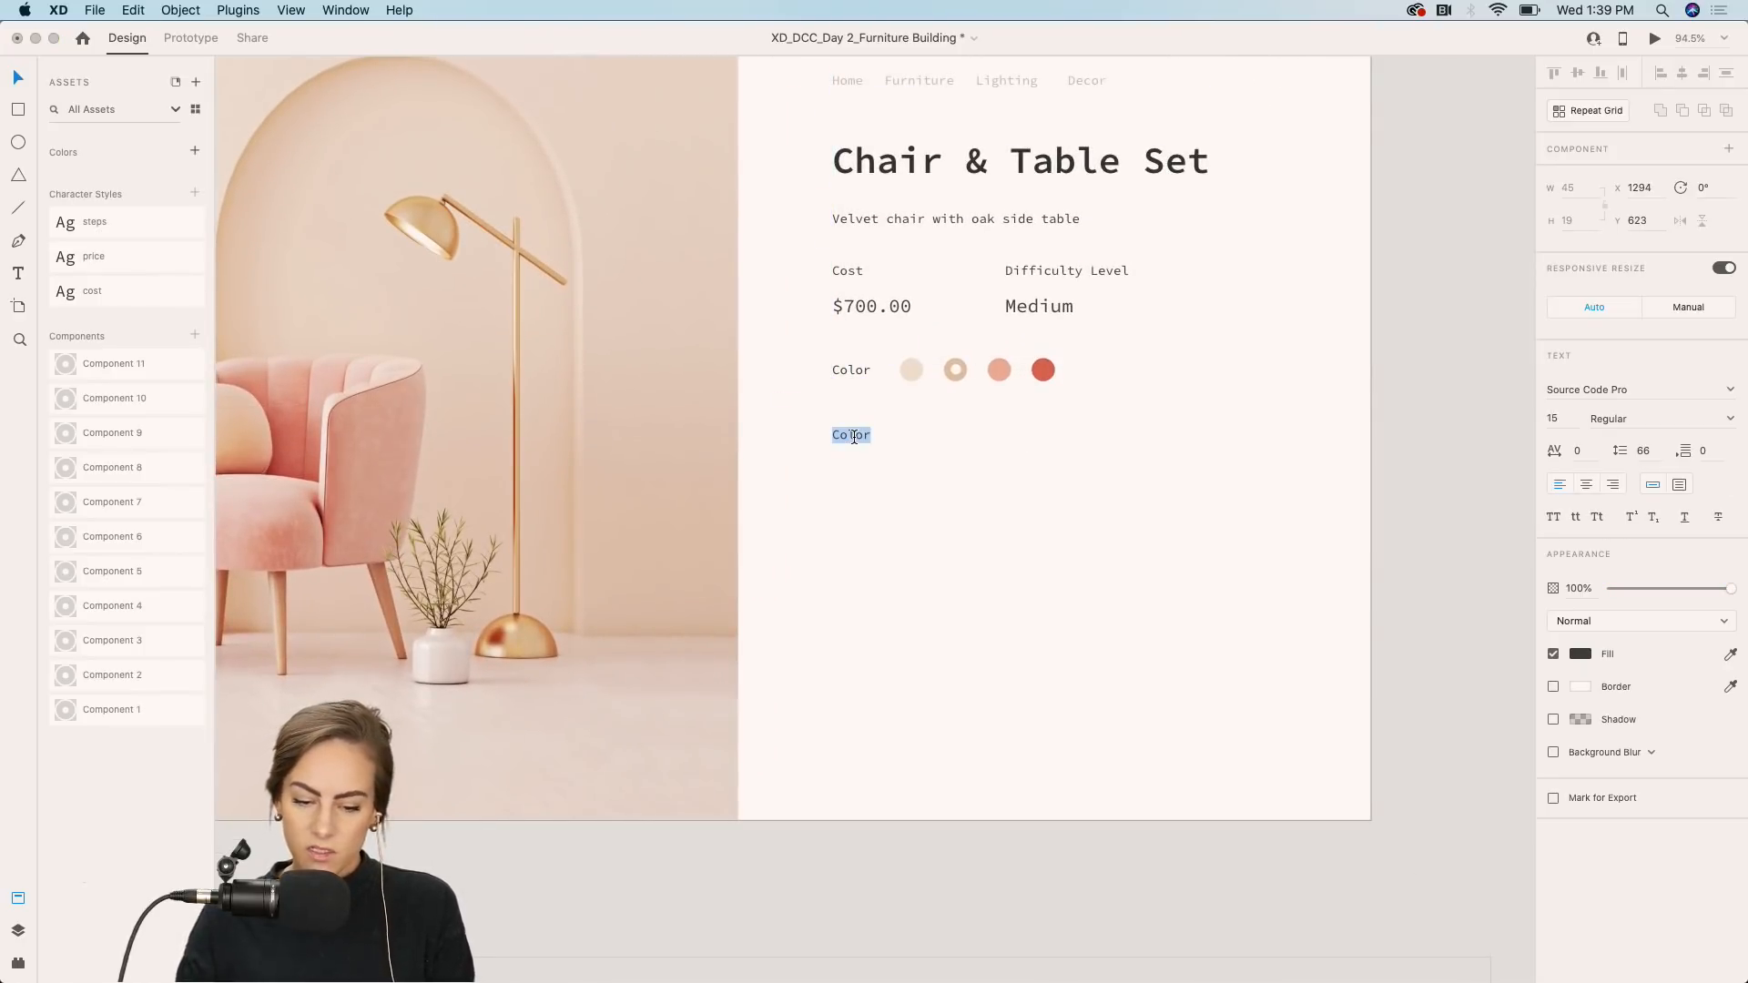
pyautogui.write('Constr')
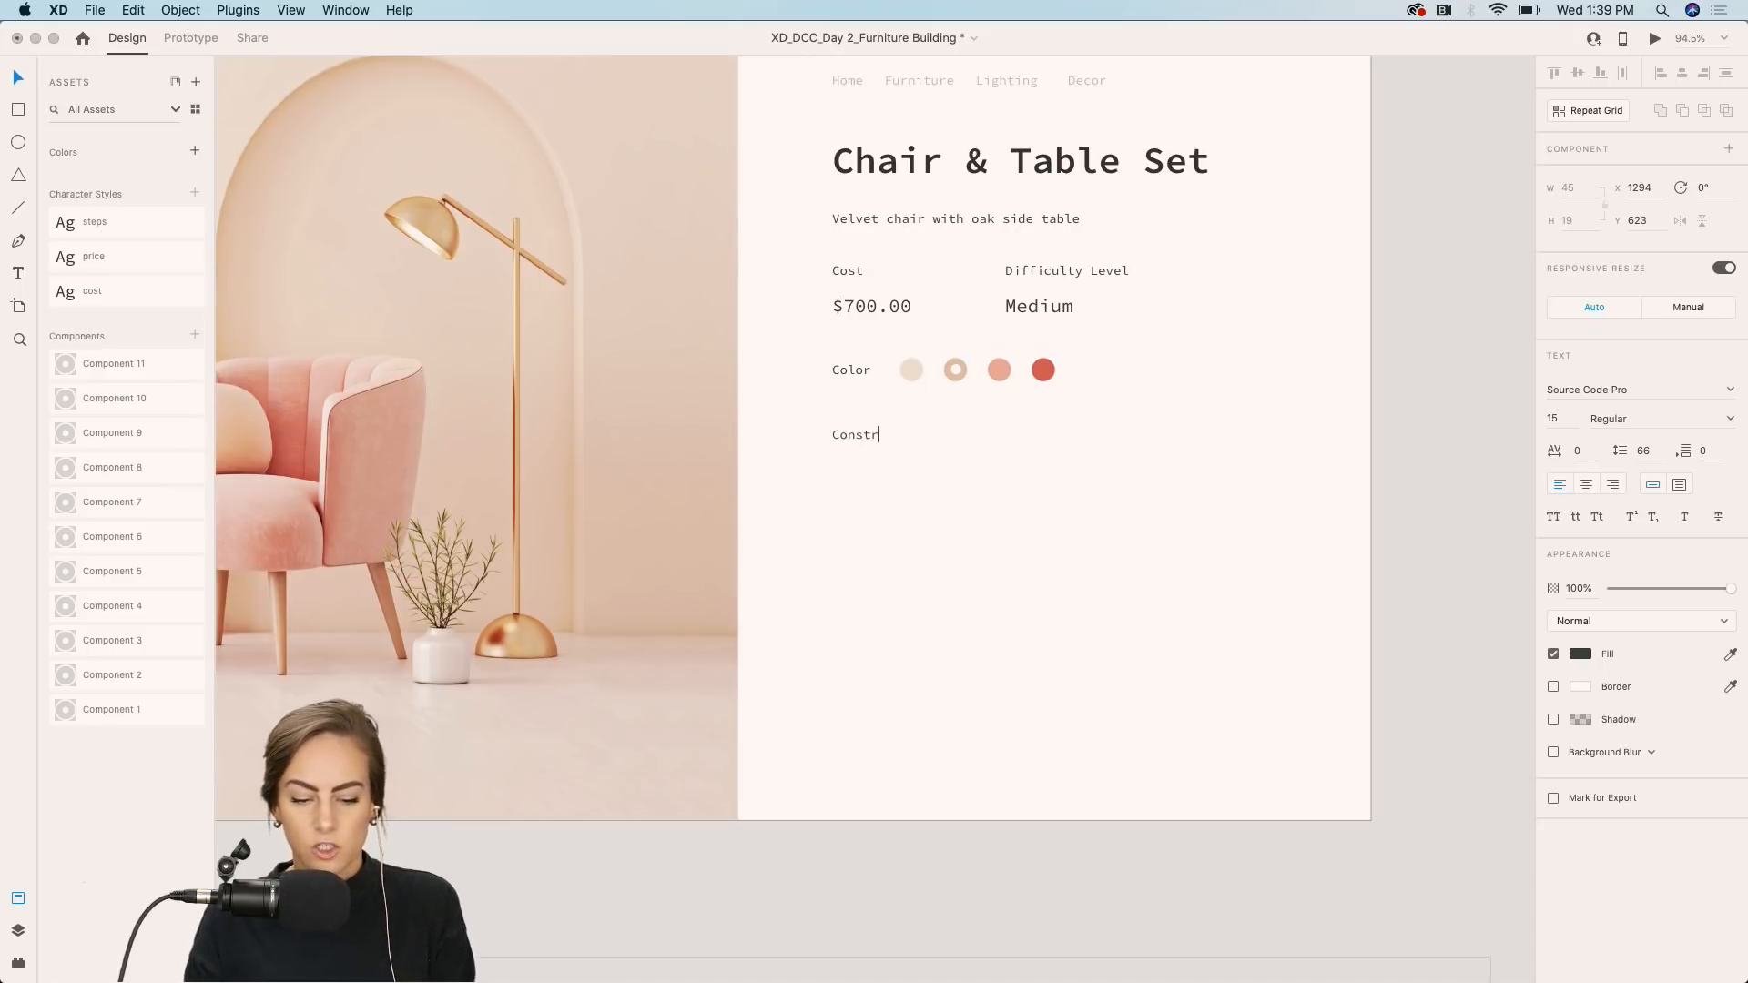
pyautogui.write('uctions Ste')
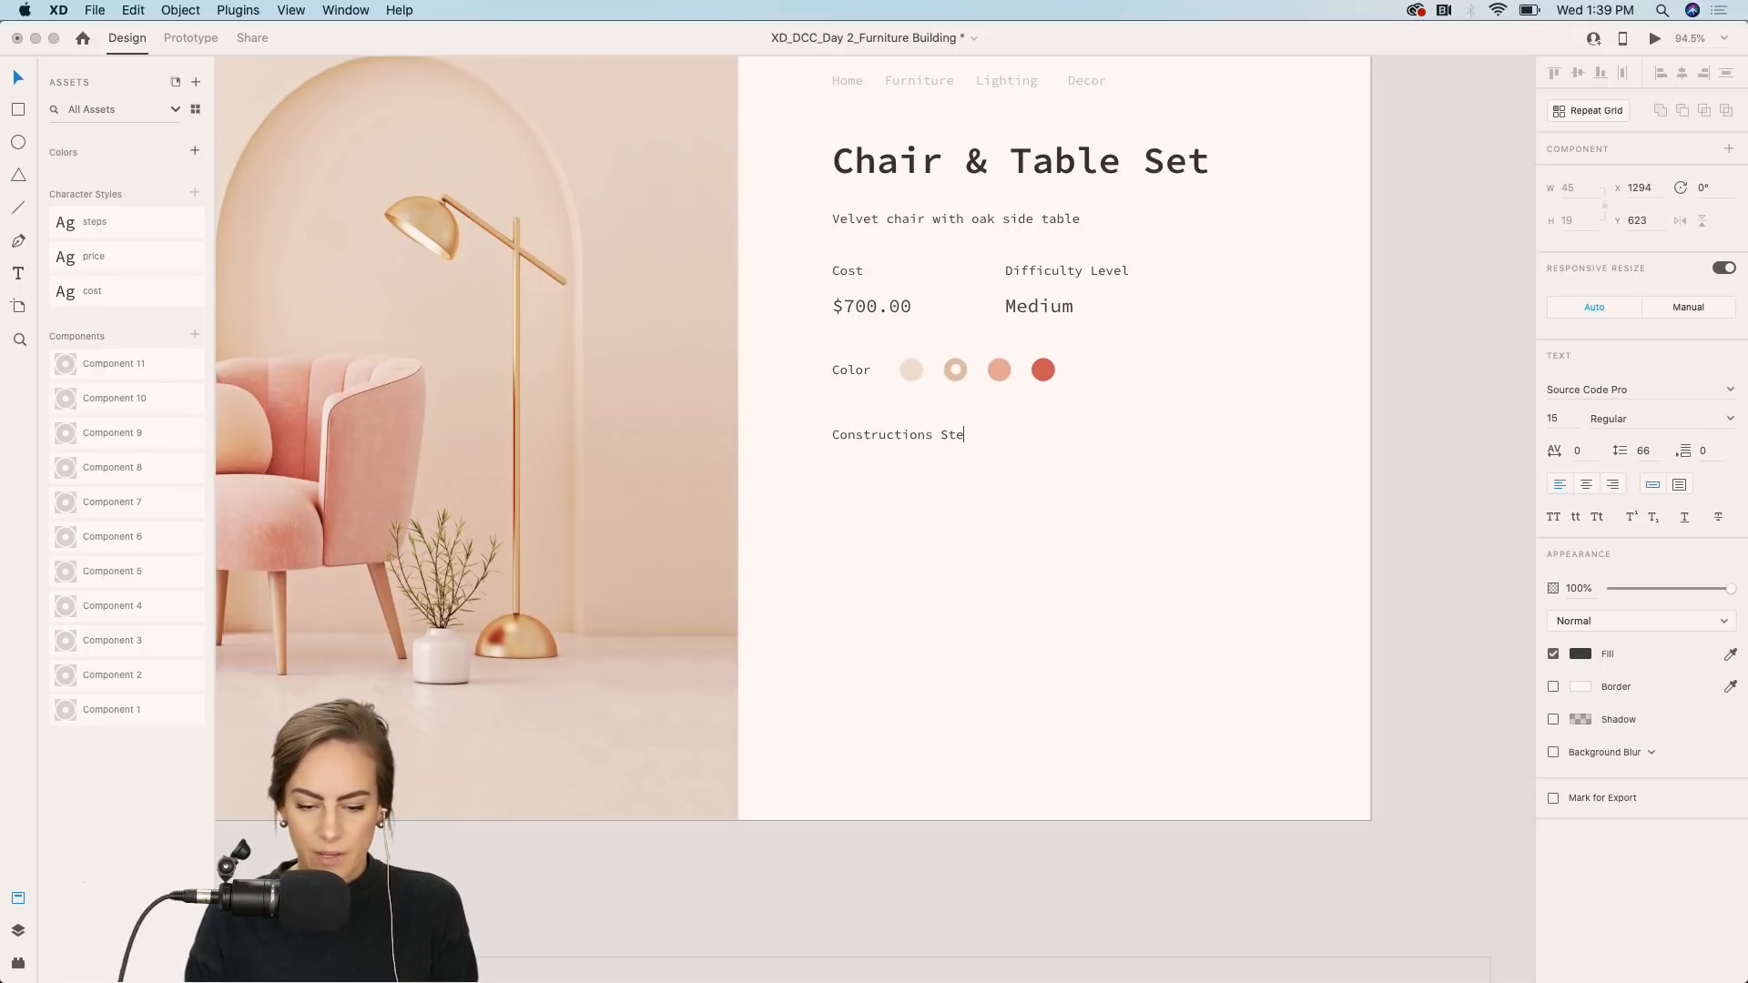
pyautogui.write('ps')
pyautogui.press('Escape')
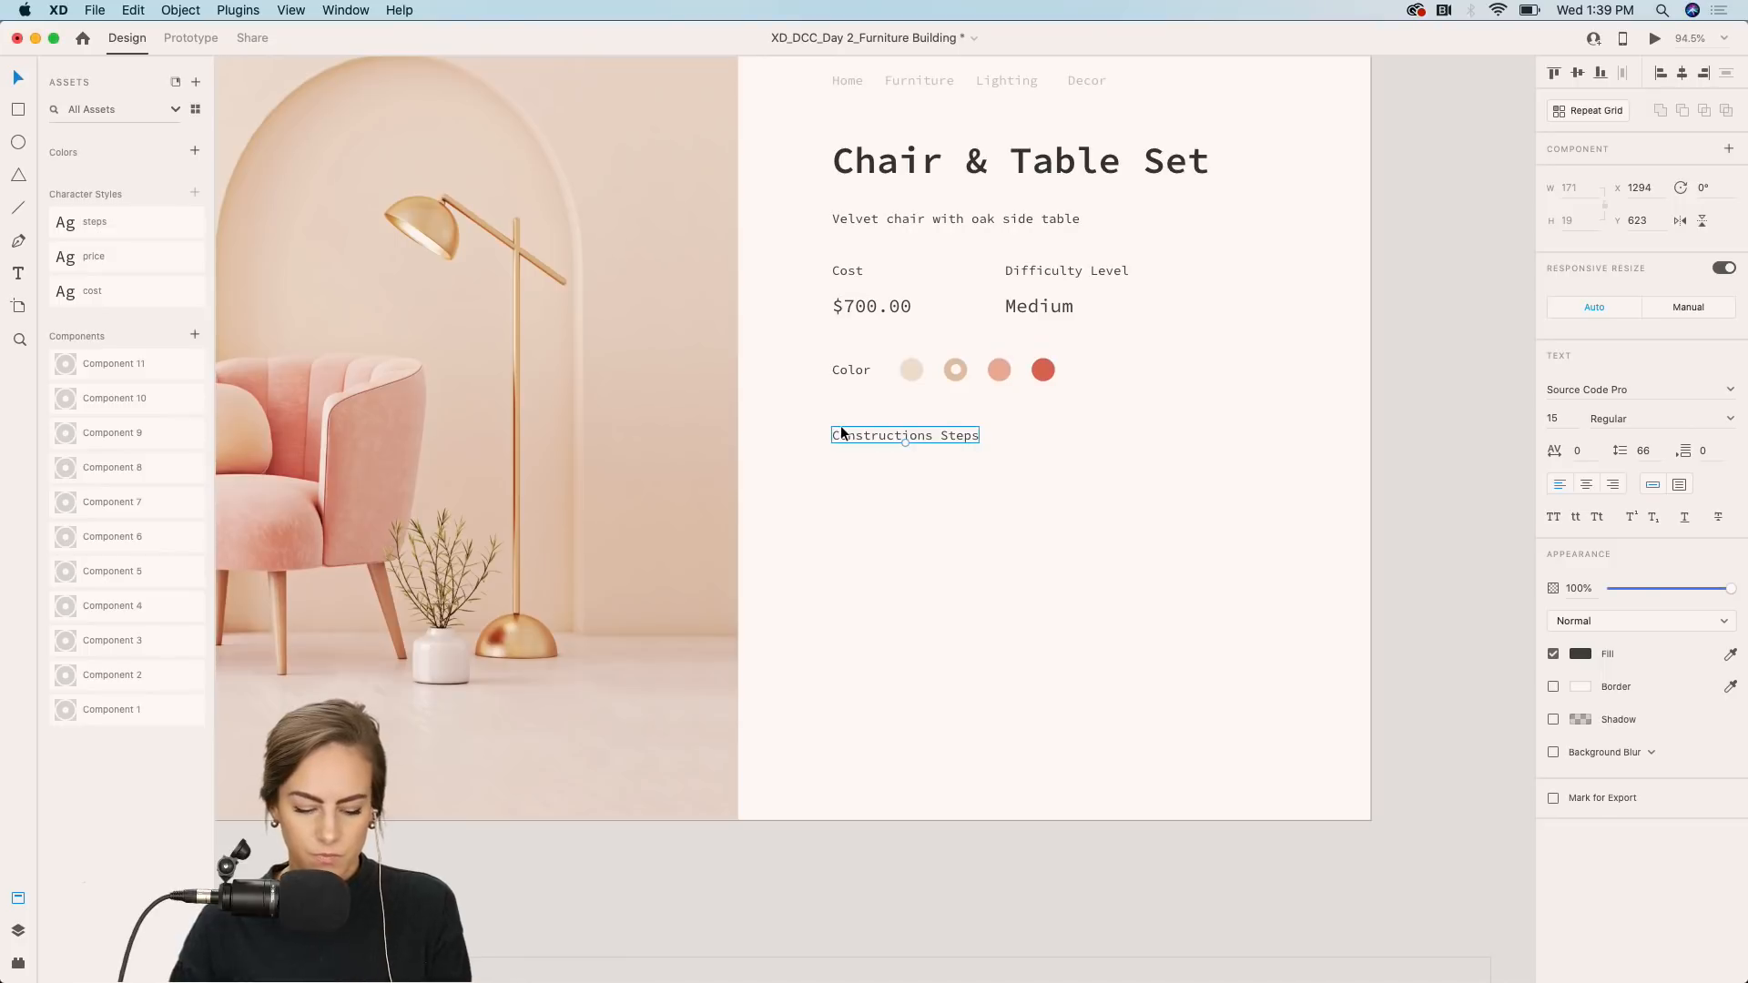
# Duplicate the Constructions Steps heading, move the copy just below it, and enlarge it into a text area about 397 × 296.
pyautogui.press('super+d')
pyautogui.moveTo(843, 436); pyautogui.dragTo(843, 471)
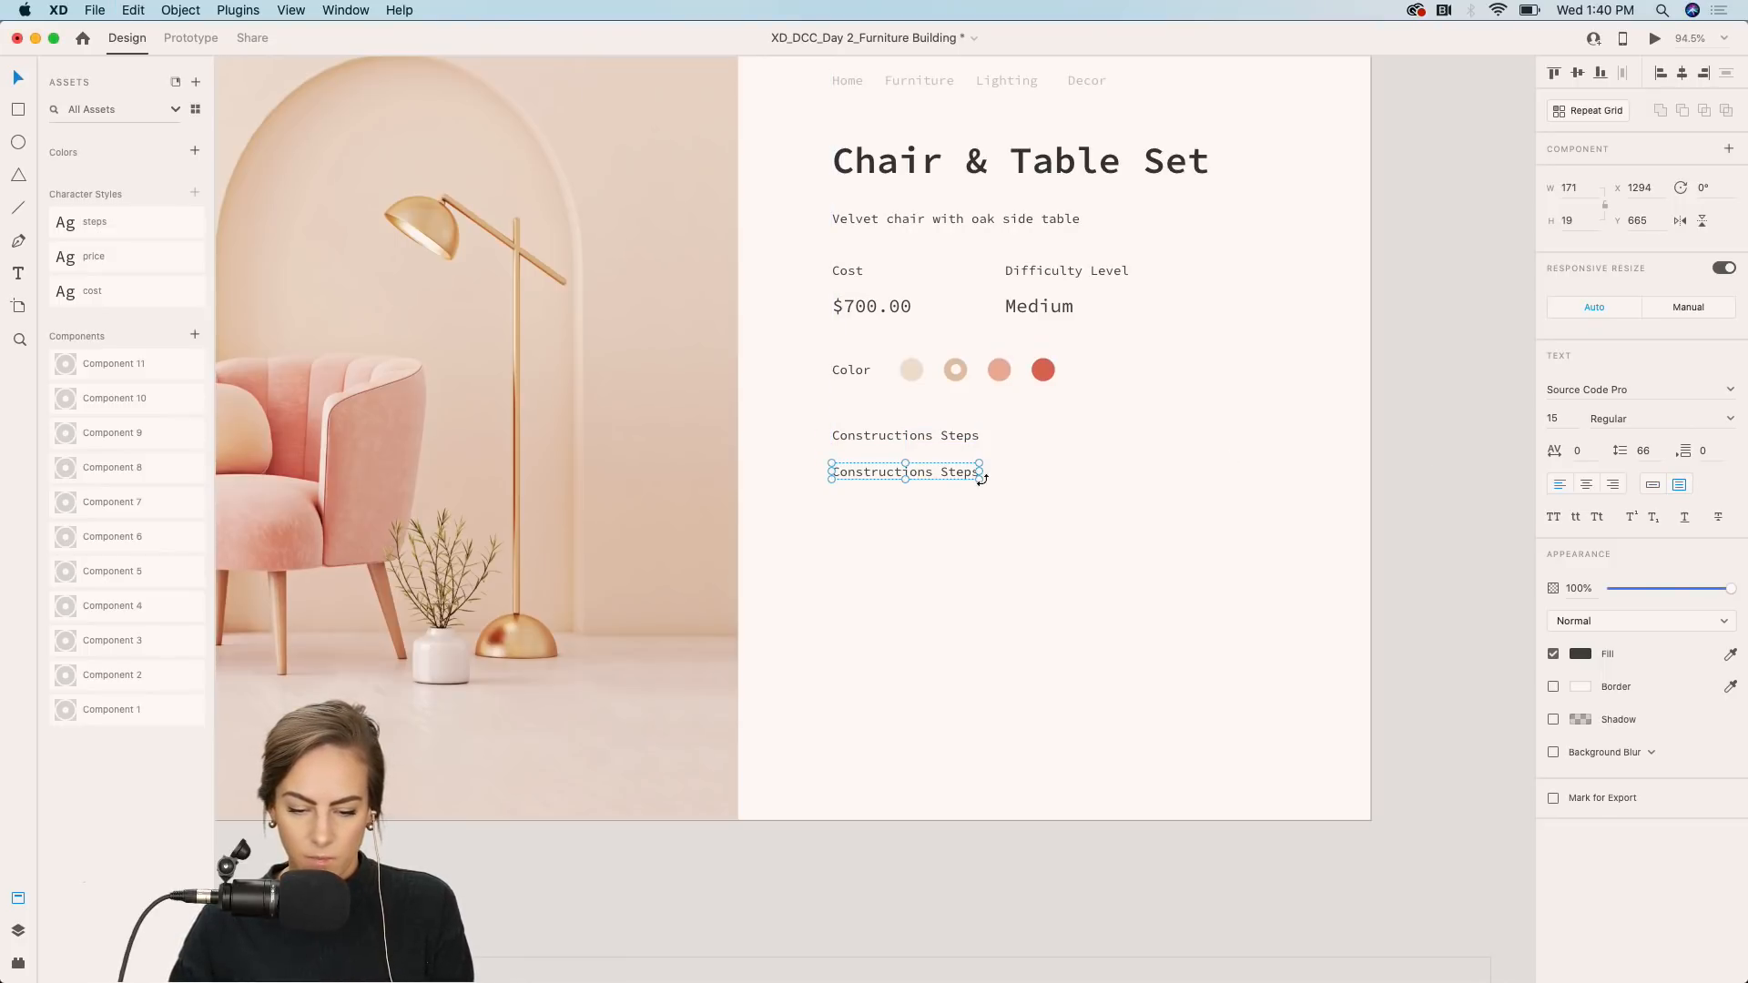
pyautogui.moveTo(980, 479); pyautogui.dragTo(1174, 718)
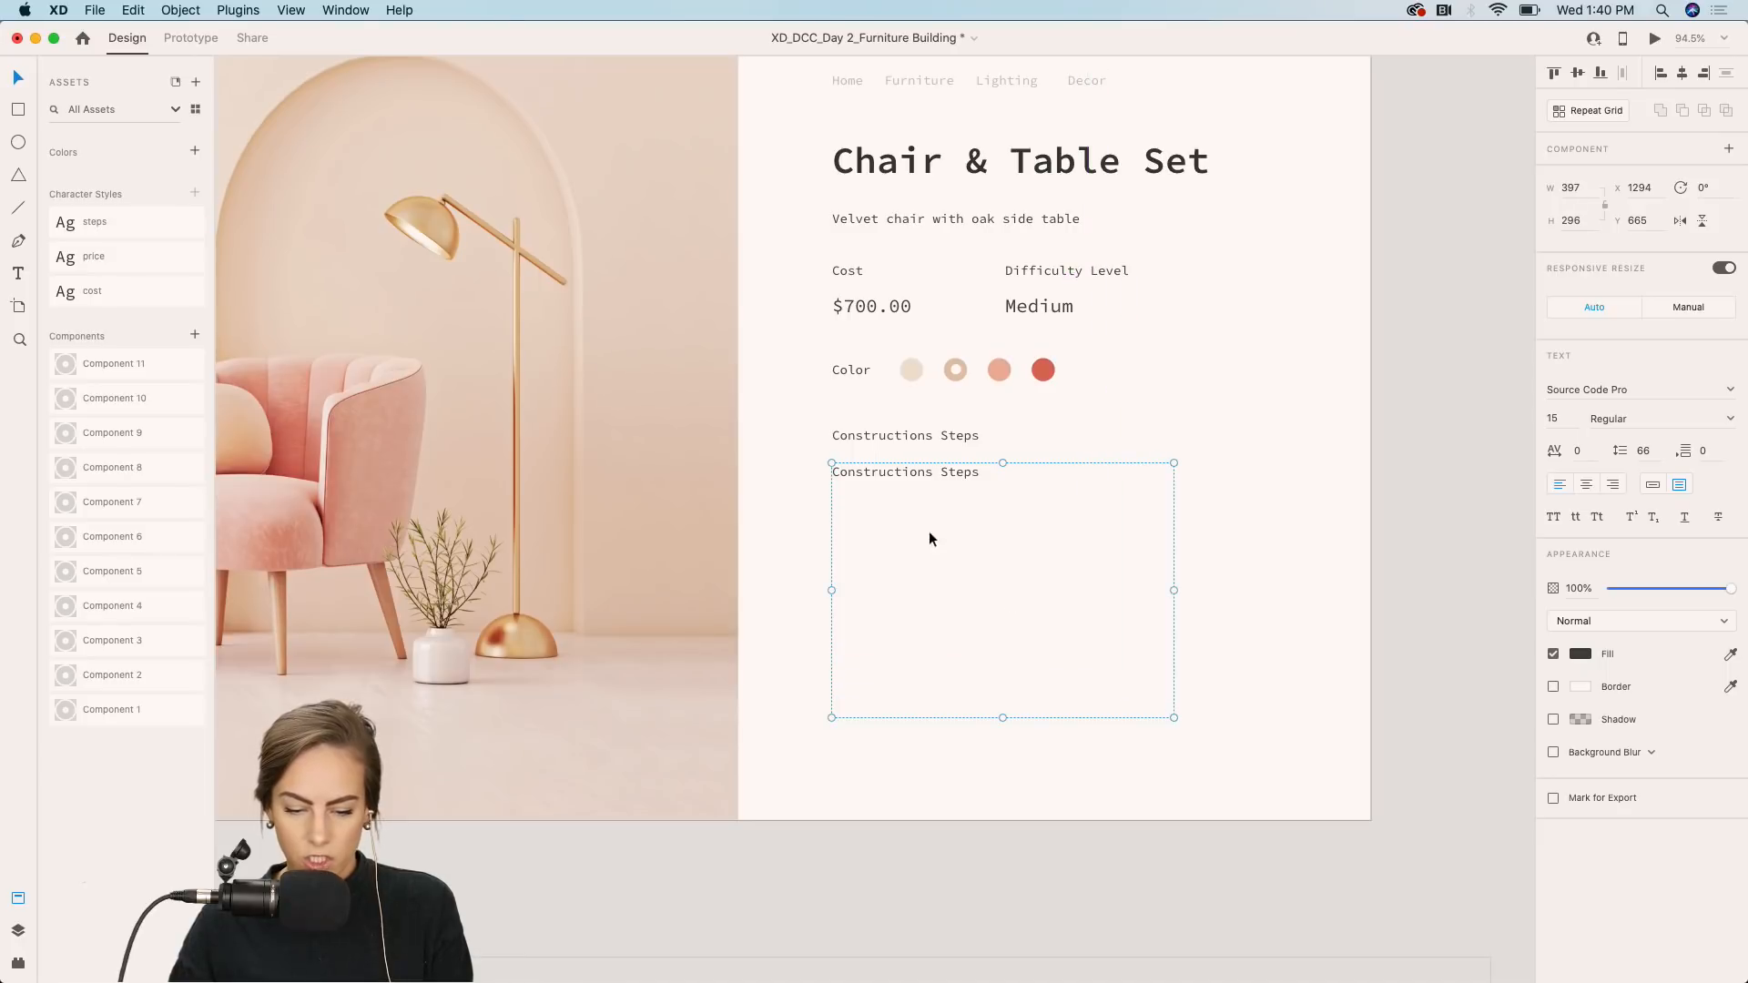
pyautogui.doubleClick(877, 472)
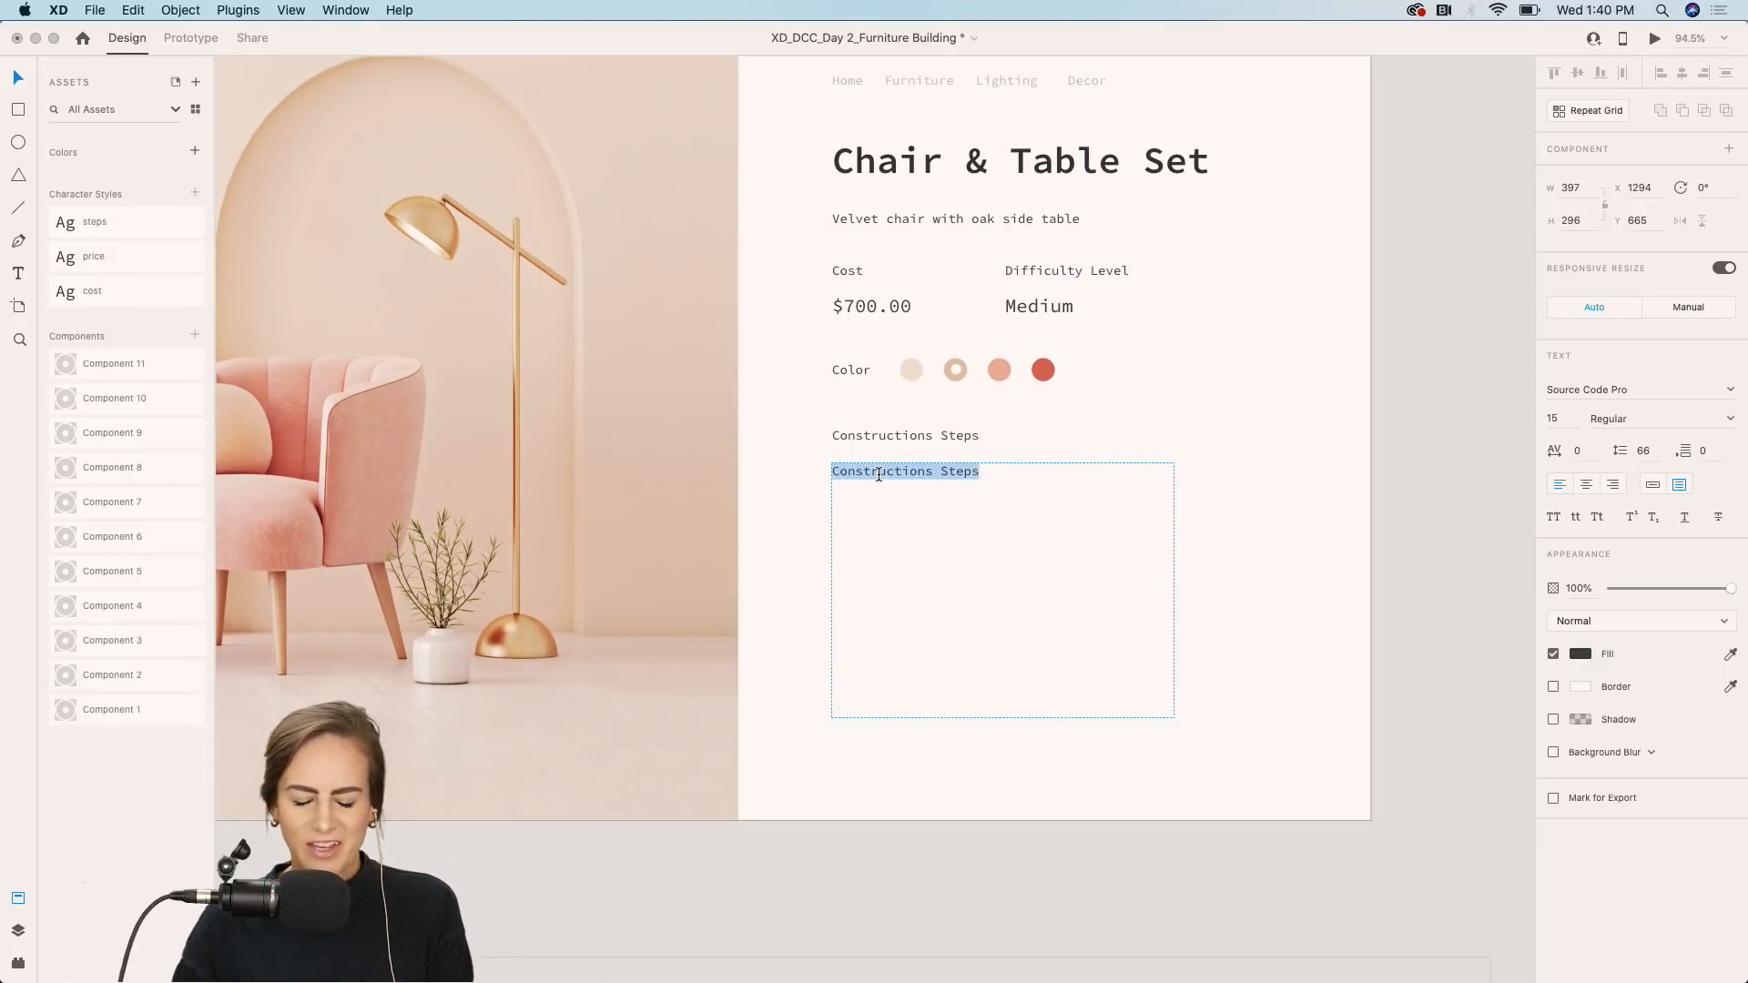
pyautogui.press('Escape')
# Replace the text area's content with the lines "1. Screw legs into chair" and "2.Screw legs into table top".
pyautogui.hscroll(-4, 783, 567)
pyautogui.scroll(-2, 783, 566)
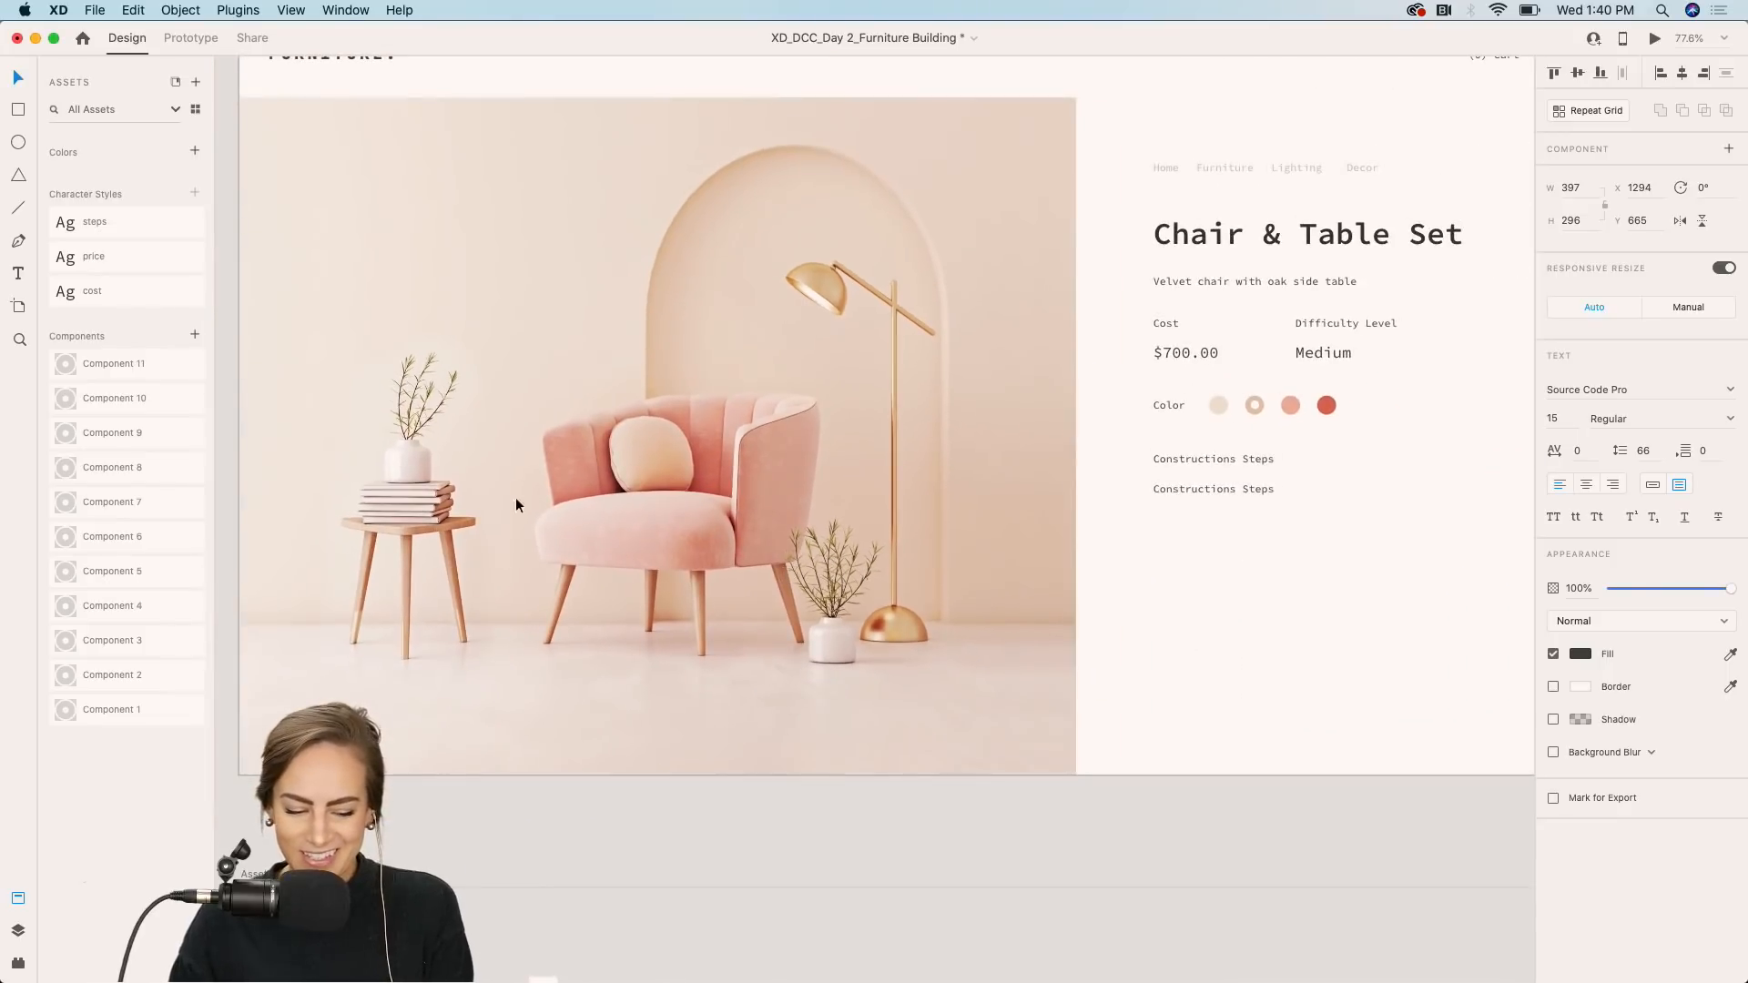
pyautogui.doubleClick(1206, 490)
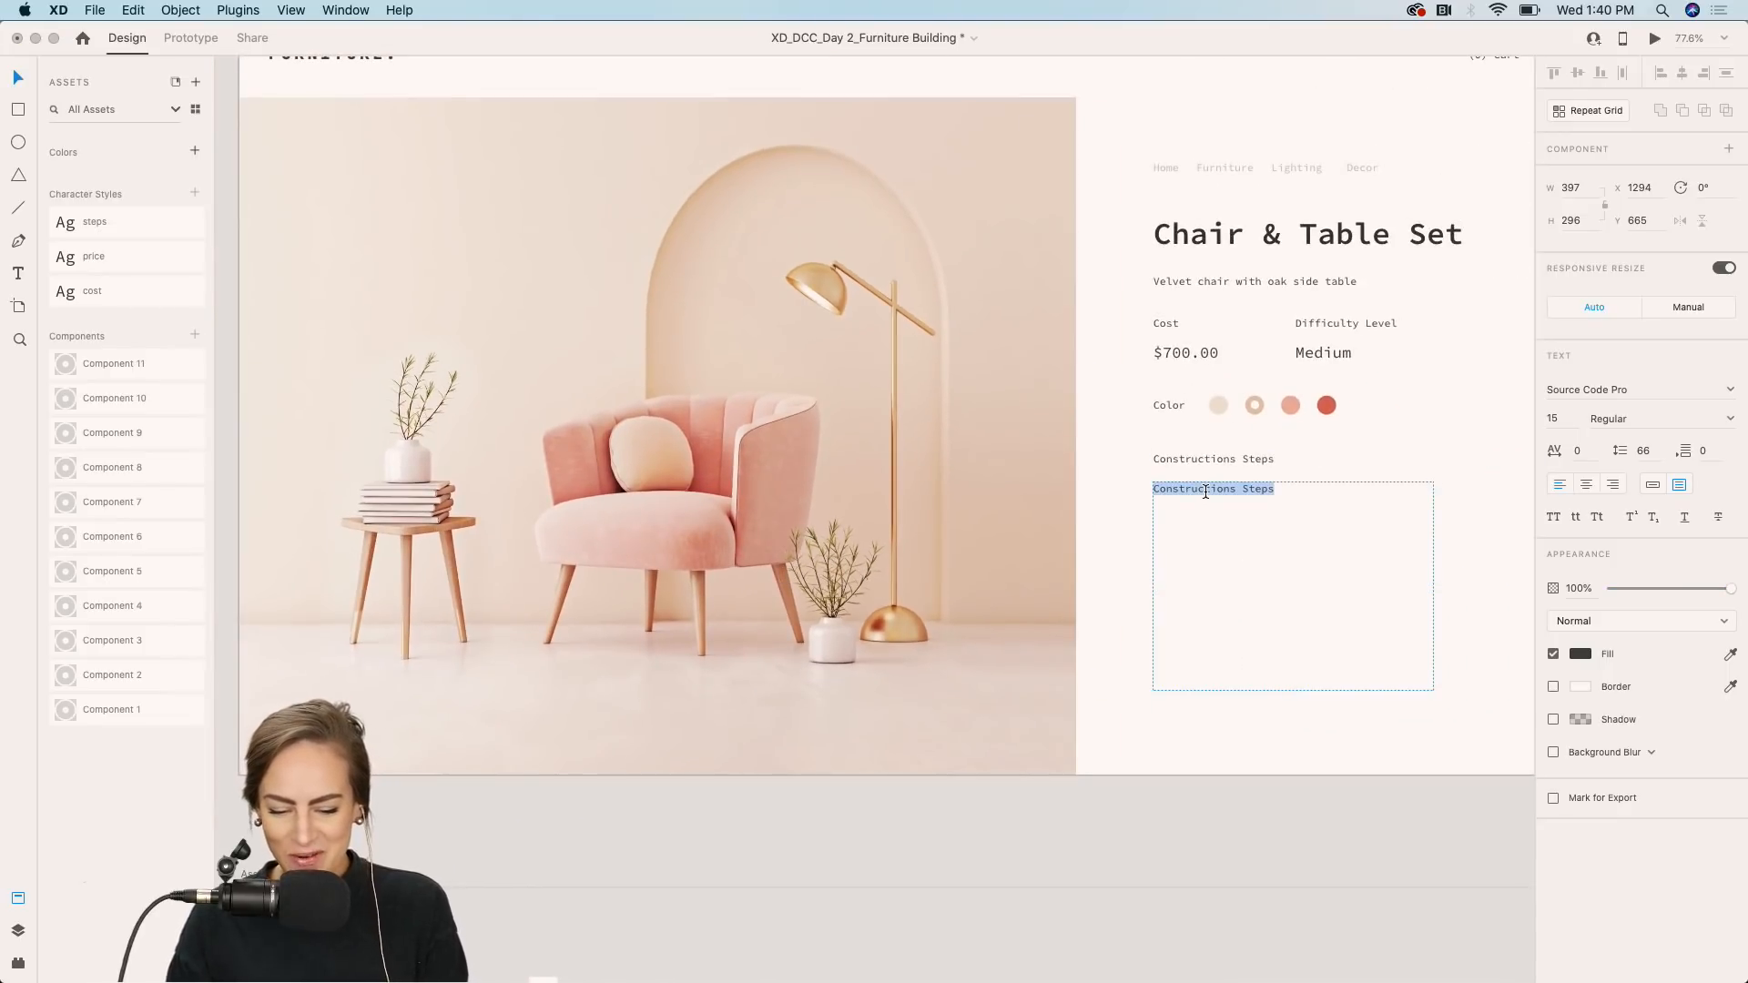
pyautogui.write('1.')
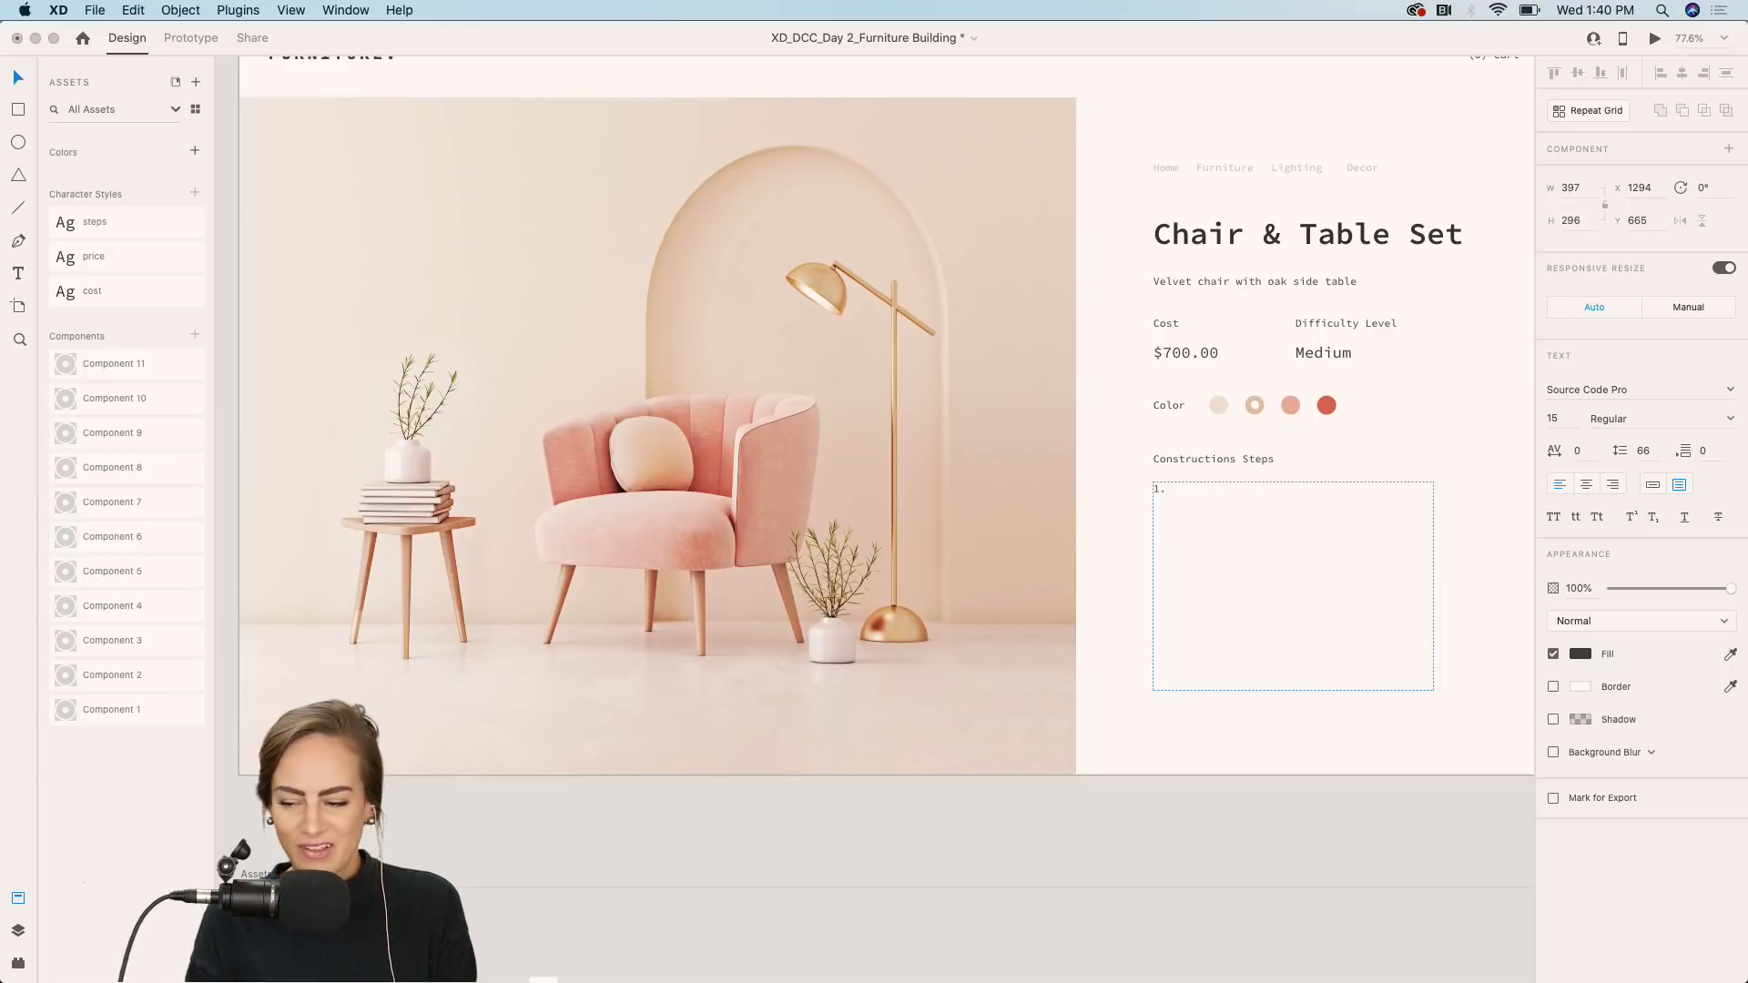
pyautogui.write(' Screw ')
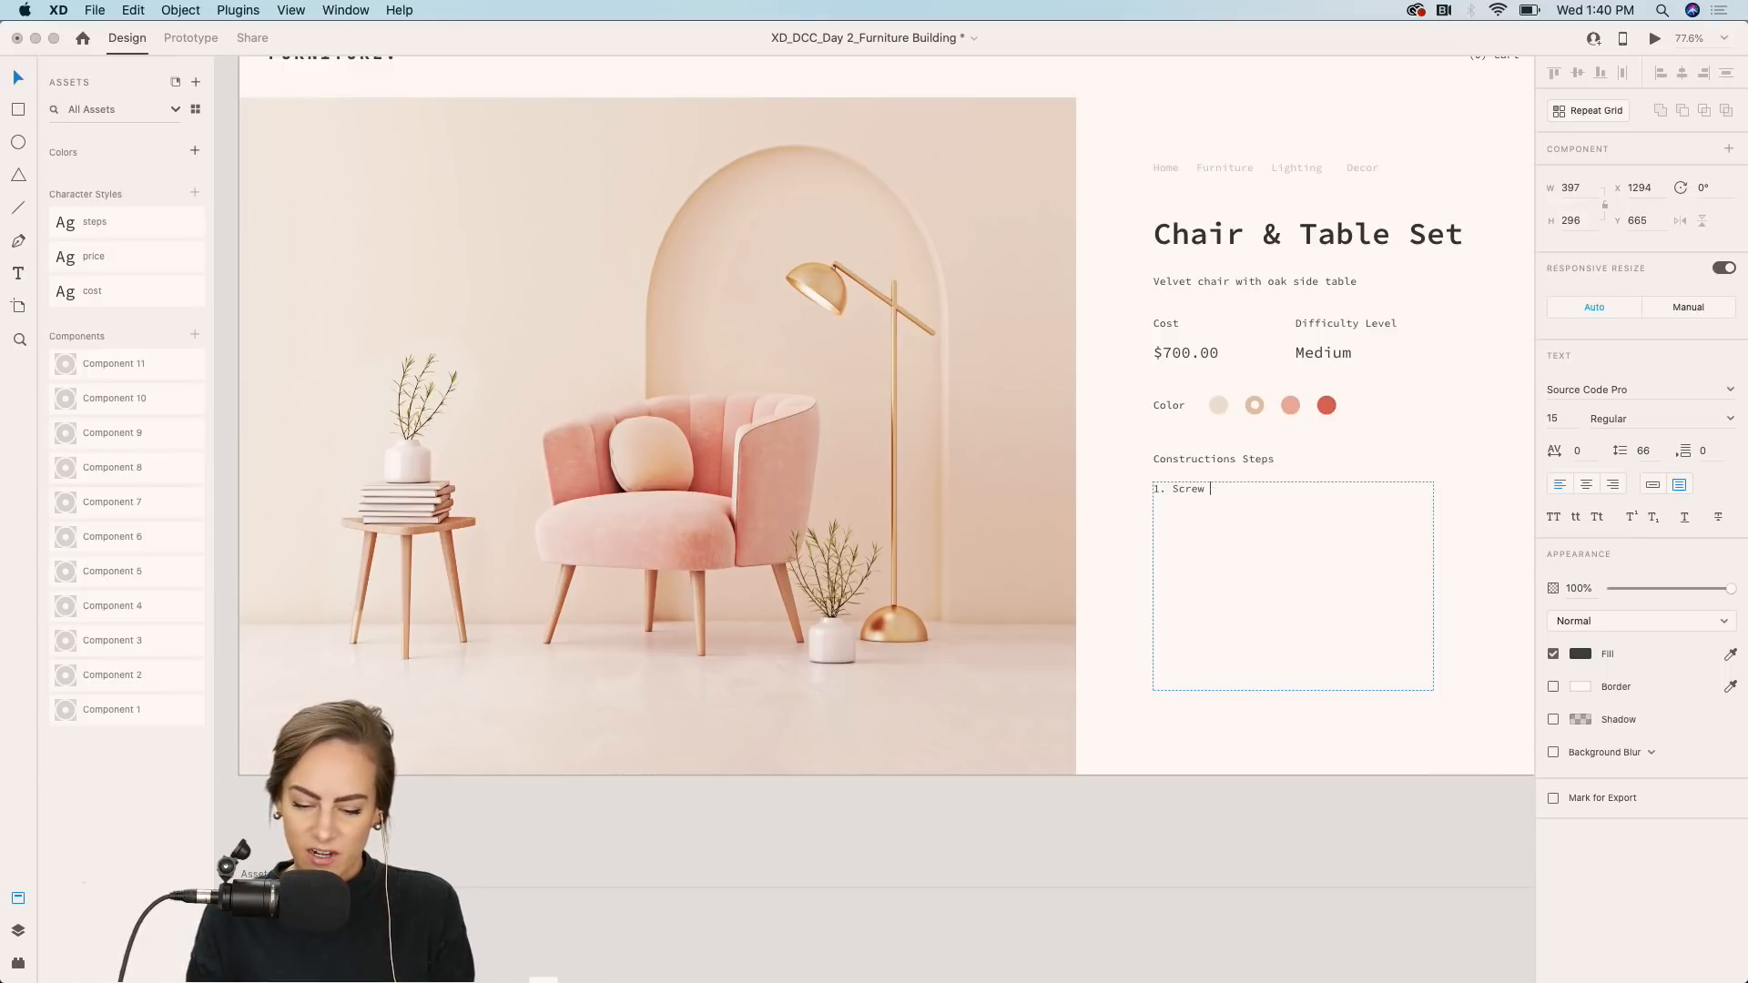
pyautogui.write('legs into c')
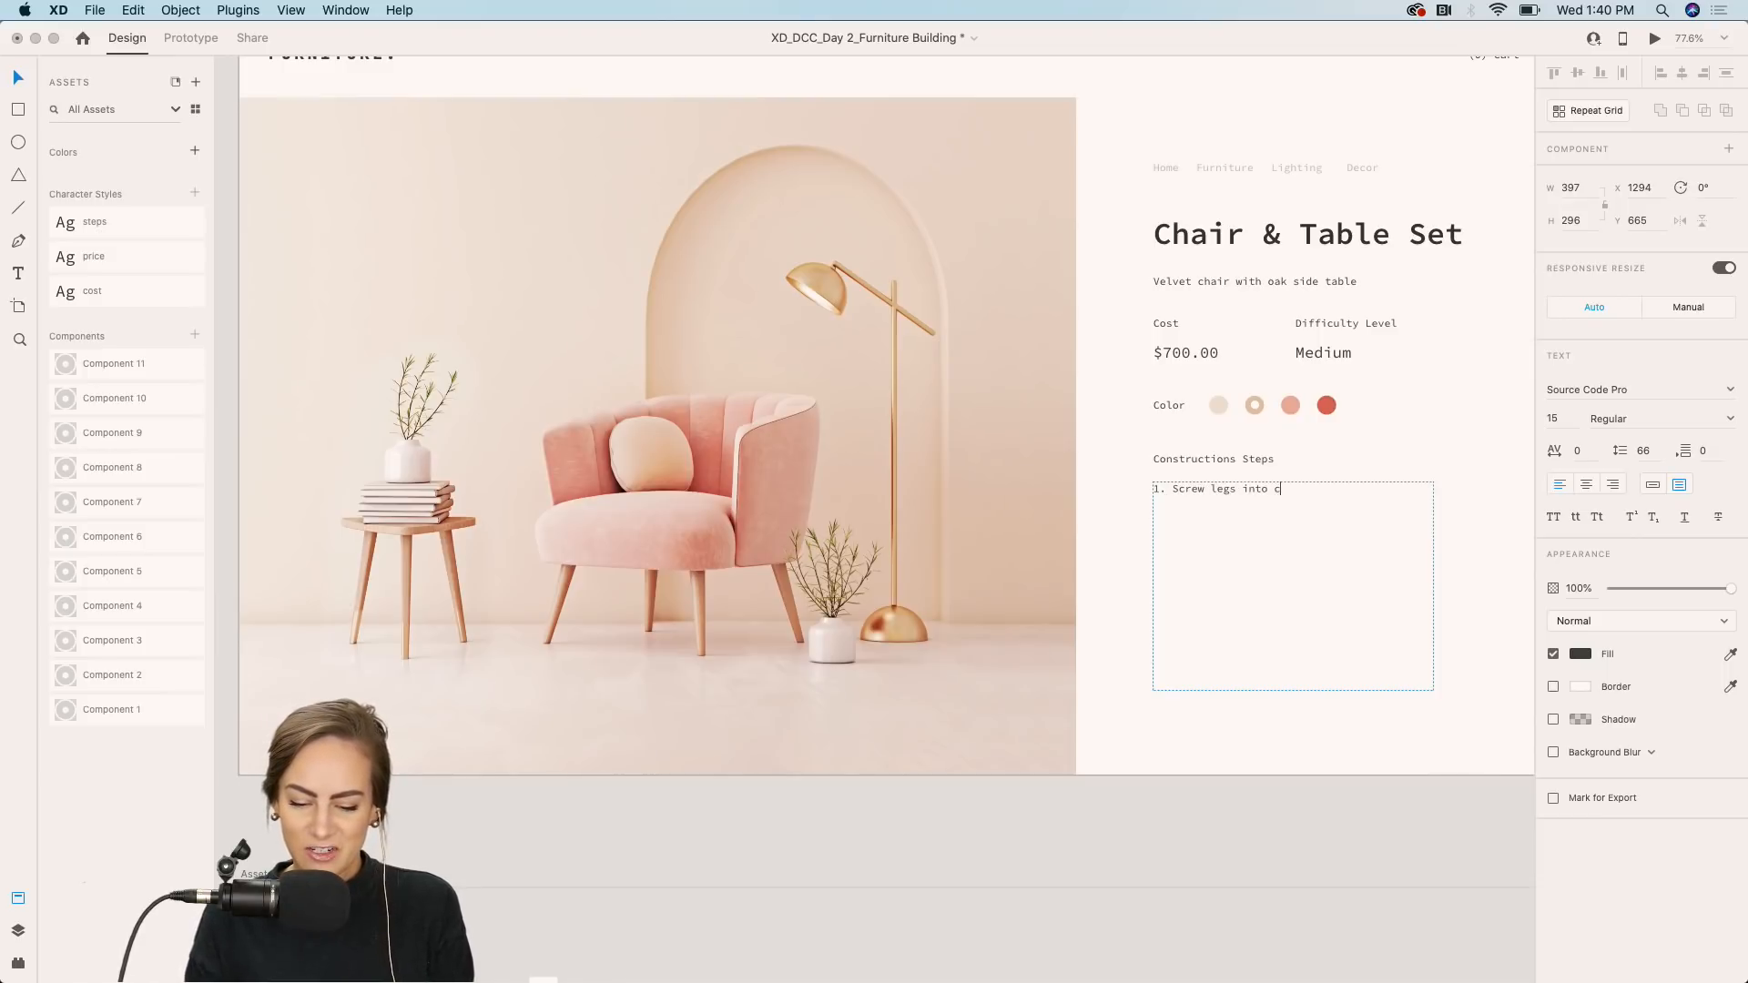
pyautogui.write('hair ')
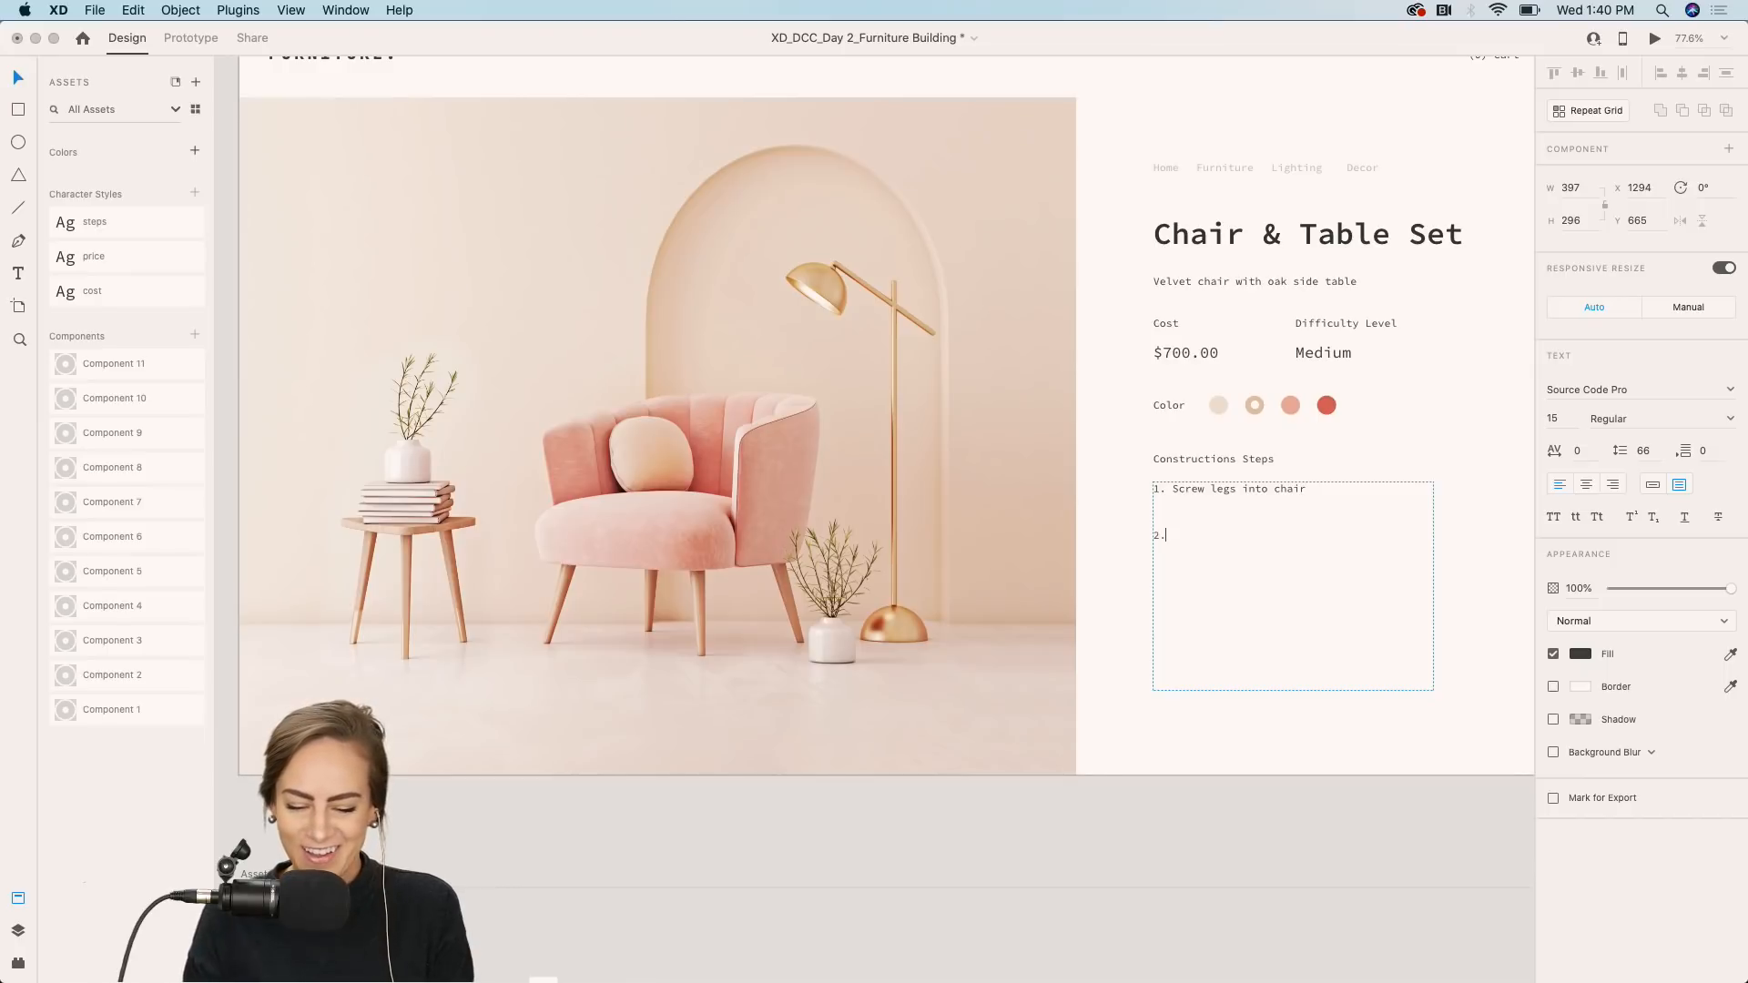
pyautogui.write('2.Sc')
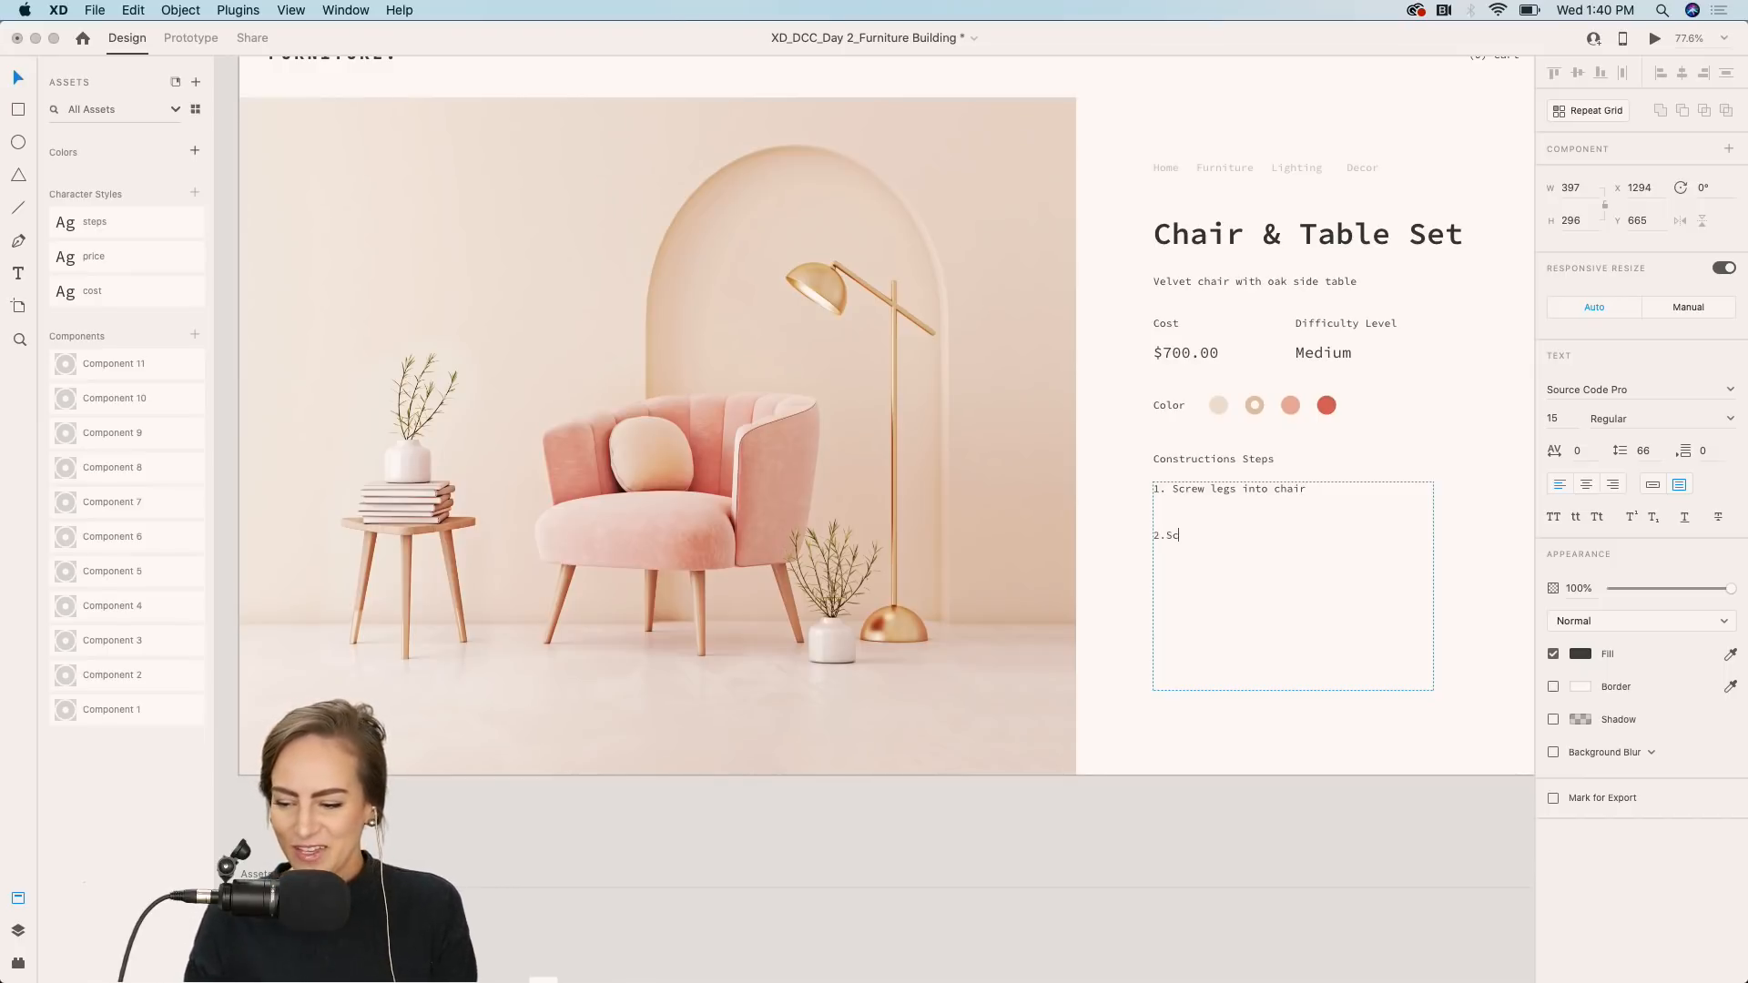
pyautogui.write('rew legs into ')
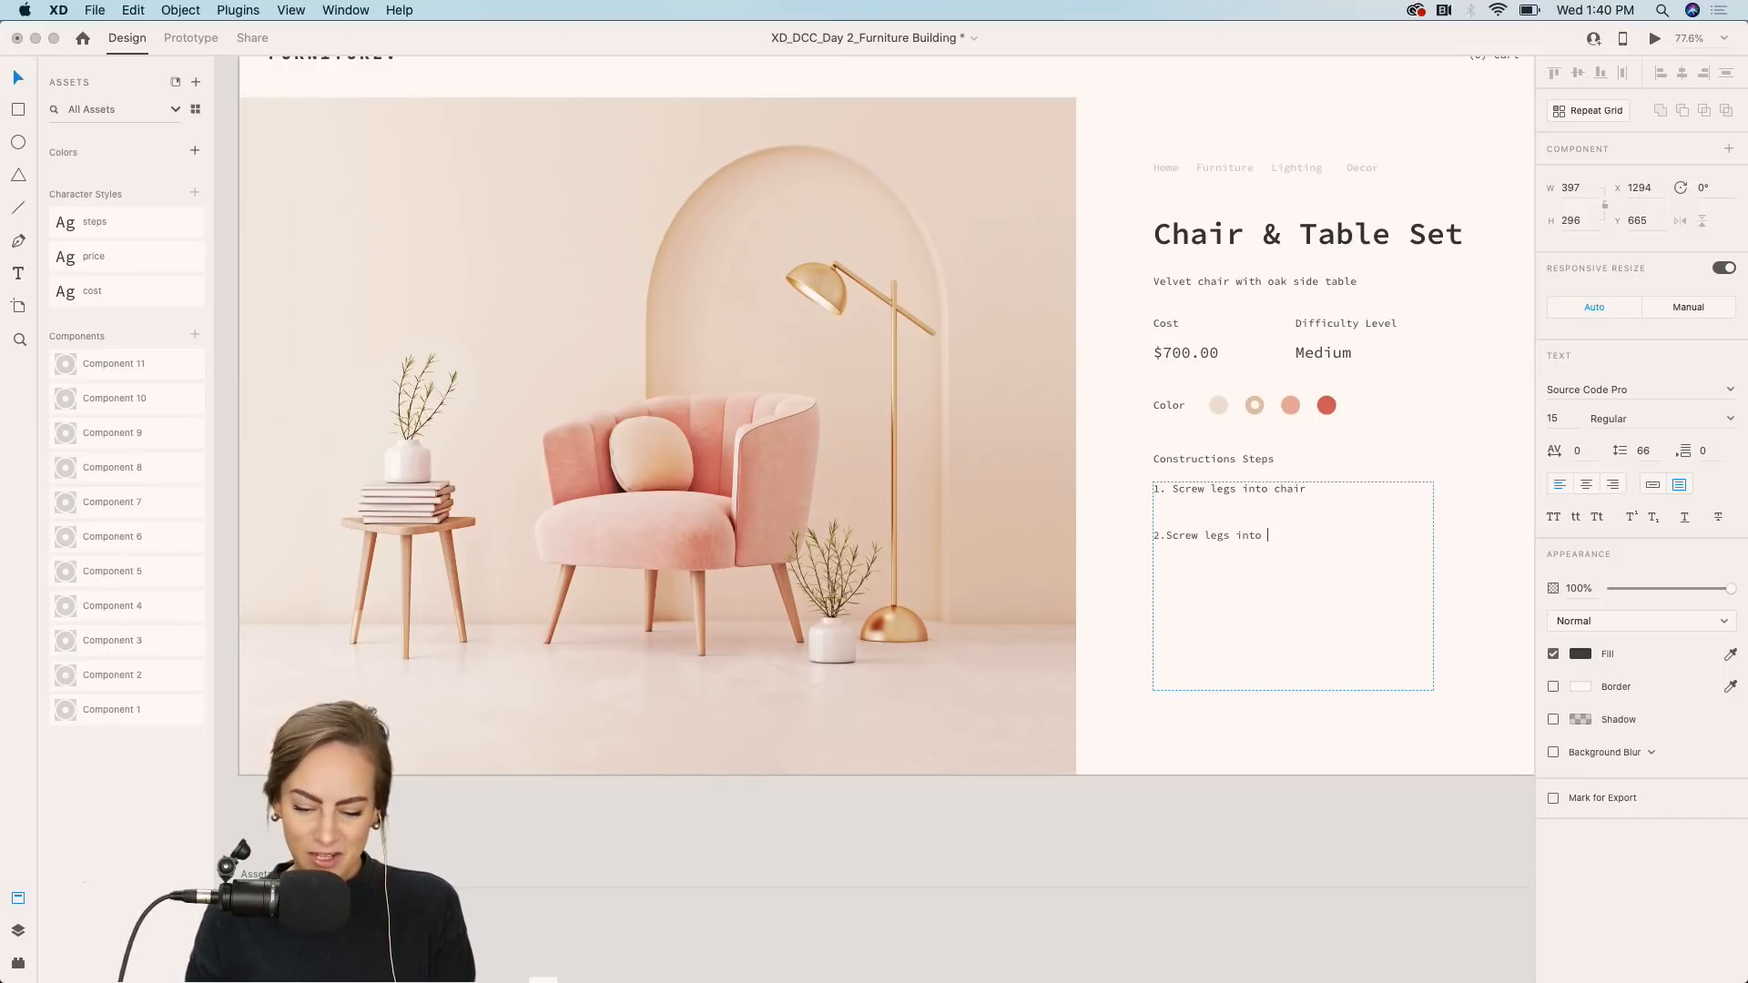
pyautogui.write('table top')
pyautogui.press('Escape')
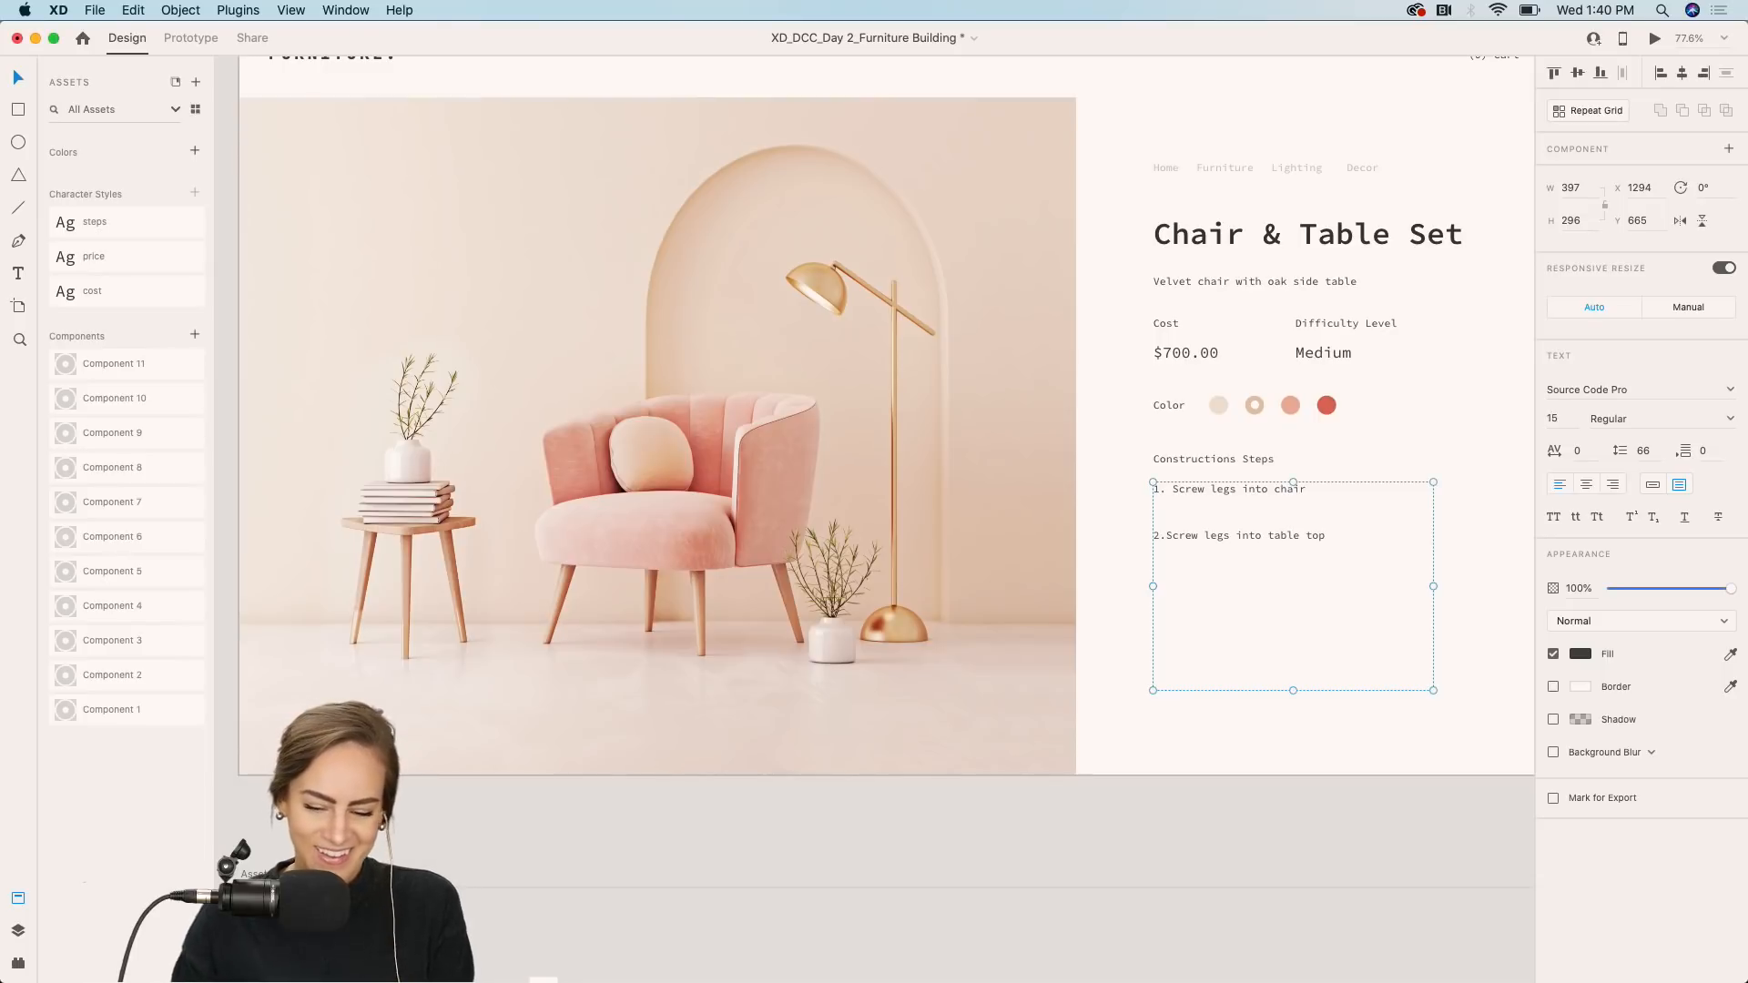
# Reduce the line spacing of the steps text area to 38.
pyautogui.click(1643, 451)
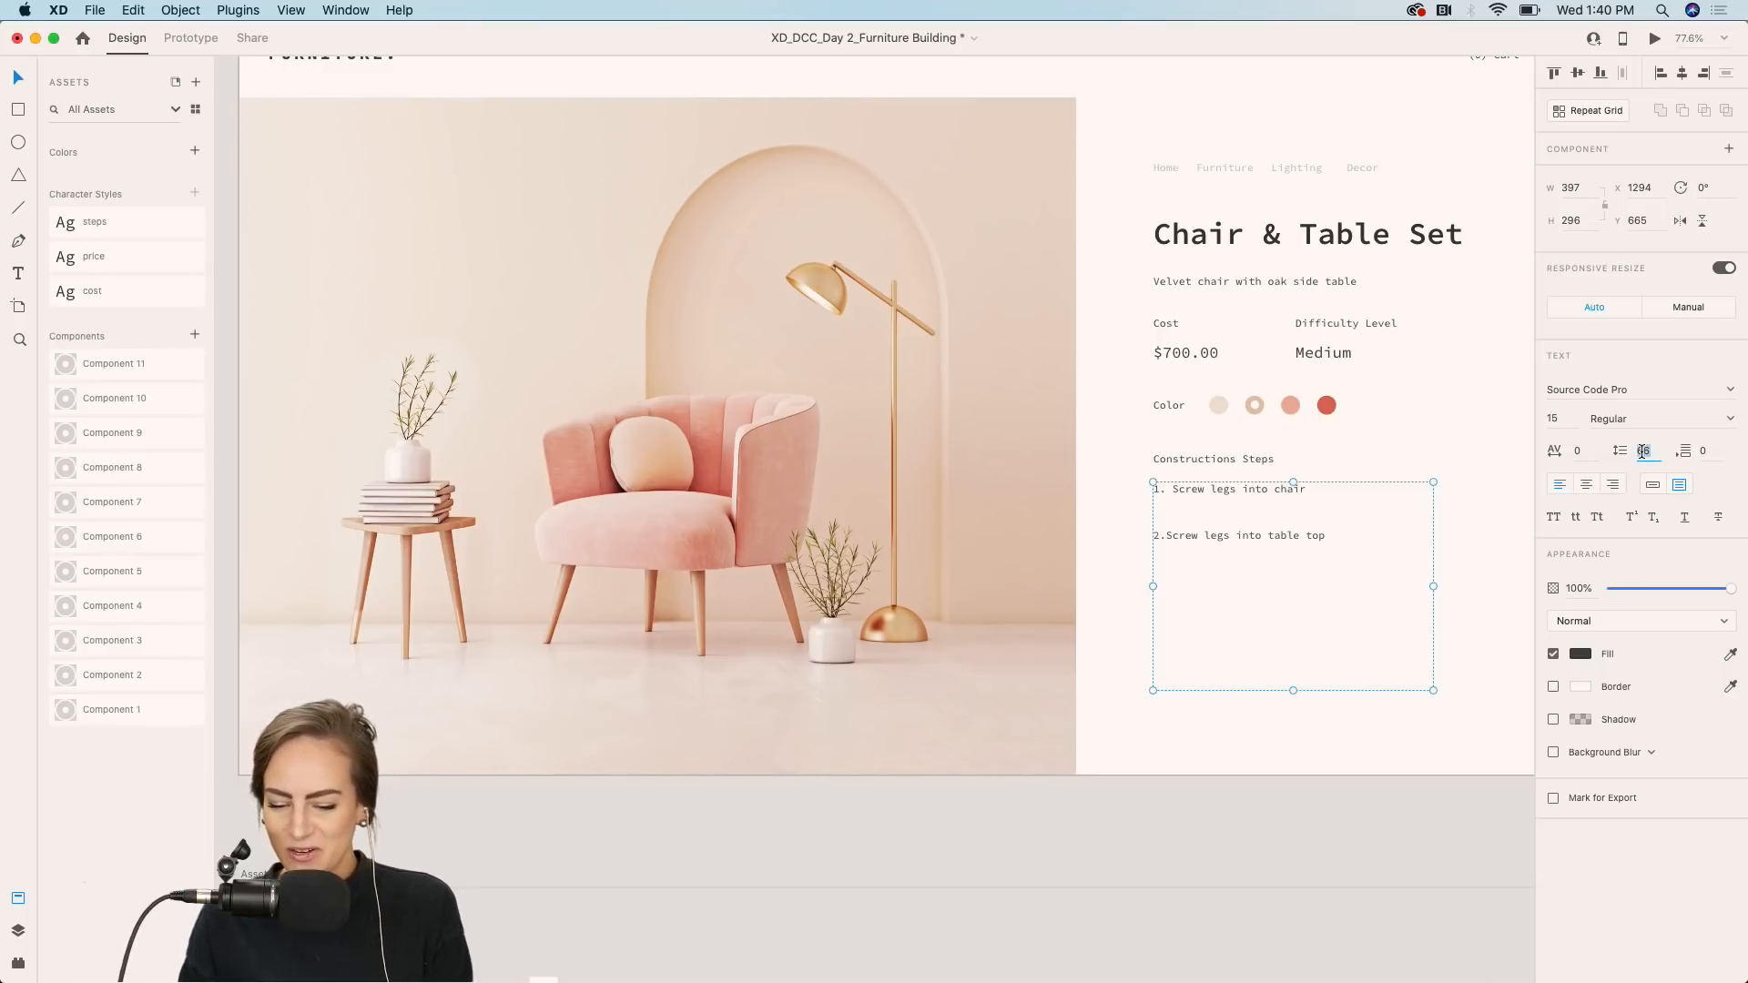
pyautogui.press('Down')
pyautogui.press('Down')
pyautogui.press('Down')
pyautogui.press('Down')
pyautogui.press('Down')
pyautogui.press('Down')
pyautogui.press('Down')
pyautogui.press('Down')
pyautogui.press('Down')
pyautogui.press('Down')
pyautogui.press('Down')
pyautogui.press('Down')
pyautogui.press('Down')
pyautogui.press('Down')
pyautogui.press('Down')
pyautogui.press('Down')
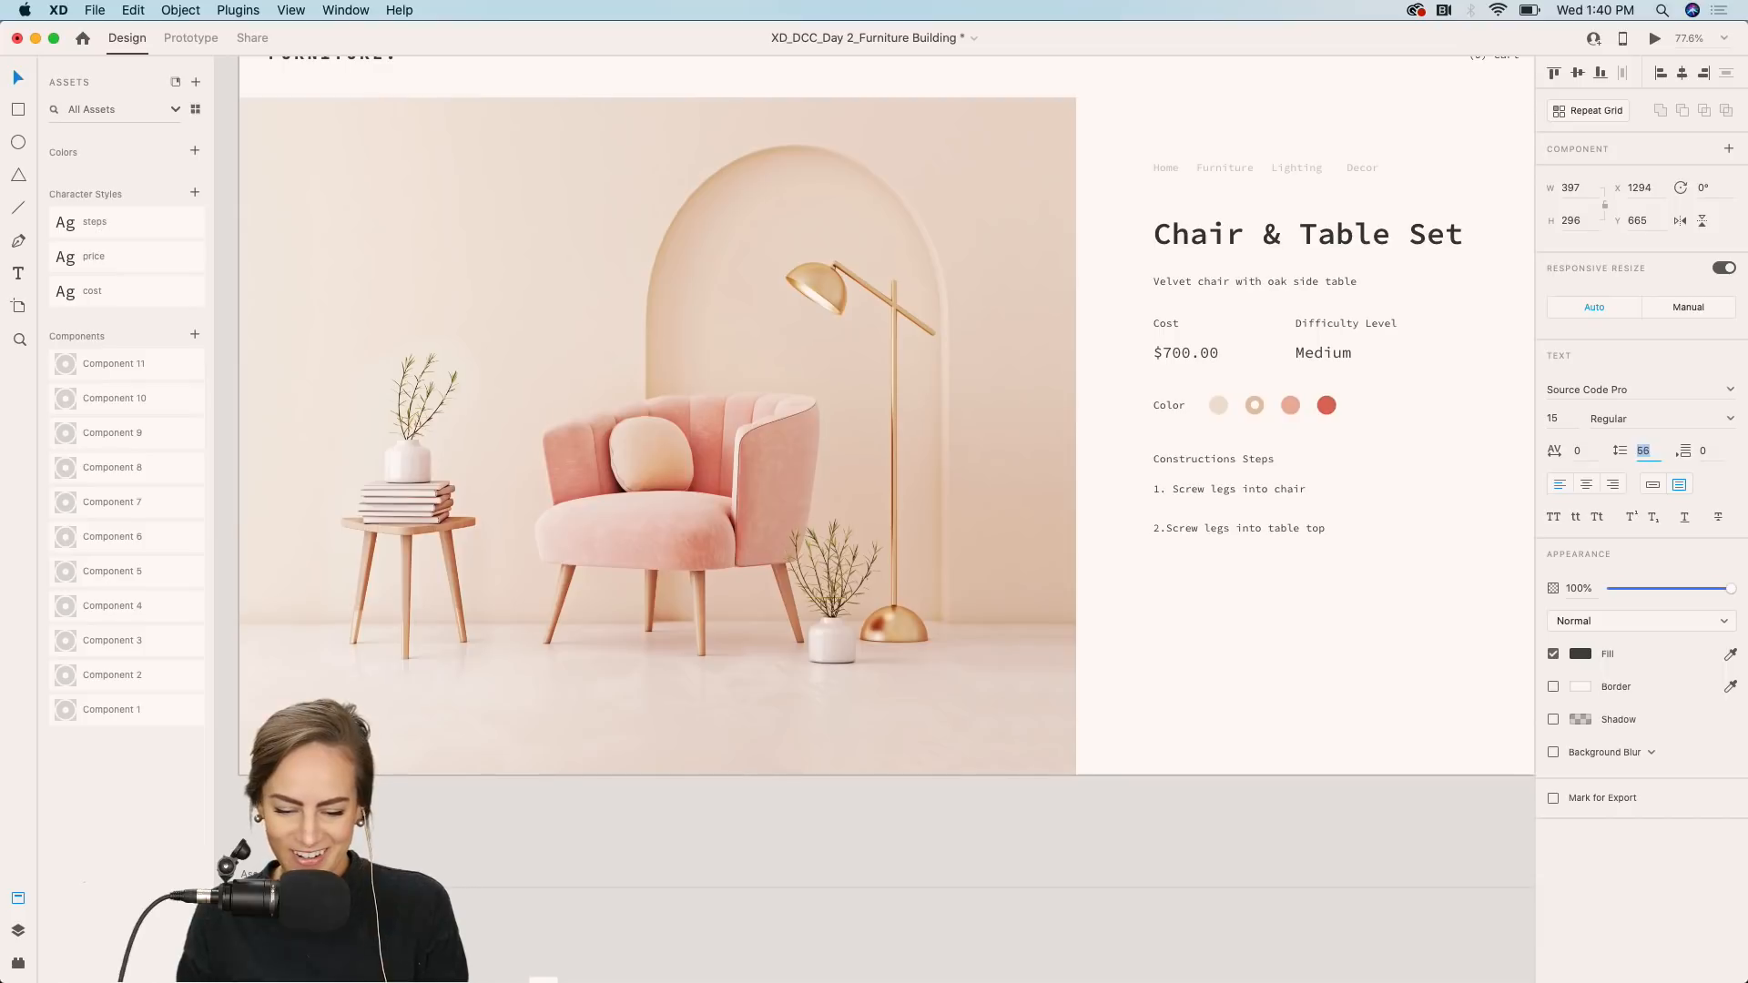
pyautogui.press('Down')
pyautogui.press('Down')
pyautogui.press('Down')
pyautogui.press('Down')
pyautogui.press('Down')
pyautogui.press('Down')
pyautogui.press('Down')
pyautogui.press('Down')
pyautogui.press('Down')
pyautogui.press('Down')
pyautogui.press('Down')
pyautogui.press('Down')
pyautogui.press('Down')
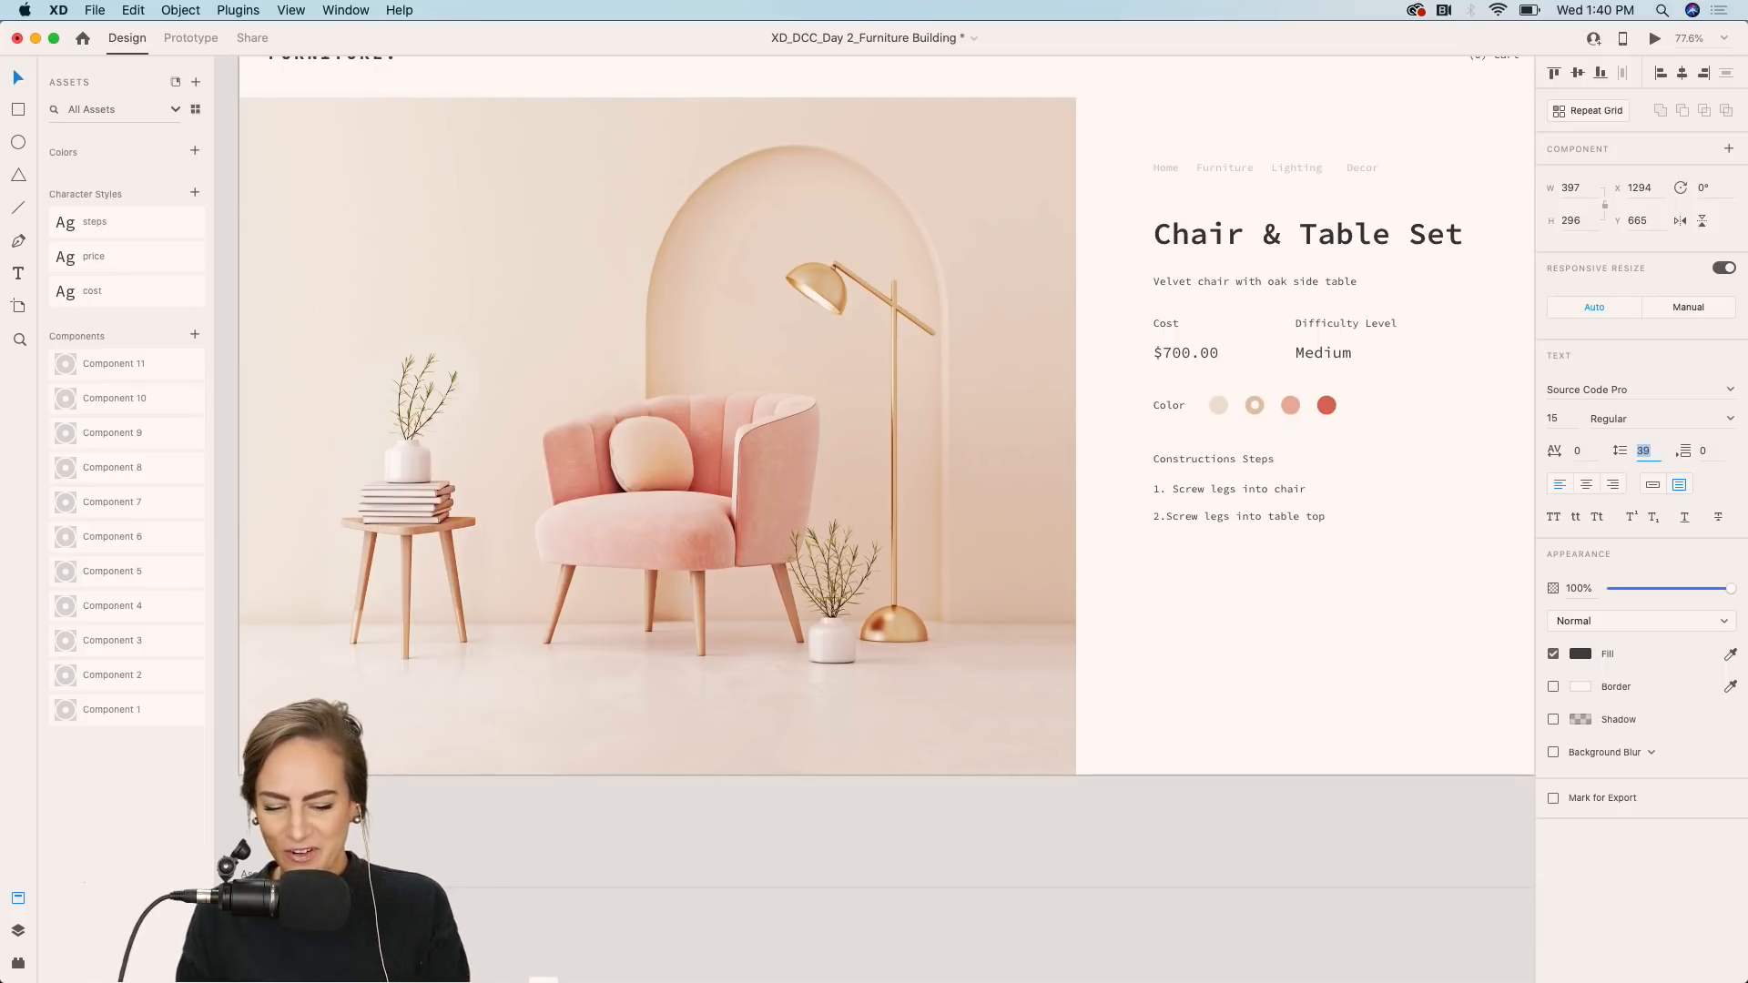
# Insert a space after the number in the second assembly step.
pyautogui.click(1192, 506)
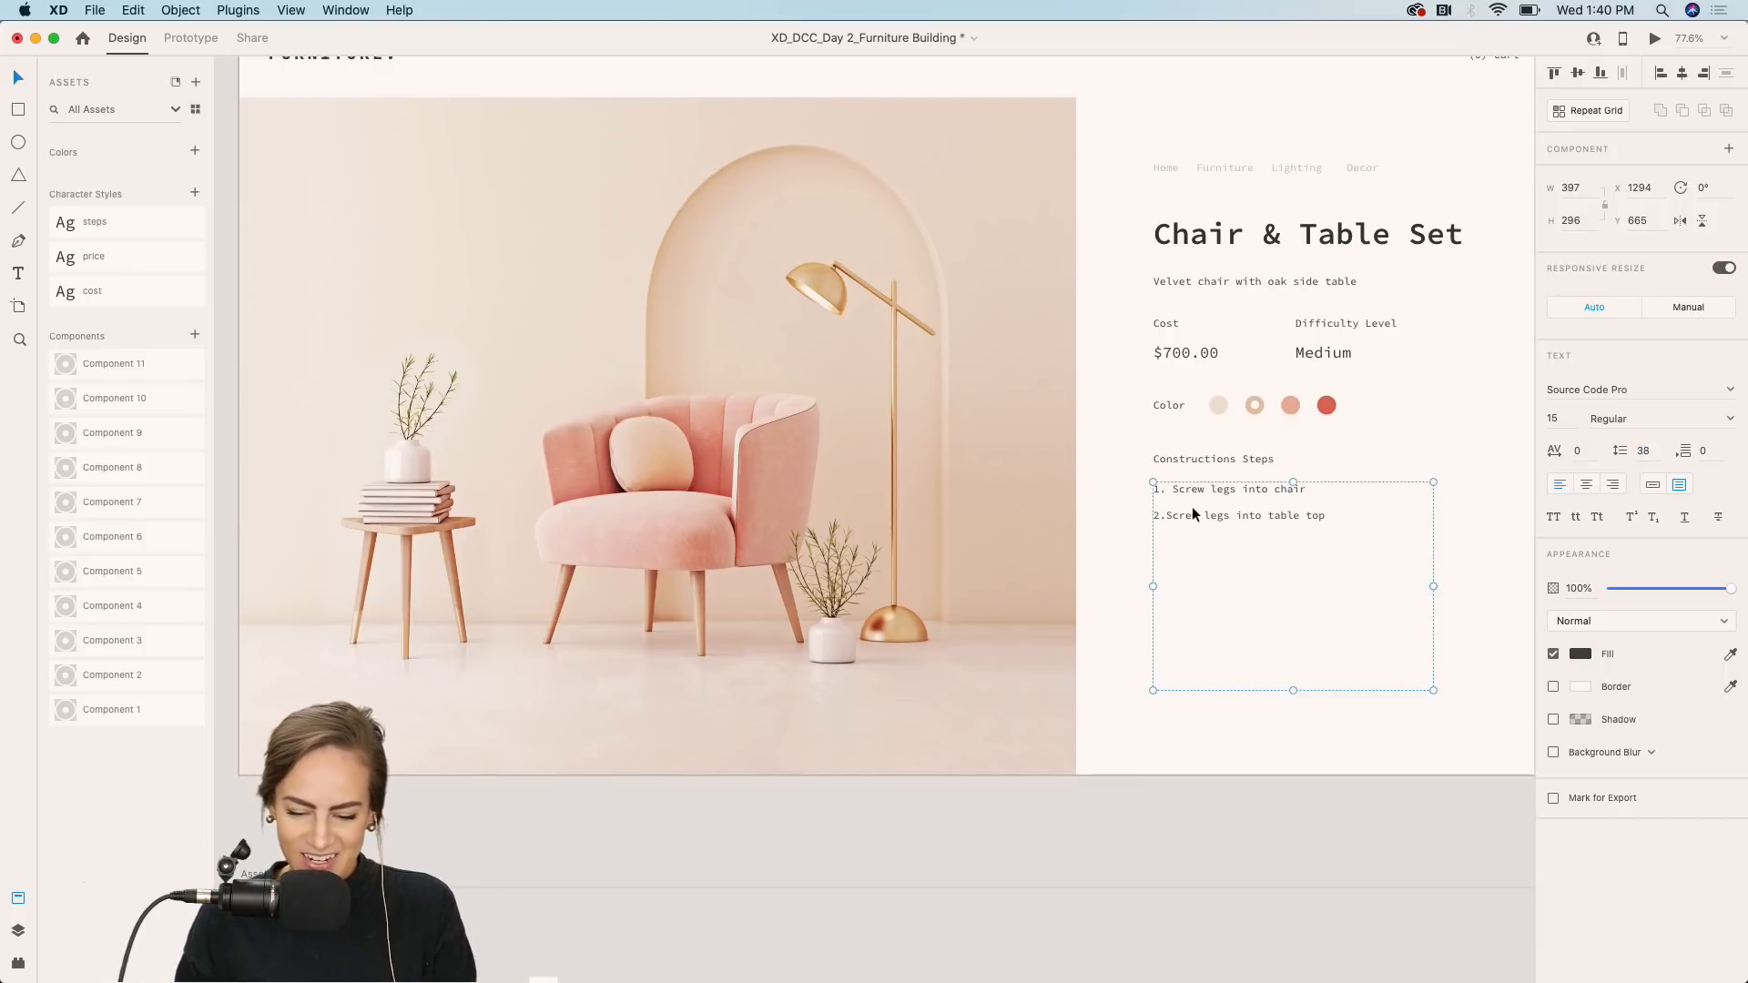
pyautogui.doubleClick(1193, 506)
pyautogui.click(1167, 516)
# Add the line "3. Add gold covers to the bottom of the legs" and widen the text area to about 446.
pyautogui.click(1342, 514)
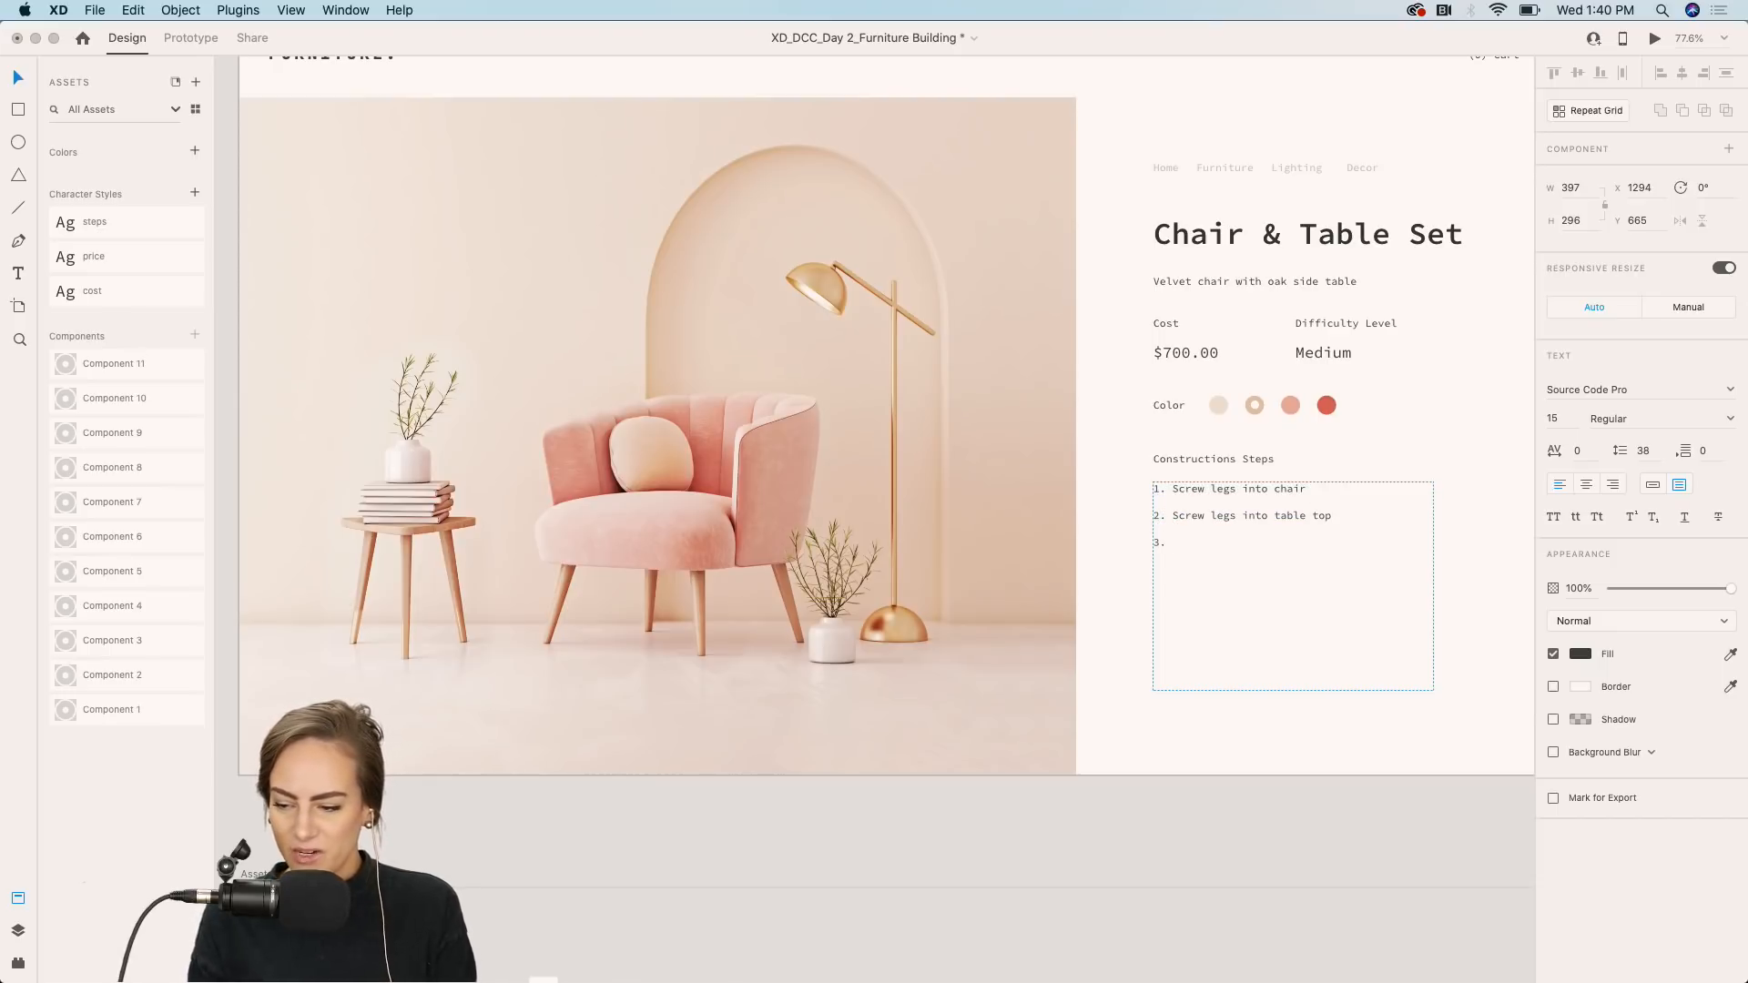
pyautogui.write('3. Add ')
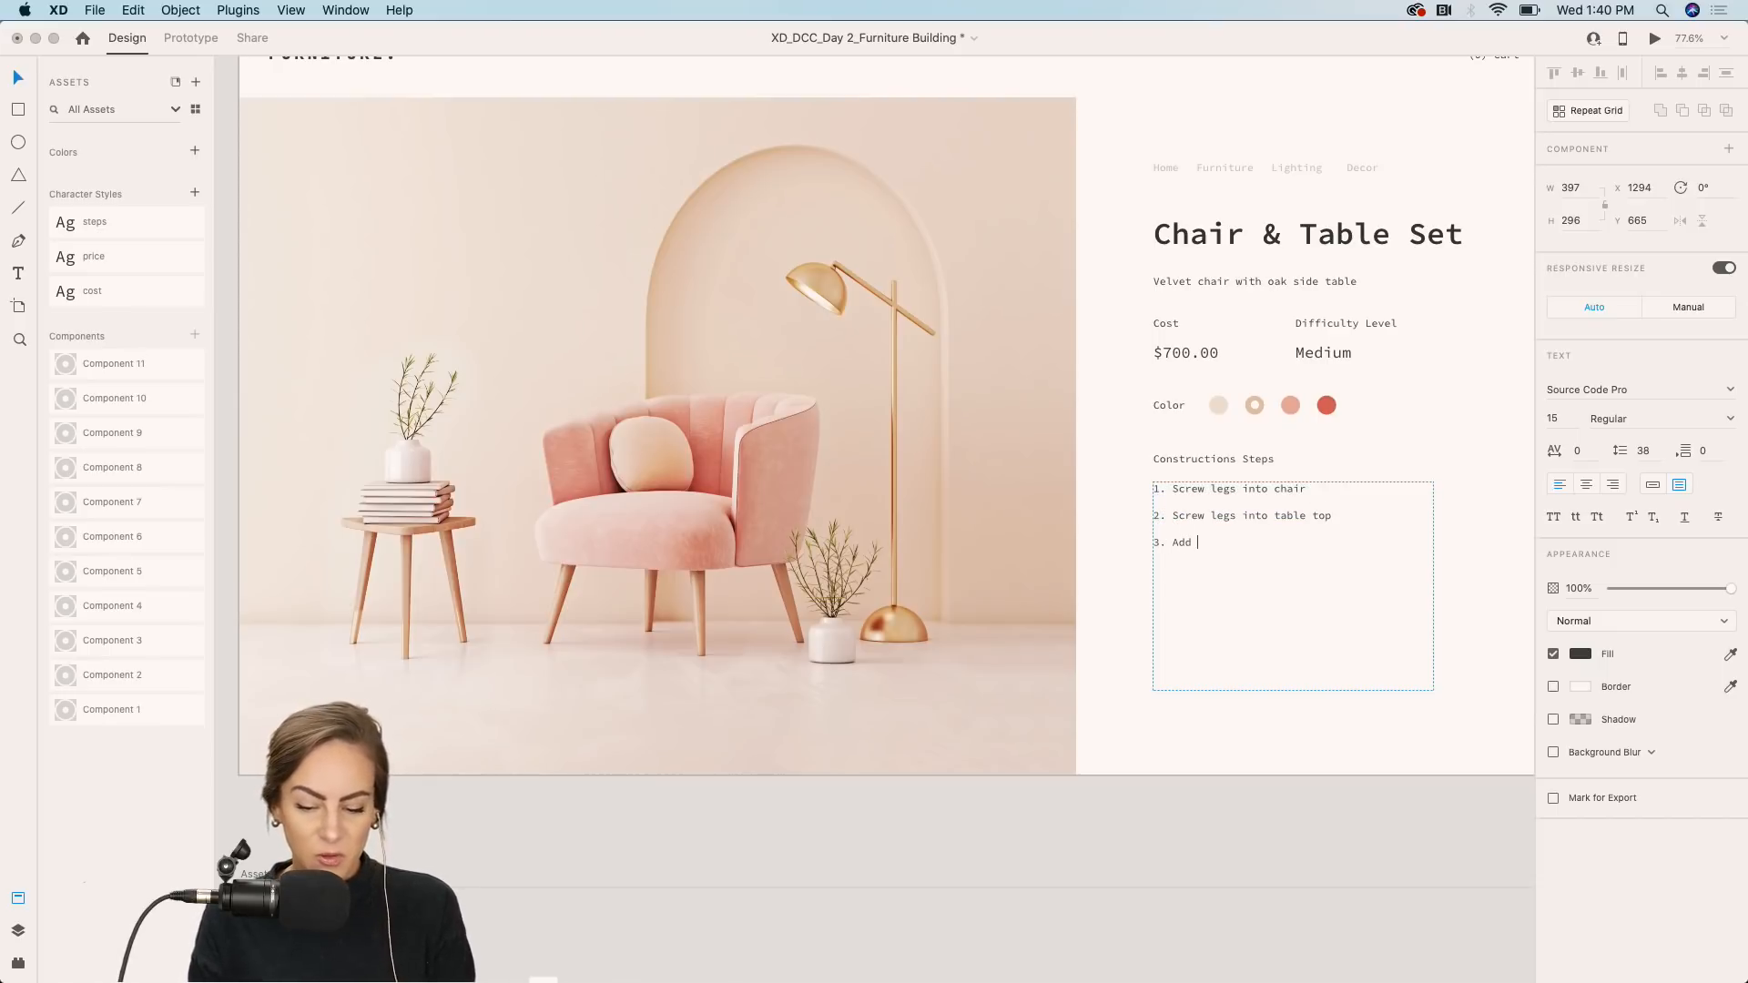
pyautogui.write('gold')
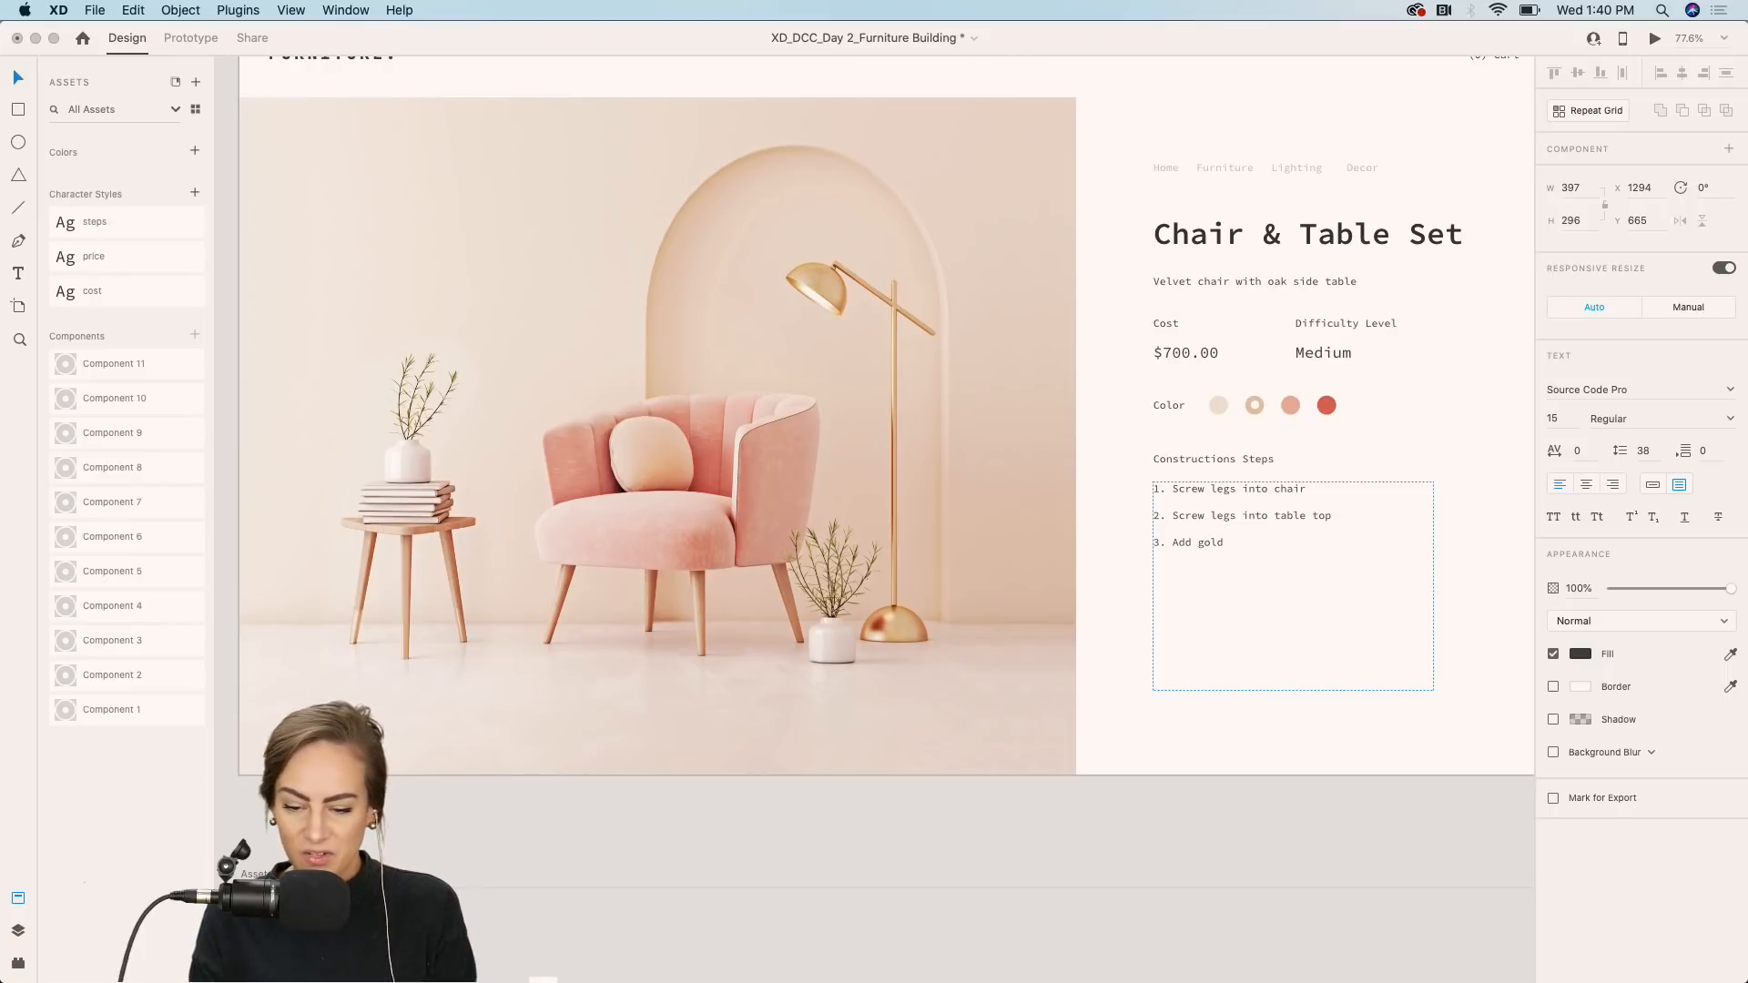
pyautogui.write(' covers to the')
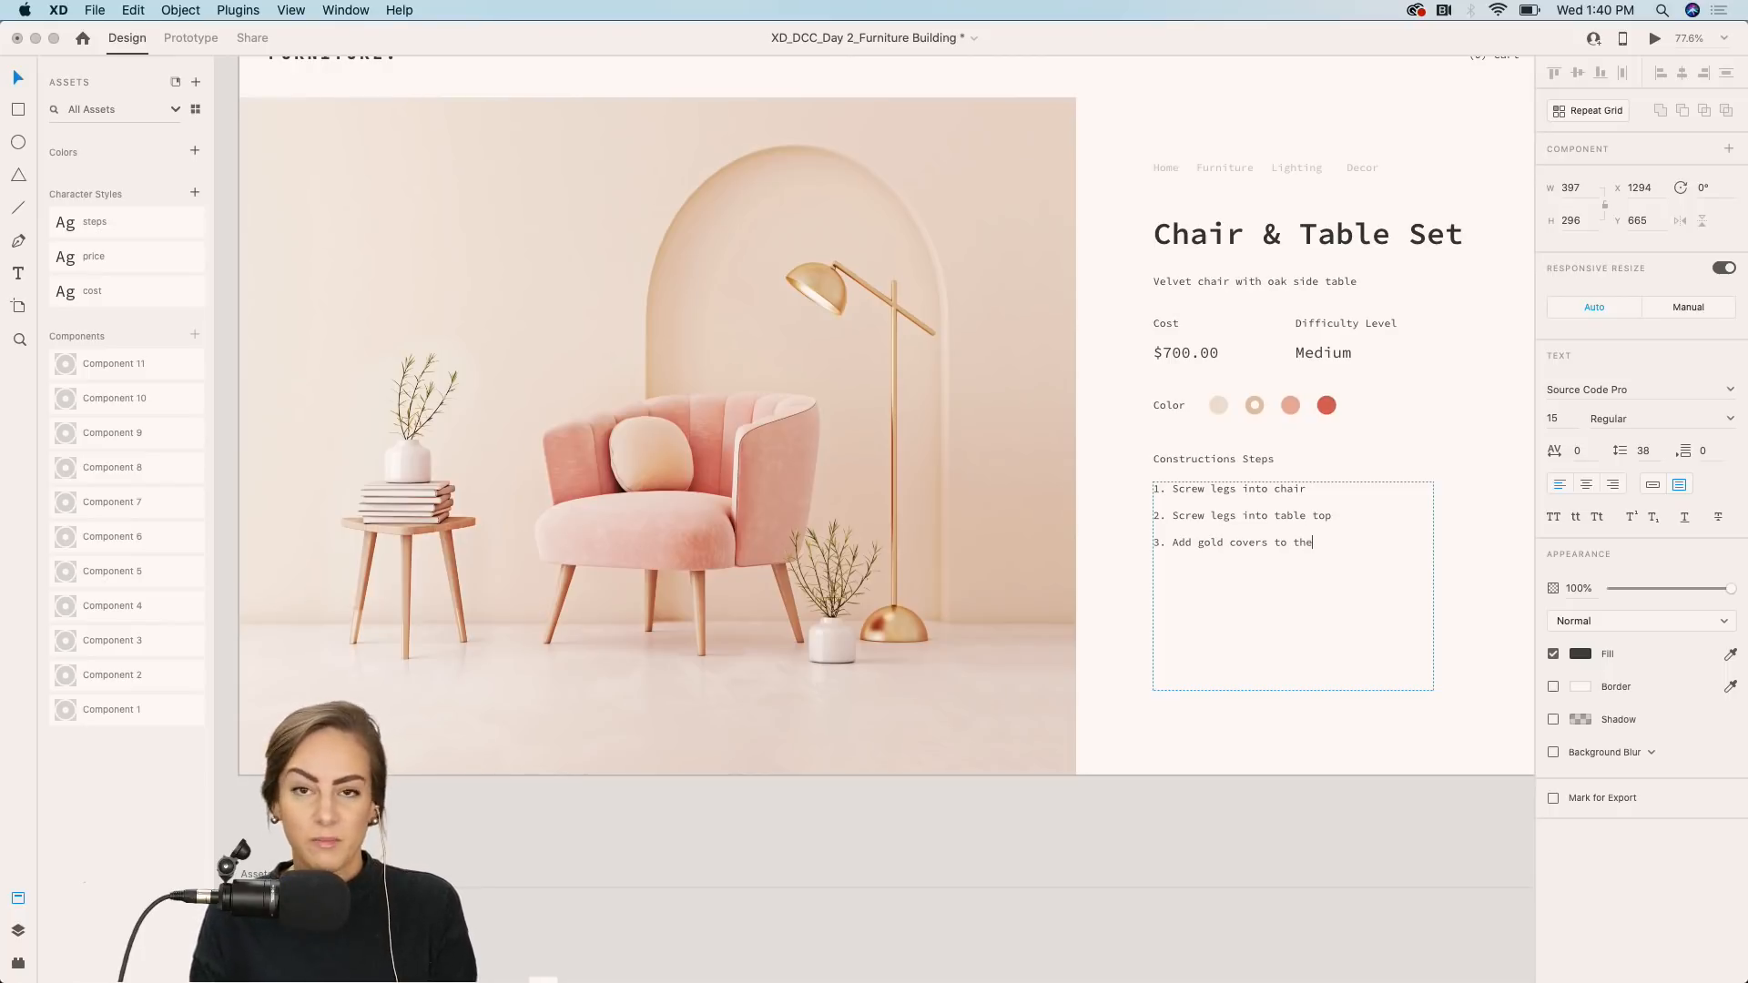
pyautogui.write(' bottom of ')
pyautogui.write('th')
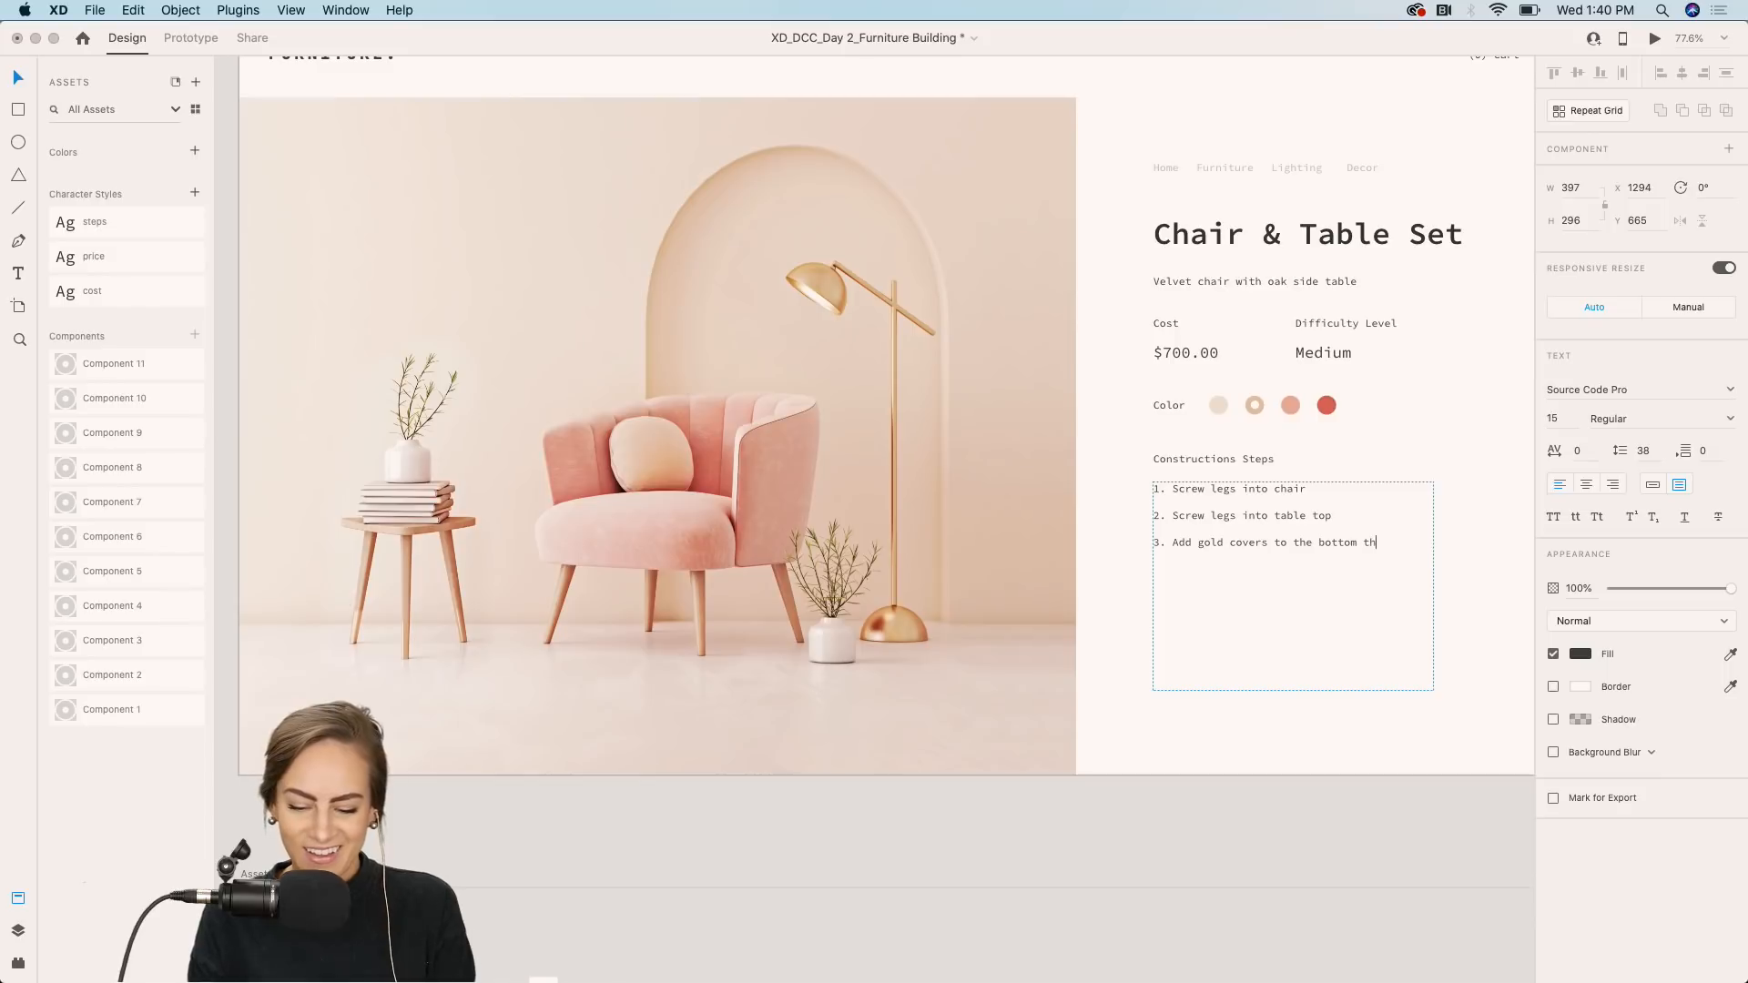
pyautogui.press('BackSpace')
pyautogui.press('BackSpace')
pyautogui.write('of the legs')
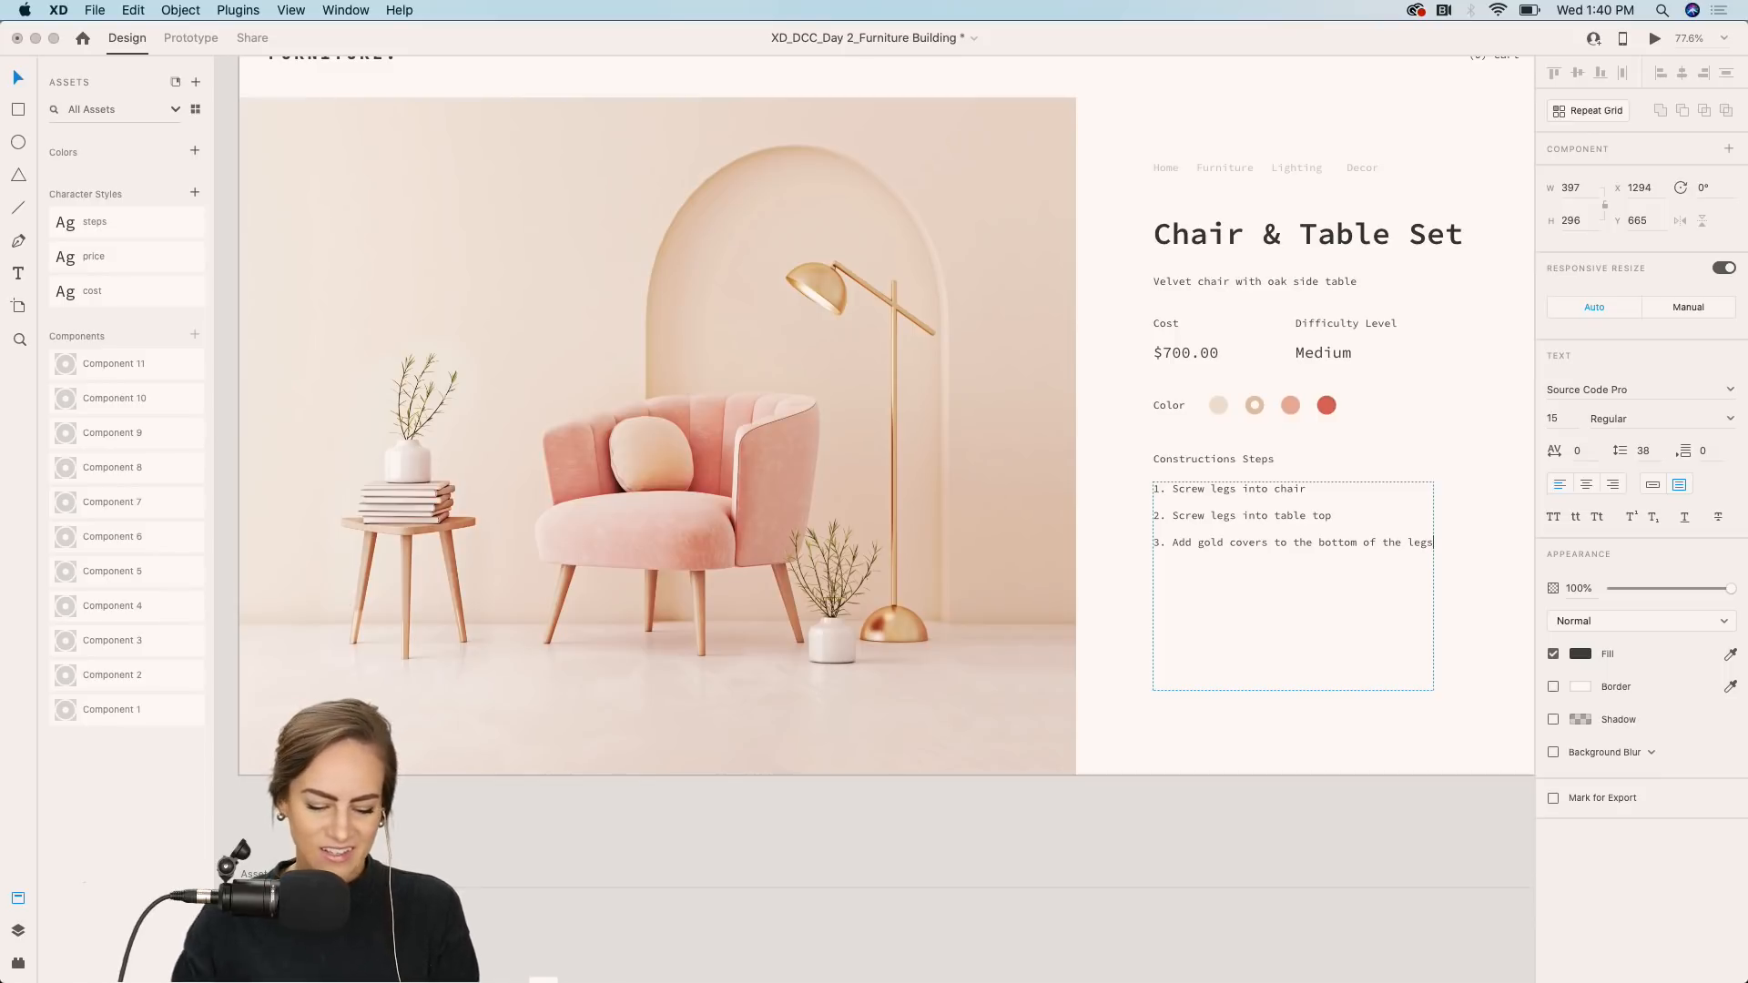
pyautogui.press('Escape')
pyautogui.moveTo(1434, 587); pyautogui.dragTo(1468, 587)
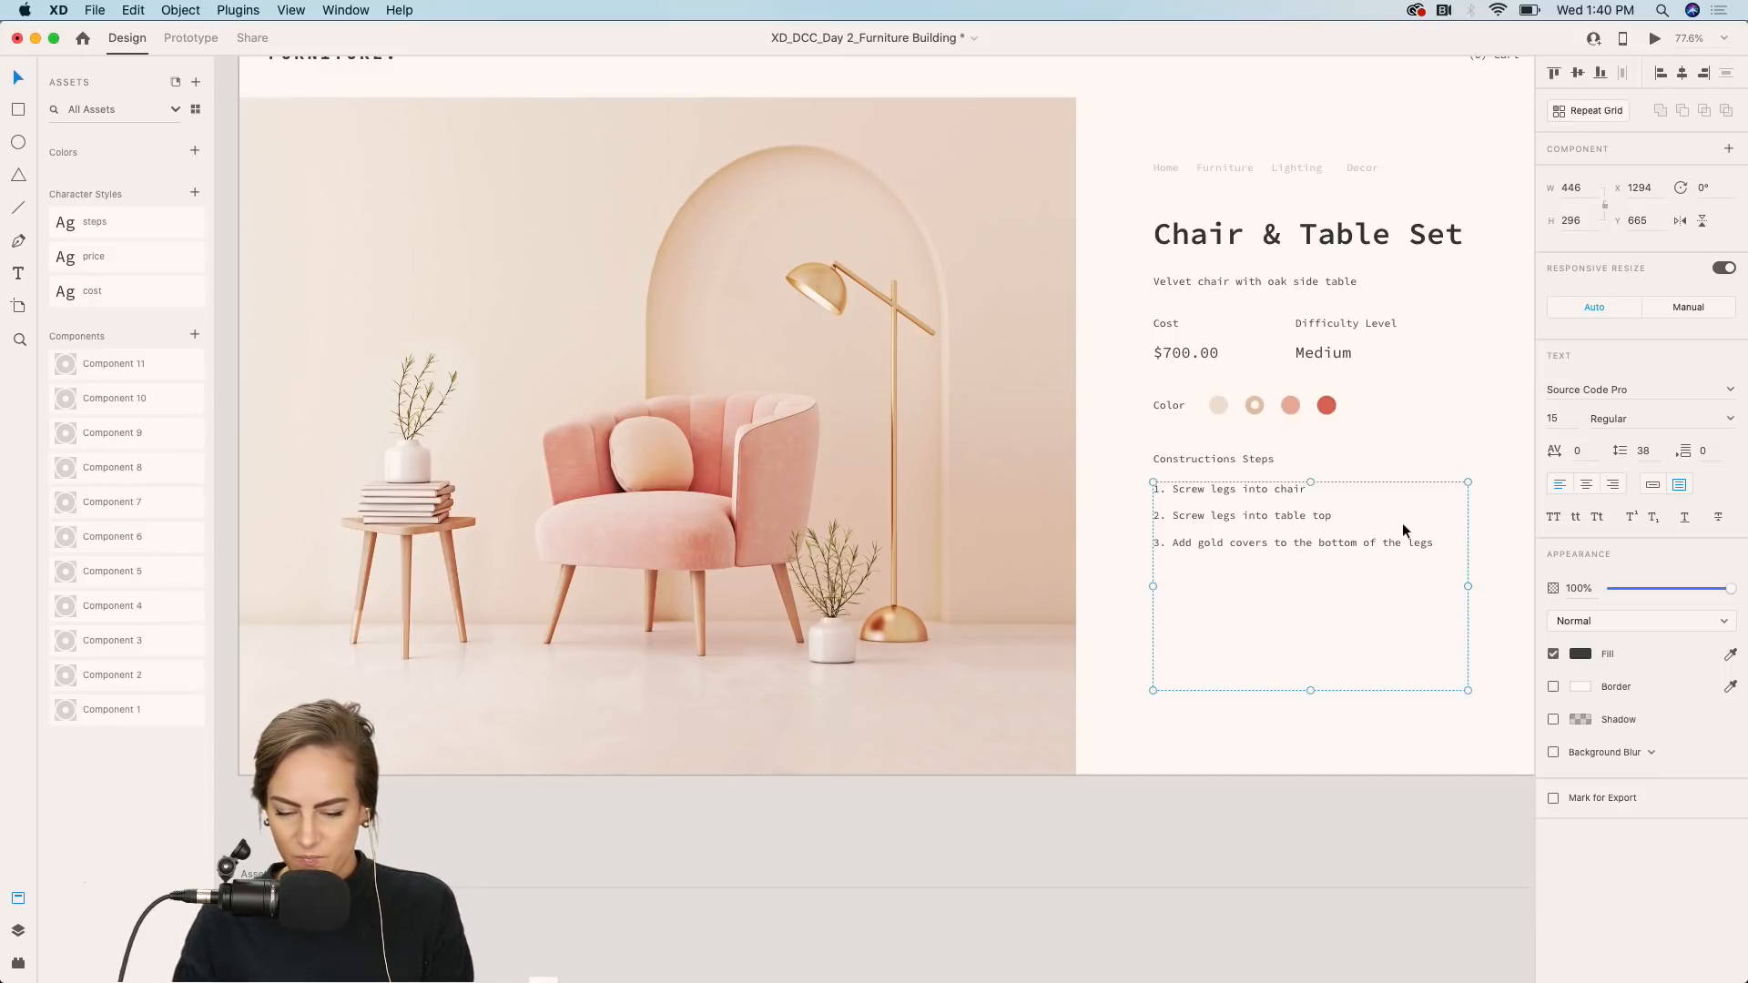
# Add the line "4. Add foam pads to the bottom of all legs" to the steps list.
pyautogui.doubleClick(1409, 544)
pyautogui.click(1434, 543)
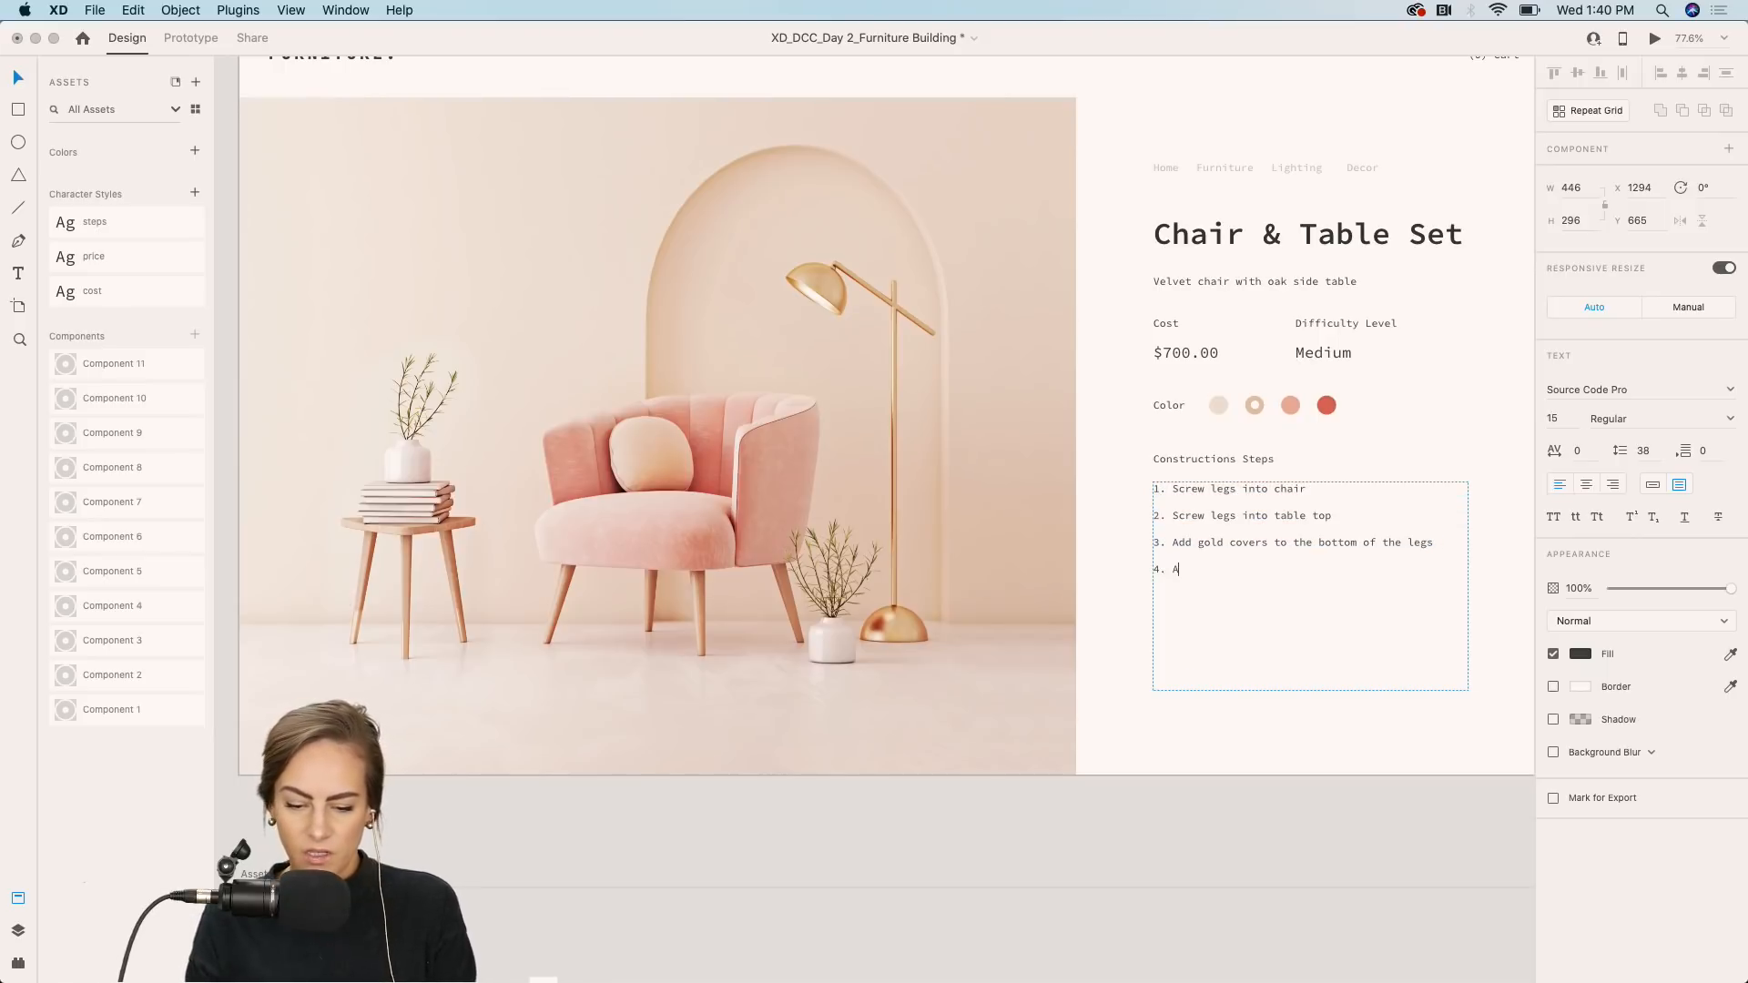
pyautogui.press('Return')
pyautogui.write('4. Add foam pa')
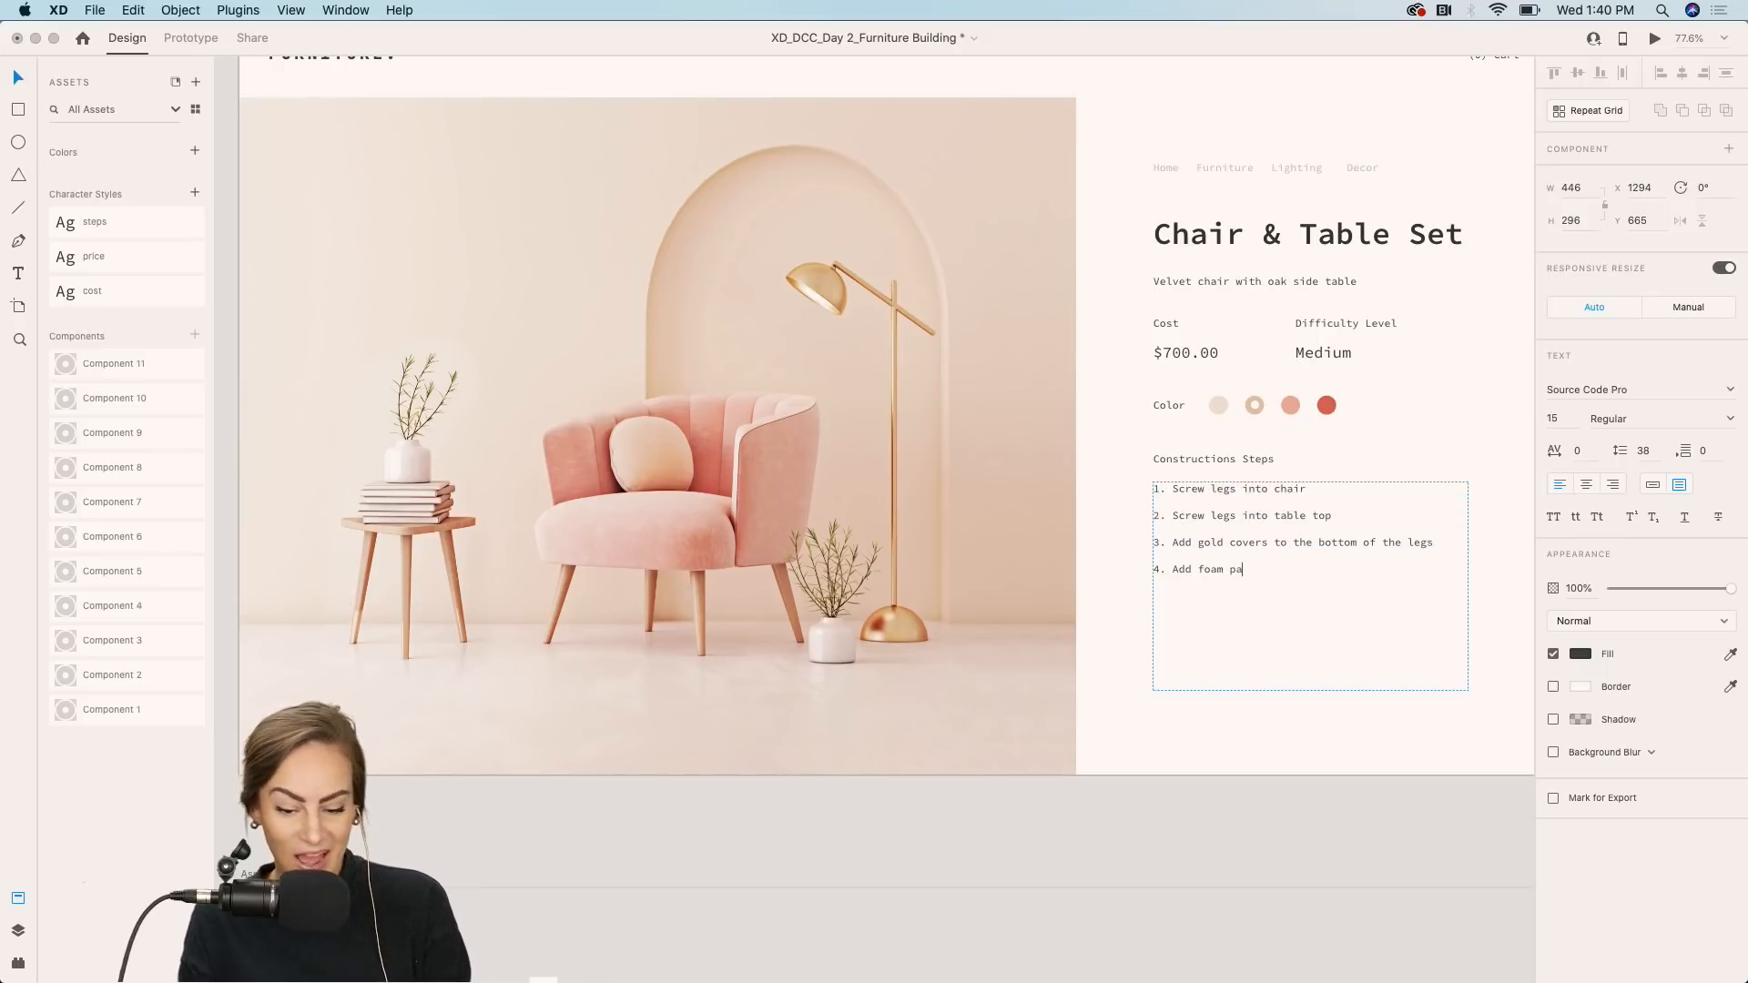
pyautogui.write('ds t')
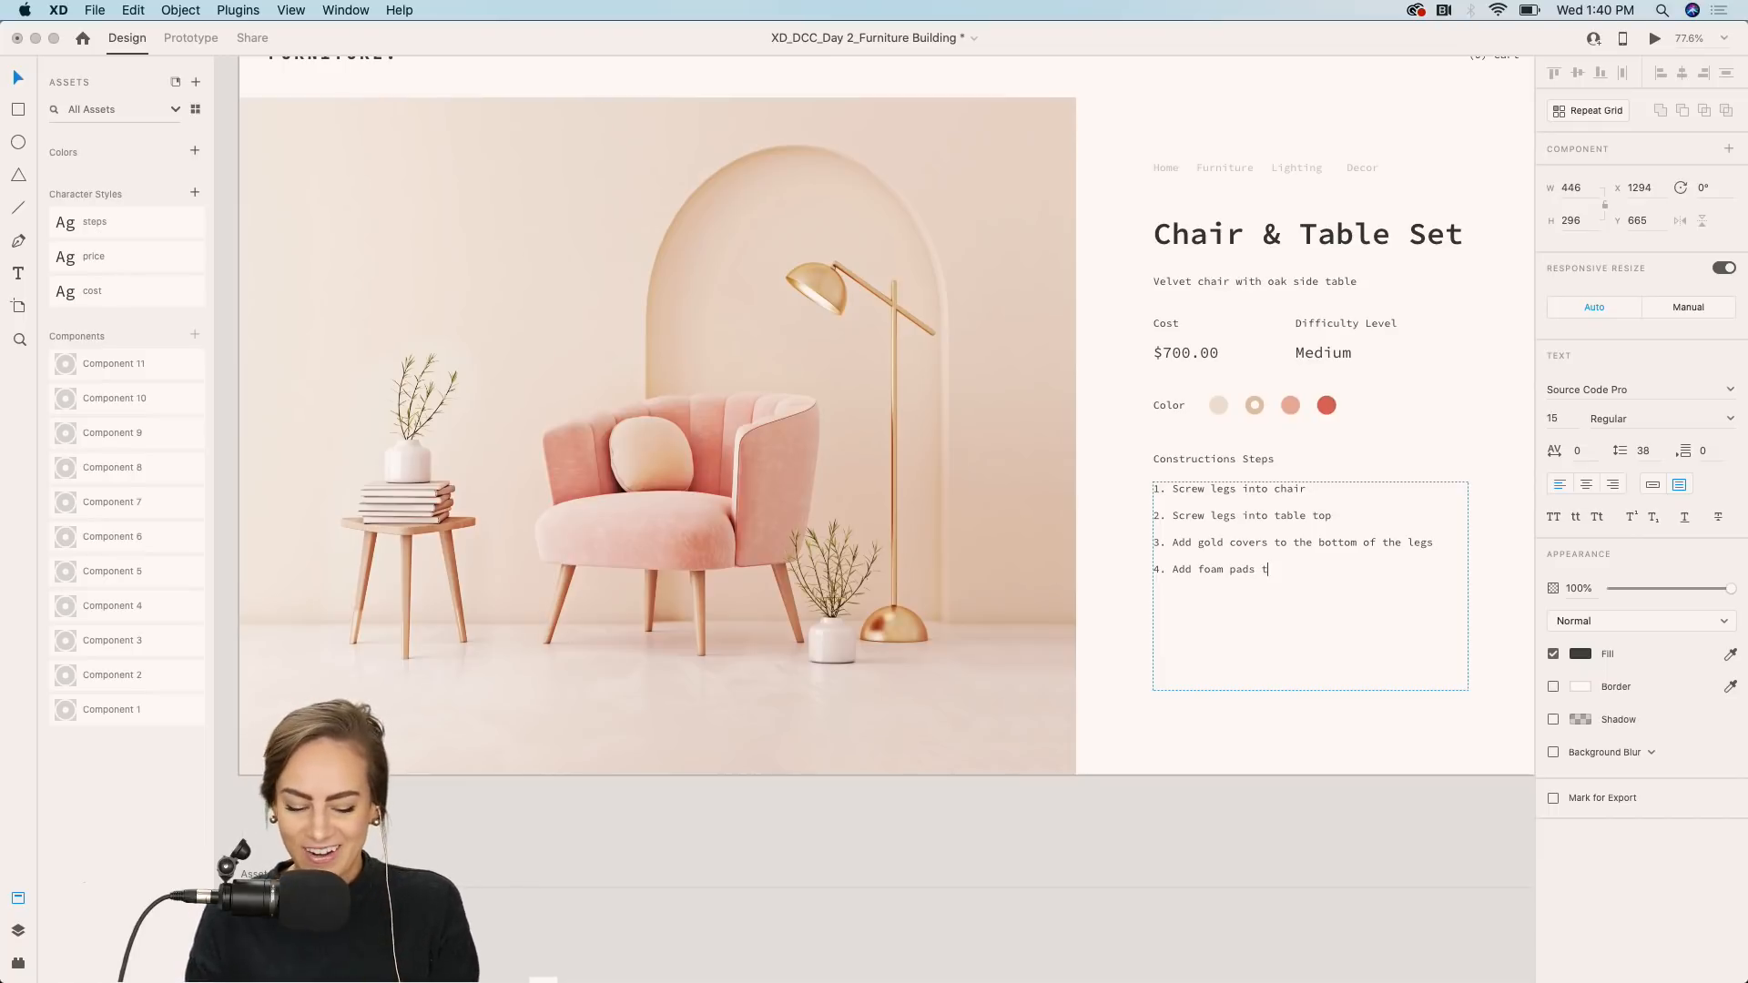
pyautogui.write('o the bottom of')
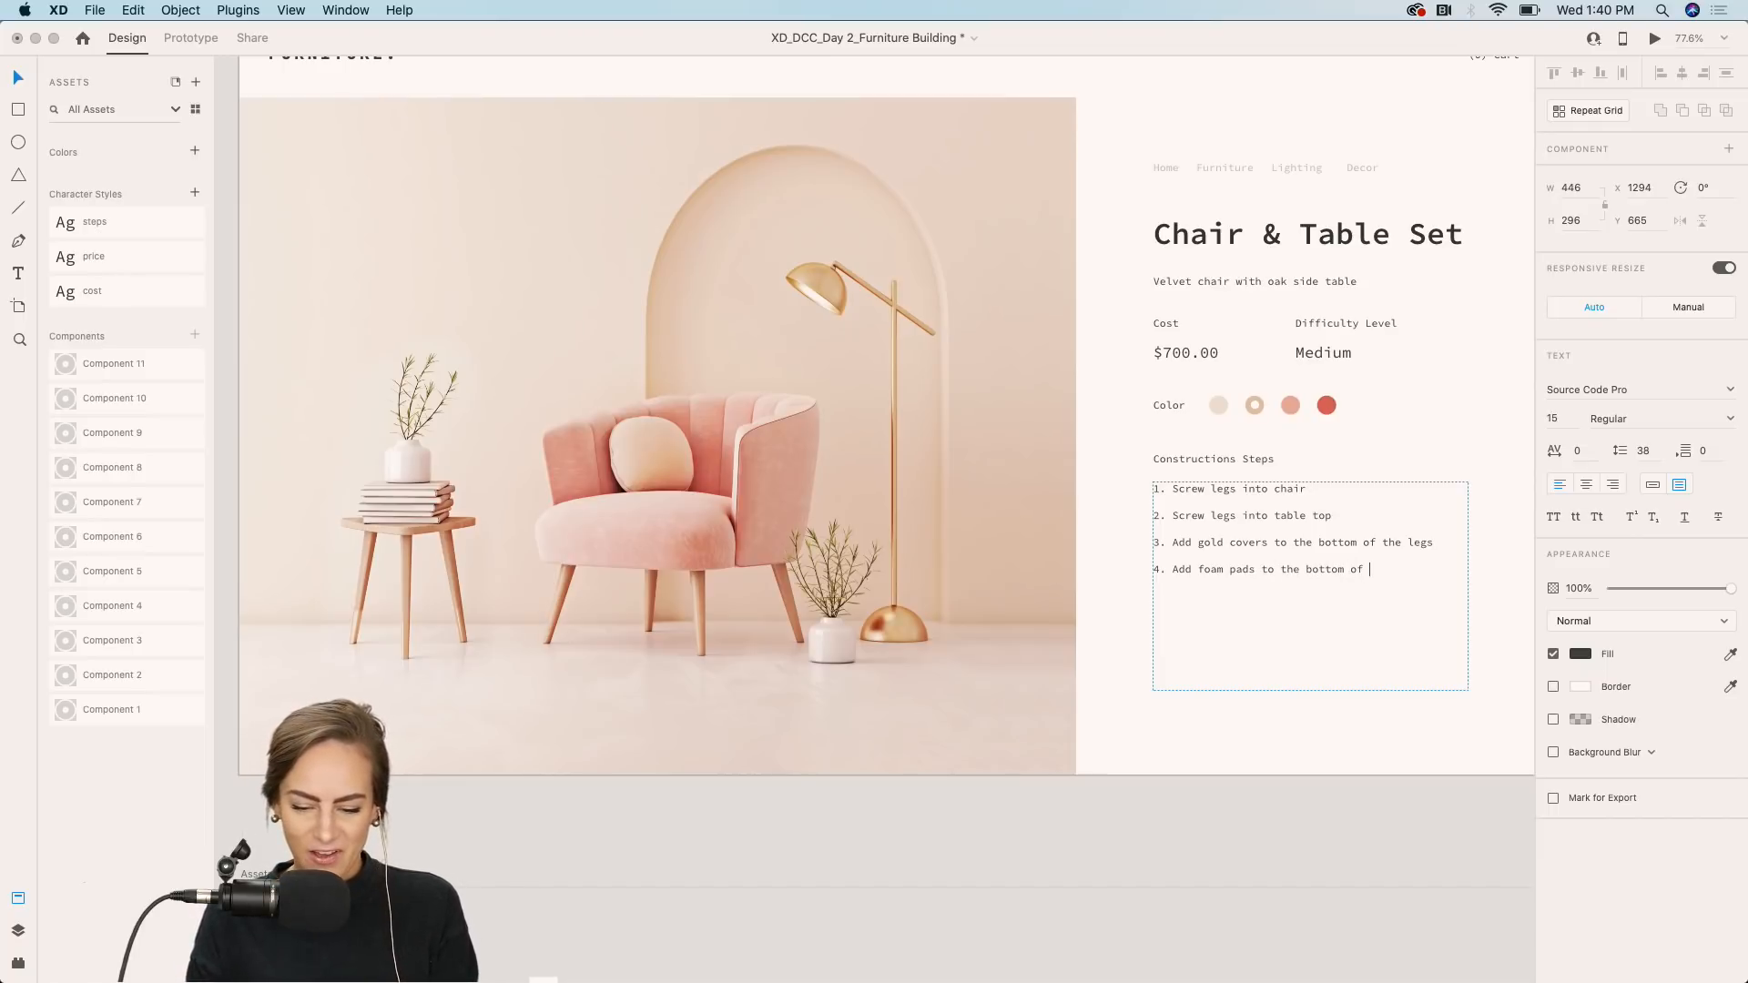
pyautogui.write(' all legs ')
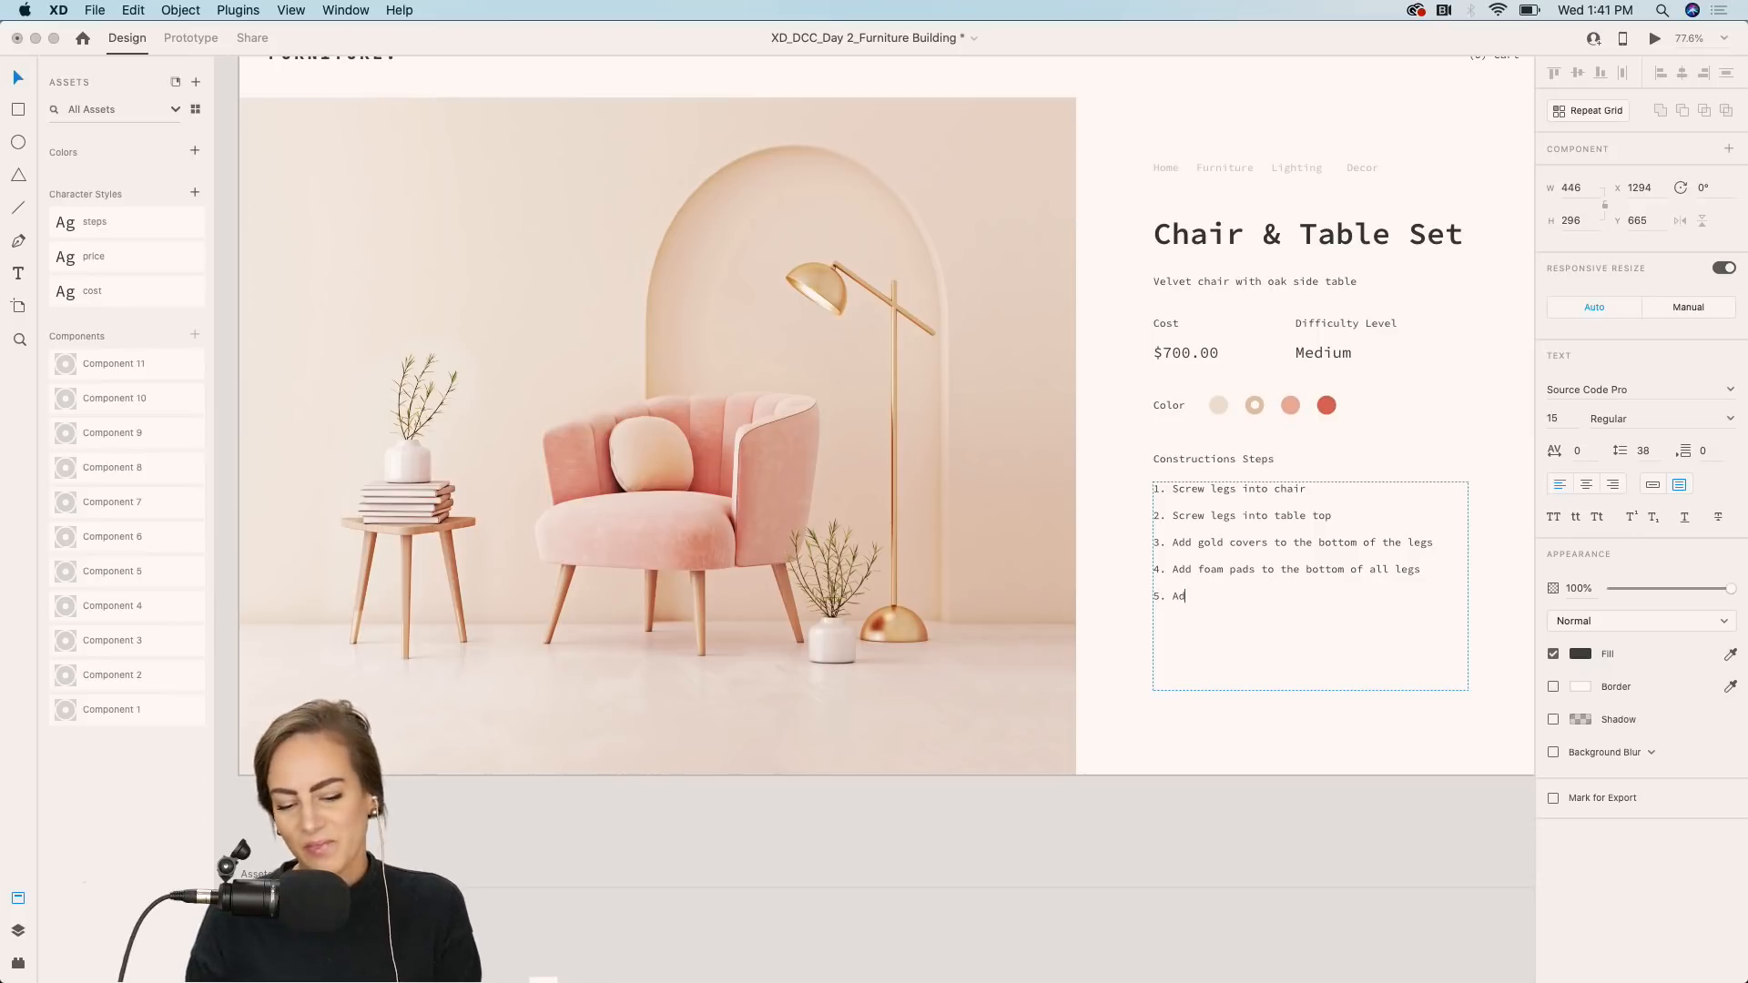
pyautogui.write('5. Add a pillow ')
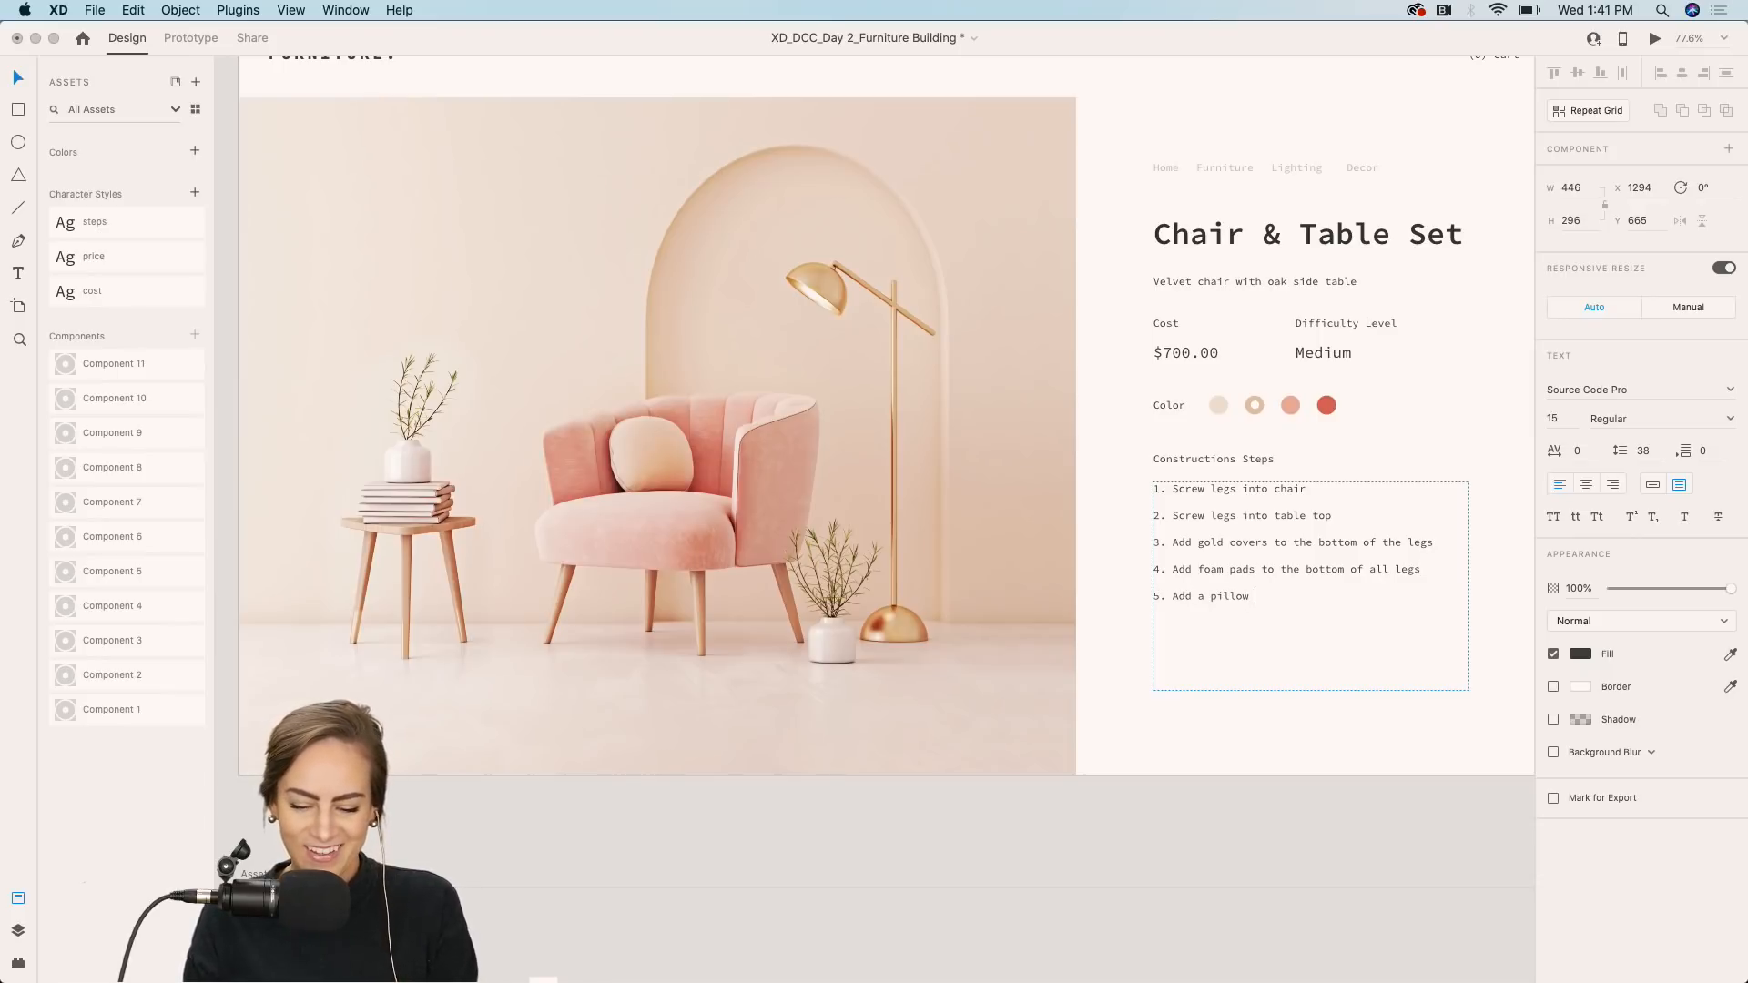
pyautogui.write('for a cozy')
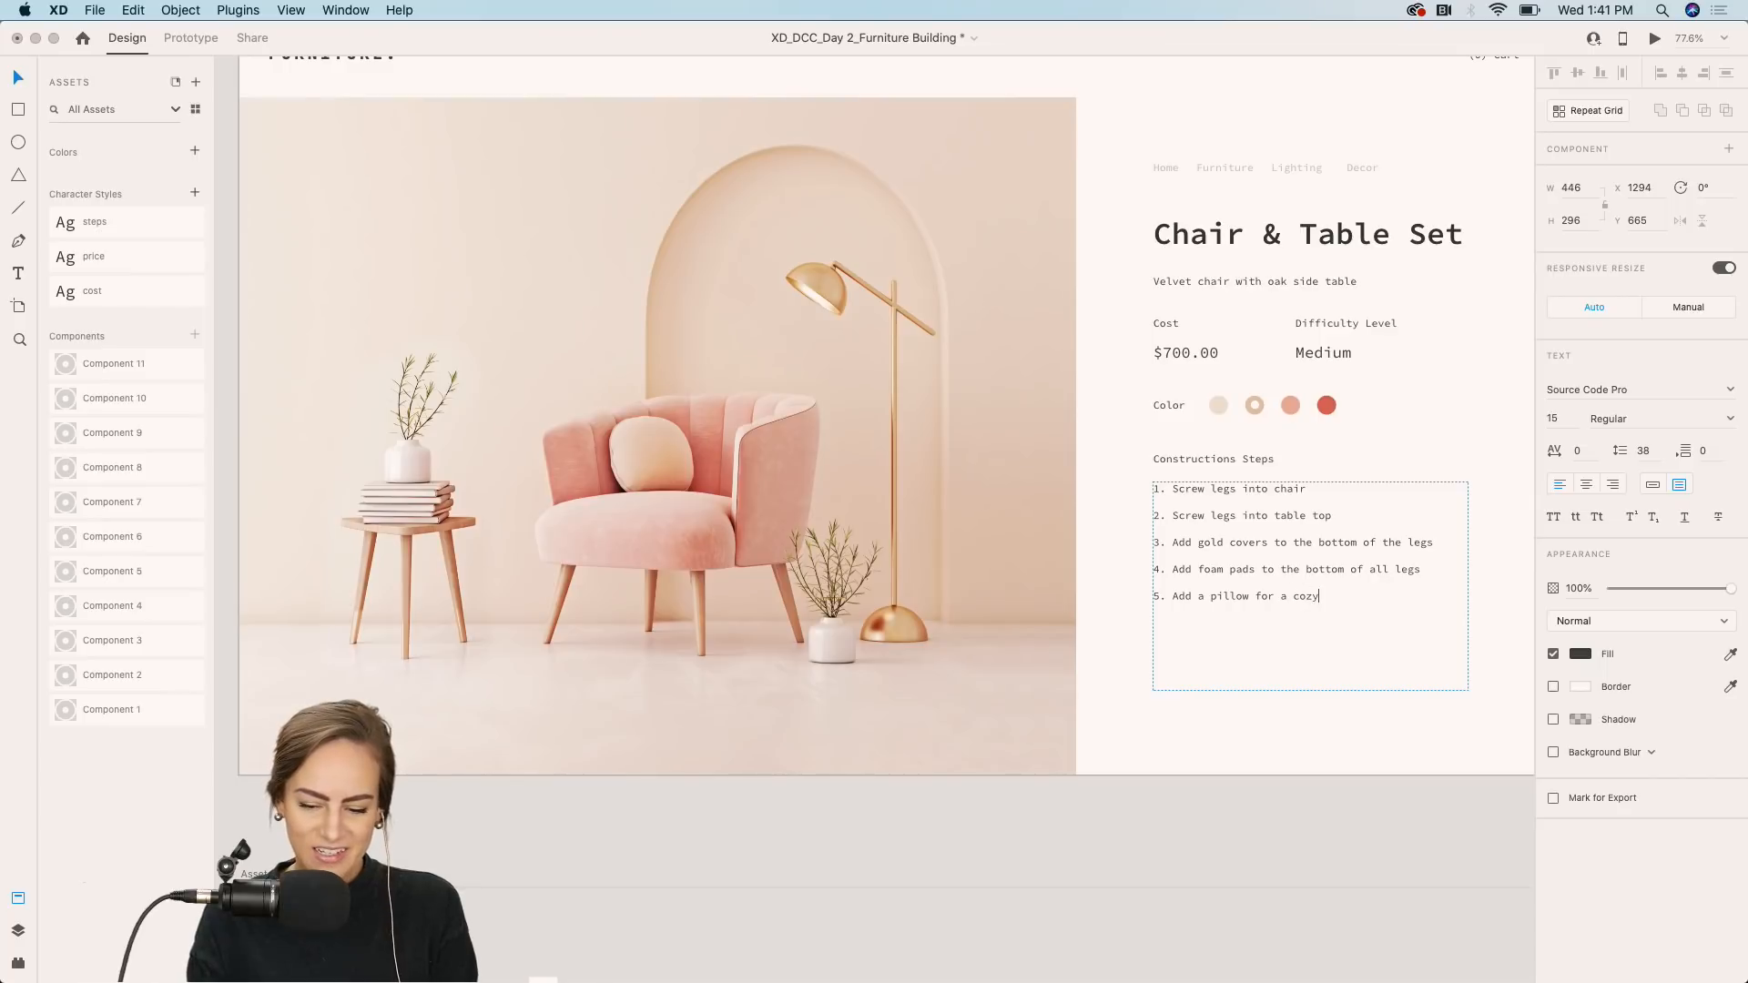
pyautogui.write(' touch!')
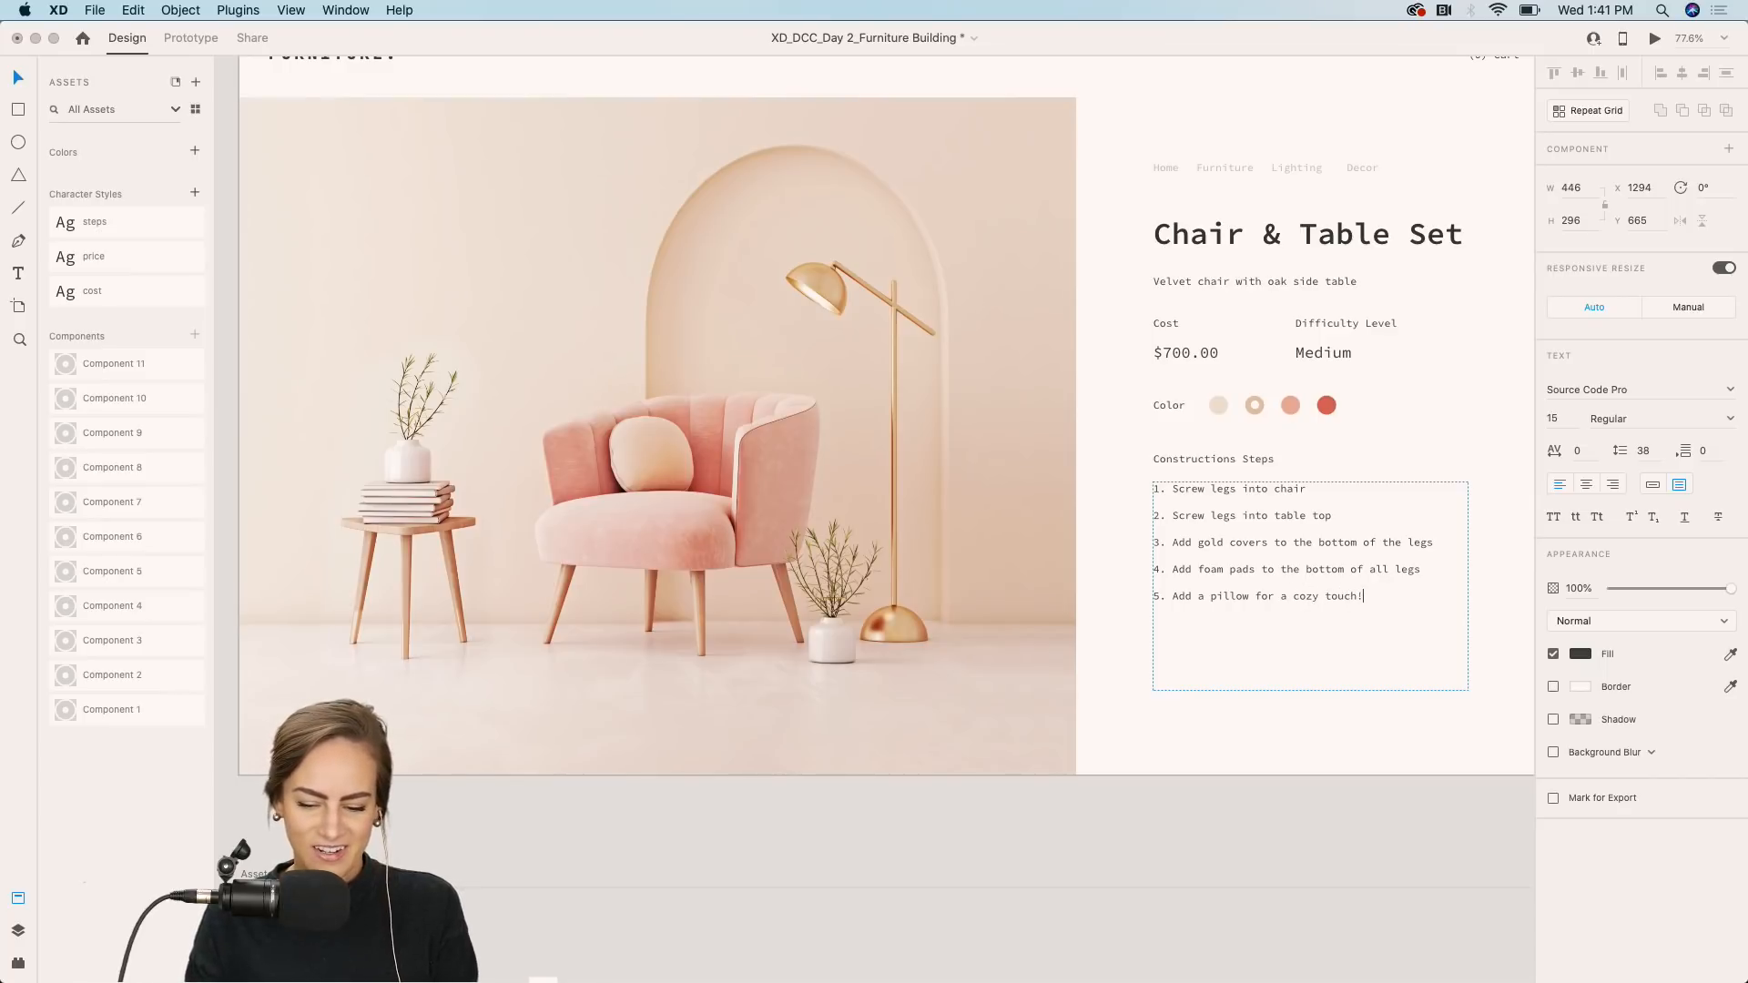
# Add the line "5. Add a pillow for a cozy touch!" to the assembly steps list.
pyautogui.press('Escape')
pyautogui.click(1245, 823)
# Change the difficulty level value to "Easy".
pyautogui.scroll(-3, 1245, 822)
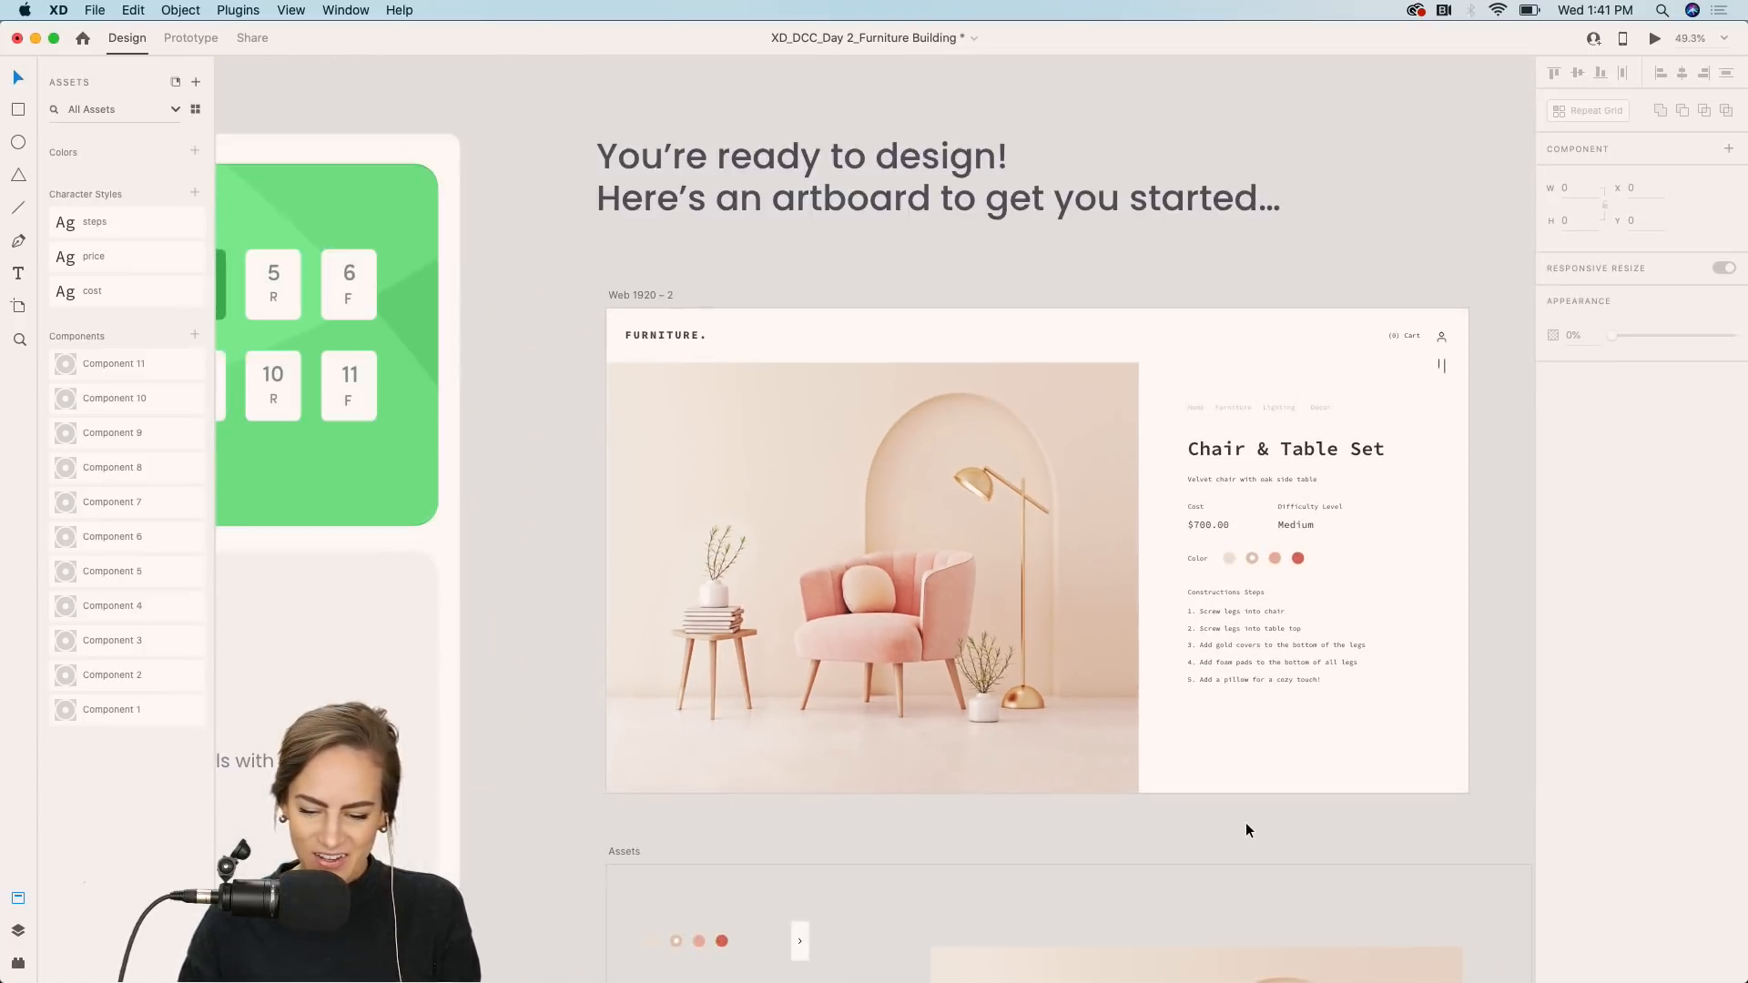
pyautogui.scroll(-3, 1243, 633)
pyautogui.scroll(3, 1298, 440)
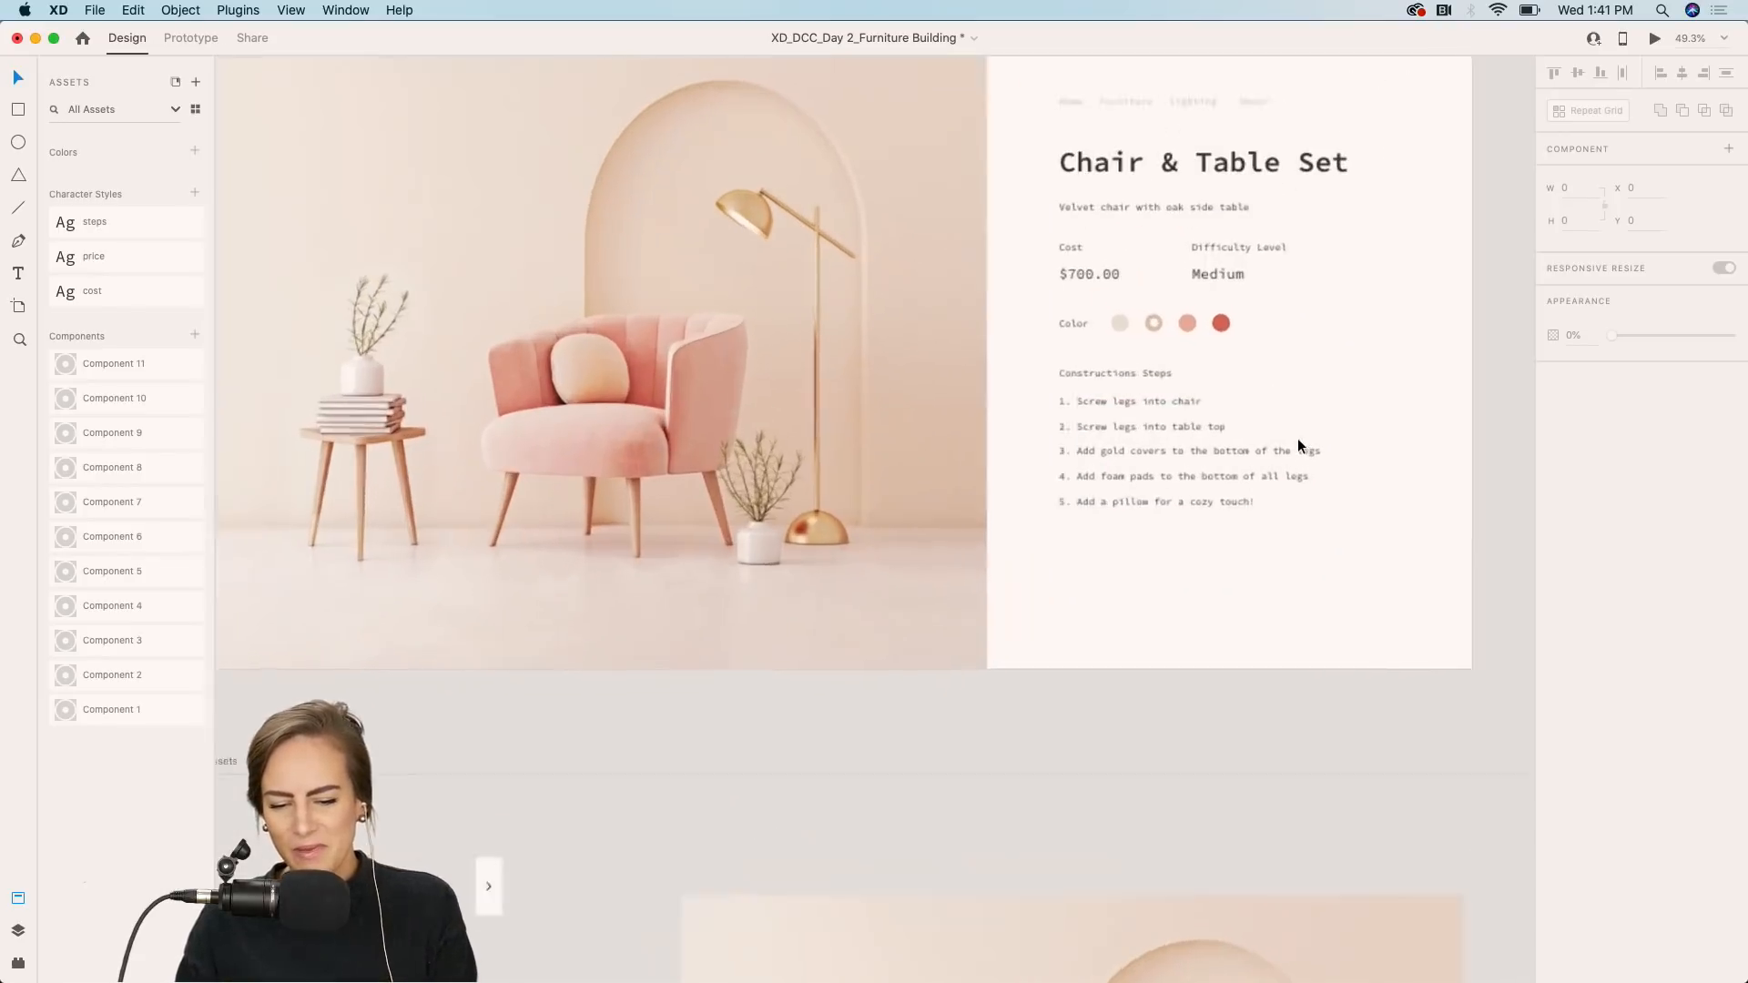
pyautogui.doubleClick(1222, 260)
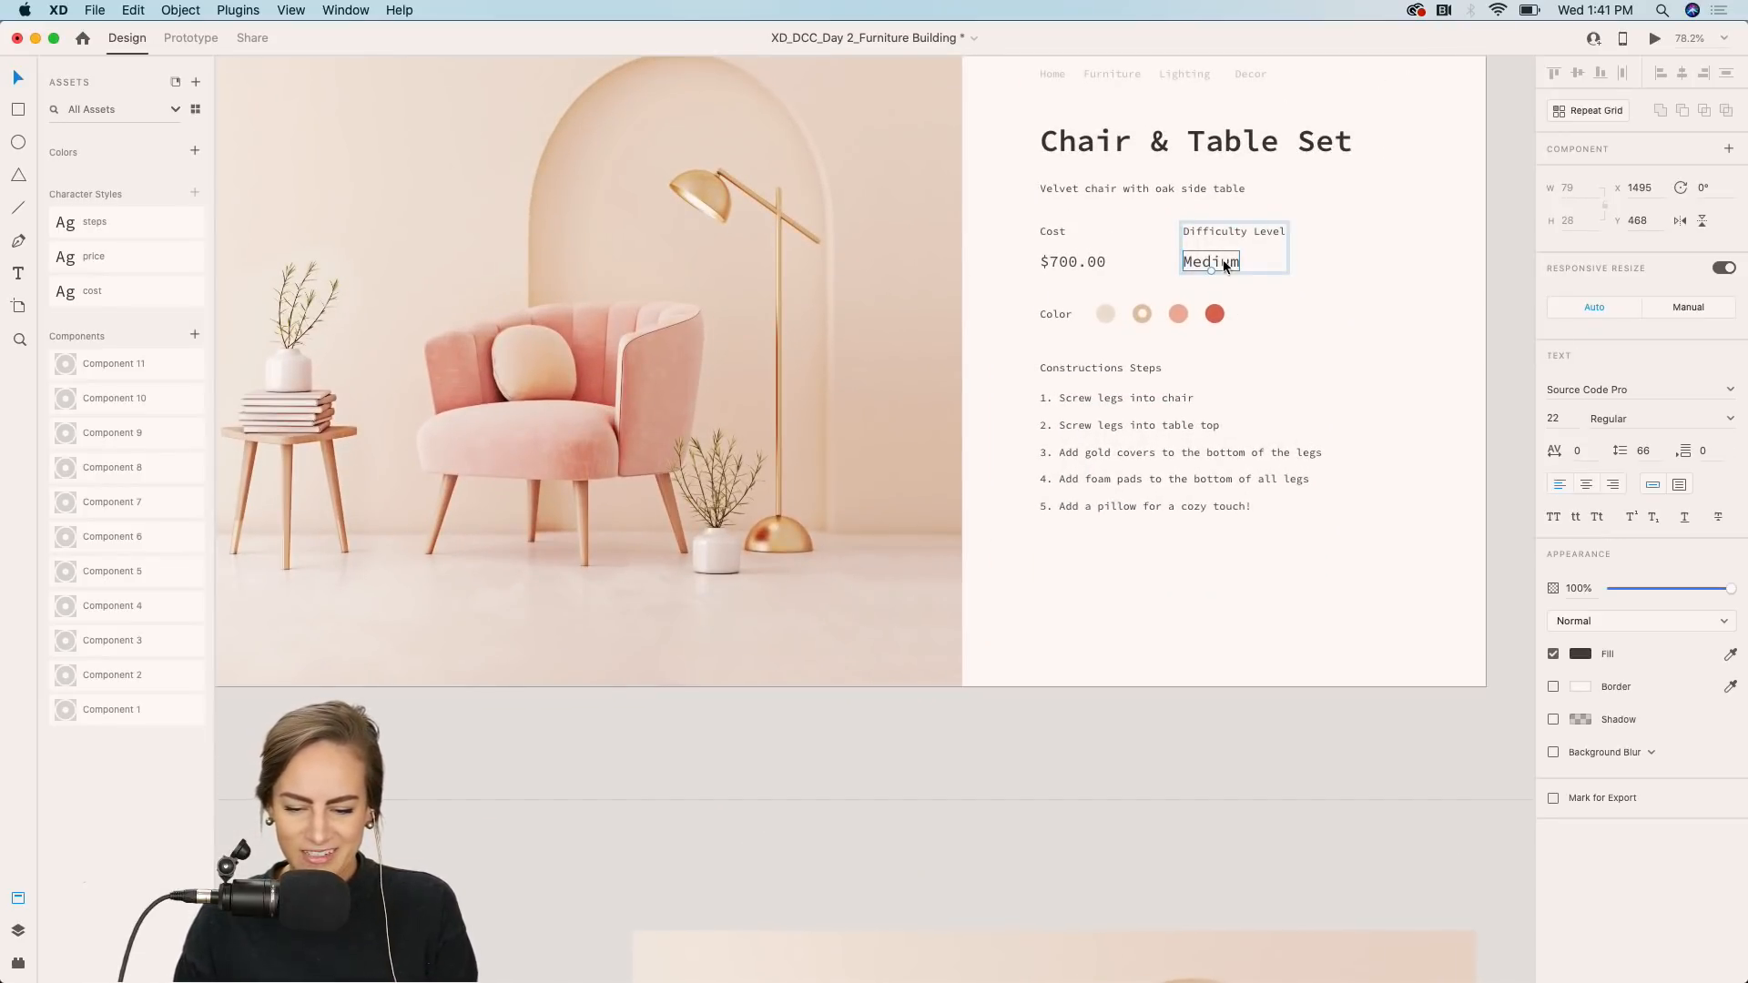
pyautogui.doubleClick(1222, 260)
pyautogui.write('Easy')
pyautogui.press('Escape')
pyautogui.click(1002, 785)
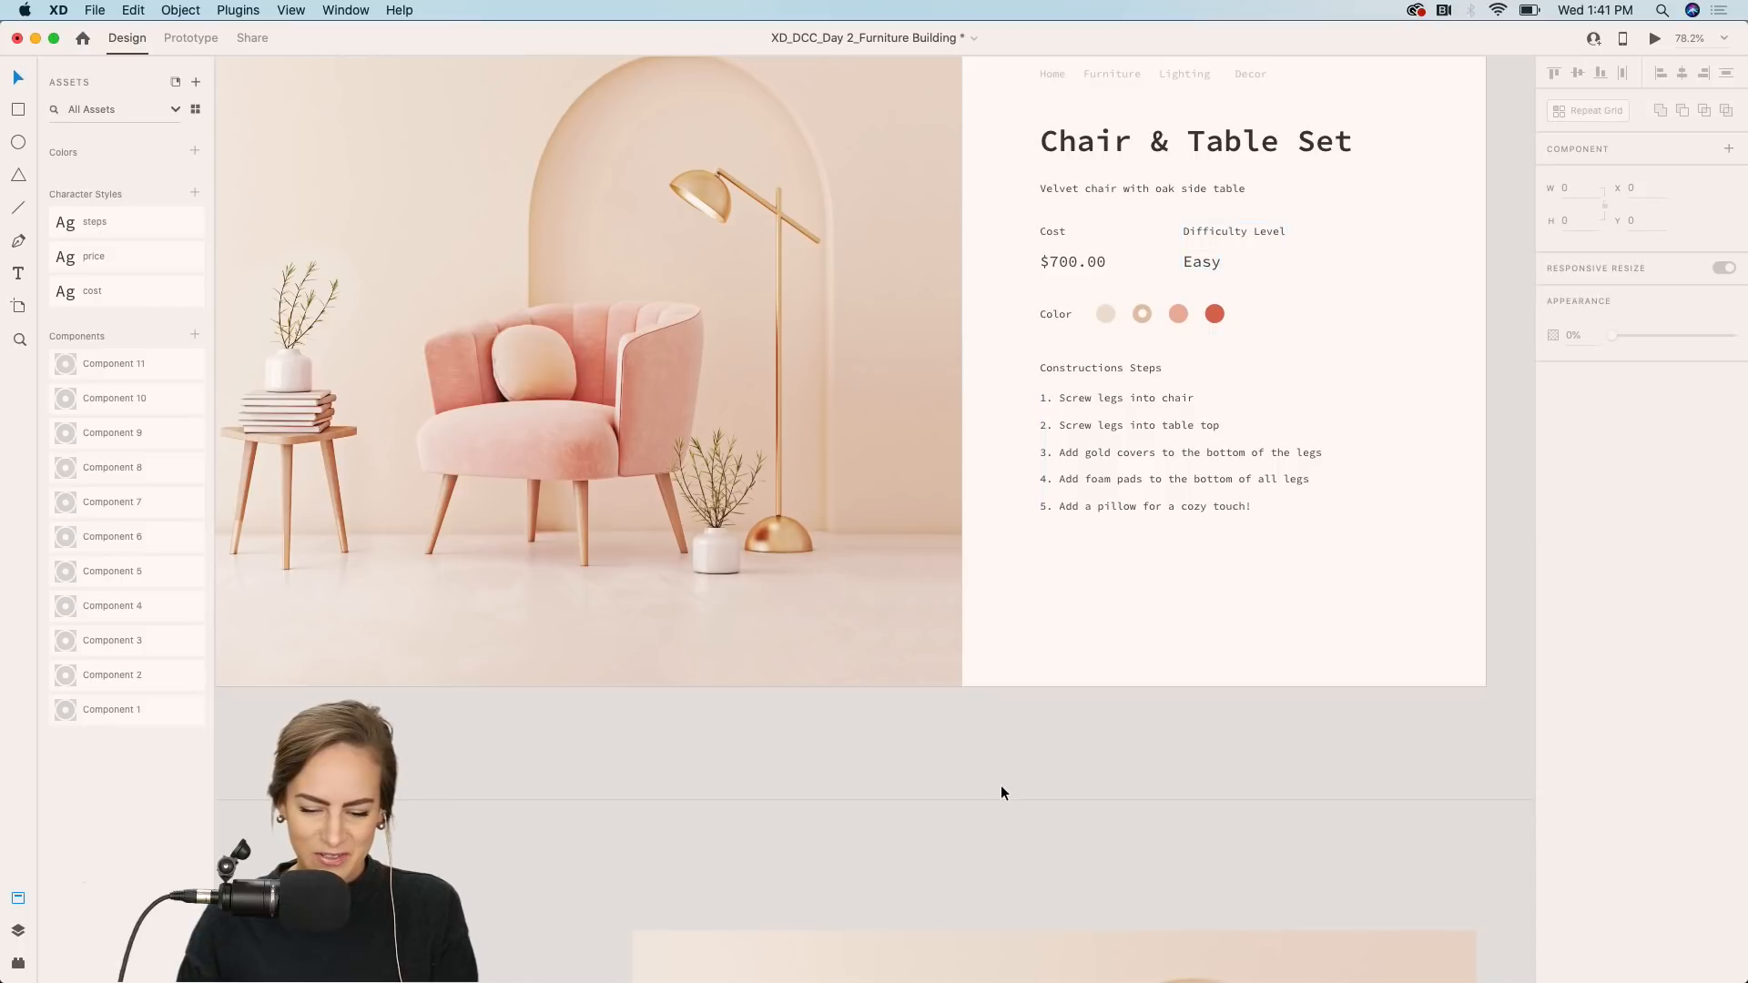
# Place a left-pointing copy of the arrow button at the left edge of the product image.
pyautogui.scroll(-3, 992, 832)
pyautogui.scroll(-5, 992, 832)
pyautogui.hscroll(-2, 992, 832)
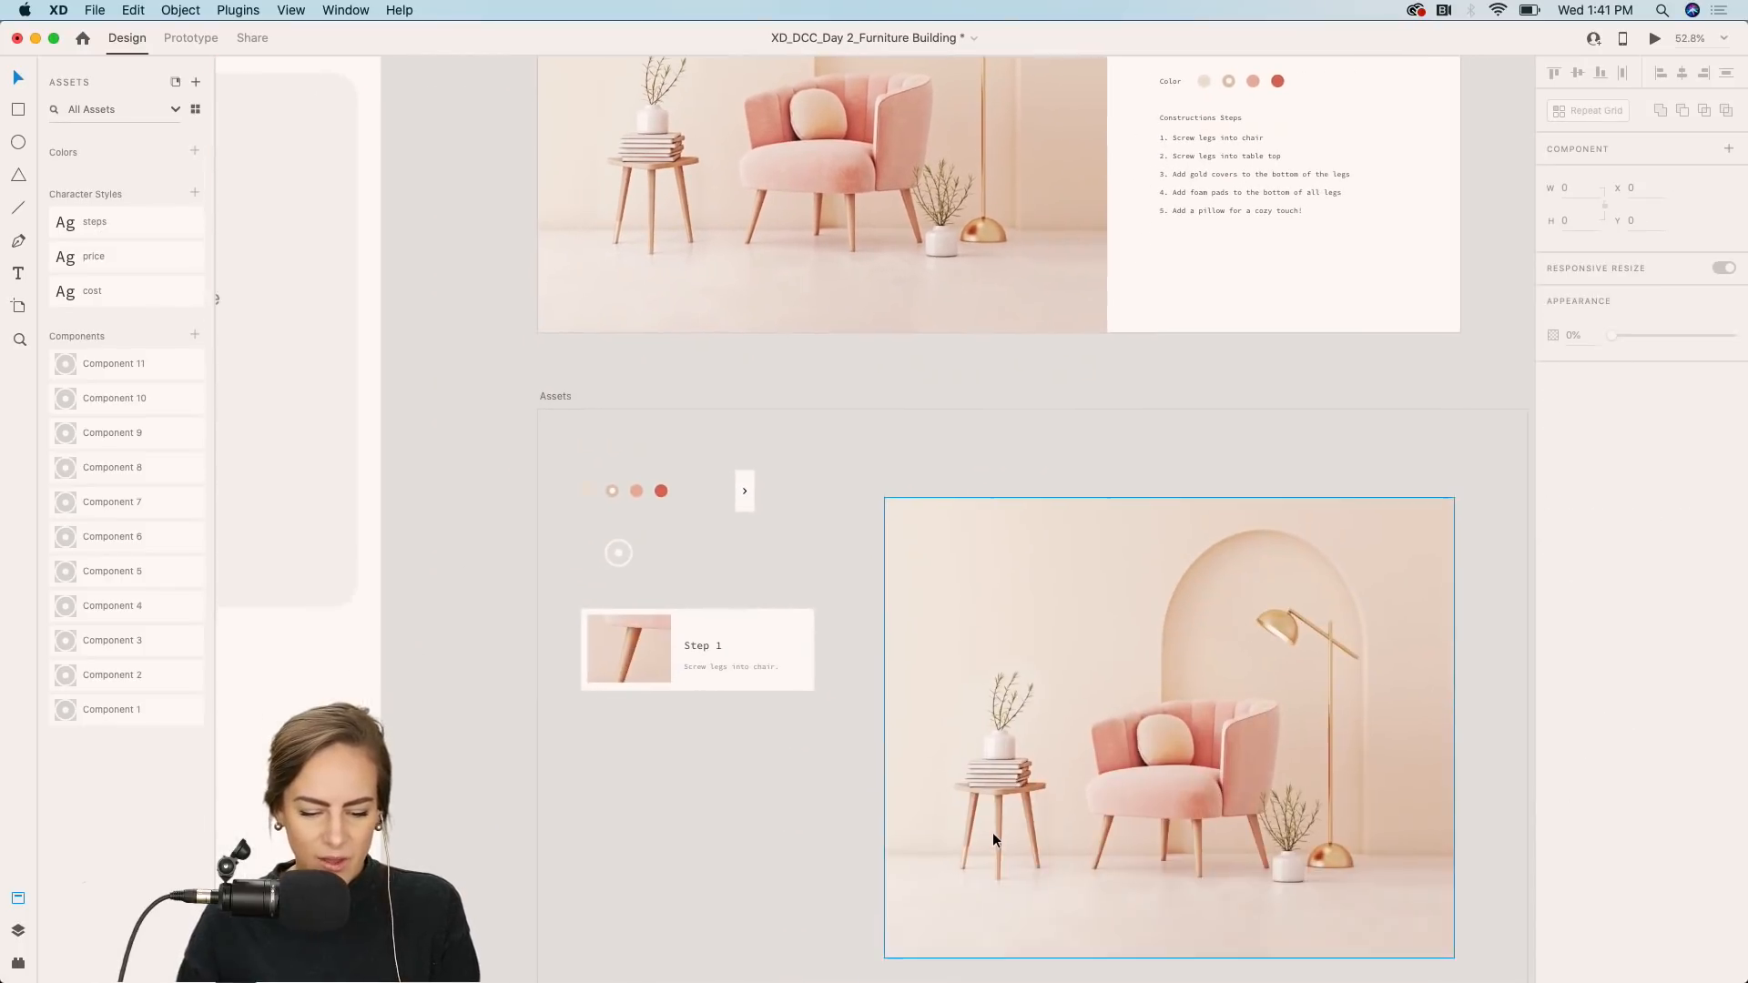
pyautogui.scroll(5, 762, 620)
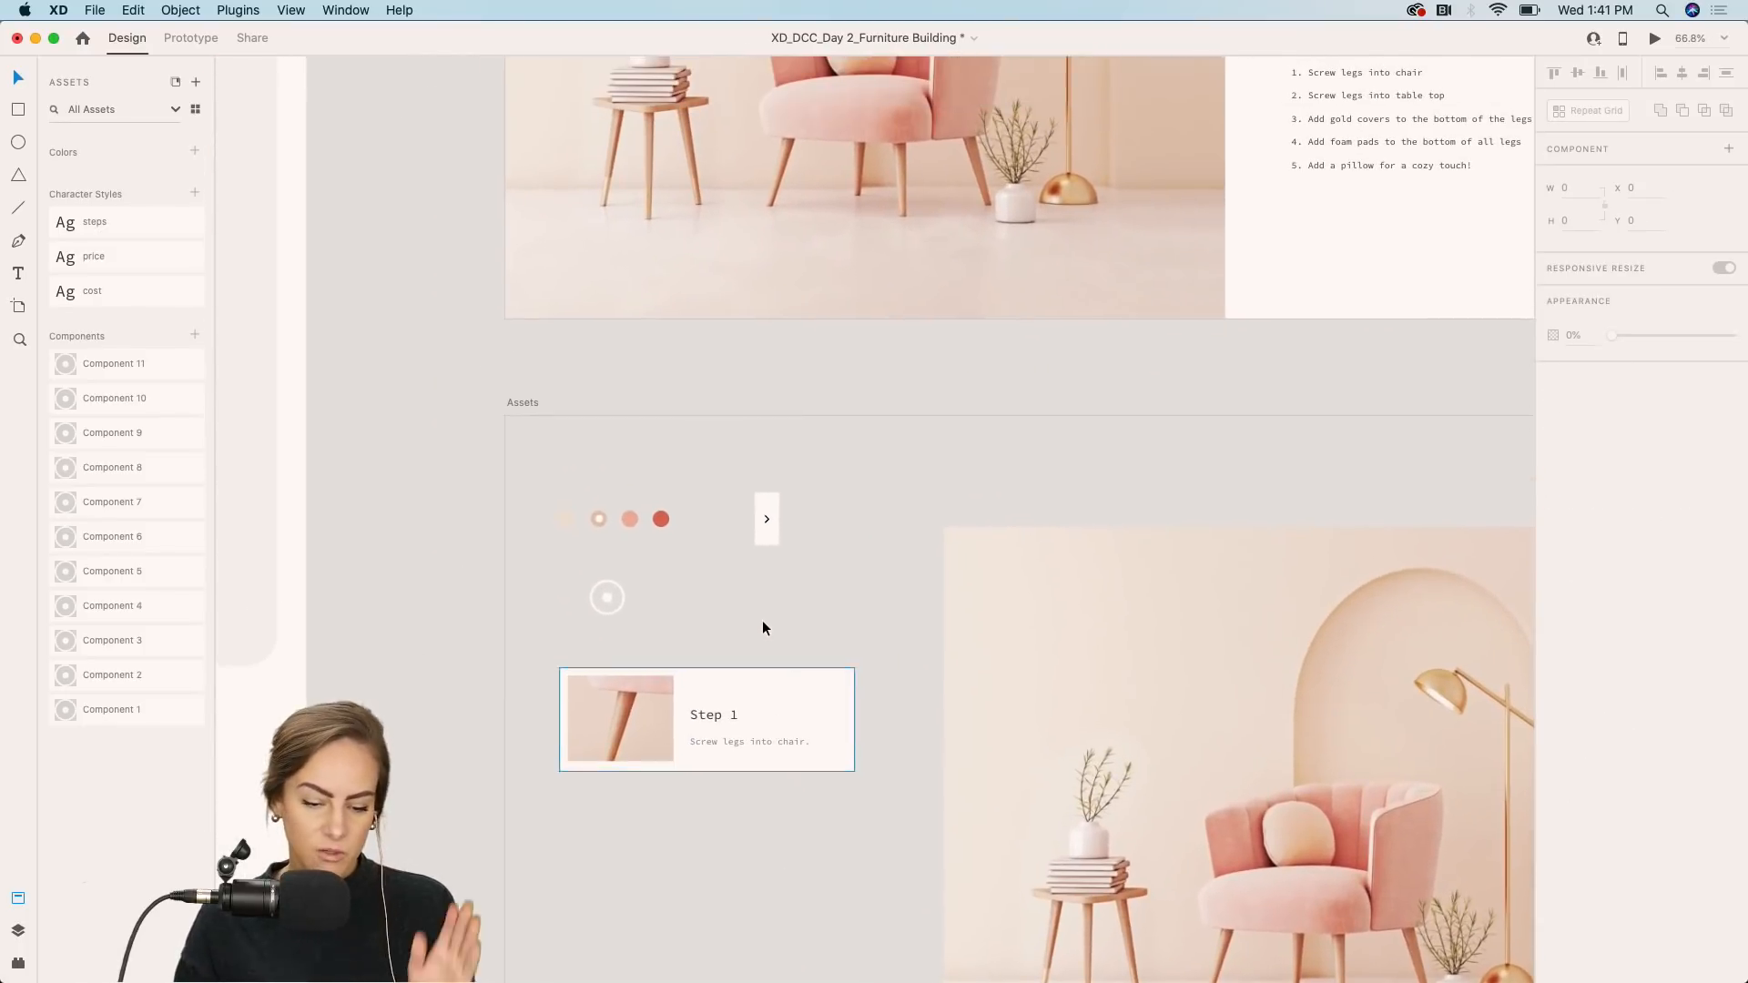
pyautogui.click(747, 580)
pyautogui.scroll(10, 747, 581)
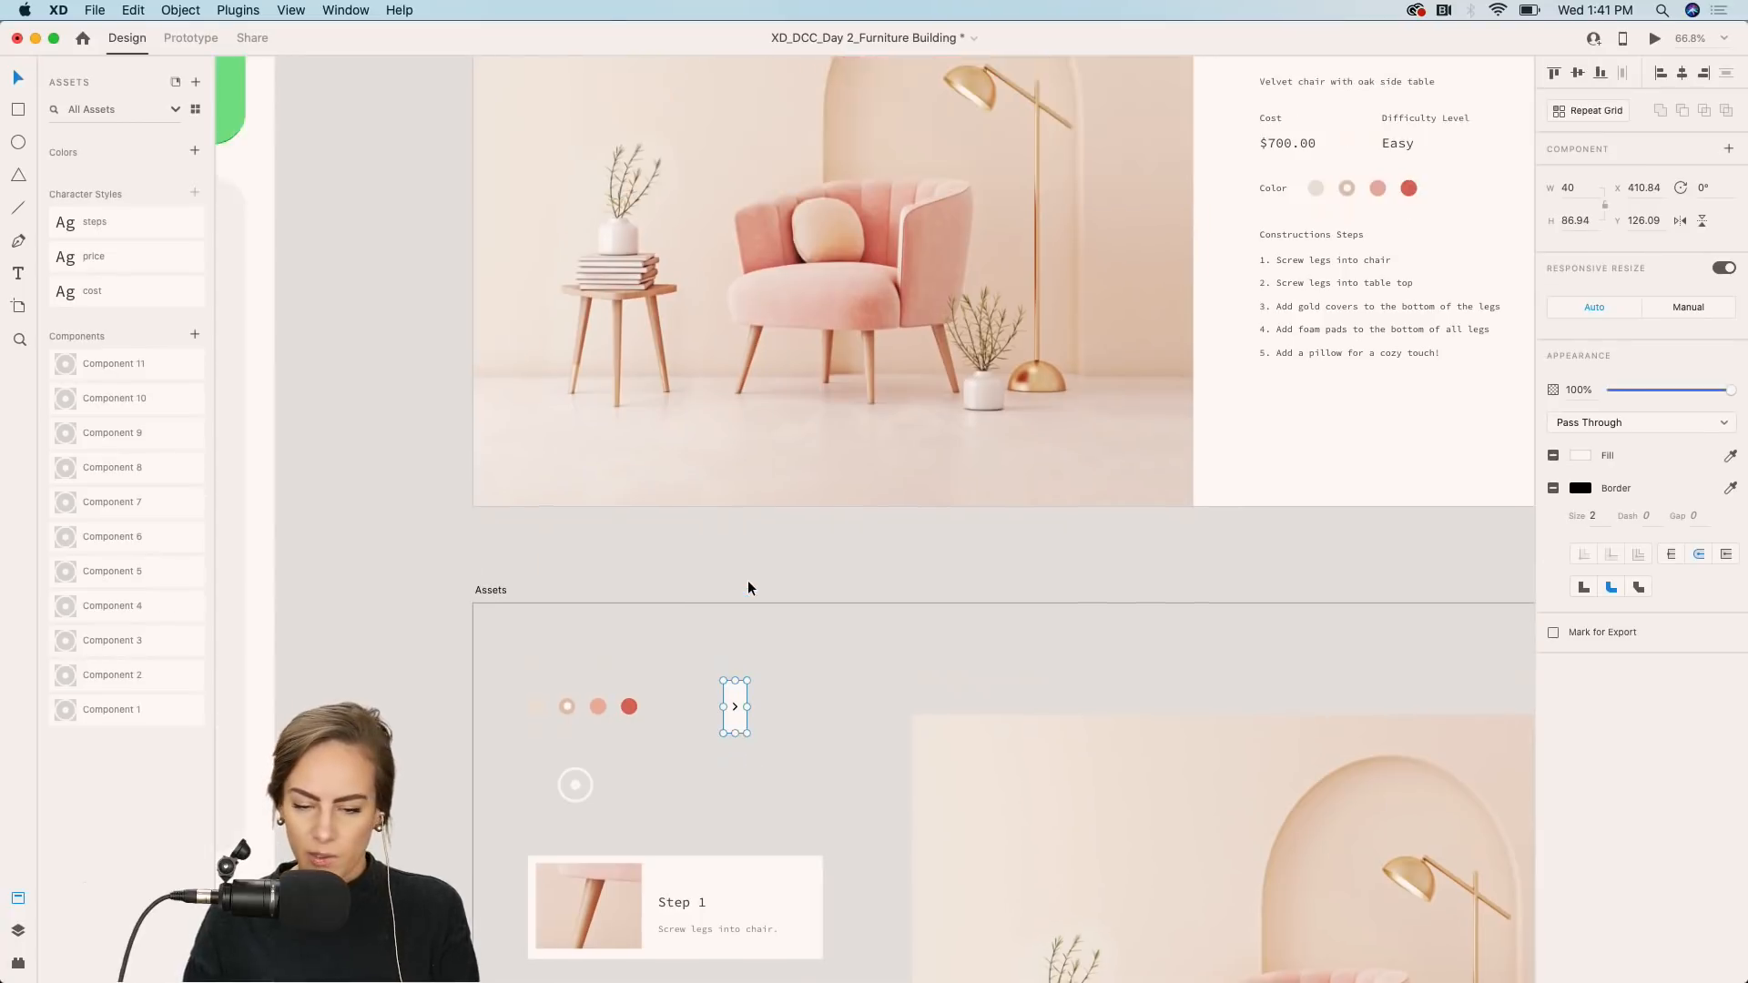
pyautogui.click(823, 470)
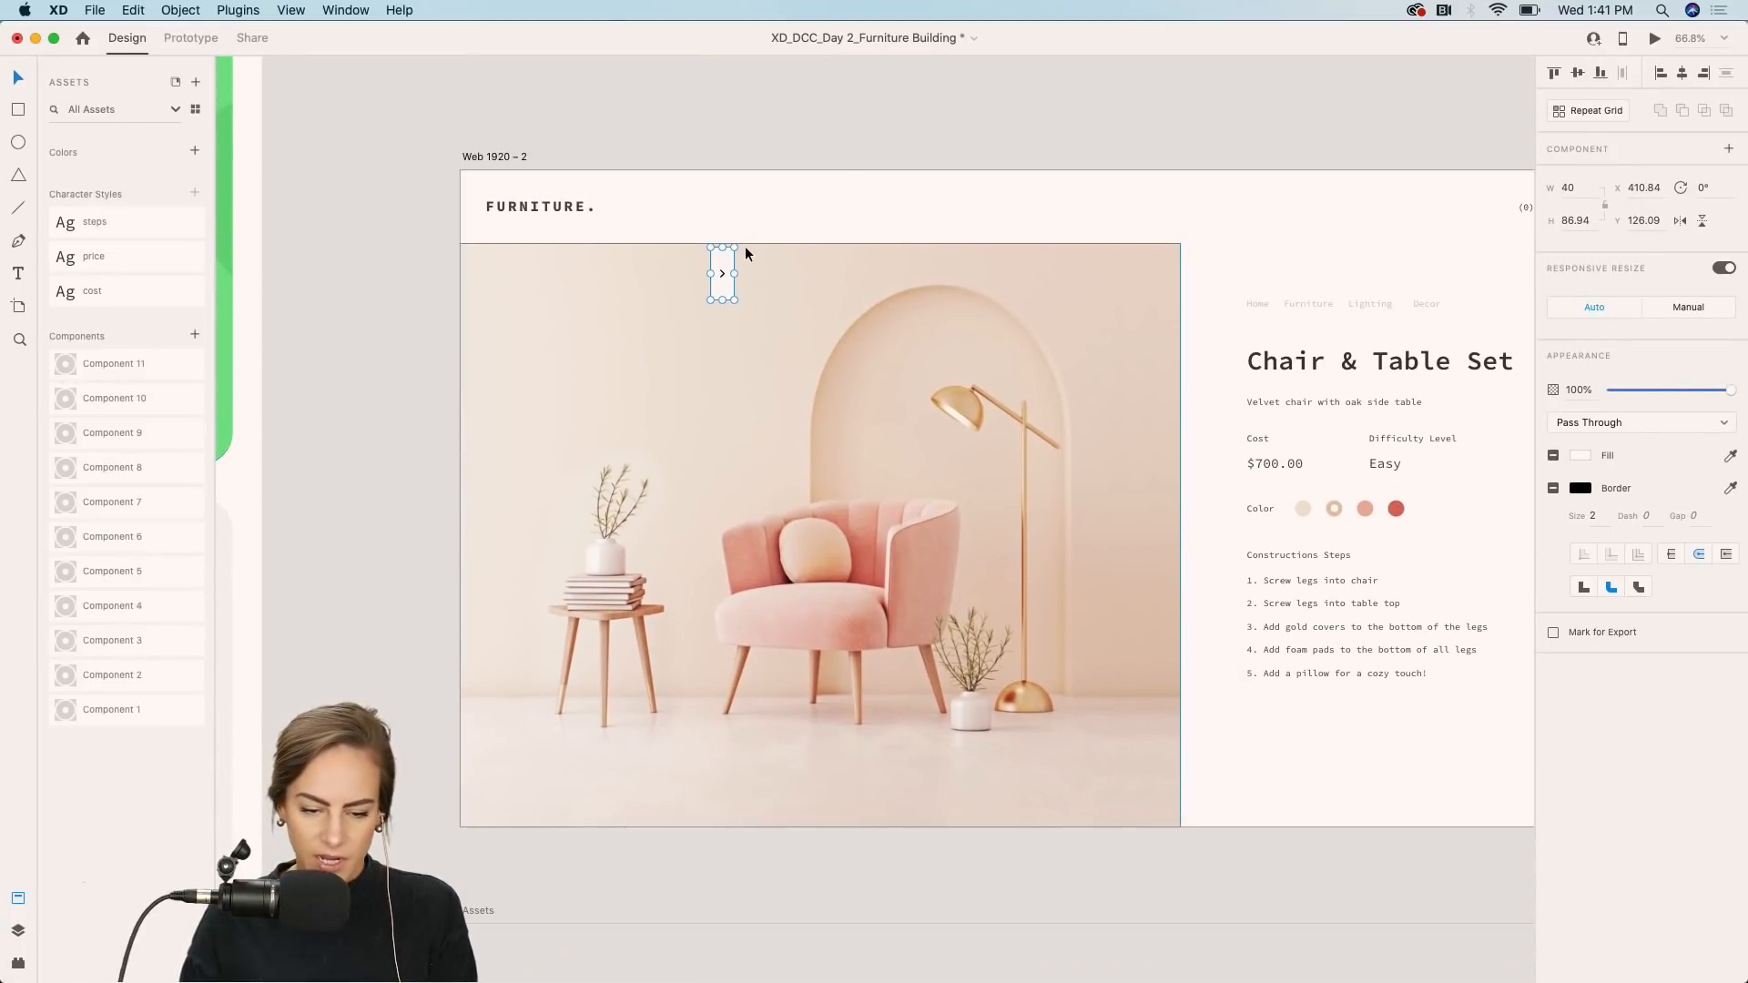
pyautogui.moveTo(717, 266); pyautogui.dragTo(470, 515)
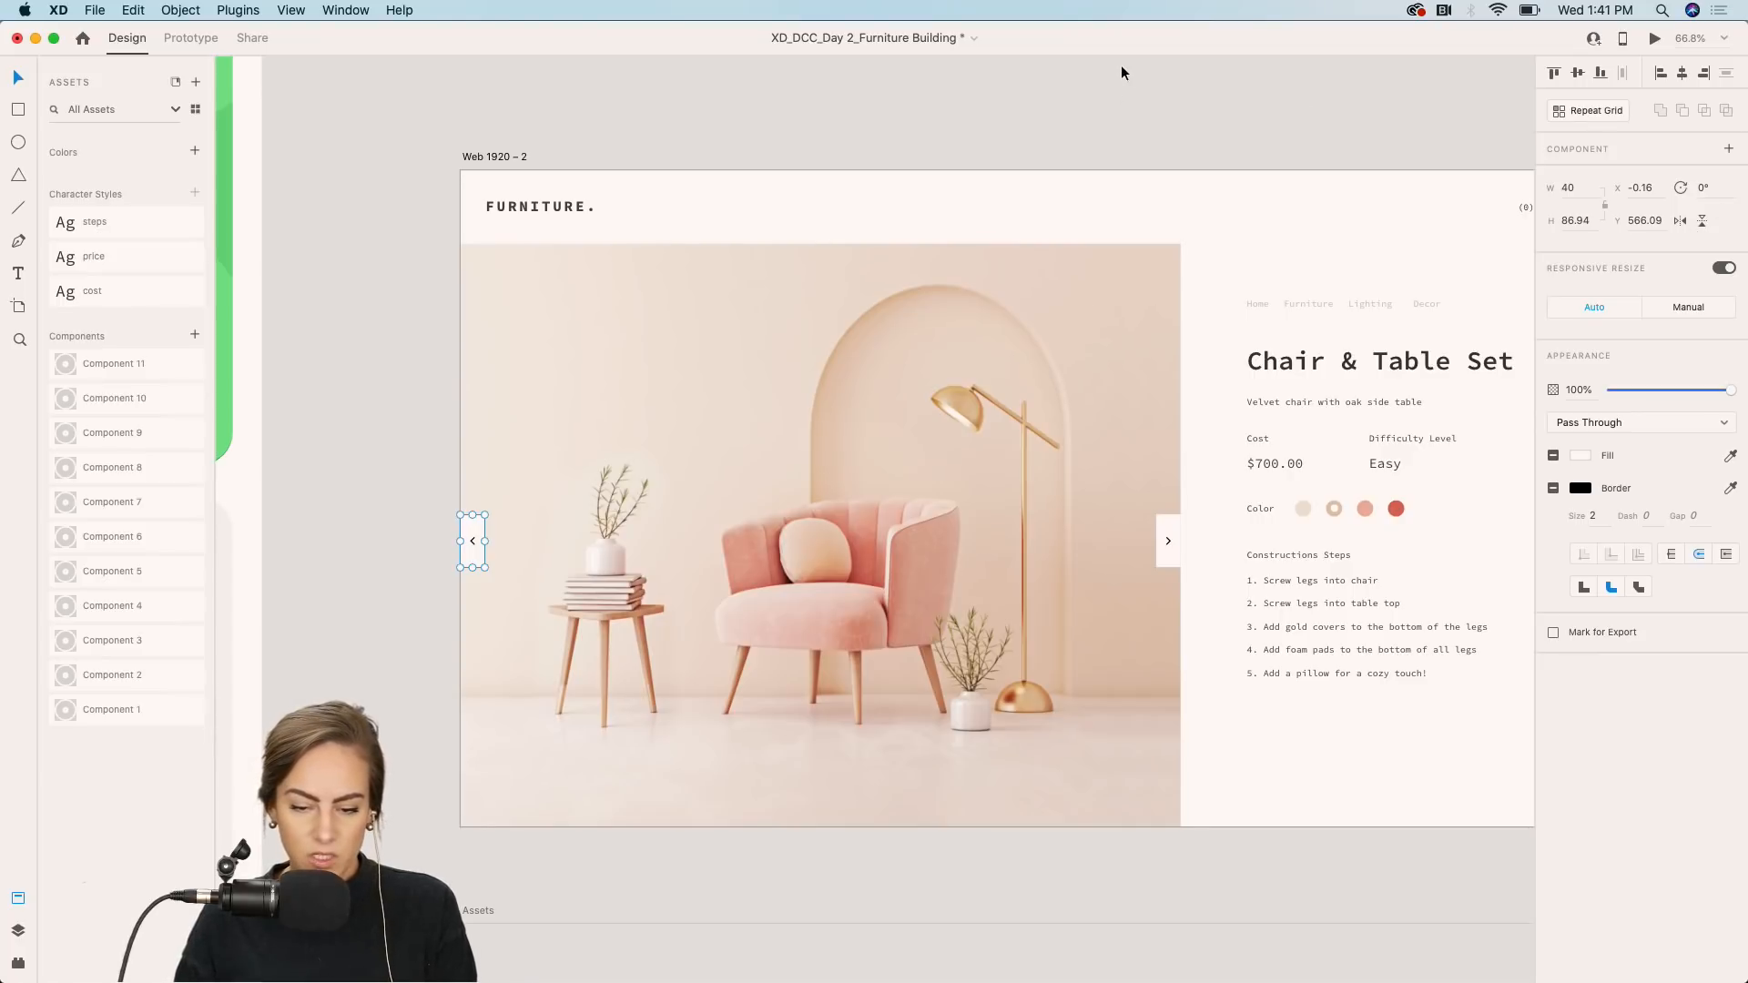
pyautogui.click(1137, 207)
# Copy the circular hotspot marker from the assets area and place it on the side table's leg.
pyautogui.scroll(-3, 798, 454)
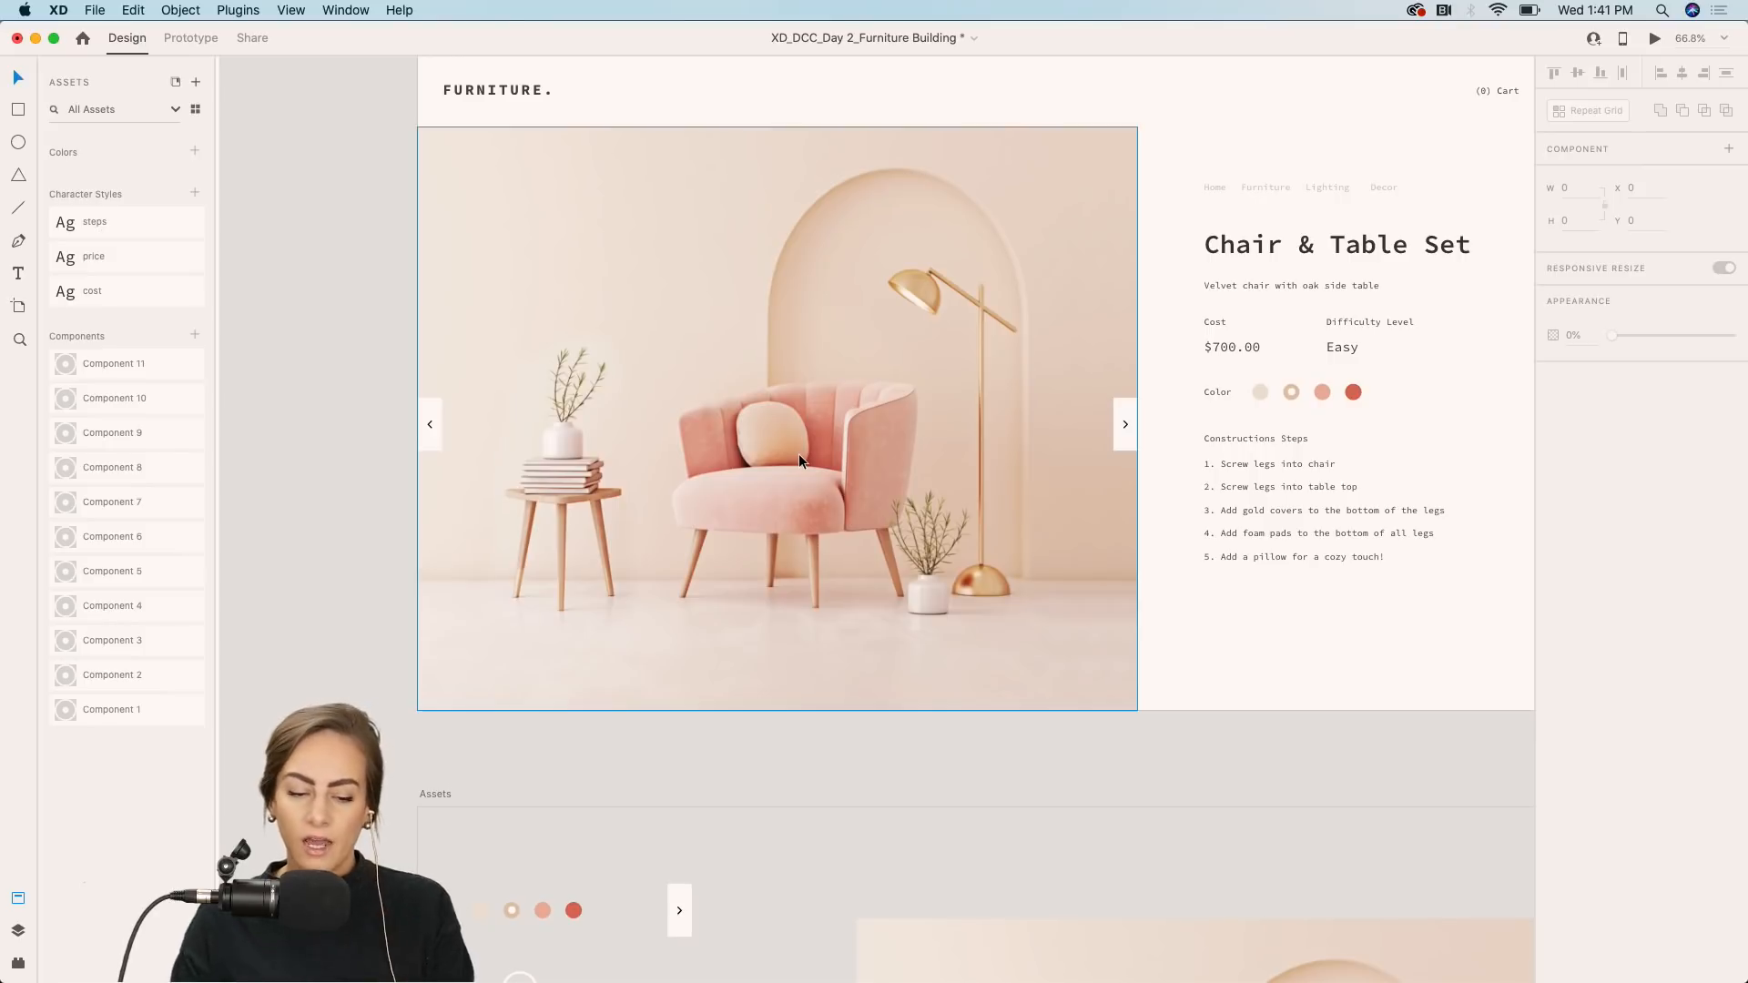
pyautogui.scroll(3, 799, 453)
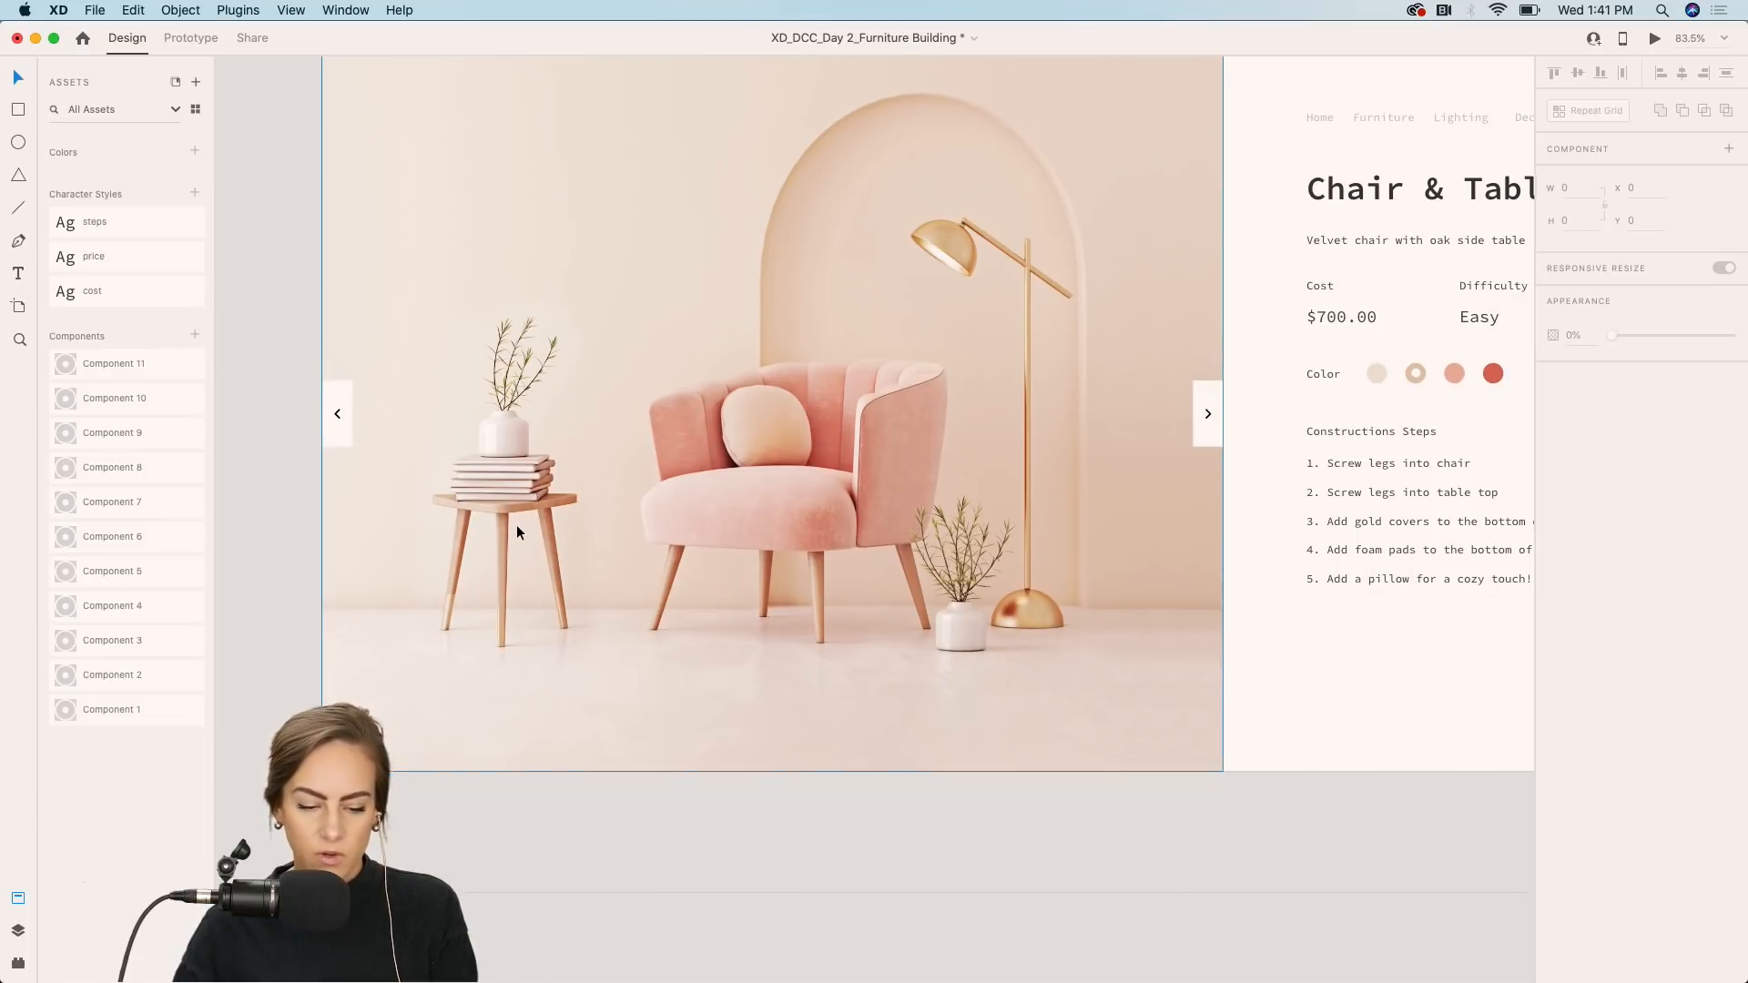
pyautogui.scroll(-3, 517, 526)
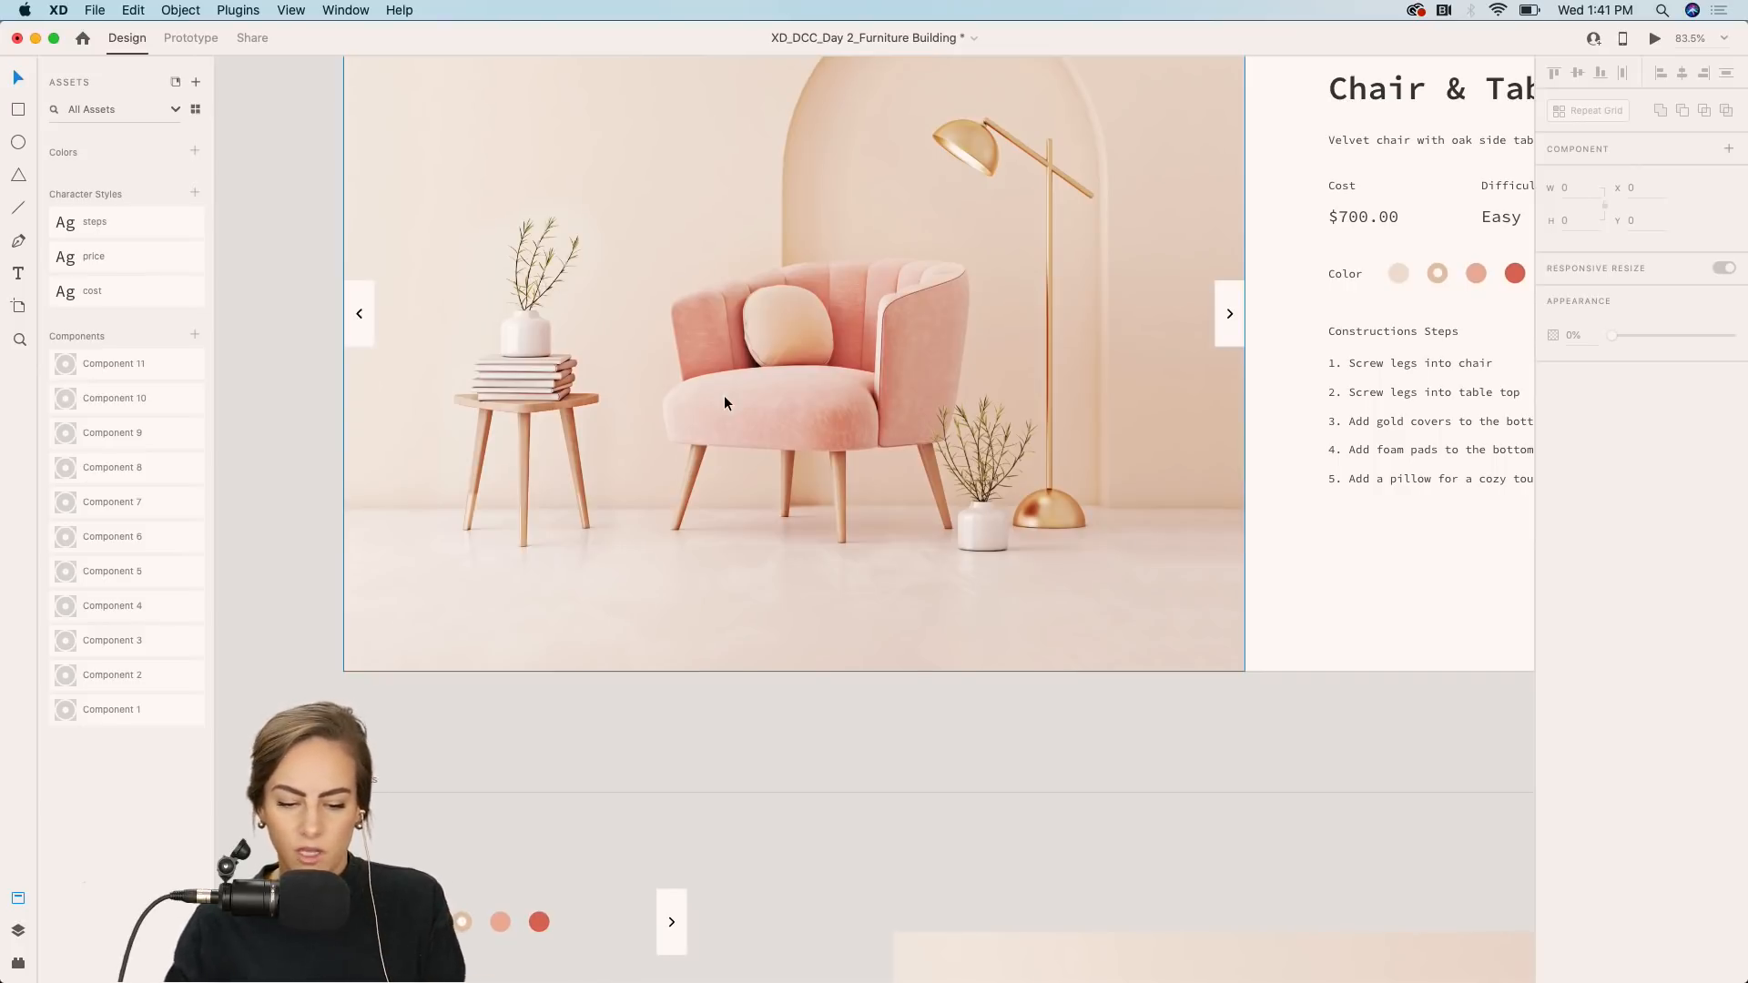
pyautogui.scroll(-5, 725, 401)
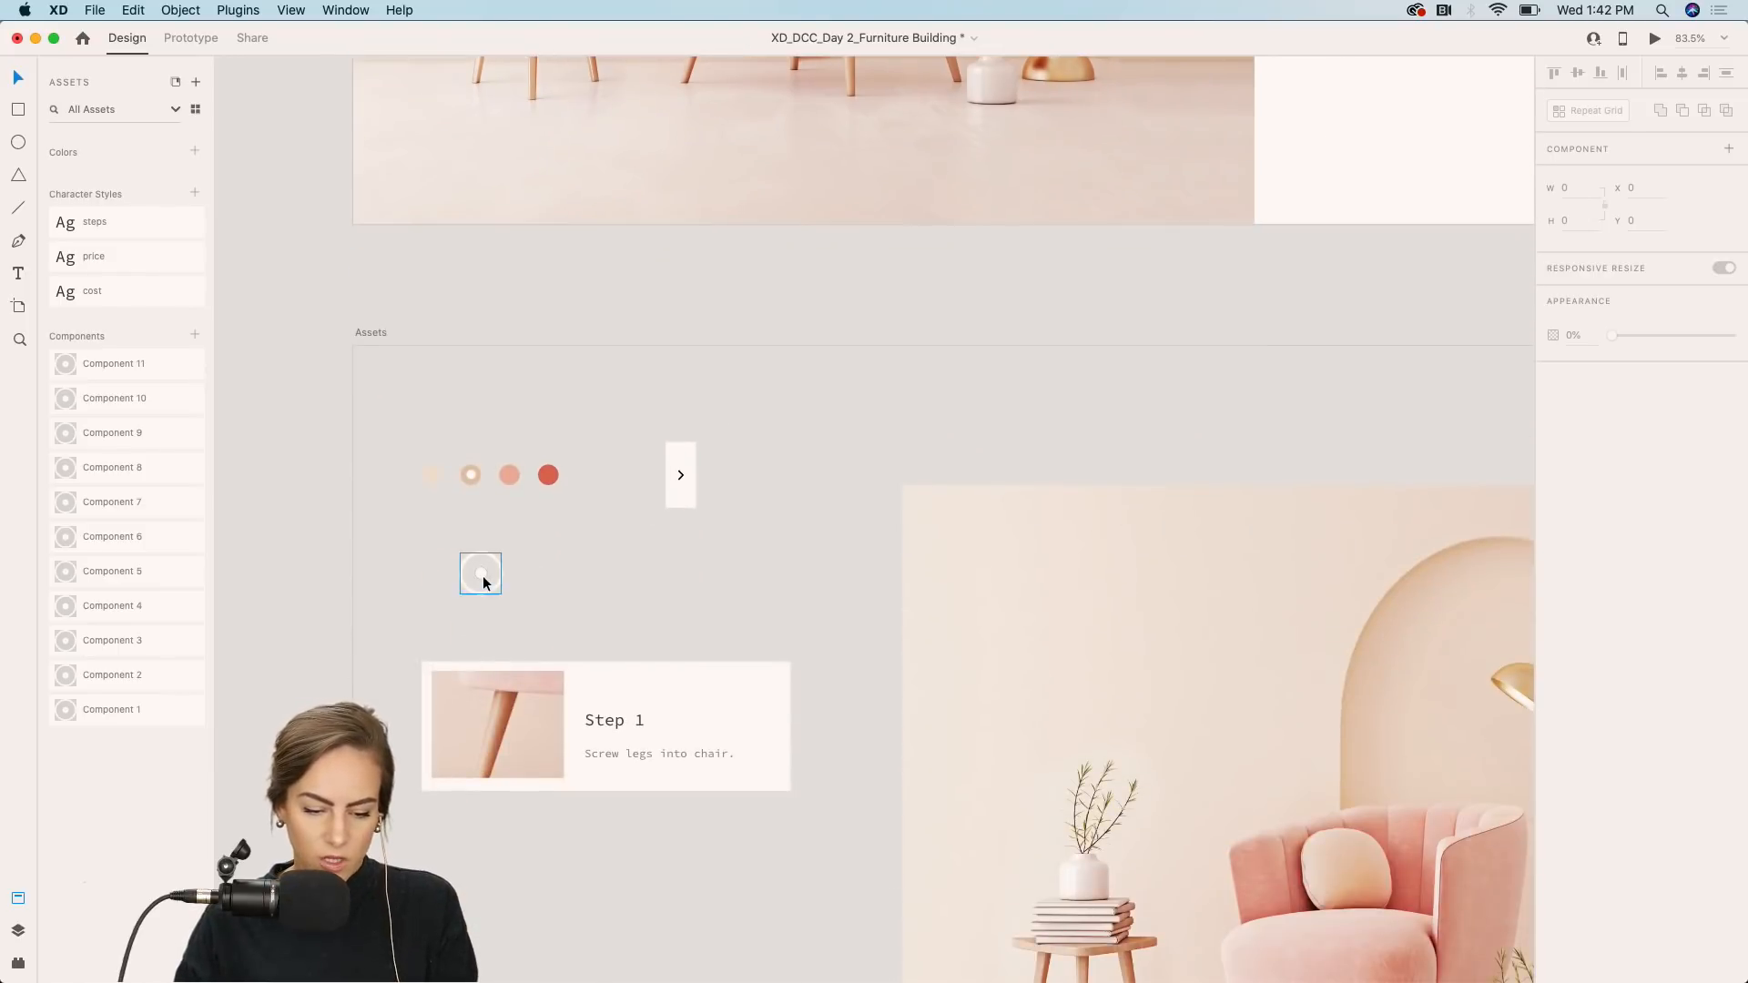
pyautogui.press('super+c')
pyautogui.scroll(6, 483, 575)
pyautogui.press('super+v')
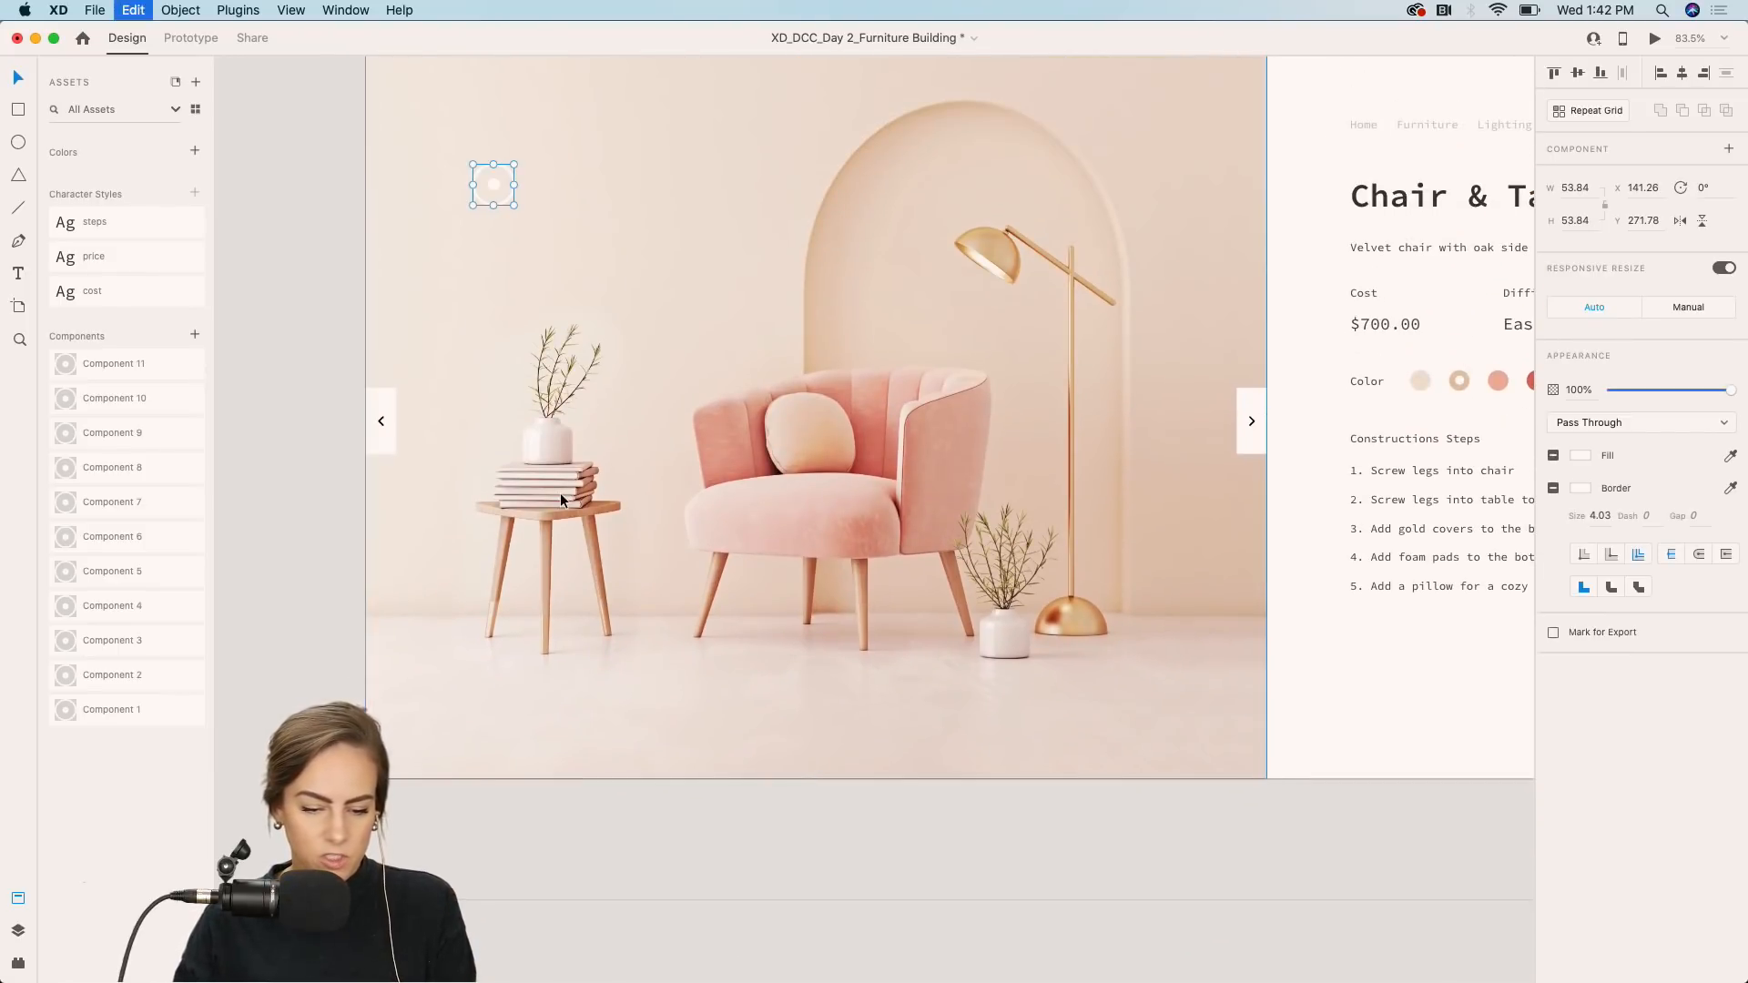
pyautogui.moveTo(494, 183); pyautogui.dragTo(509, 526)
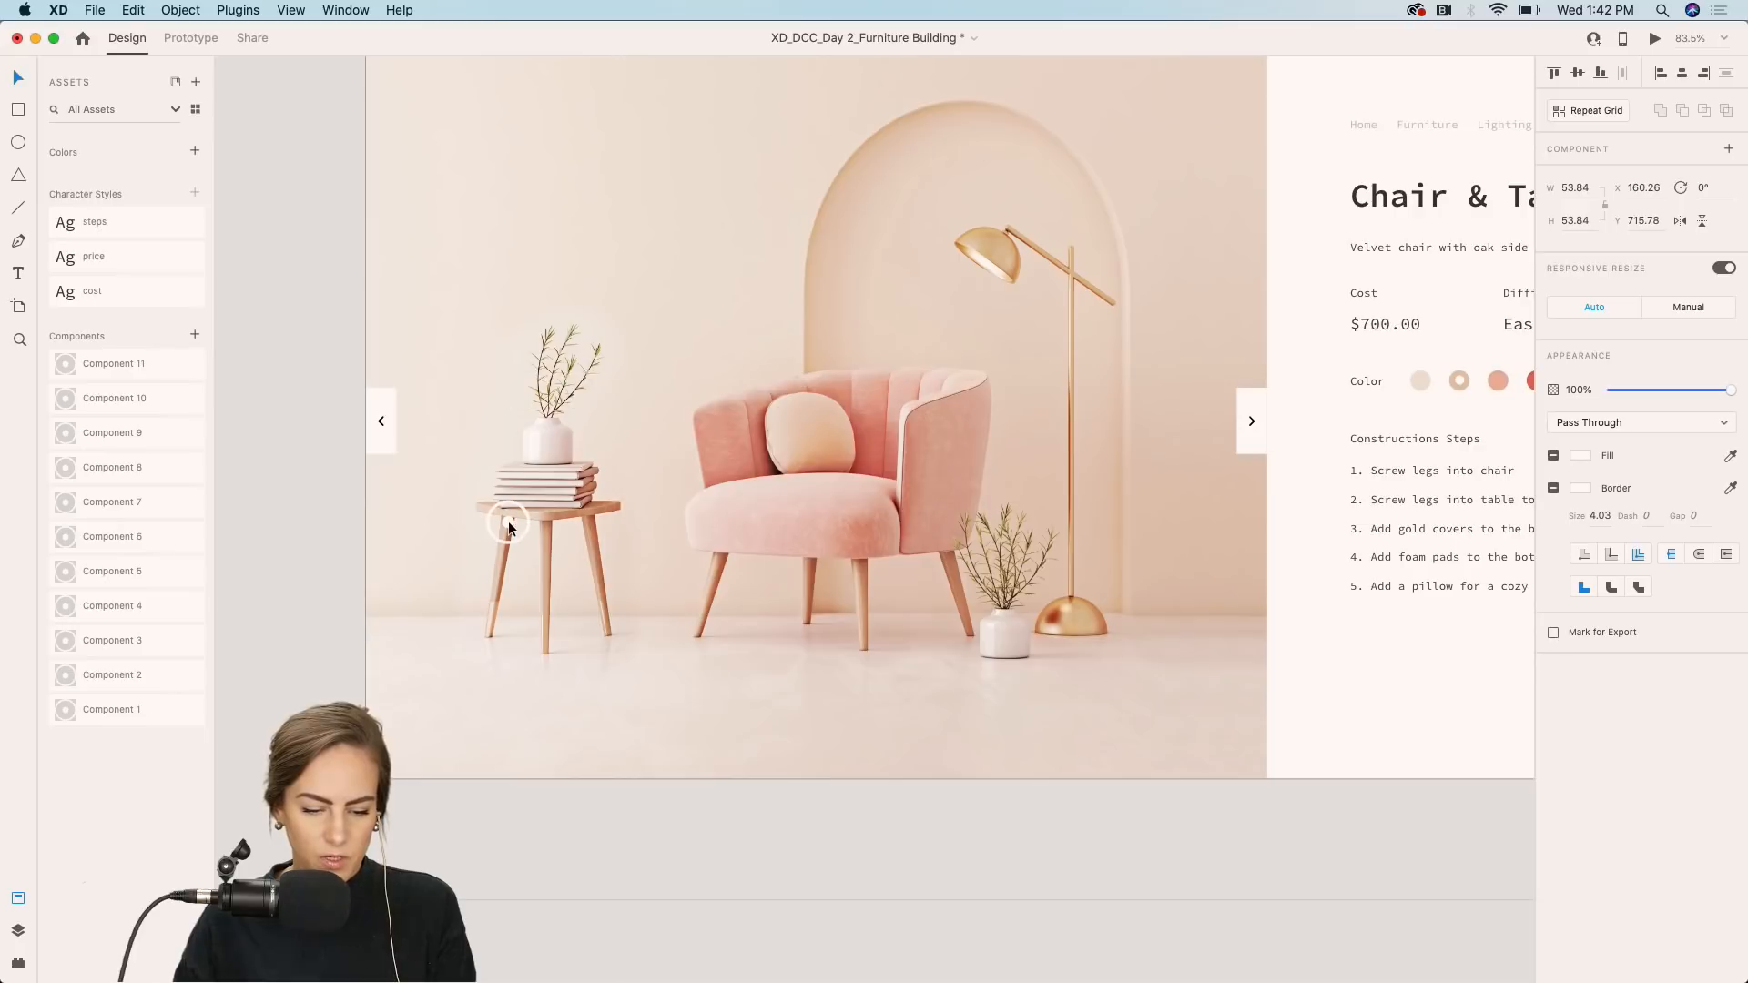
pyautogui.doubleClick(508, 521)
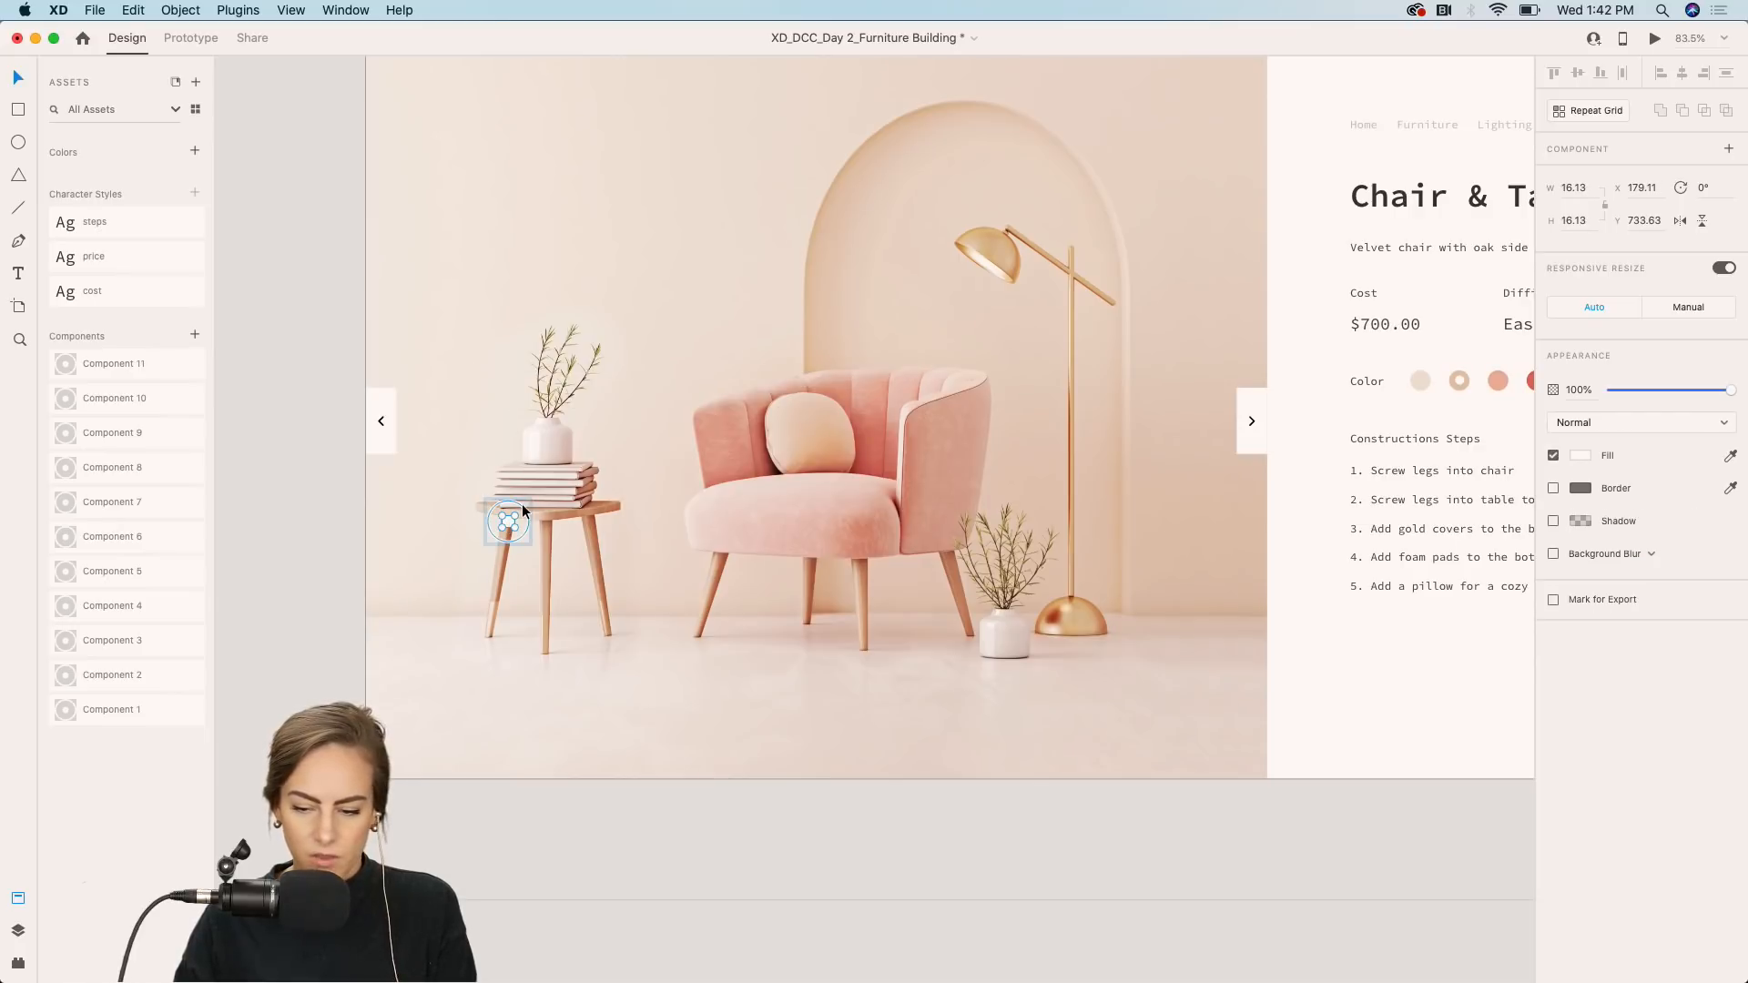
pyautogui.click(669, 522)
pyautogui.scroll(3, 451, 523)
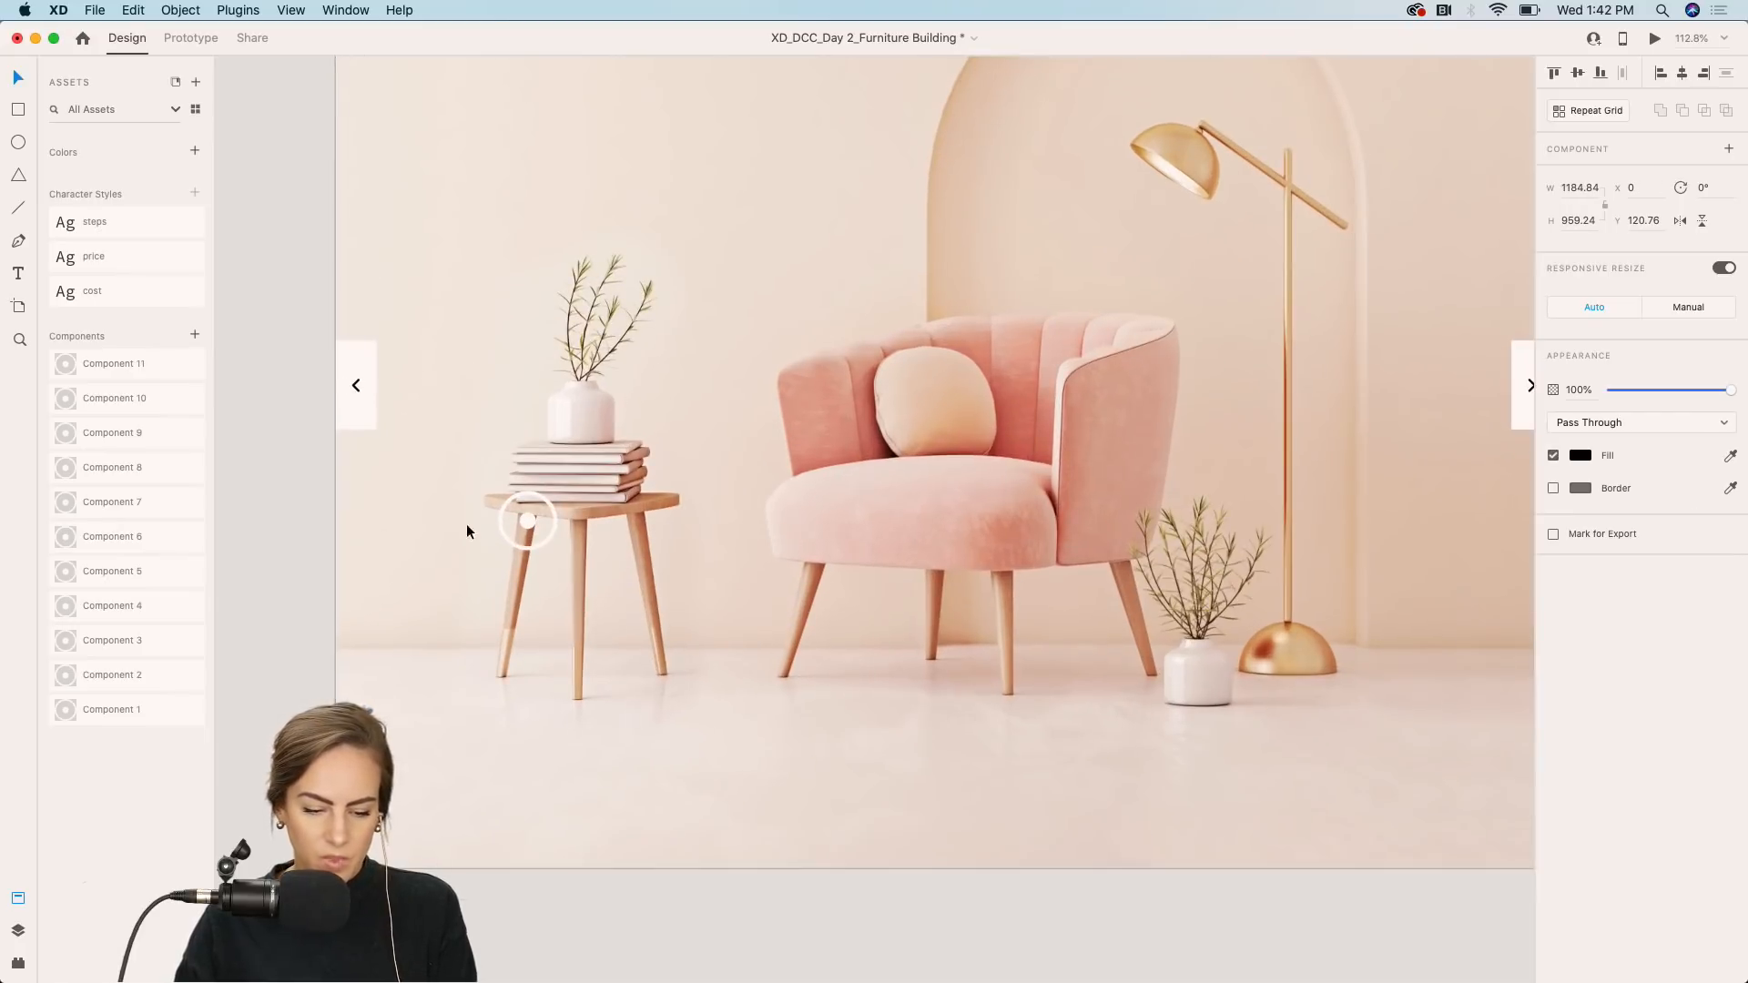
pyautogui.scroll(-3, 527, 528)
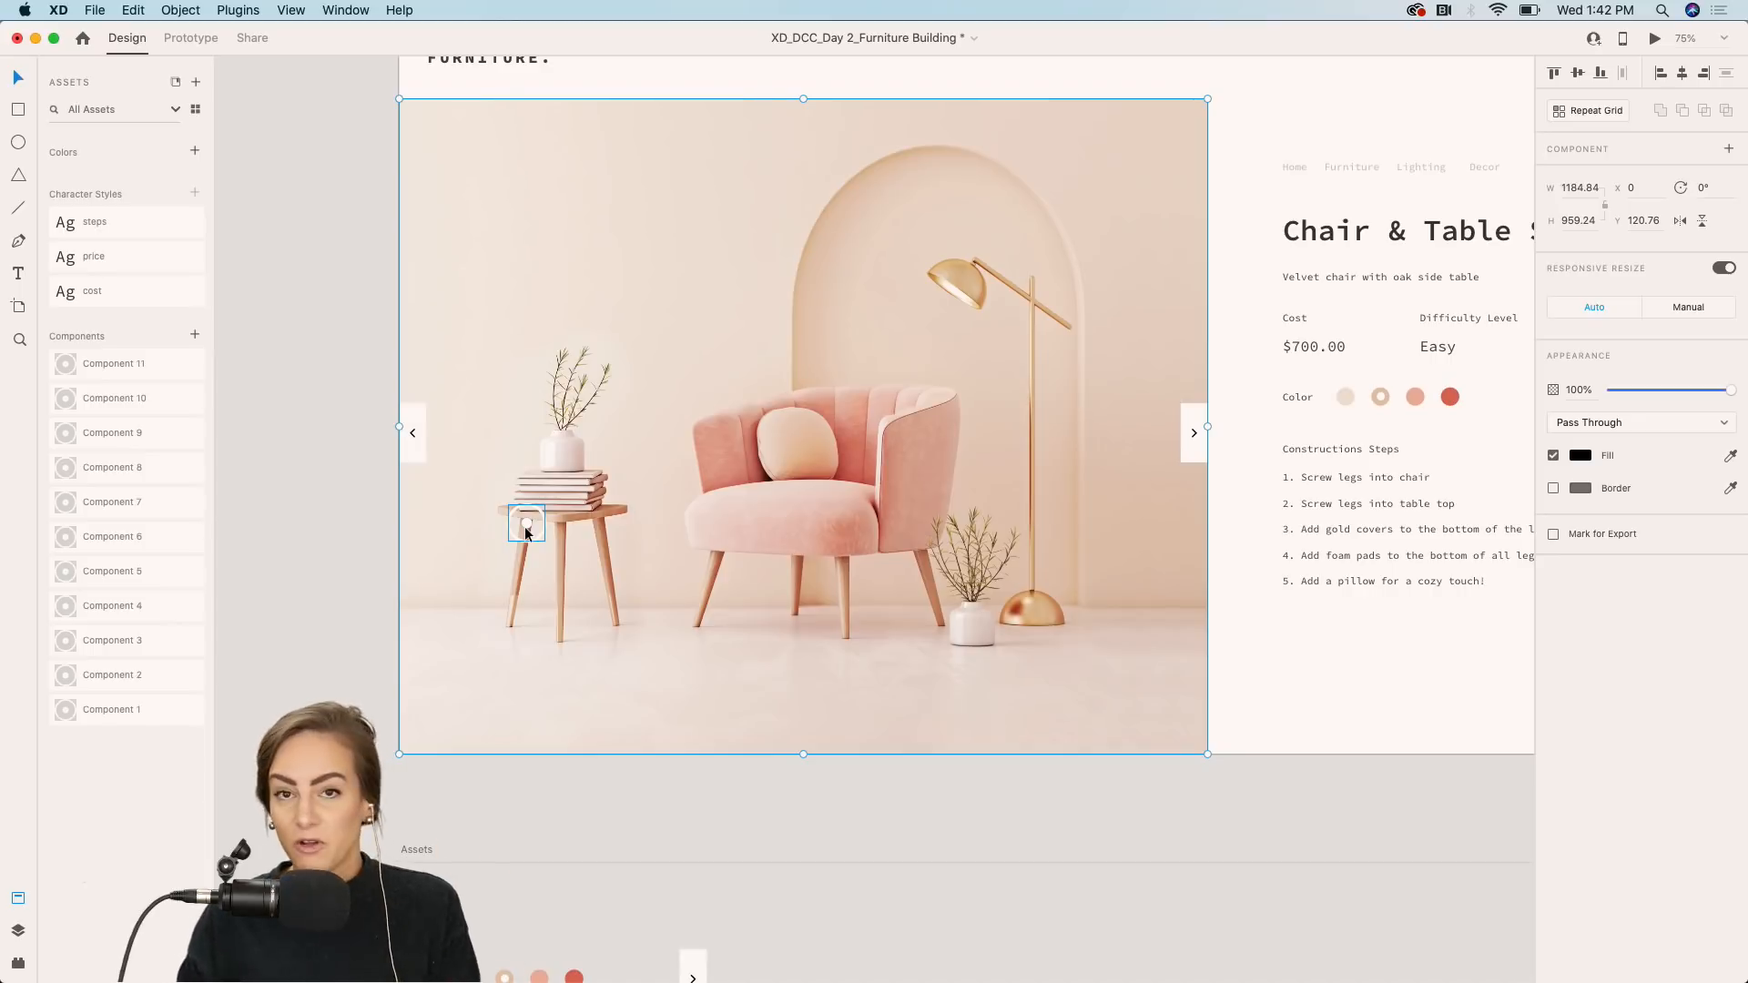
pyautogui.scroll(3, 526, 533)
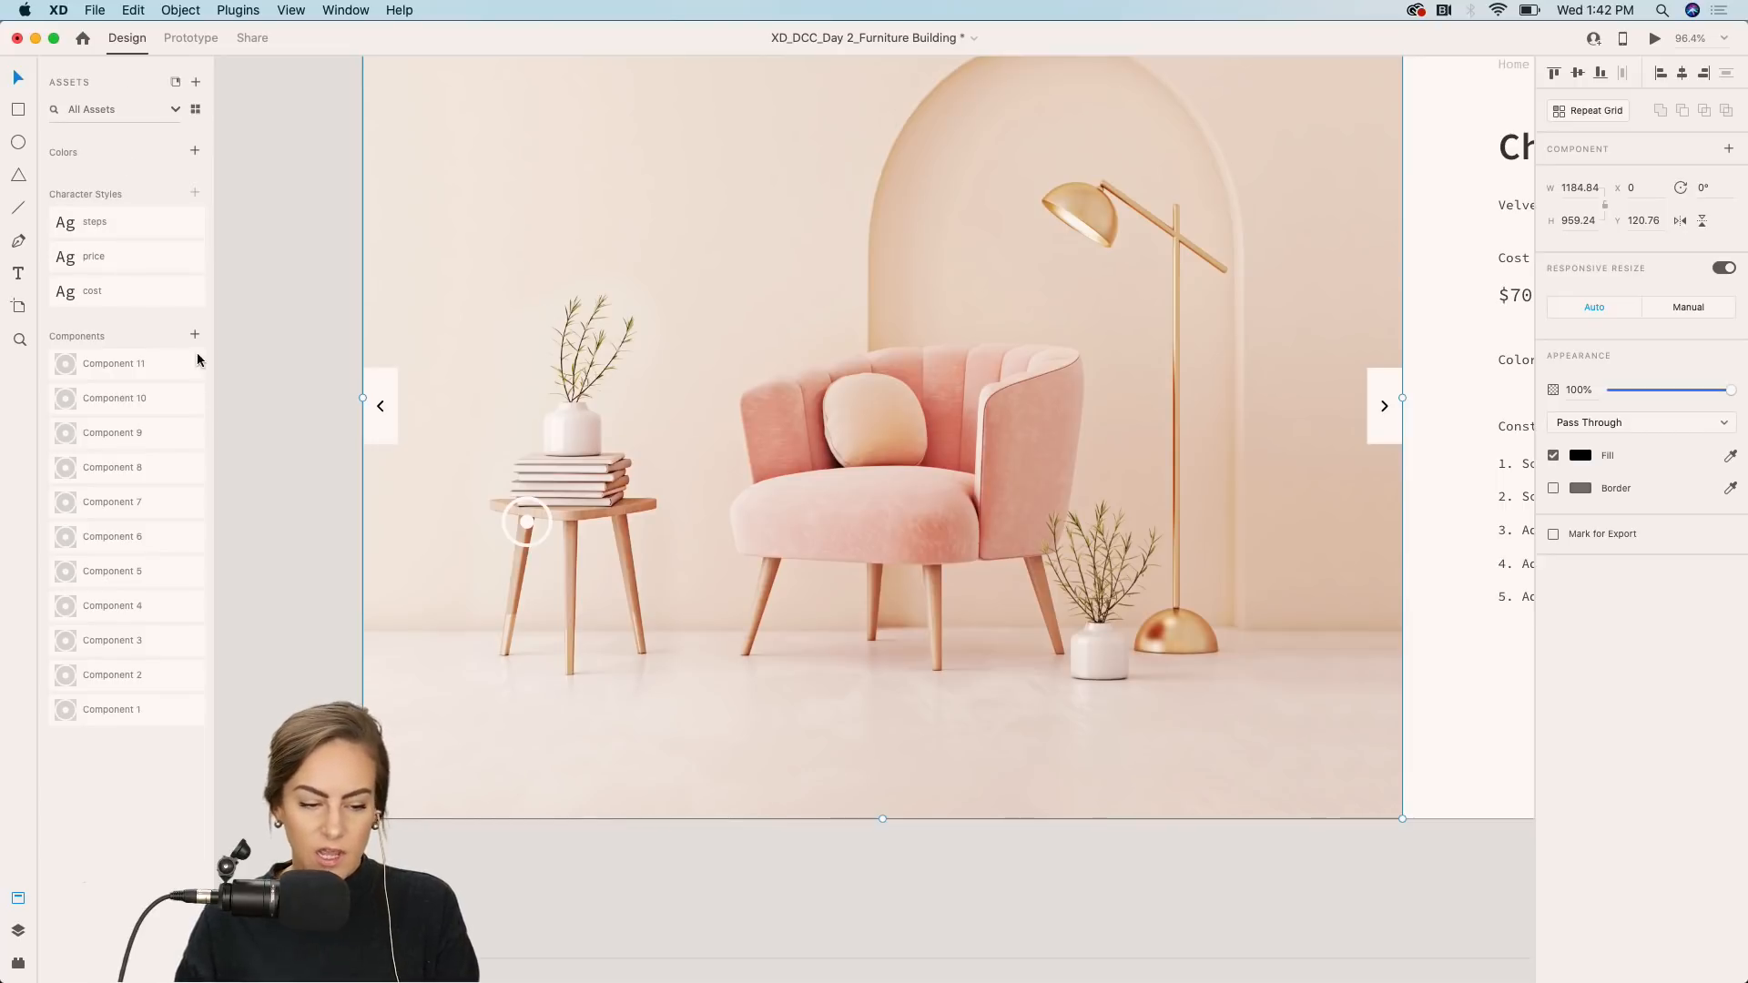
# Delete all existing components from the assets panel.
pyautogui.click(155, 374)
pyautogui.keyDown('shift'); pyautogui.click(160, 707); pyautogui.keyUp('shift')
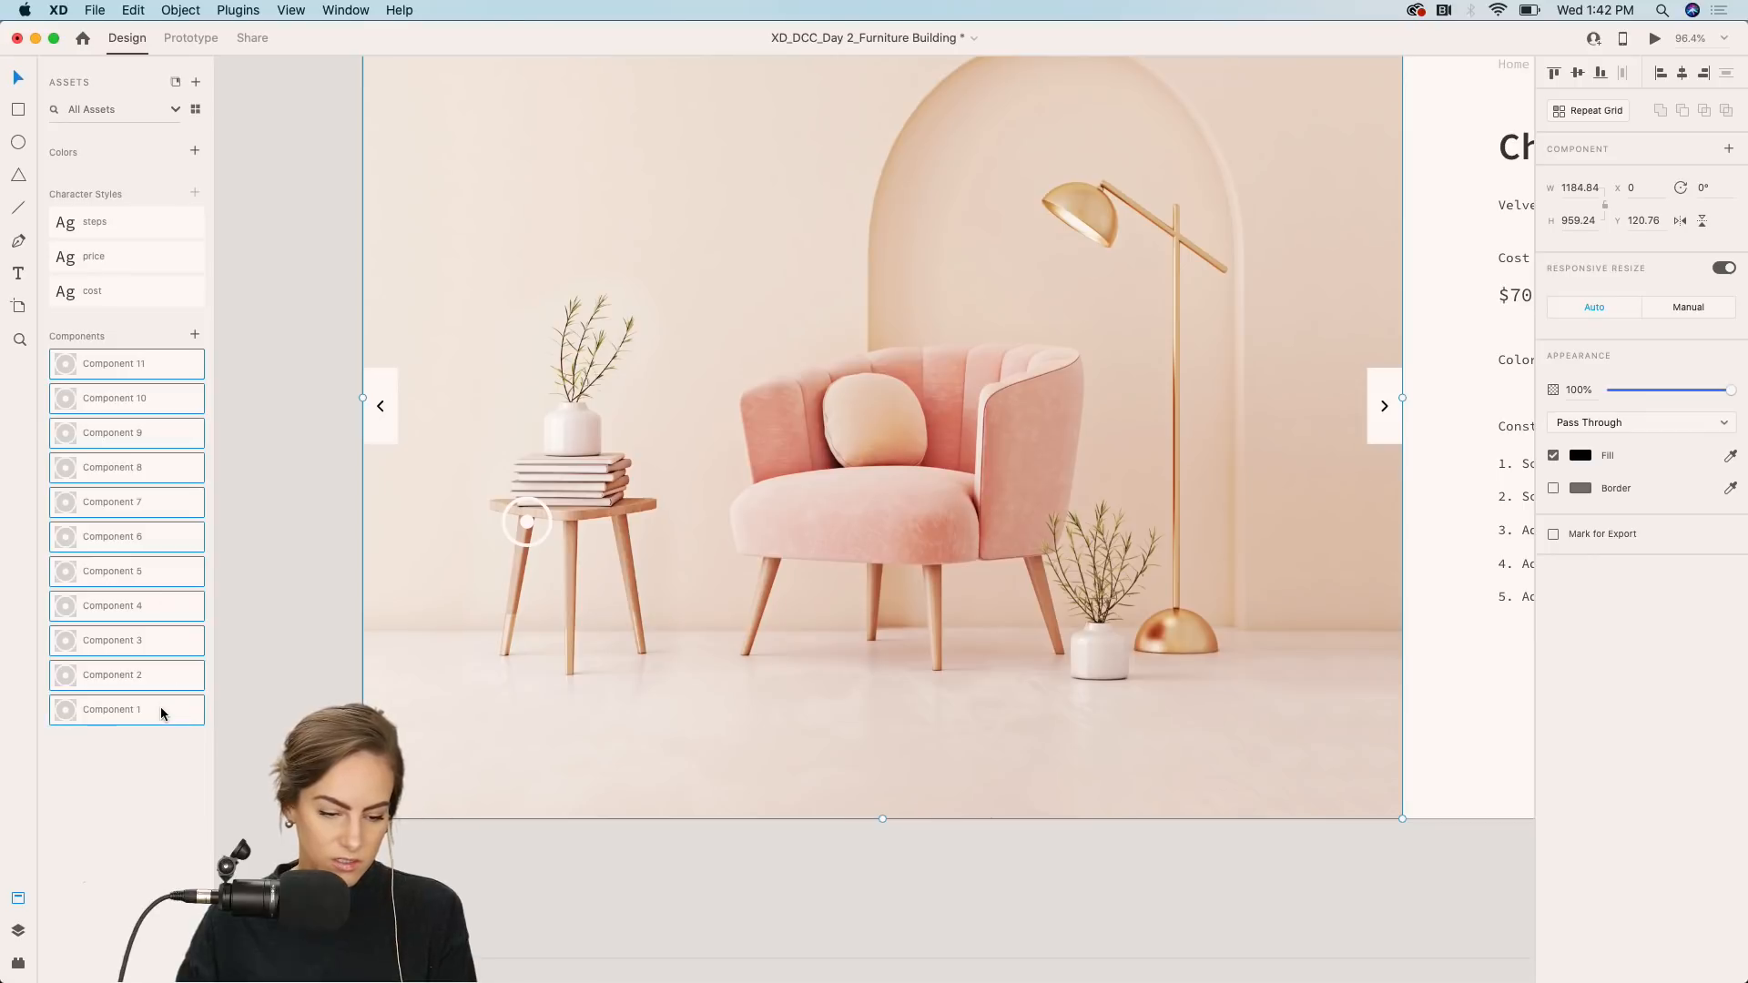
pyautogui.rightClick(125, 463)
pyautogui.click(156, 478)
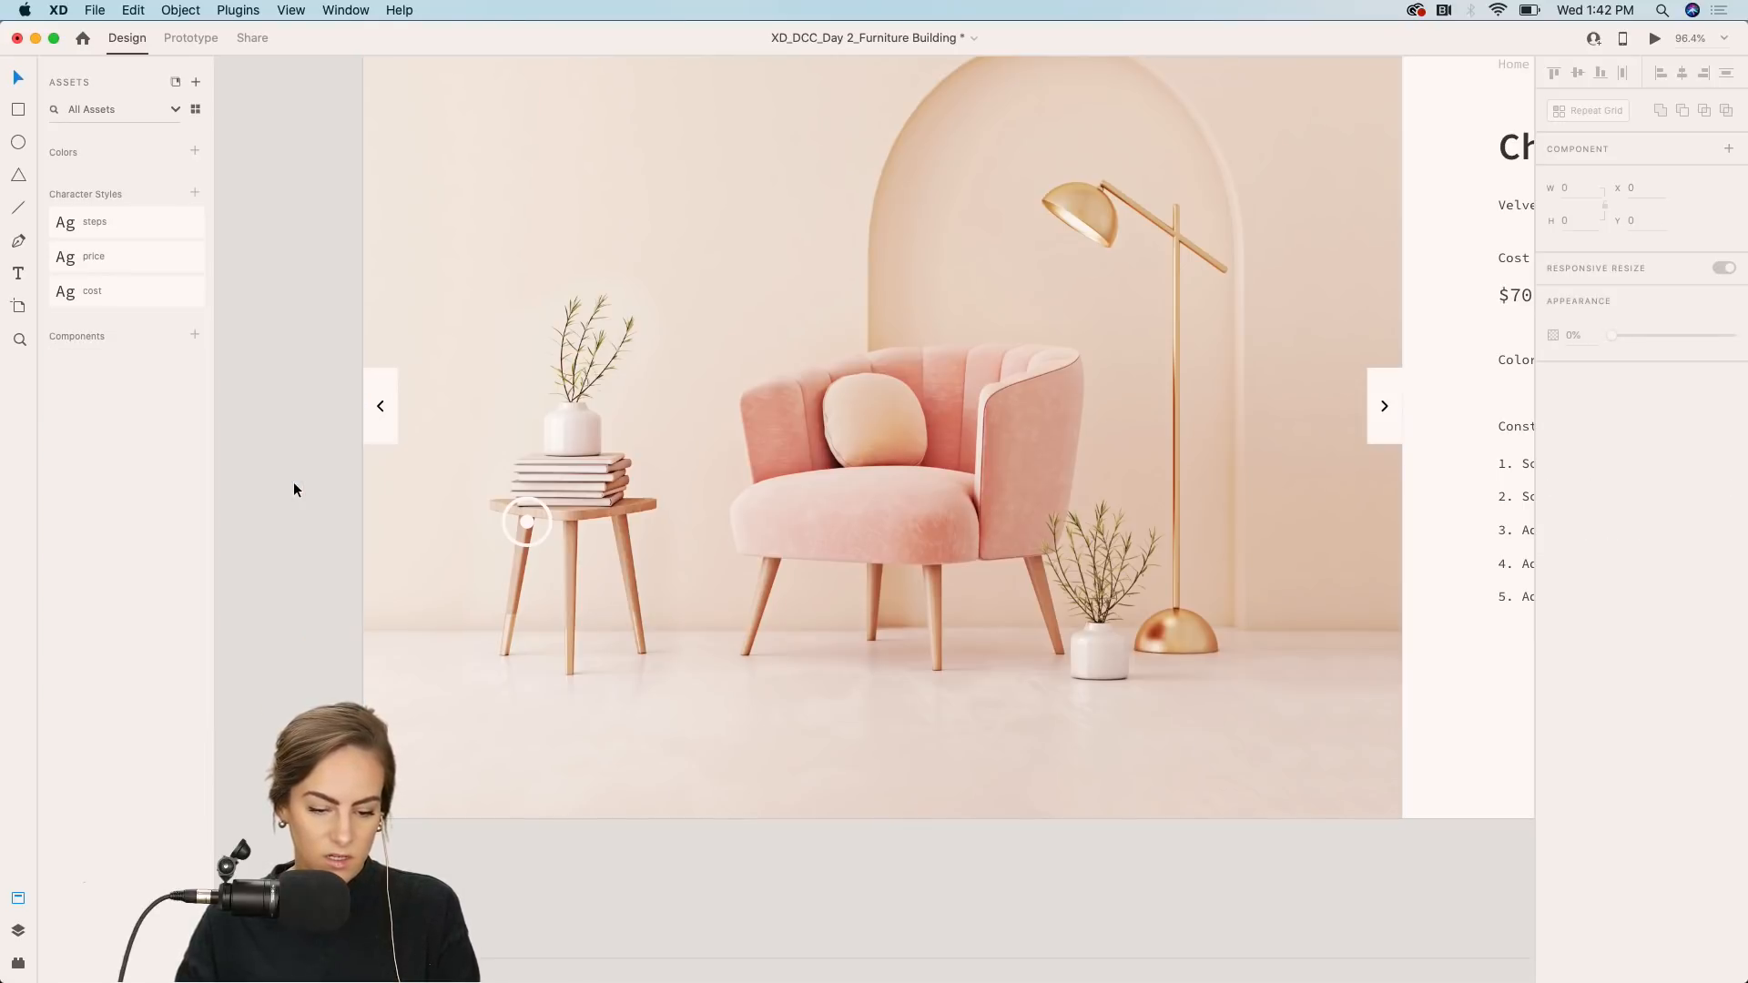
# Turn the hotspot marker on the table leg into a component.
pyautogui.scroll(-3, 293, 482)
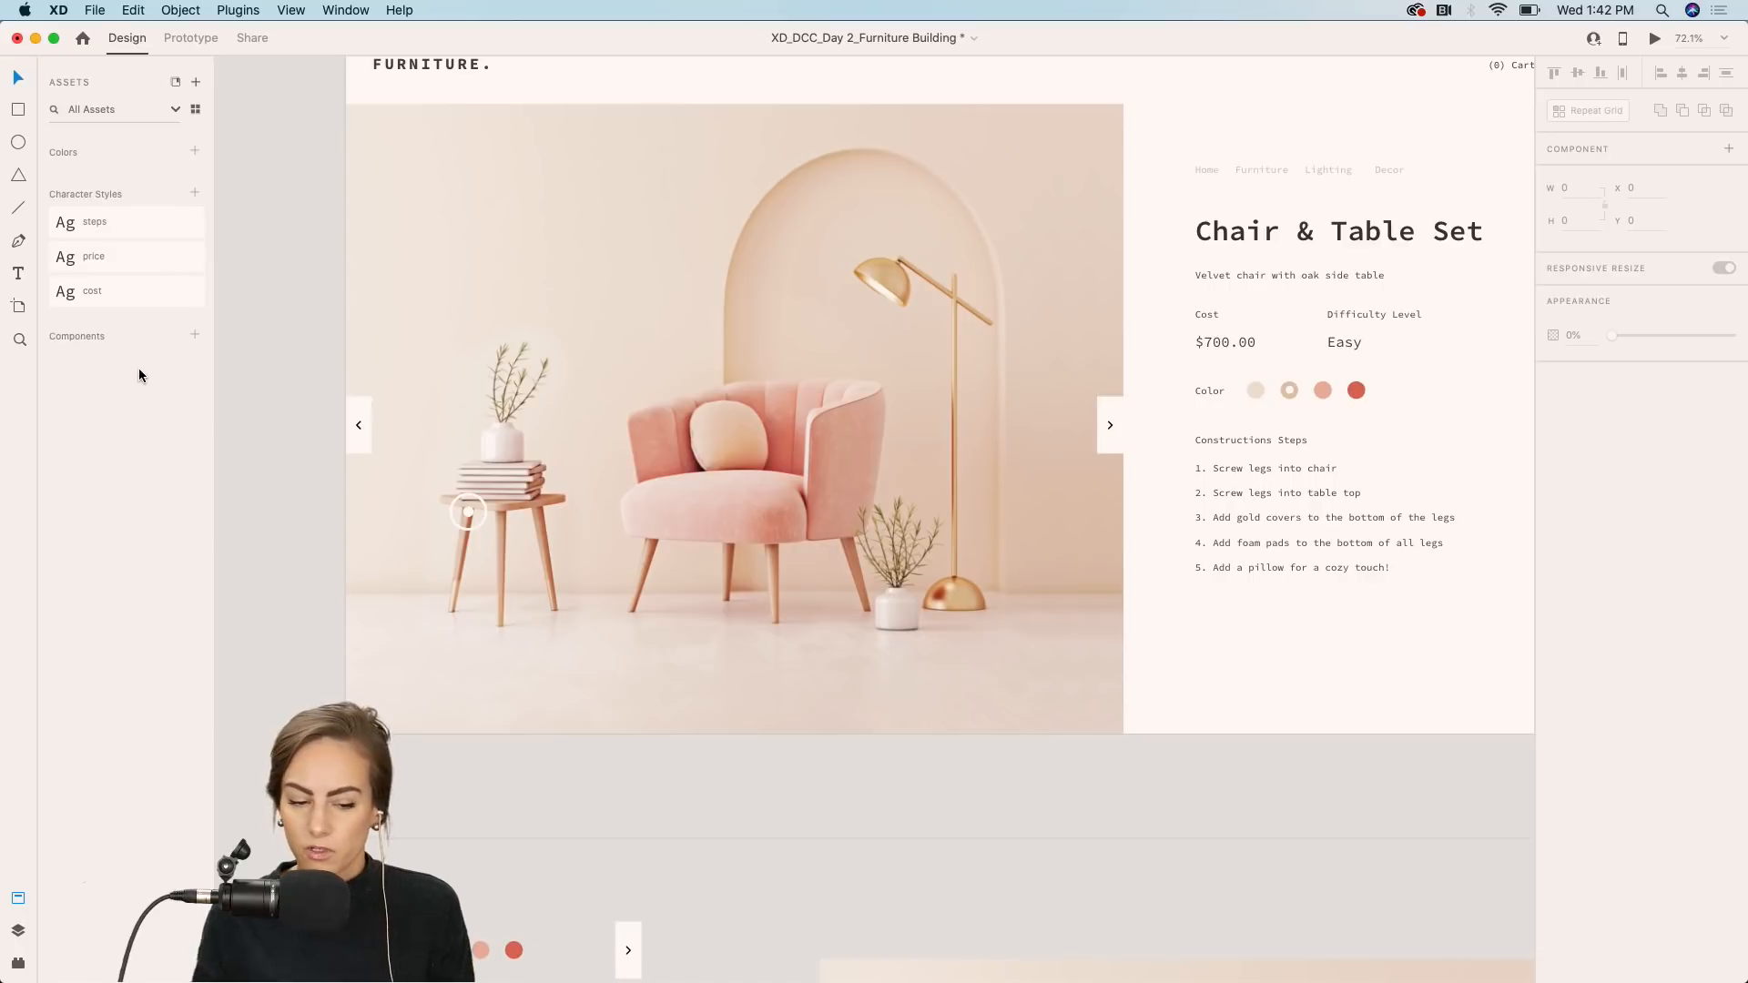
pyautogui.scroll(3, 494, 507)
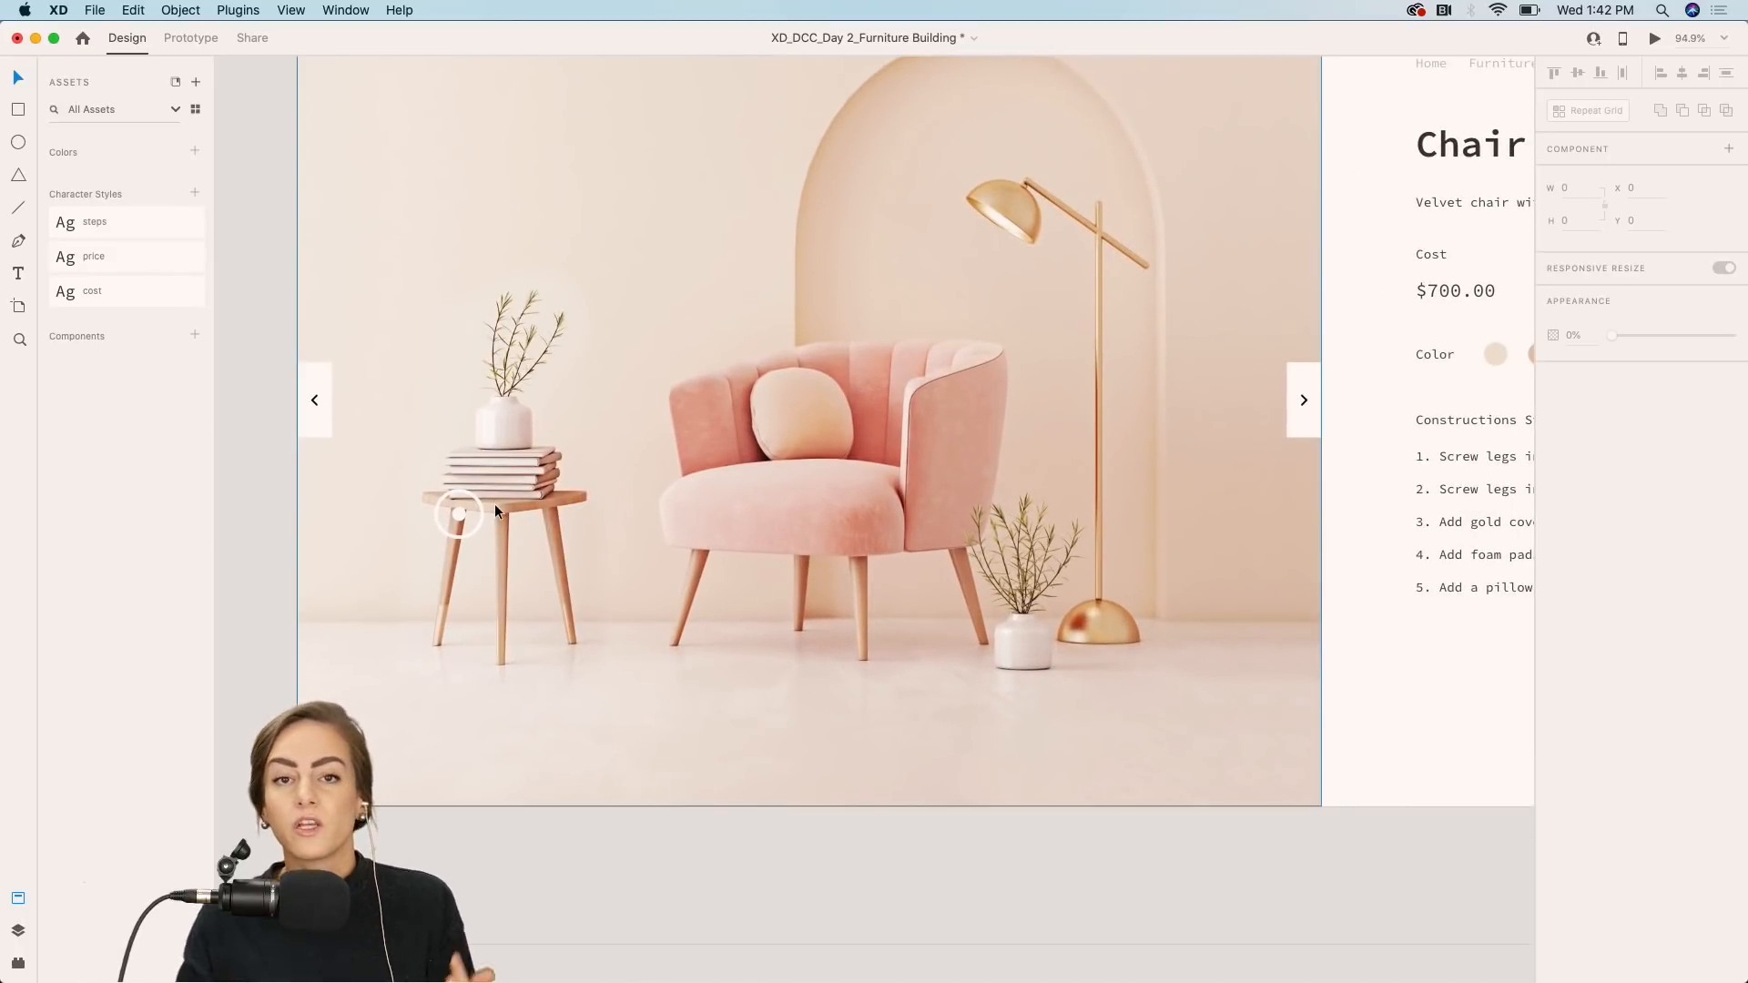
pyautogui.click(460, 515)
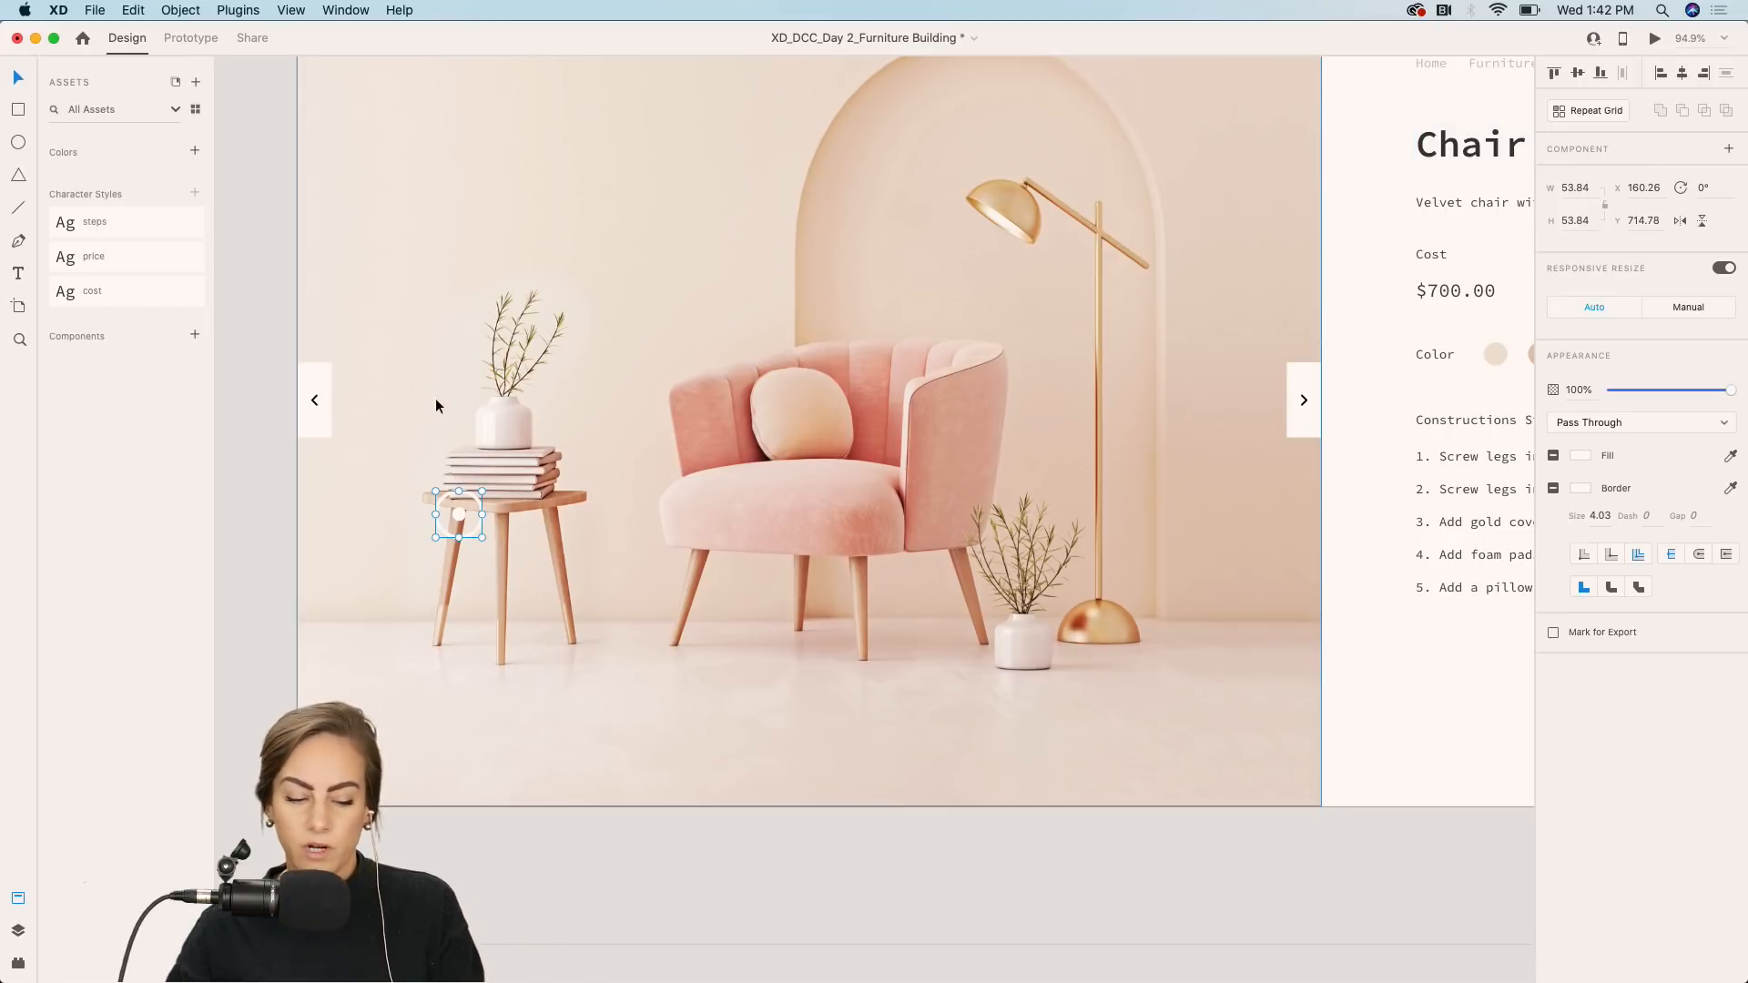
pyautogui.click(1729, 151)
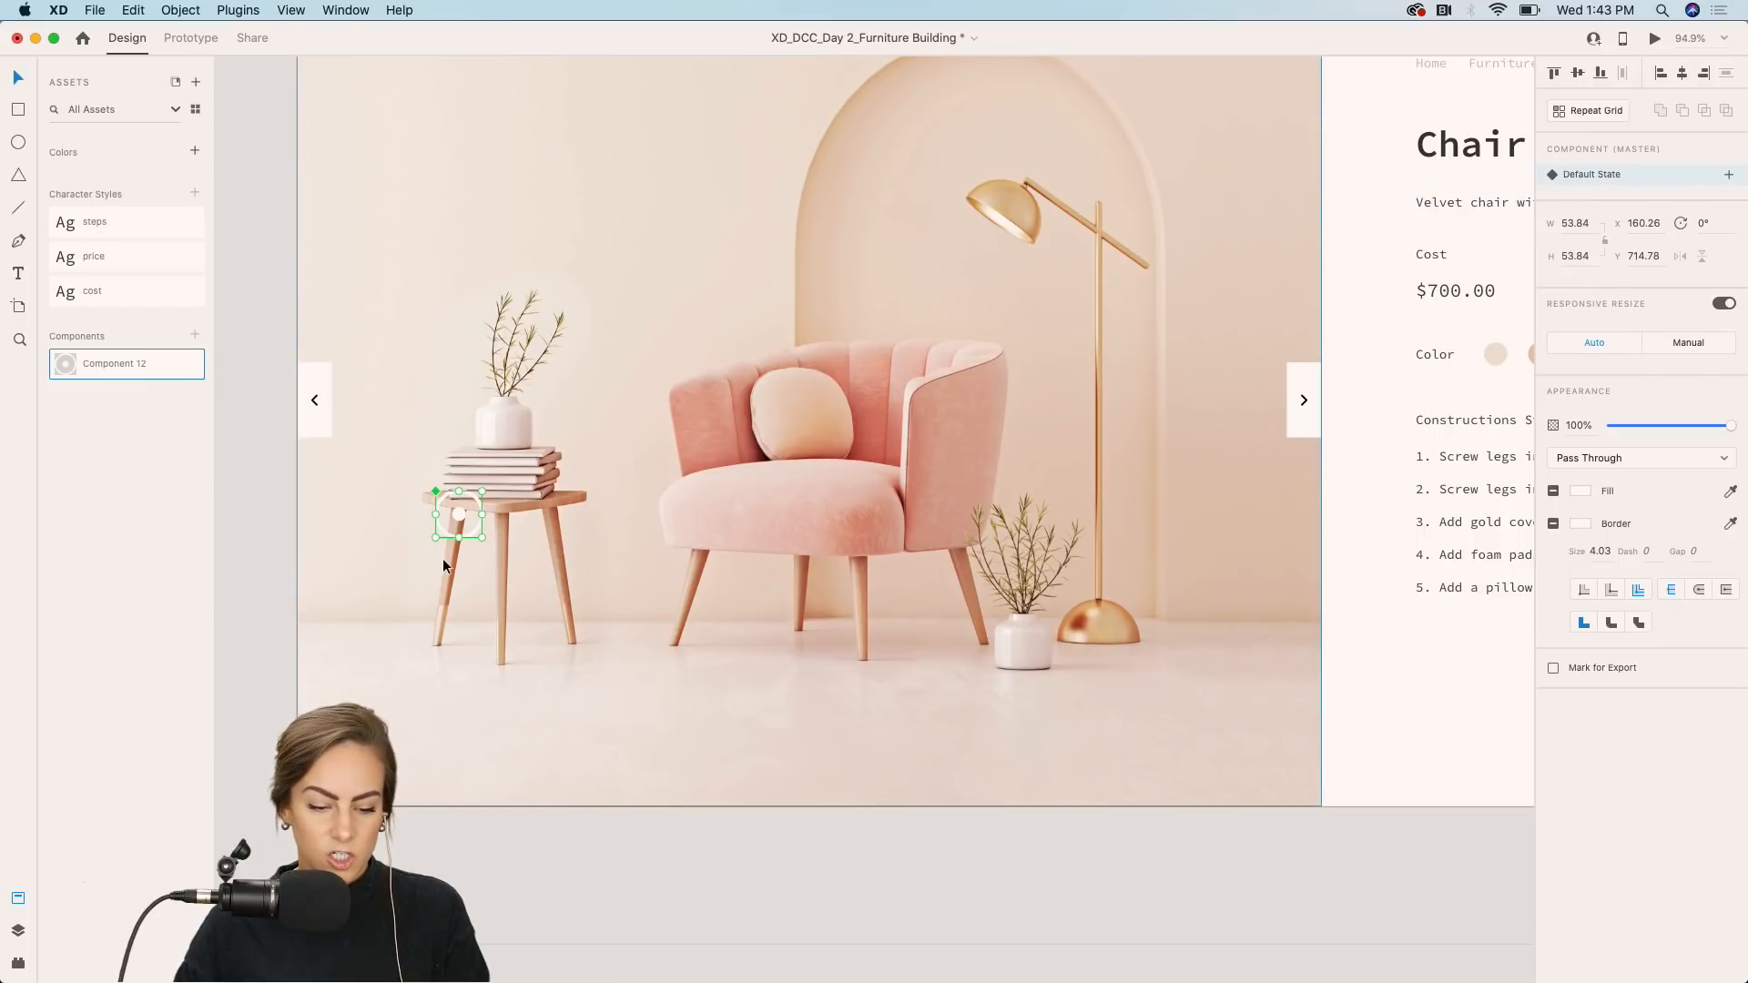
# Add a hover state to the hotspot component and name it "Hover state".
pyautogui.scroll(5, 442, 559)
pyautogui.hscroll(-3, 442, 559)
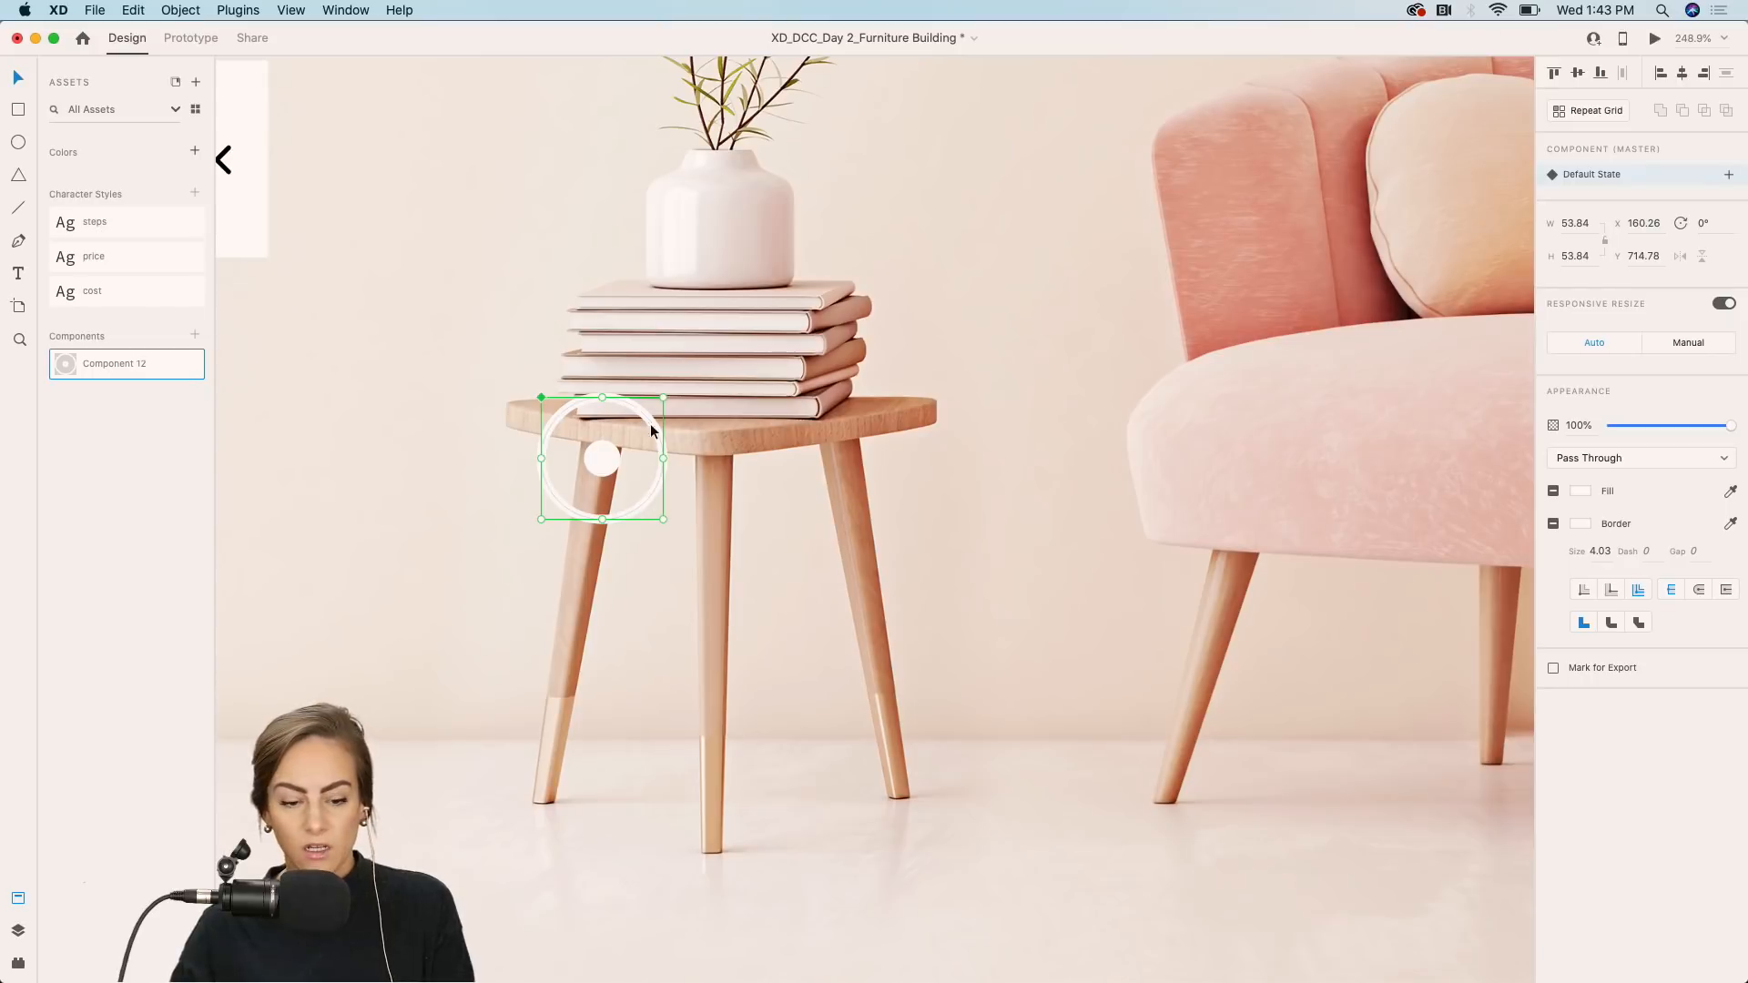
pyautogui.scroll(-4, 685, 462)
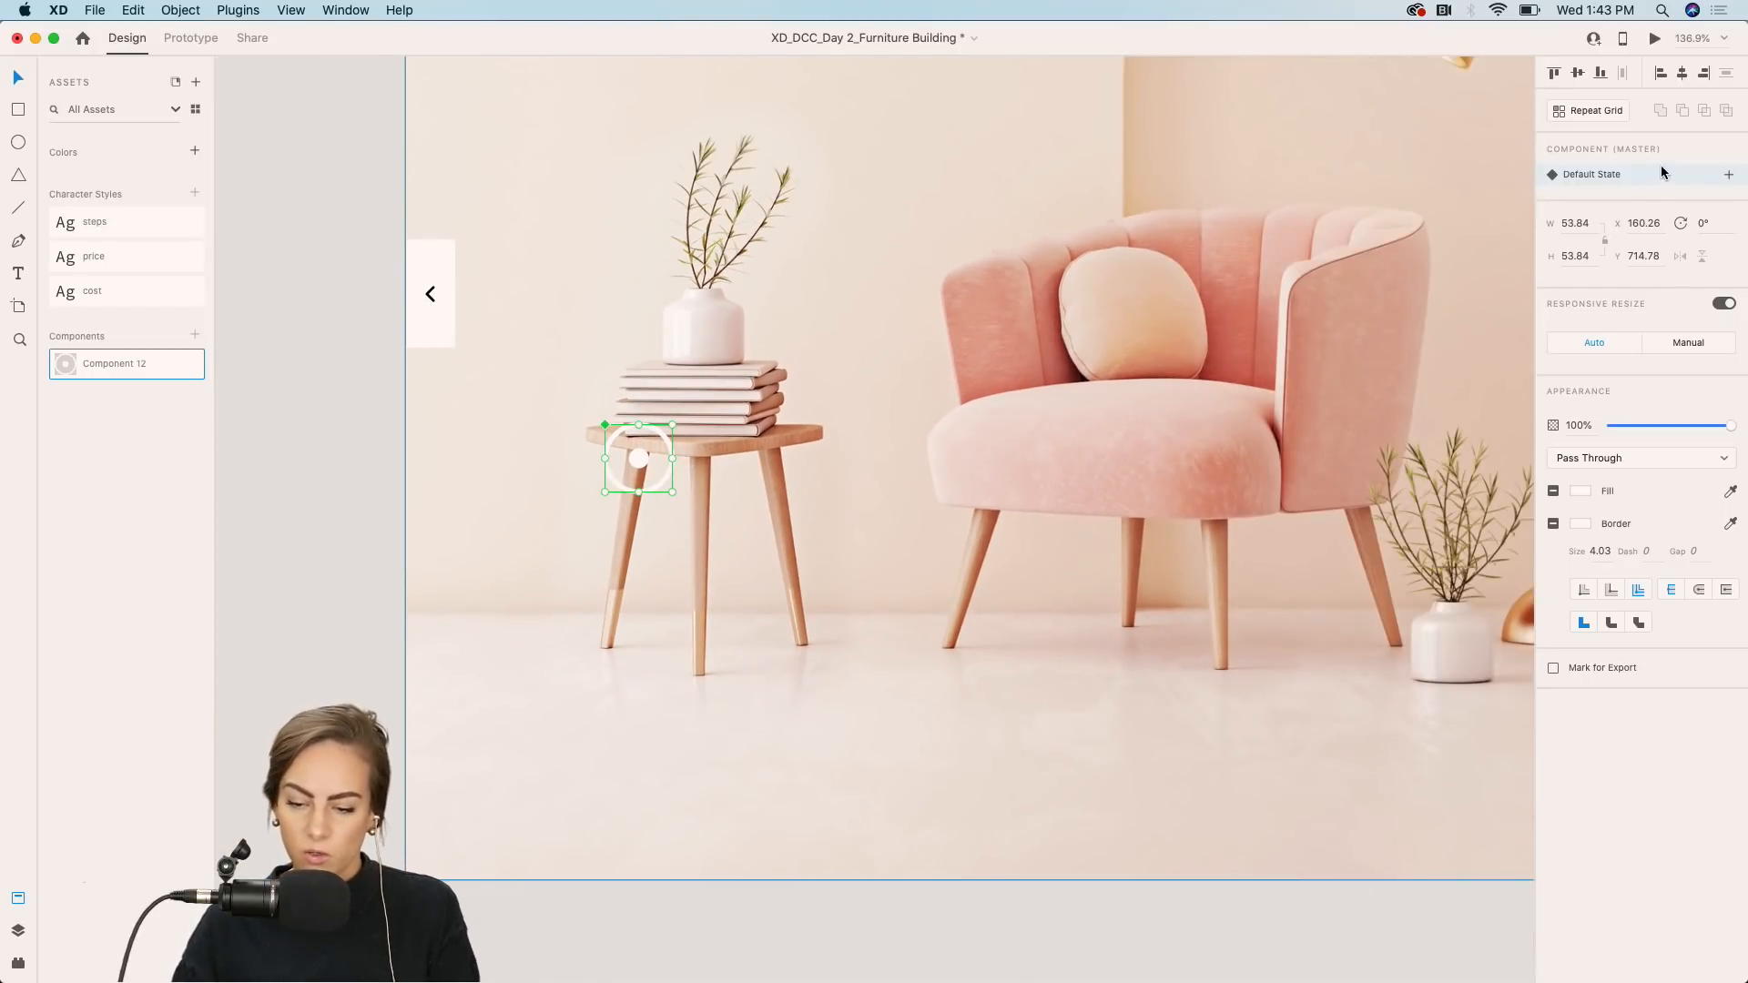
pyautogui.click(1729, 174)
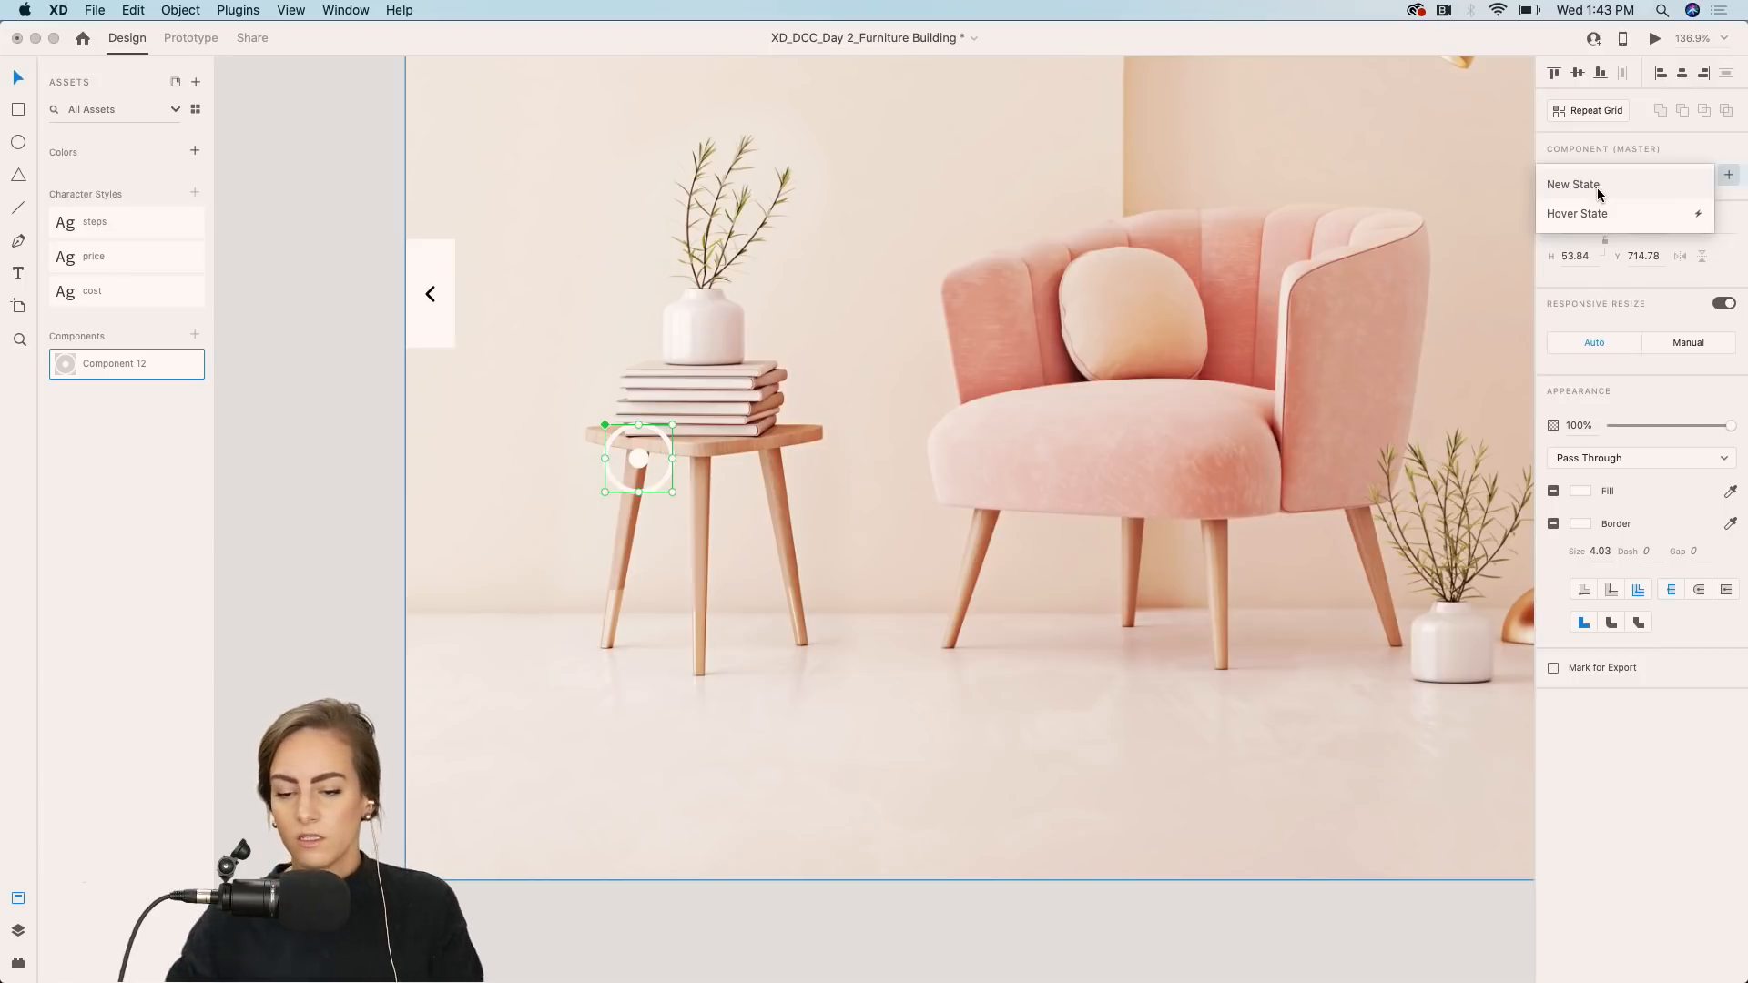
pyautogui.click(1591, 213)
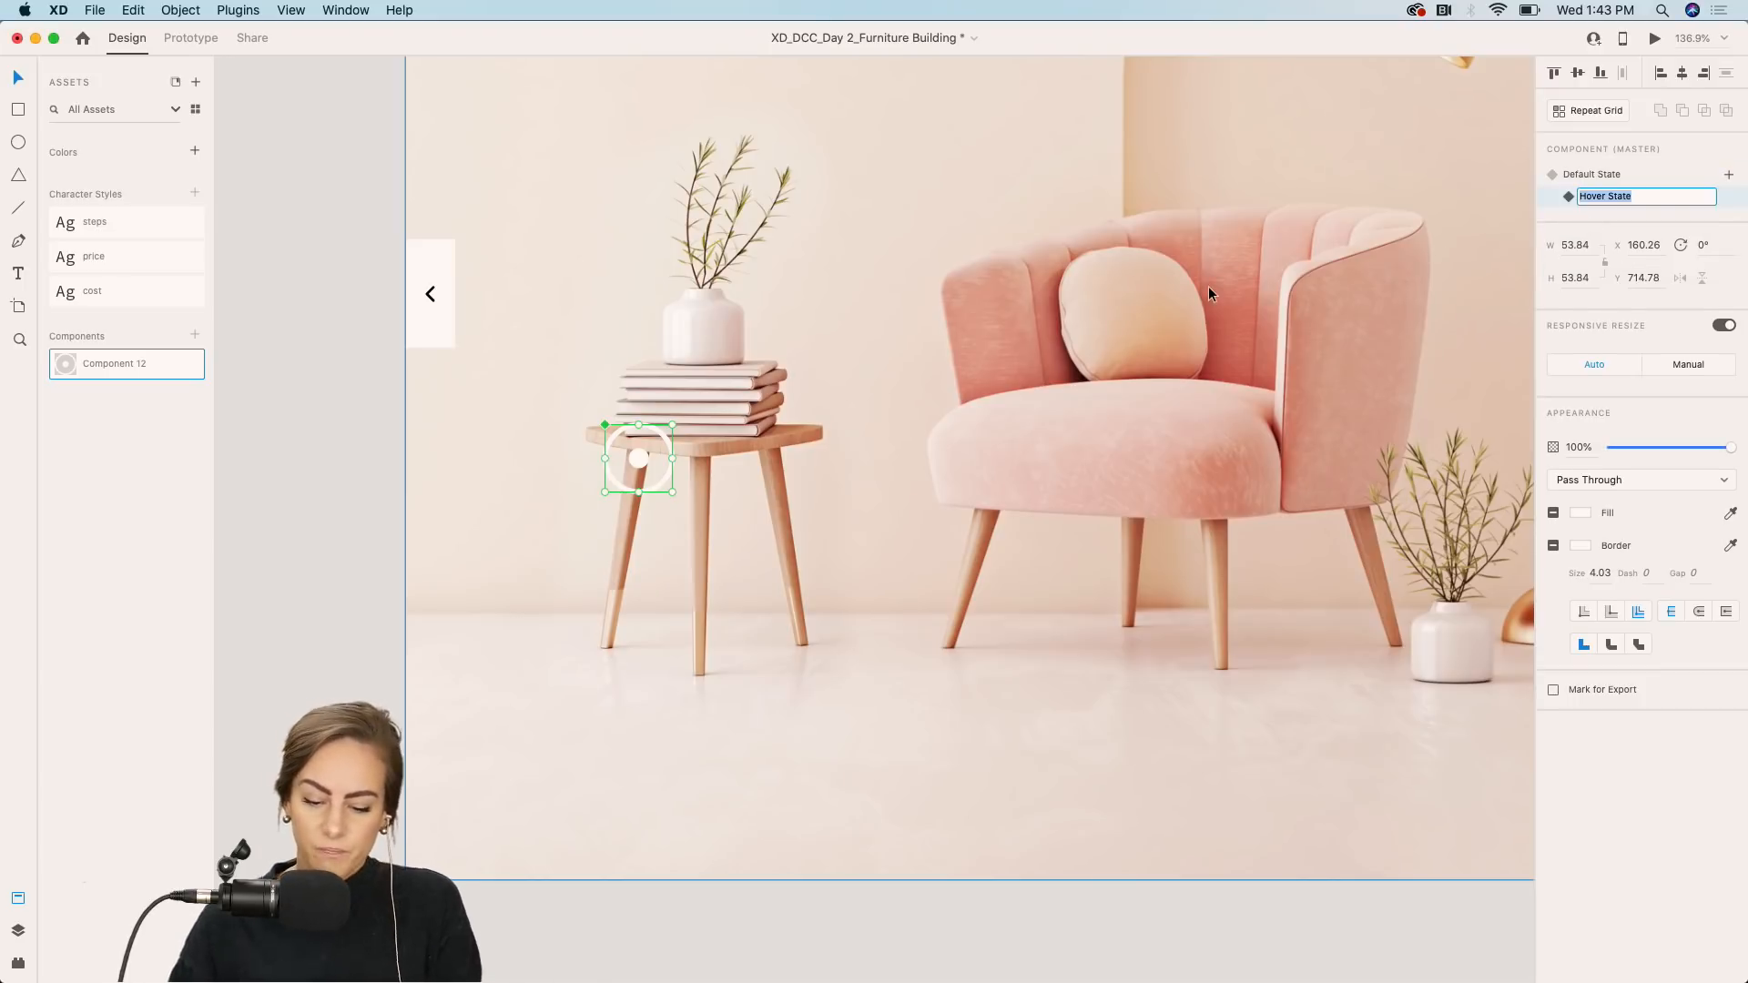
pyautogui.write('P')
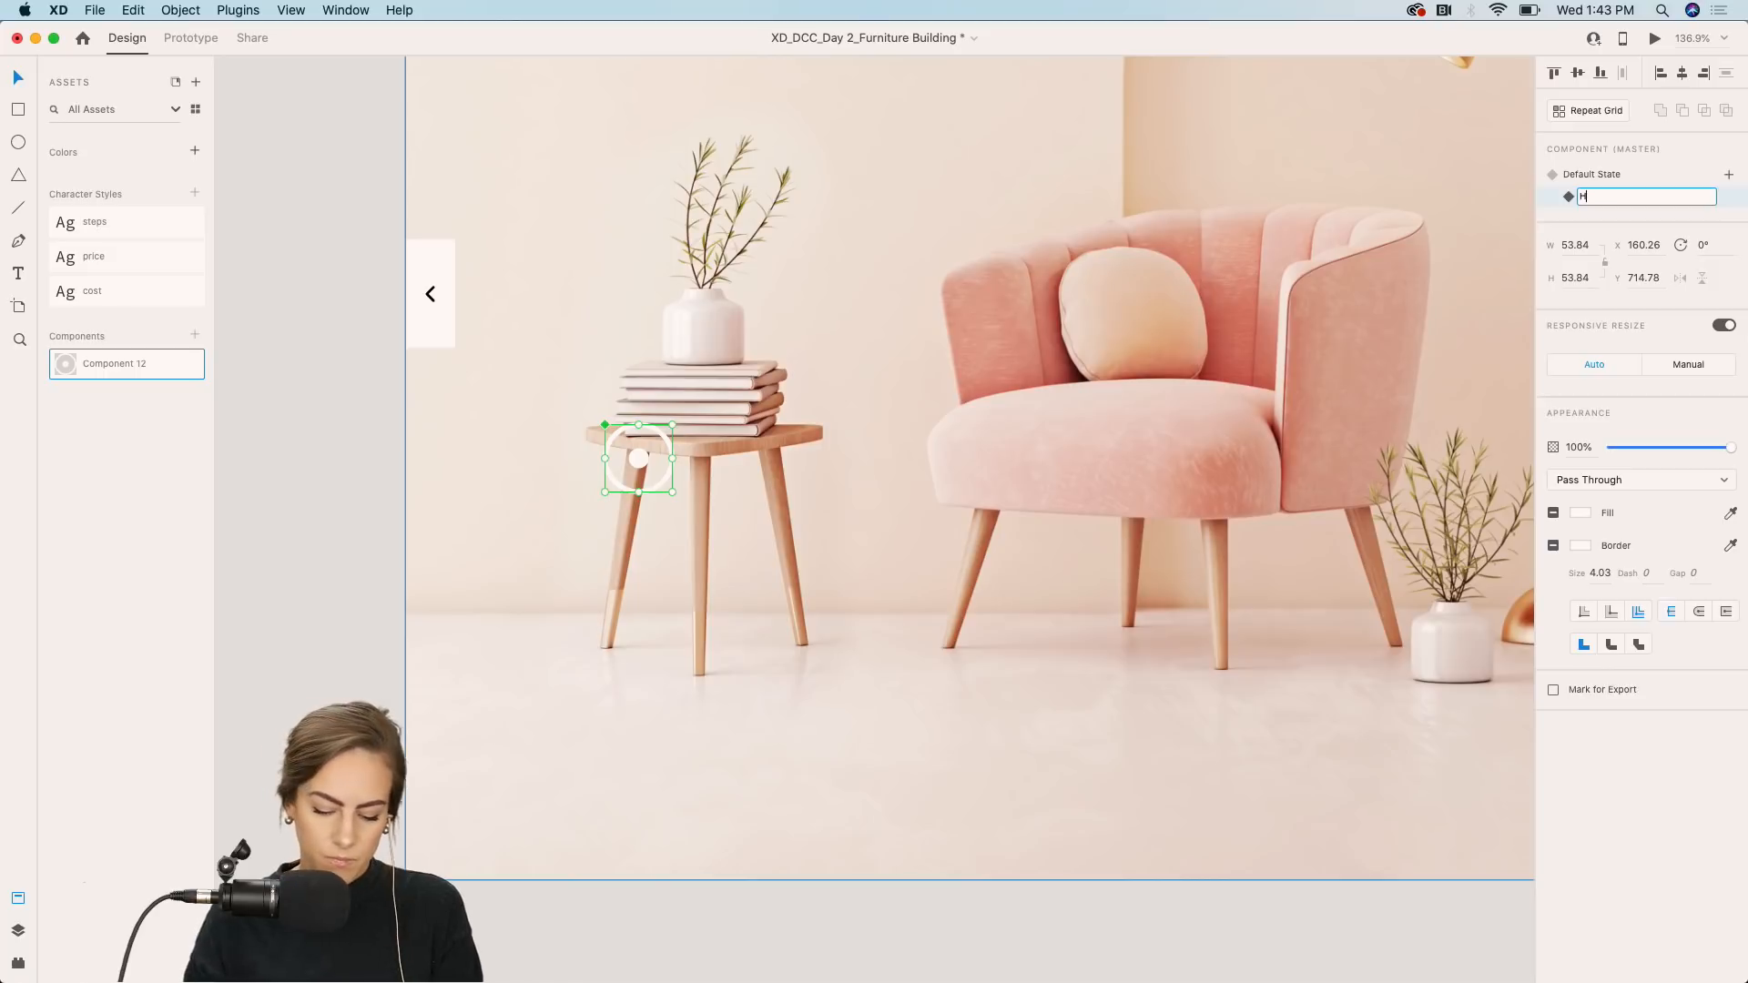
pyautogui.write('over state')
pyautogui.press('Return')
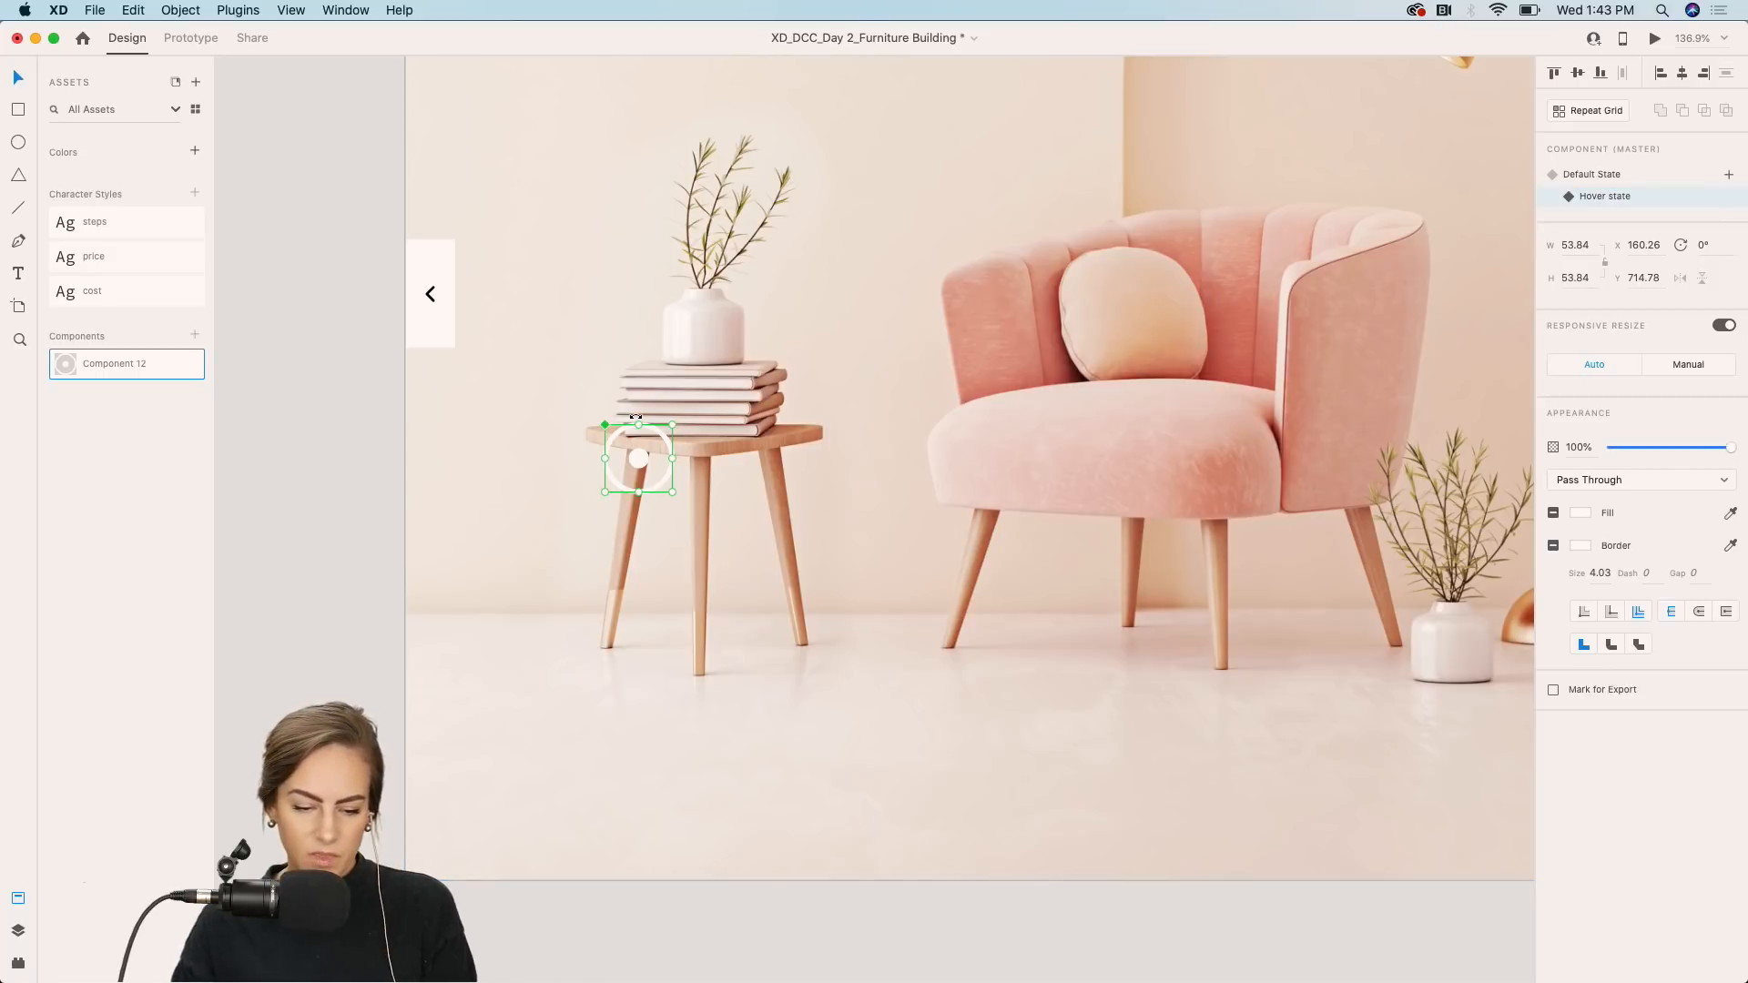
pyautogui.scroll(-15, 753, 365)
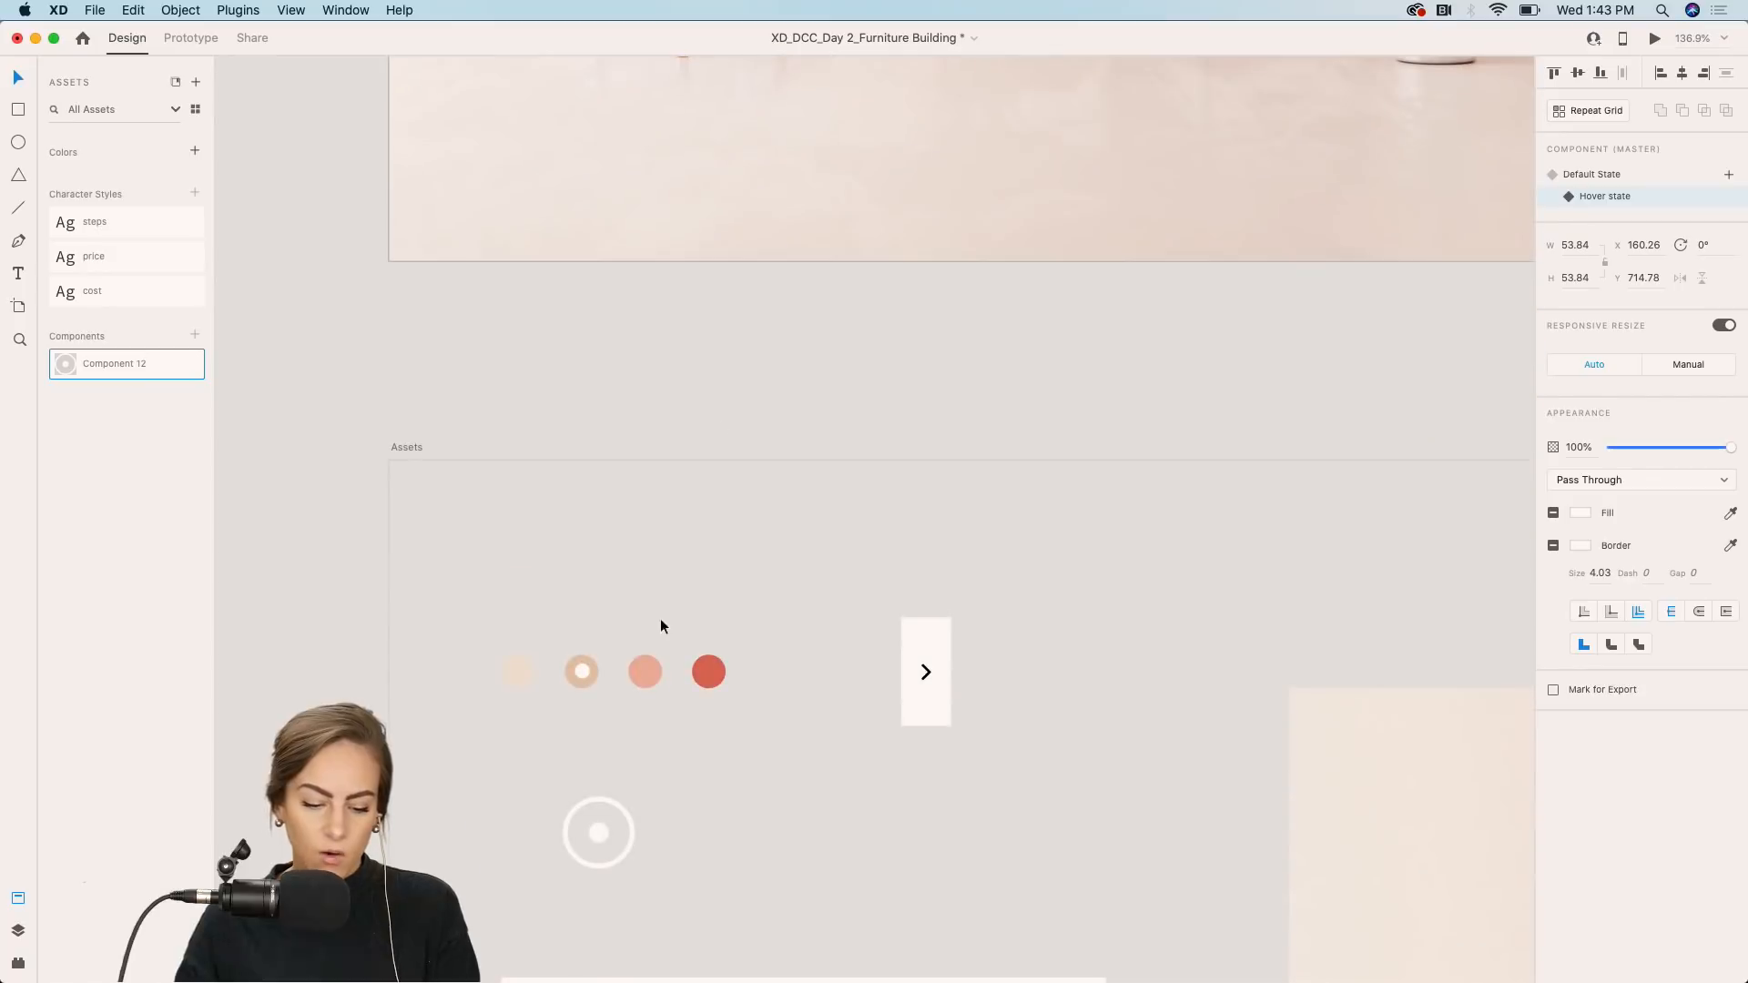
# Paste the Step 1 instruction card into the hotspot's hover state and position it beside the marker on the table leg.
pyautogui.click(806, 619)
pyautogui.scroll(5, 807, 615)
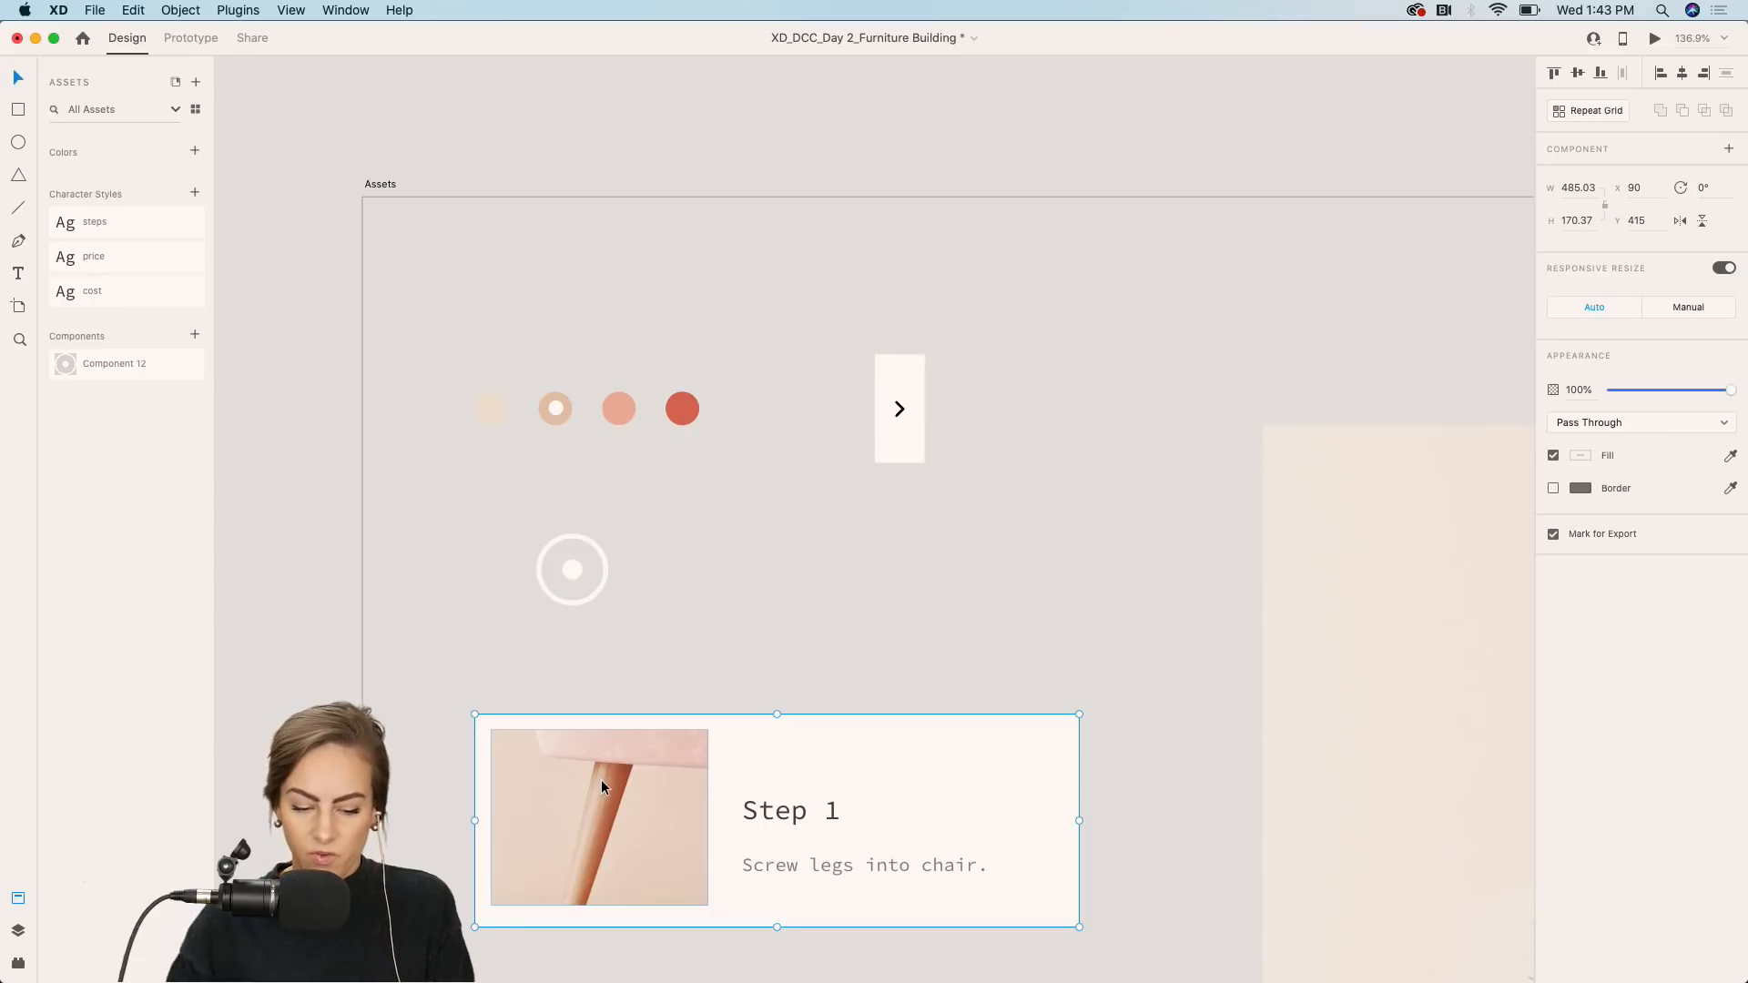
pyautogui.scroll(15, 601, 787)
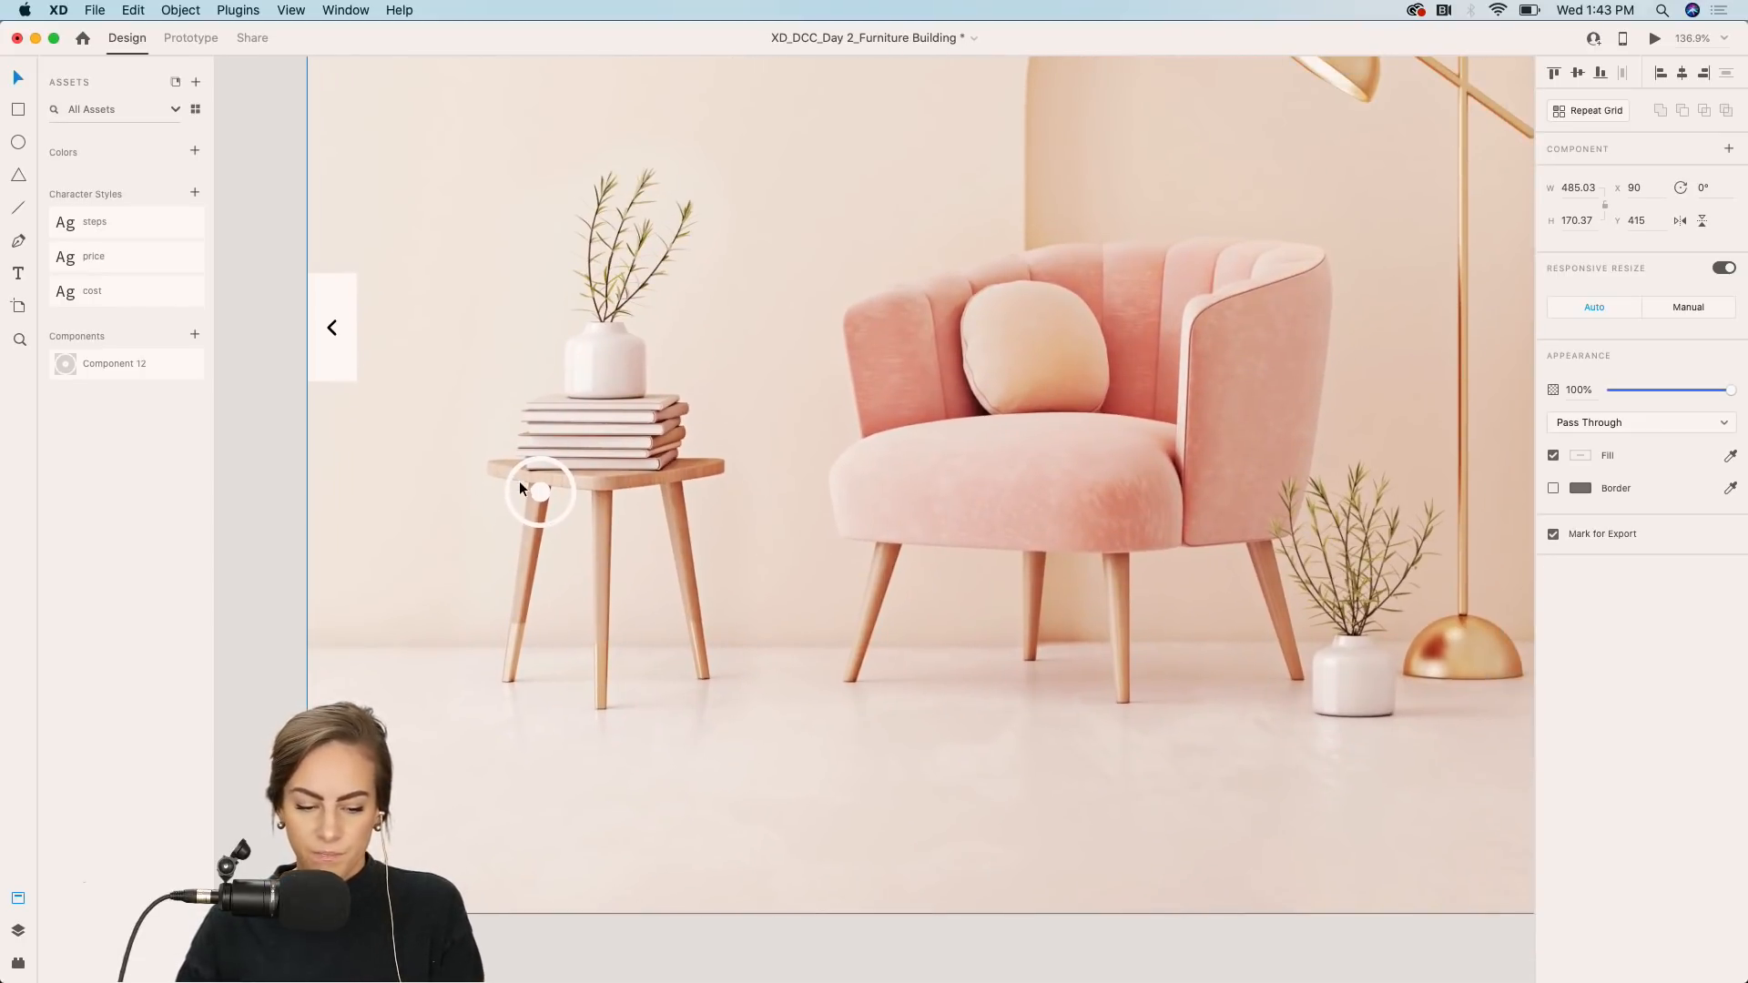
pyautogui.click(548, 494)
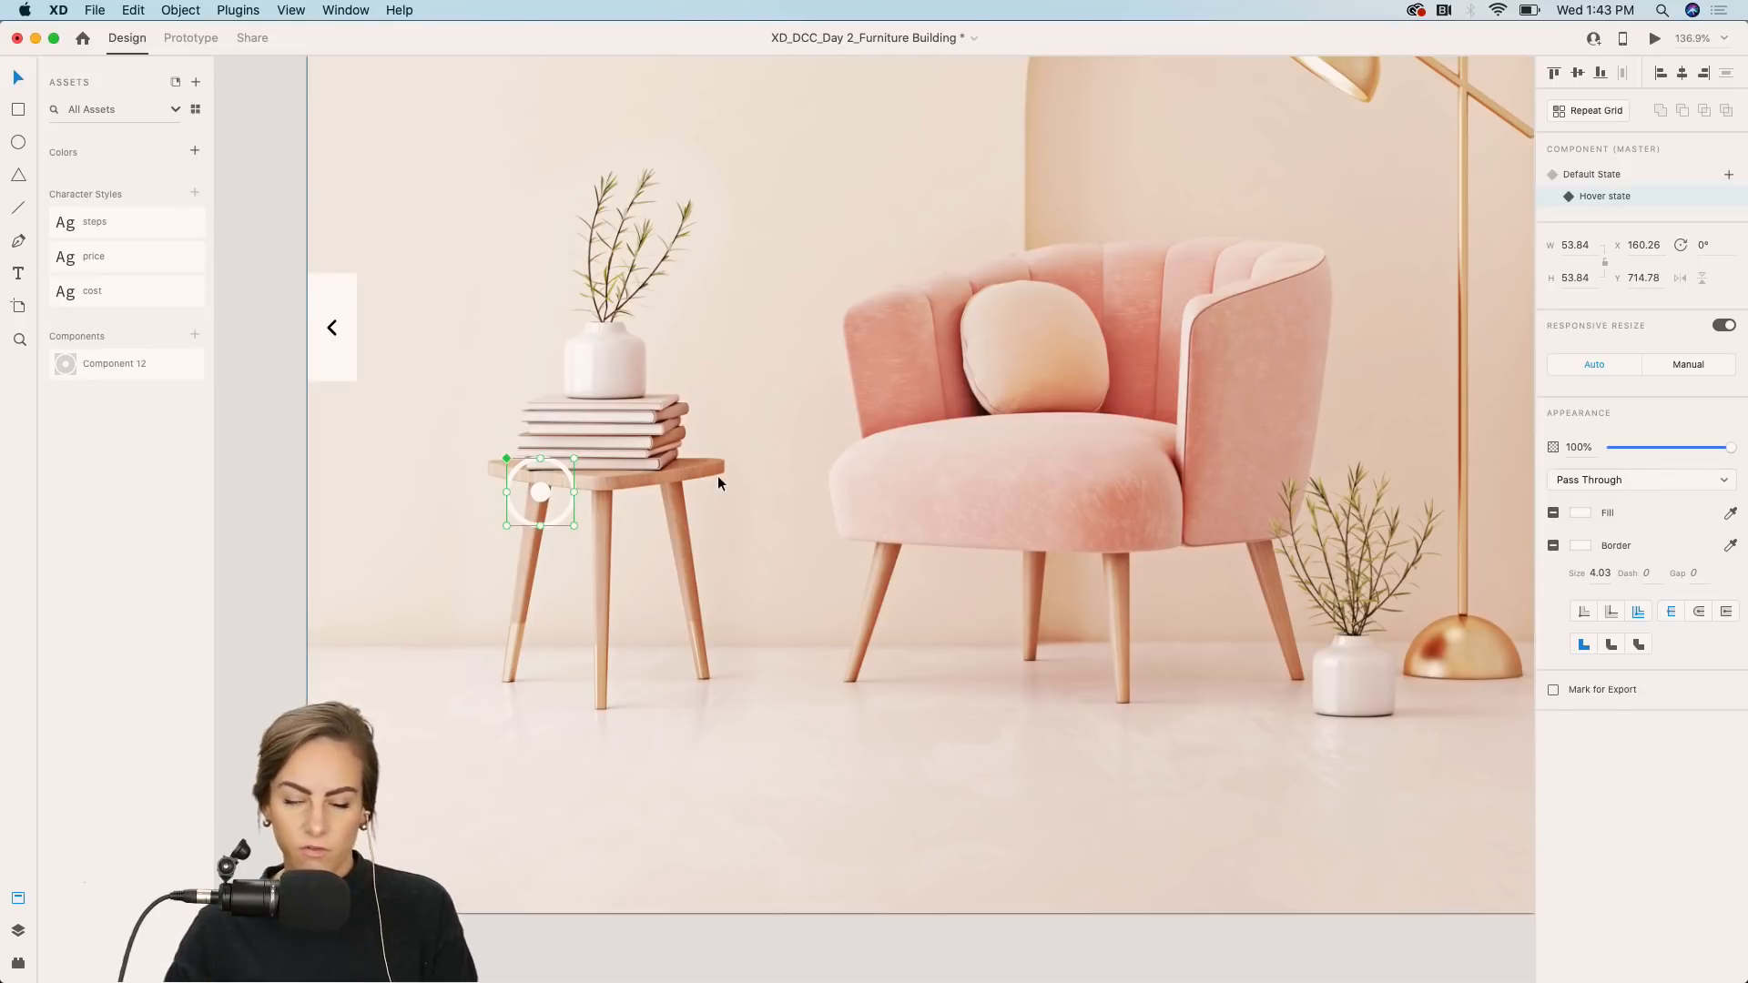
pyautogui.click(1590, 176)
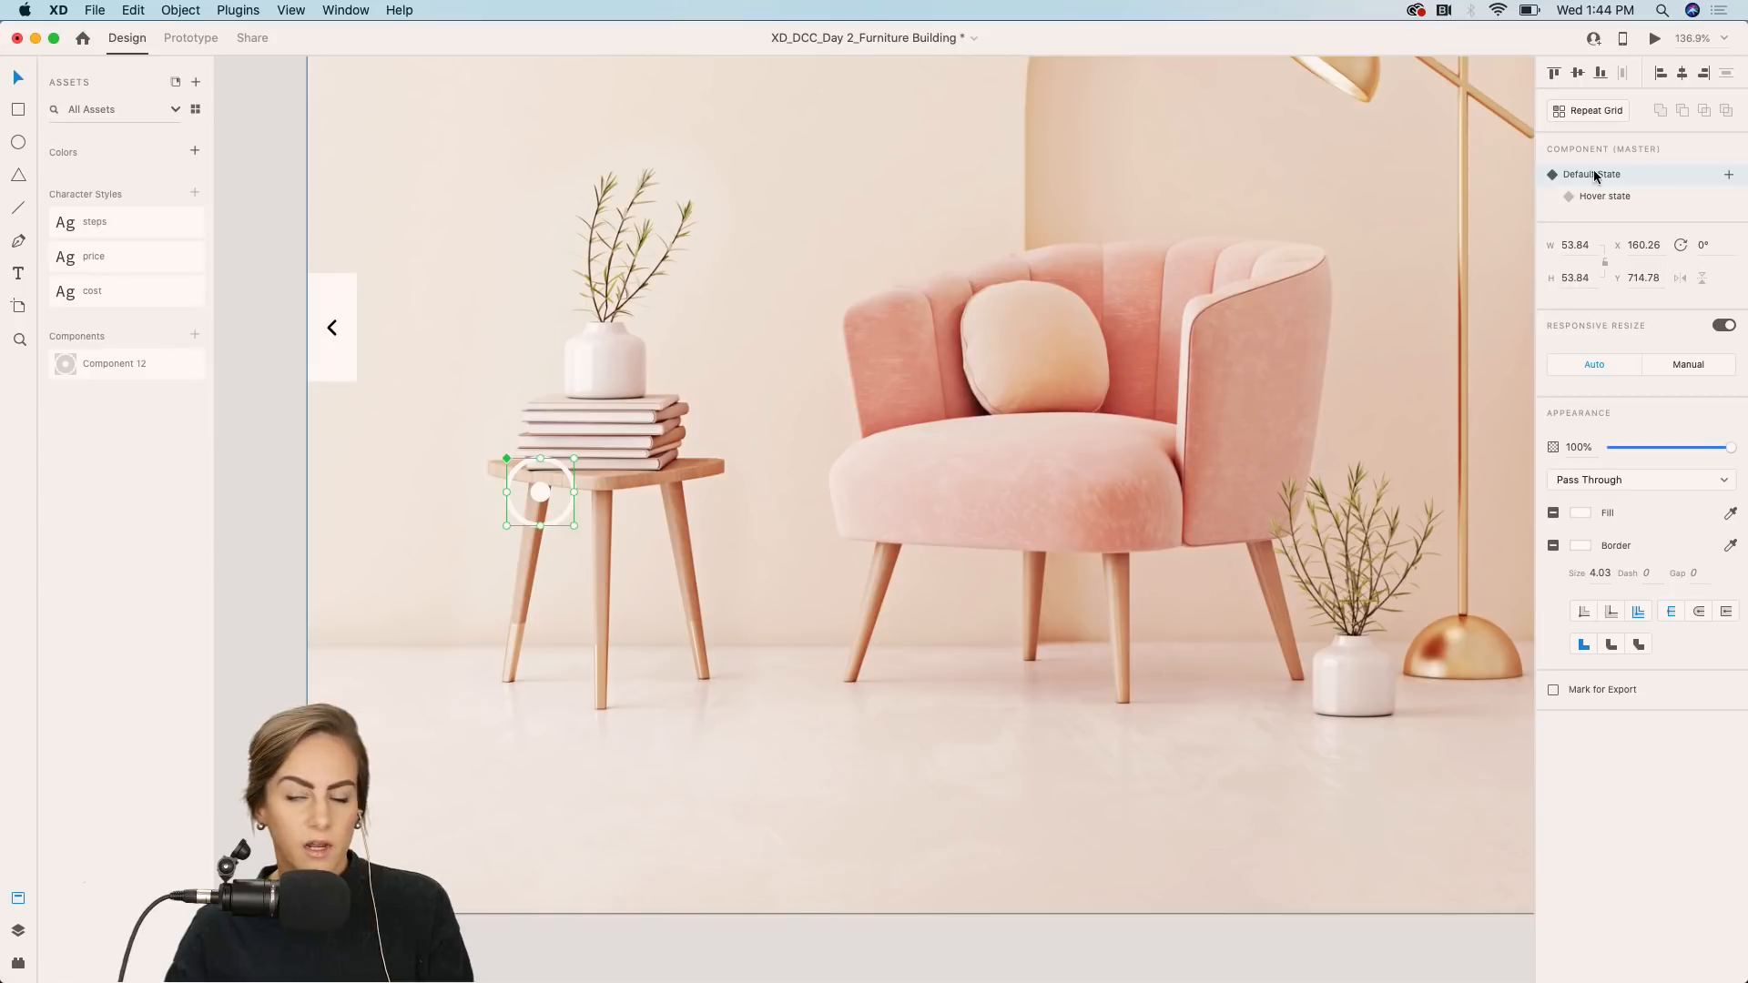
pyautogui.click(1617, 197)
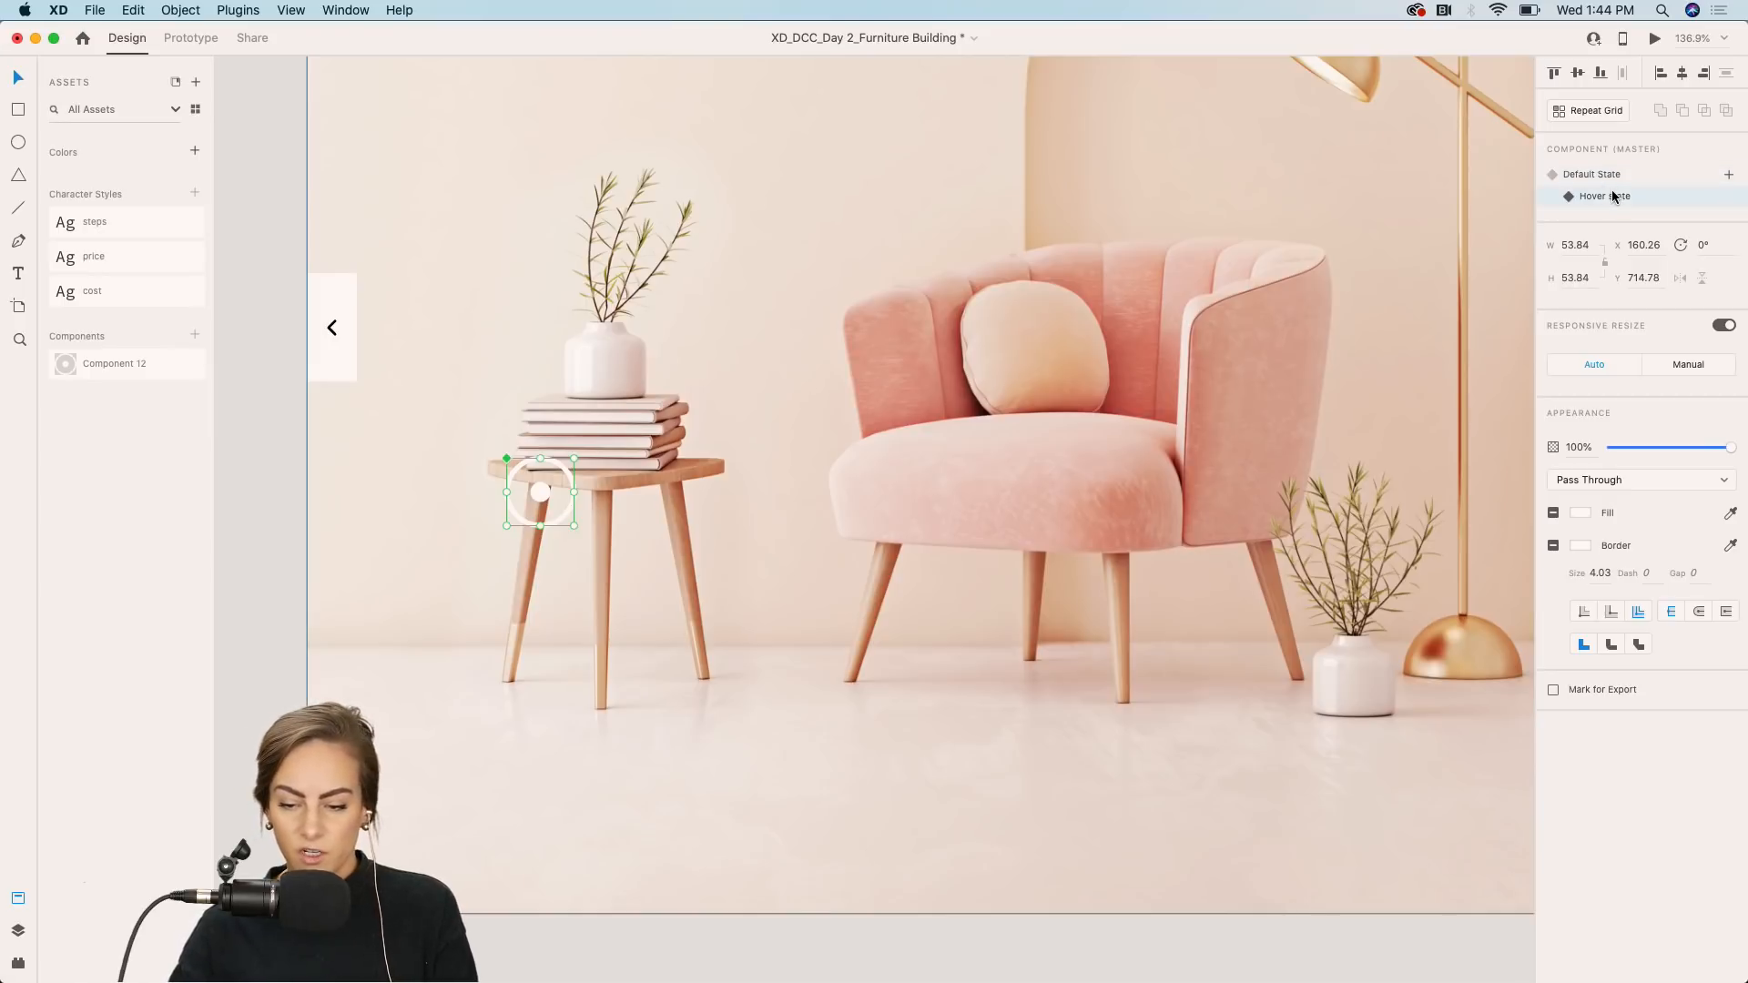
pyautogui.doubleClick(540, 492)
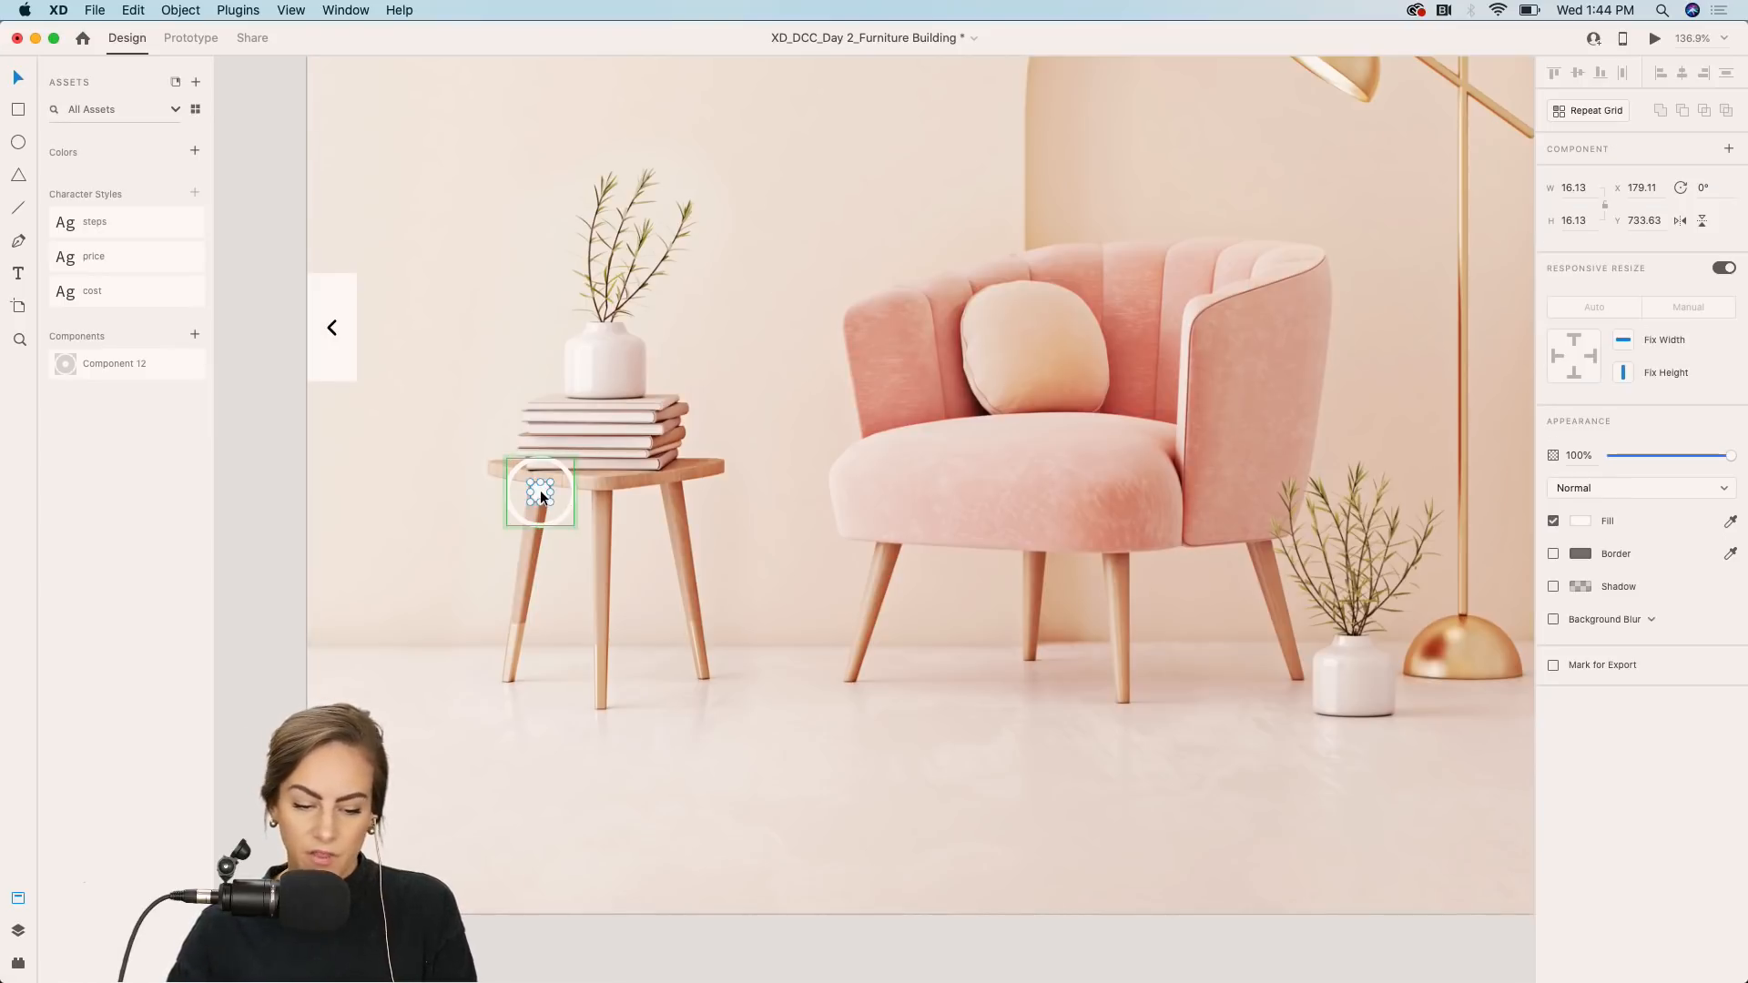
pyautogui.press('super+v')
pyautogui.moveTo(547, 214); pyautogui.dragTo(716, 643)
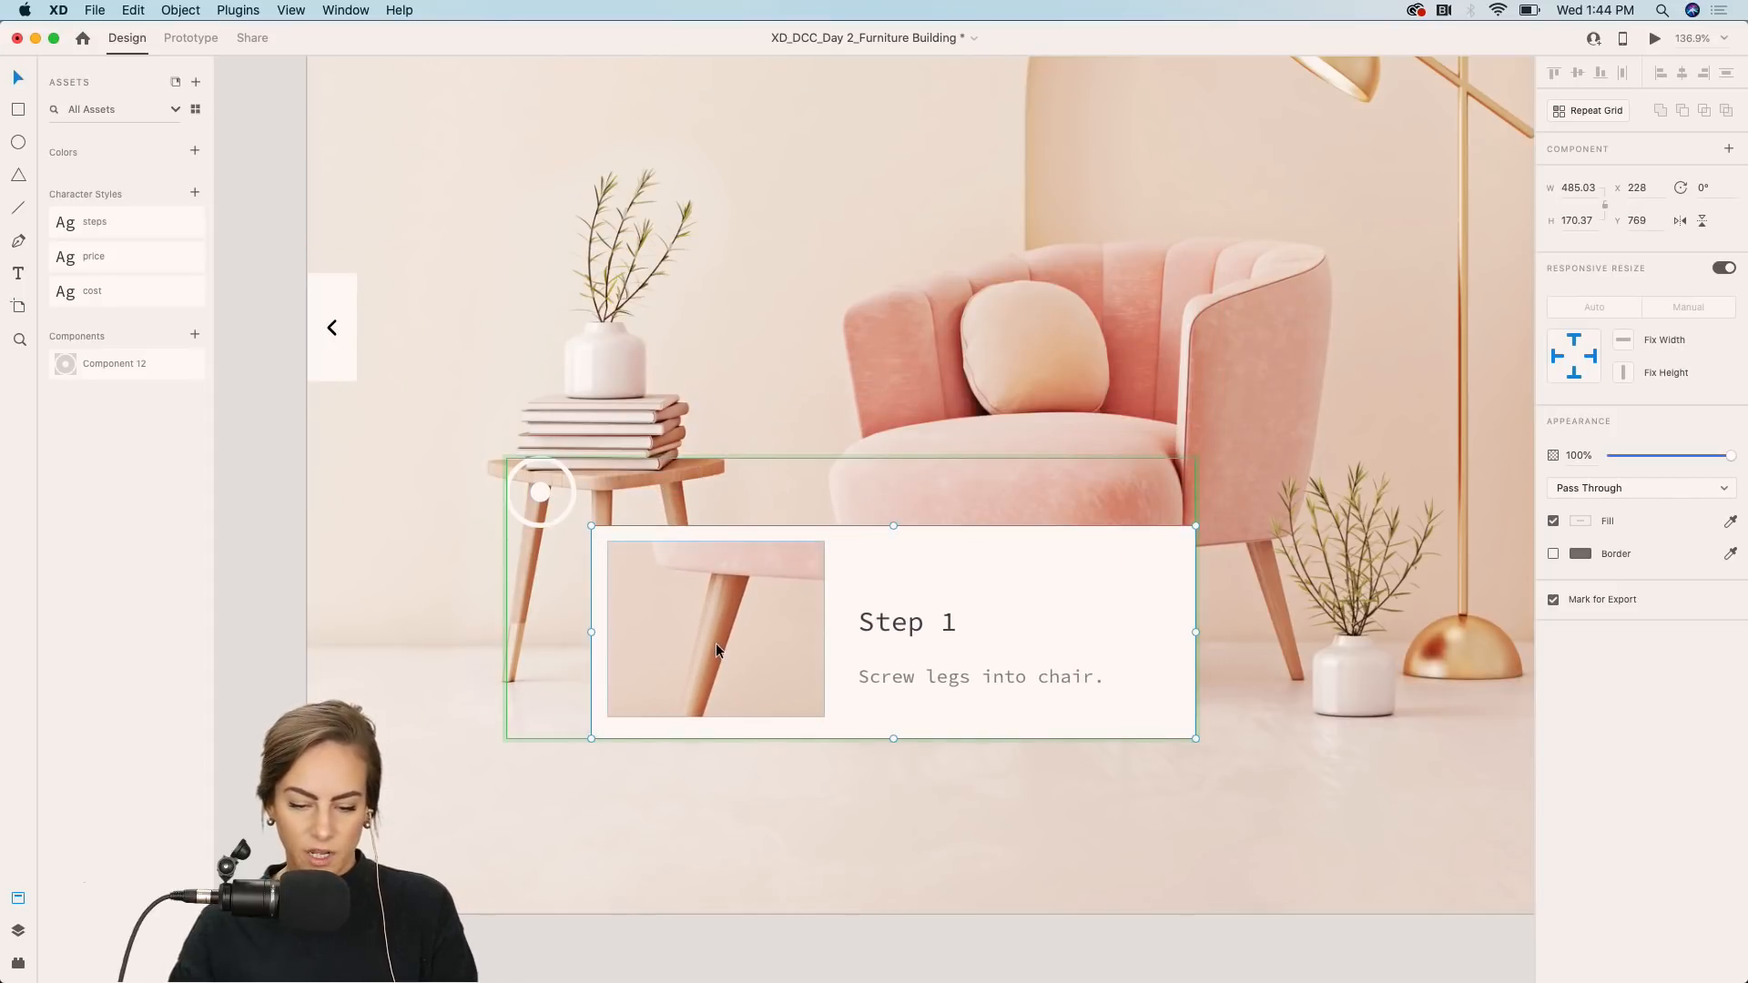
pyautogui.click(270, 605)
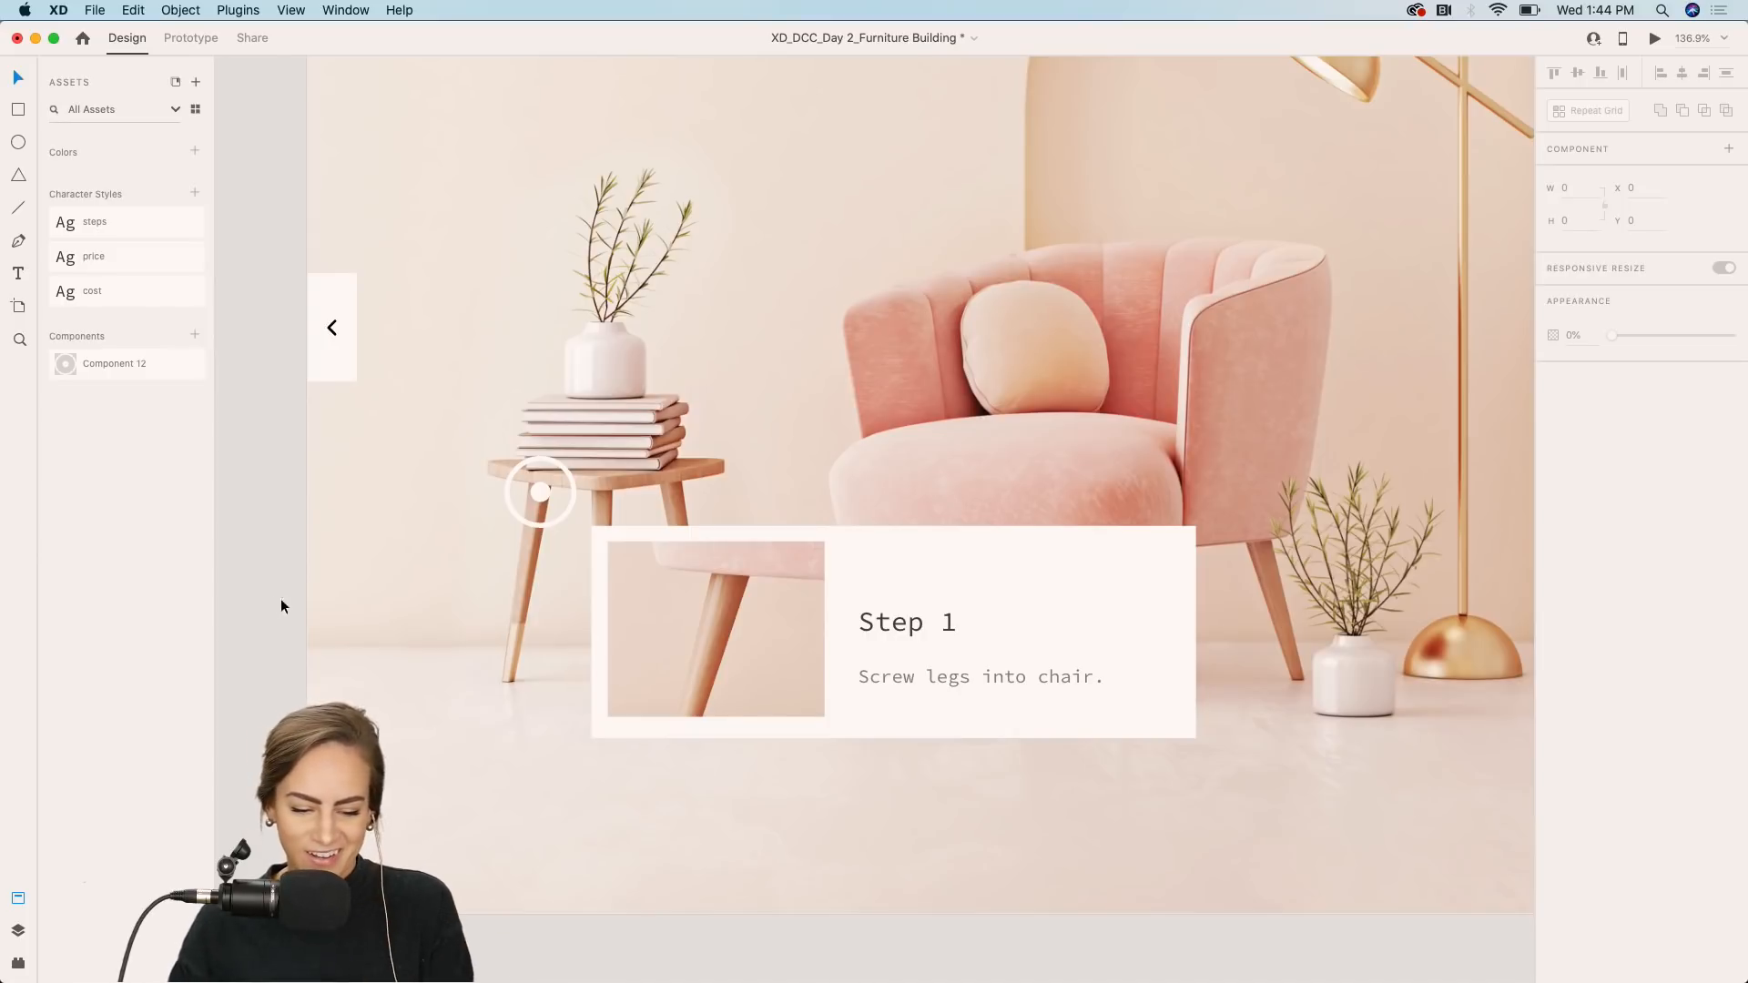
# Change the pasted card's heading in the hover state to "Step 2".
pyautogui.click(834, 639)
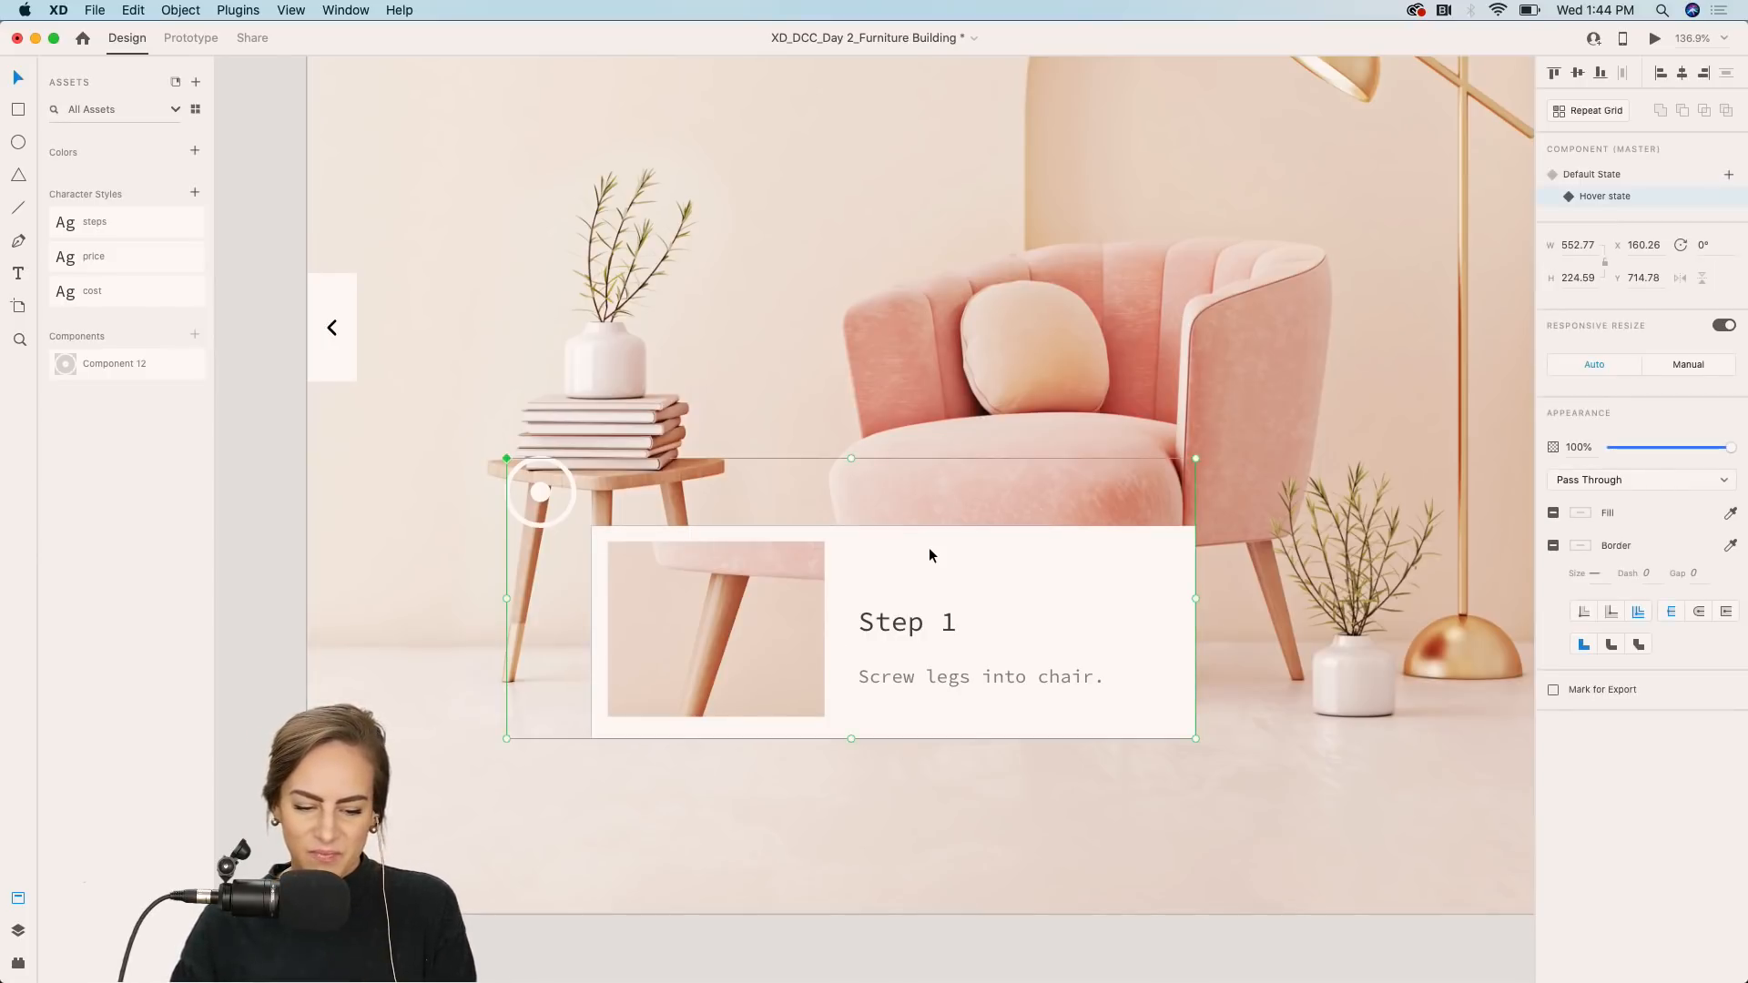
pyautogui.scroll(-3, 928, 549)
pyautogui.hscroll(5, 929, 549)
pyautogui.hscroll(2, 1270, 429)
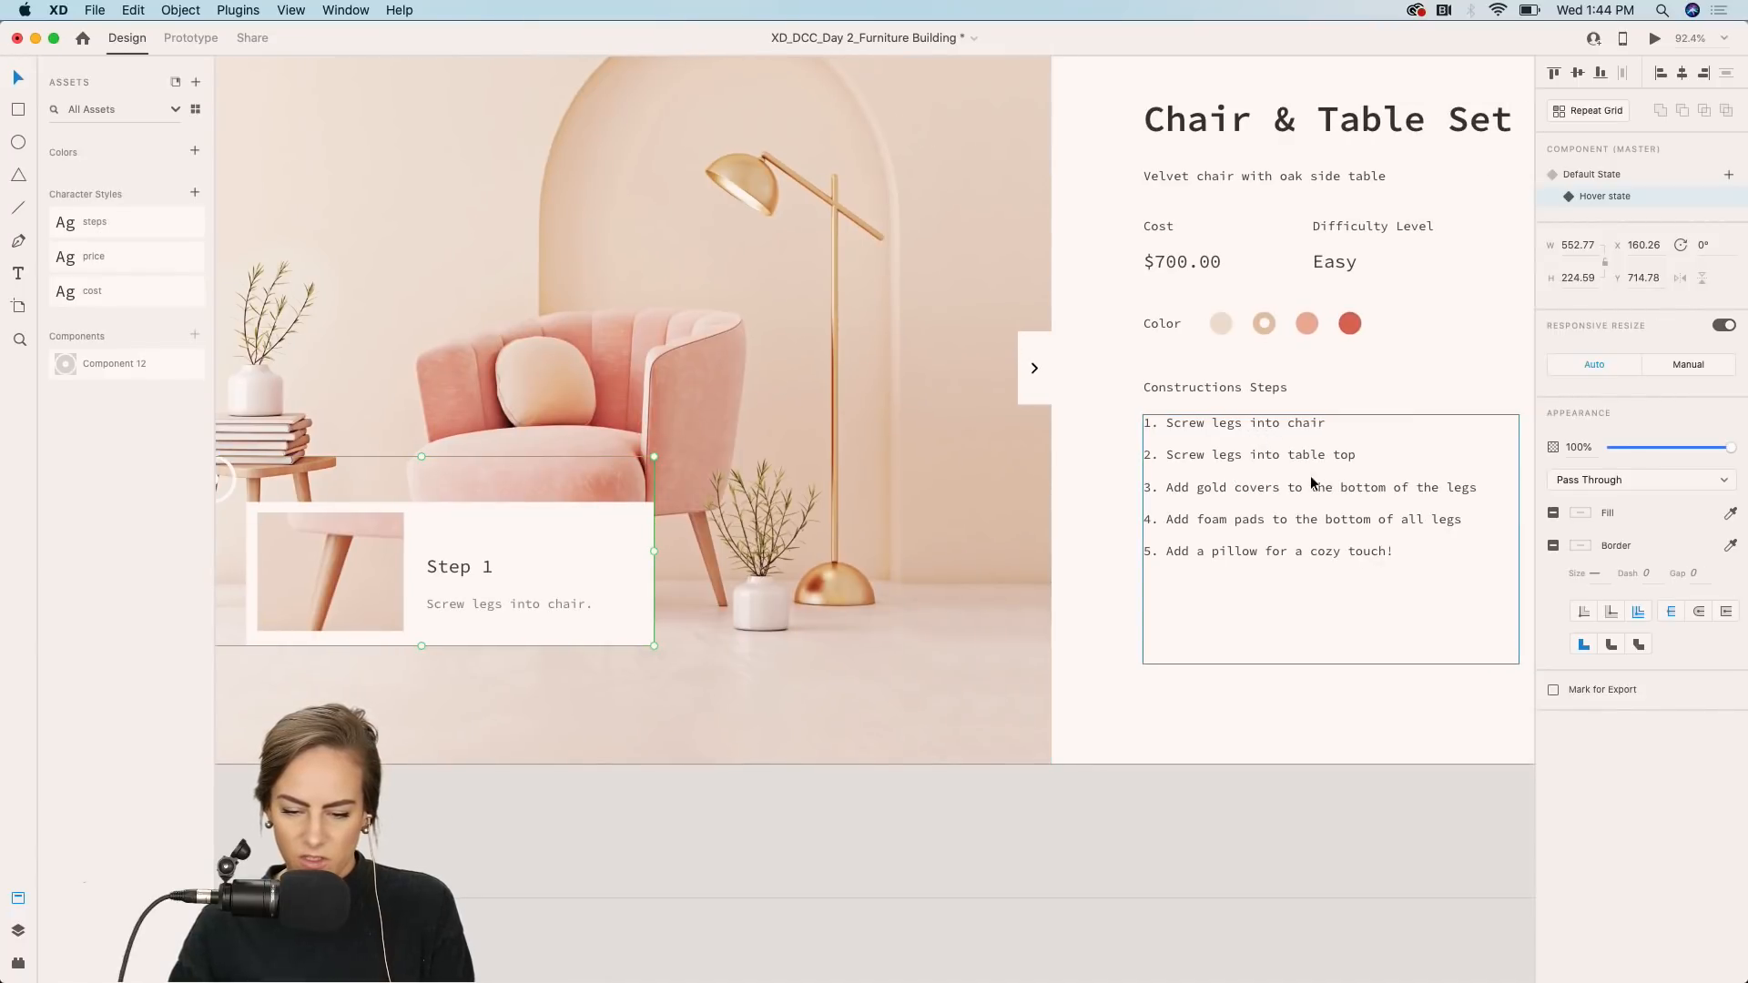
pyautogui.hscroll(-5, 1143, 461)
pyautogui.doubleClick(665, 570)
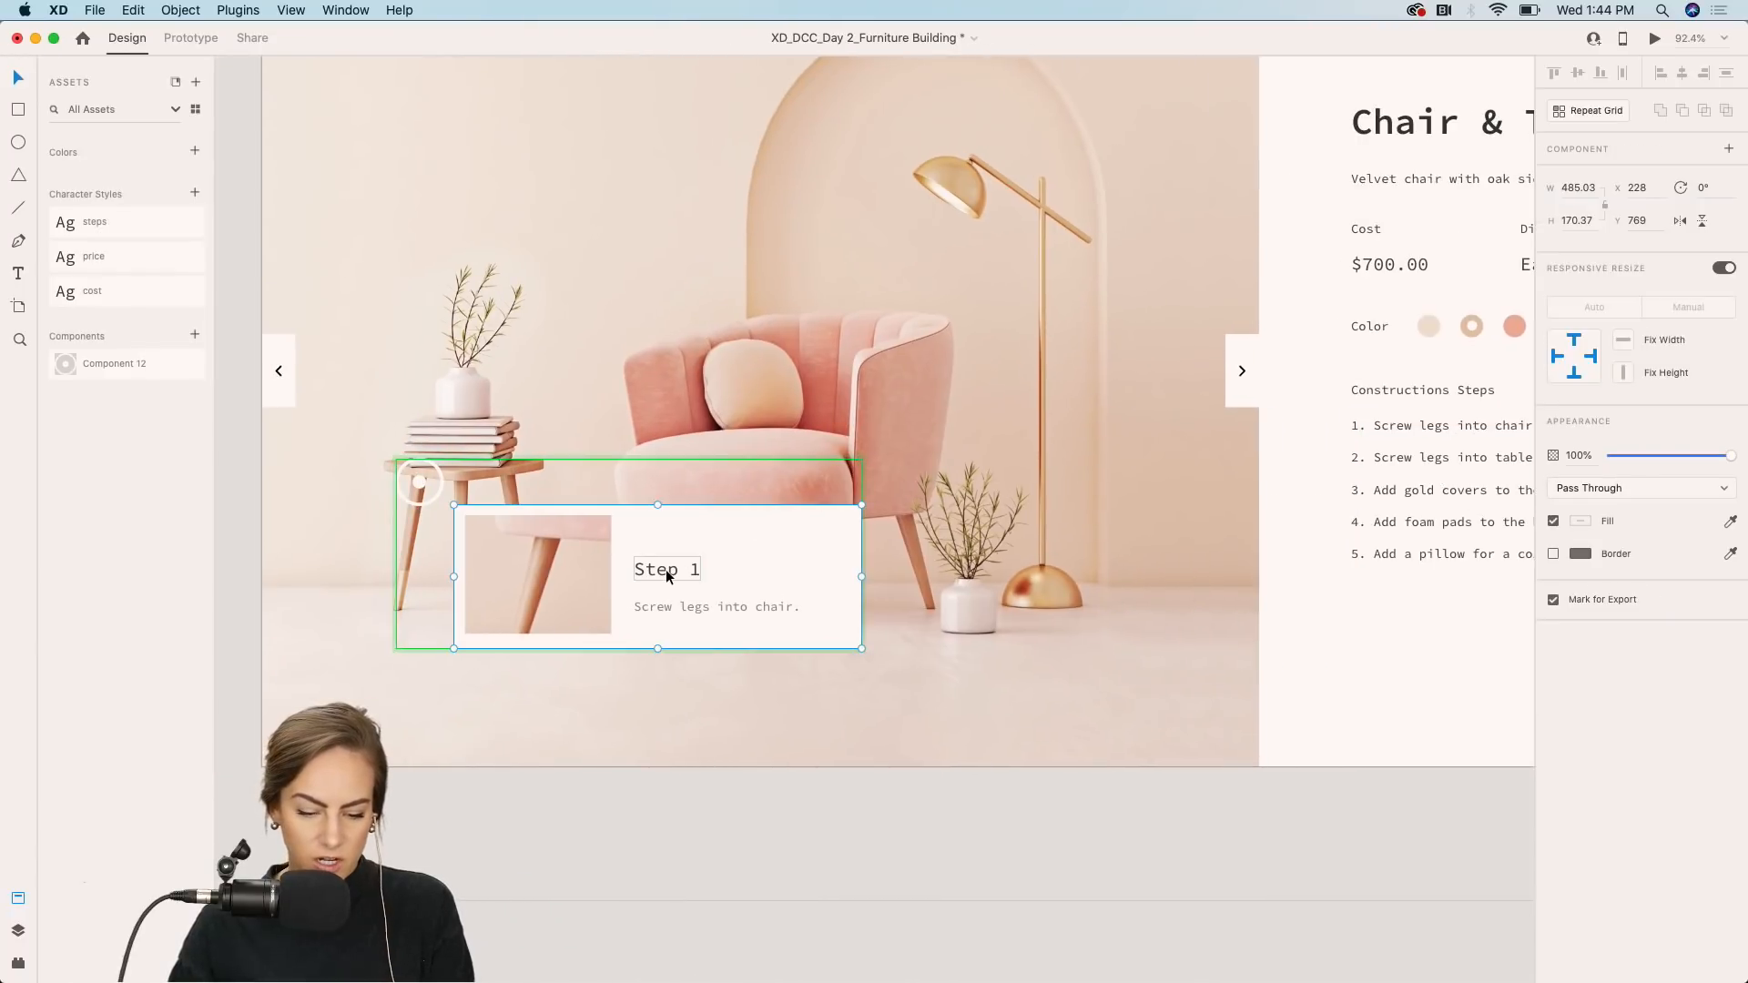
pyautogui.doubleClick(697, 575)
pyautogui.press('BackSpace')
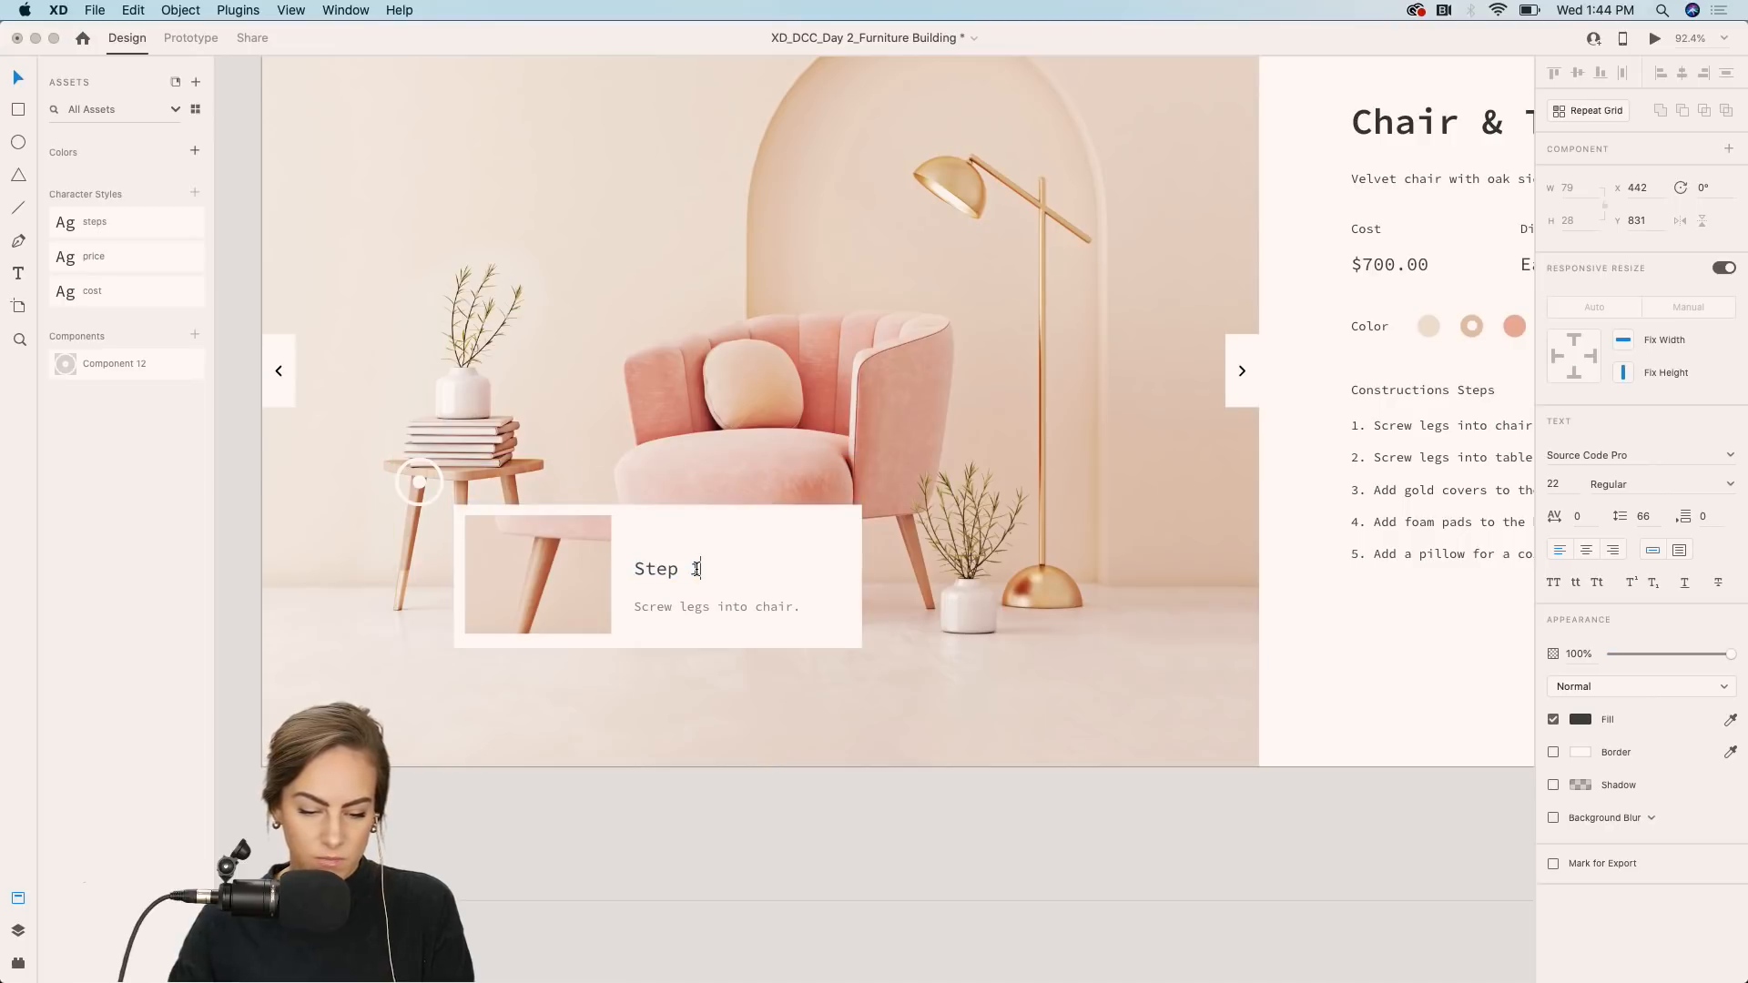
pyautogui.write('2')
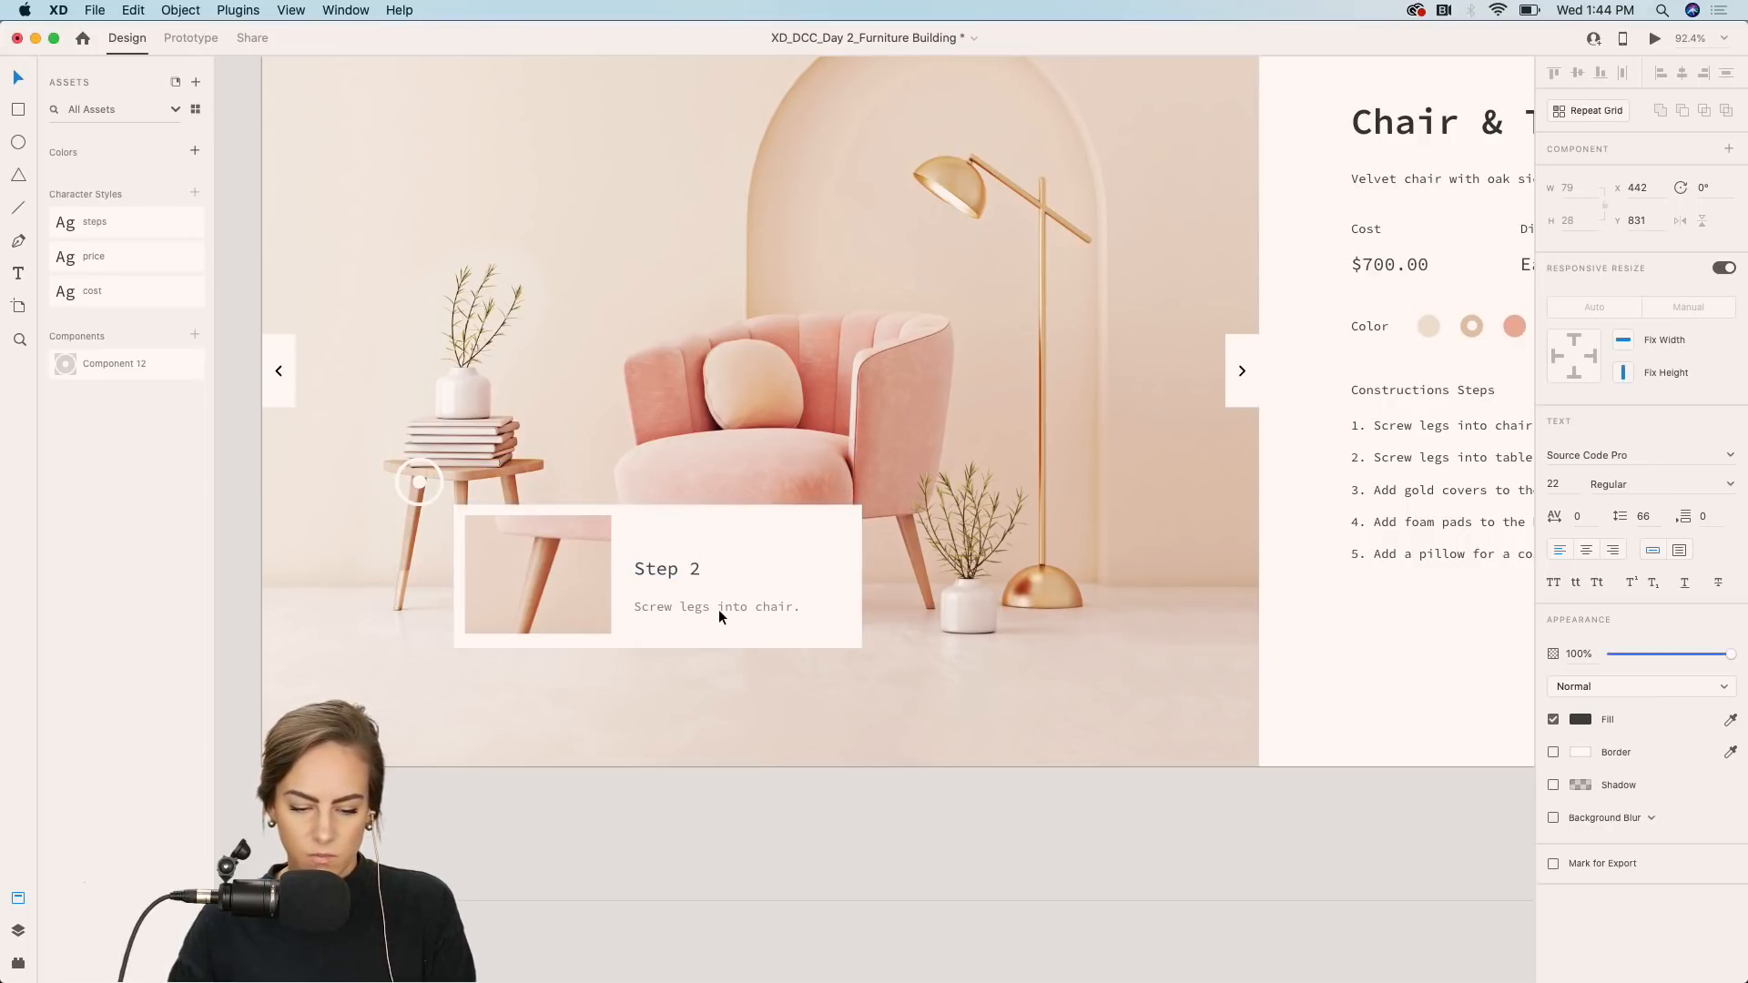
# Change the card's description to "Screw legs into table top.".
pyautogui.tripleClick(718, 608)
pyautogui.moveTo(755, 610); pyautogui.dragTo(852, 610)
pyautogui.write('tab')
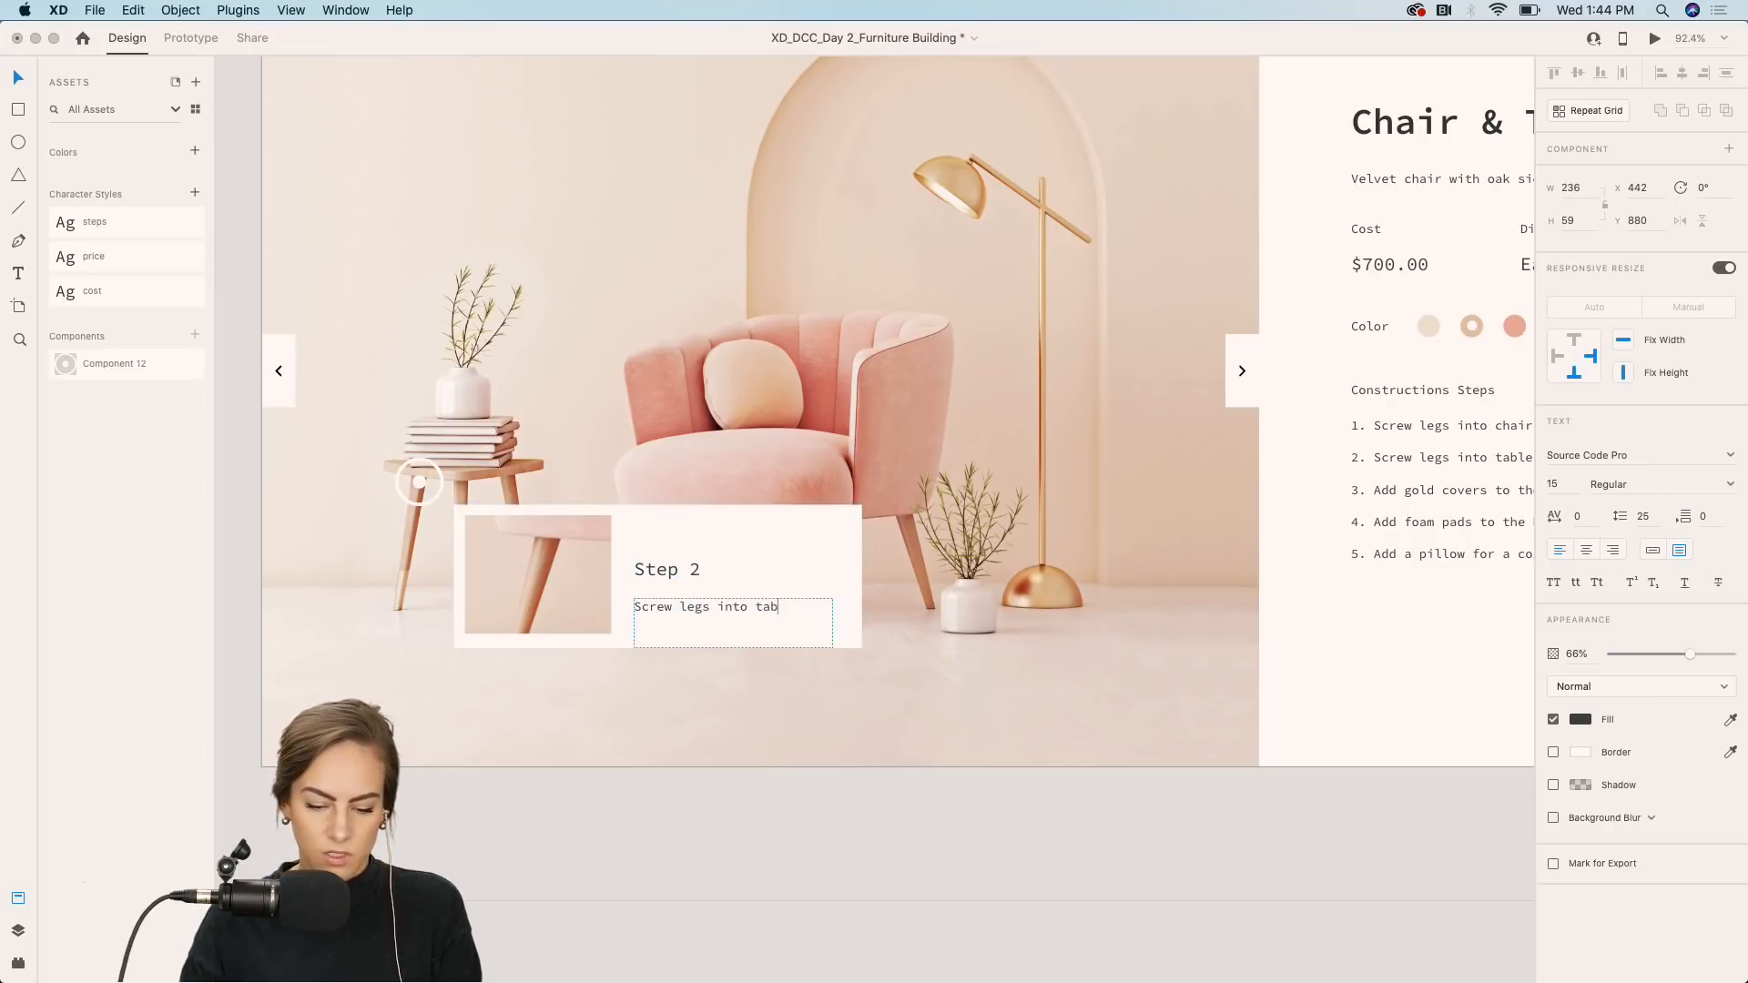
pyautogui.write('le top.')
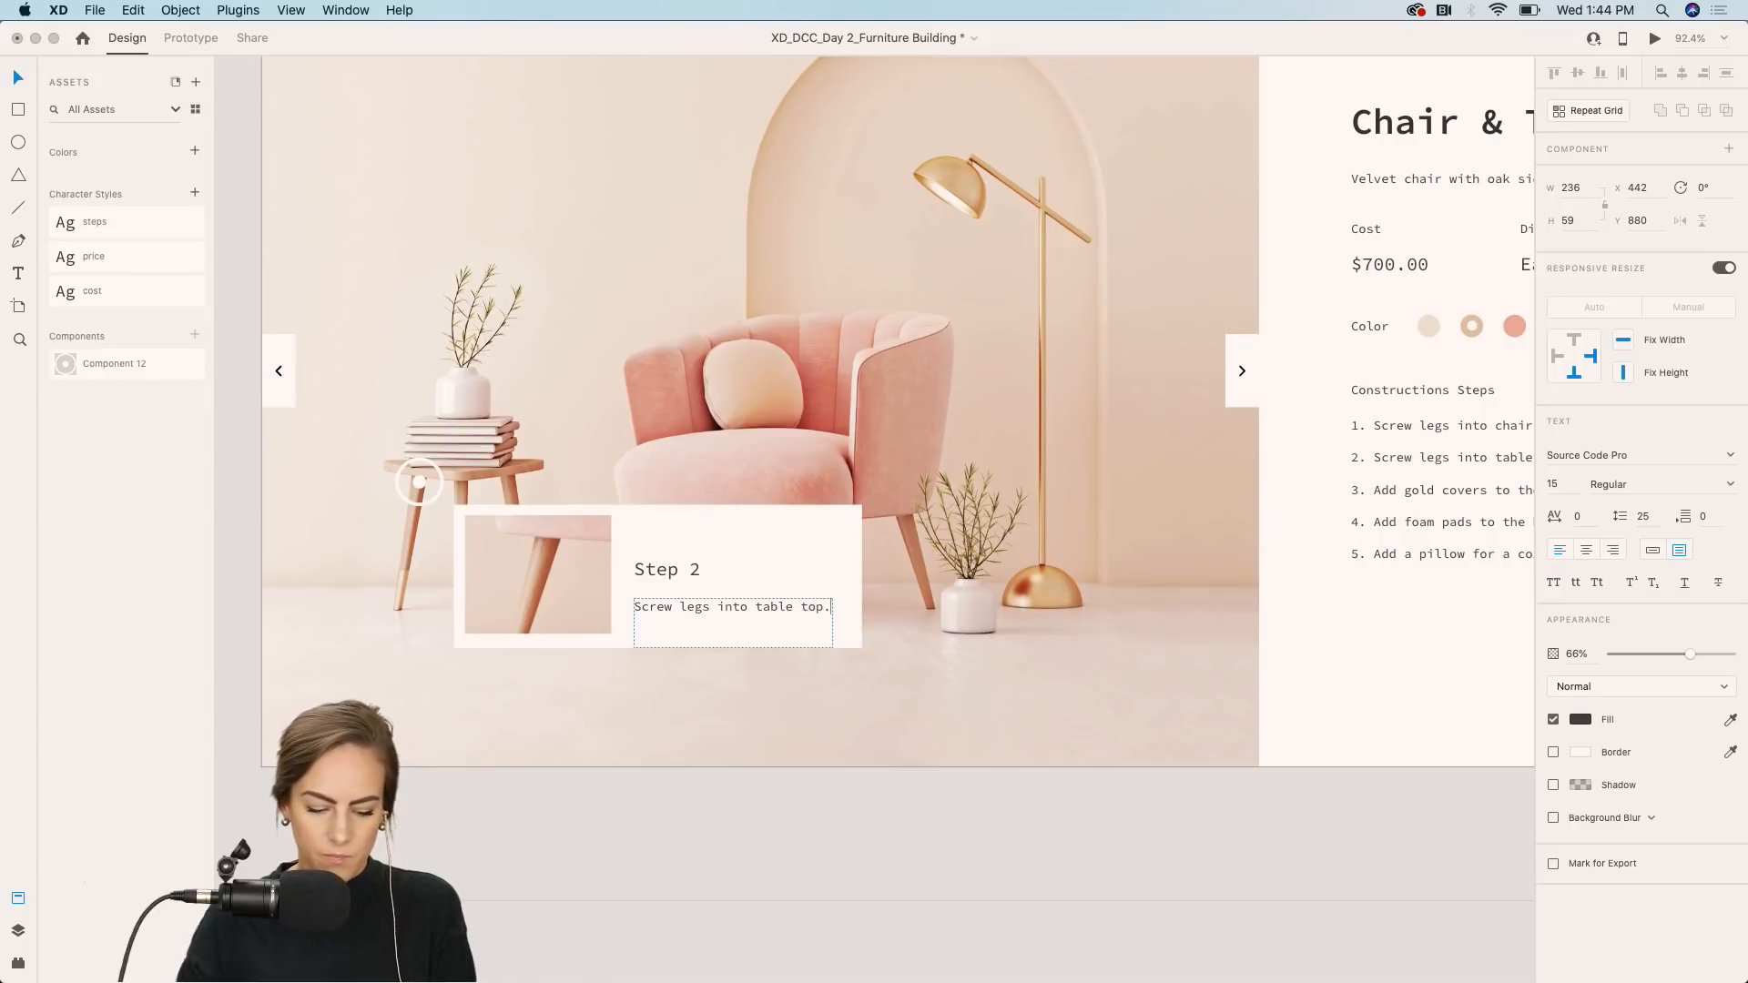
pyautogui.press('Escape')
# Select the hotspot component and switch it back to its default state.
pyautogui.click(770, 806)
pyautogui.click(522, 555)
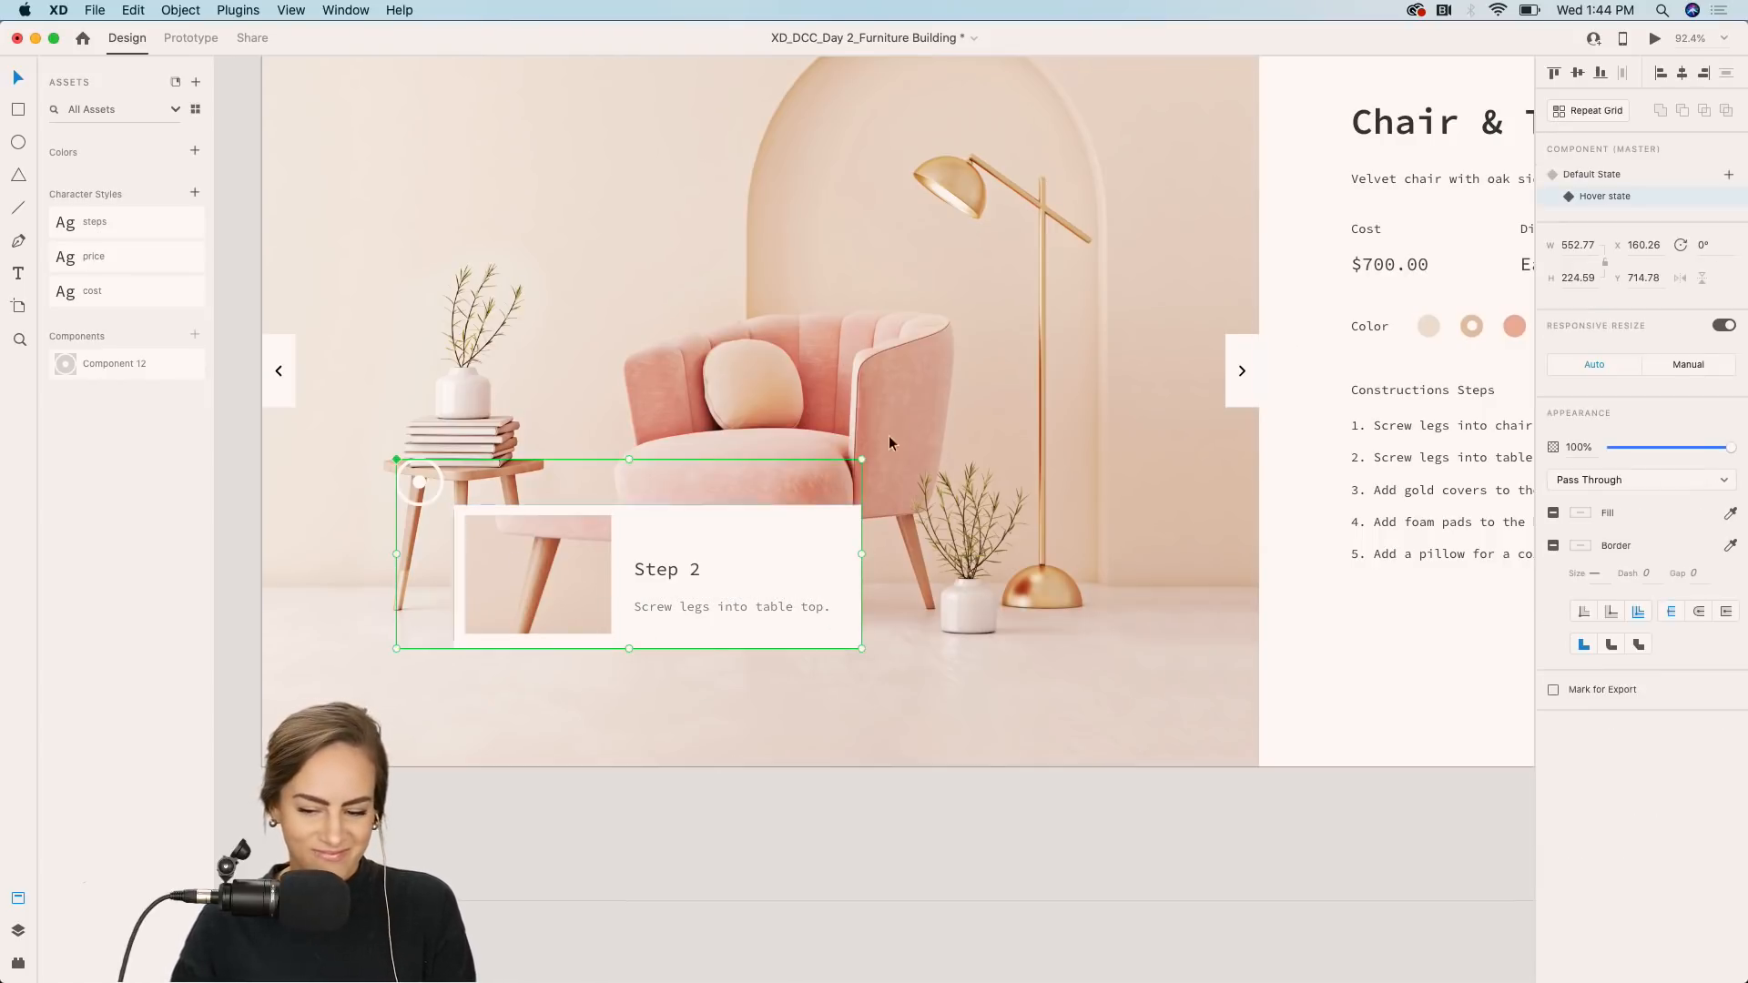
pyautogui.click(1591, 174)
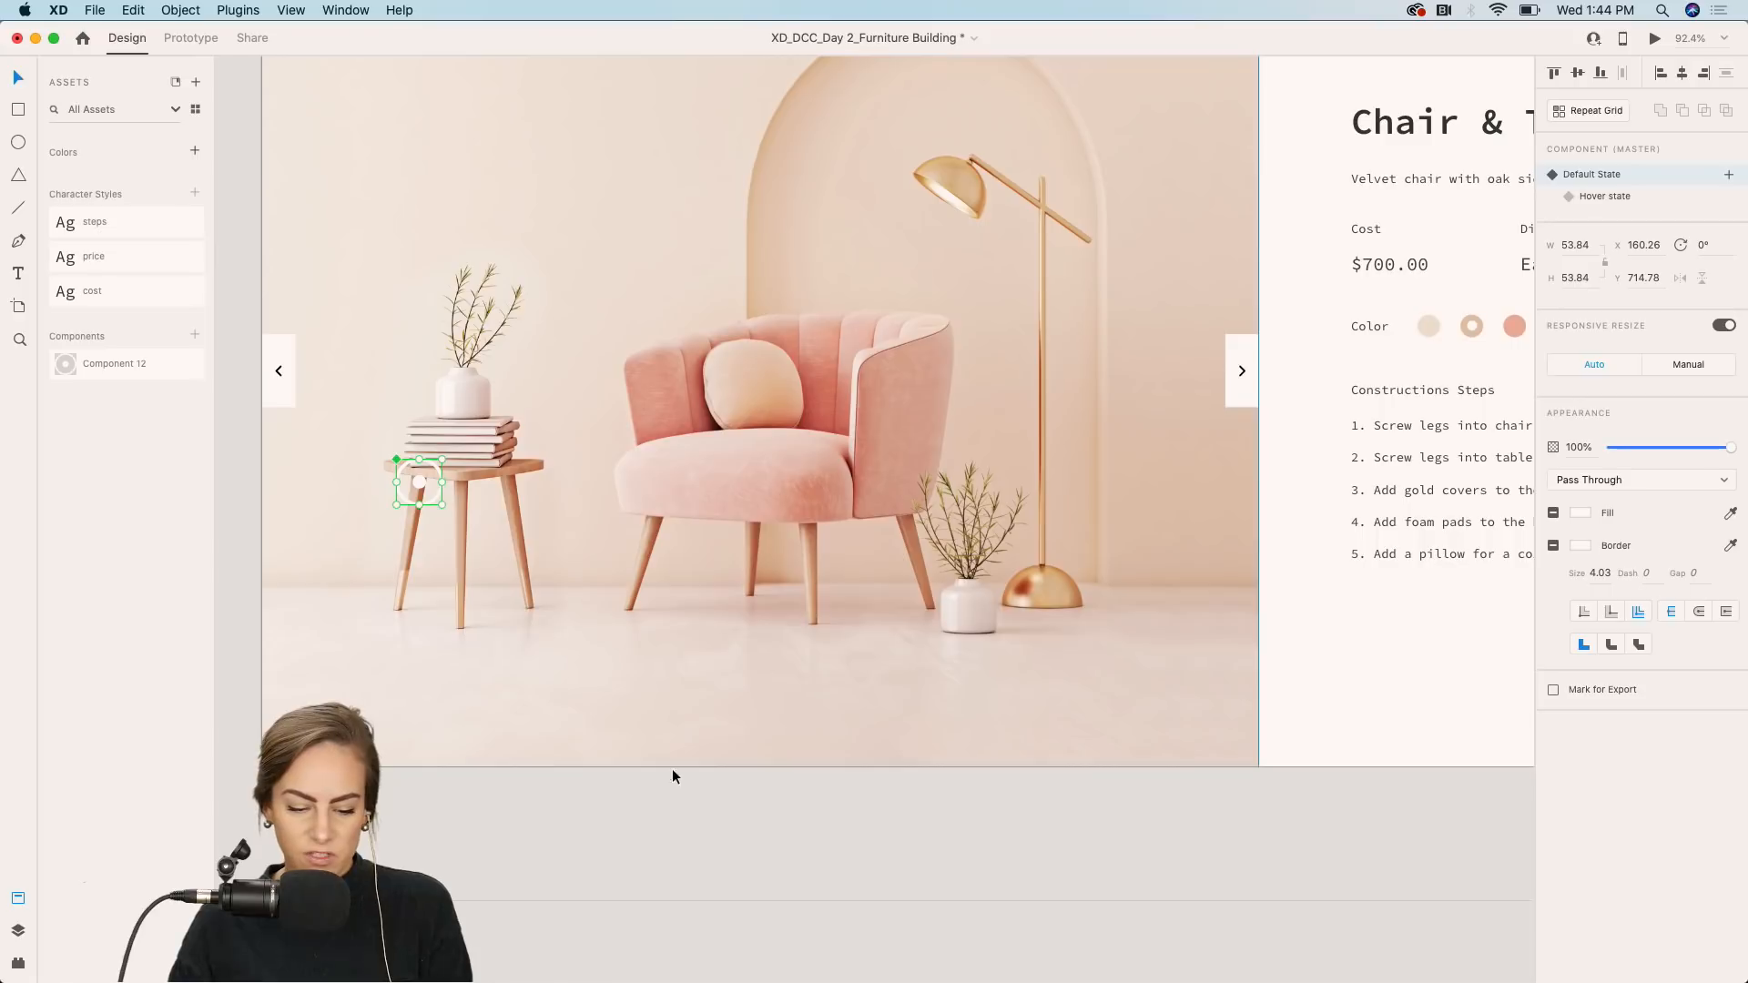
pyautogui.click(661, 788)
pyautogui.click(801, 604)
pyautogui.scroll(5, 801, 605)
pyautogui.hscroll(-1, 801, 605)
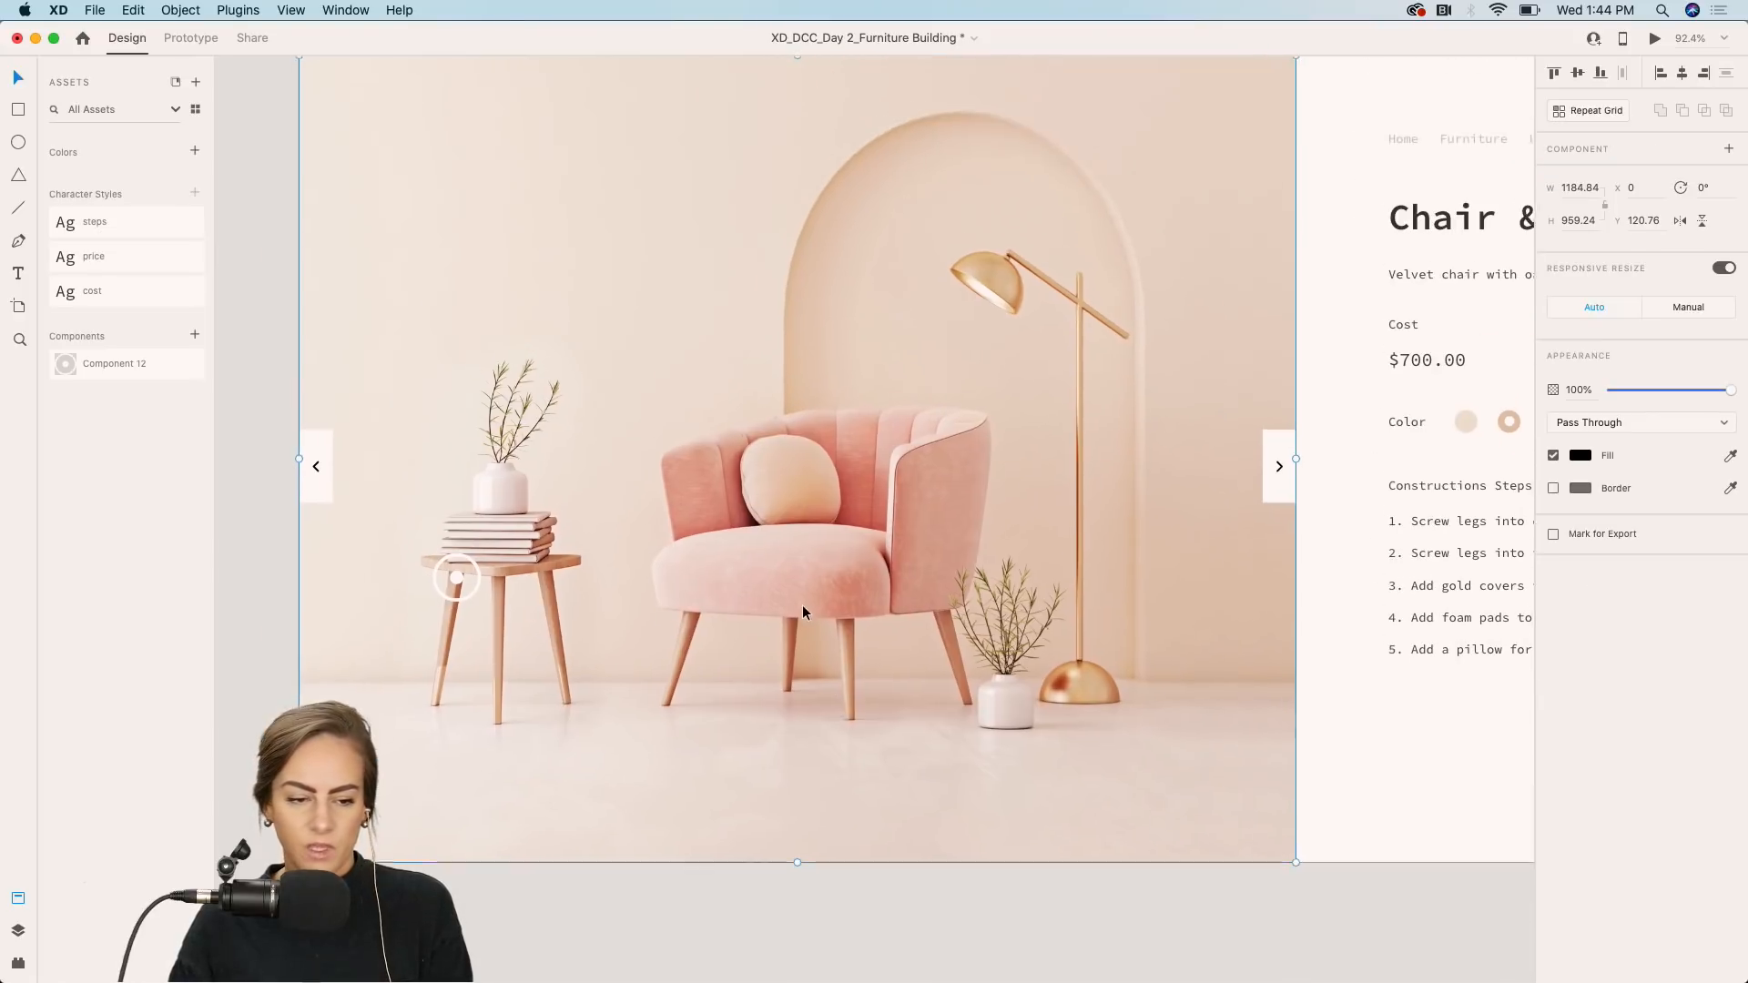
pyautogui.scroll(1, 801, 604)
# Preview the prototype and hover over the table-leg hotspot to test the revealed card, then return to design.
pyautogui.click(190, 38)
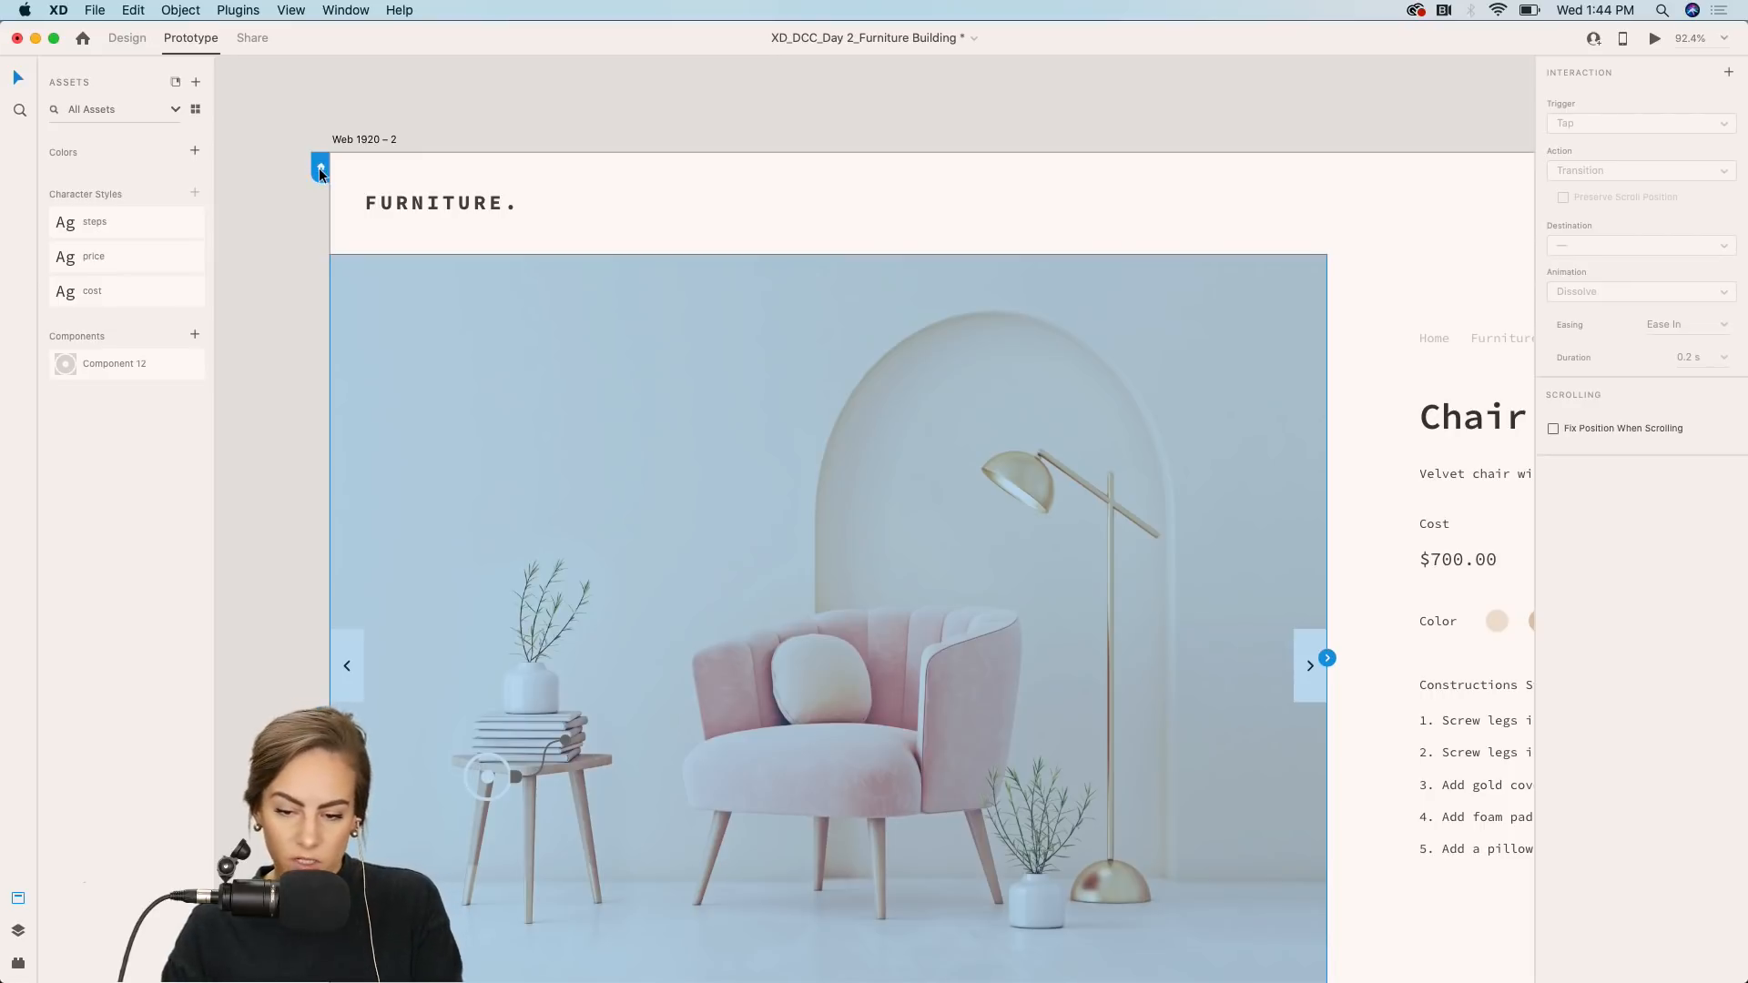
pyautogui.click(1654, 39)
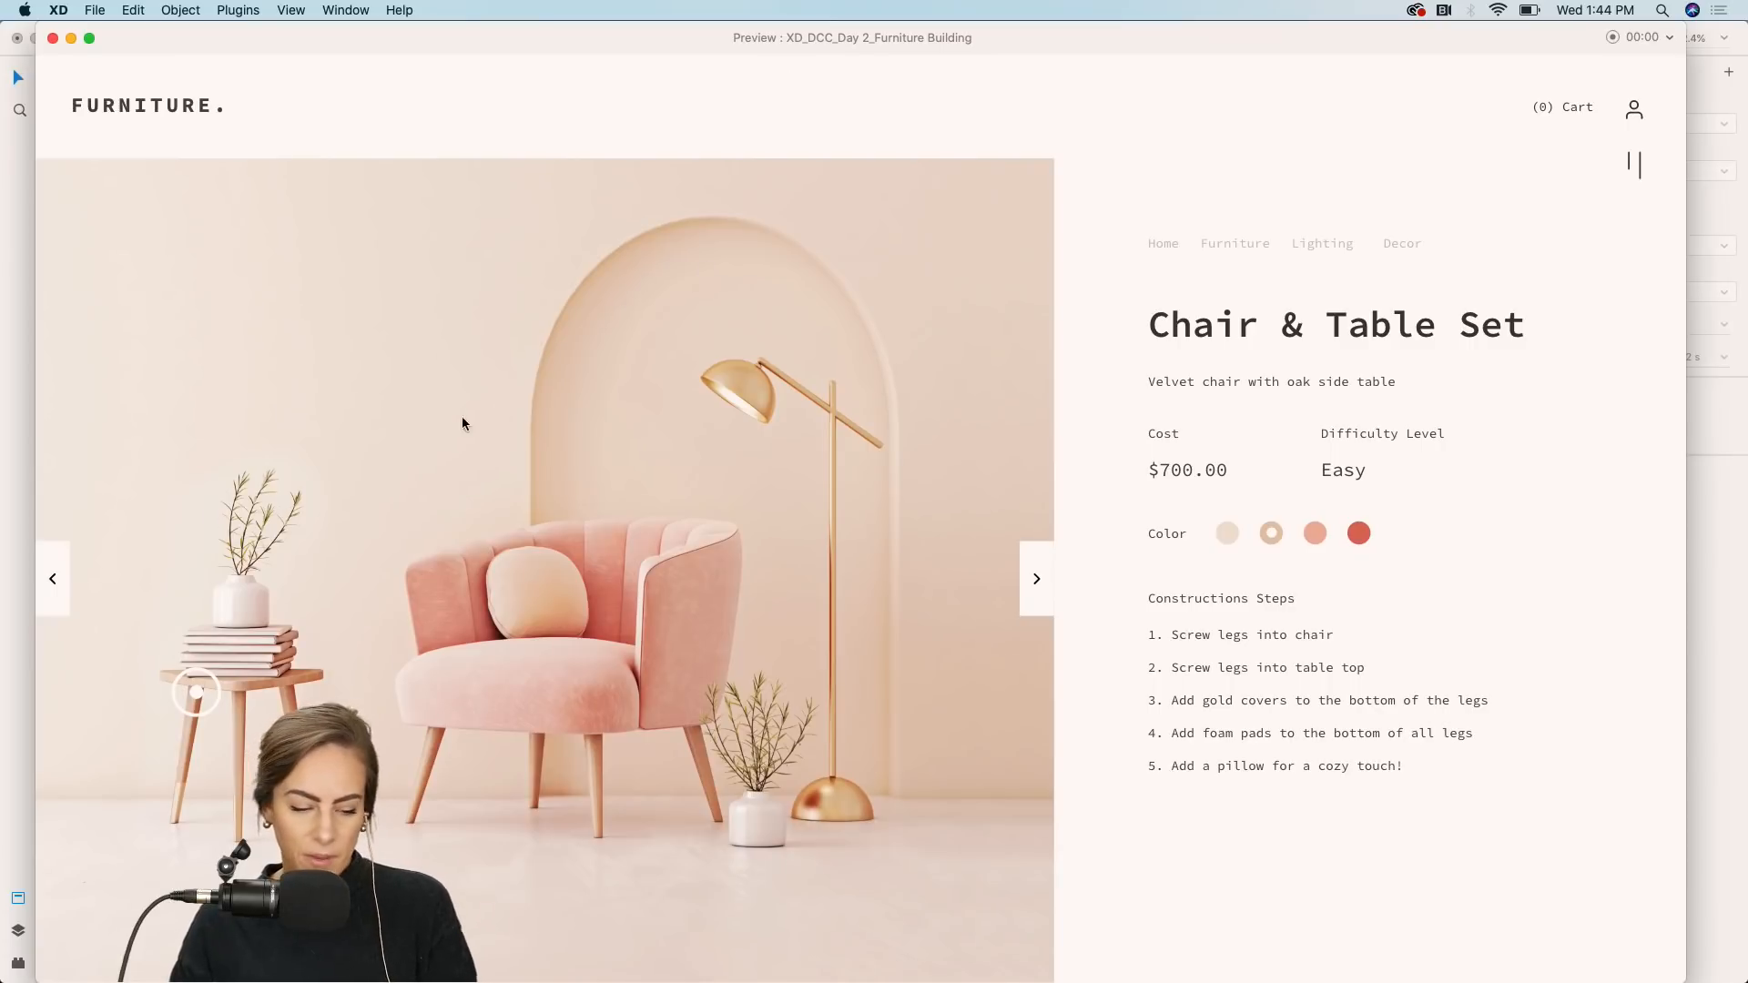
pyautogui.click(198, 692)
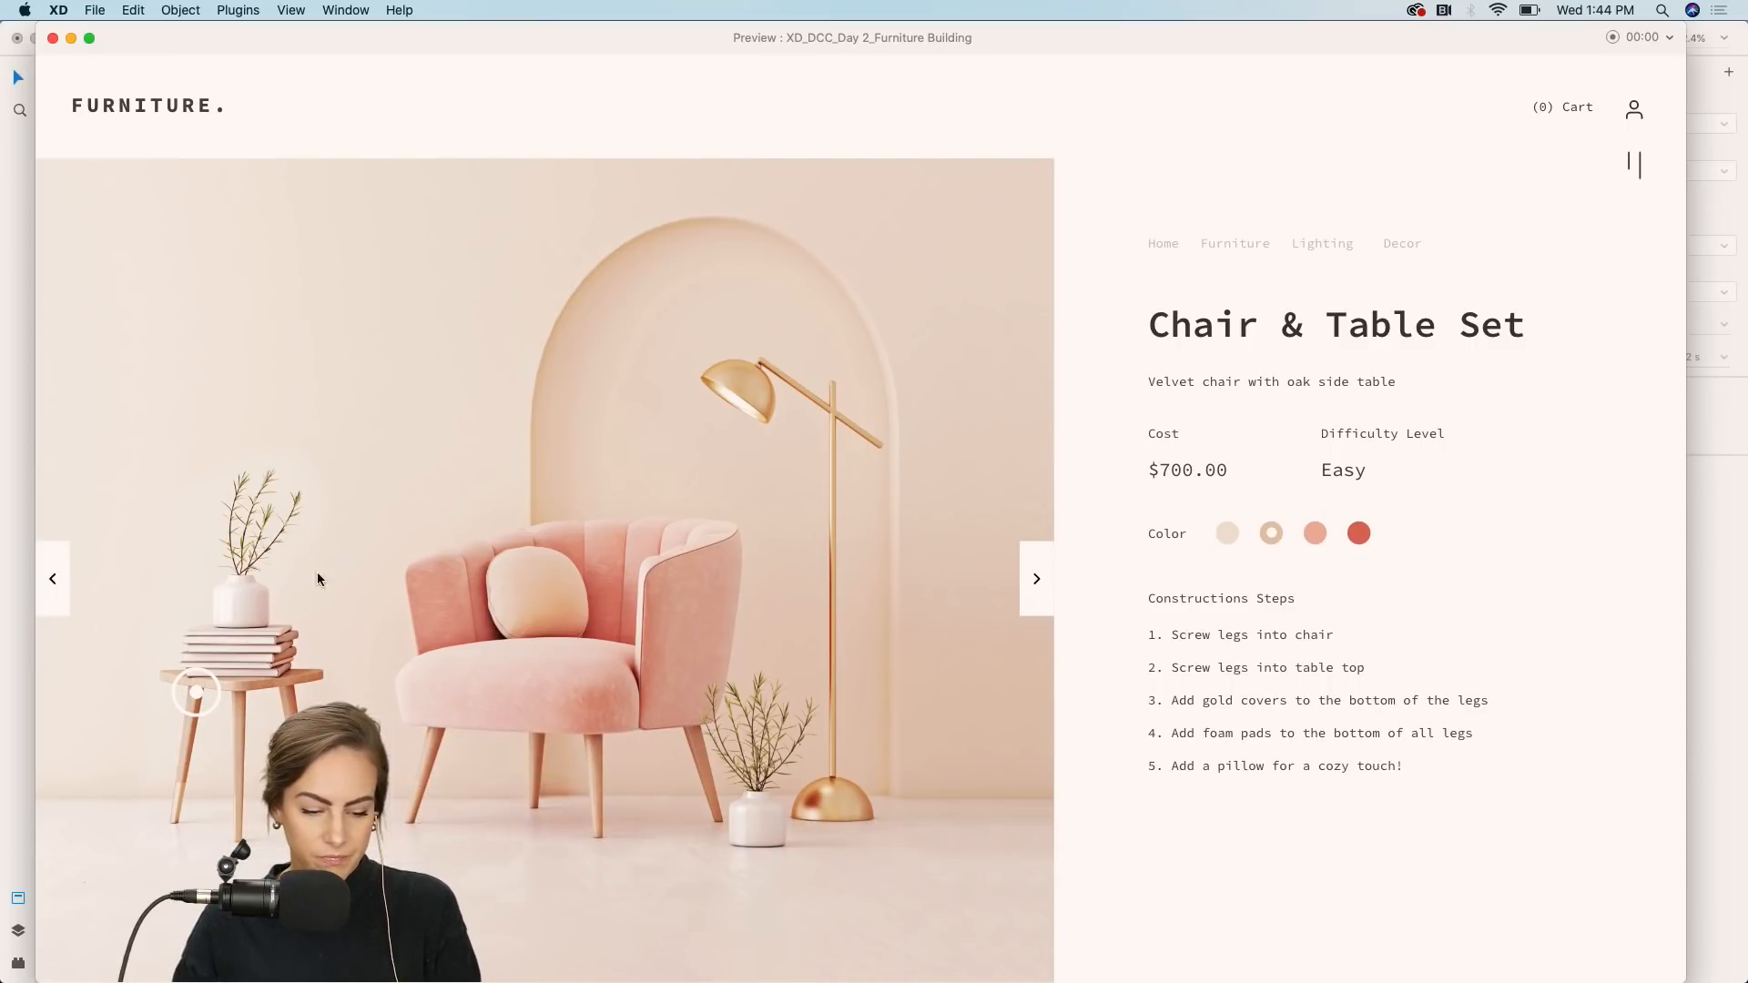
pyautogui.moveTo(201, 689)
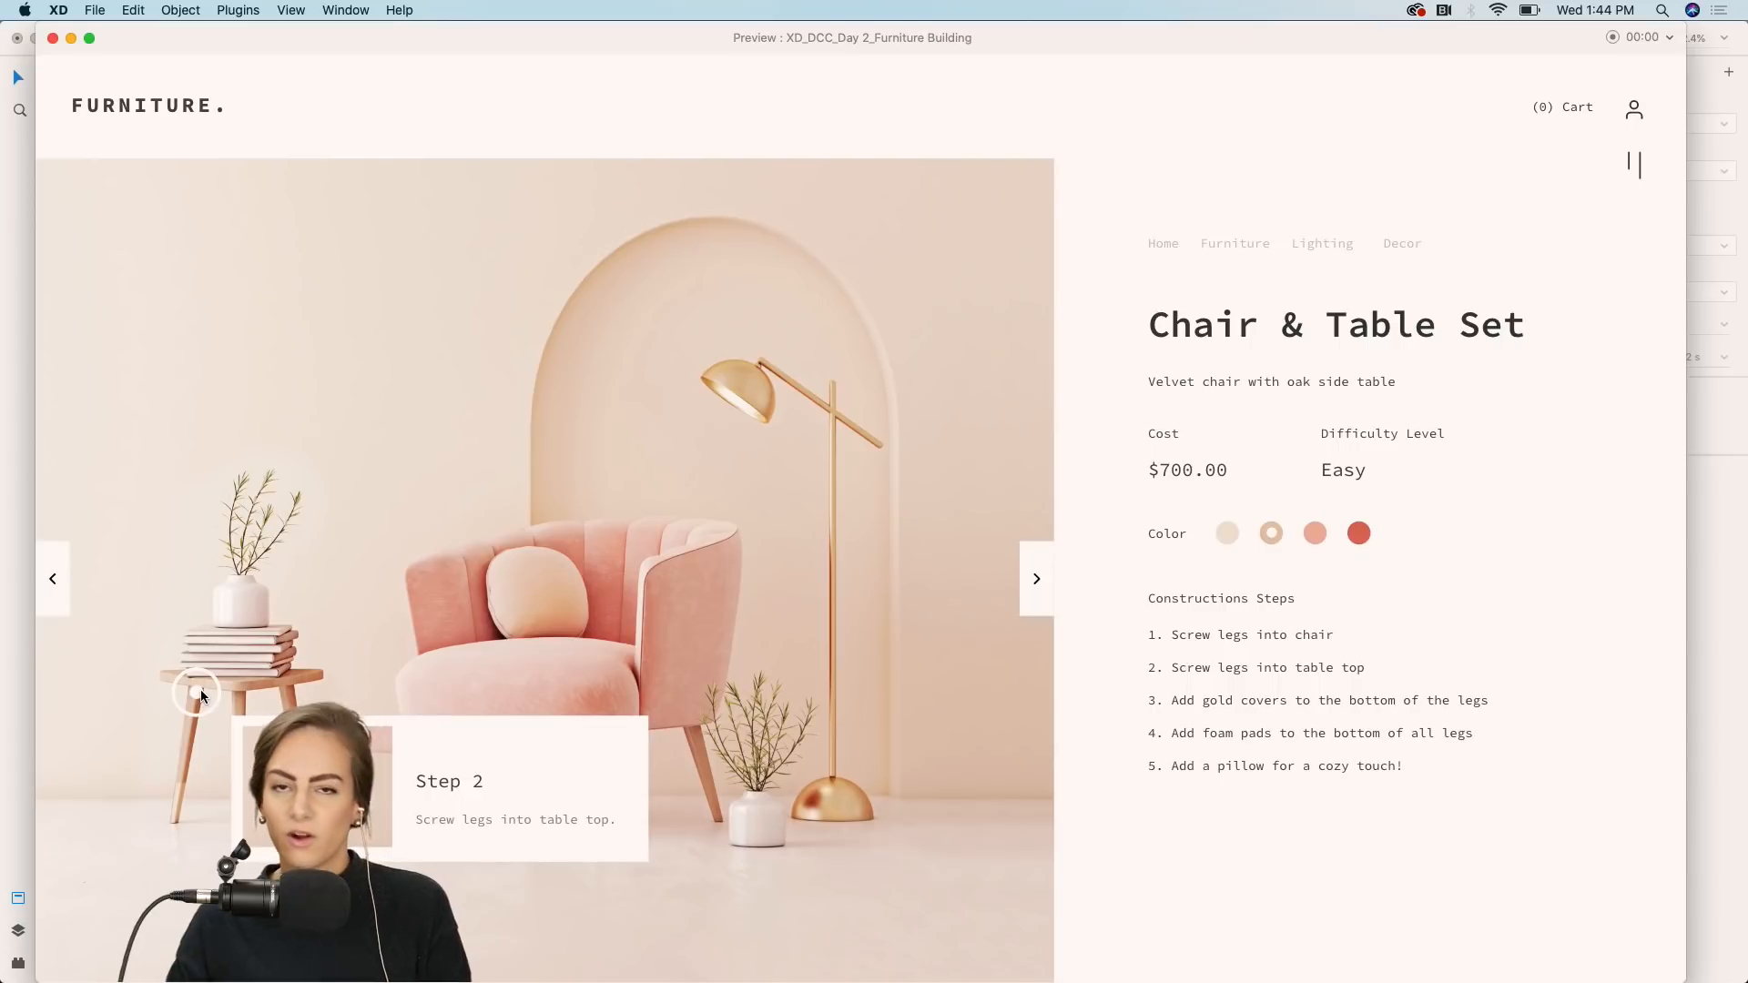
pyautogui.click(51, 37)
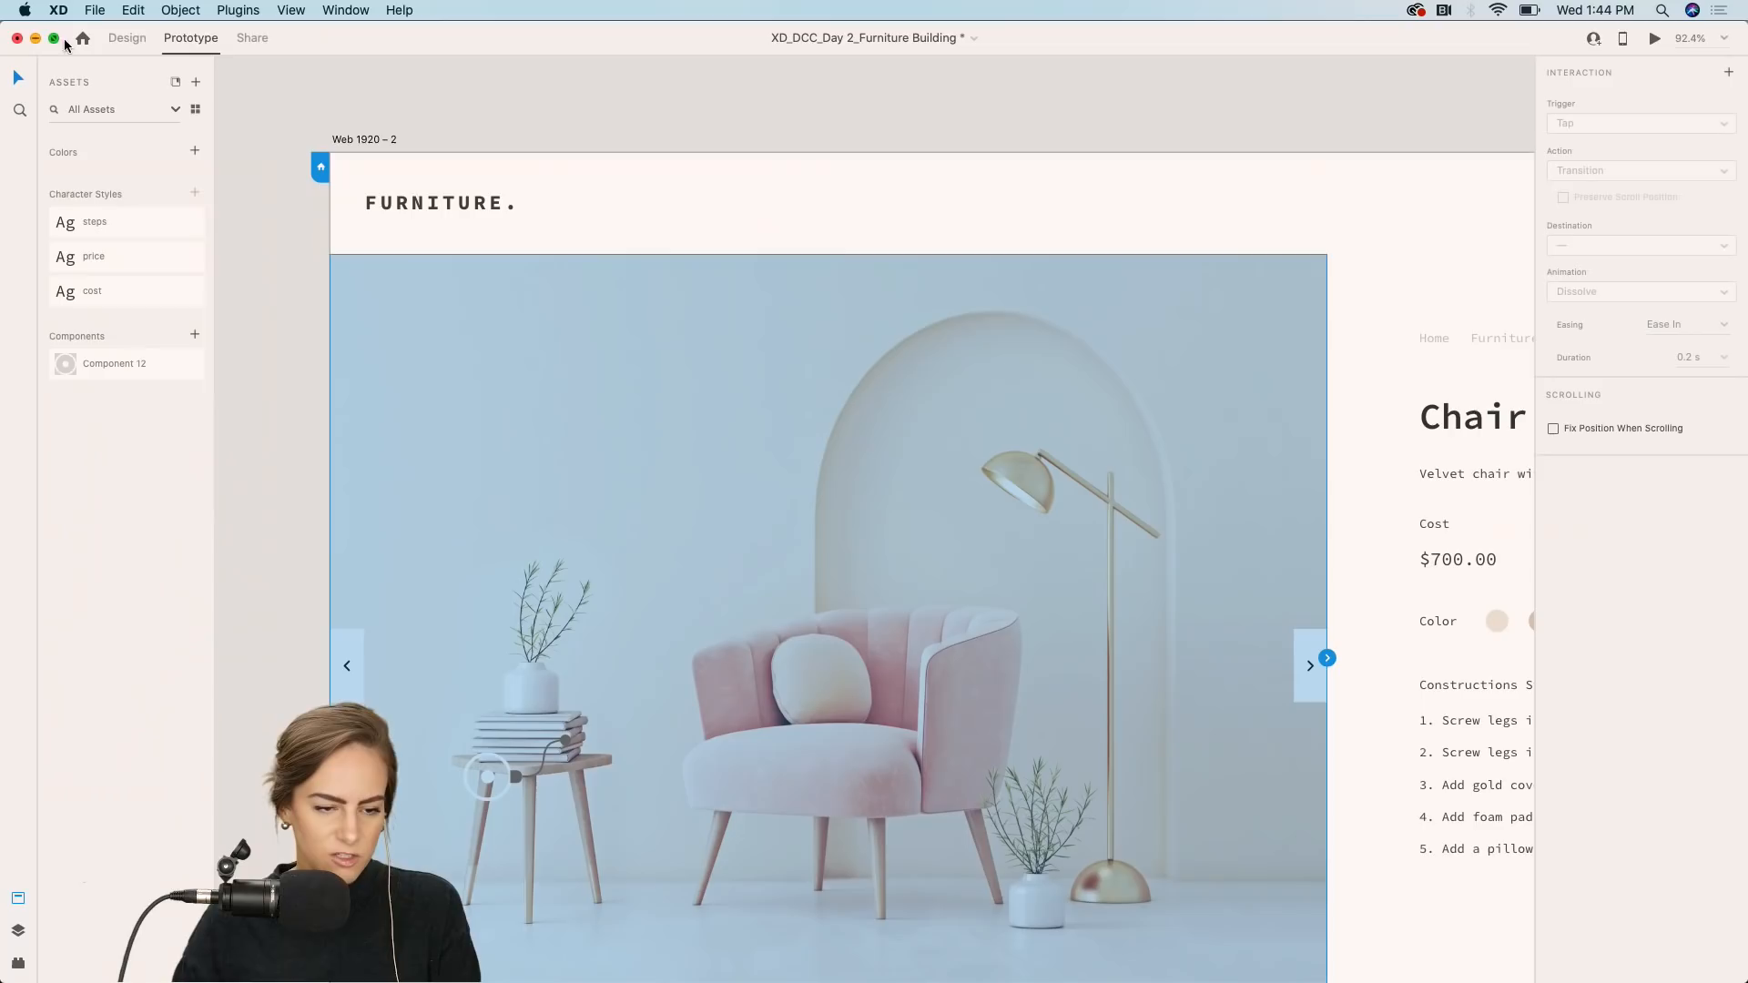
pyautogui.click(126, 37)
# Copy the hotspot marker from the assets area and place a copy on the chair's front leg.
pyautogui.scroll(-10, 479, 96)
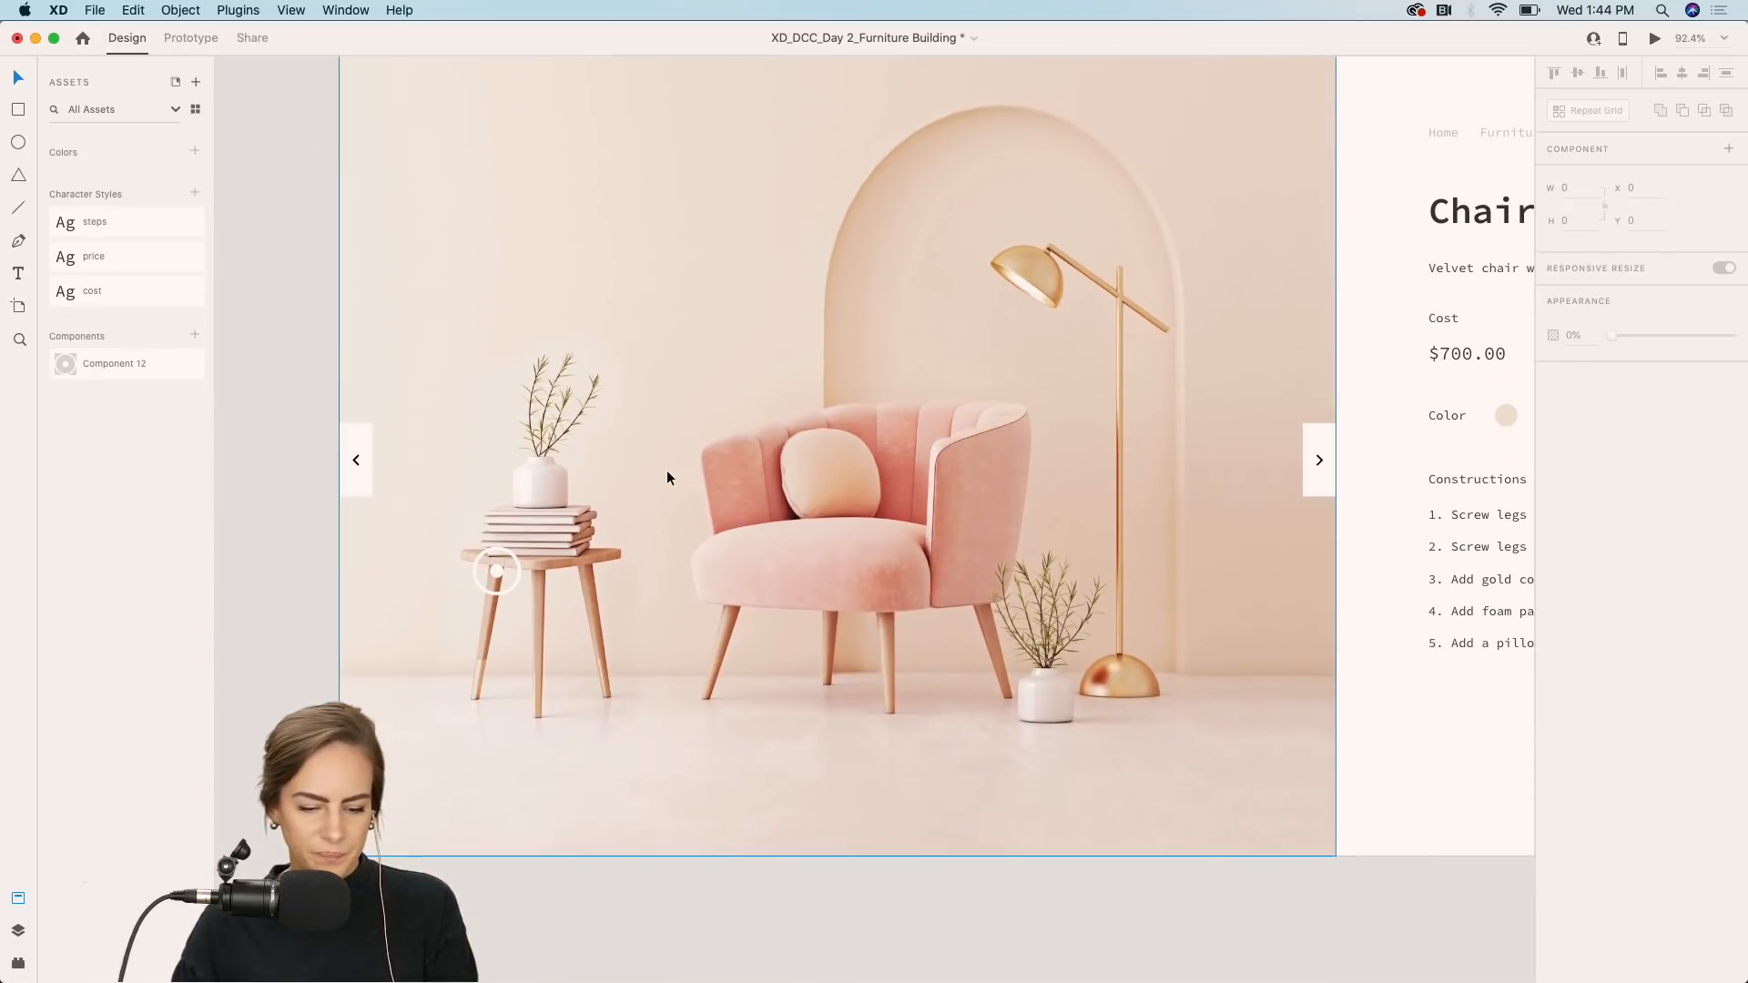
pyautogui.scroll(-15, 768, 395)
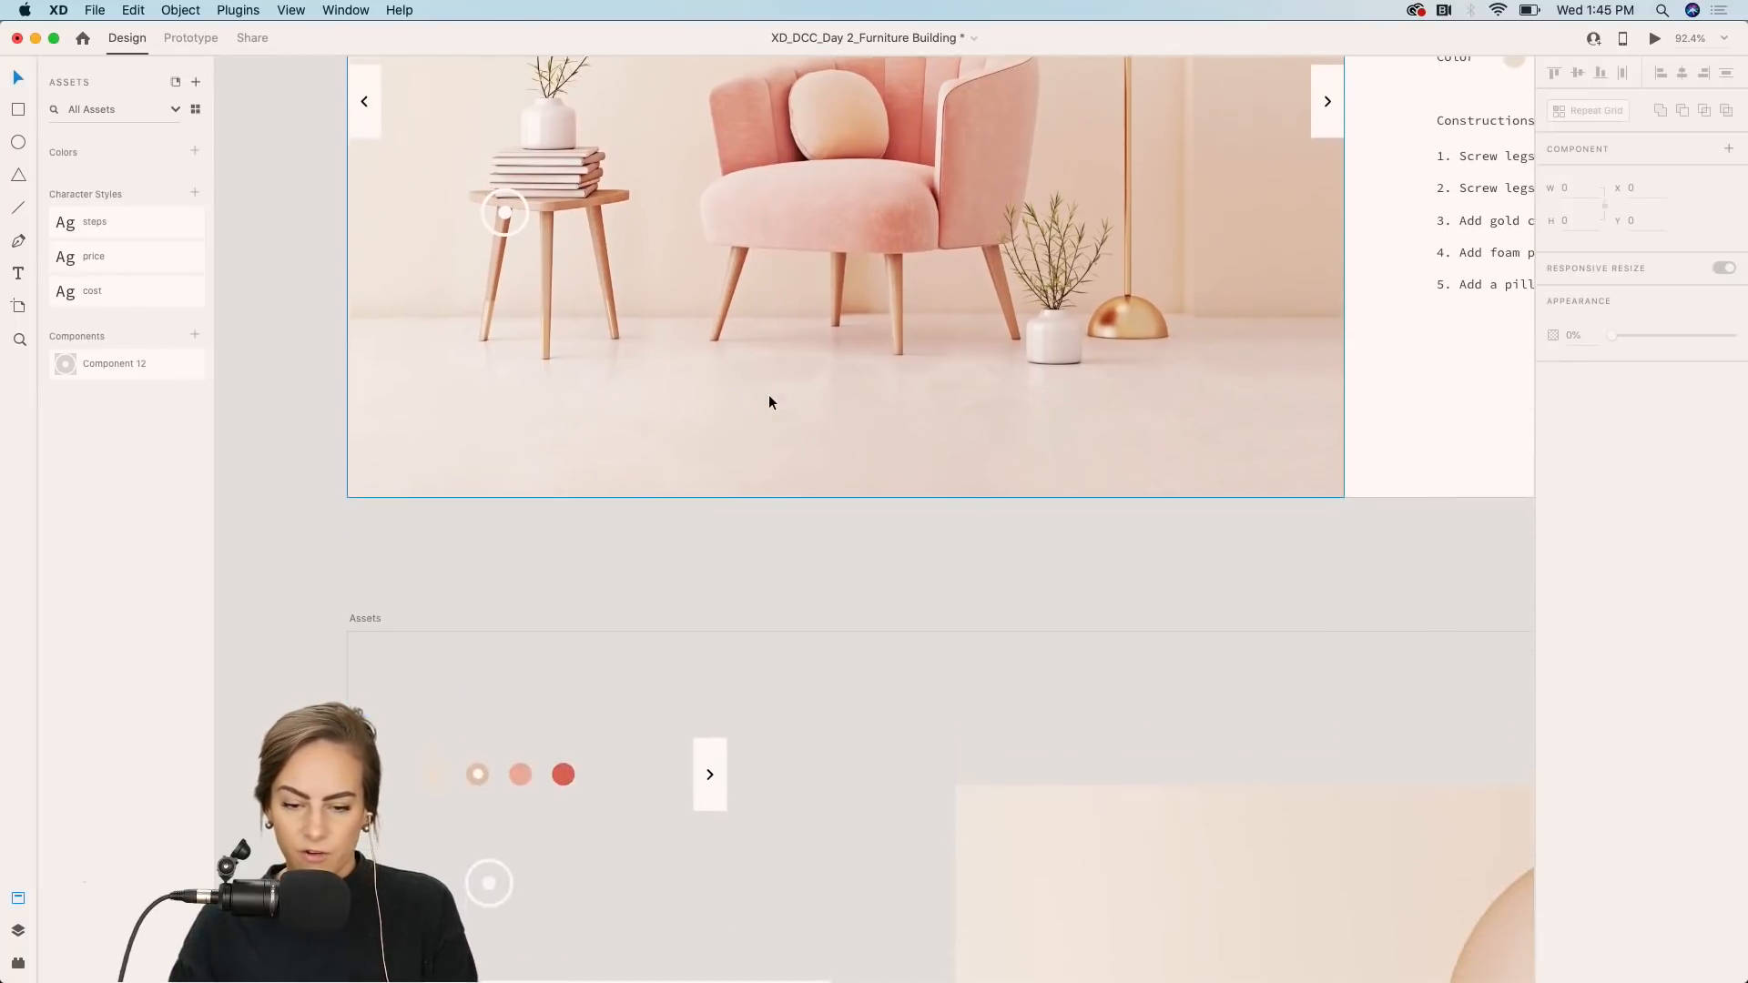
pyautogui.click(501, 545)
pyautogui.press('super+c')
pyautogui.scroll(14, 505, 544)
pyautogui.press('super+v')
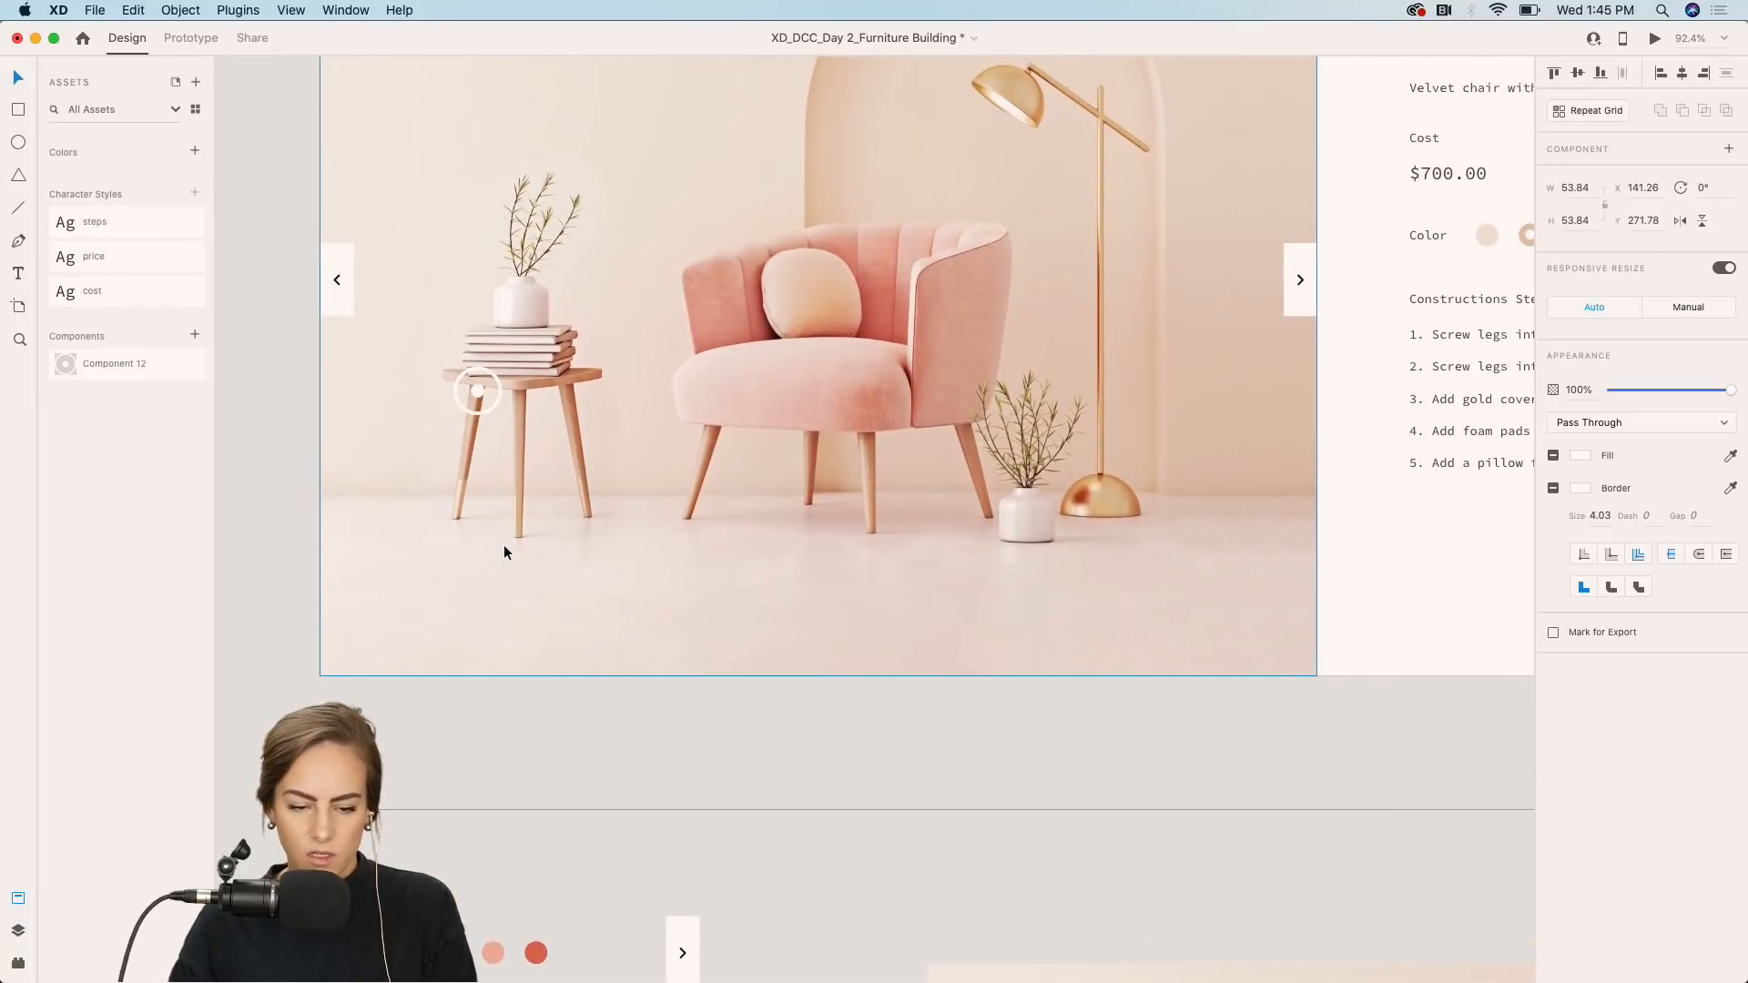
pyautogui.hscroll(3, 714, 493)
pyautogui.scroll(1, 714, 493)
pyautogui.press('super+v')
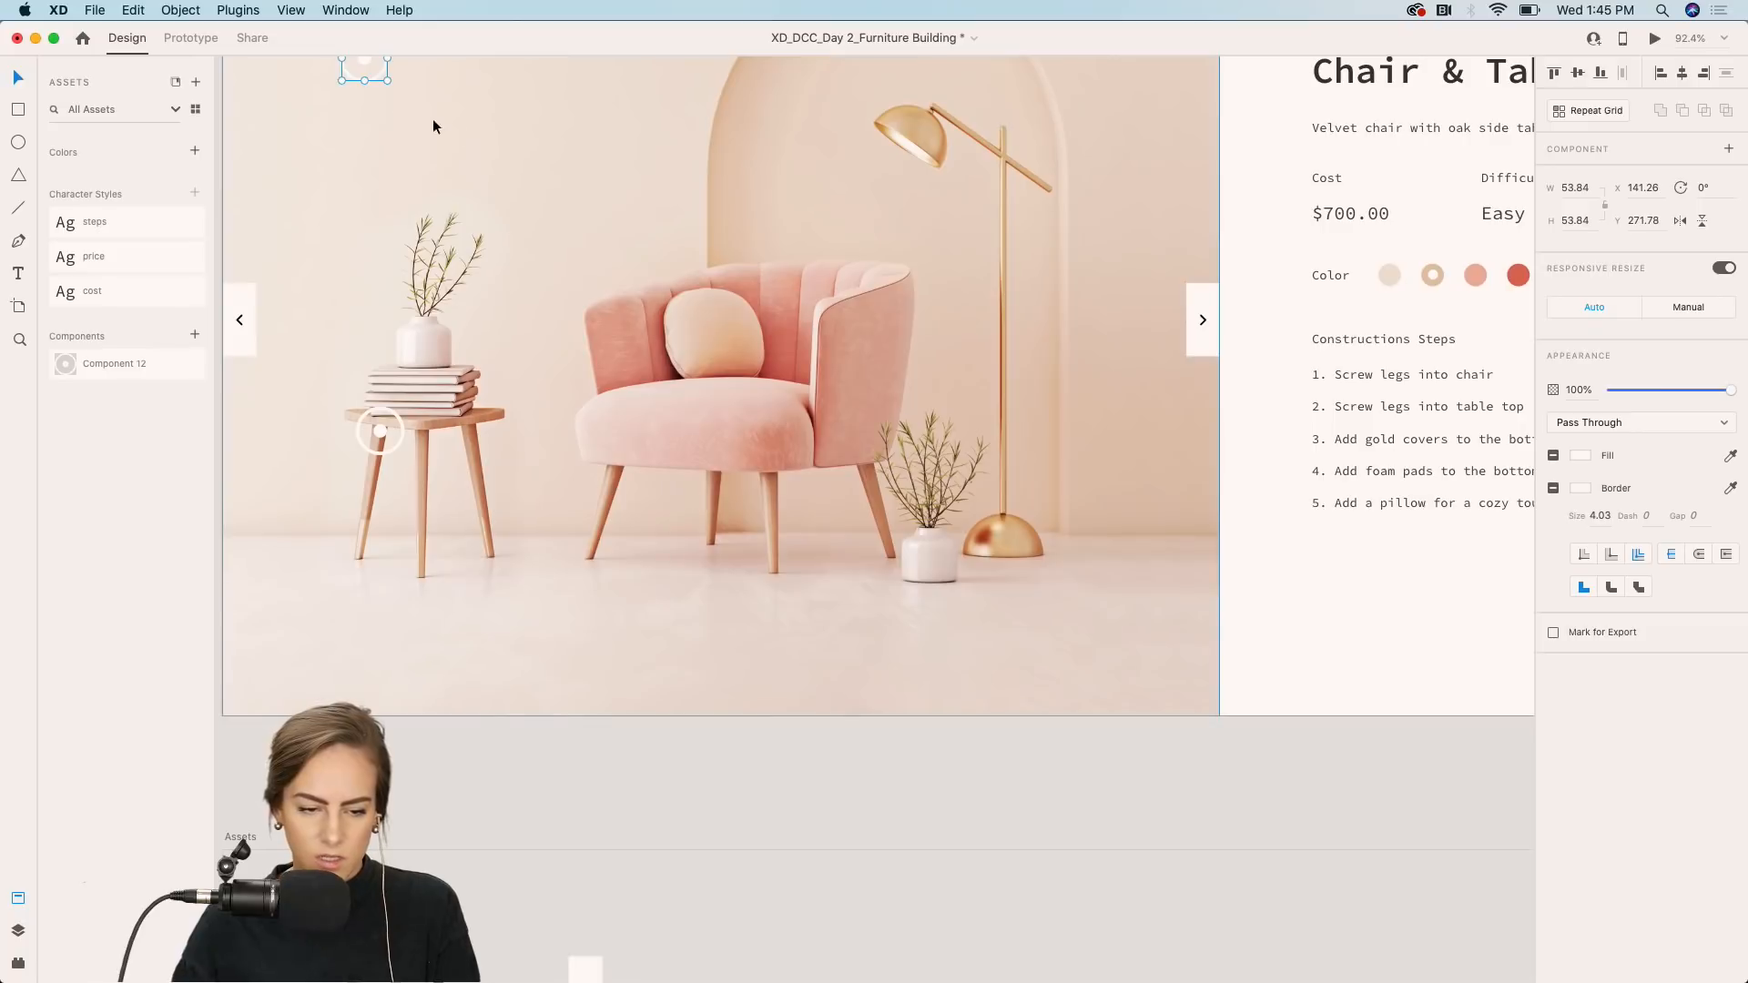
pyautogui.moveTo(366, 64); pyautogui.dragTo(560, 507)
# Paste another hotspot marker and place it at the foot of the side table's leg.
pyautogui.hscroll(2, 655, 421)
pyautogui.scroll(1, 655, 421)
pyautogui.press('super+v')
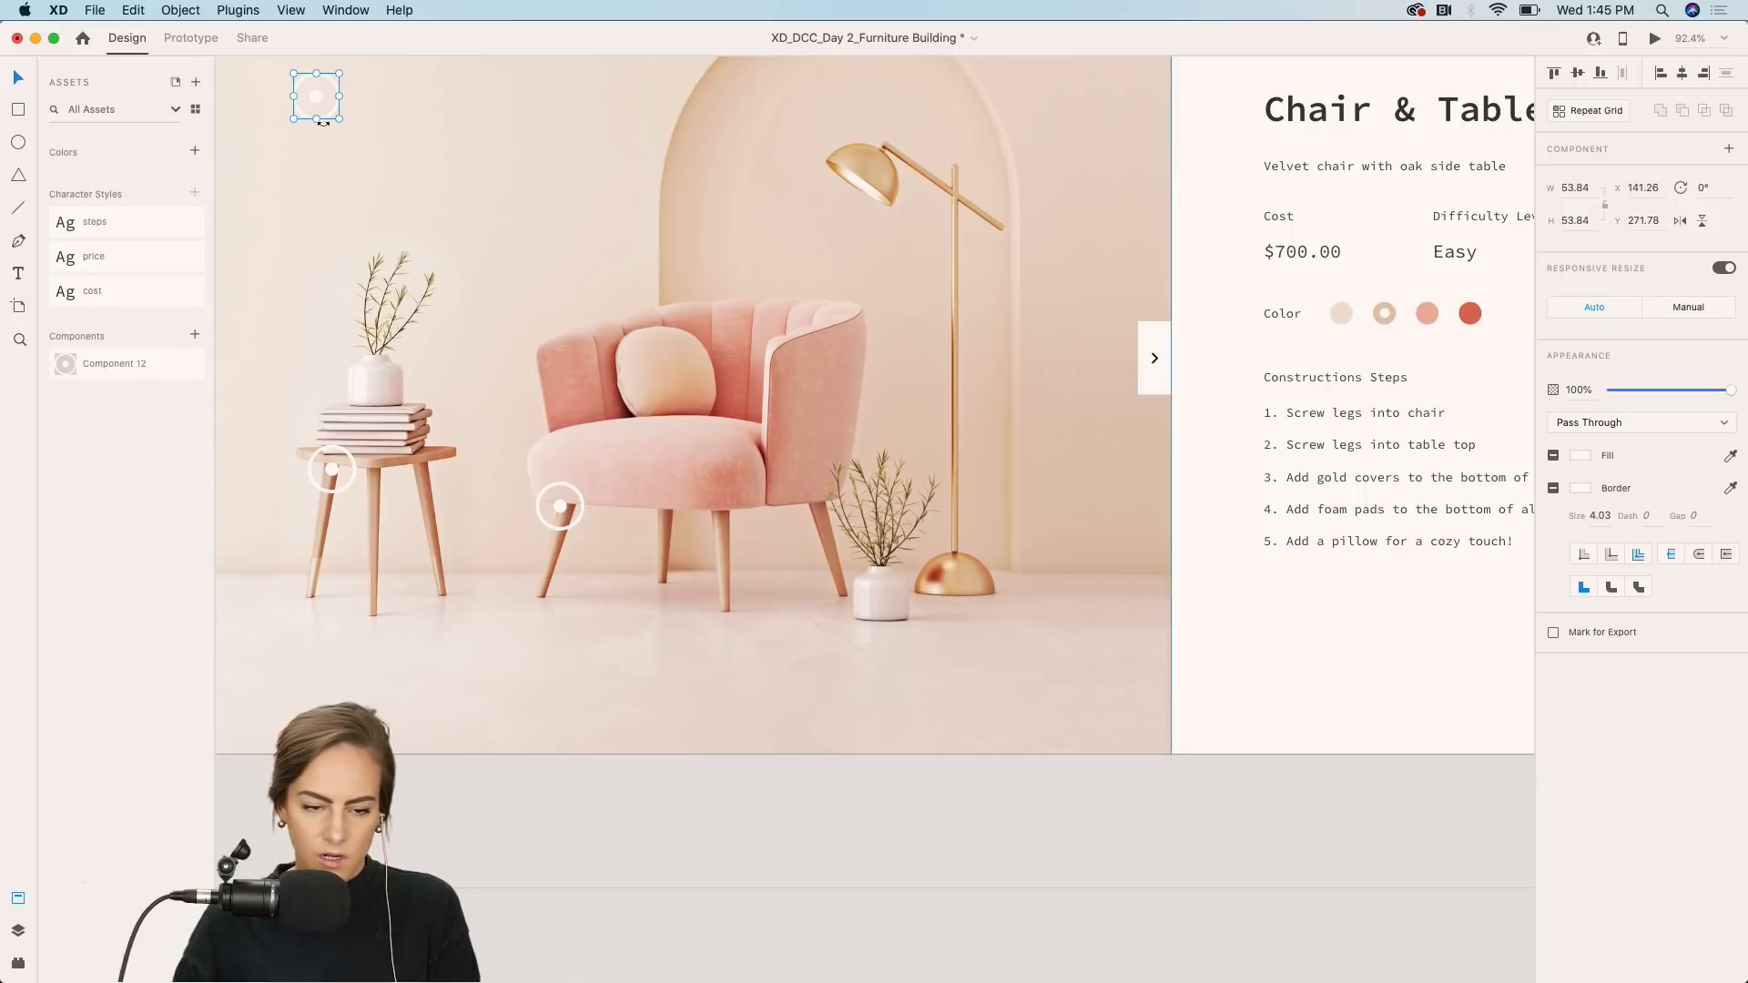
pyautogui.moveTo(319, 93); pyautogui.dragTo(379, 610)
# Paste two more hotspot markers, placing one at the chair's rear leg foot and one at the top of the chair back.
pyautogui.press('super+v')
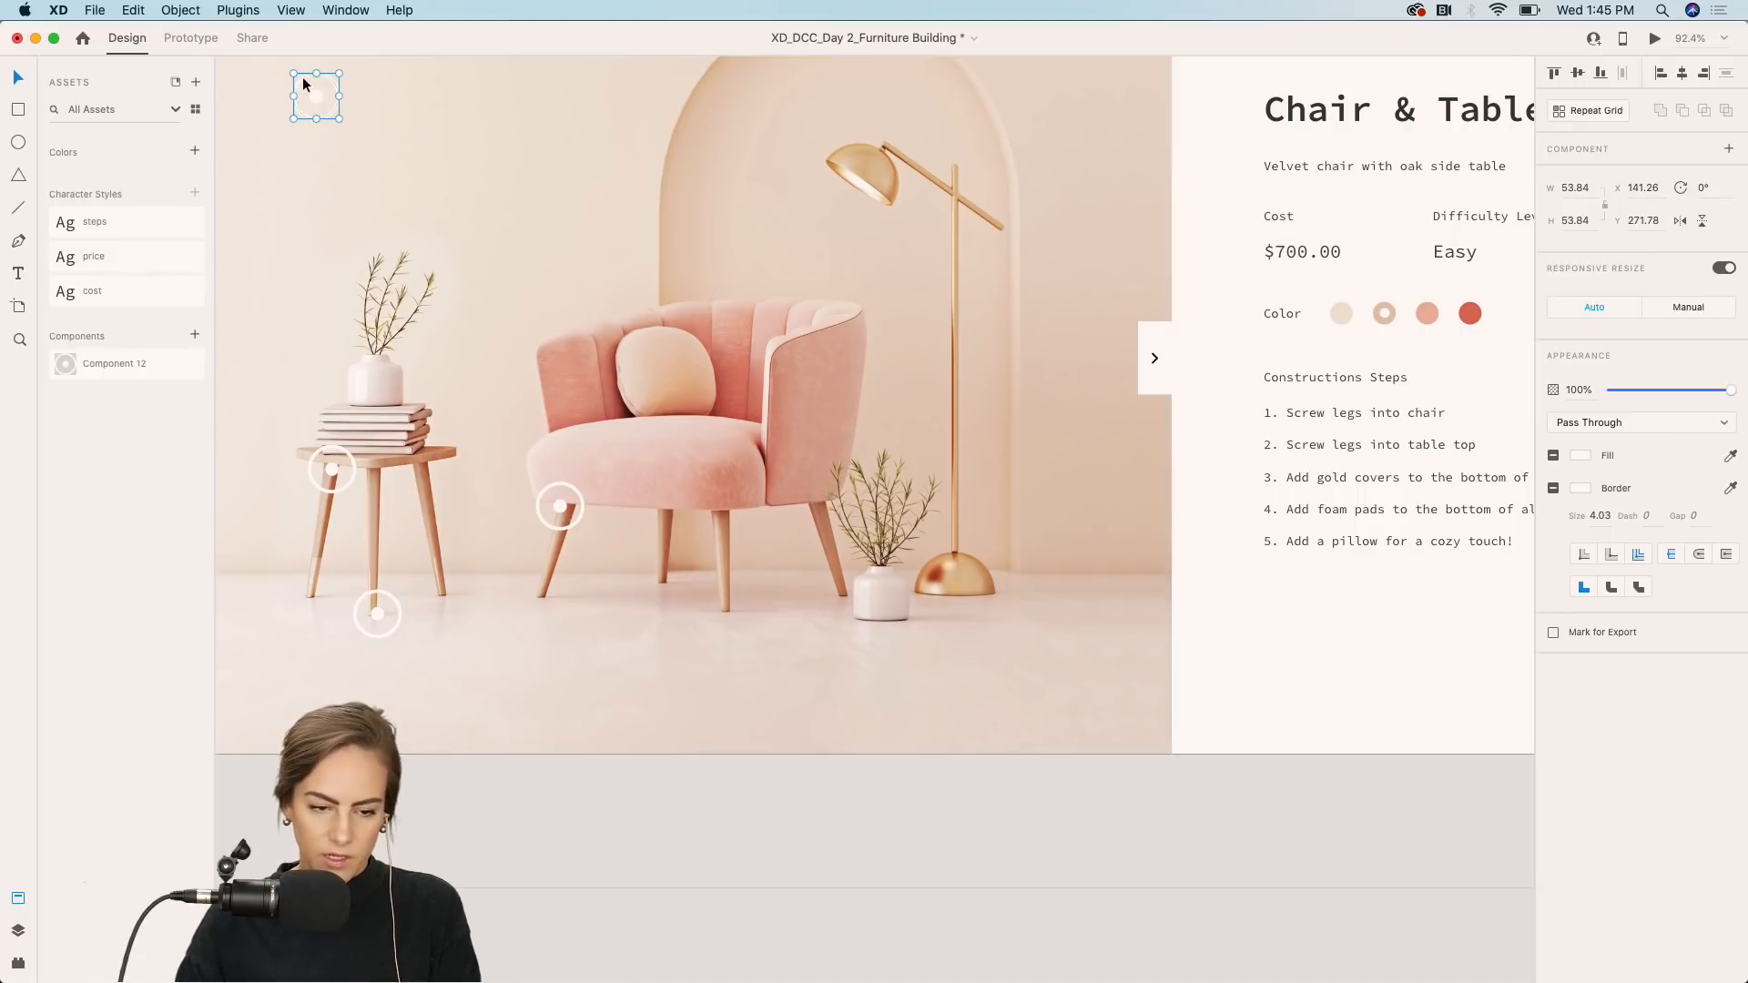
pyautogui.moveTo(313, 93); pyautogui.dragTo(671, 618)
pyautogui.hscroll(3, 565, 191)
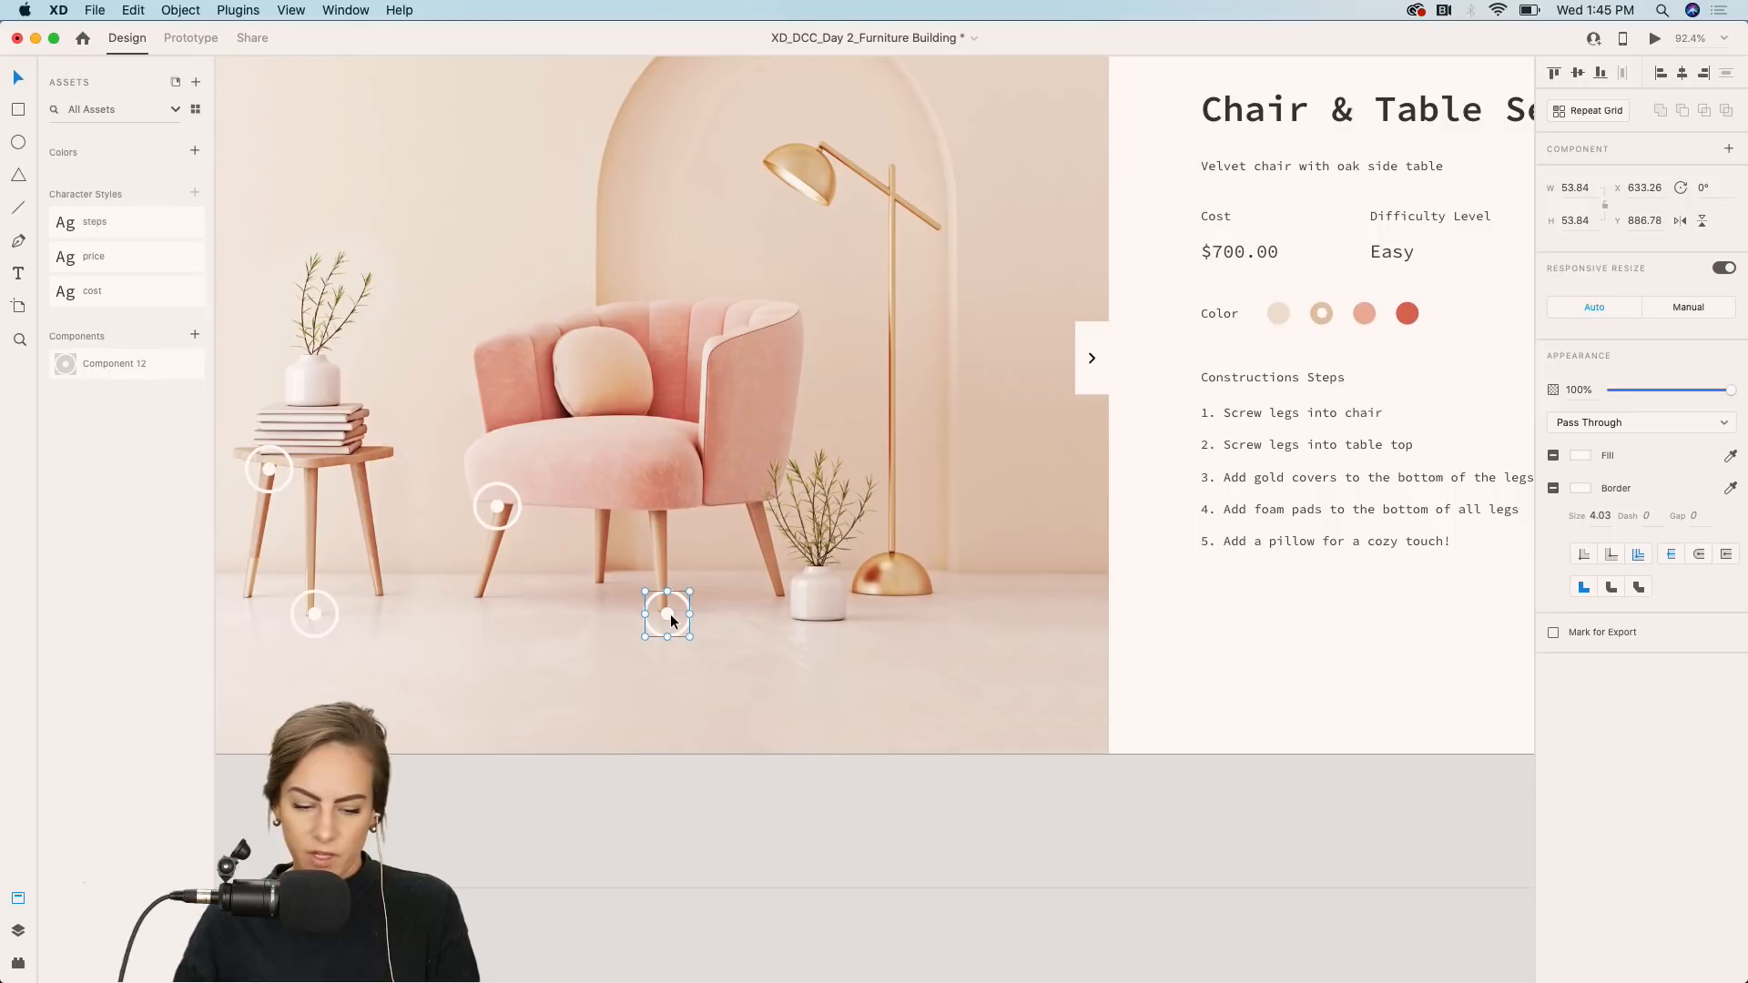
pyautogui.press('super+v')
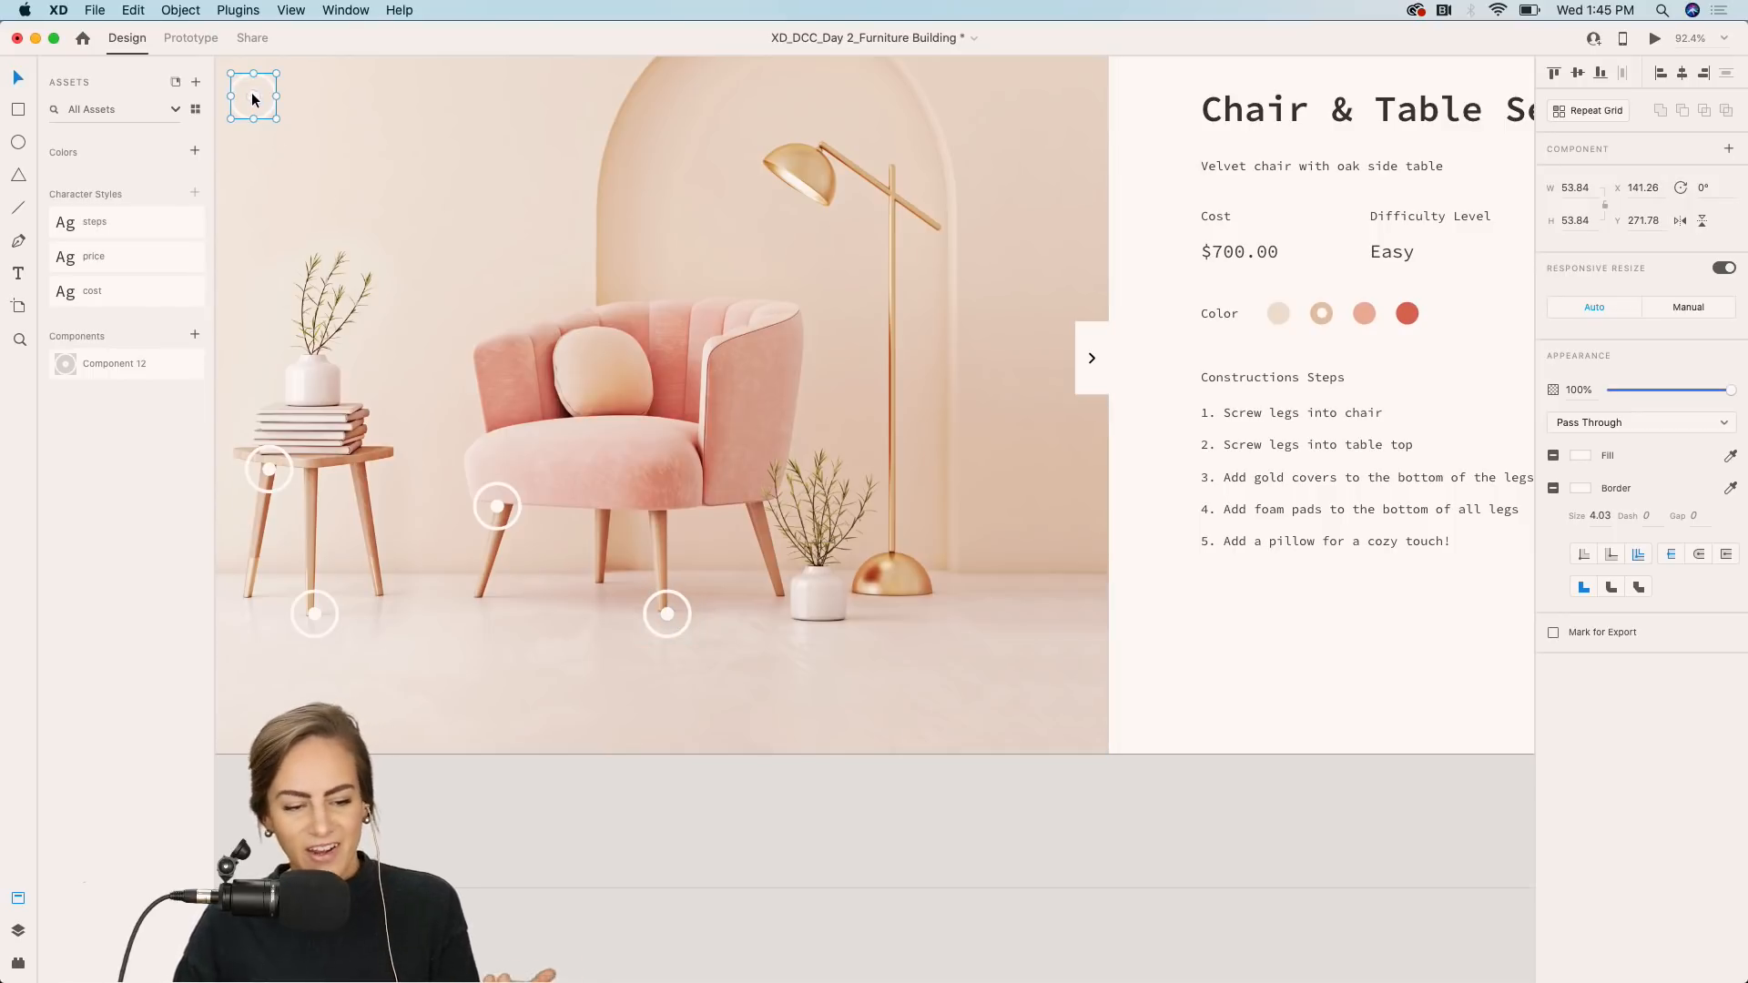
pyautogui.moveTo(251, 91); pyautogui.dragTo(594, 321)
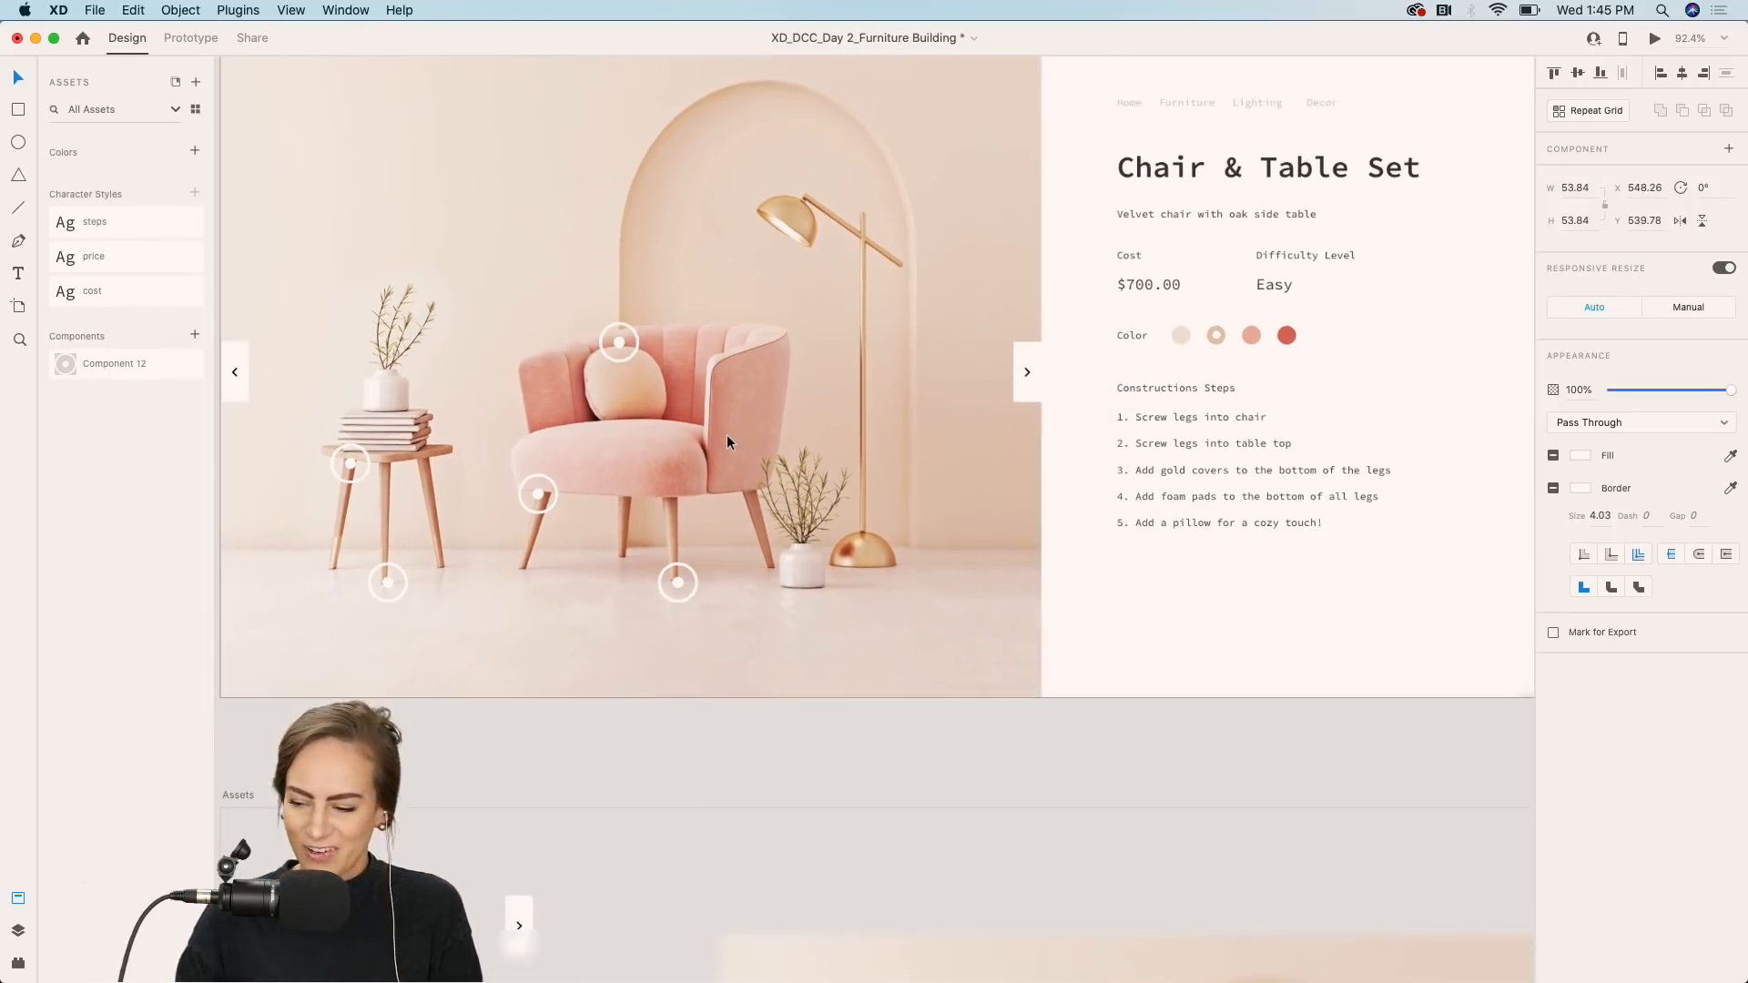
# Copy the Step 1 assembly card from the assets area below the artboard.
pyautogui.scroll(-1, 726, 443)
pyautogui.hscroll(-2, 726, 442)
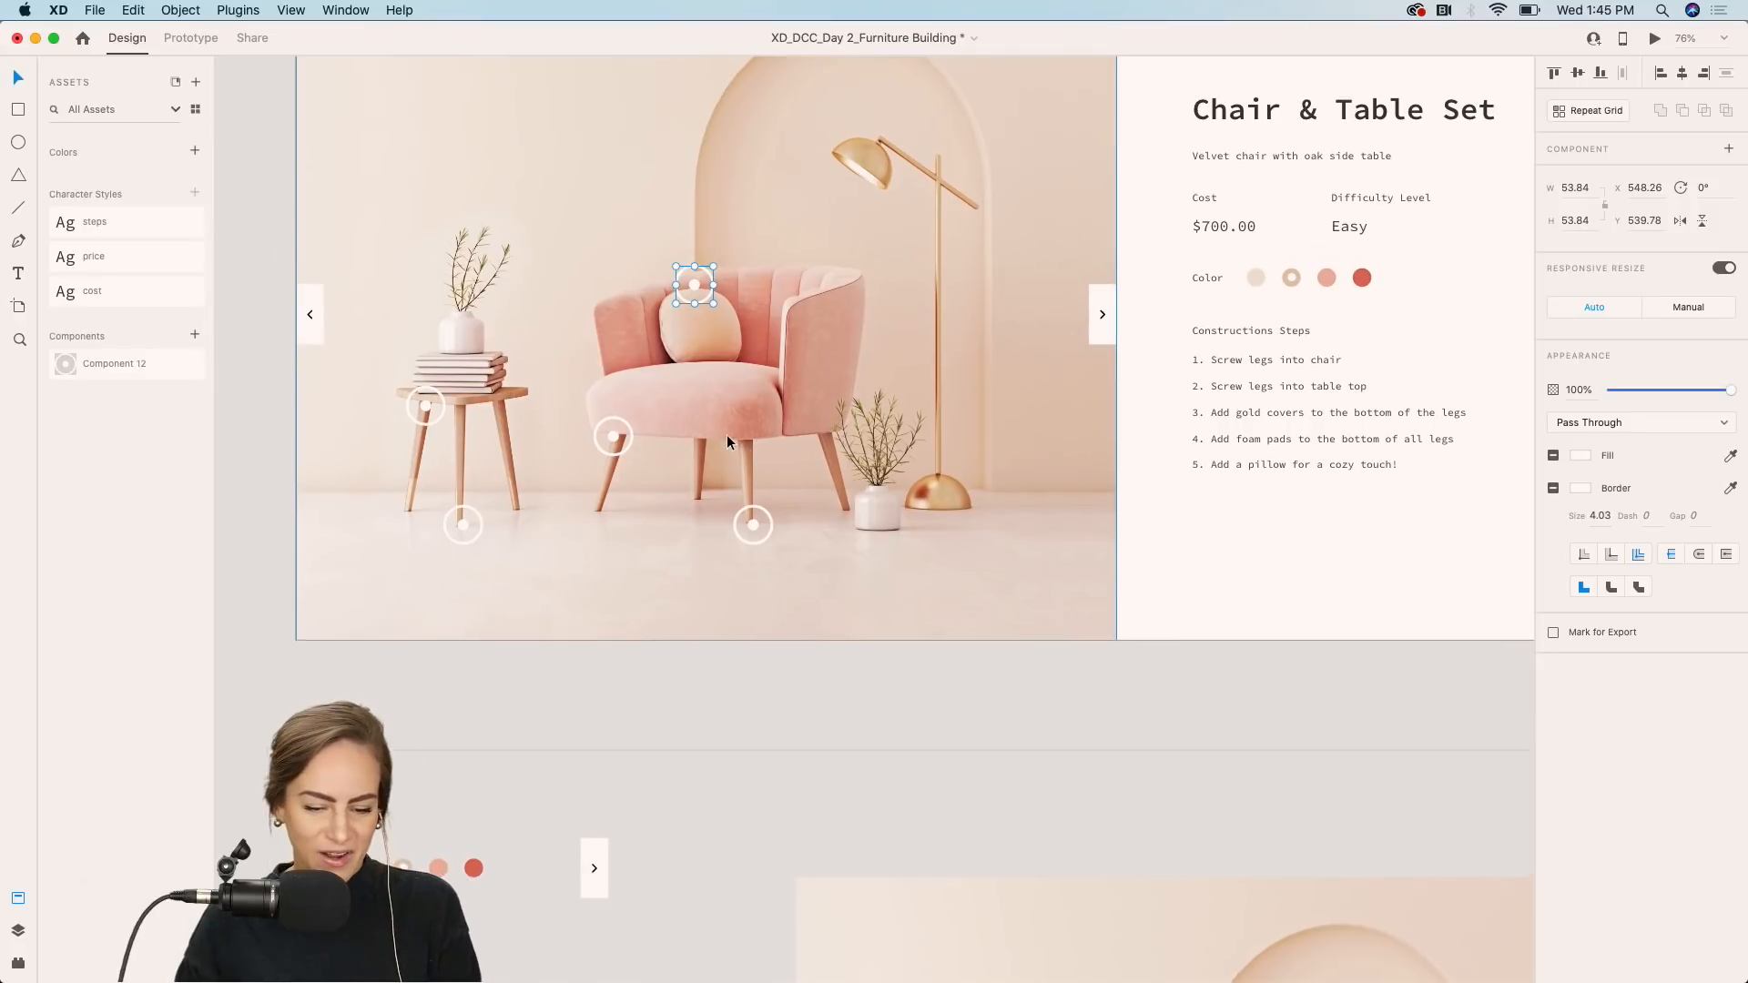
pyautogui.scroll(-10, 516, 563)
pyautogui.hscroll(-2, 516, 562)
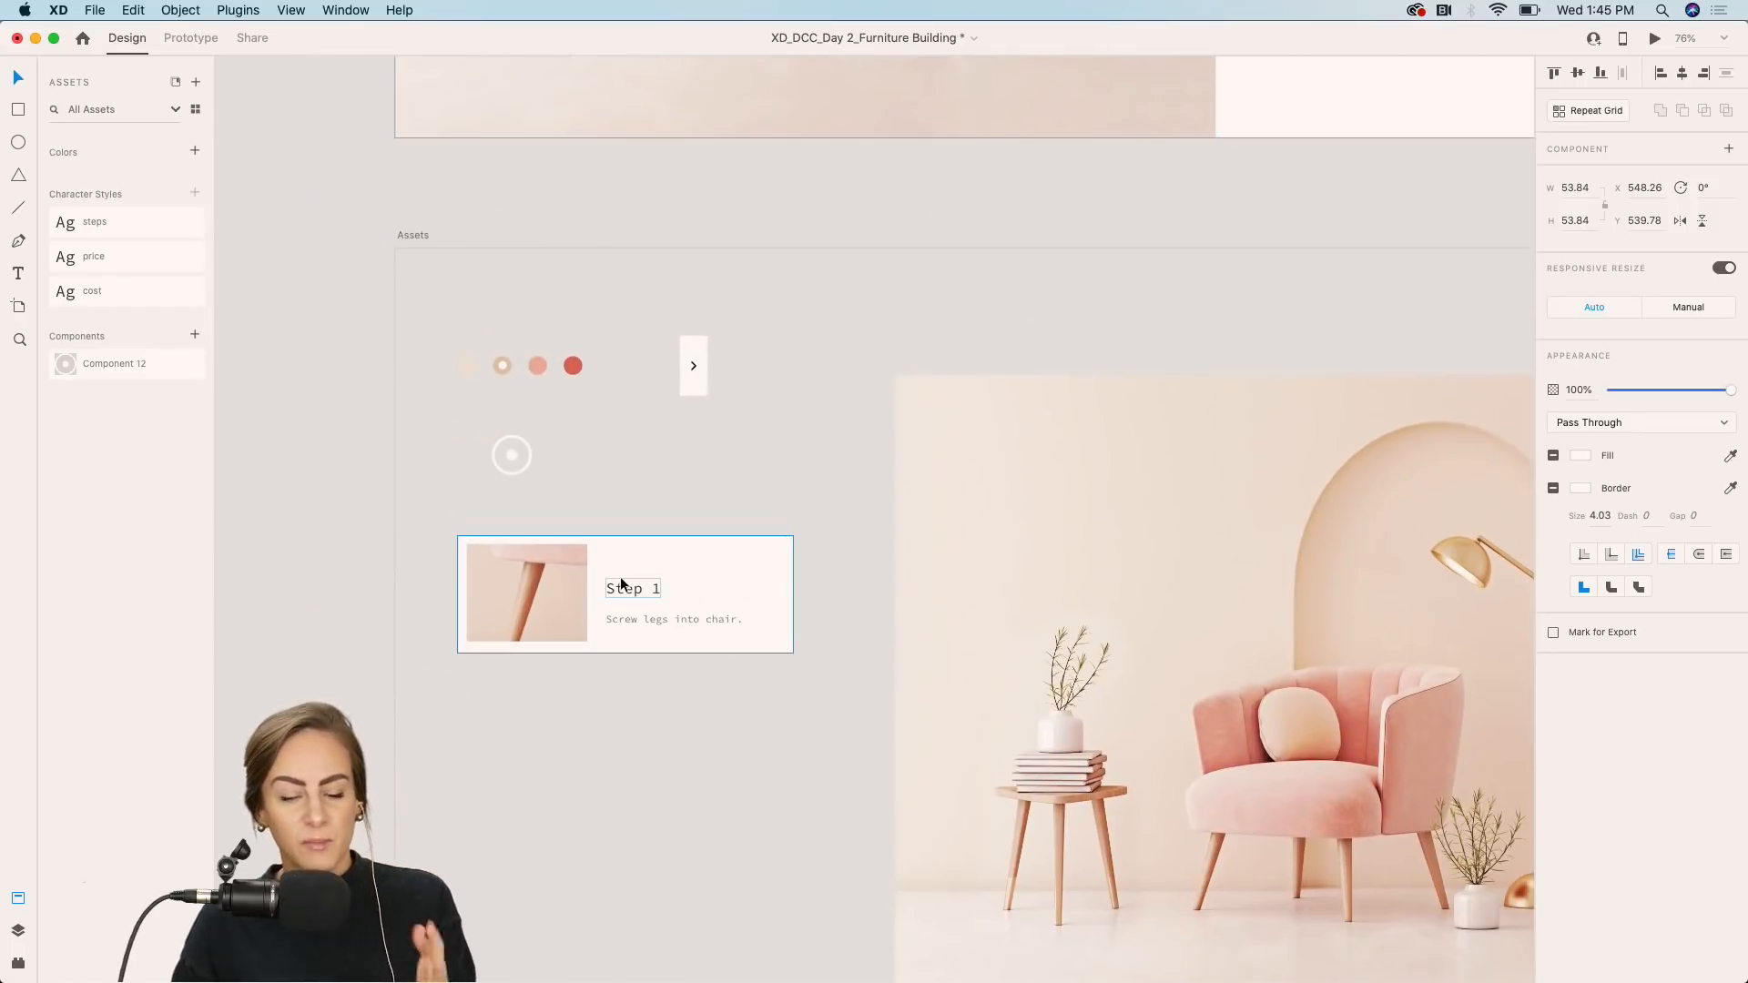
pyautogui.click(580, 633)
pyautogui.scroll(9, 580, 632)
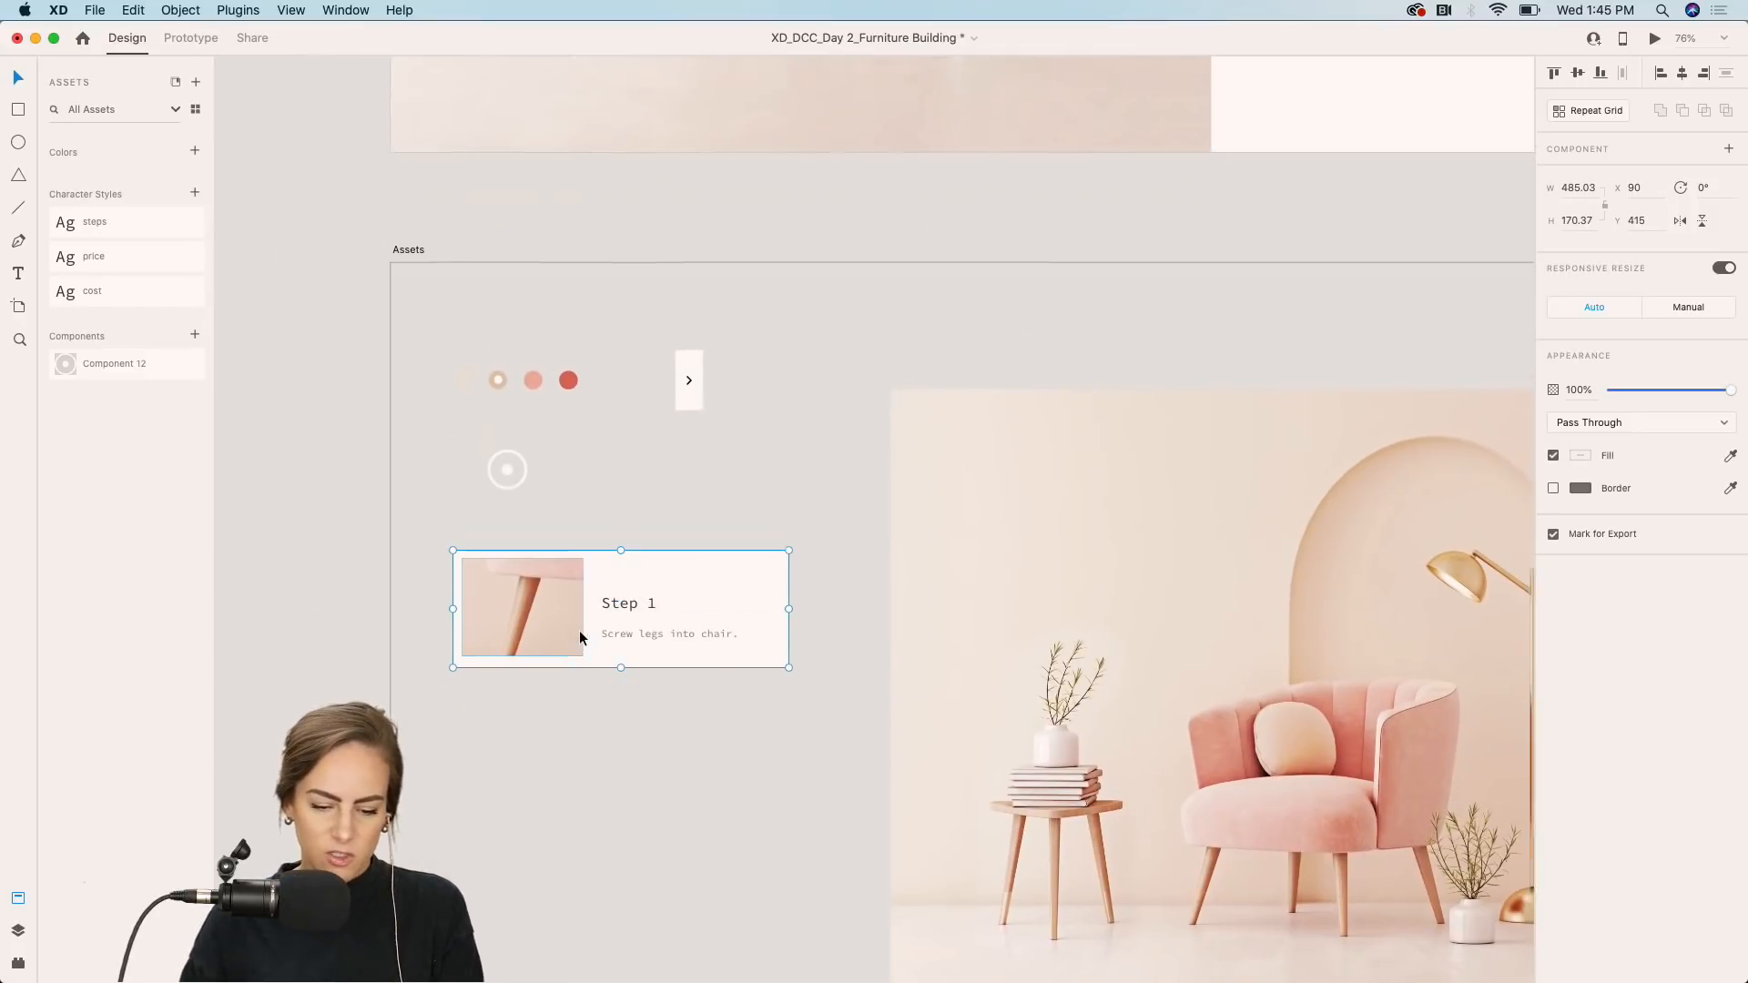
# Make the chair's front-leg hotspot a component and add a Hover State to it.
pyautogui.hscroll(1, 580, 632)
pyautogui.scroll(2, 580, 638)
pyautogui.scroll(3, 646, 523)
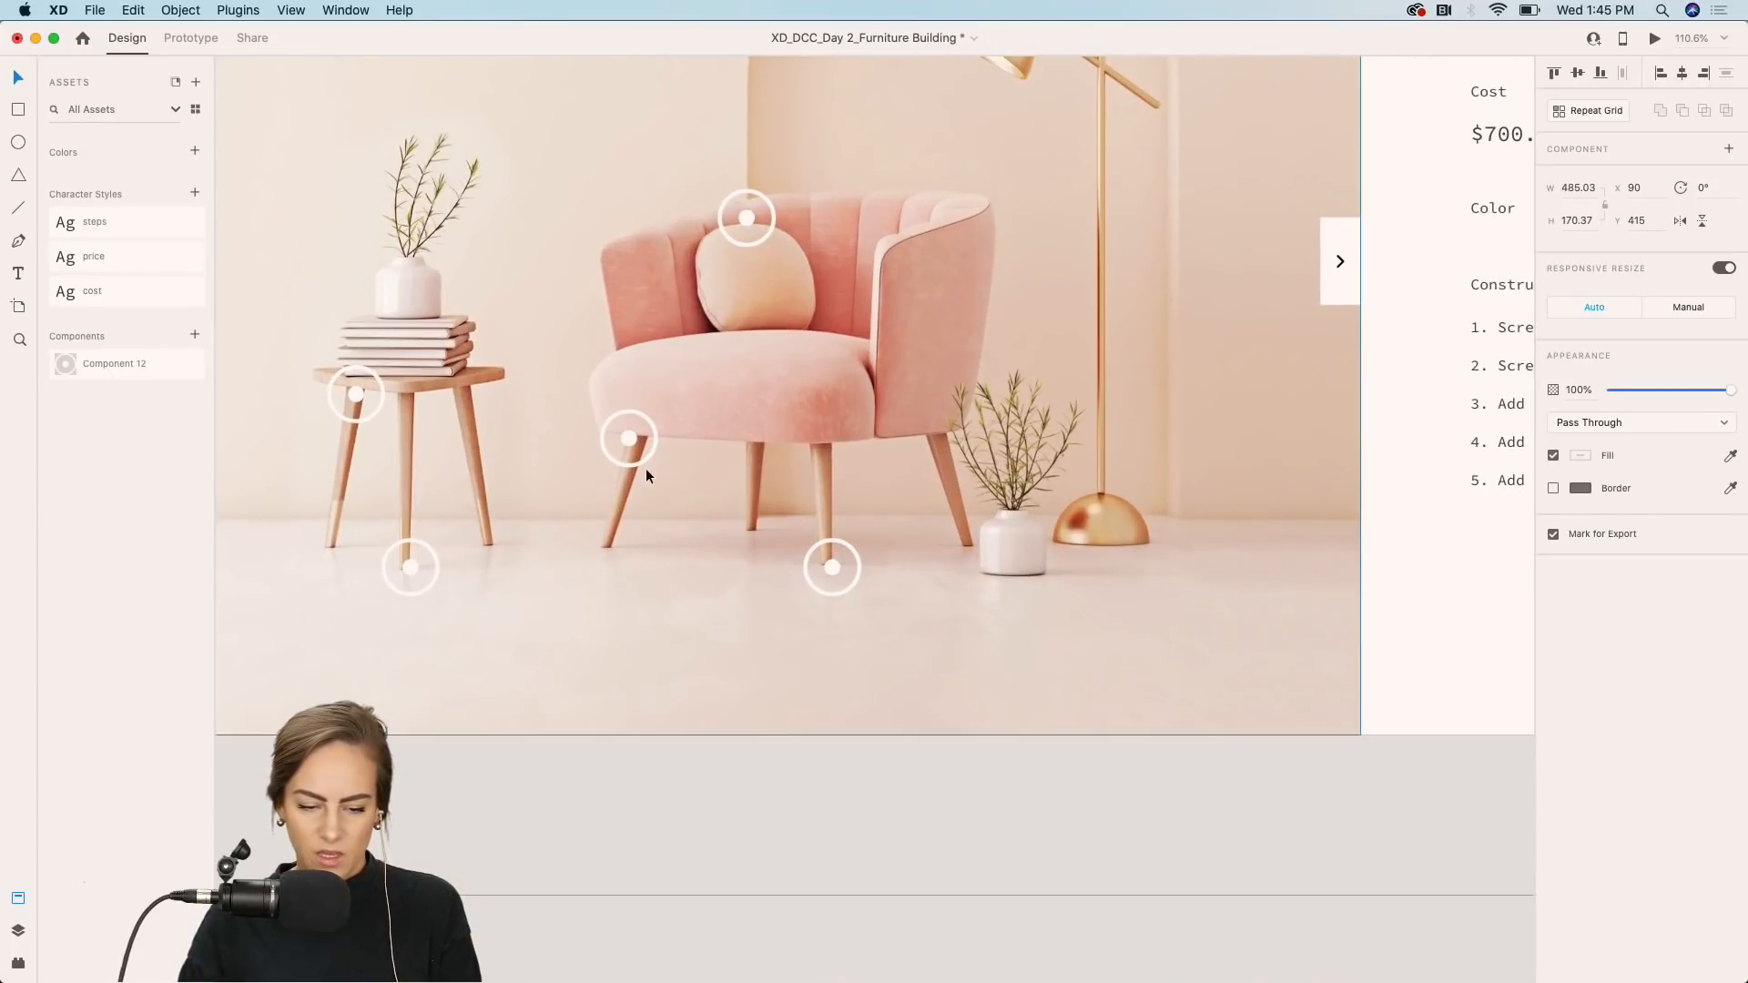
pyautogui.click(628, 438)
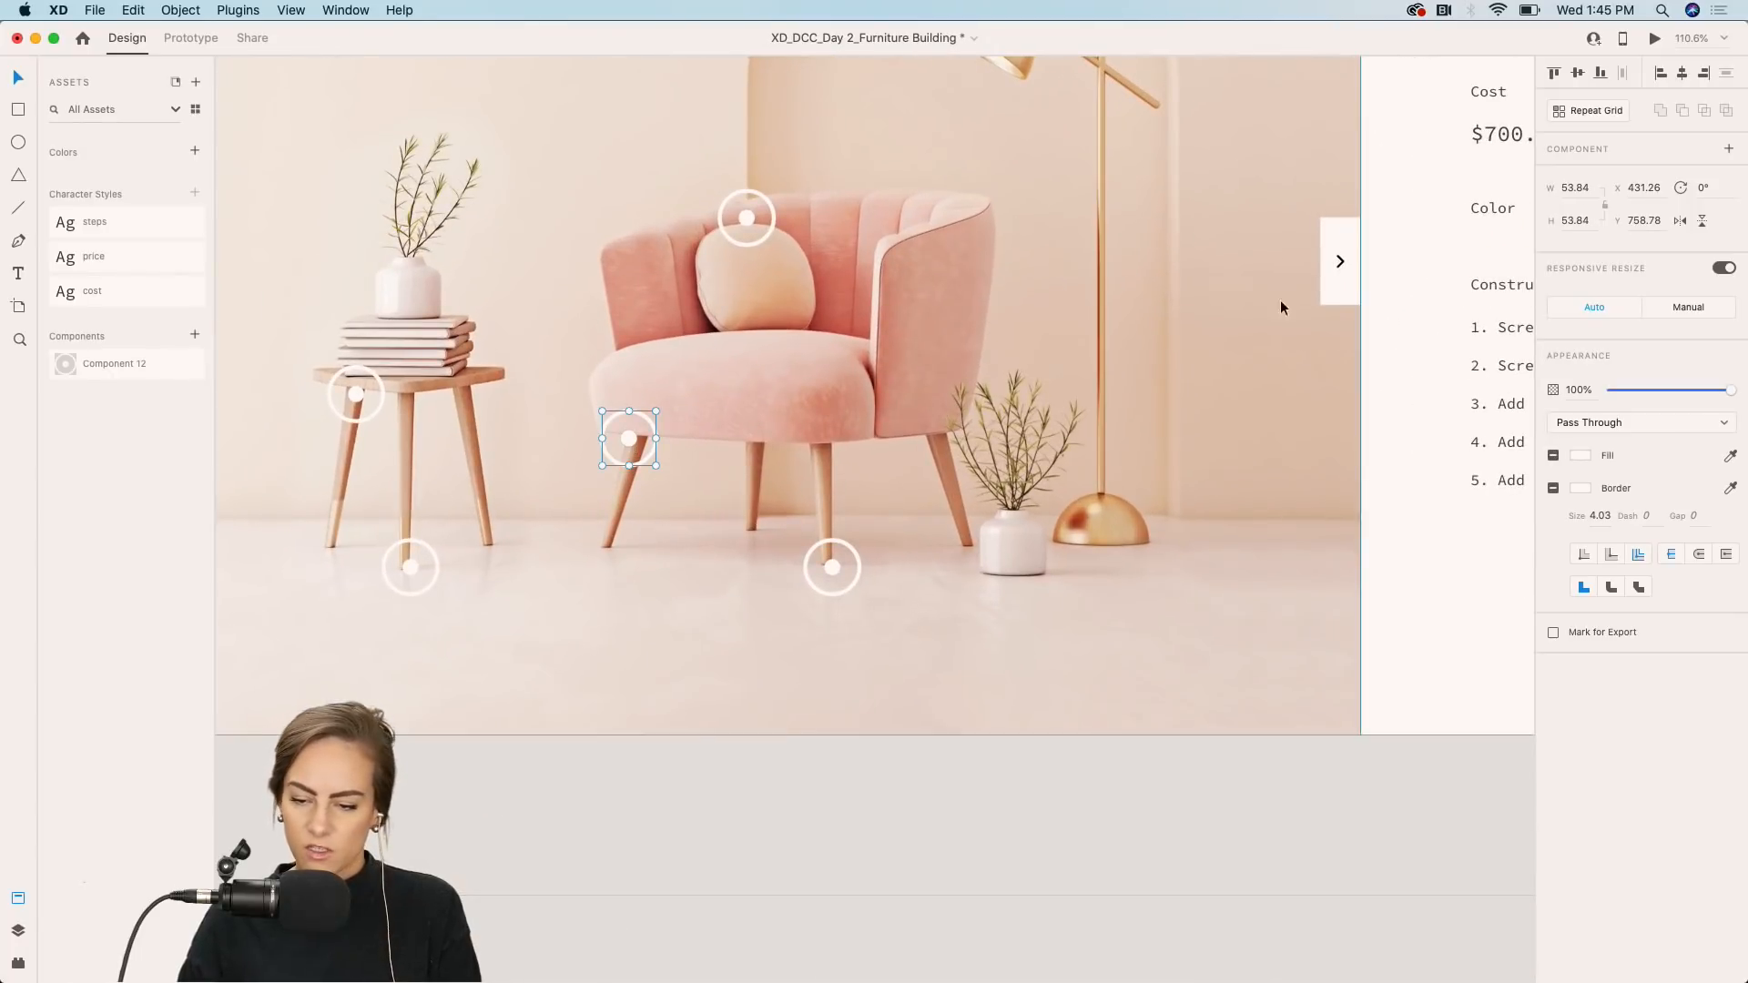
pyautogui.click(1730, 151)
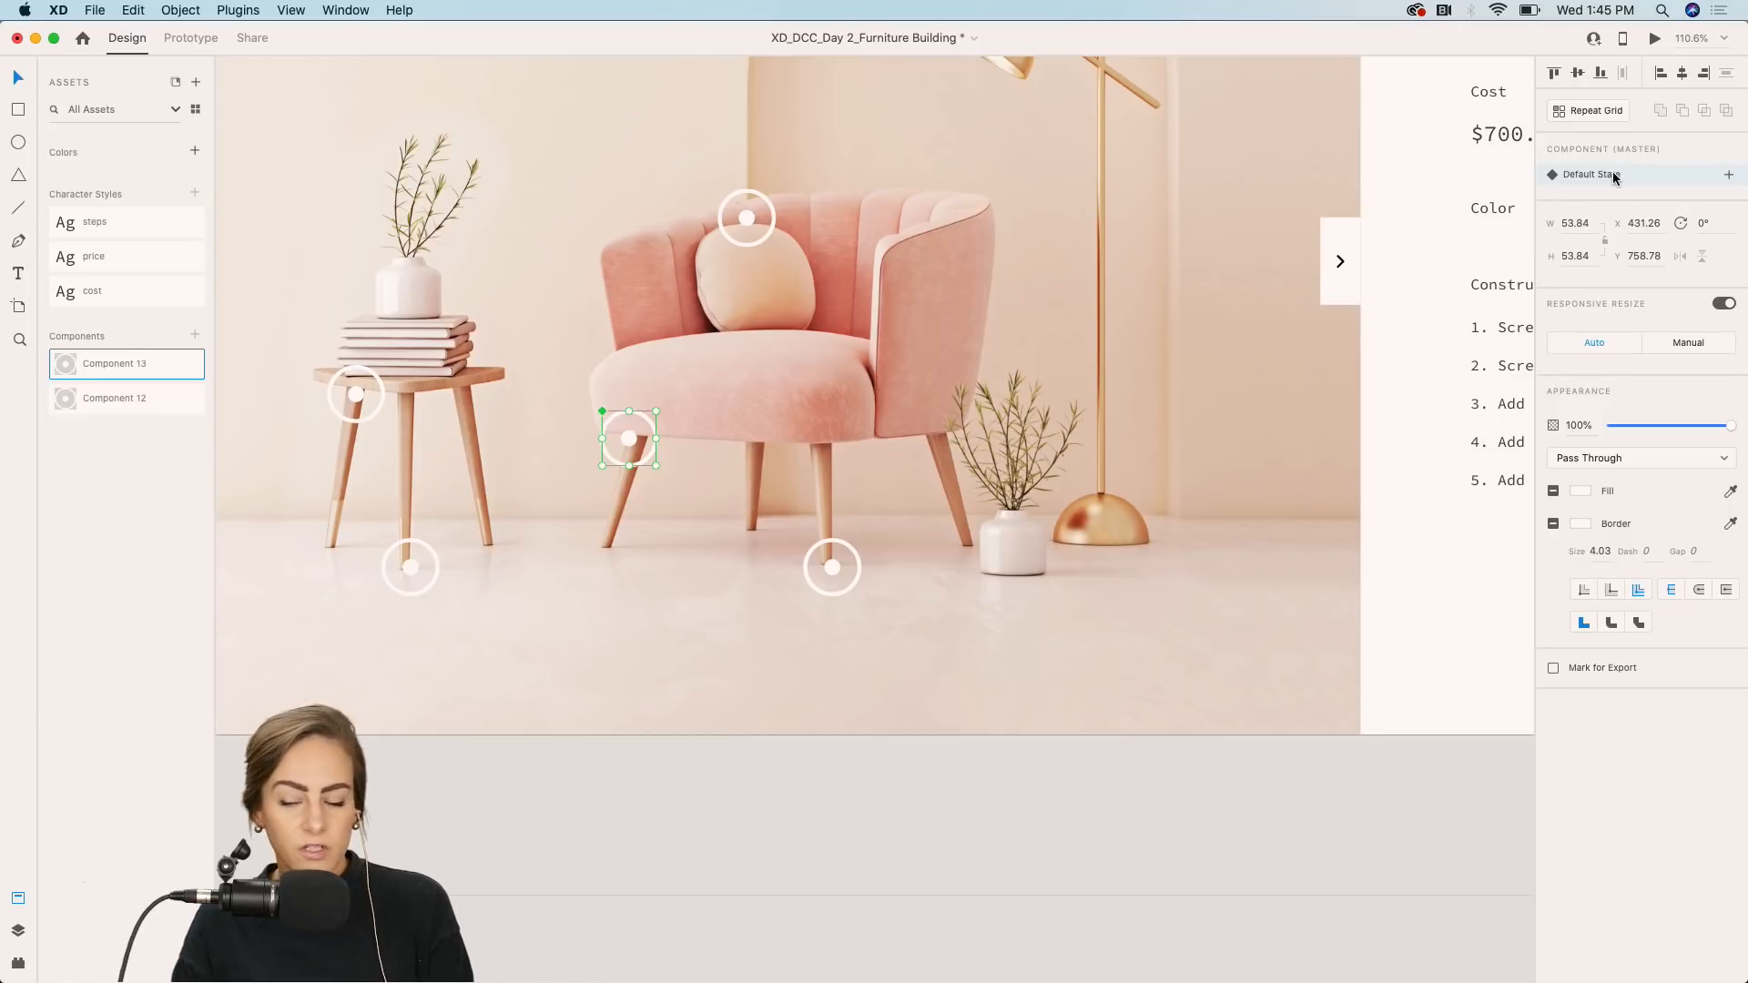
pyautogui.click(1729, 175)
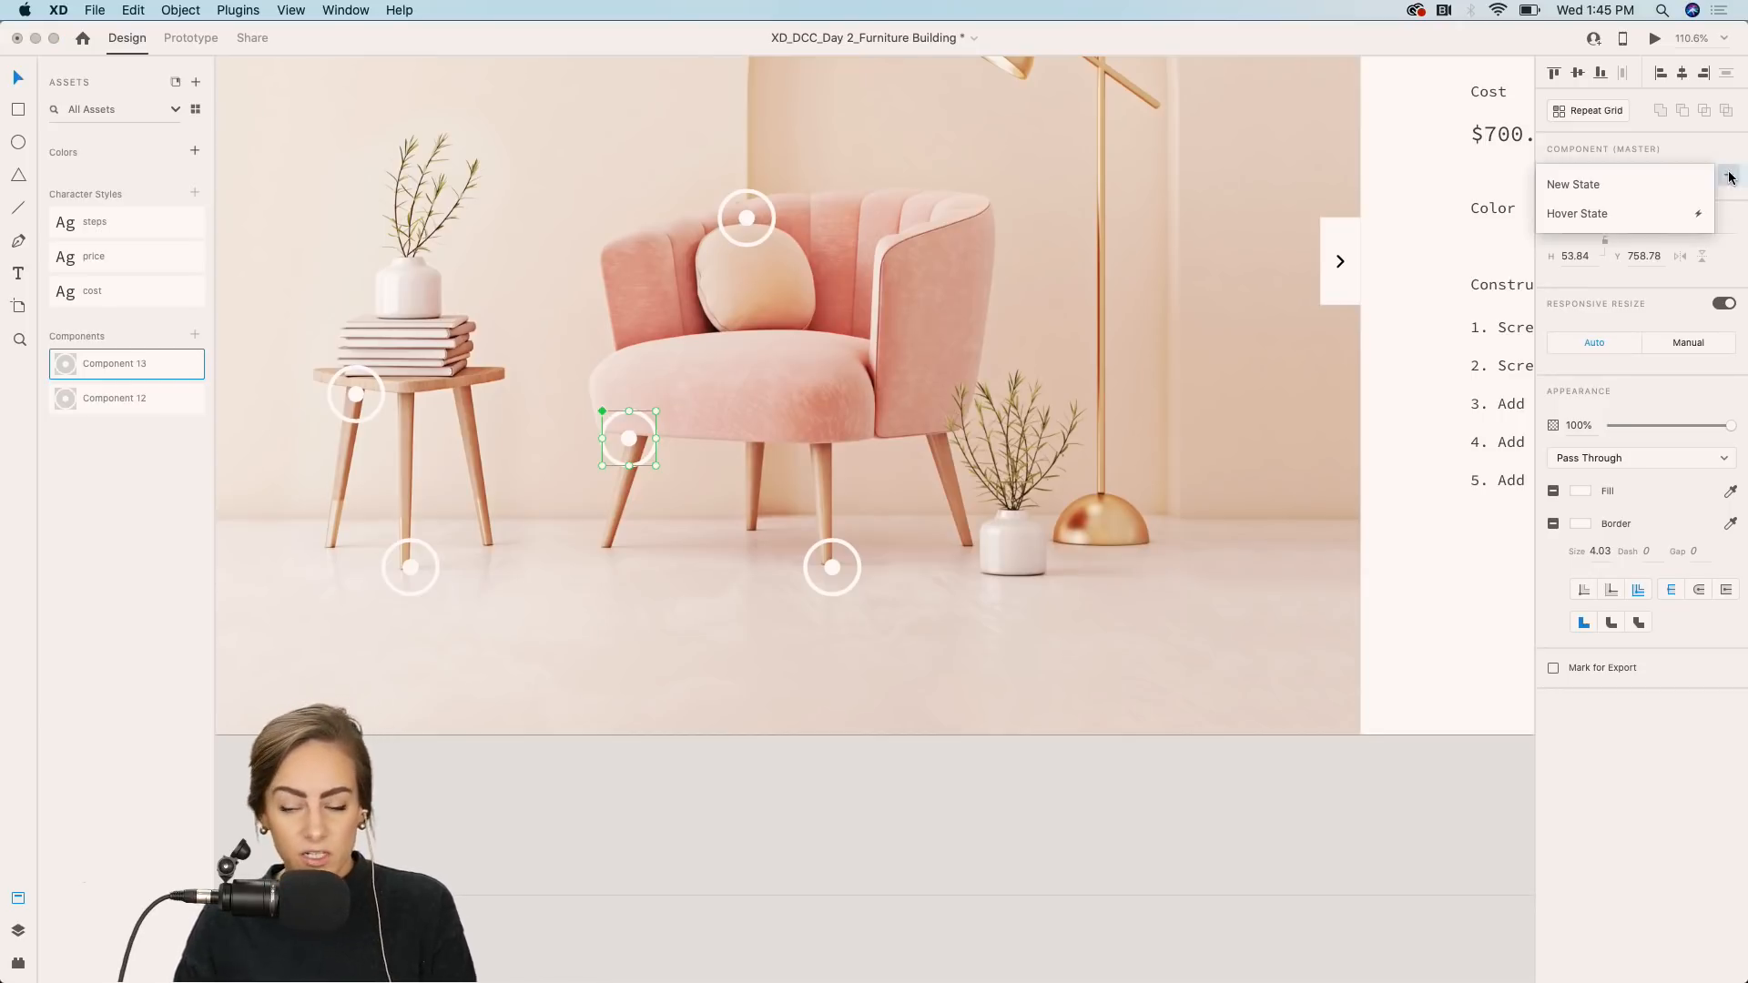
pyautogui.click(1562, 212)
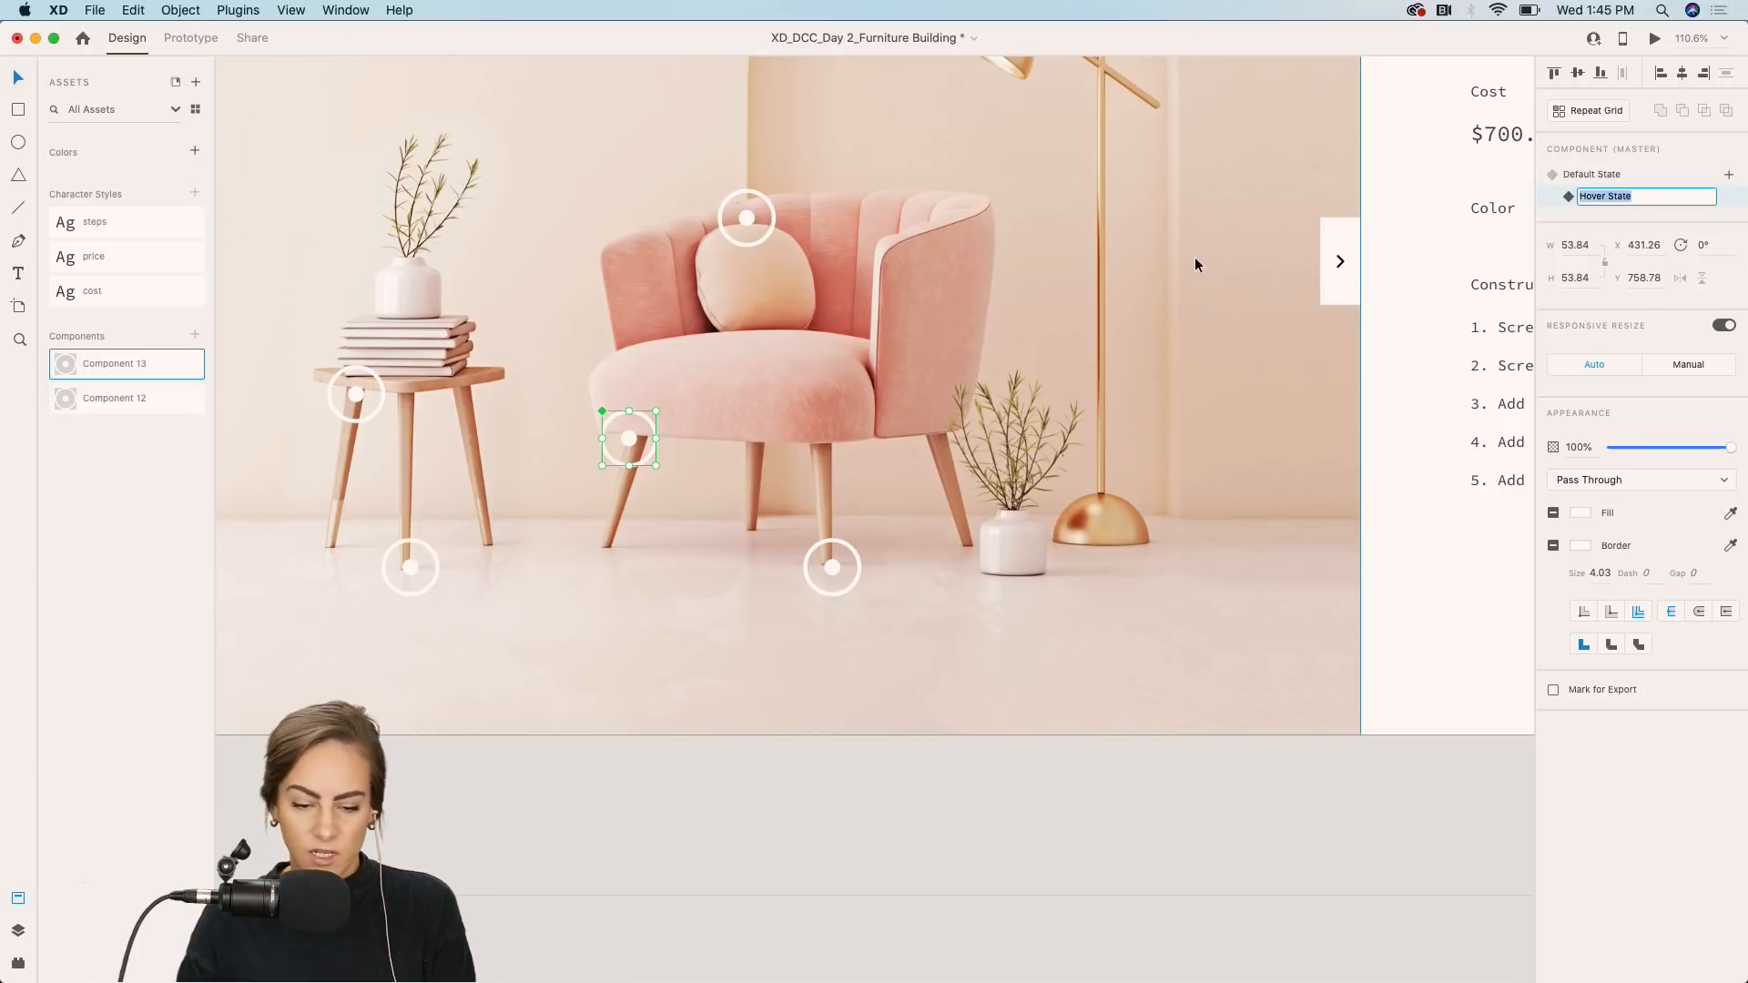
pyautogui.press('Return')
# Paste the step card into the hotspot's hover state, place it beside the hotspot, and bring it to front.
pyautogui.doubleClick(633, 439)
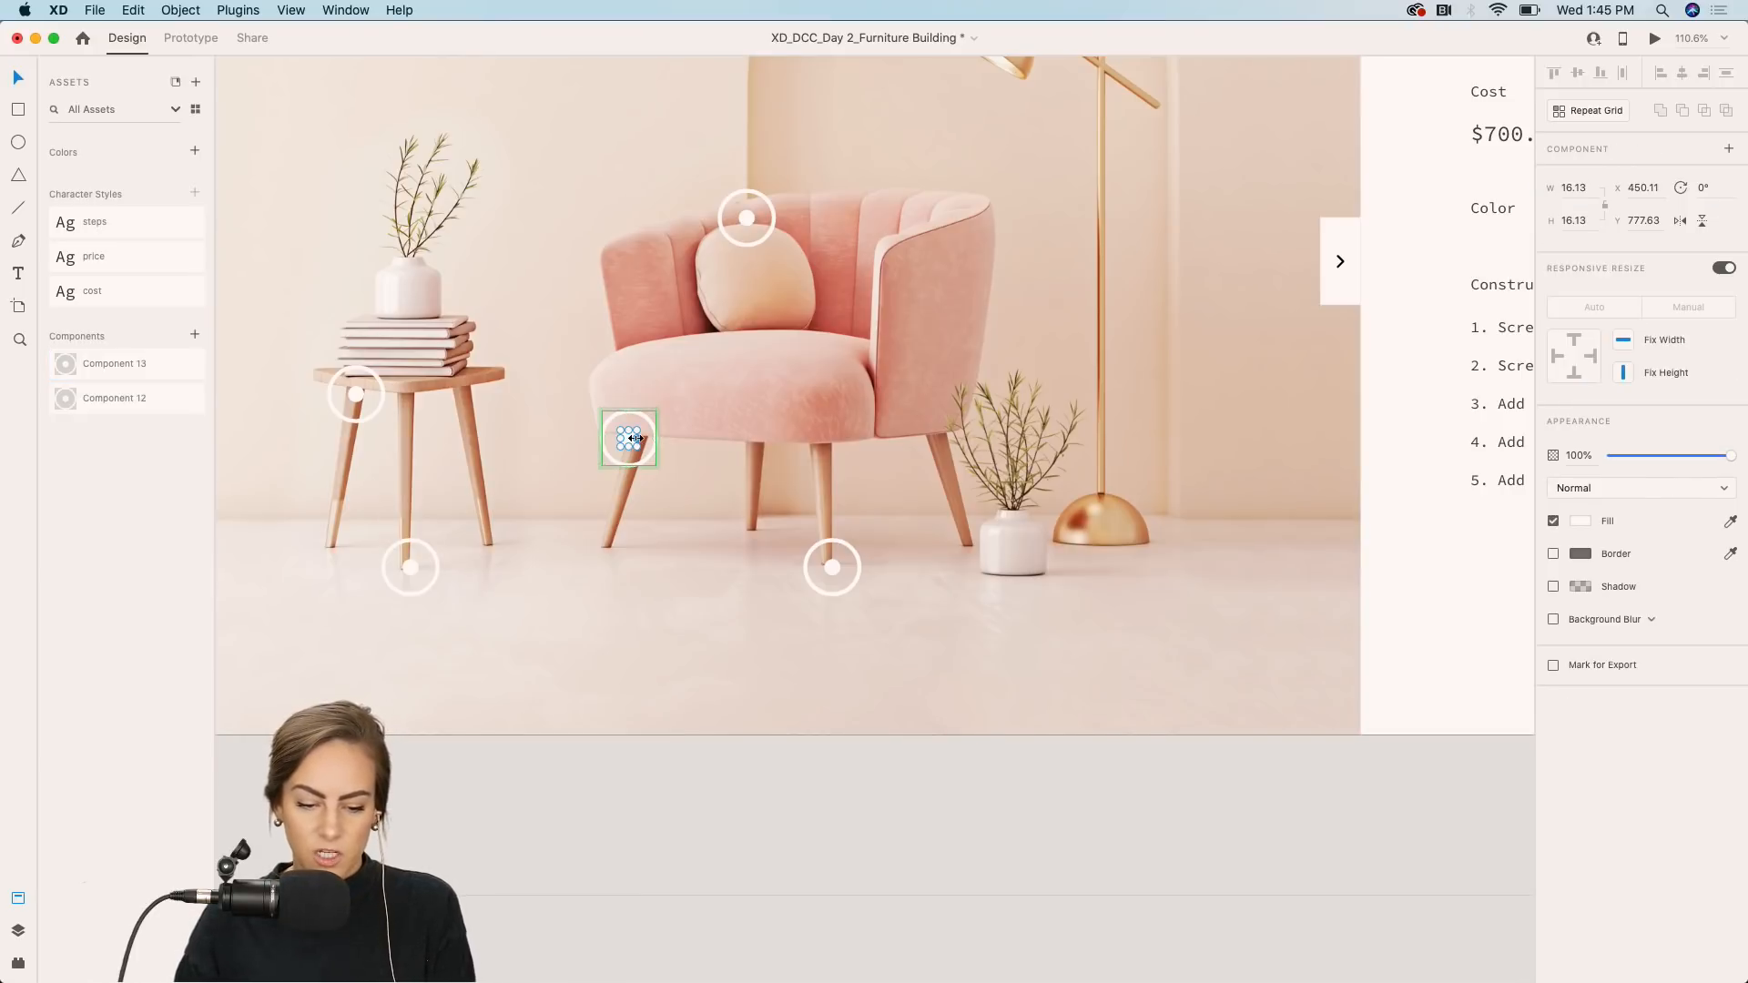
pyautogui.press('super+v')
pyautogui.moveTo(444, 167); pyautogui.dragTo(870, 548)
pyautogui.click(910, 540)
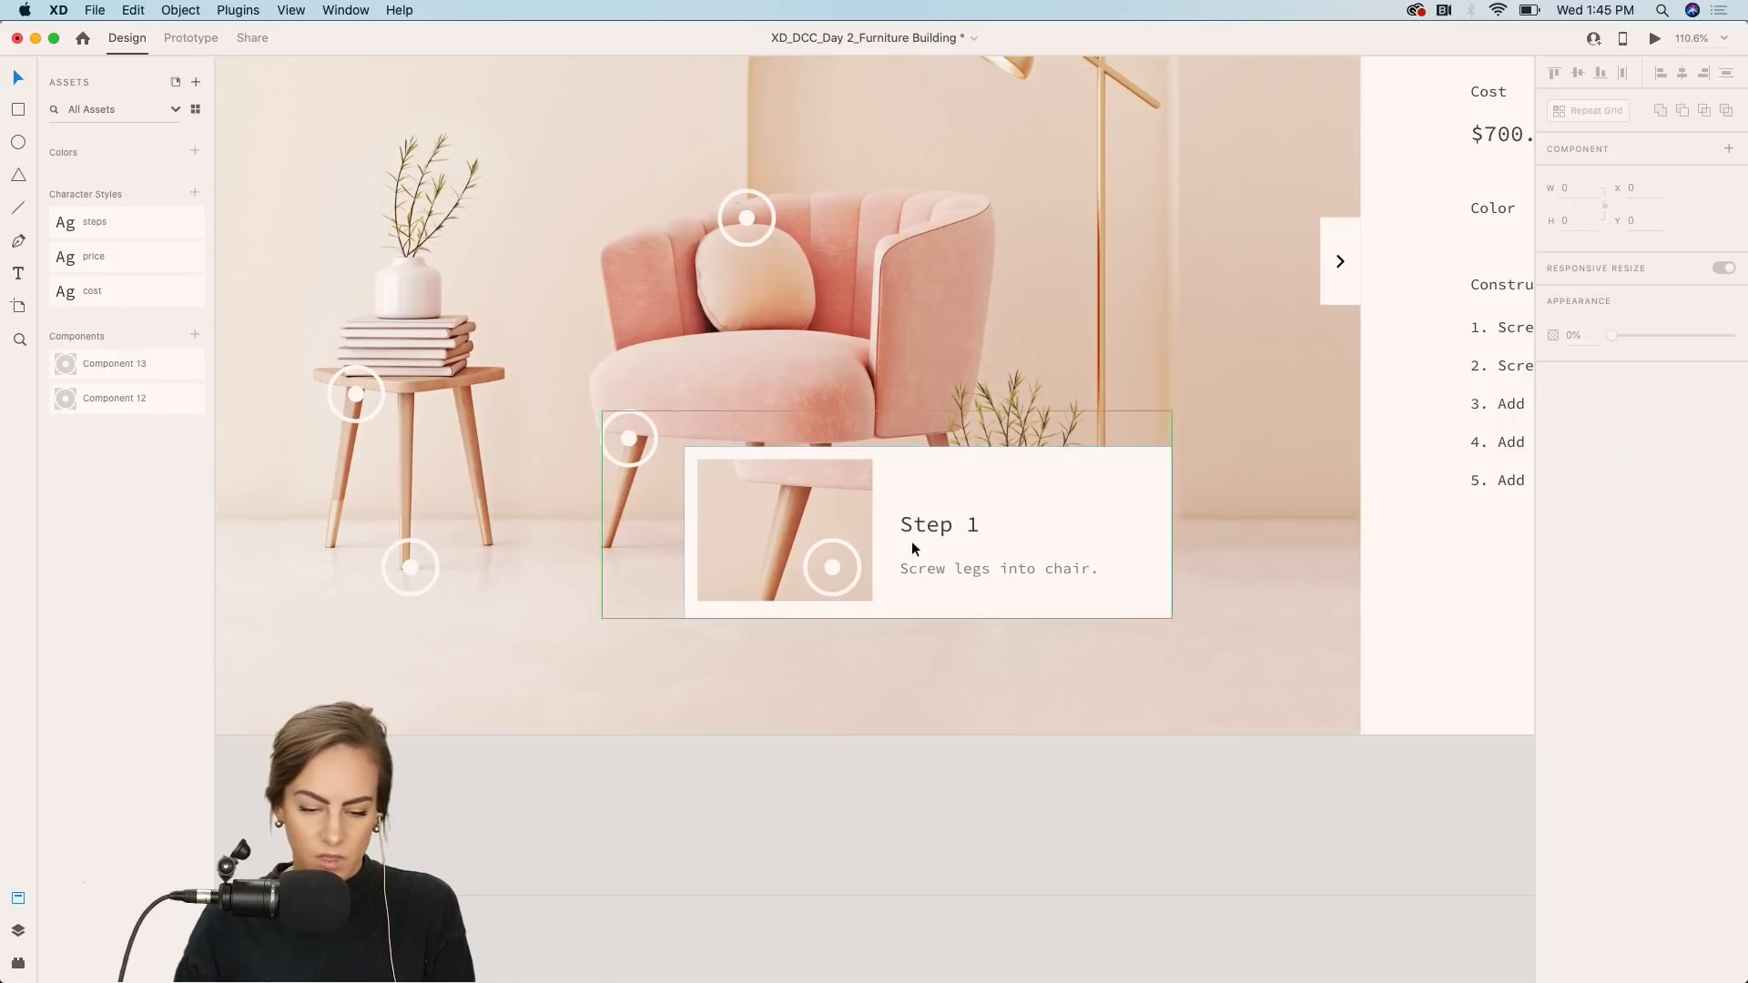
pyautogui.rightClick(751, 502)
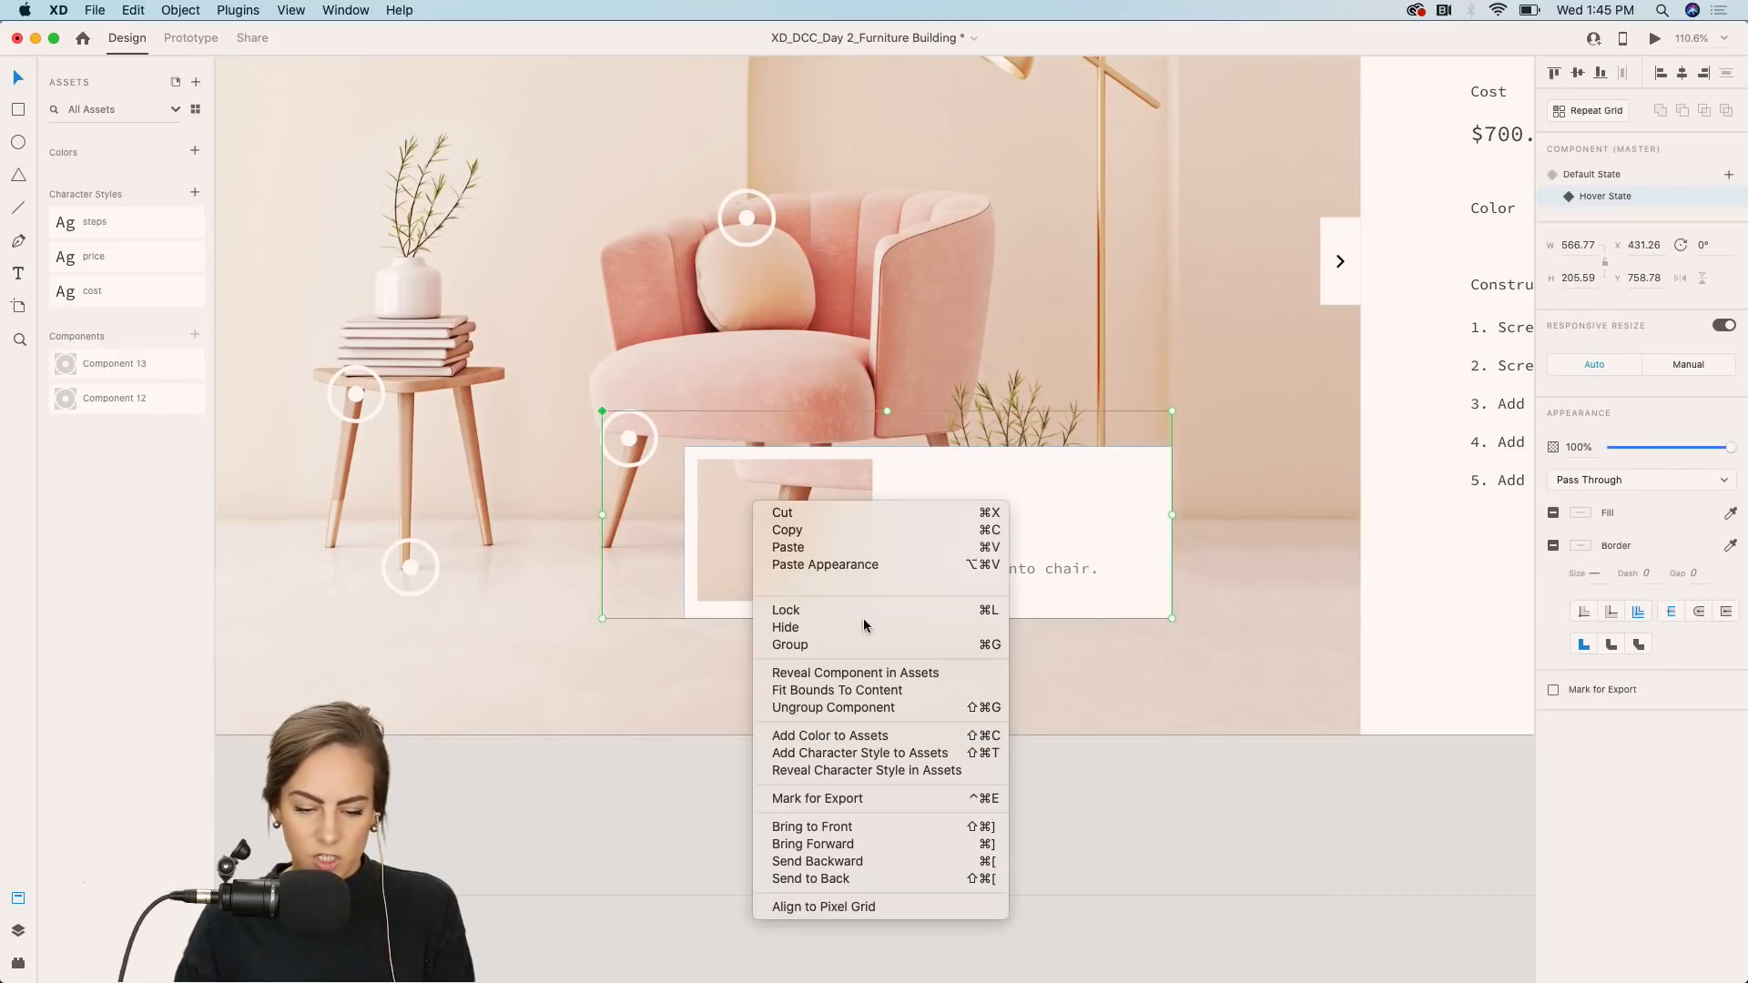
pyautogui.click(877, 829)
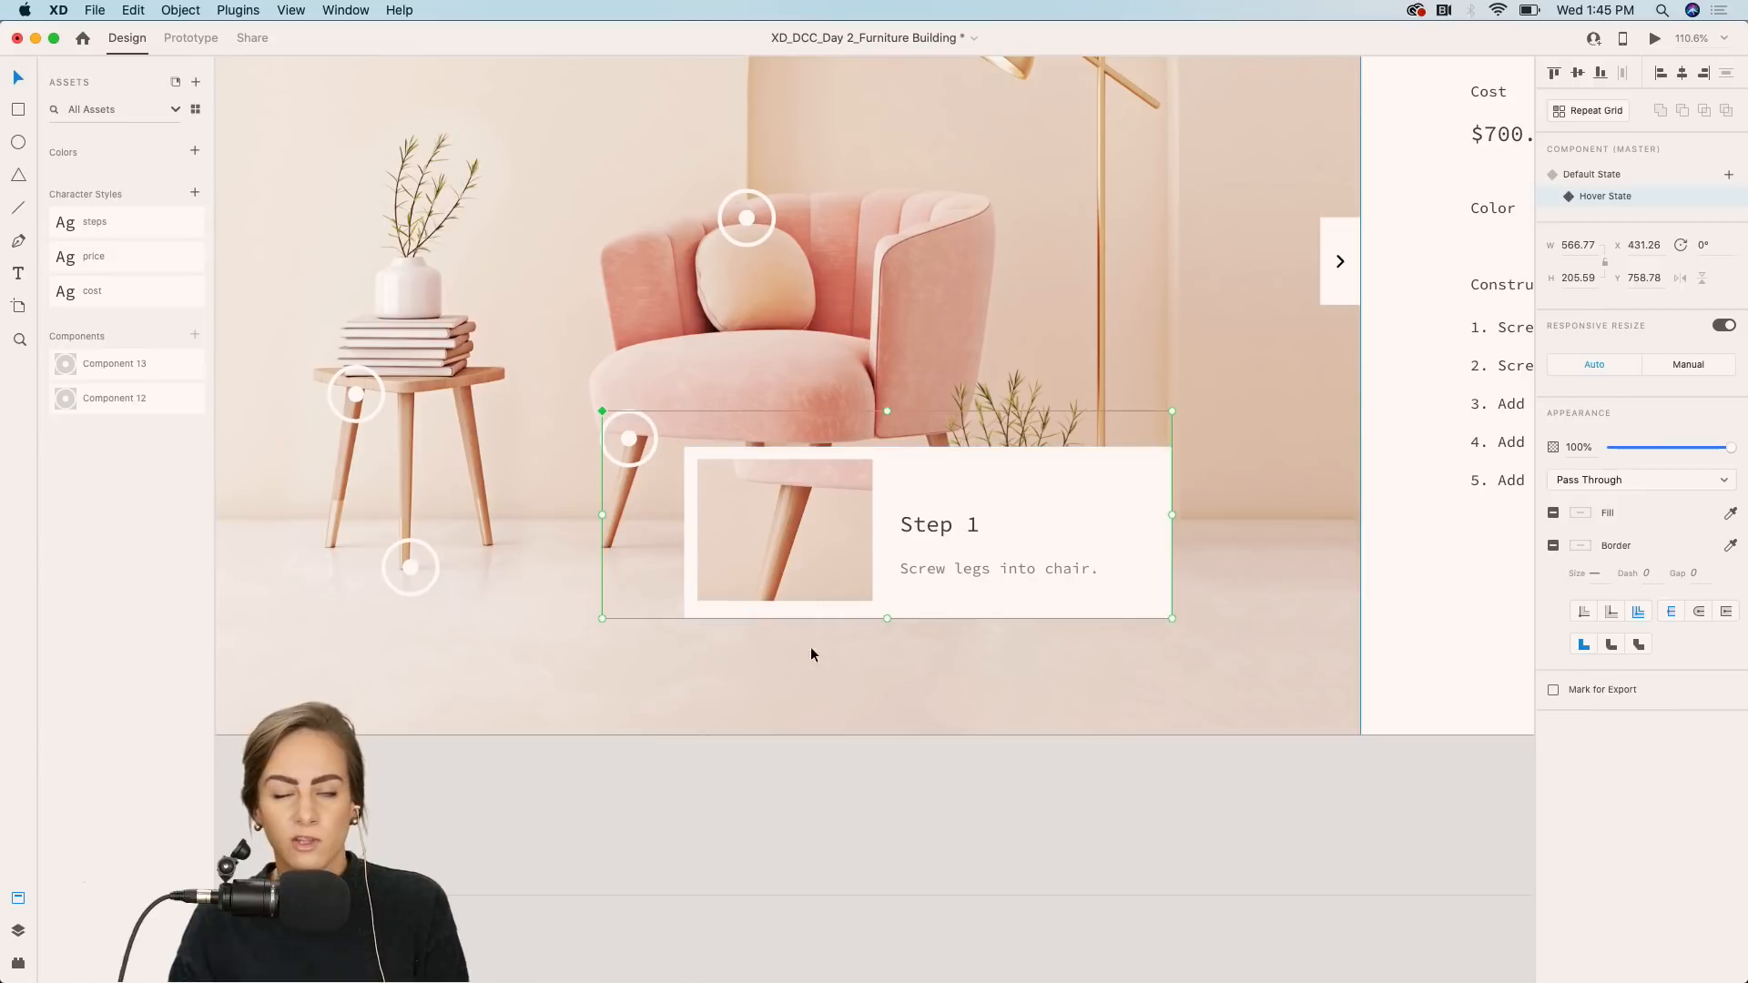
# Return the chair front-leg hotspot to its default state and deselect it.
pyautogui.click(708, 857)
pyautogui.click(937, 554)
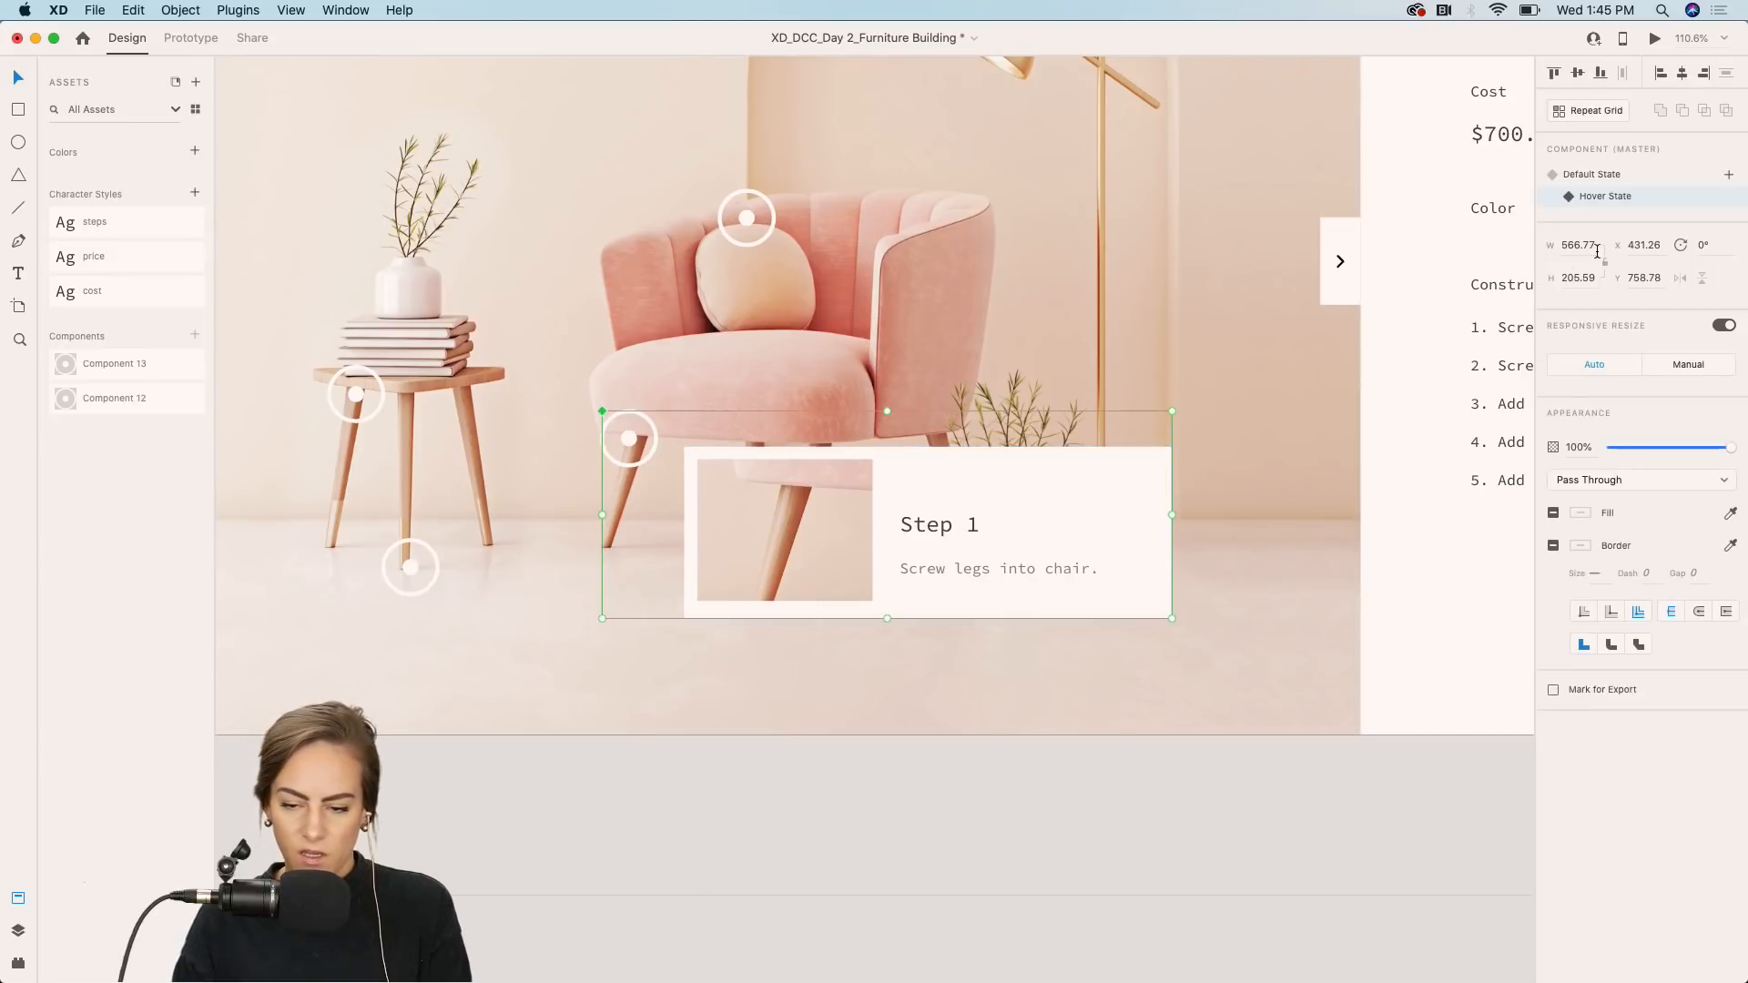
pyautogui.click(1592, 179)
pyautogui.click(821, 774)
# Make the side table's foot hotspot a component and add a Hover State to it.
pyautogui.scroll(-2, 821, 774)
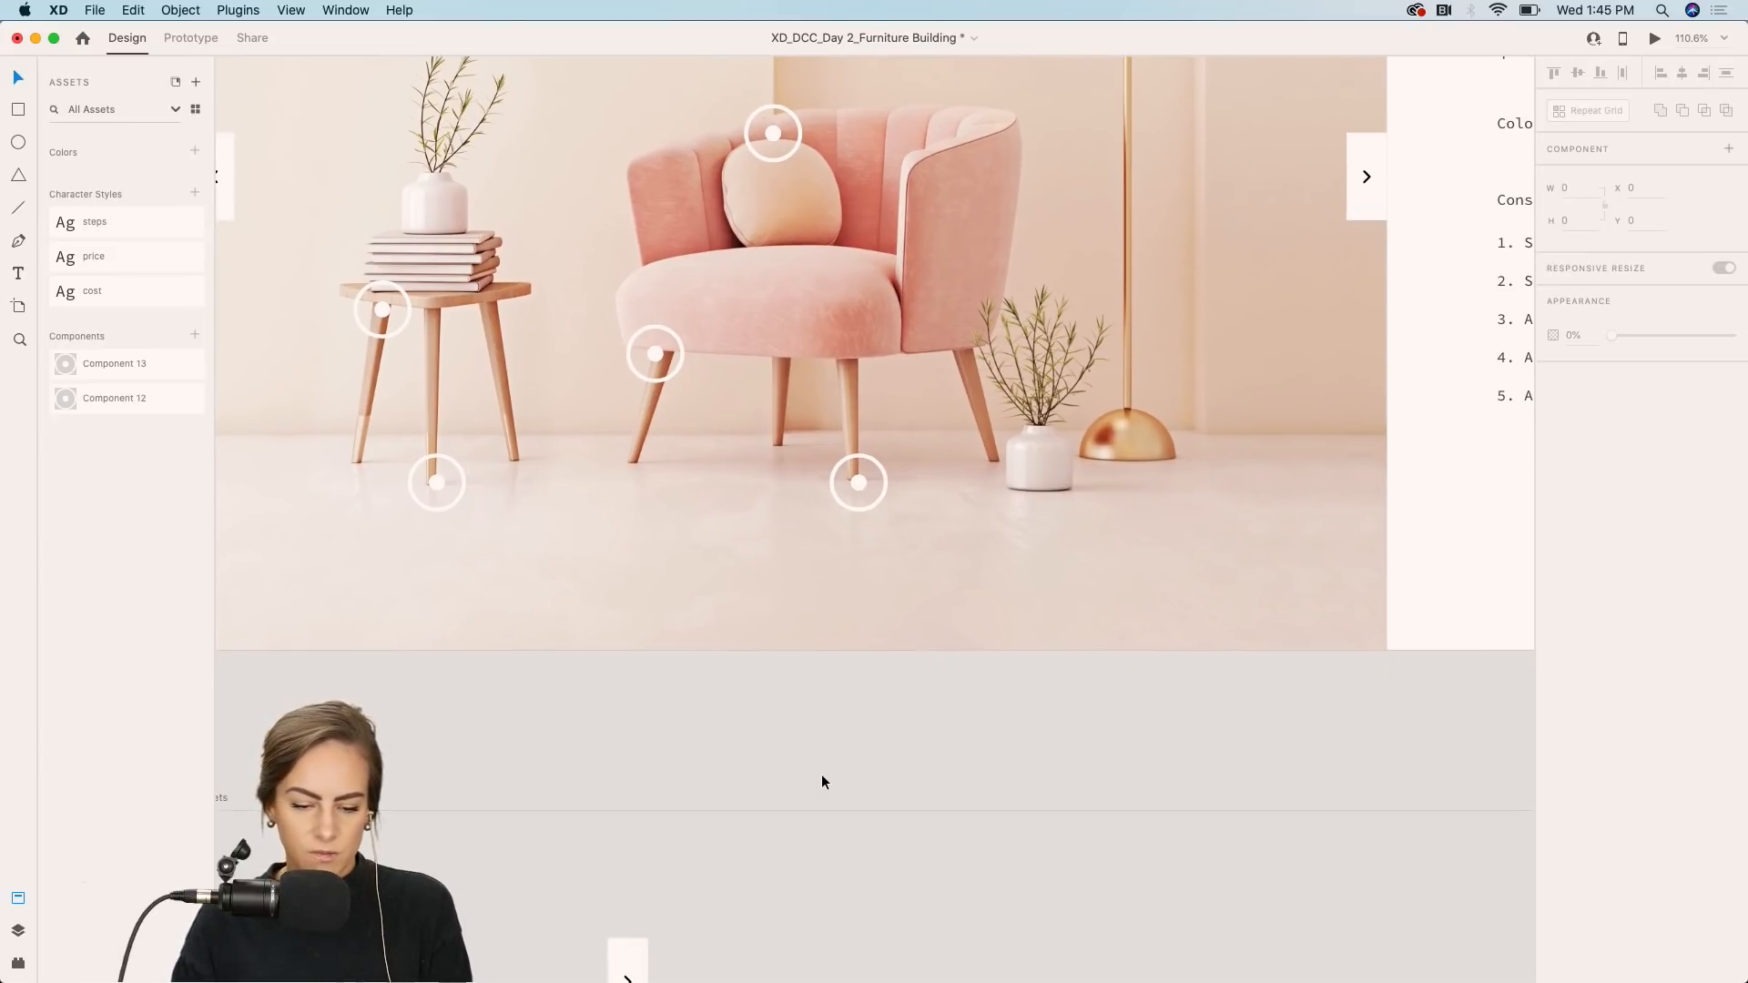
pyautogui.scroll(-5, 821, 774)
pyautogui.click(640, 740)
pyautogui.scroll(5, 639, 741)
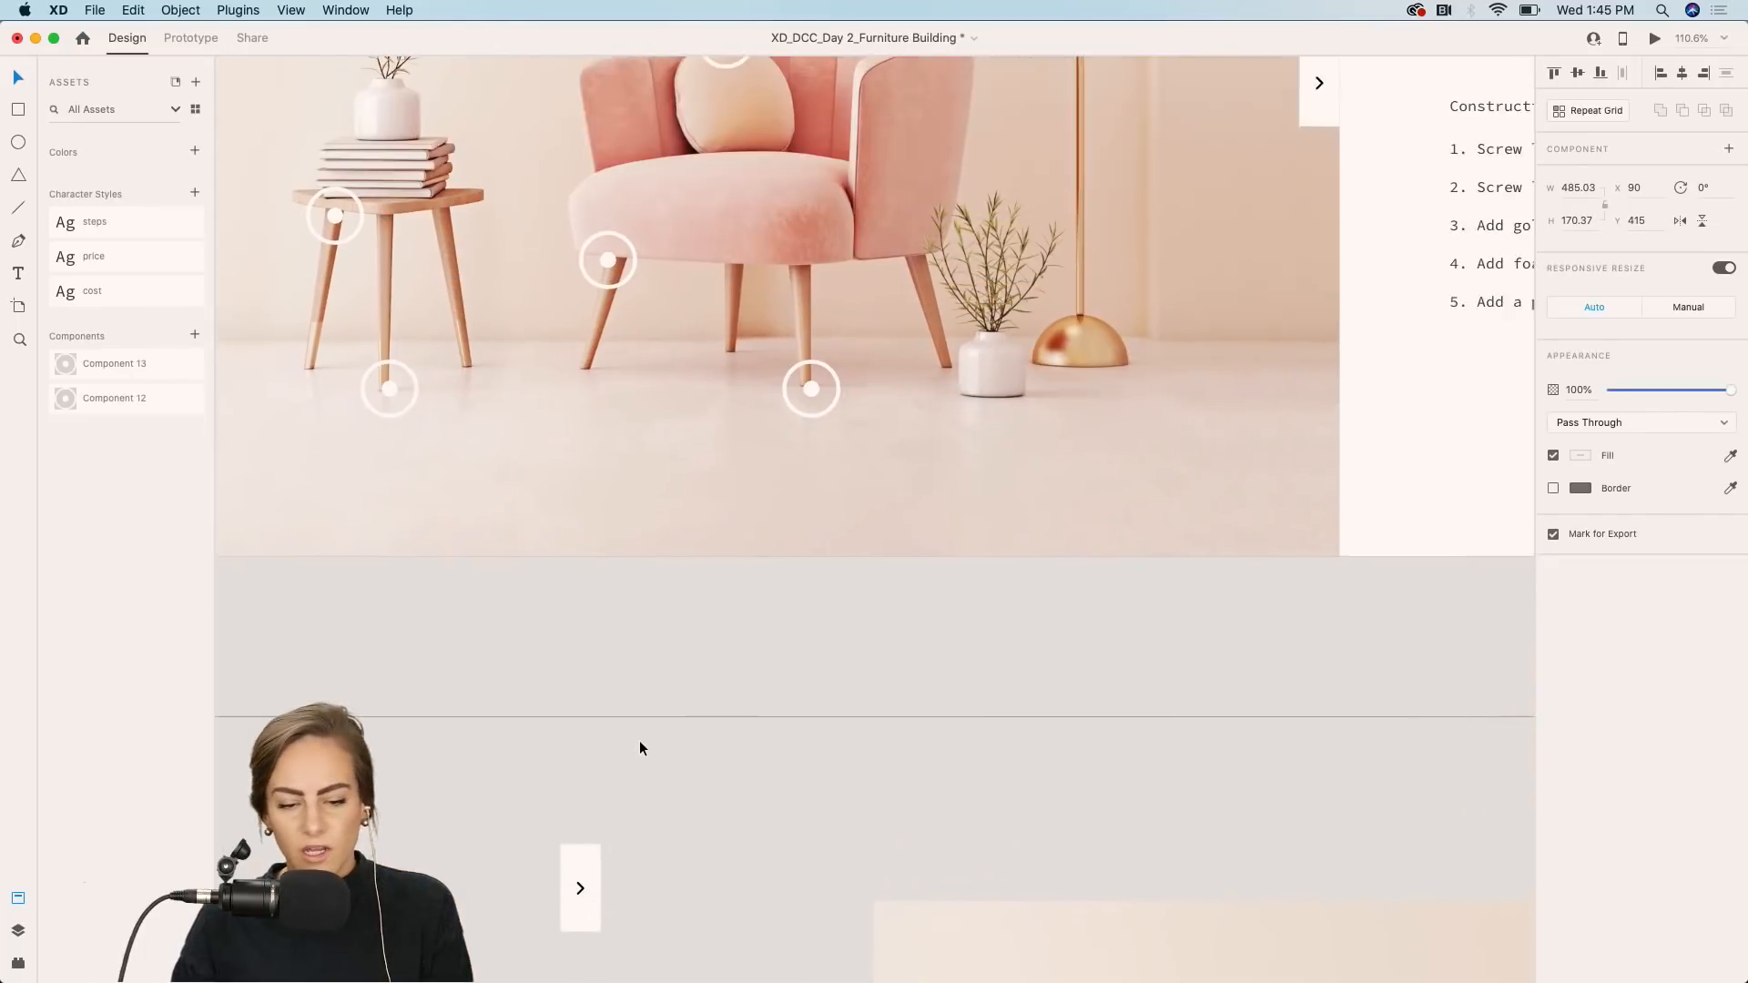
pyautogui.scroll(4, 639, 740)
pyautogui.hscroll(5, 639, 740)
pyautogui.hscroll(2, 1392, 369)
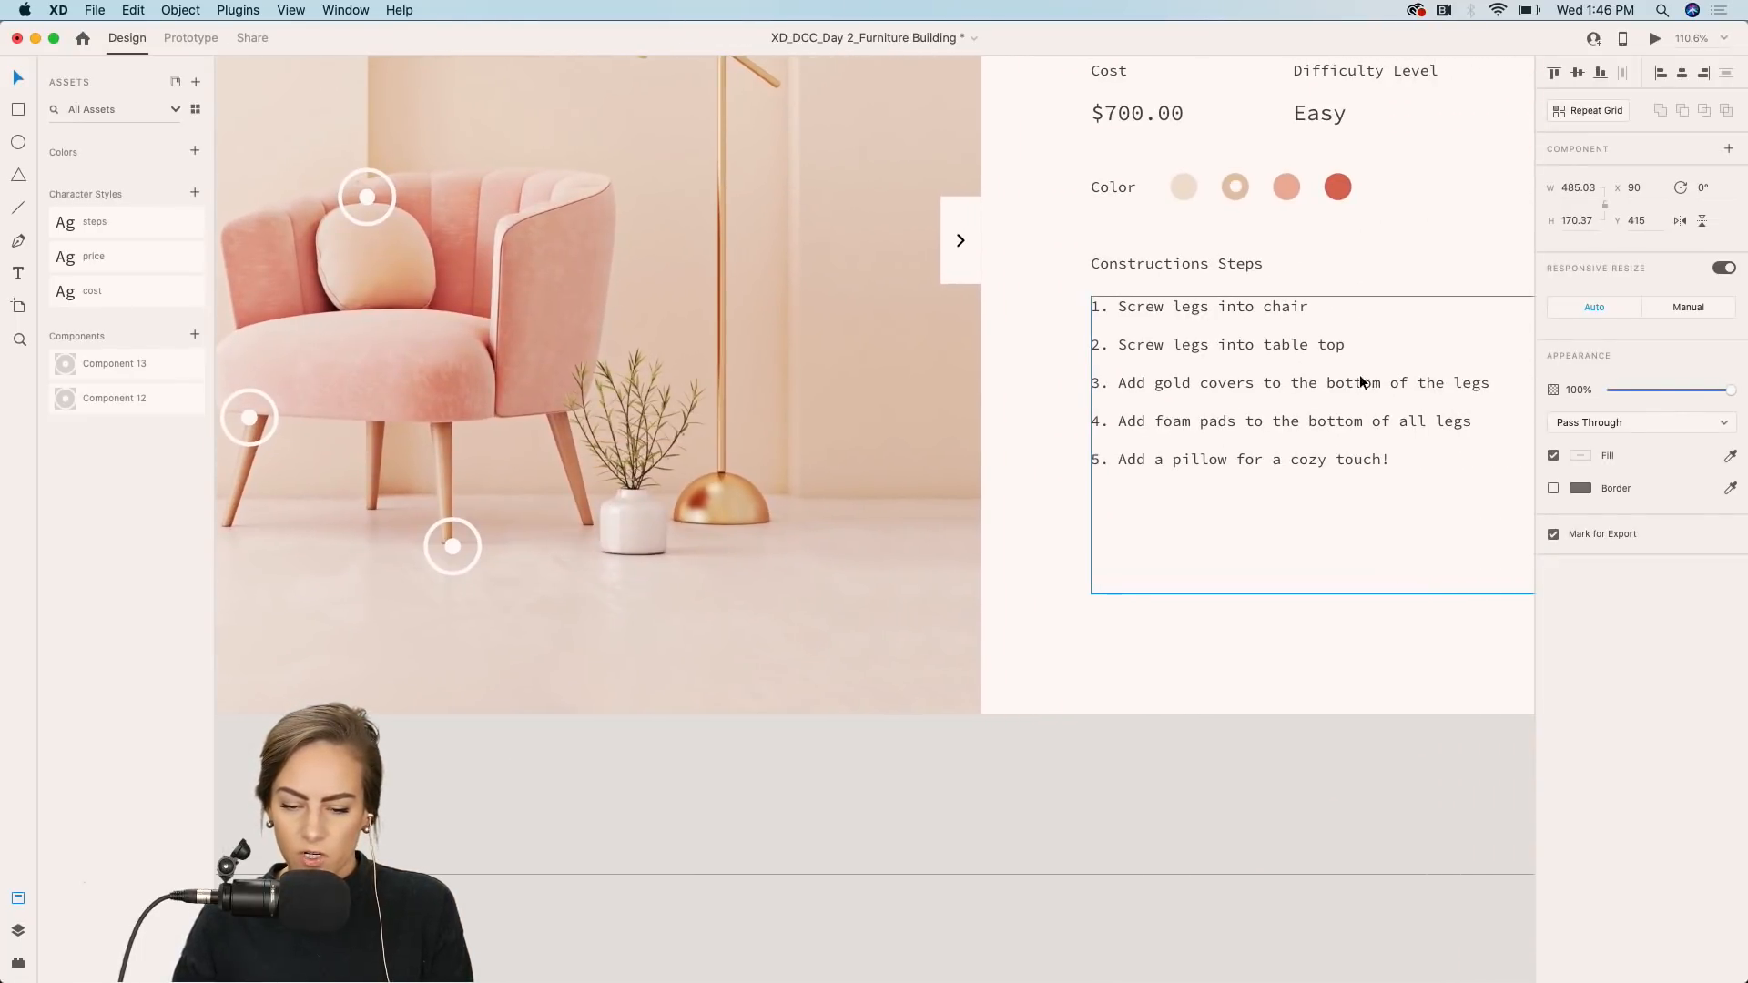
pyautogui.hscroll(-8, 1249, 390)
pyautogui.click(610, 540)
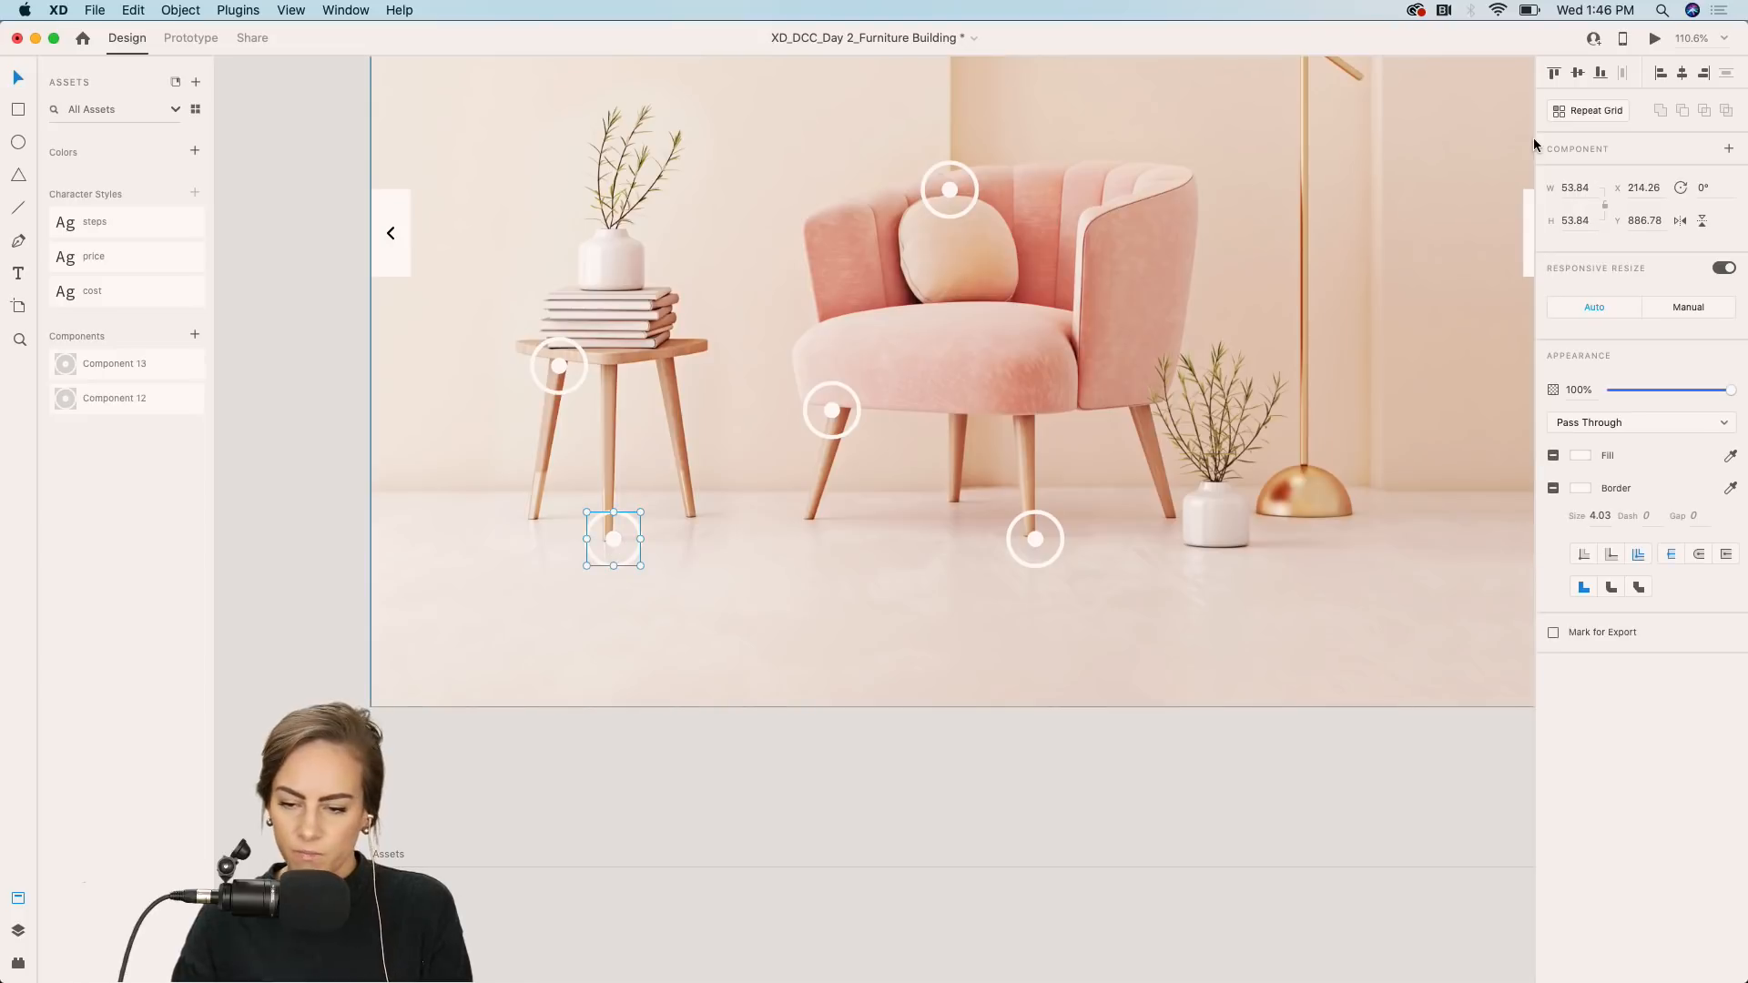
pyautogui.click(1729, 149)
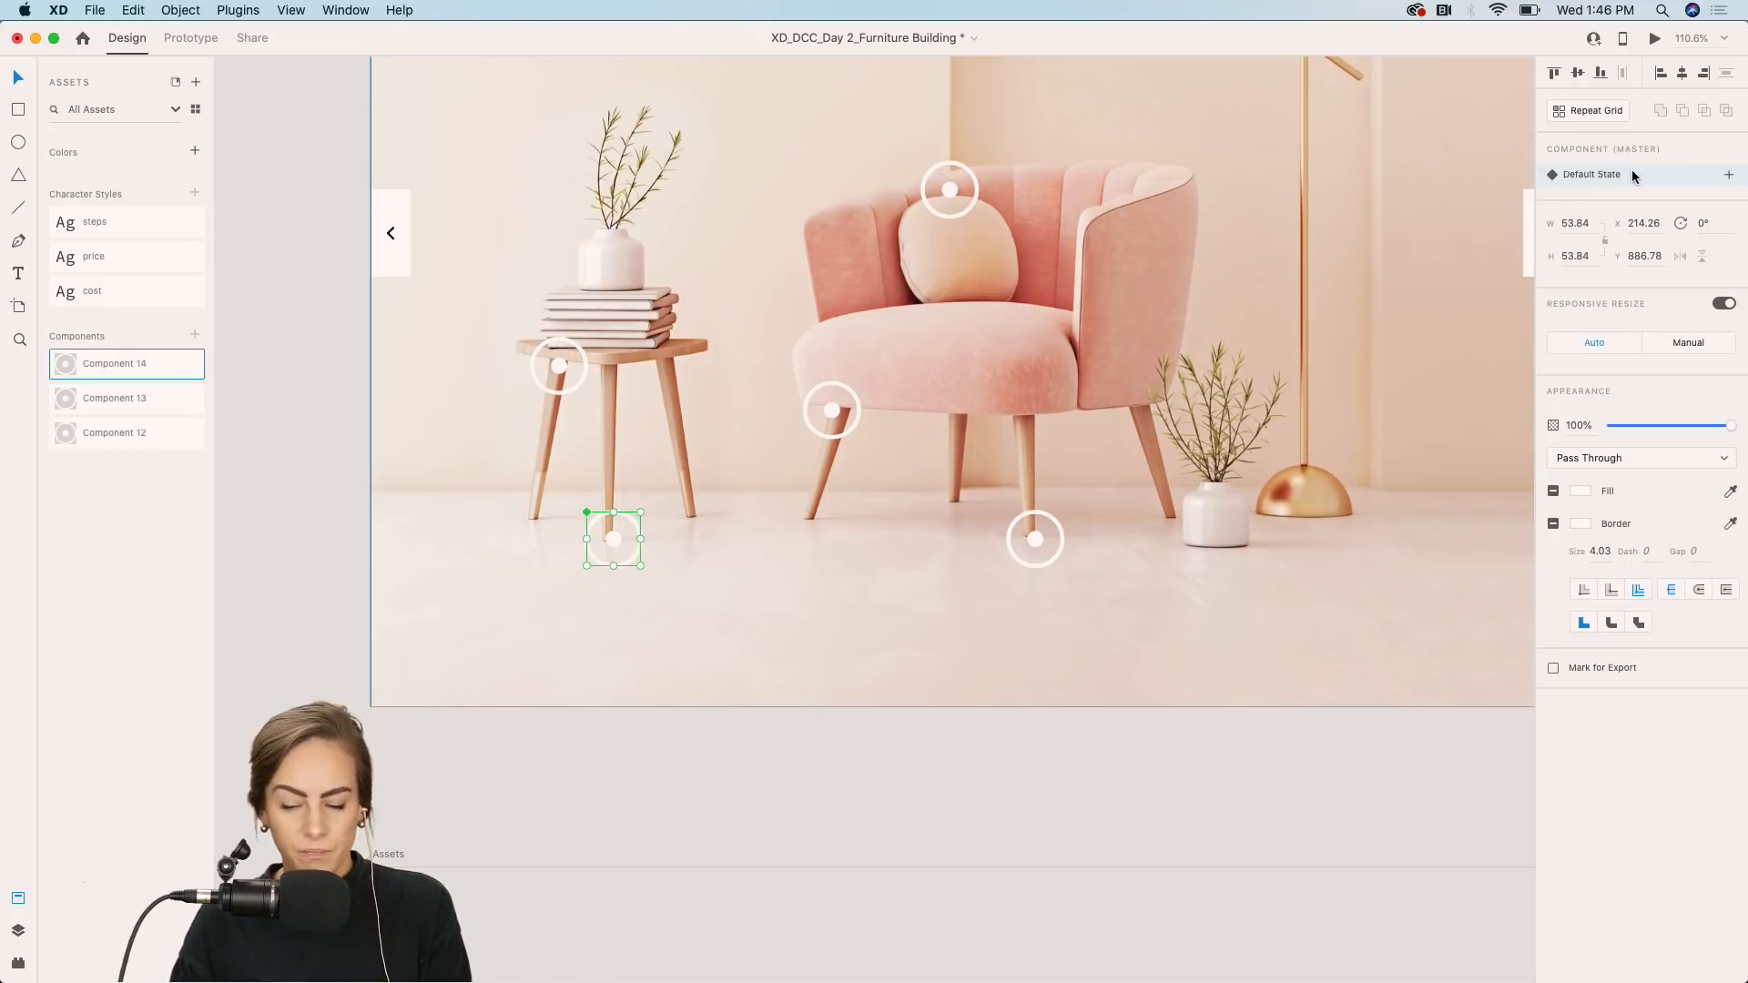
pyautogui.click(1729, 175)
pyautogui.click(1618, 215)
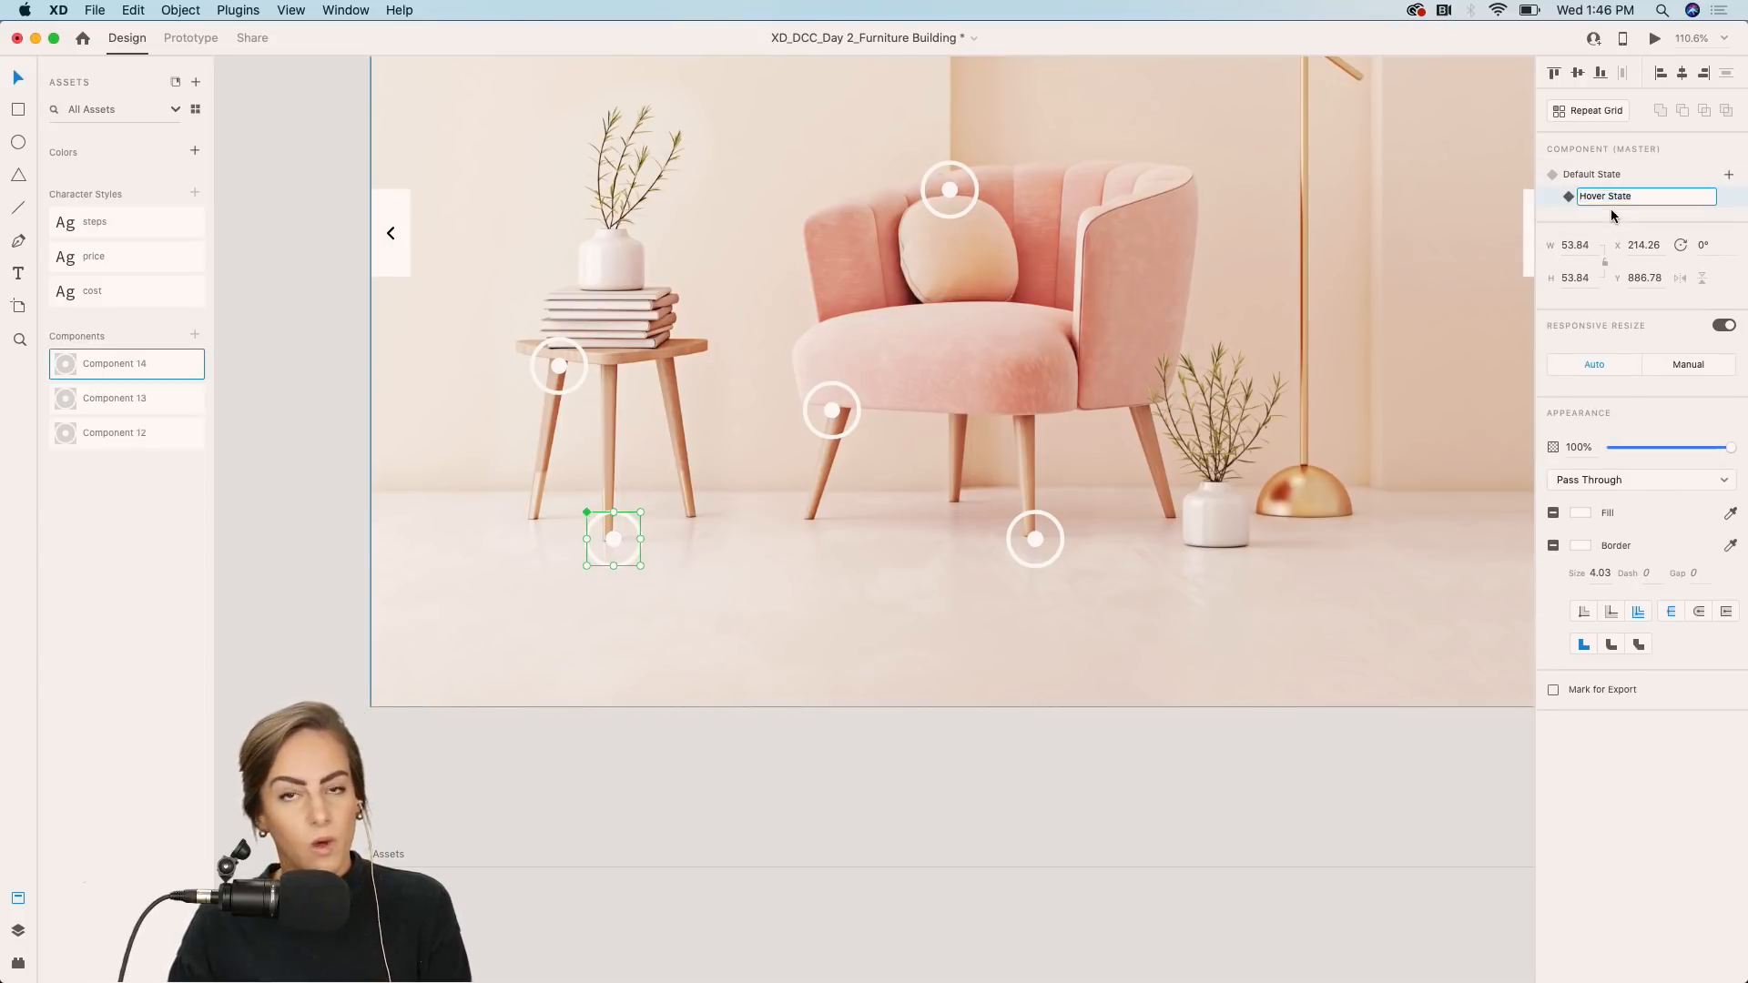
pyautogui.press('Return')
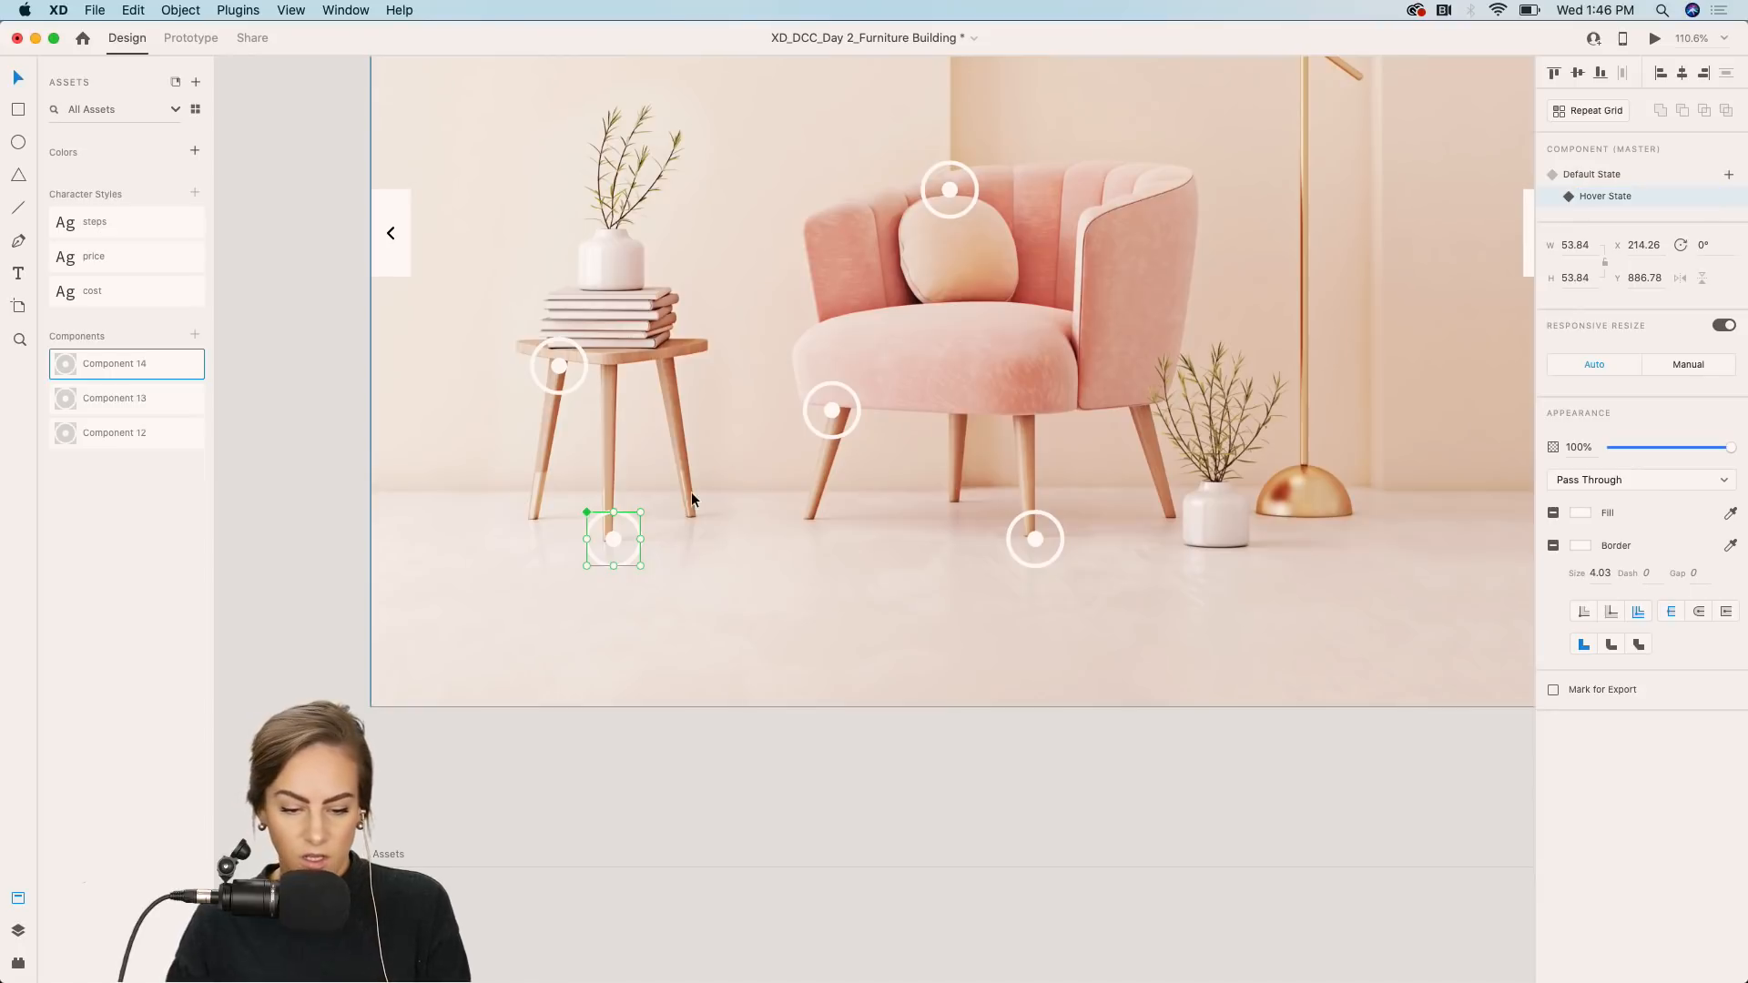
# Paste the step card into the side-table foot hotspot's hover state and position it beside the hotspot.
pyautogui.doubleClick(618, 540)
pyautogui.press('super+v')
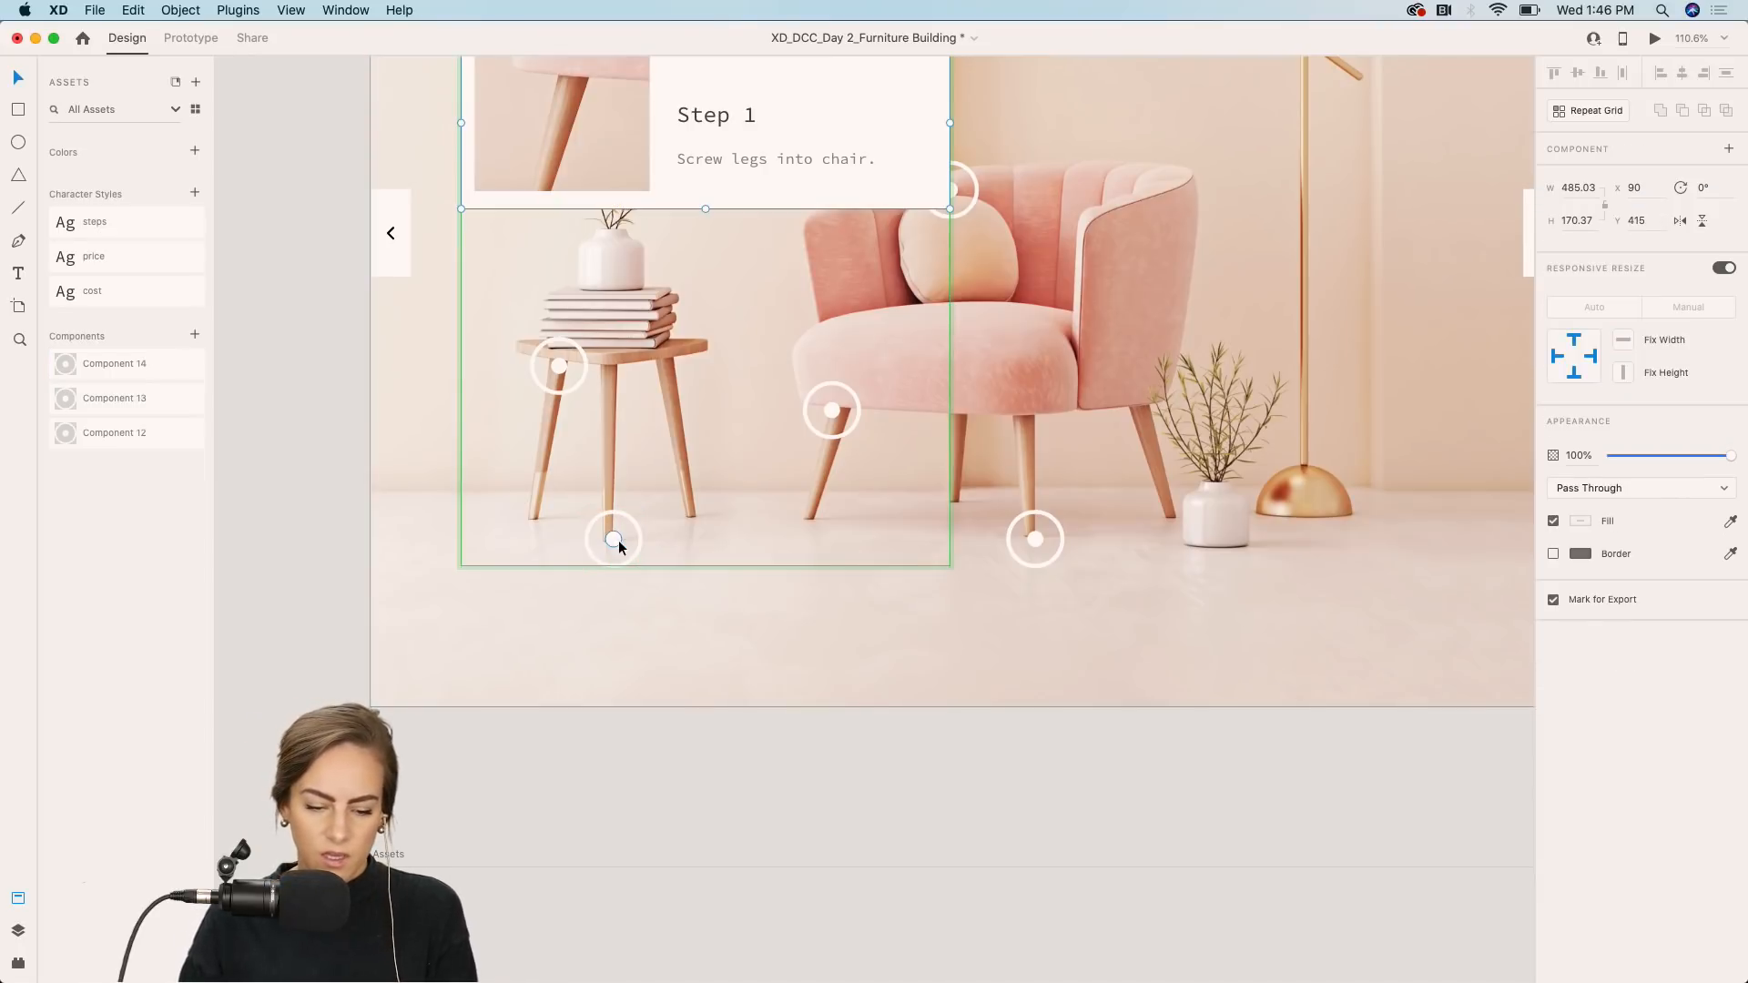
pyautogui.moveTo(655, 144); pyautogui.dragTo(855, 603)
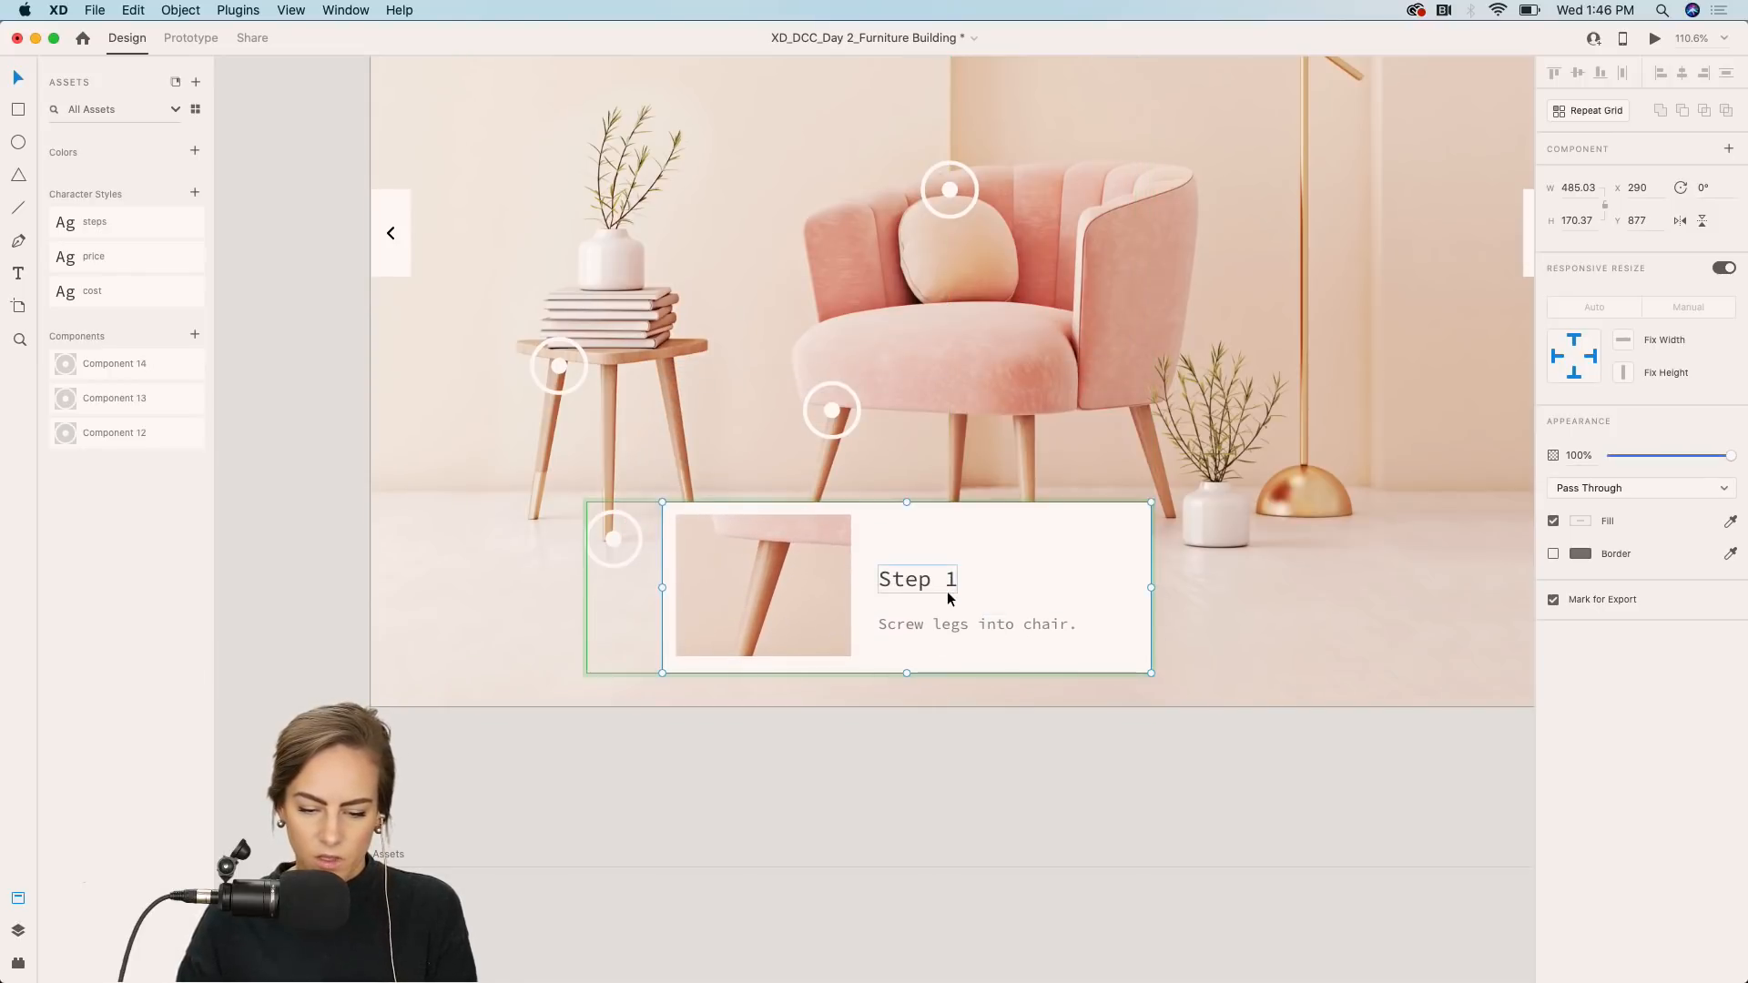
pyautogui.hscroll(5, 946, 594)
pyautogui.scroll(-3, 947, 593)
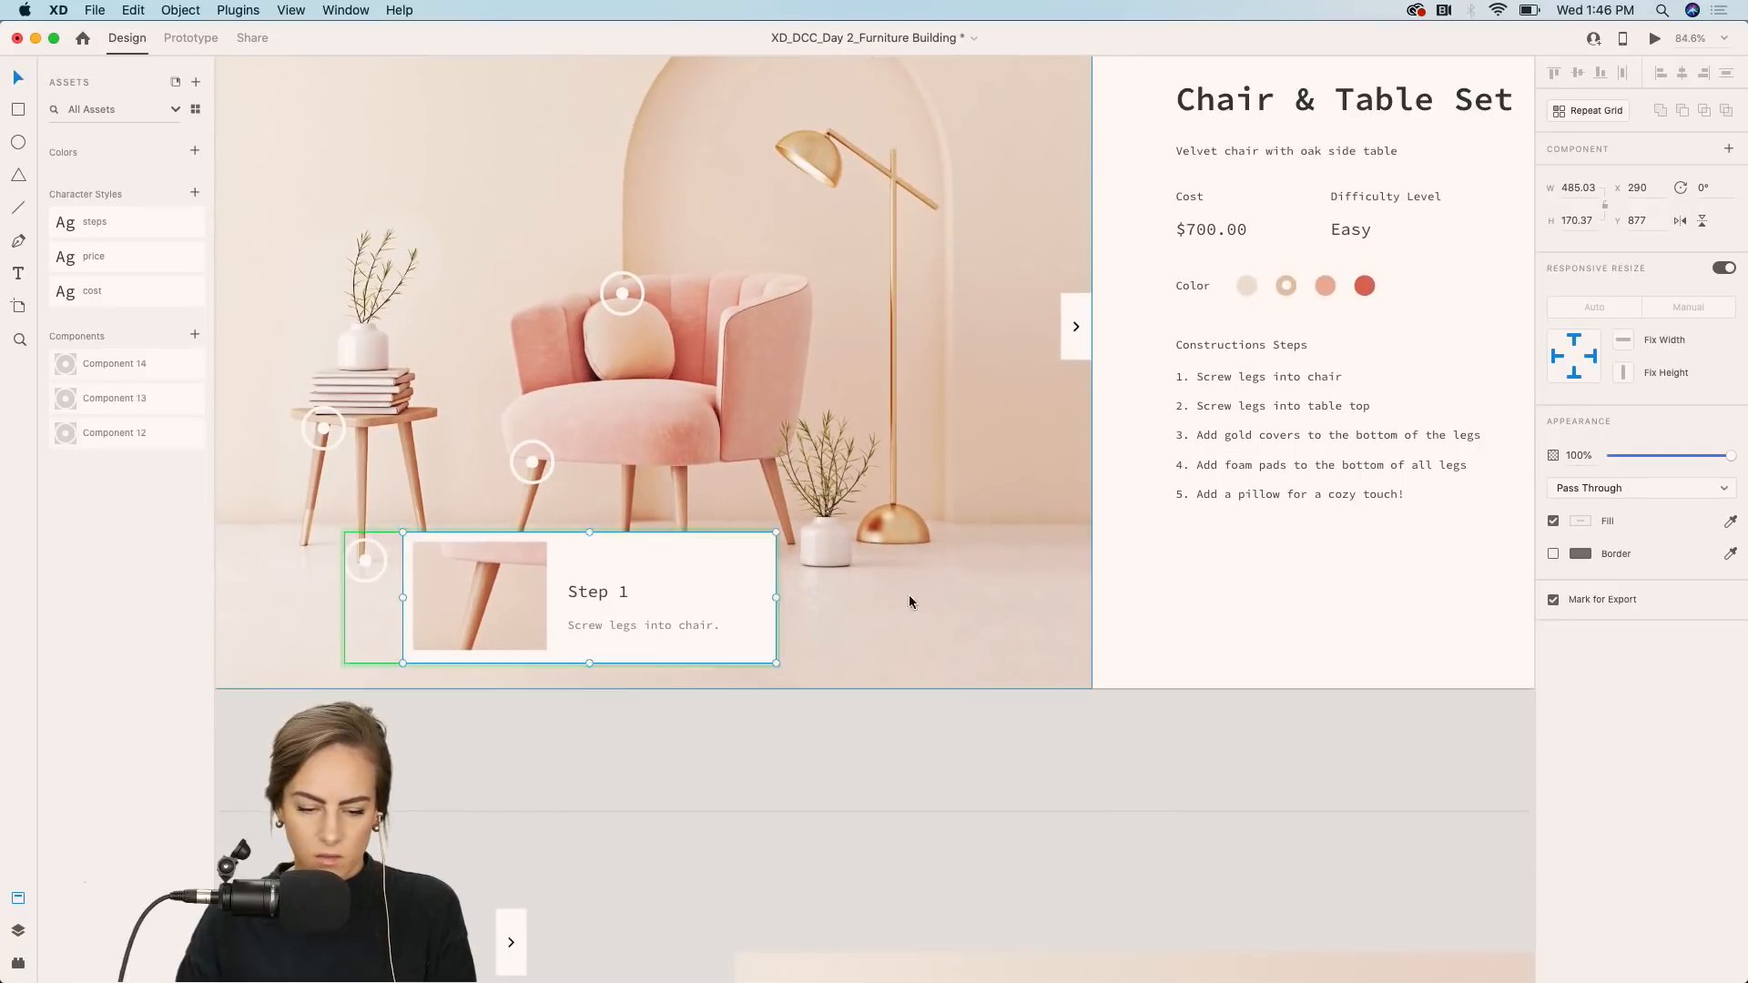
pyautogui.rightClick(947, 587)
pyautogui.press('Escape')
# Change the pasted card's title to Step 3.
pyautogui.click(595, 592)
pyautogui.doubleClick(595, 591)
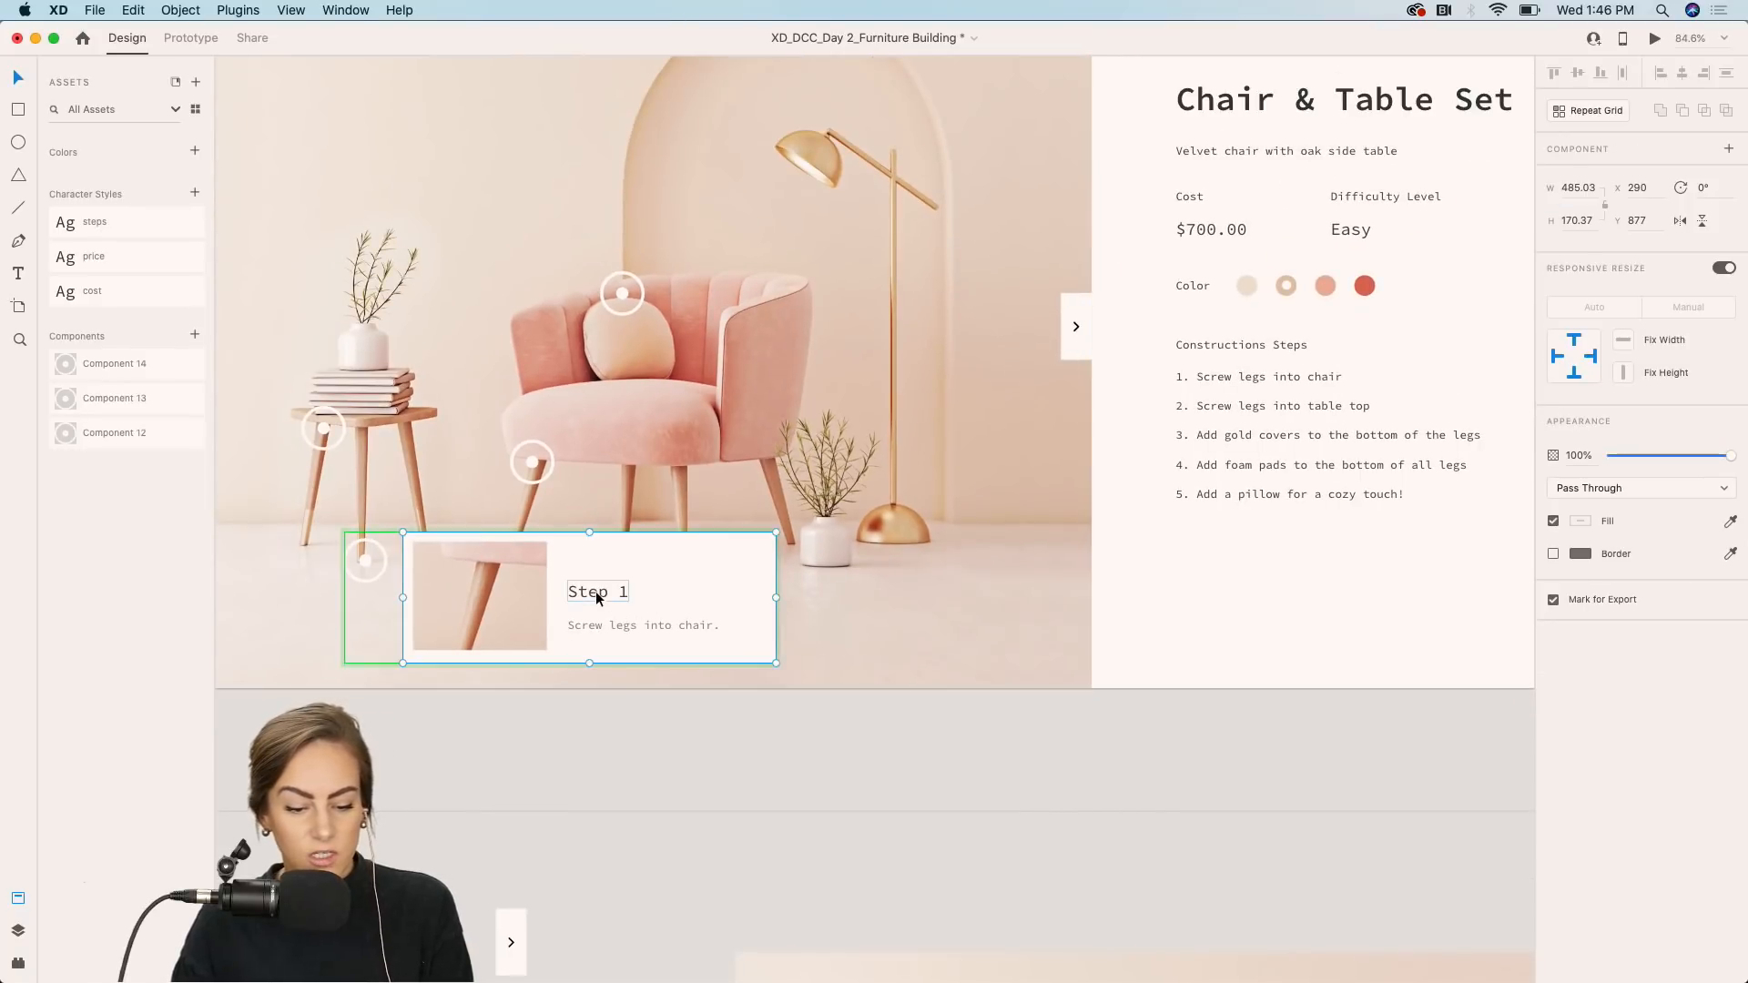
pyautogui.doubleClick(603, 593)
pyautogui.press('Right')
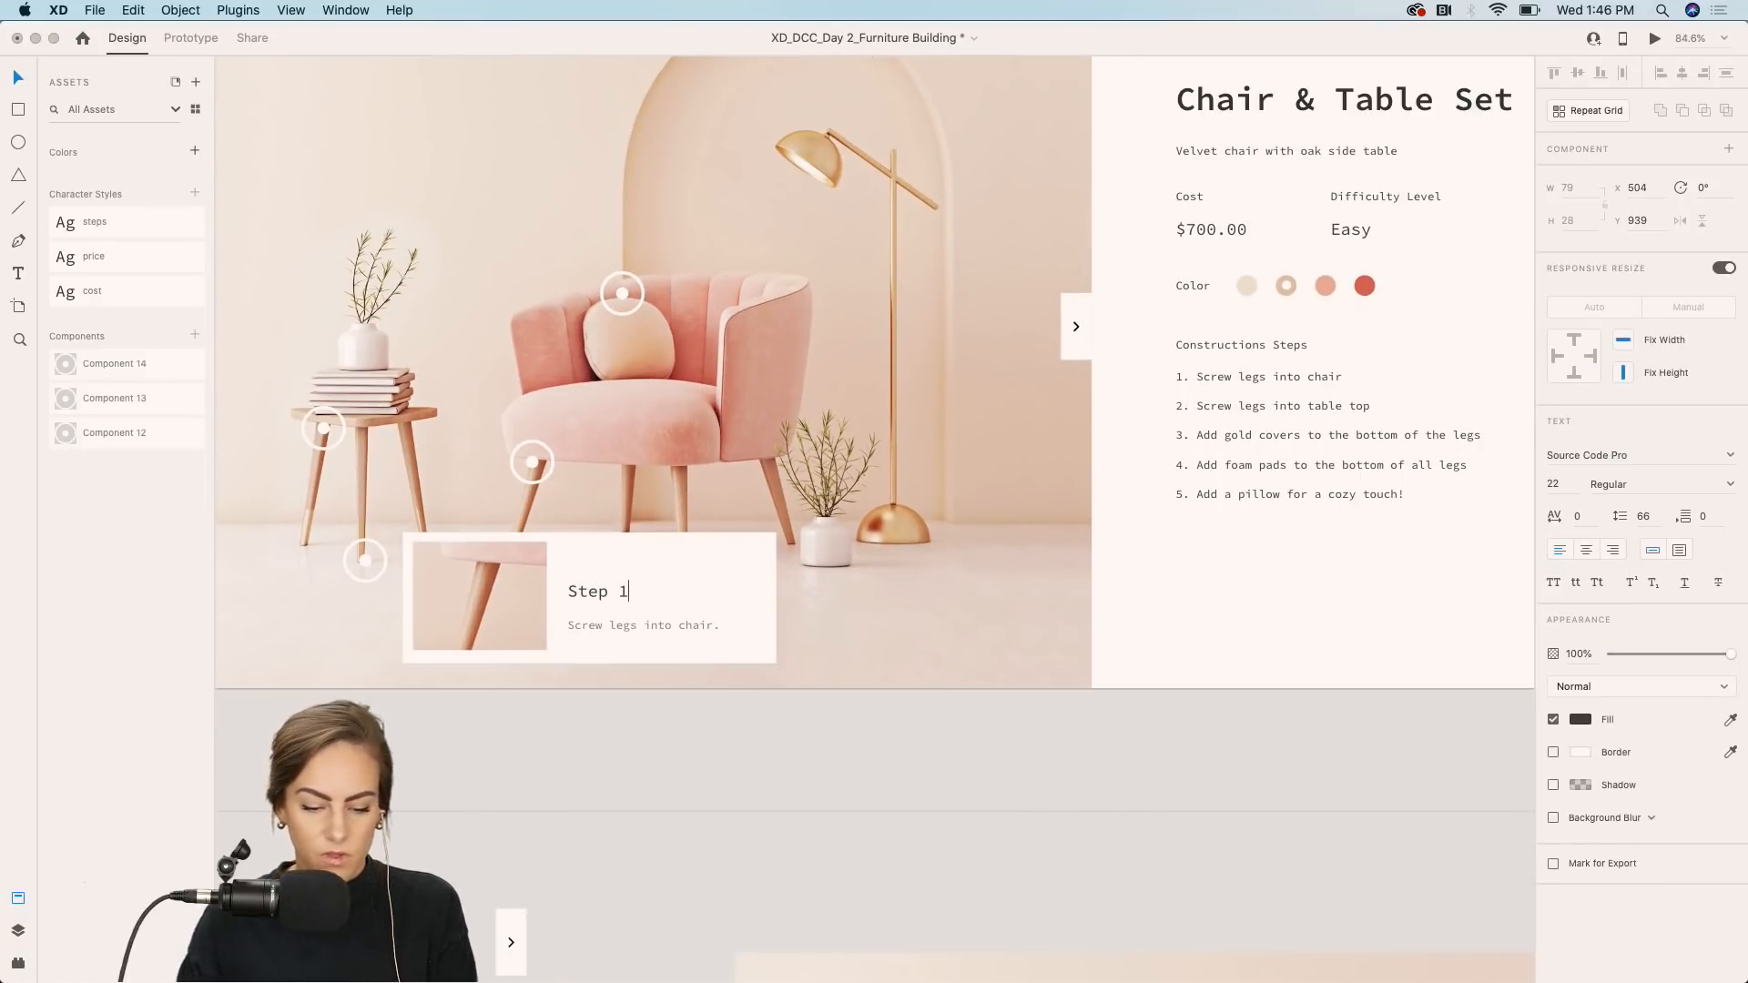
pyautogui.press('BackSpace')
pyautogui.write('3')
# Replace the card's description with "Add gold covers to the bottom of the legs.".
pyautogui.click(640, 628)
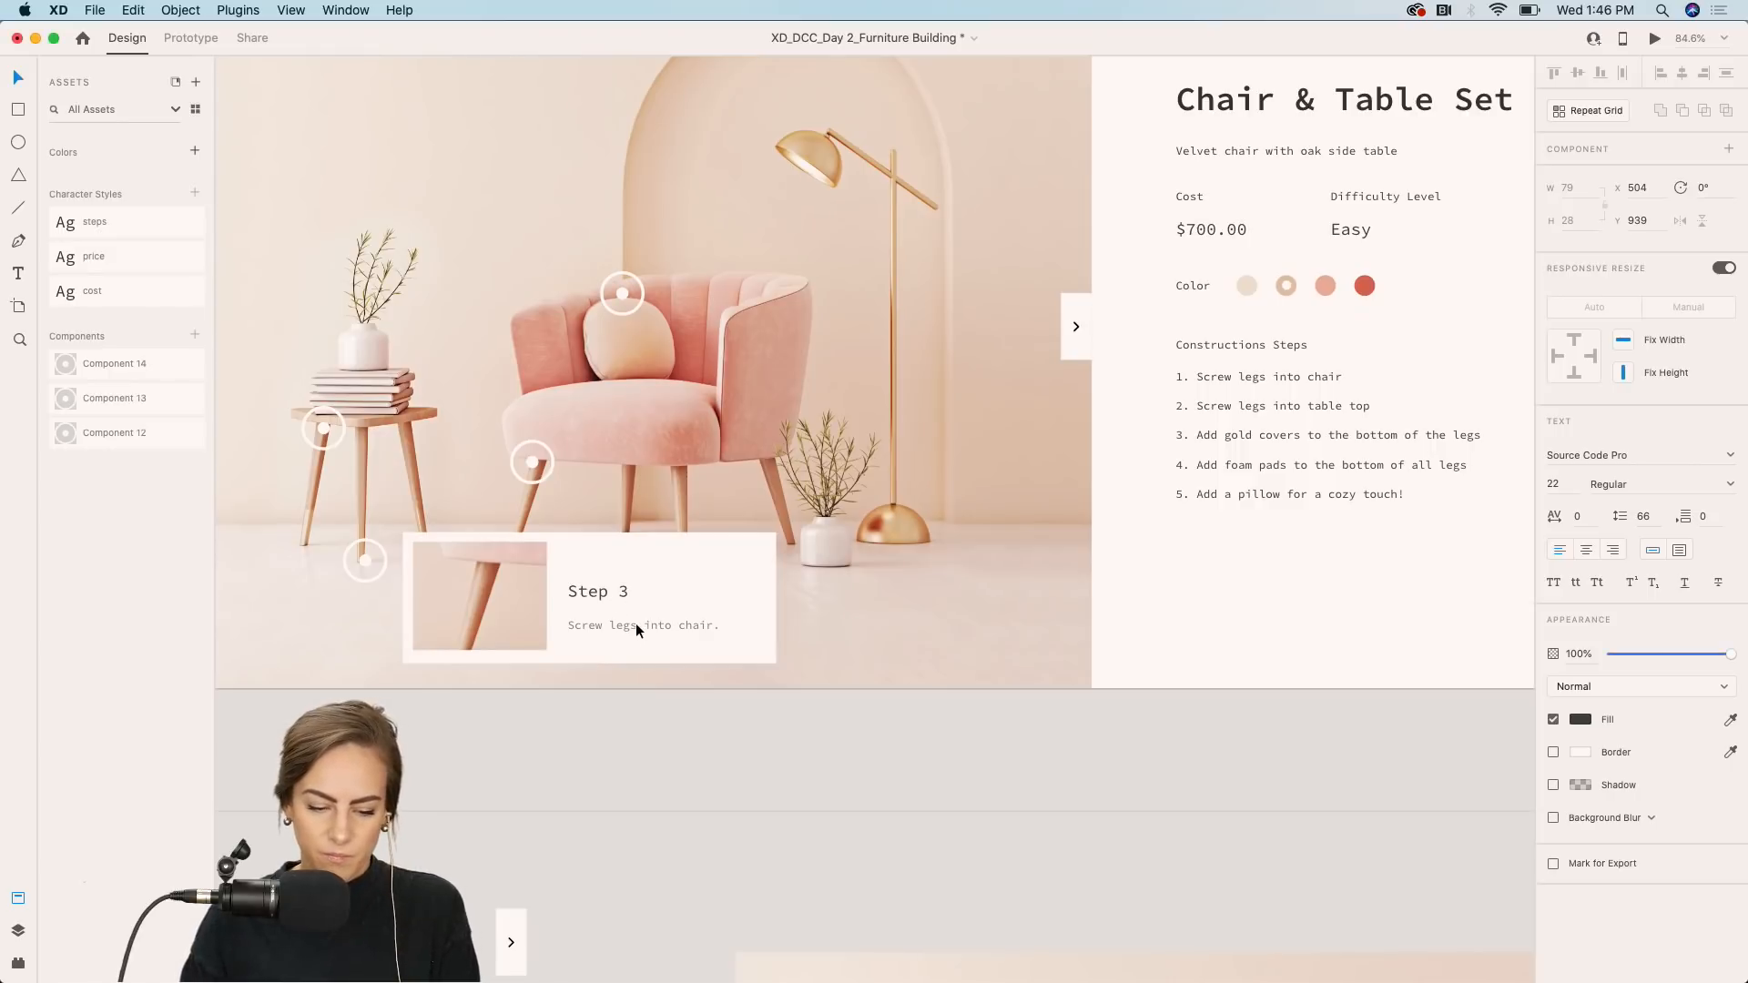
pyautogui.doubleClick(640, 628)
pyautogui.write('Add gold covers to the bot')
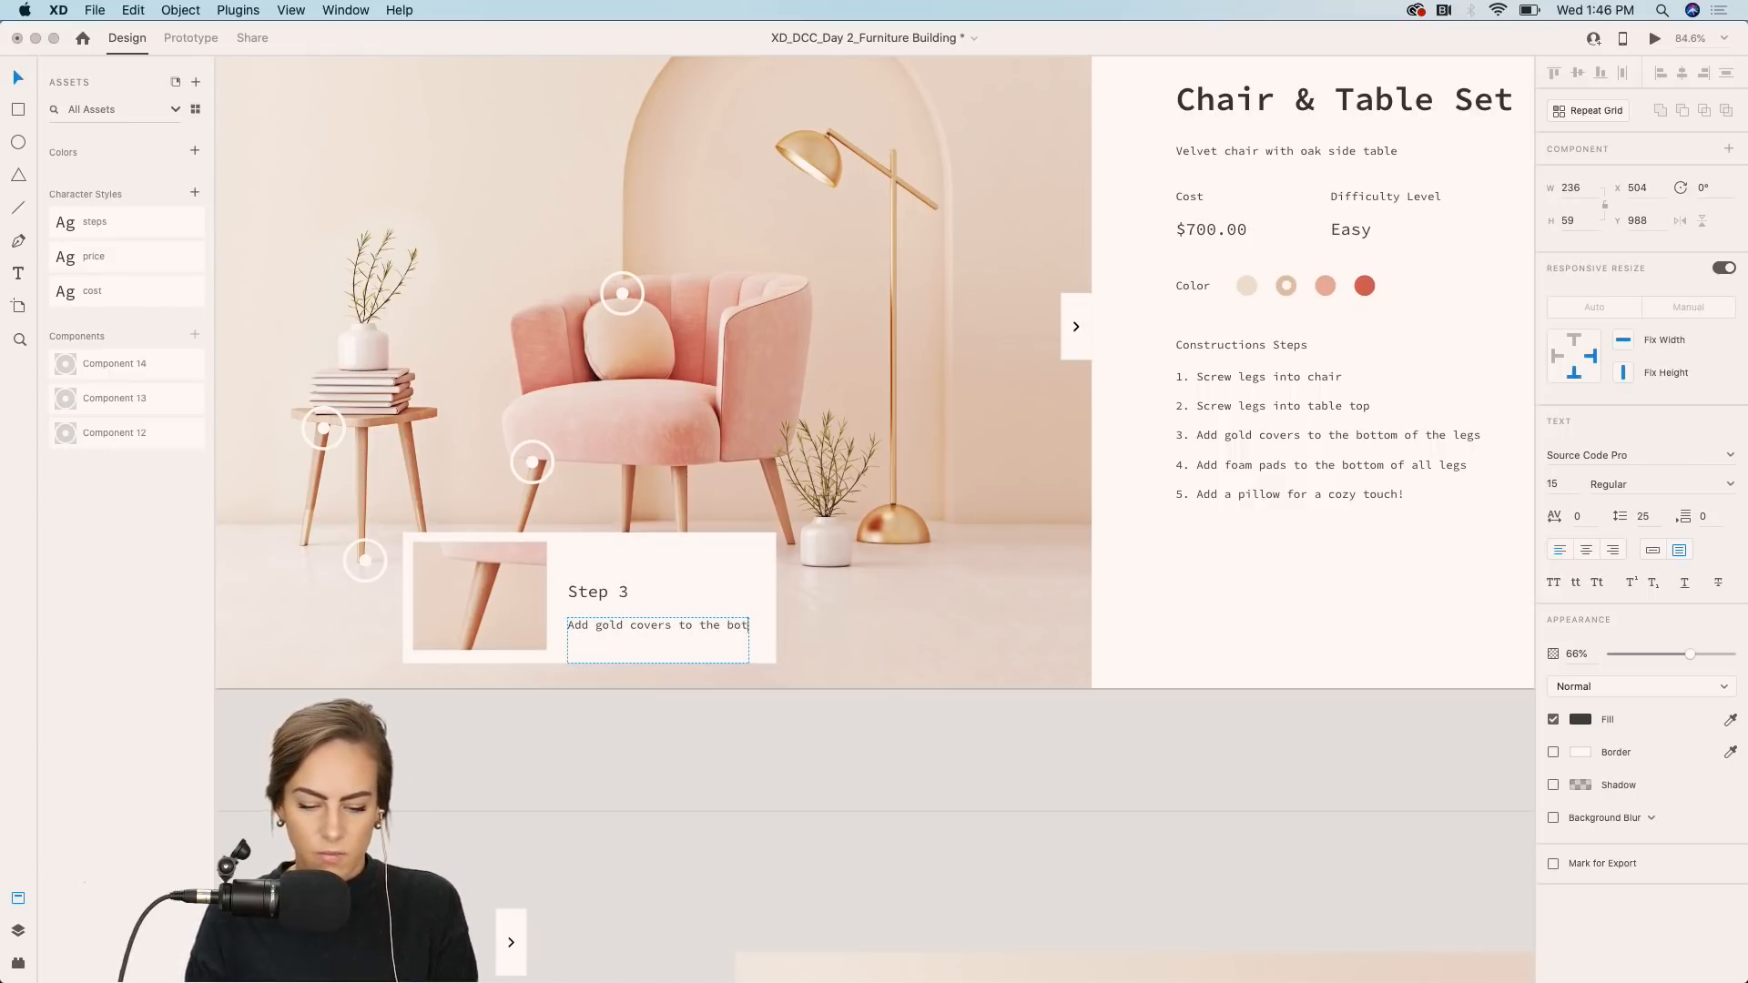
pyautogui.press('Escape')
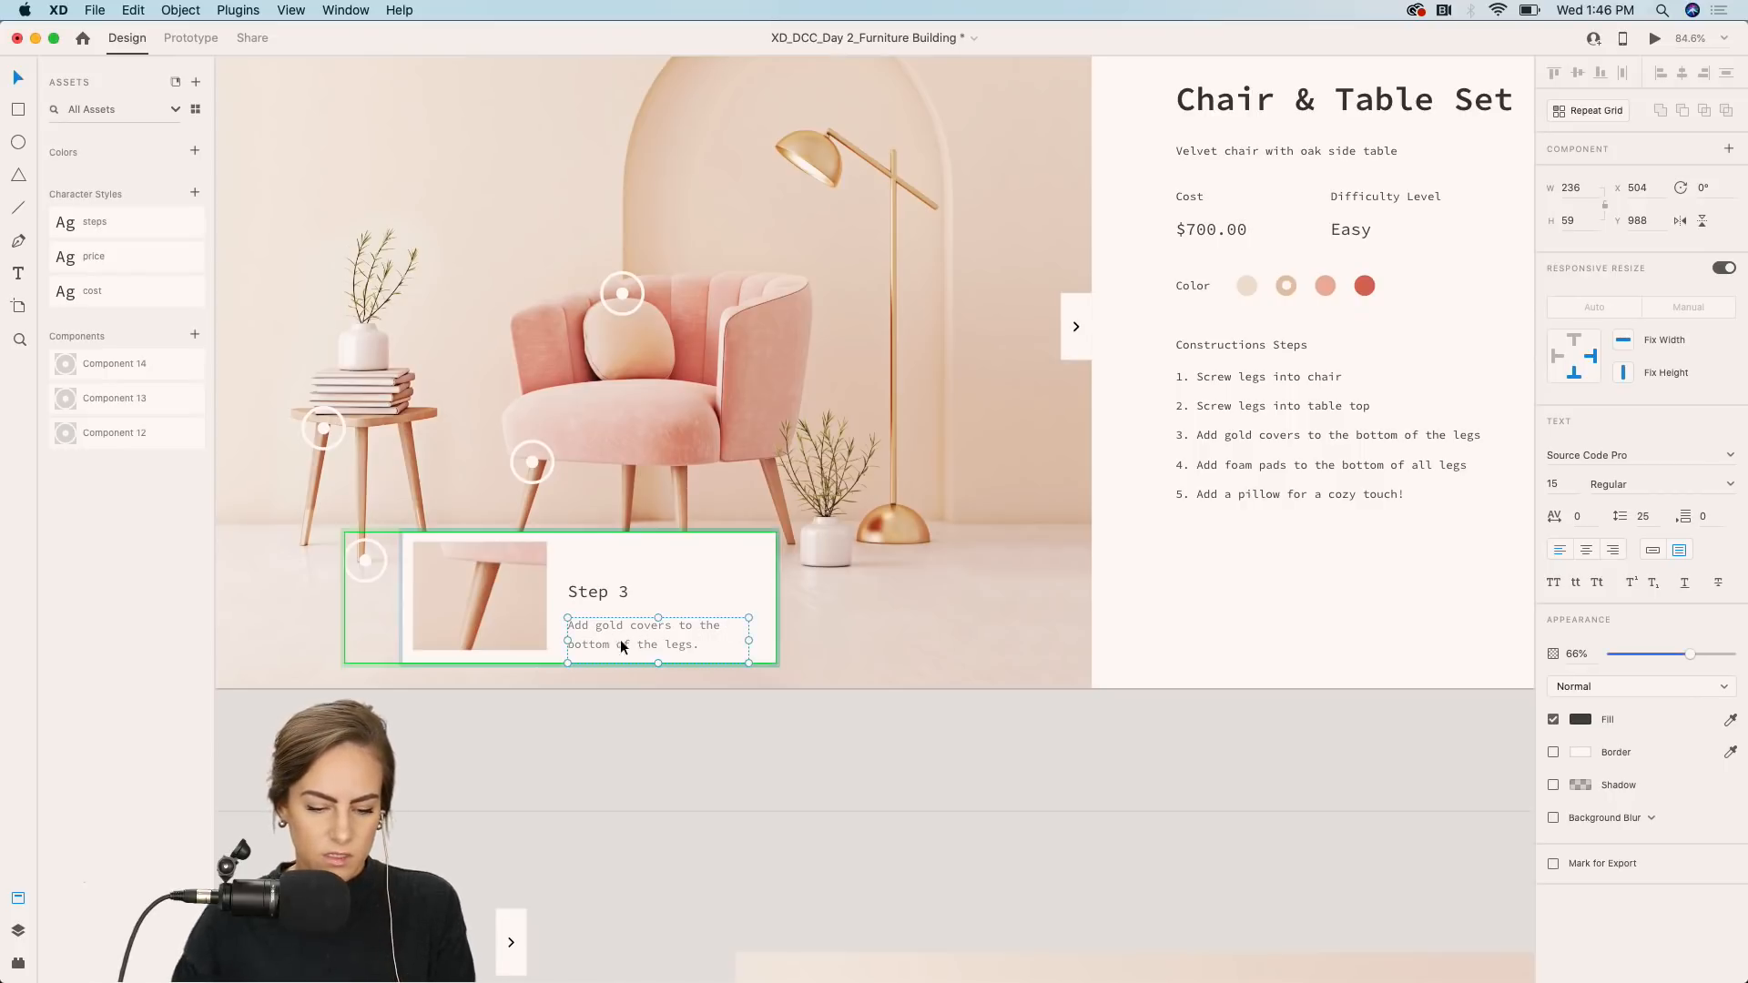
# Check the foot hotspot's default state and the side-table top hotspot's hover card.
pyautogui.click(616, 761)
pyautogui.click(554, 617)
pyautogui.click(1608, 175)
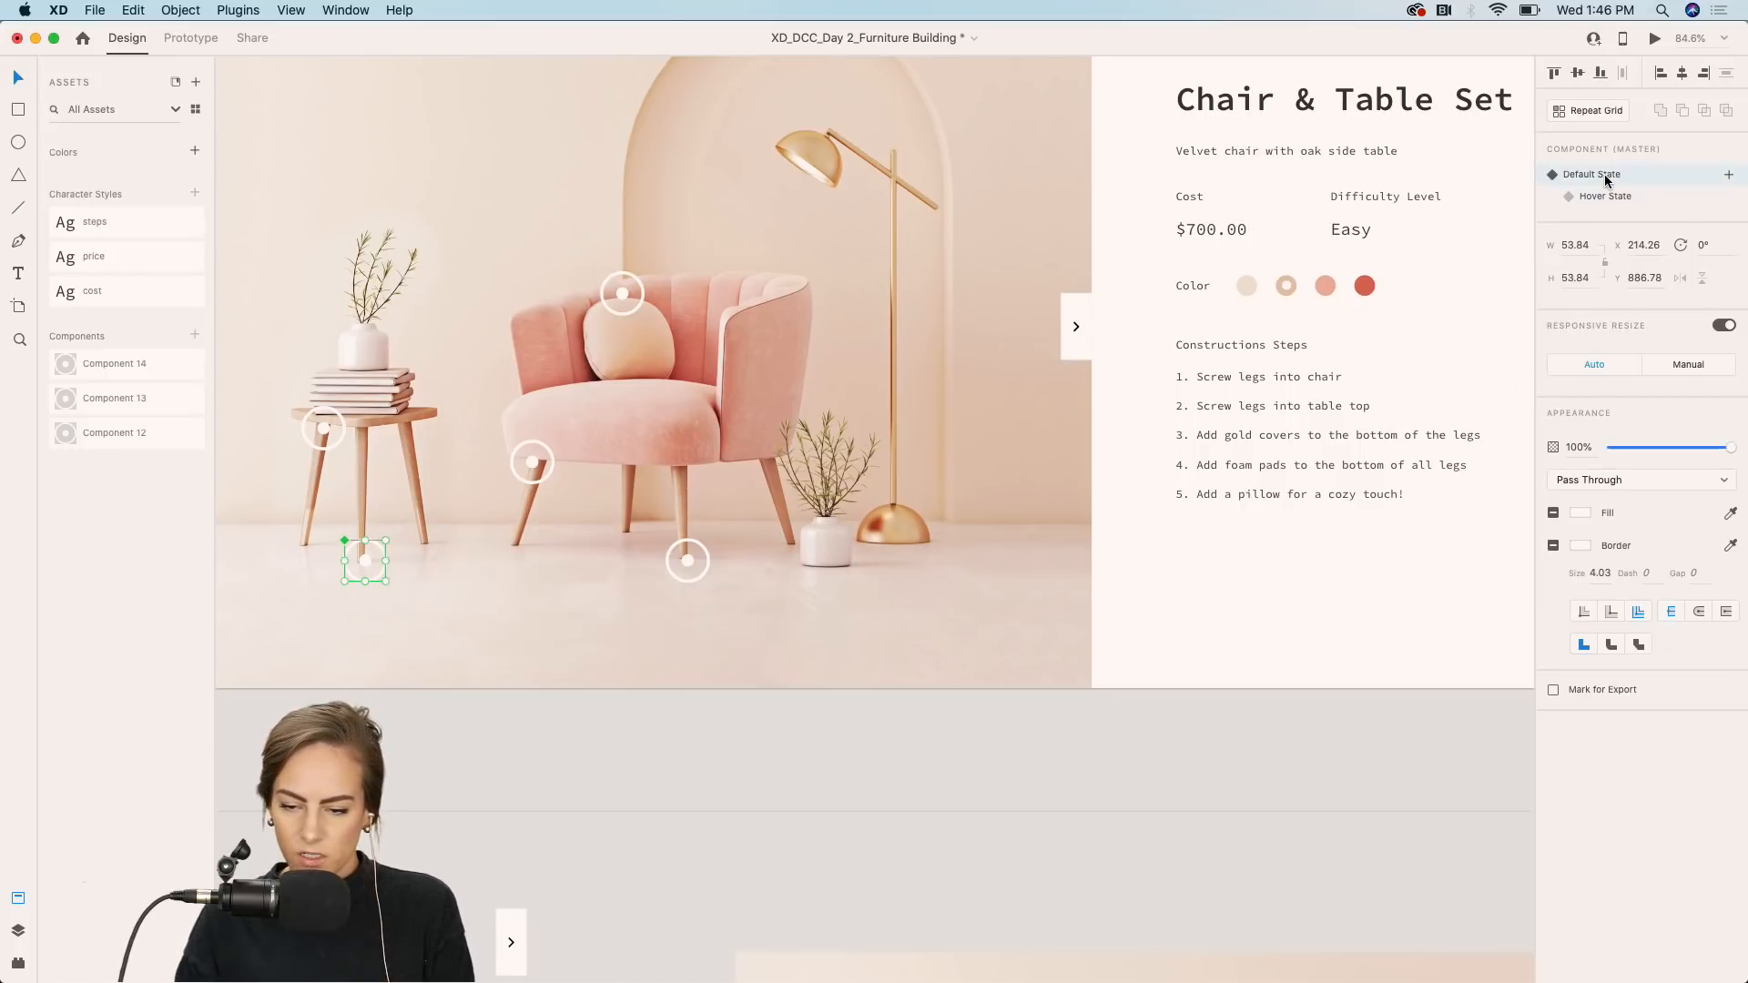
pyautogui.click(575, 766)
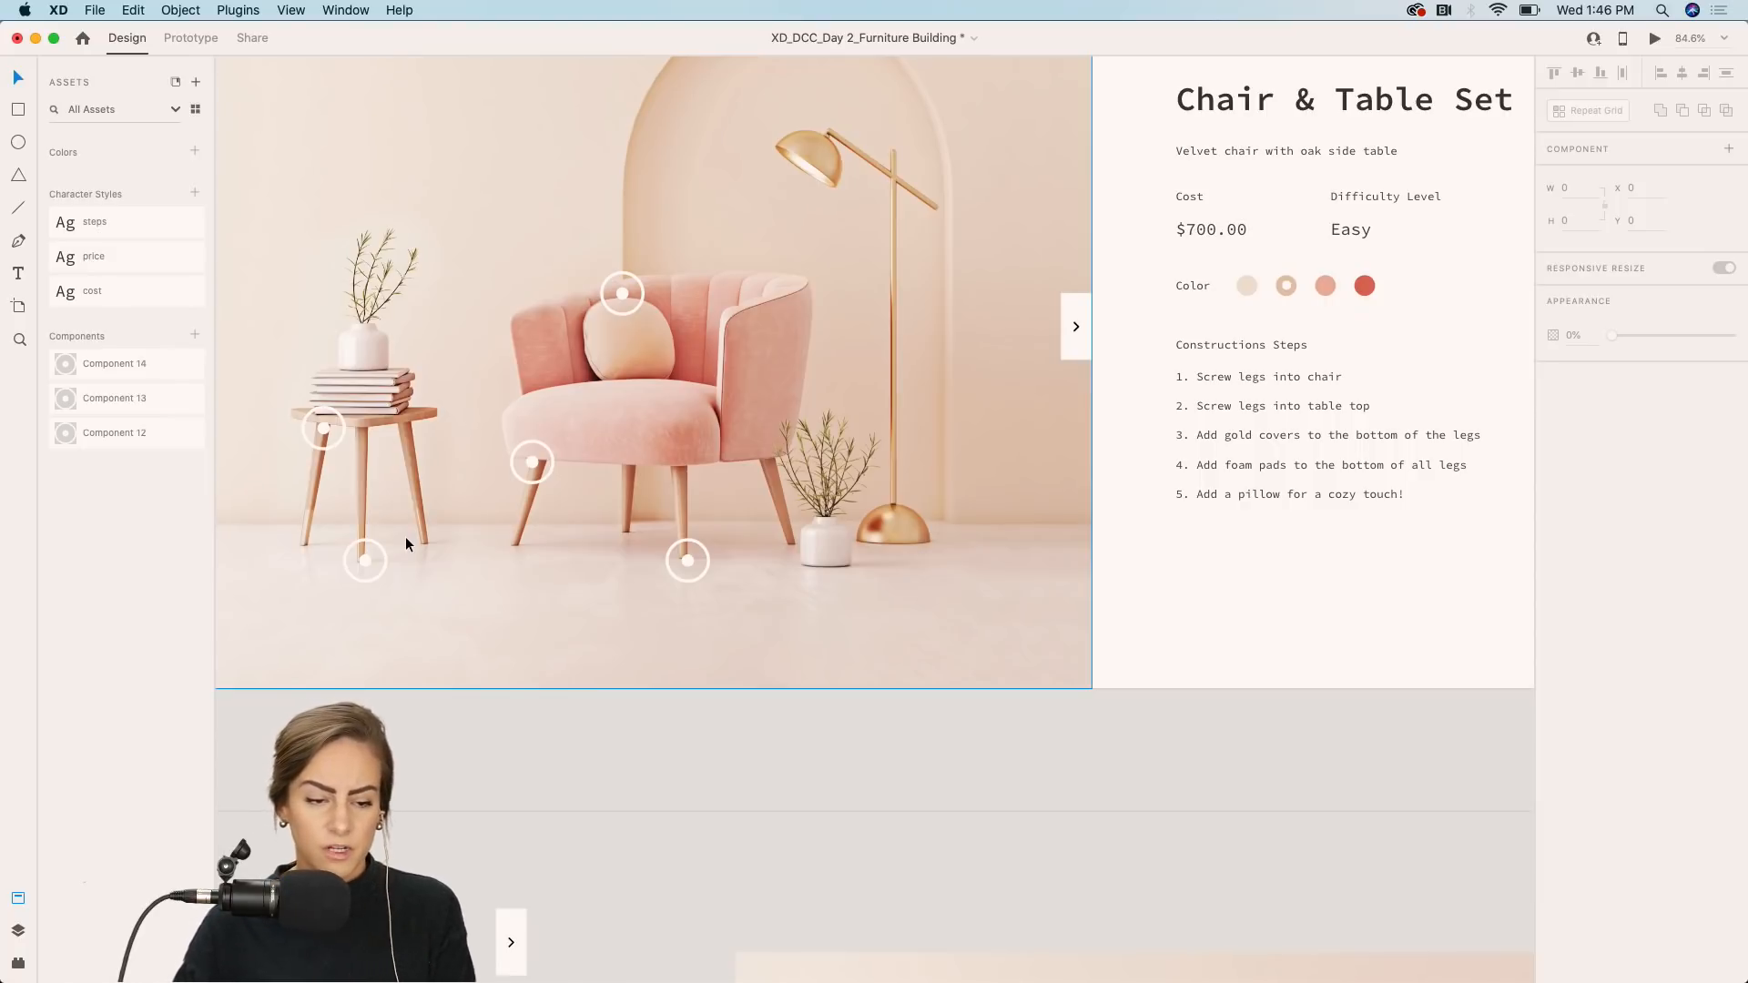
pyautogui.click(329, 436)
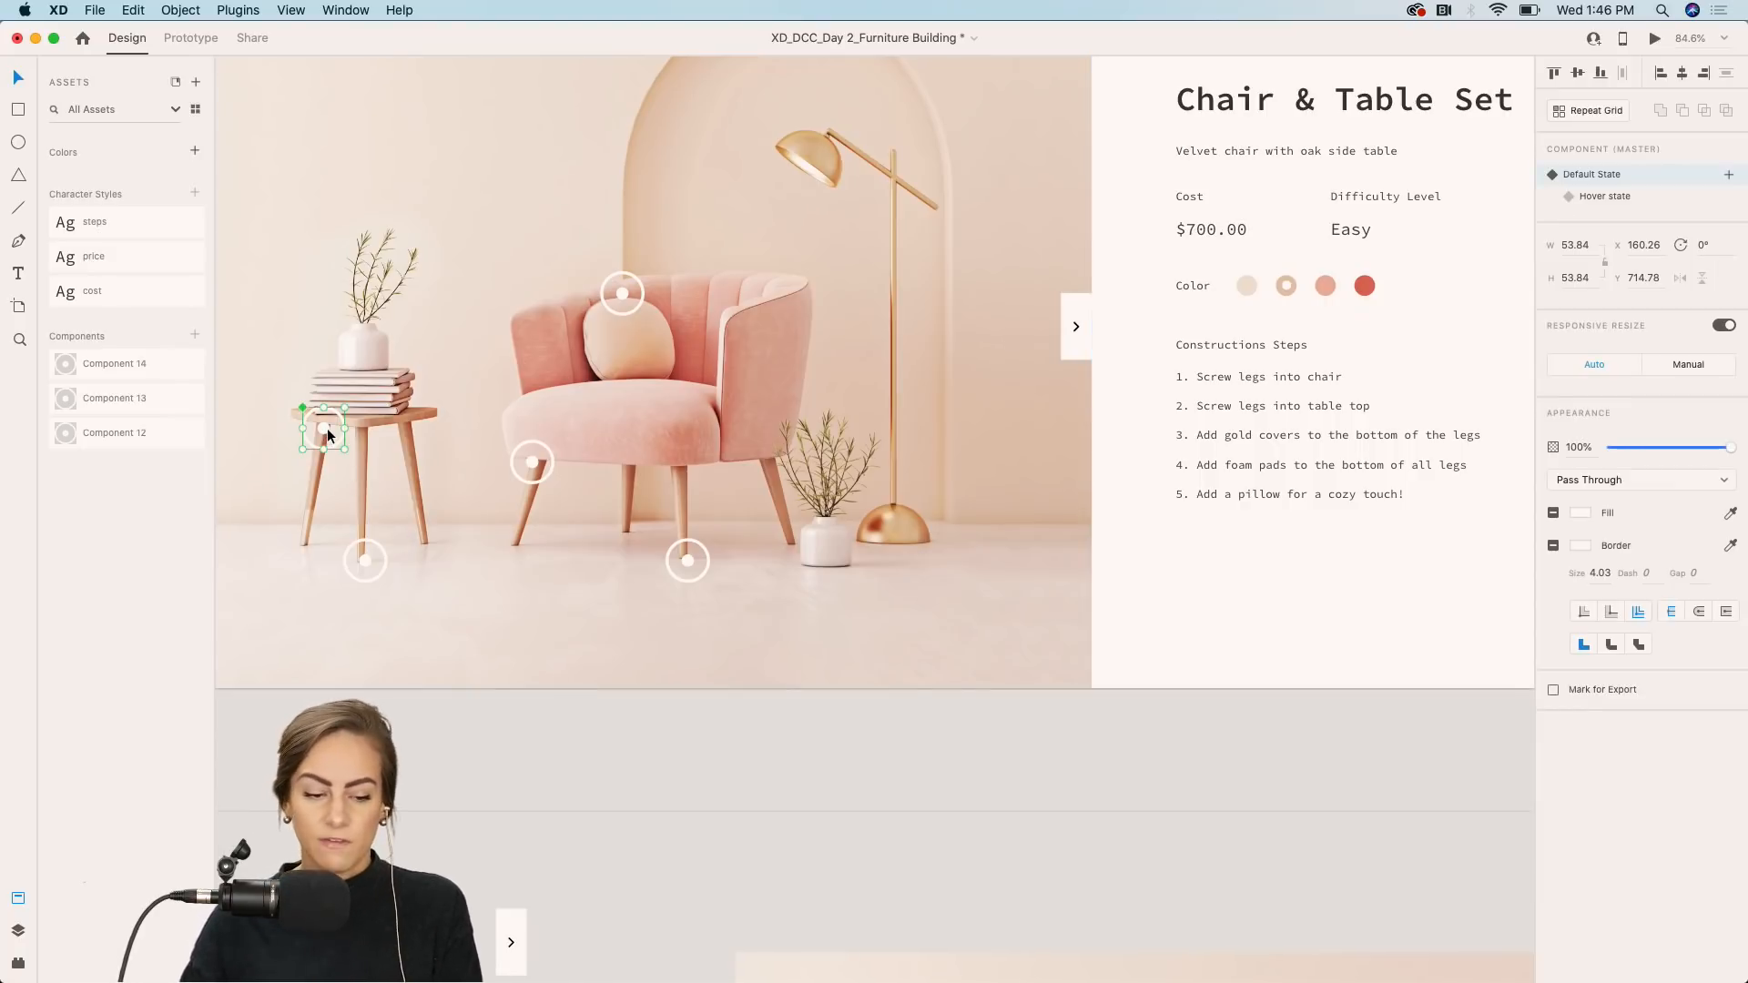
pyautogui.click(1602, 195)
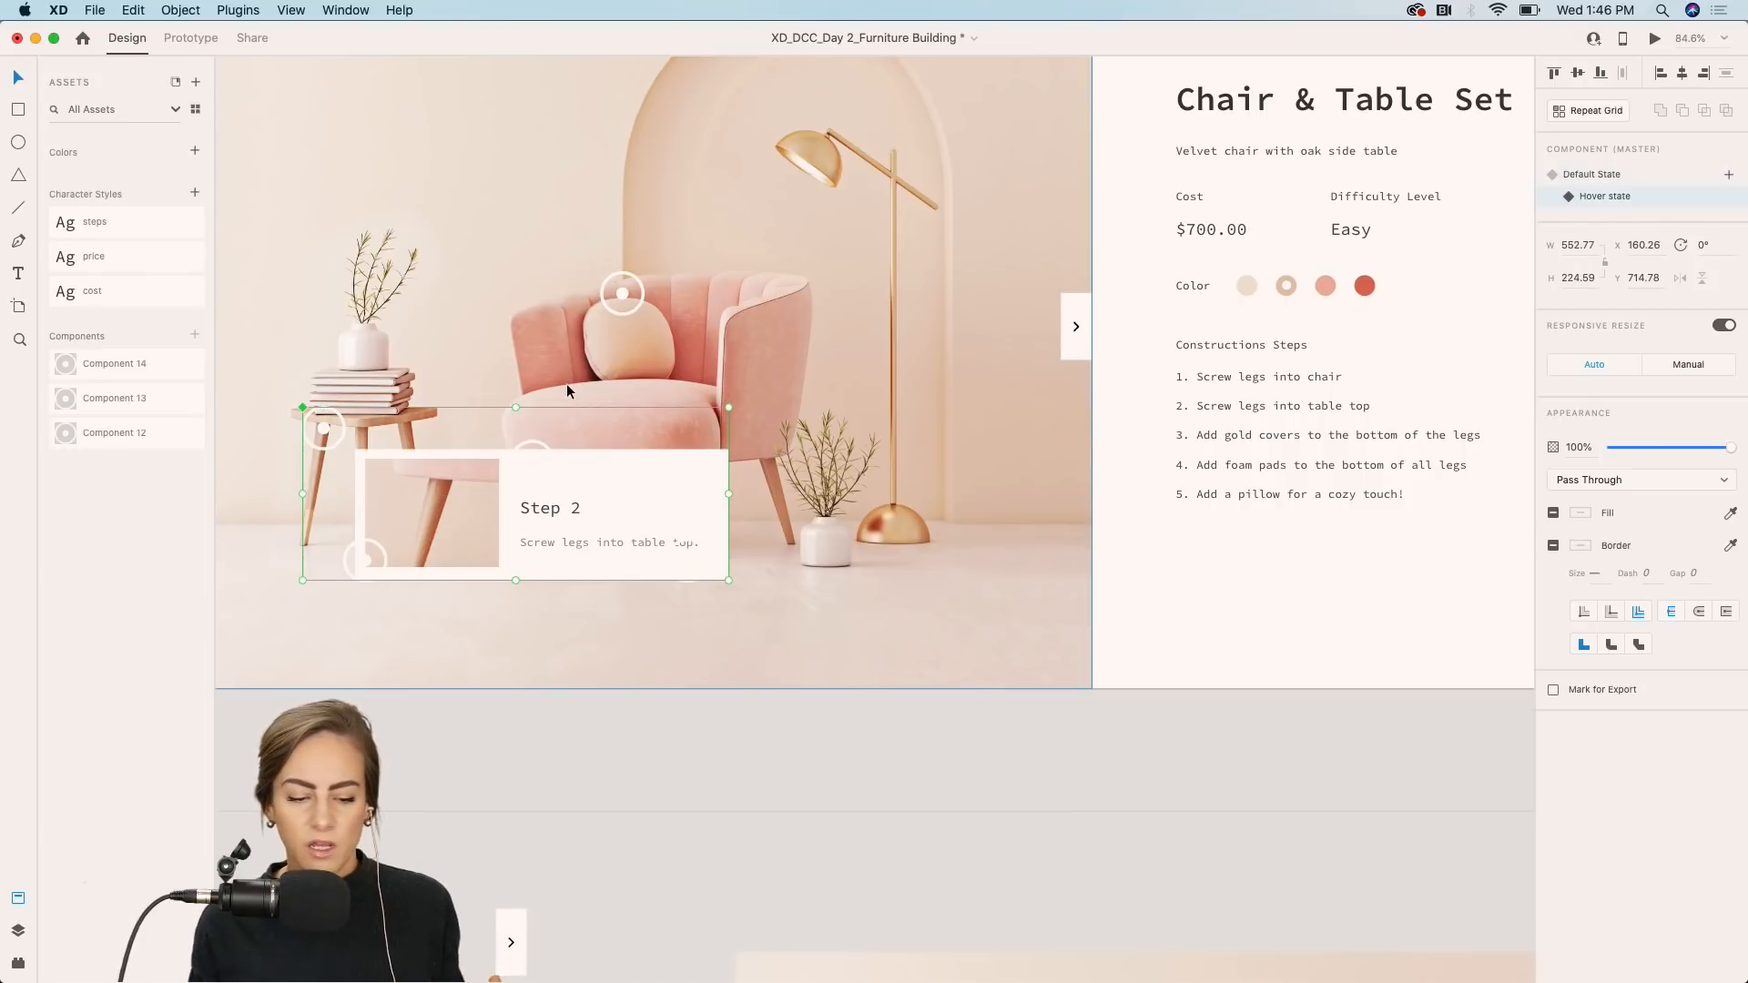
# Inspect the side-table hotspot's hover interaction and its easing options in Prototype mode.
pyautogui.click(178, 40)
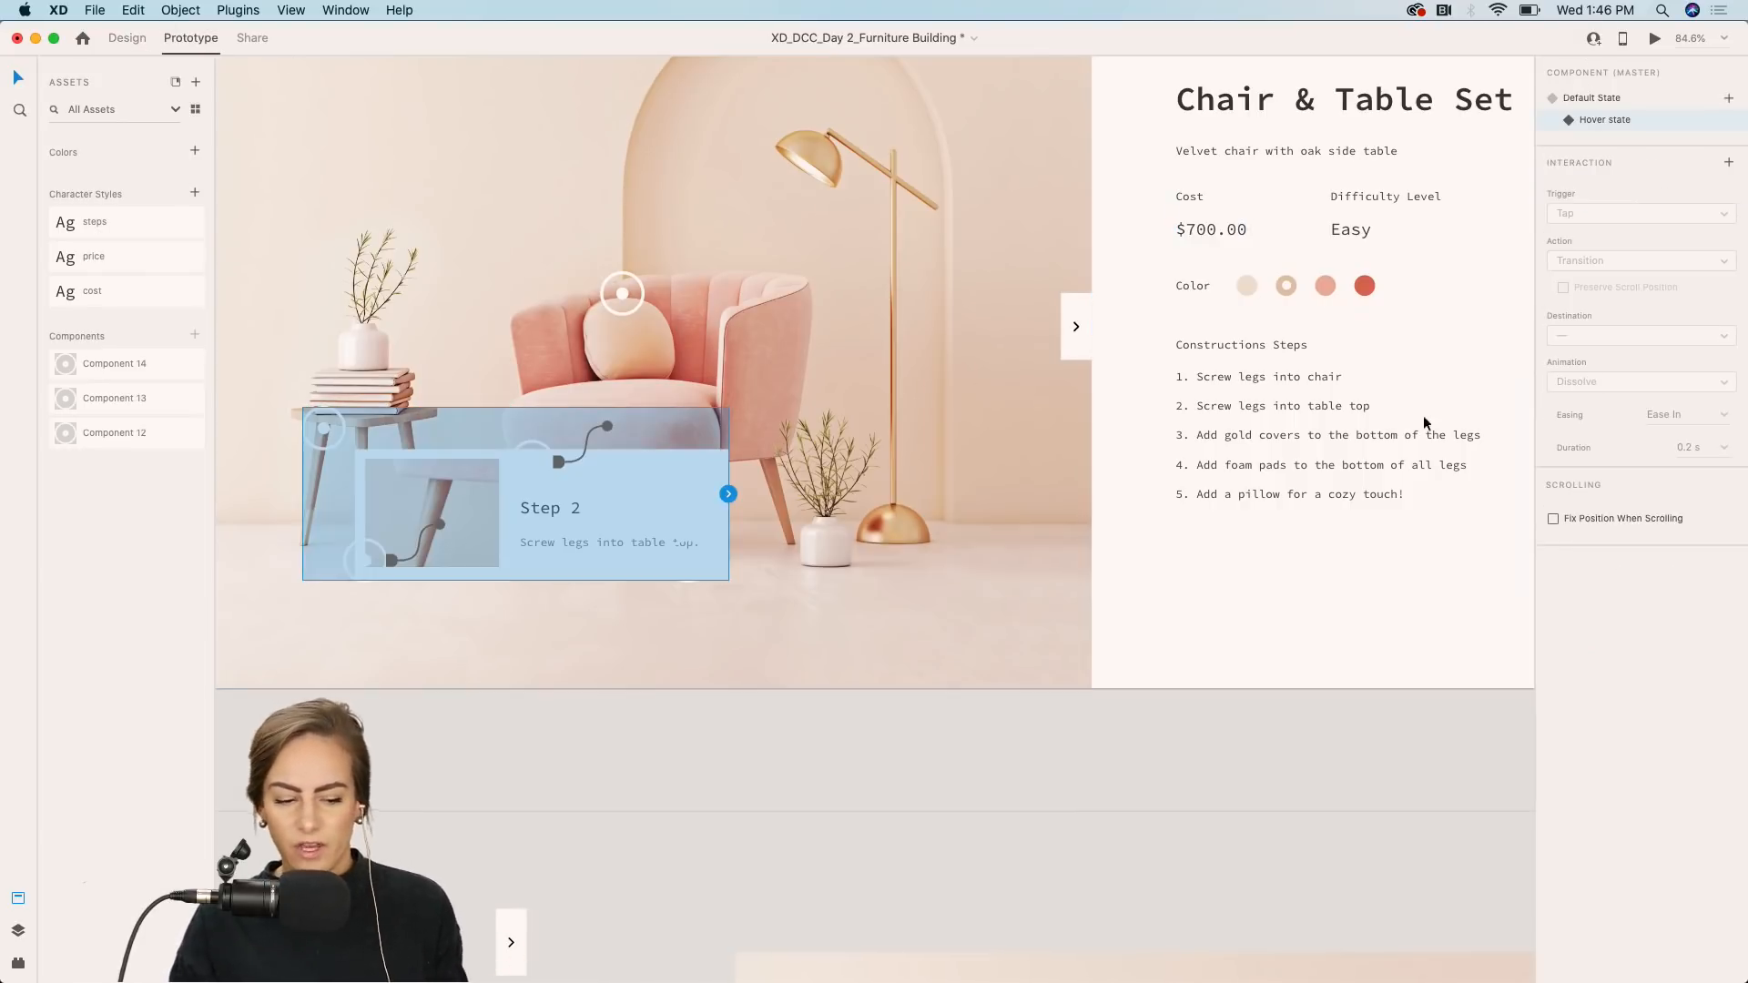
pyautogui.click(512, 757)
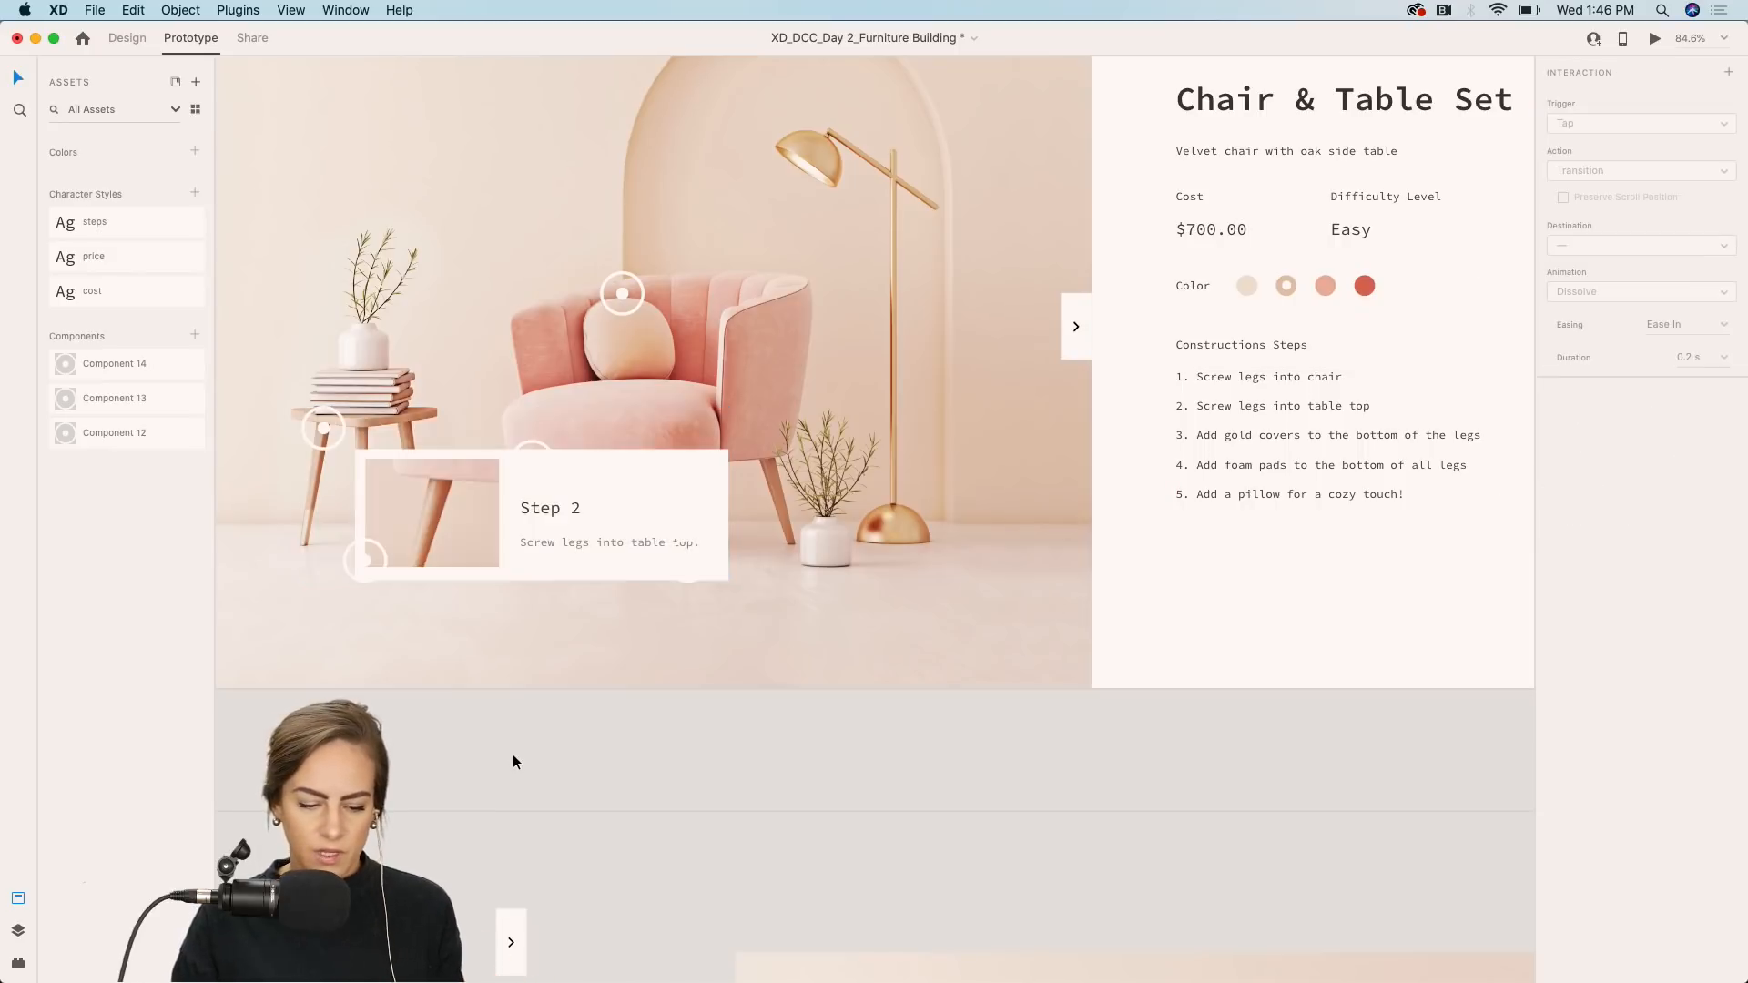
pyautogui.click(323, 428)
pyautogui.click(1625, 98)
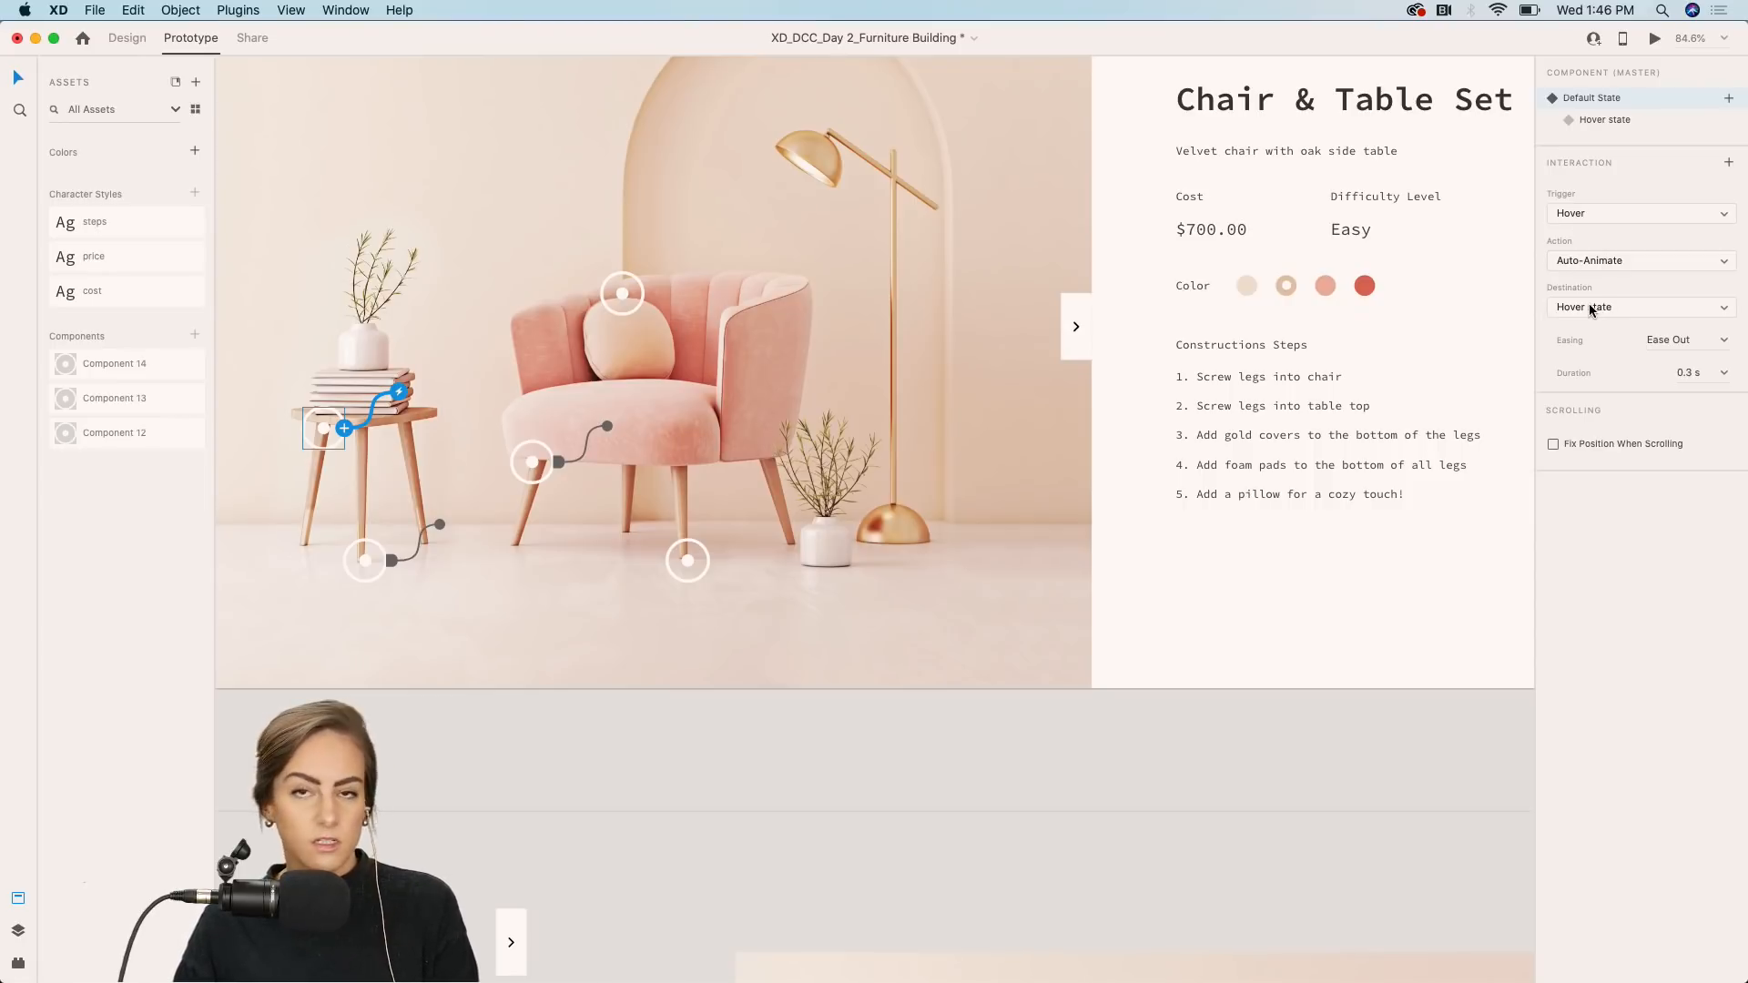
pyautogui.click(1723, 340)
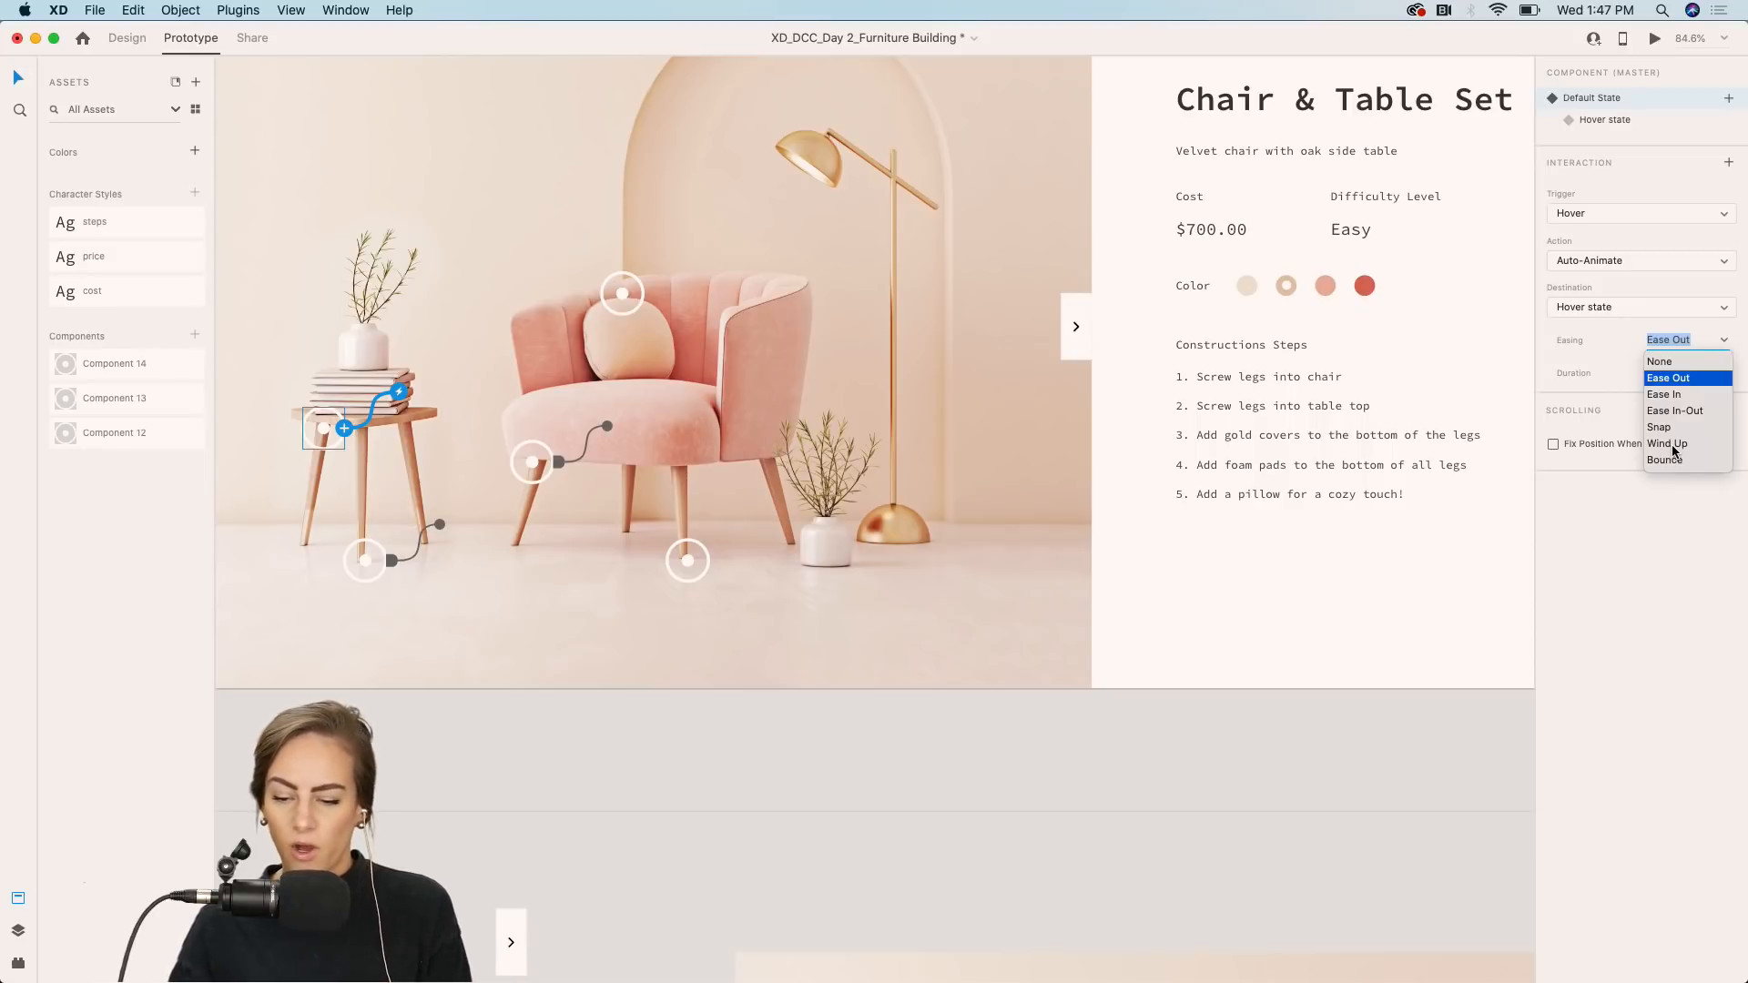
pyautogui.press('Escape')
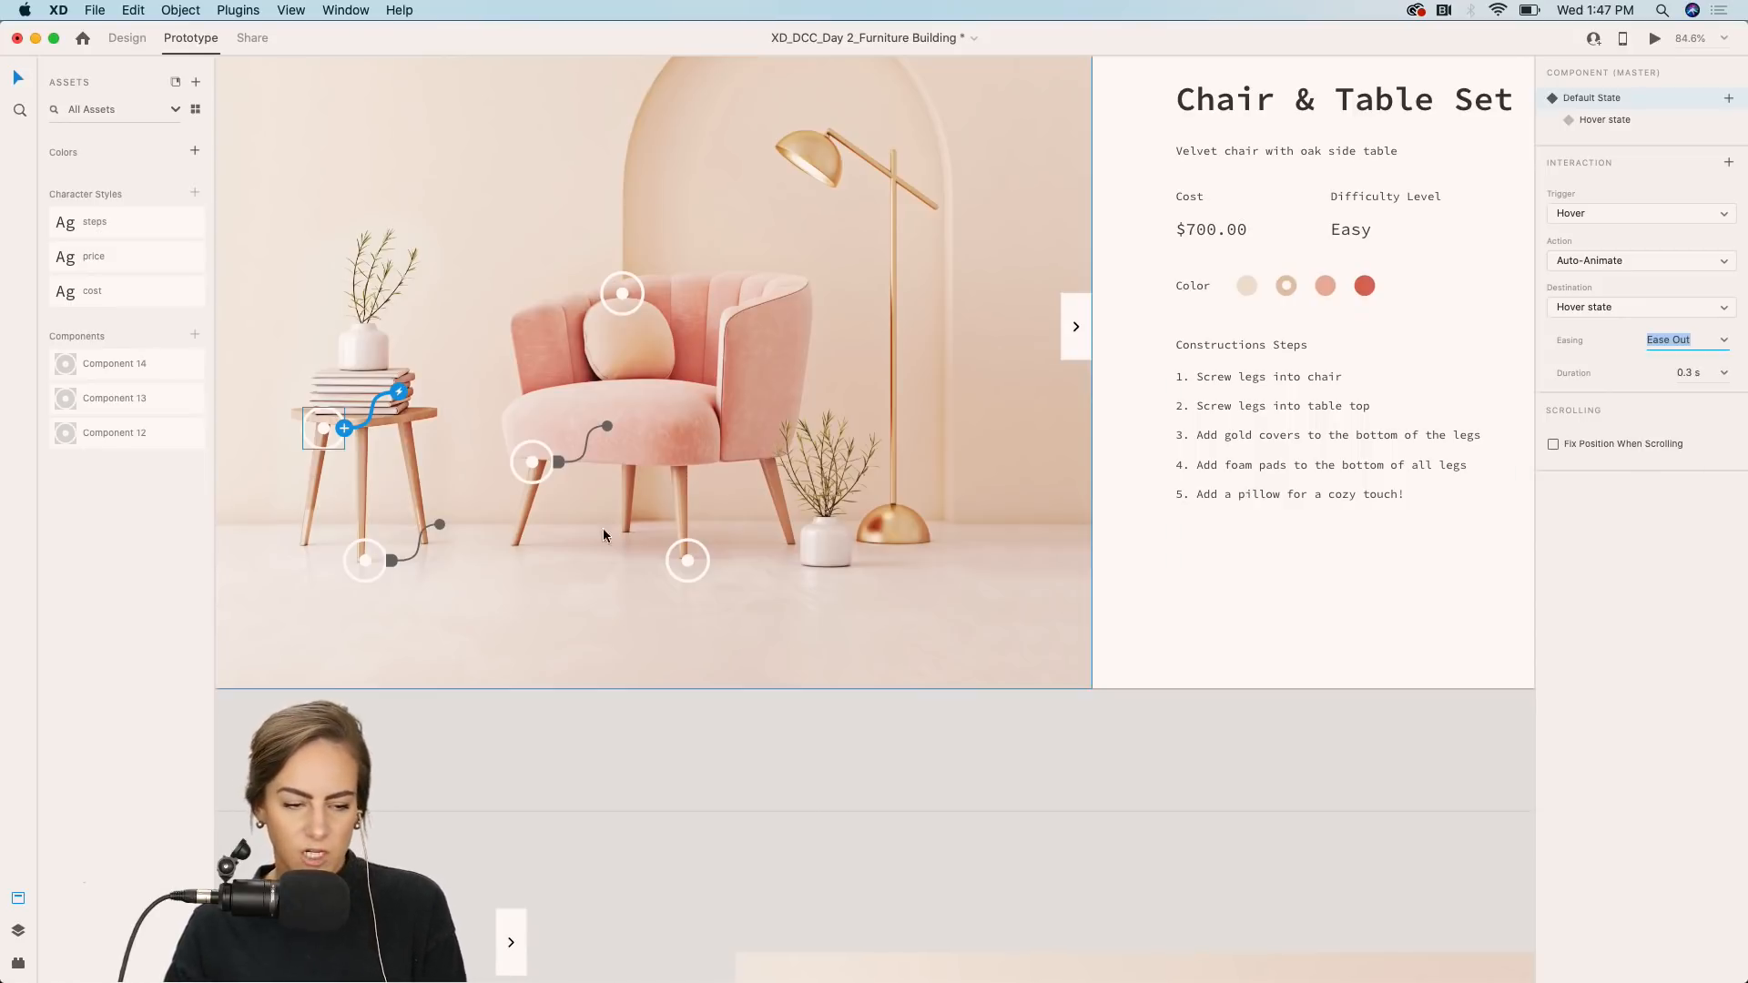
# Make the hotspot at the chair's front right leg a component and add a Hover State to it.
pyautogui.click(127, 38)
pyautogui.scroll(-3, 774, 264)
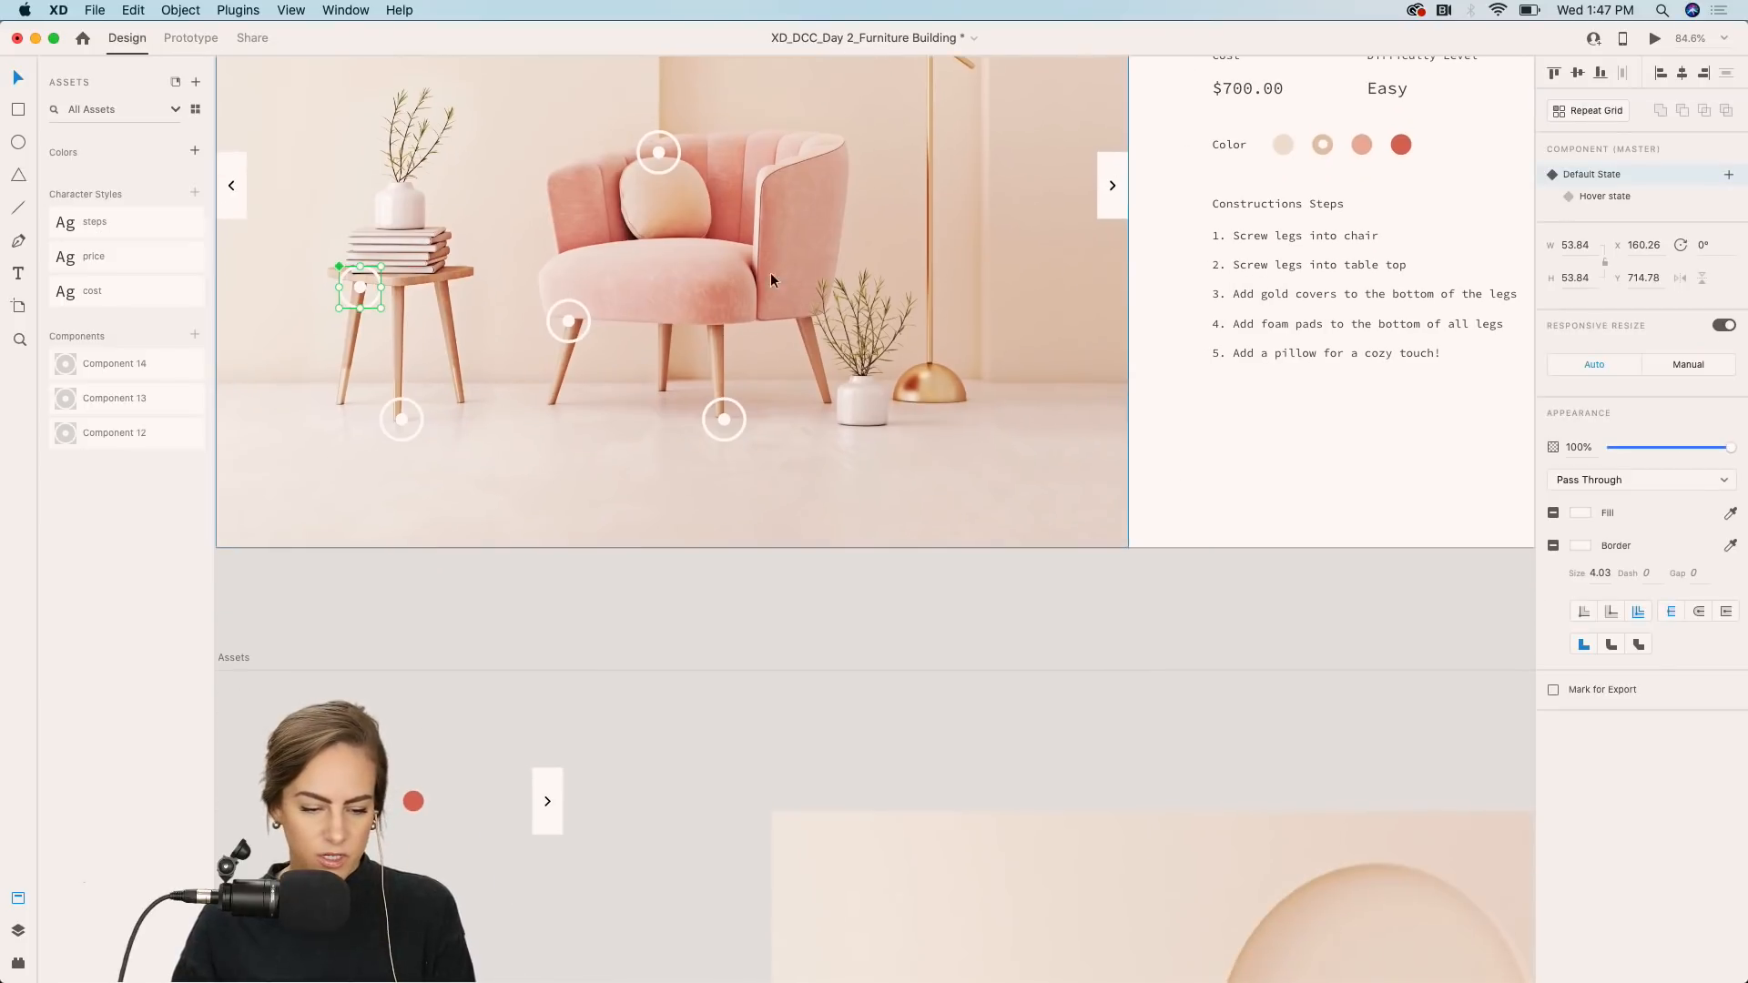
pyautogui.click(554, 594)
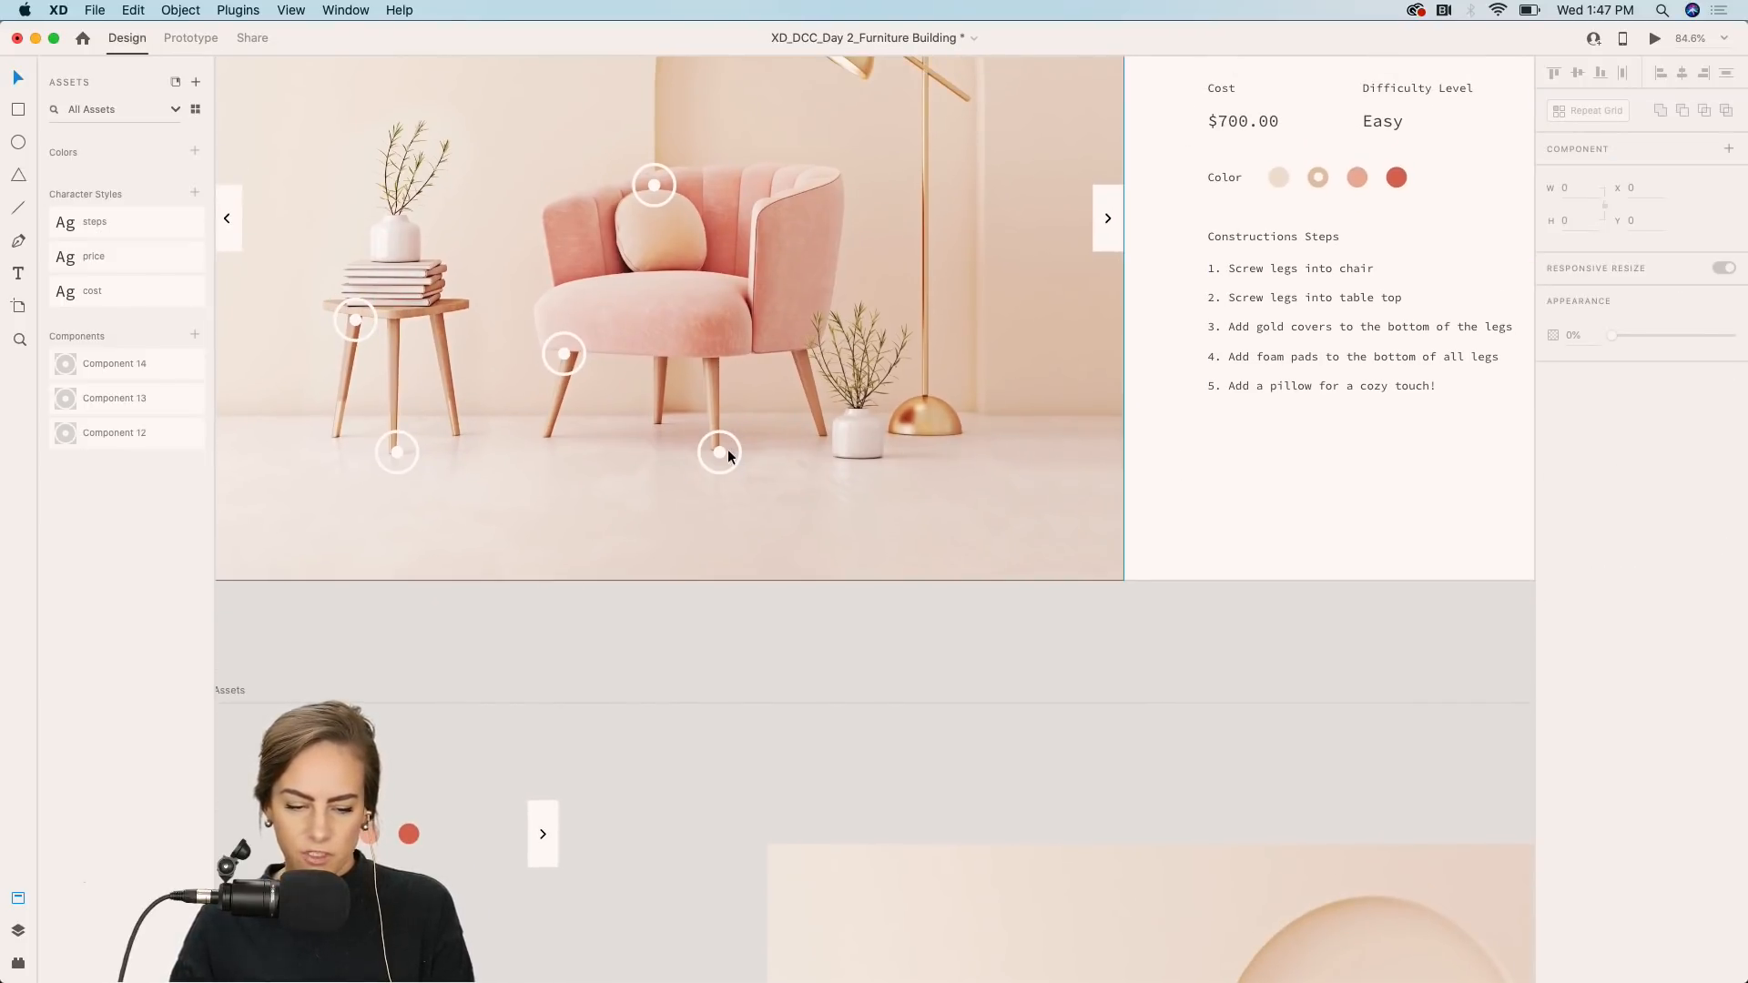
pyautogui.scroll(-5, 729, 450)
pyautogui.click(637, 703)
pyautogui.scroll(4, 637, 697)
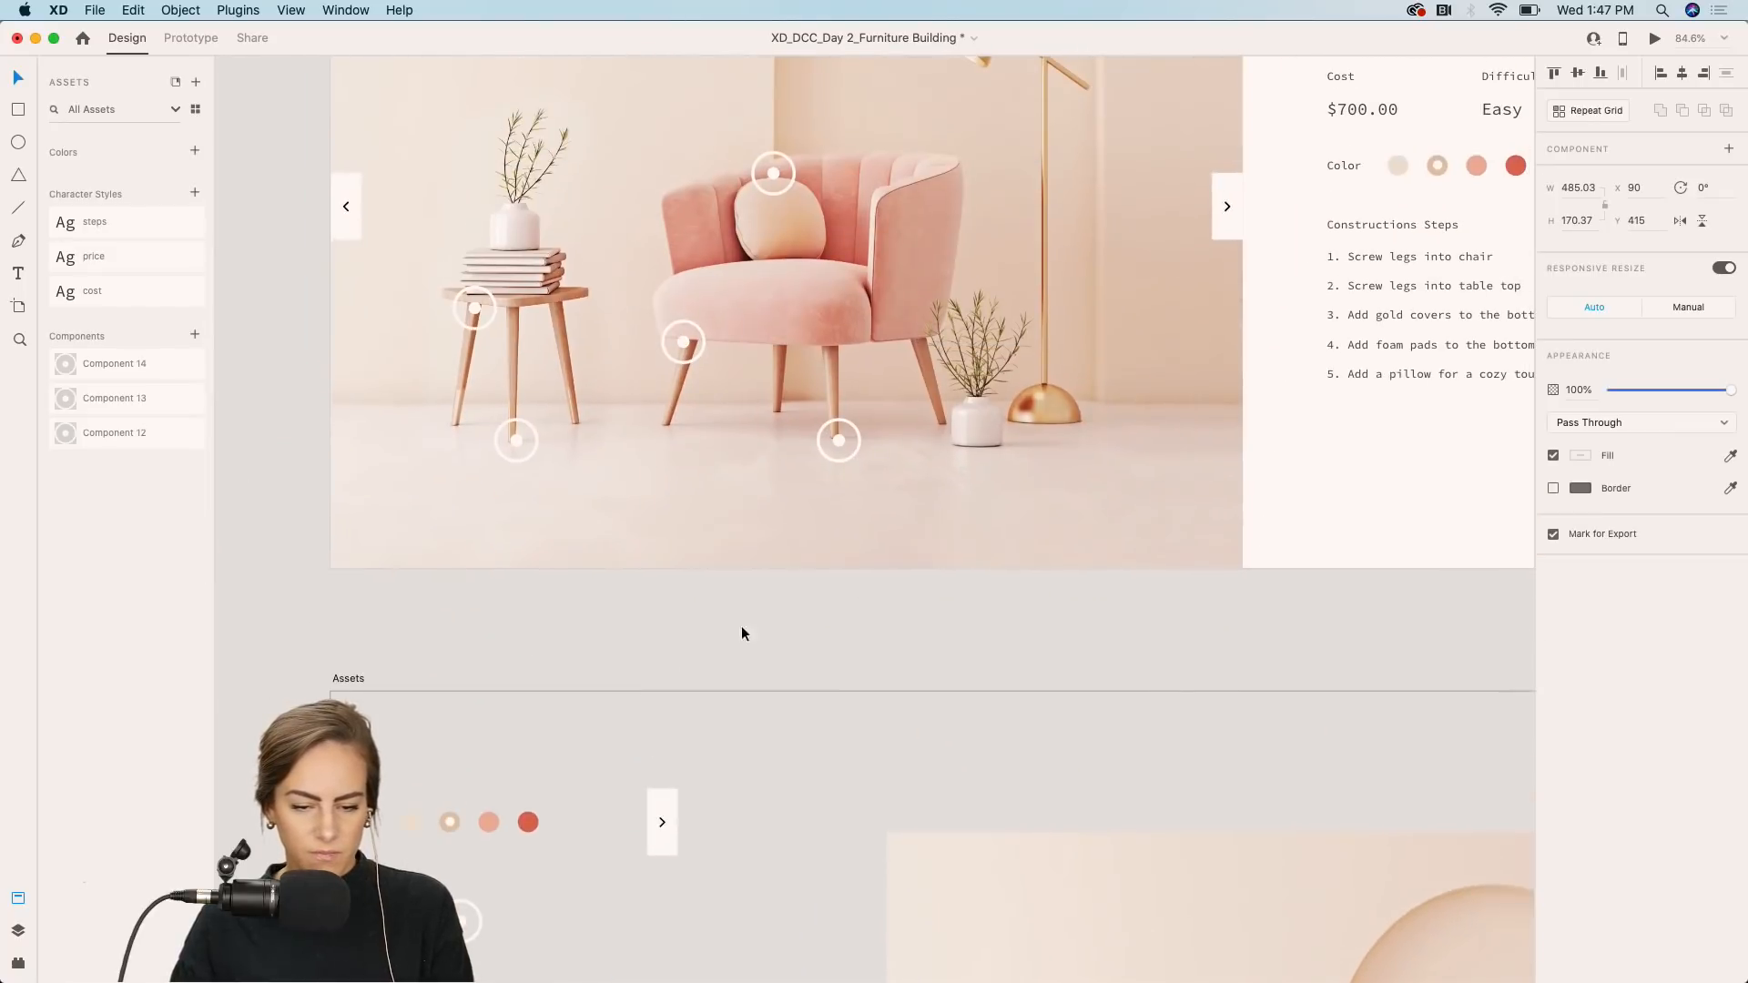
pyautogui.doubleClick(839, 439)
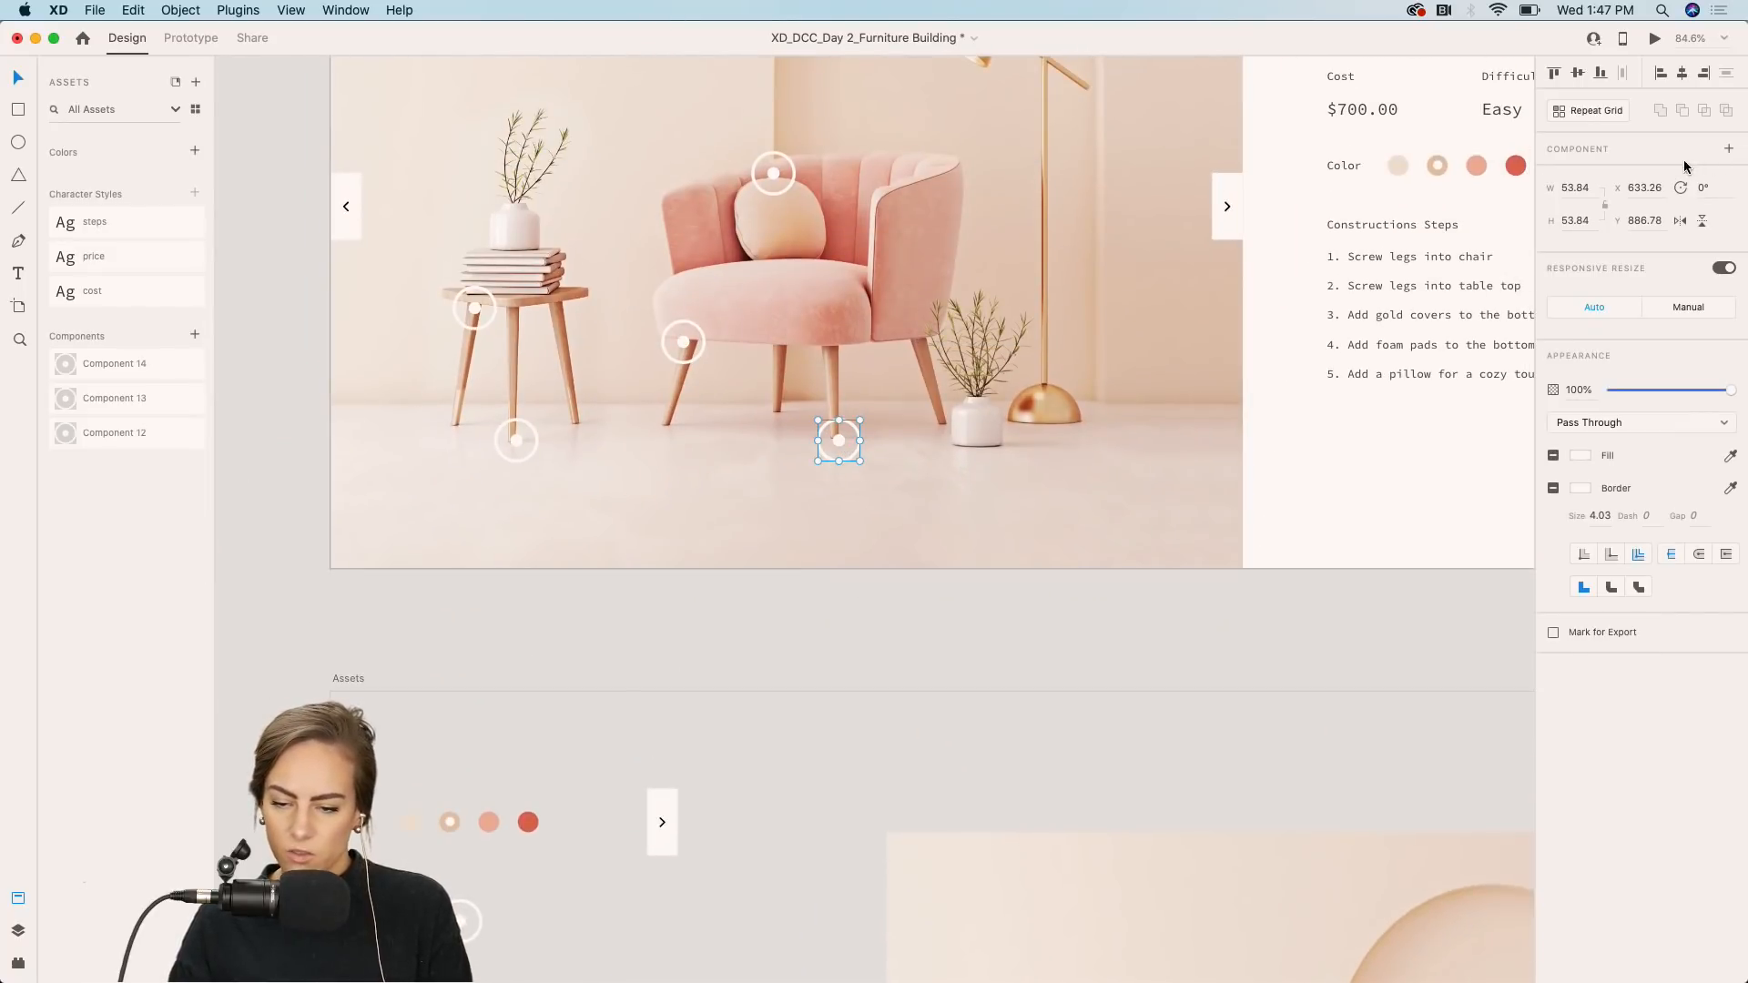
pyautogui.click(1728, 150)
pyautogui.click(1728, 174)
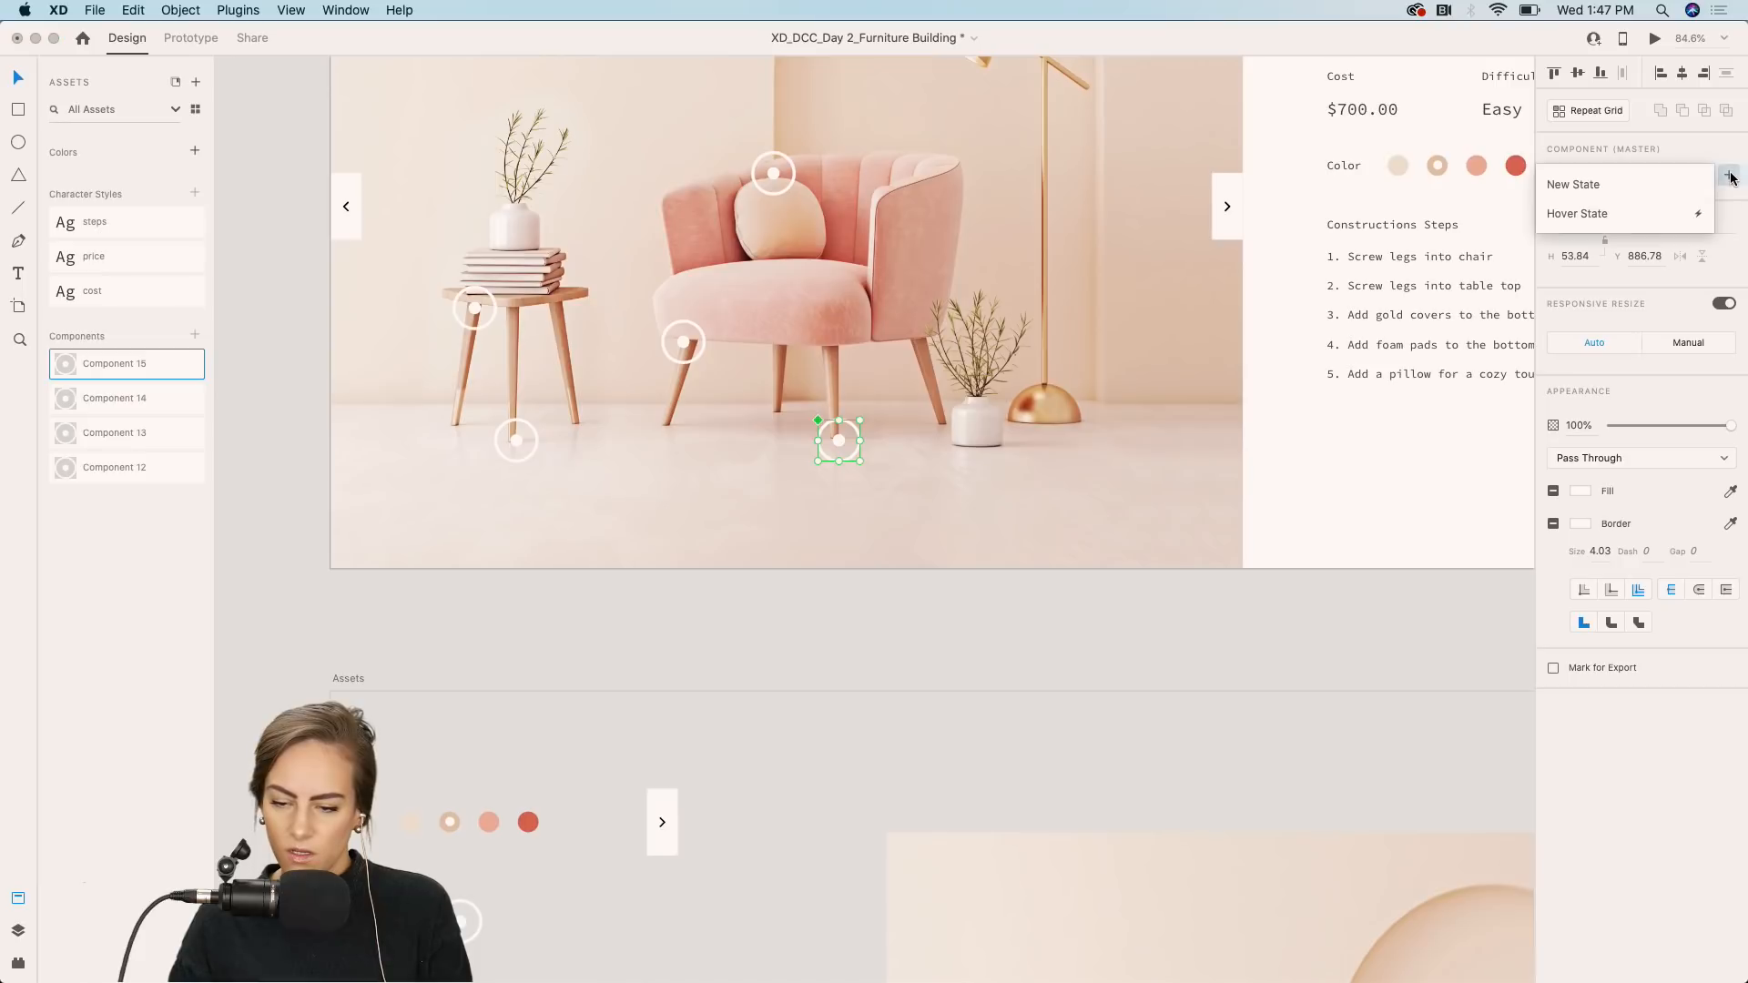
pyautogui.click(1633, 217)
pyautogui.press('Return')
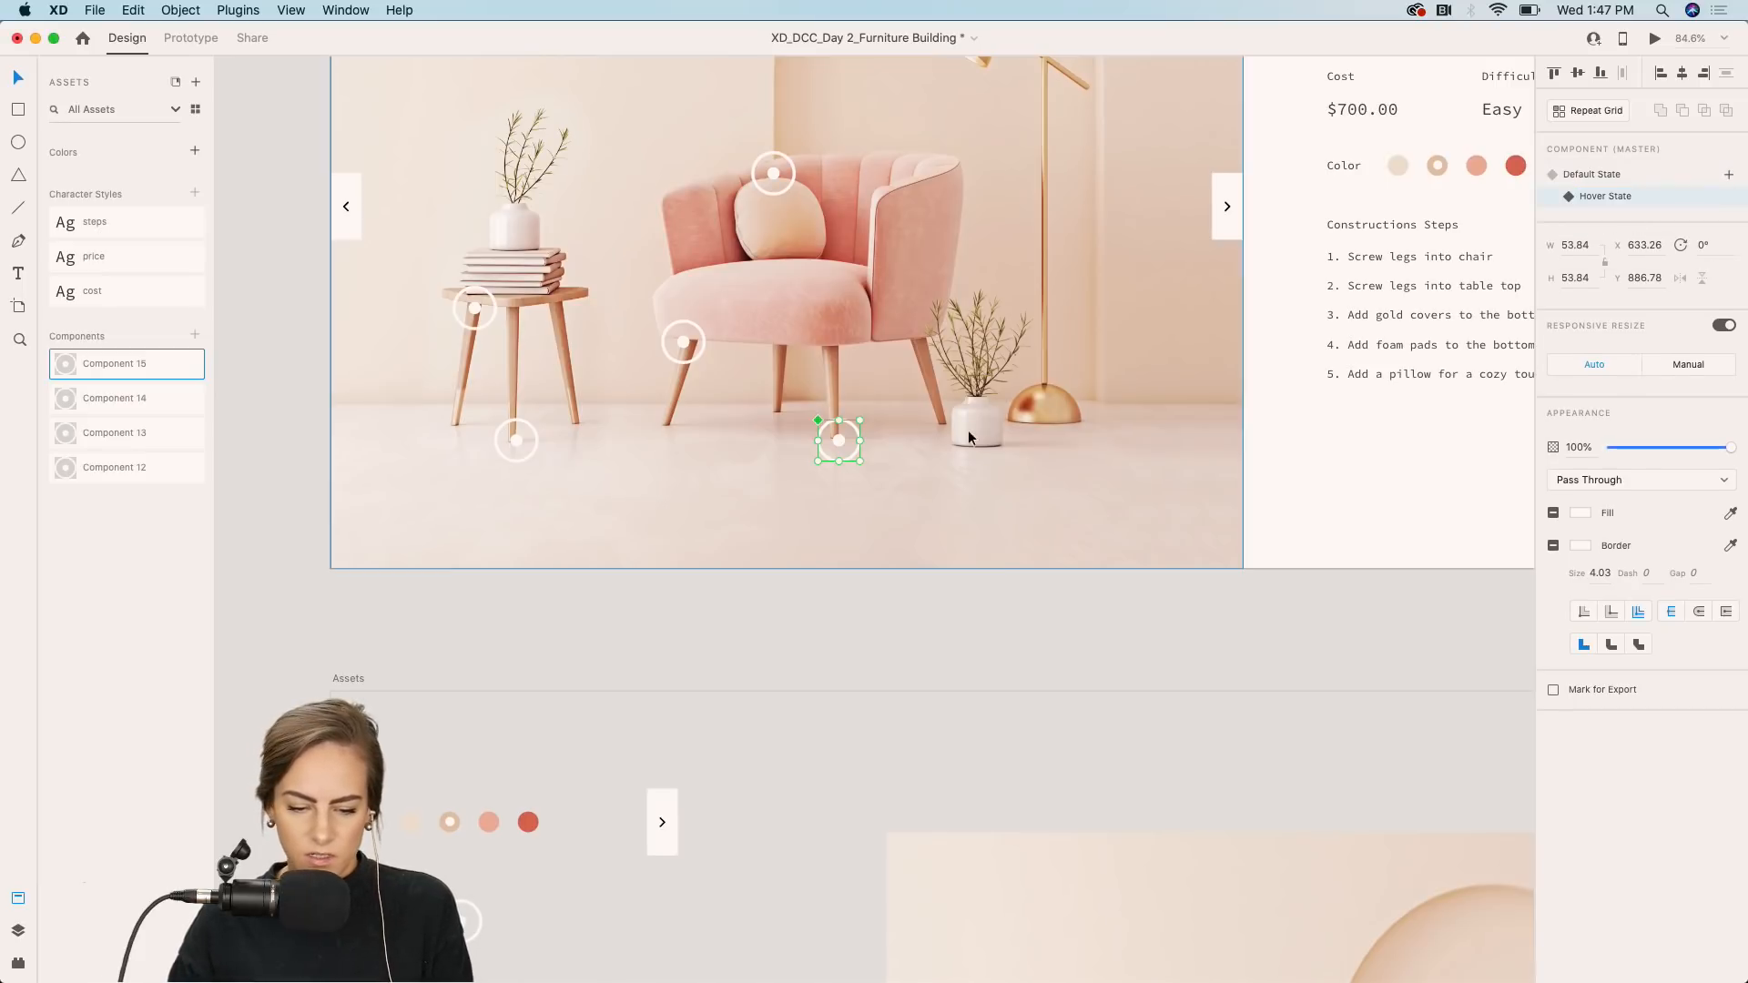
# Paste the step card into the leg hotspot's hover state and position it to the right of the hotspot.
pyautogui.doubleClick(839, 440)
pyautogui.press('super+v')
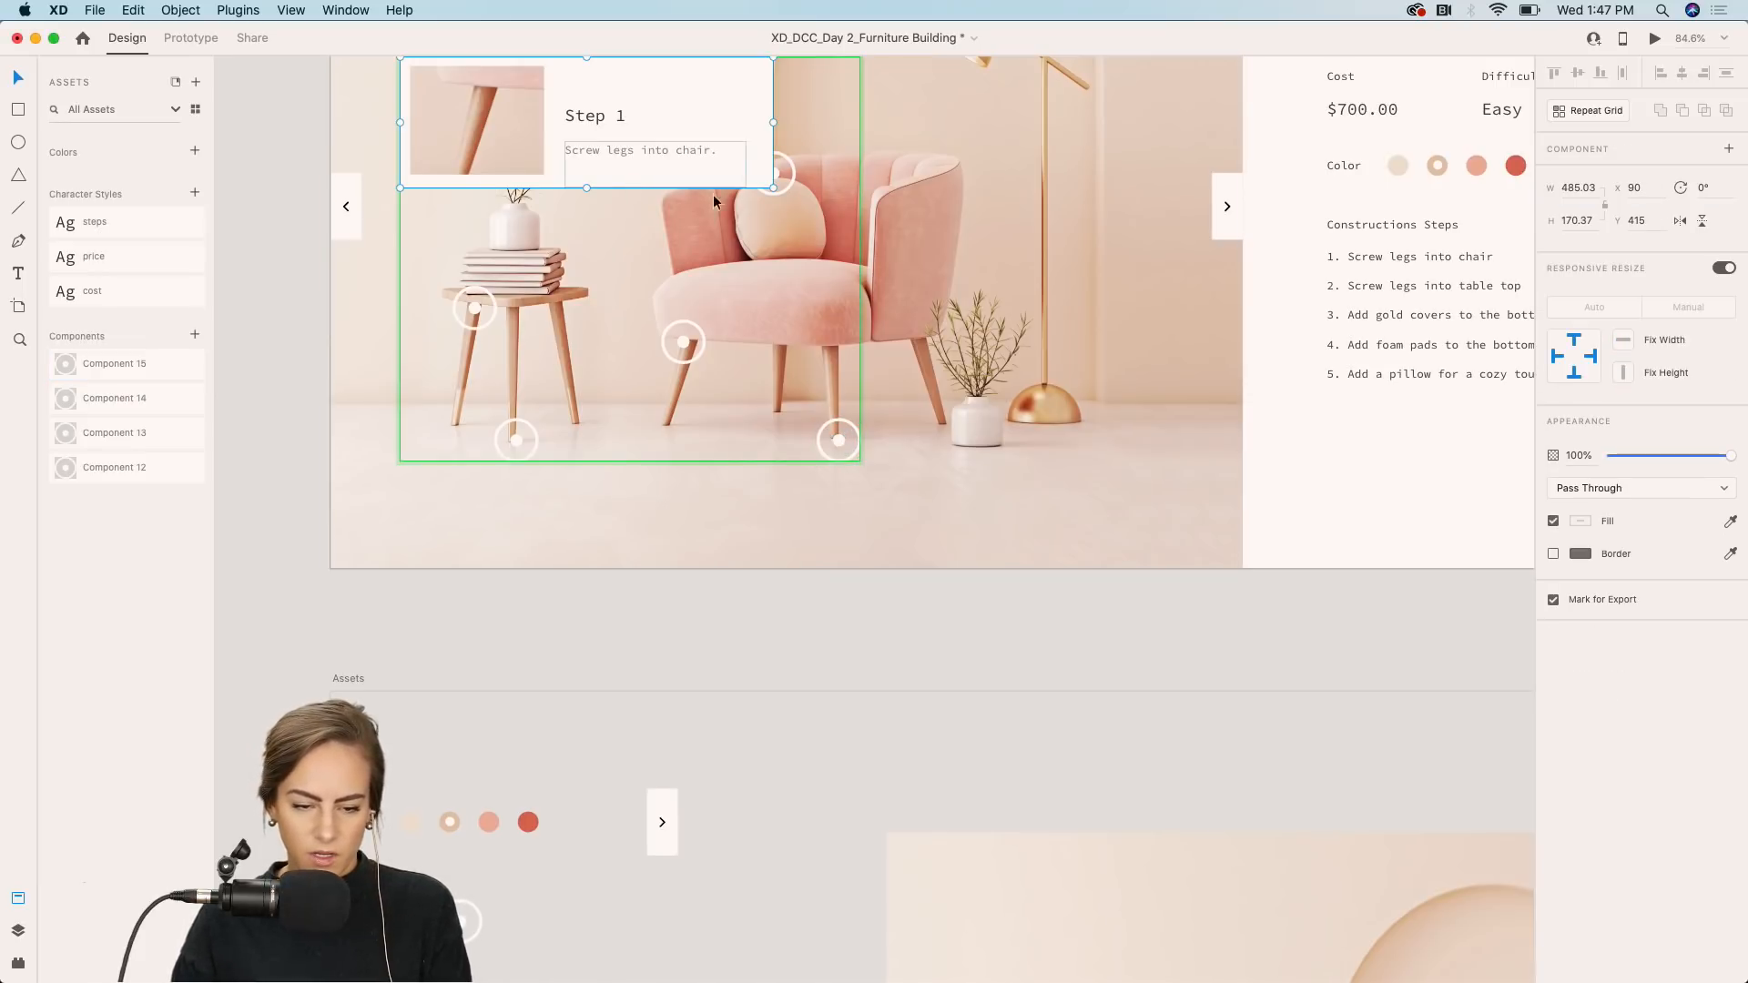
pyautogui.moveTo(628, 162); pyautogui.dragTo(1116, 422)
pyautogui.hscroll(2, 1117, 423)
pyautogui.scroll(1, 1117, 422)
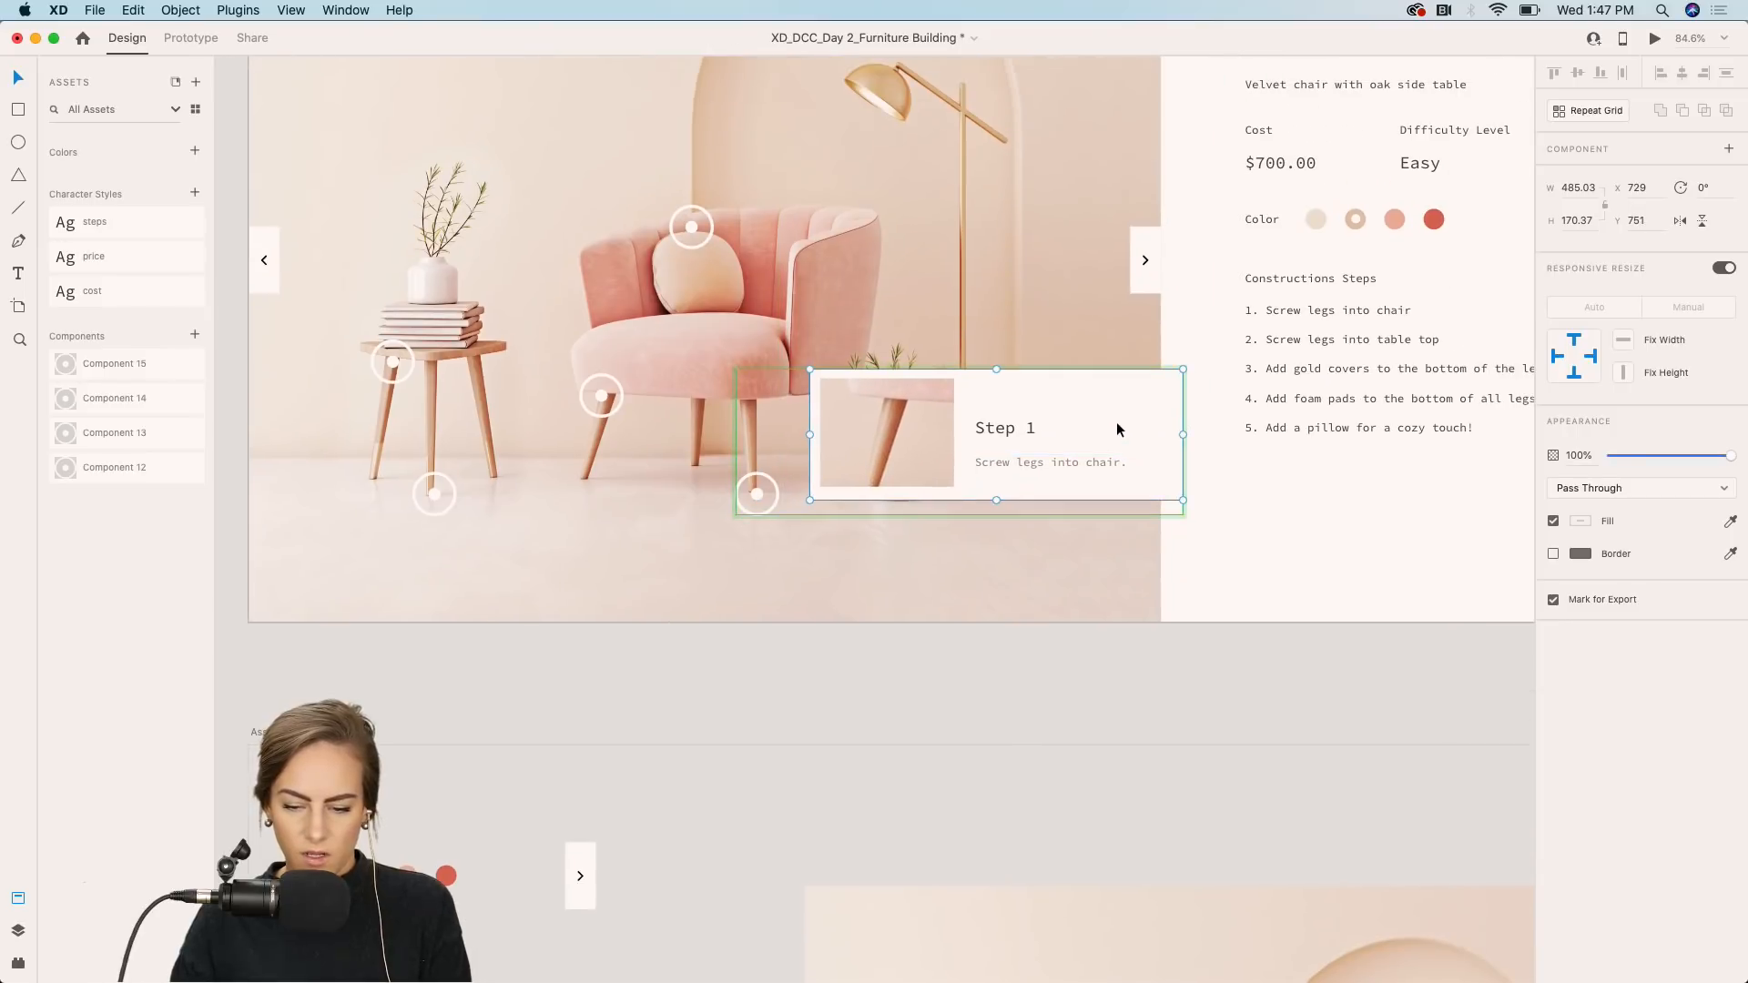
# Change the pasted card's title to Step 4.
pyautogui.doubleClick(1009, 428)
pyautogui.doubleClick(1020, 428)
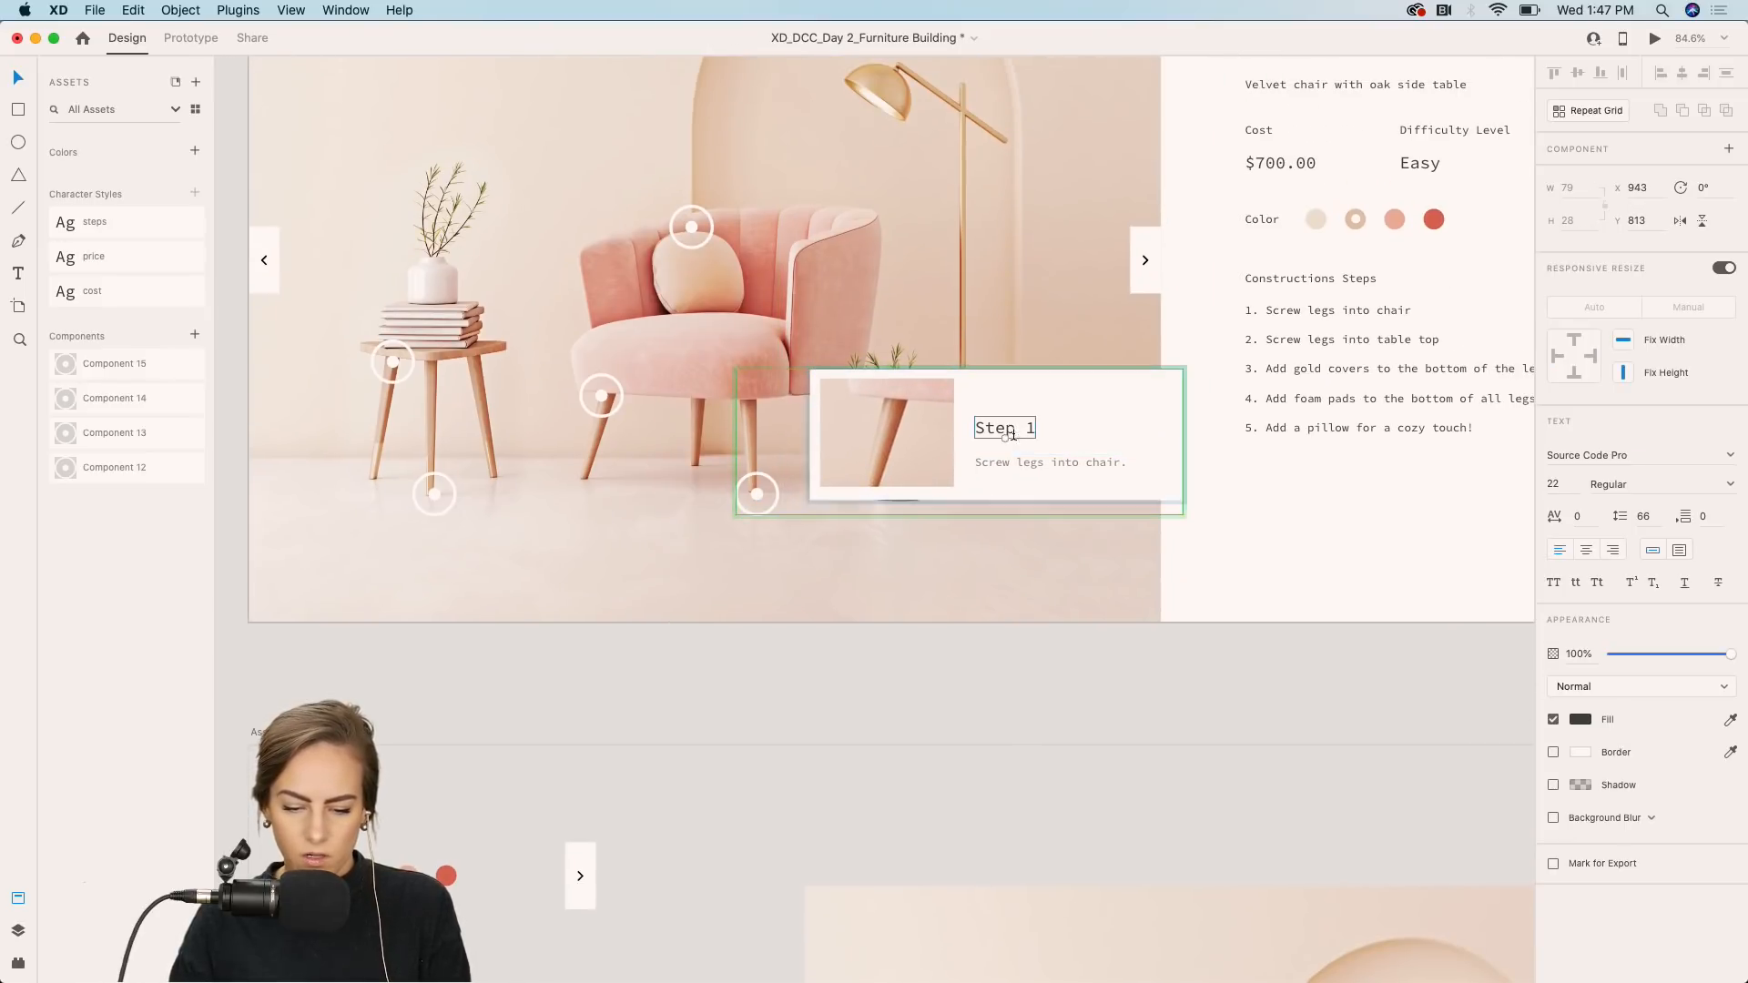
pyautogui.write('4')
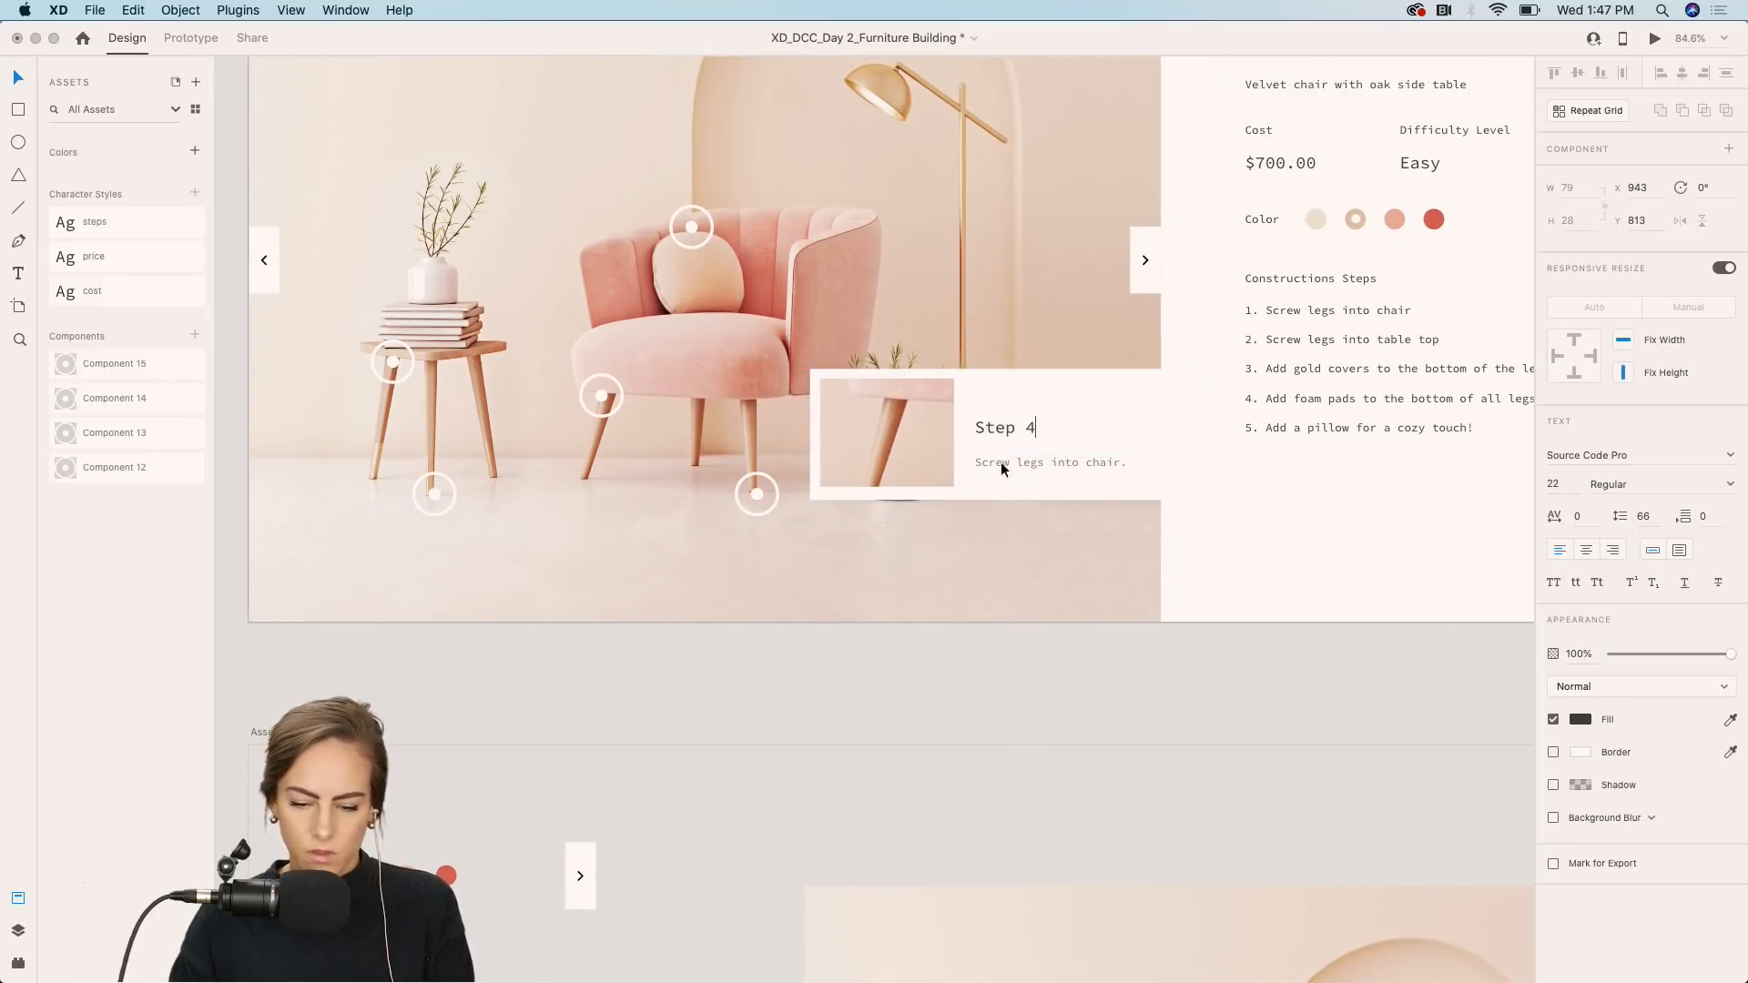
# Replace the card's description with "Add foam pads to the bottom of all legs." and return to the default state.
pyautogui.doubleClick(989, 470)
pyautogui.write('Add fo')
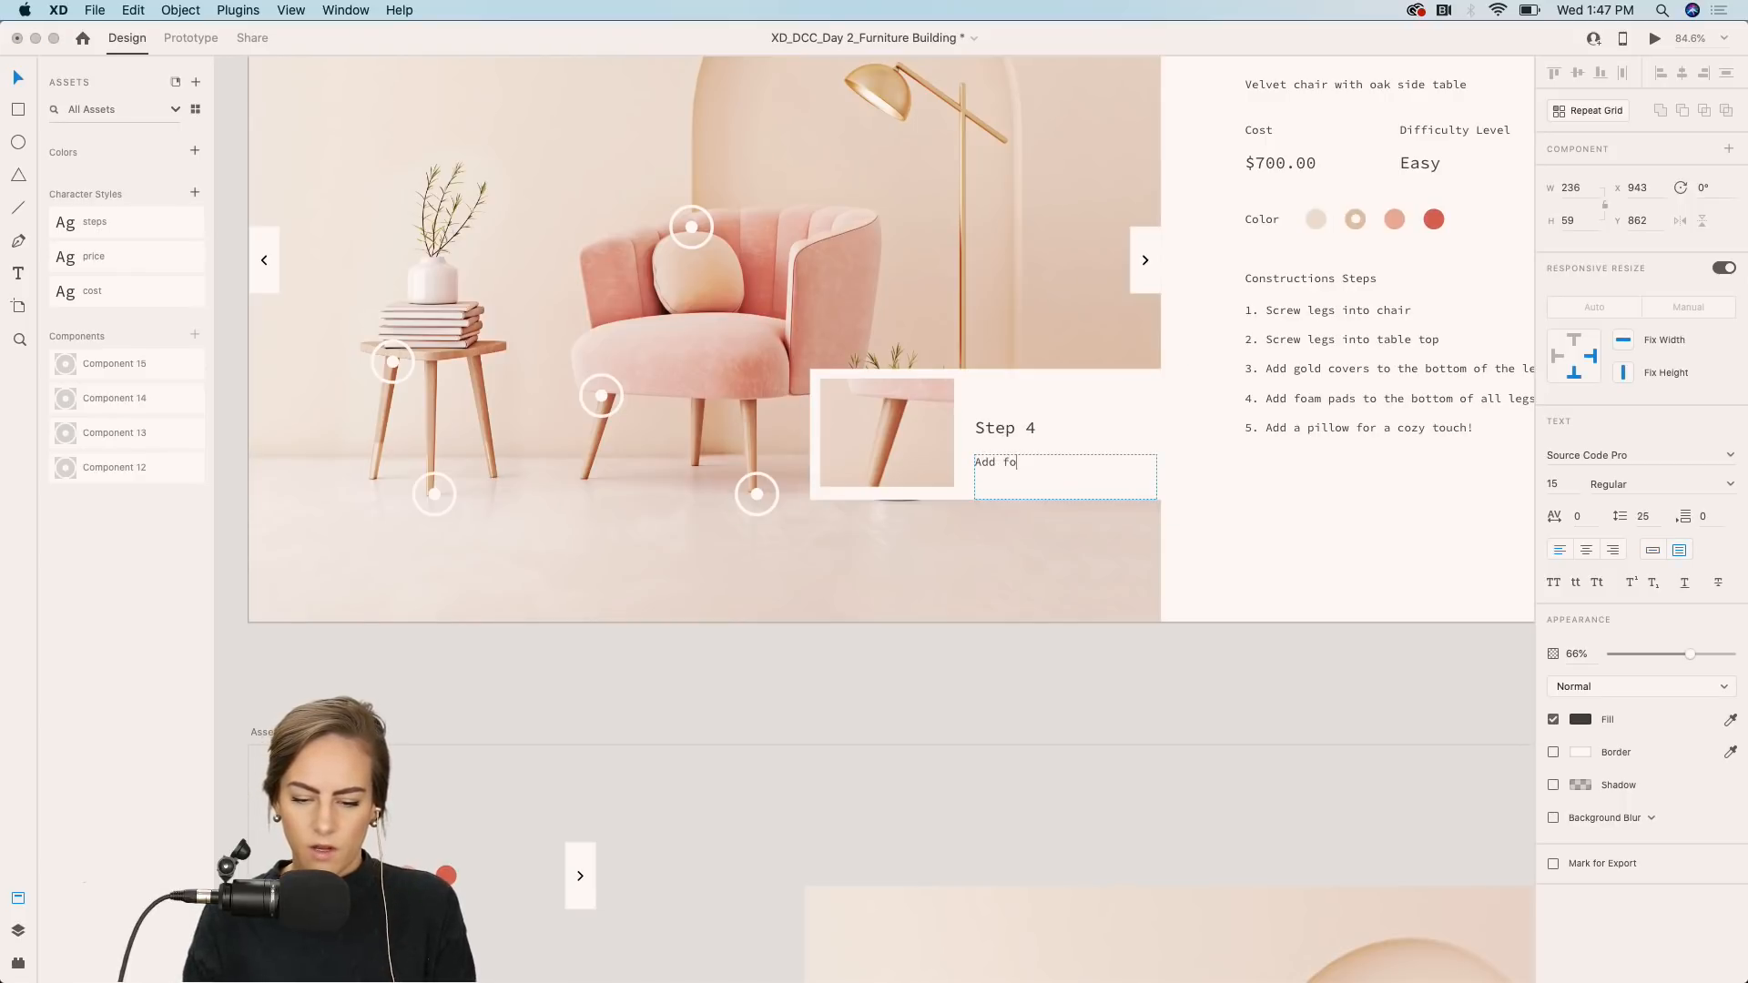
pyautogui.write('am pads to the bott')
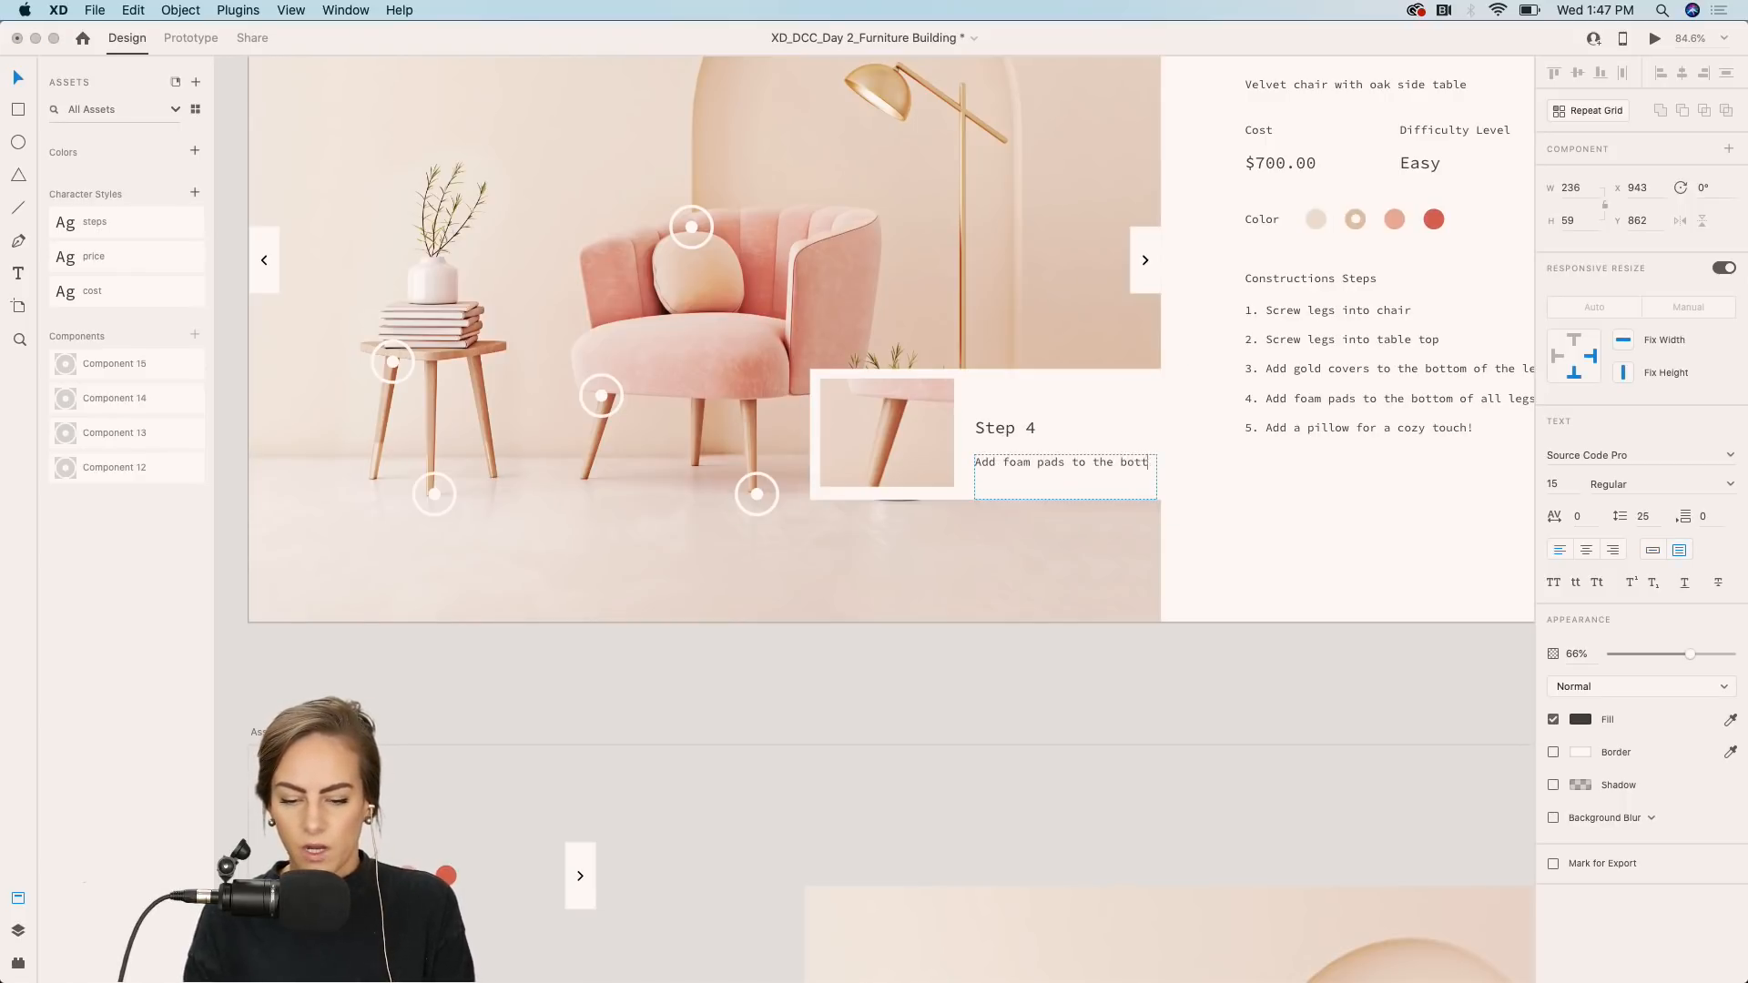
pyautogui.write('om of all legs.')
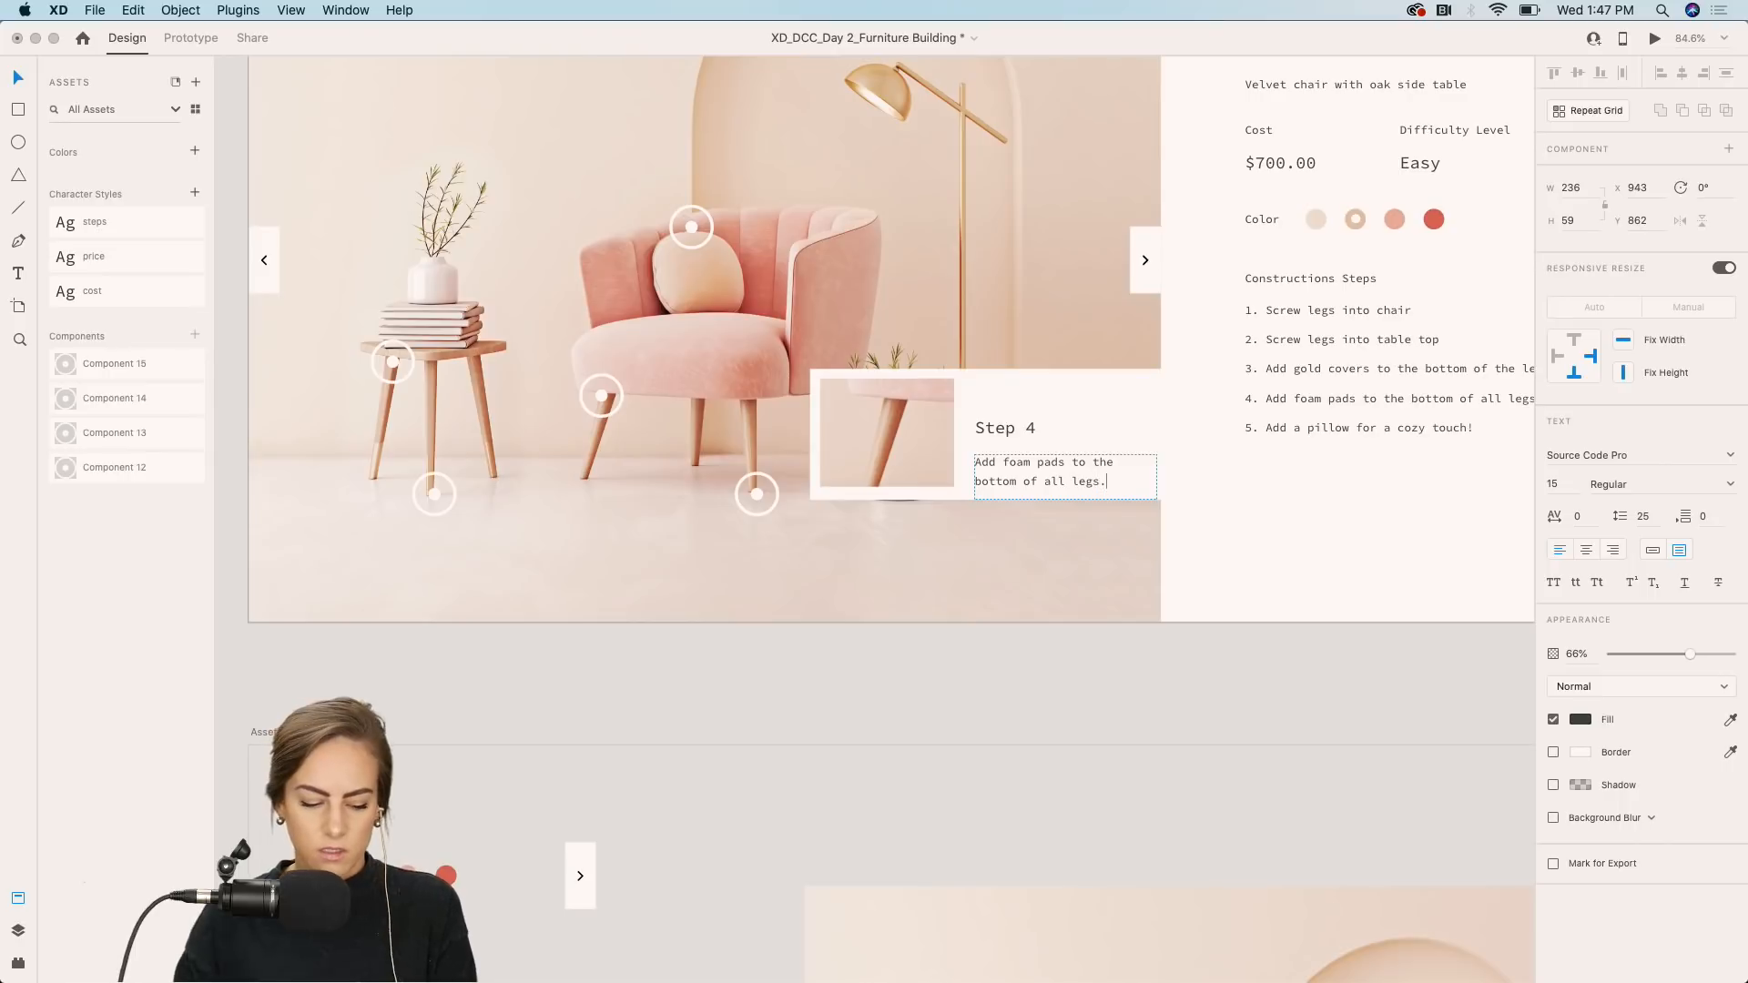
pyautogui.press('Escape')
pyautogui.click(995, 428)
pyautogui.click(1619, 177)
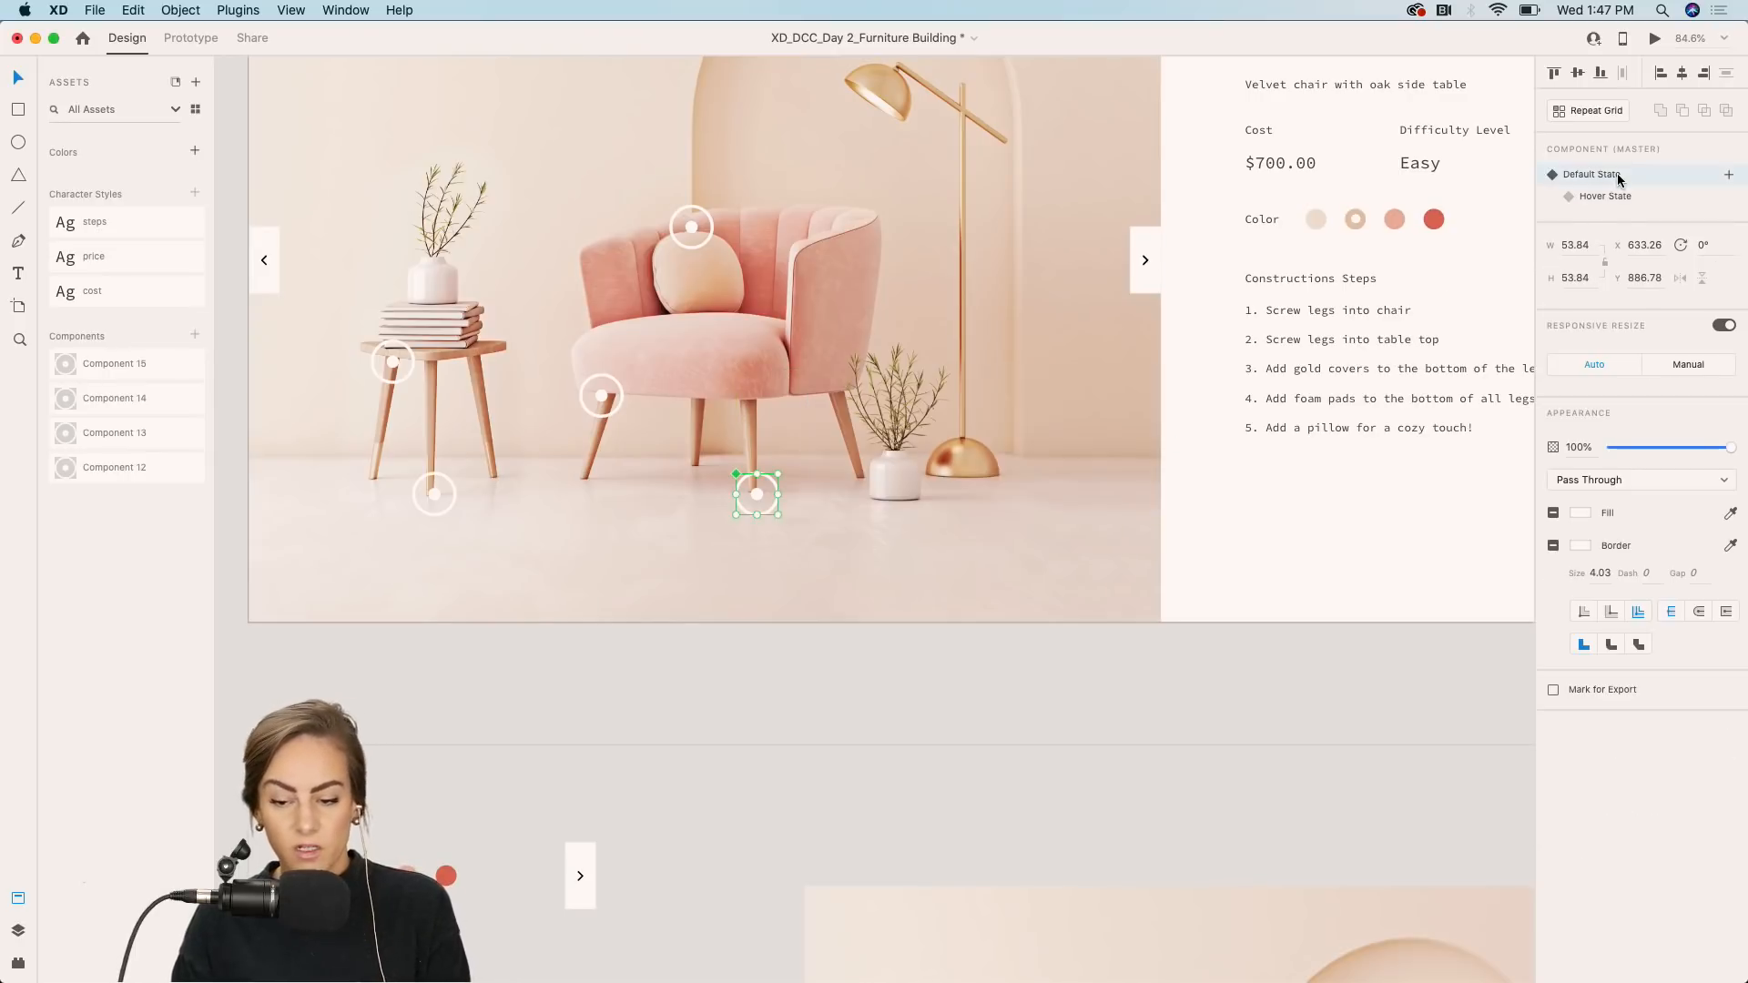
# Make the hotspot on the chair's backrest a component and add a Hover State to it.
pyautogui.click(625, 727)
pyautogui.scroll(-5, 624, 727)
pyautogui.click(496, 710)
pyautogui.scroll(6, 497, 710)
pyautogui.hscroll(2, 496, 710)
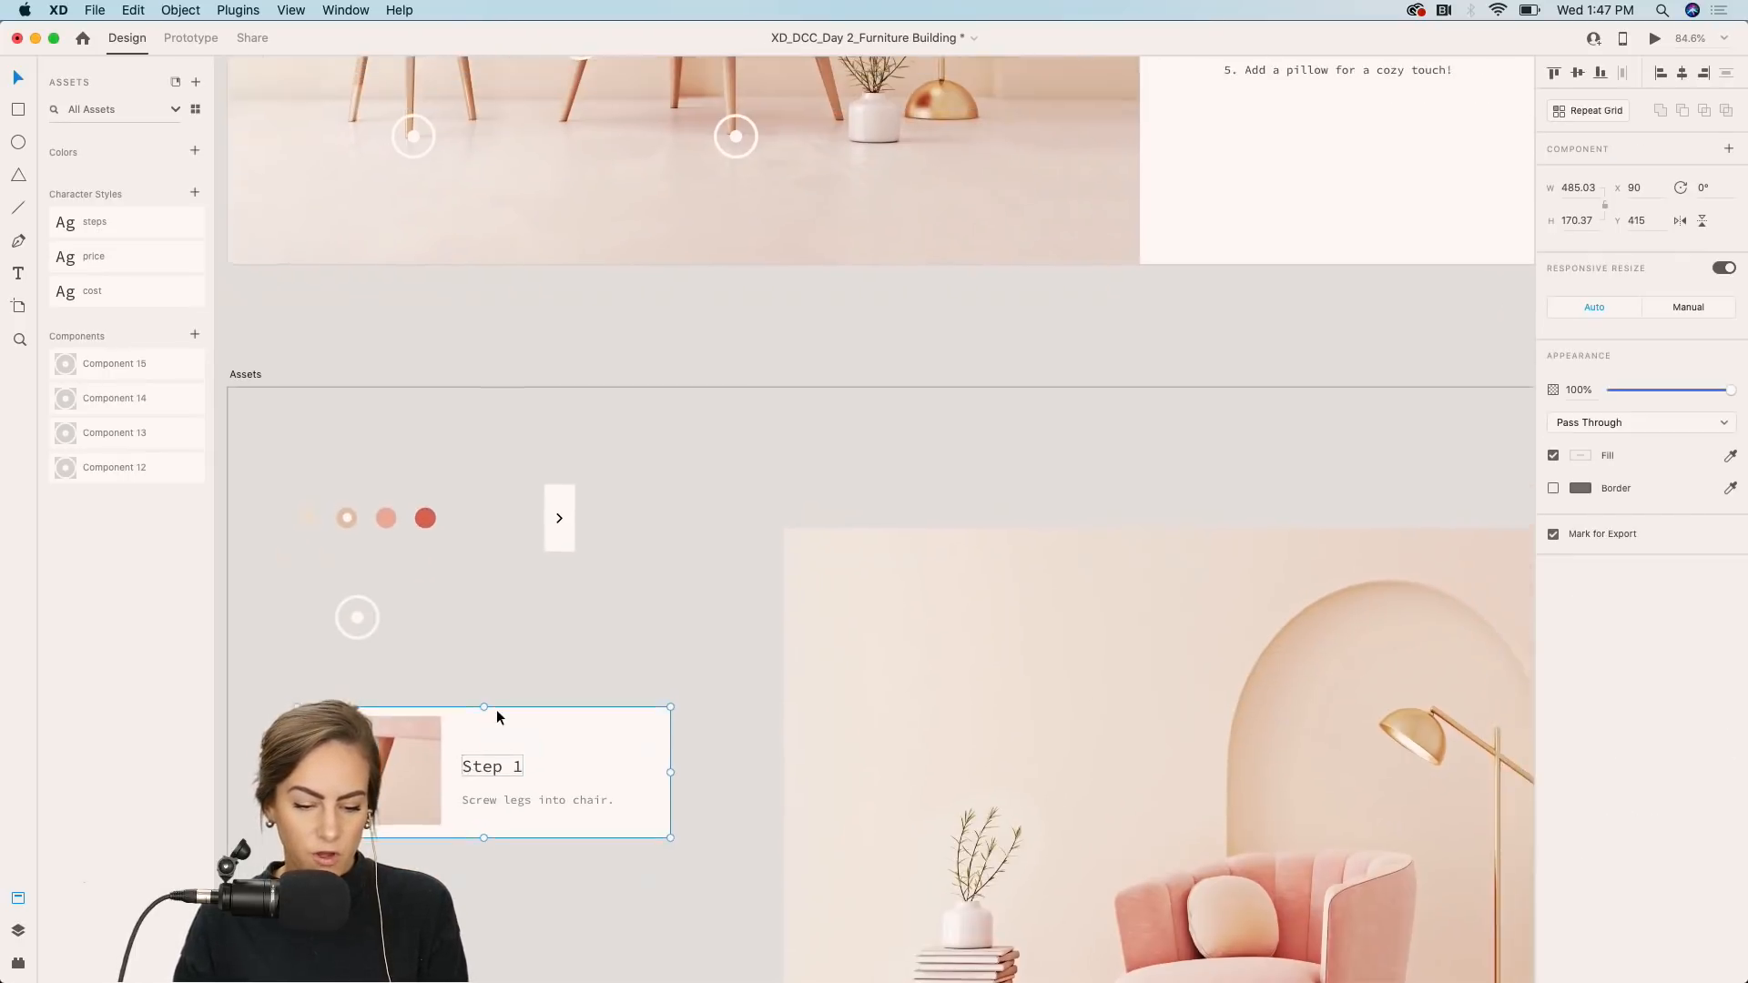
pyautogui.scroll(1, 496, 717)
pyautogui.click(532, 333)
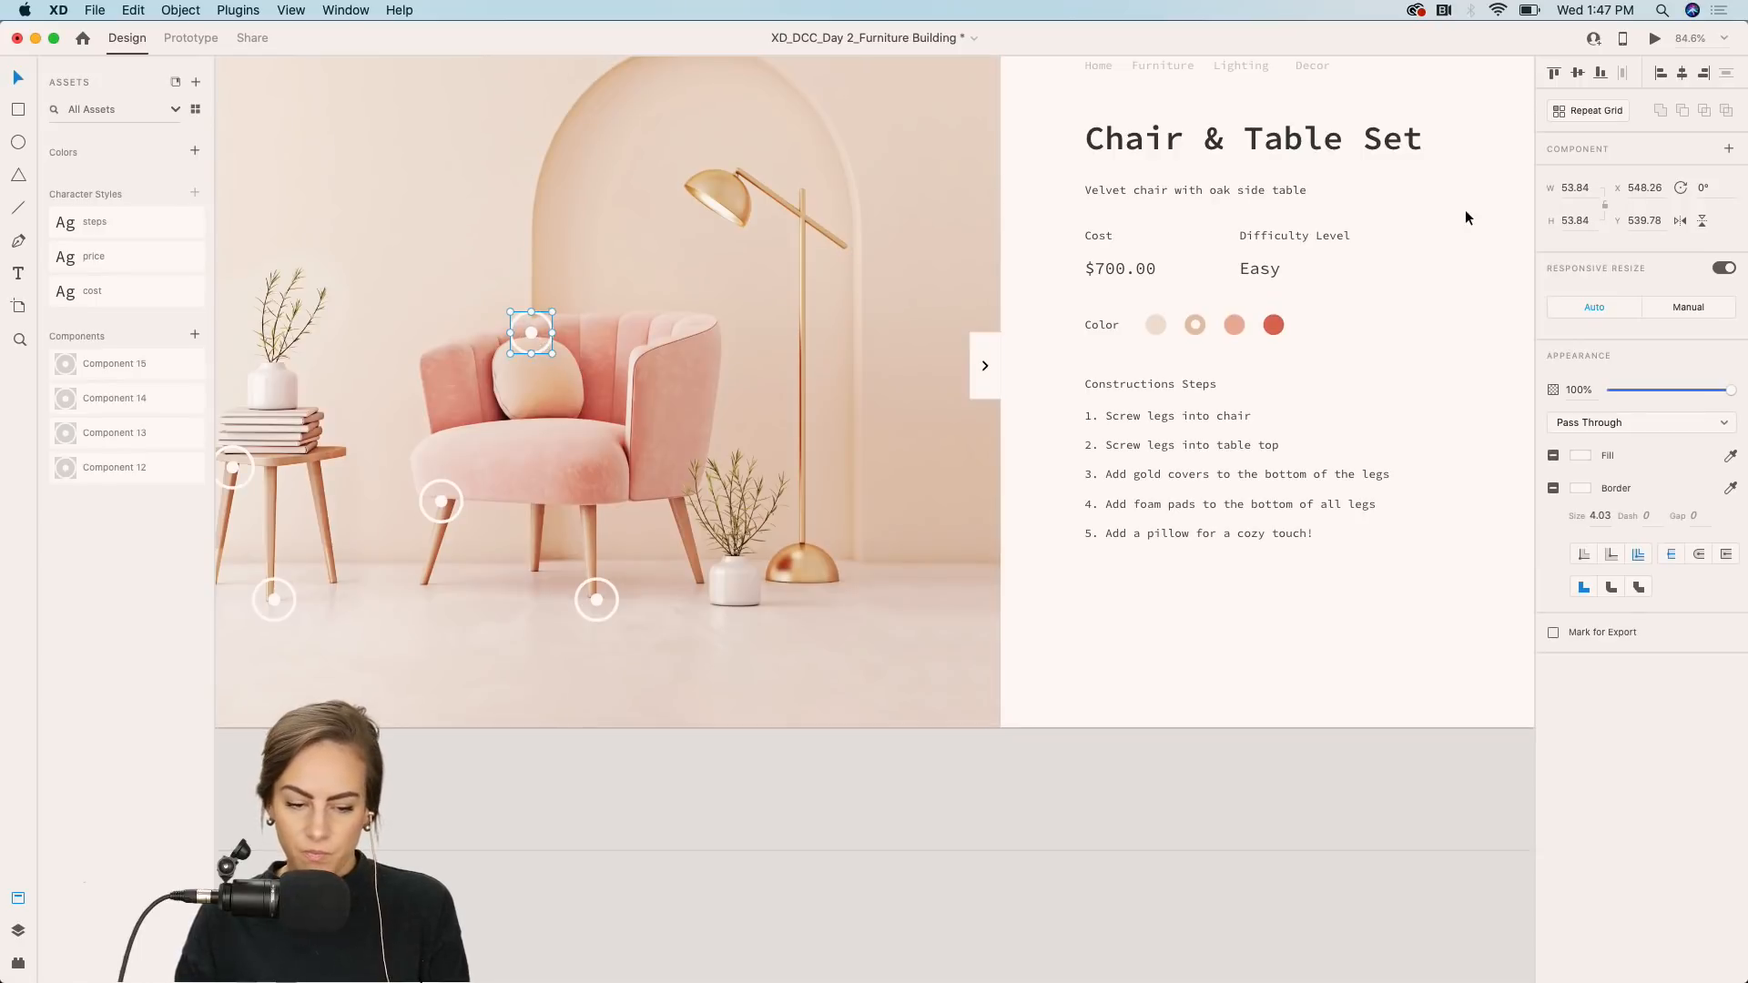
pyautogui.click(1728, 151)
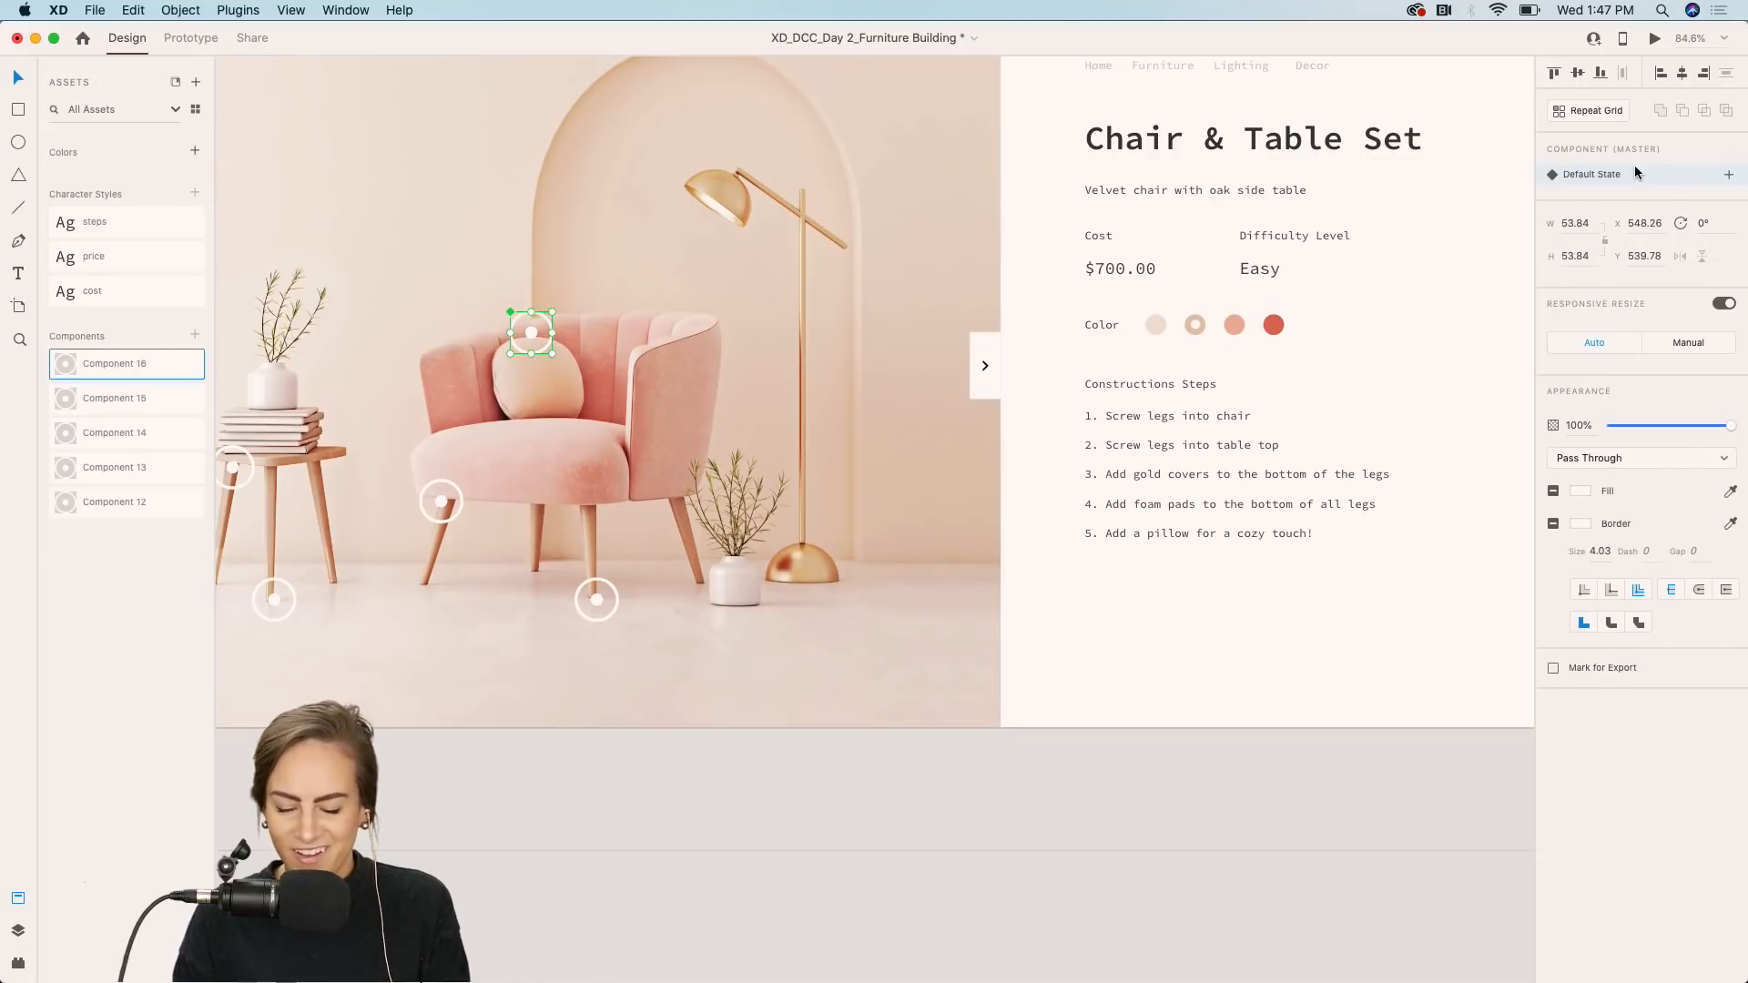
pyautogui.click(1729, 175)
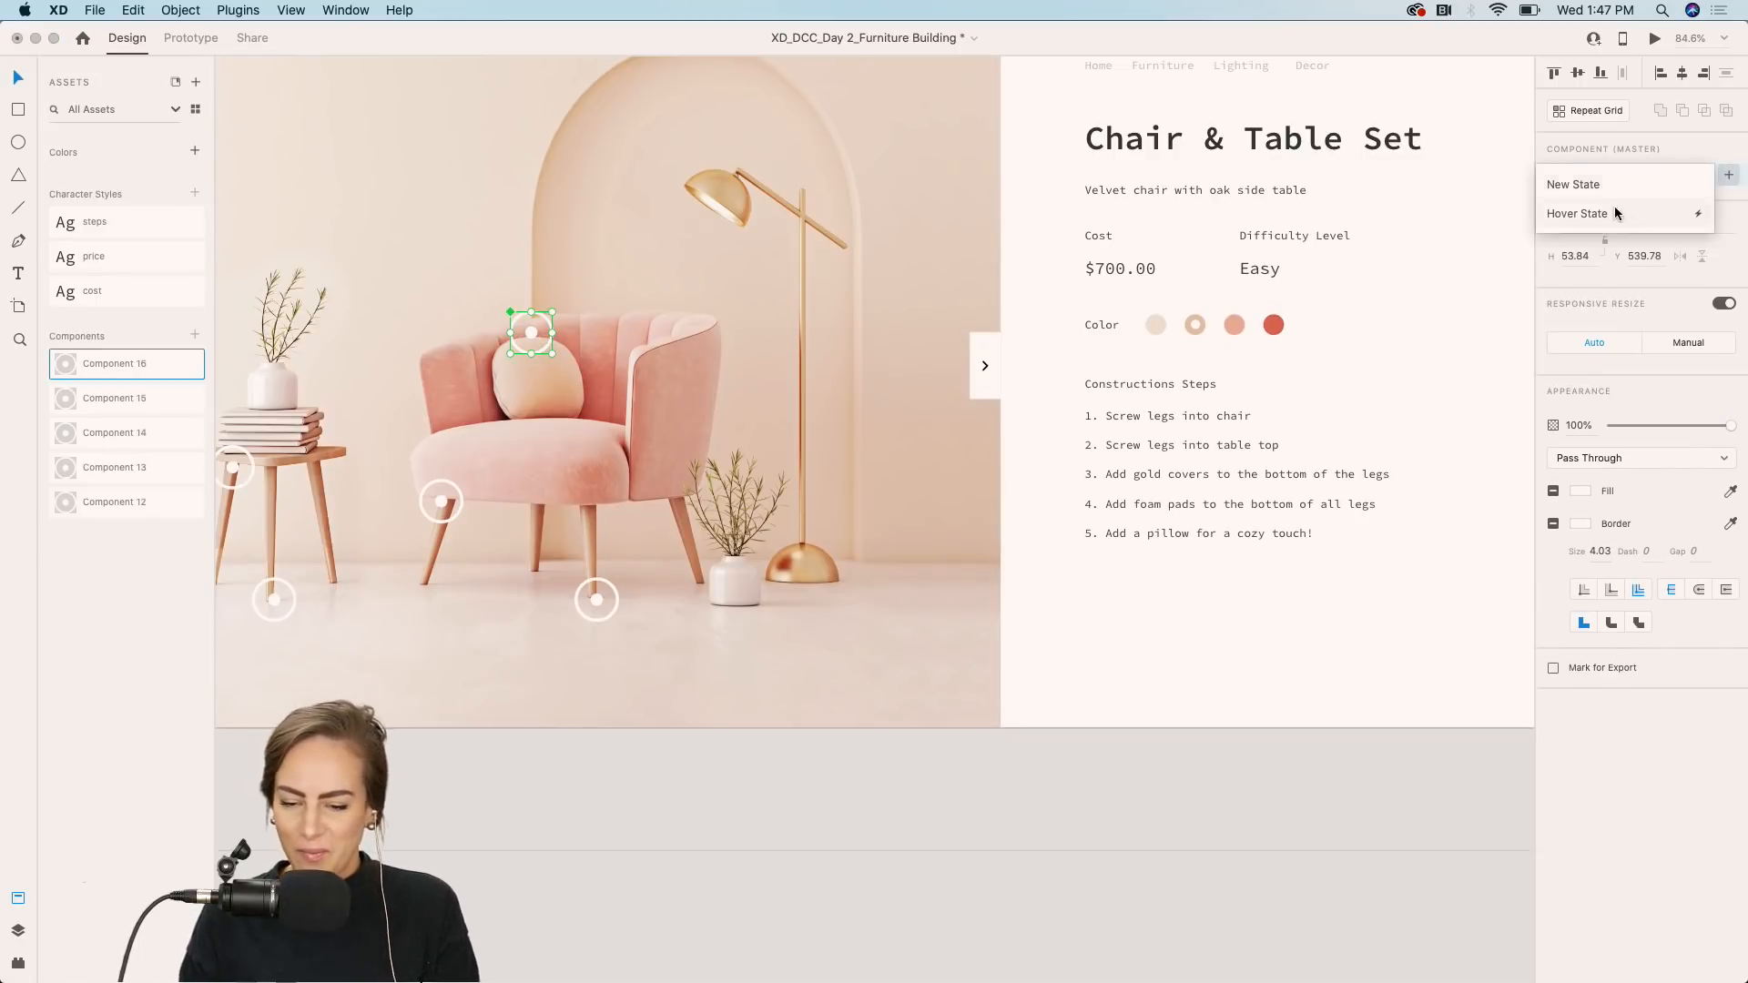
pyautogui.click(1594, 211)
pyautogui.press('Return')
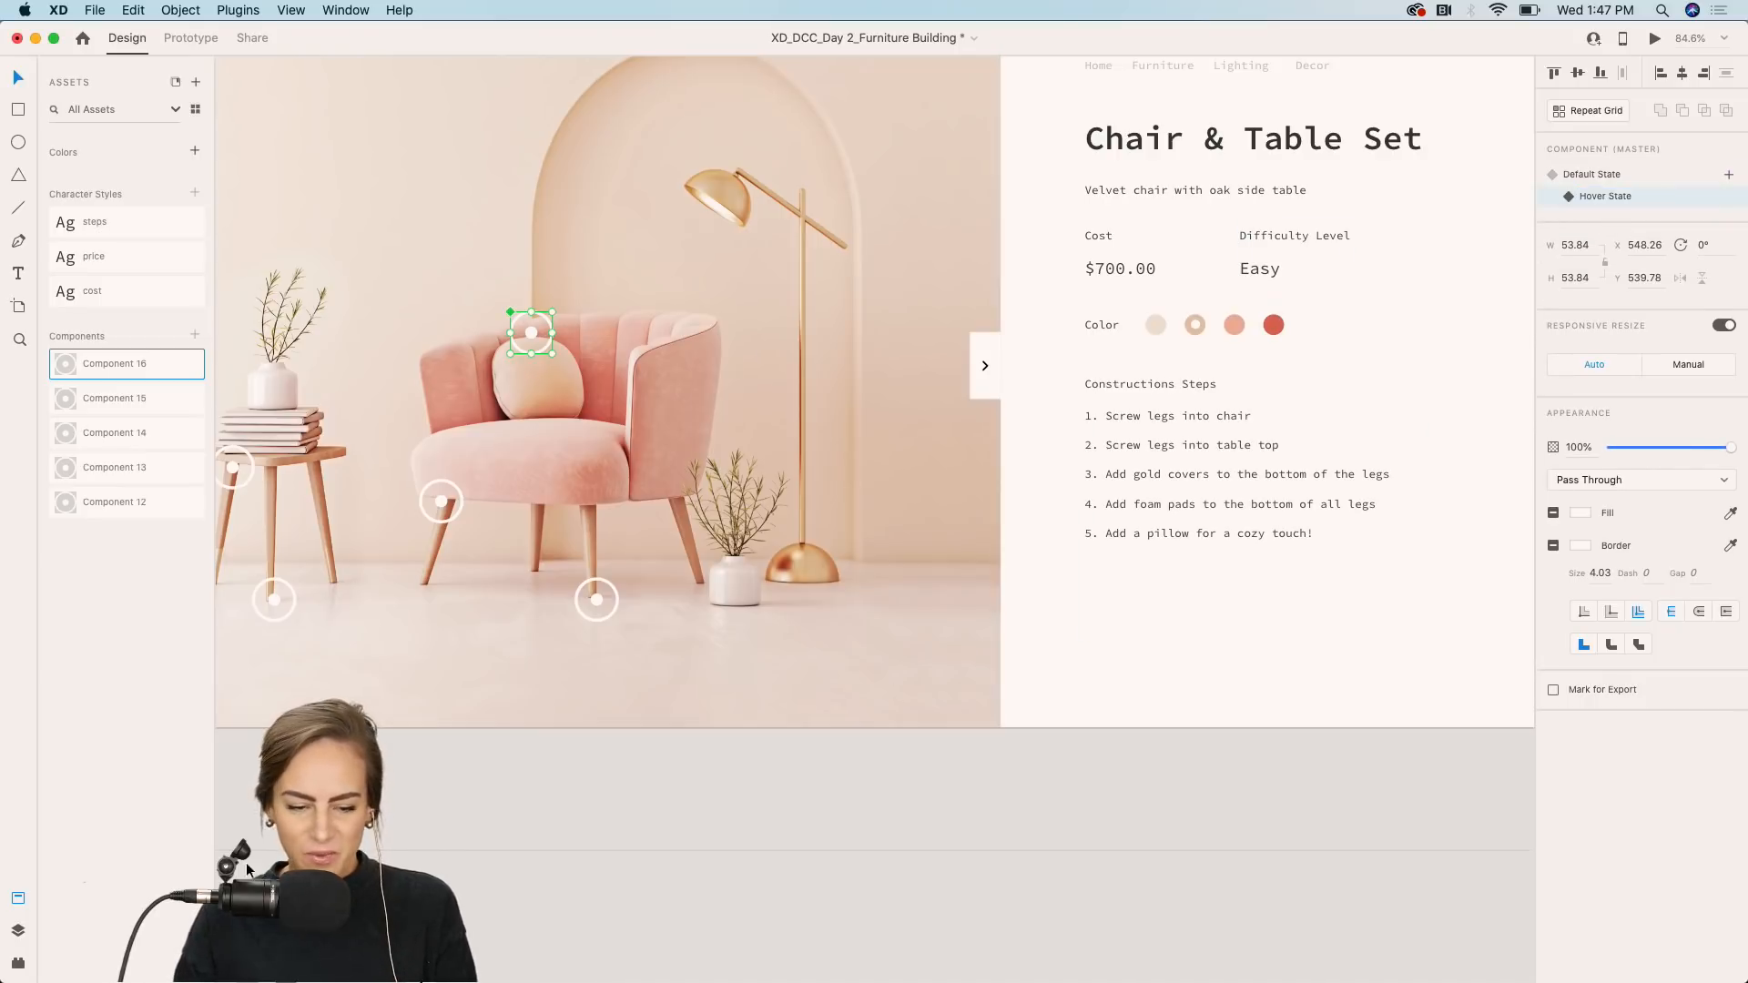
# Paste the step card into the backrest hotspot's hover state and place it above and right of the hotspot.
pyautogui.press('super+v')
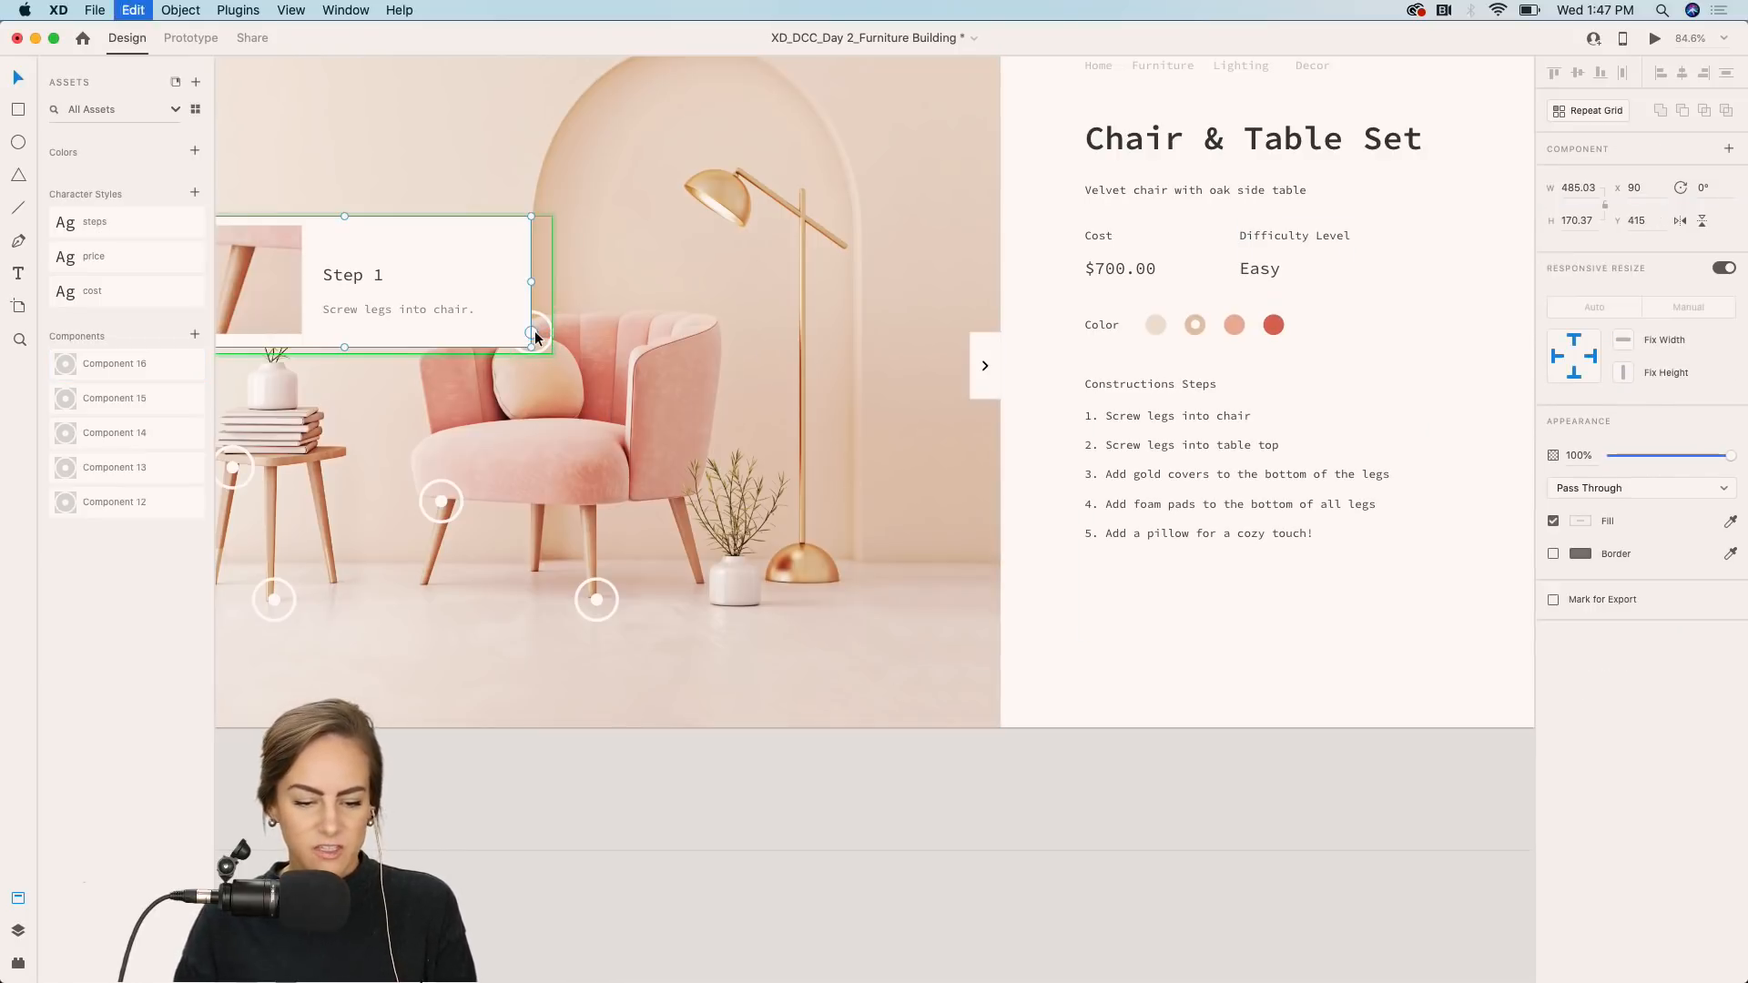
pyautogui.moveTo(391, 254); pyautogui.dragTo(794, 221)
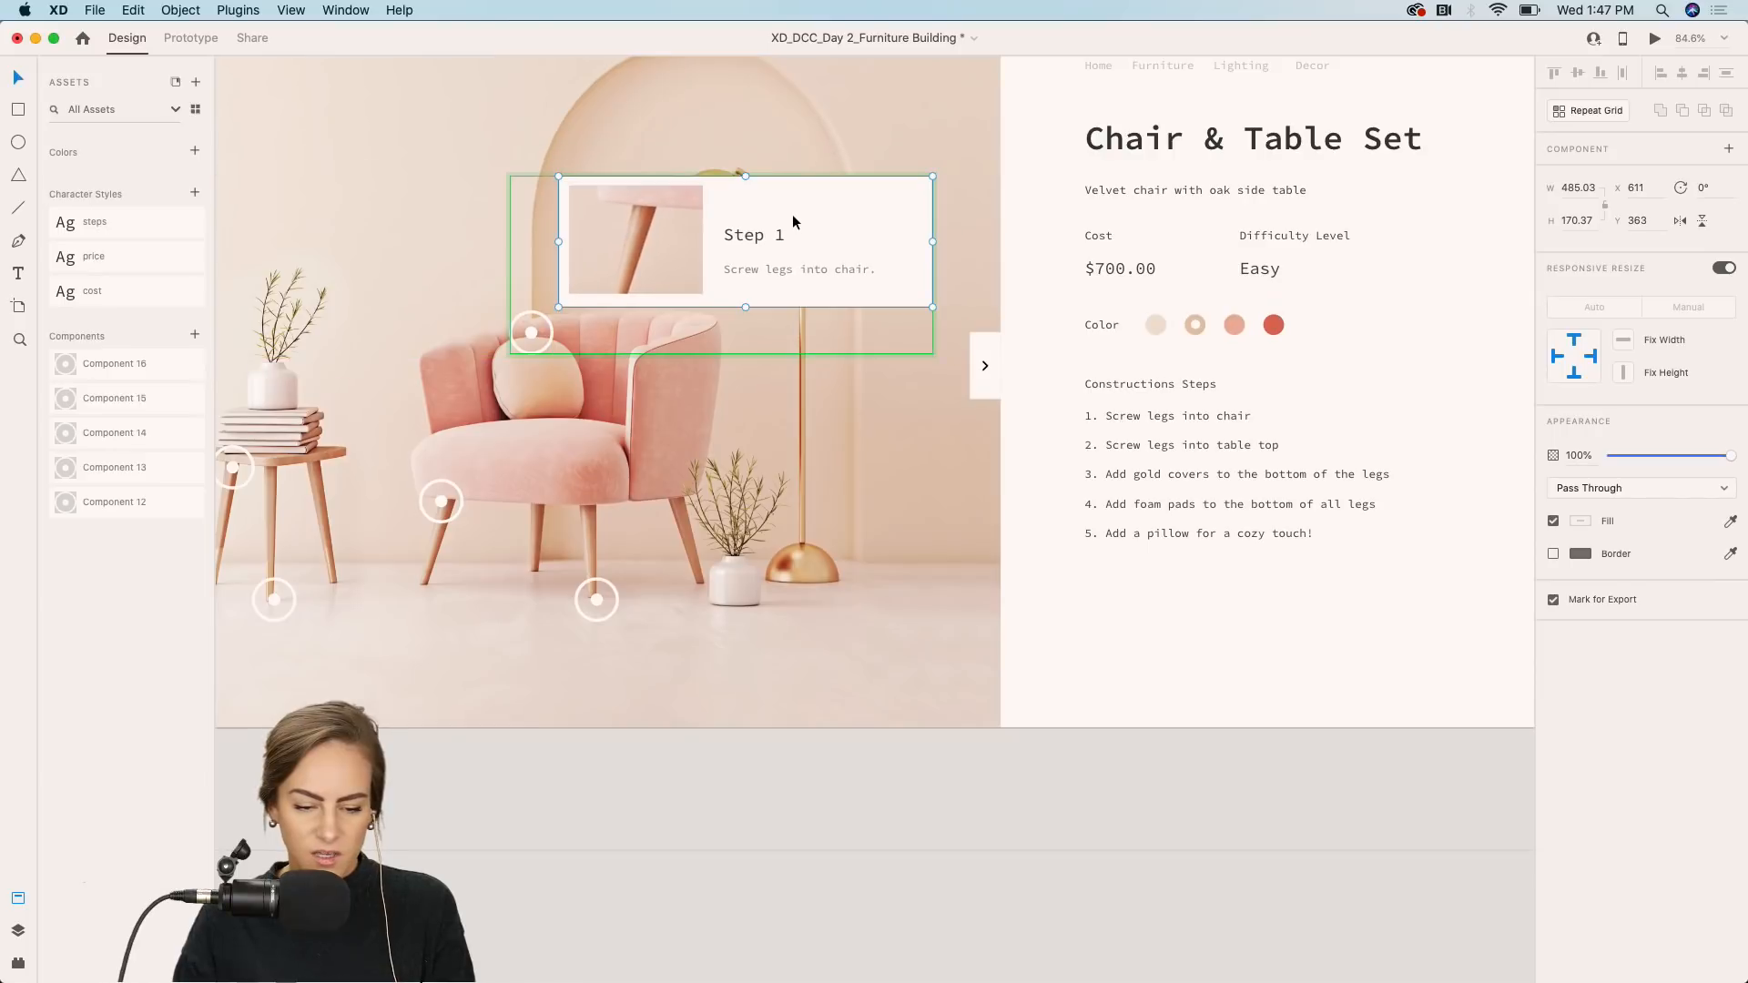
# Change the pasted card's title to Step 5.
pyautogui.doubleClick(757, 232)
pyautogui.doubleClick(758, 232)
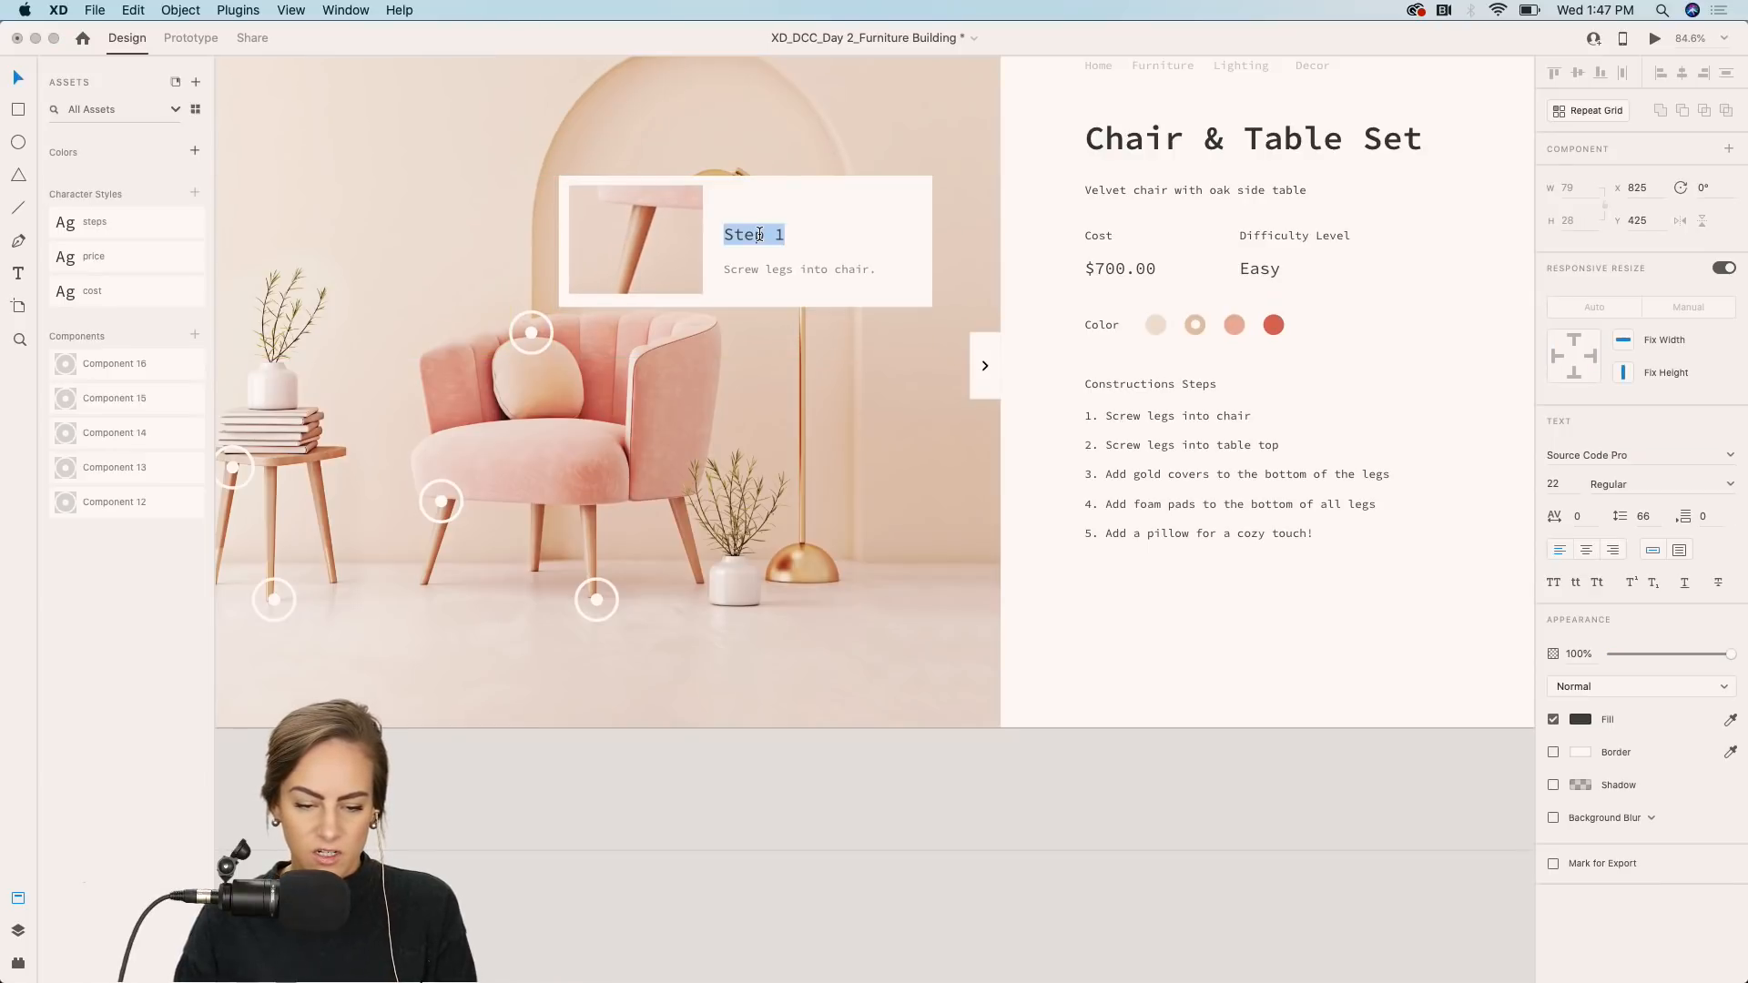
pyautogui.press('Right')
pyautogui.press('BackSpace')
pyautogui.write('5')
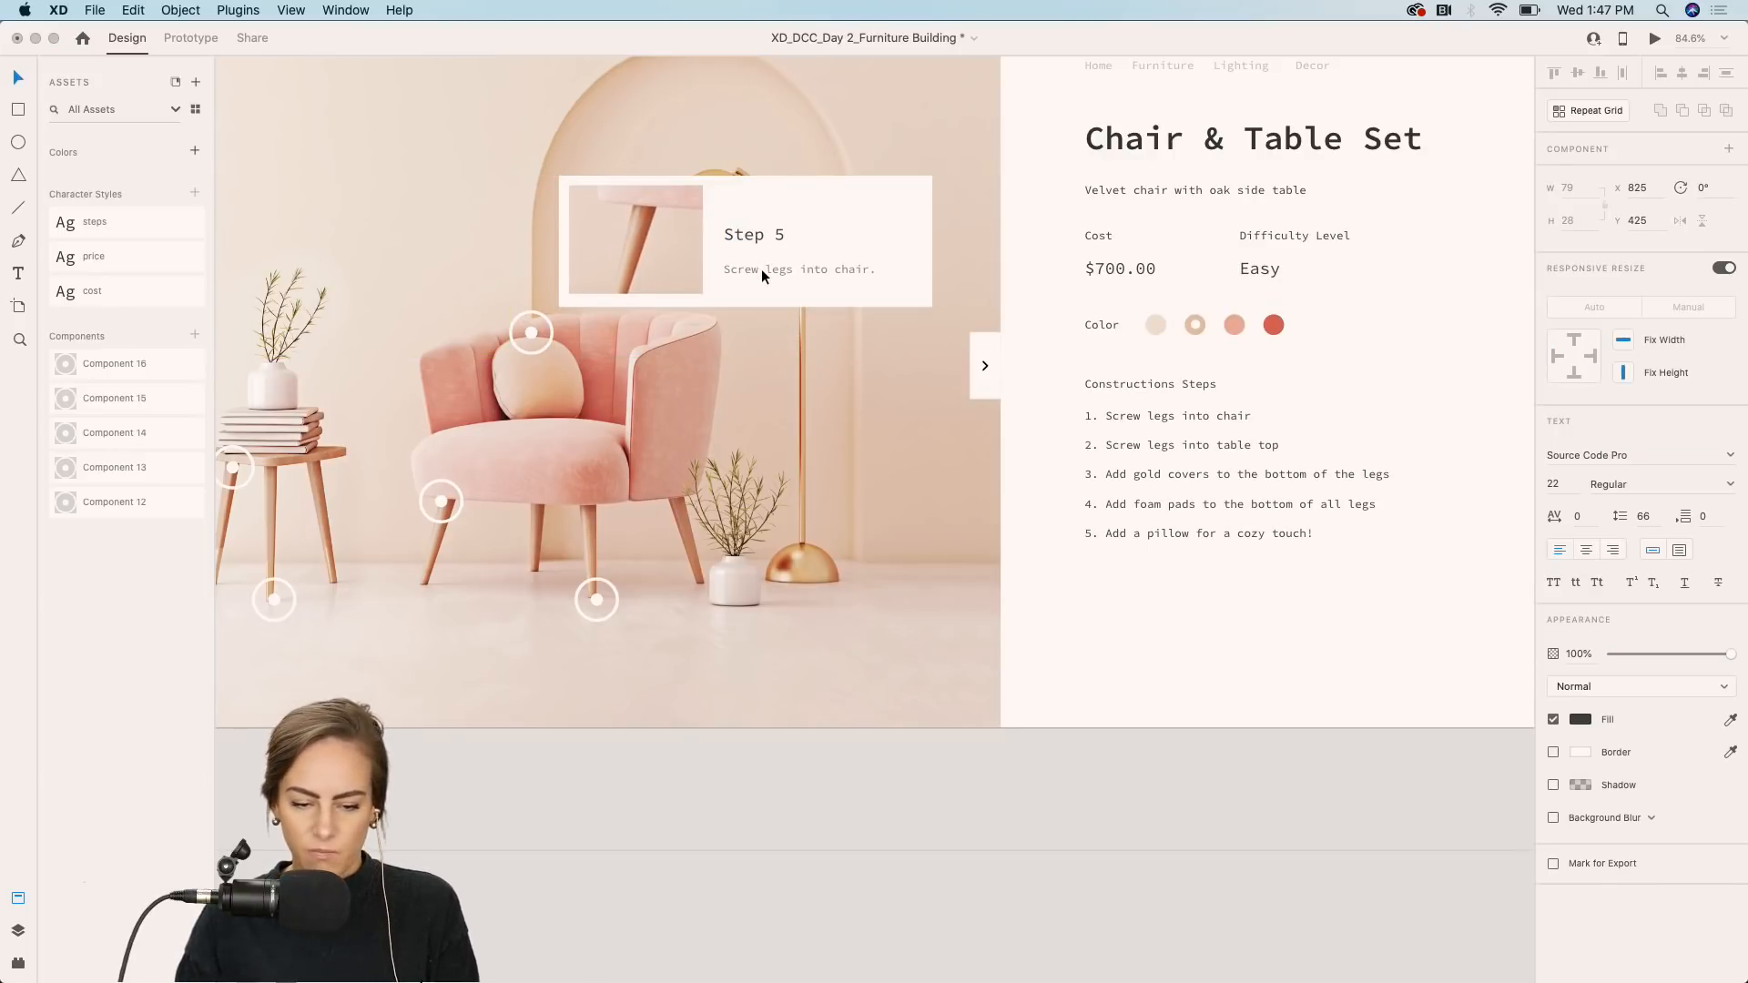
pyautogui.press('Escape')
# Replace the card's description with "Add a pillow for a cozy touch".
pyautogui.doubleClick(762, 270)
pyautogui.write('Add a pillow for a')
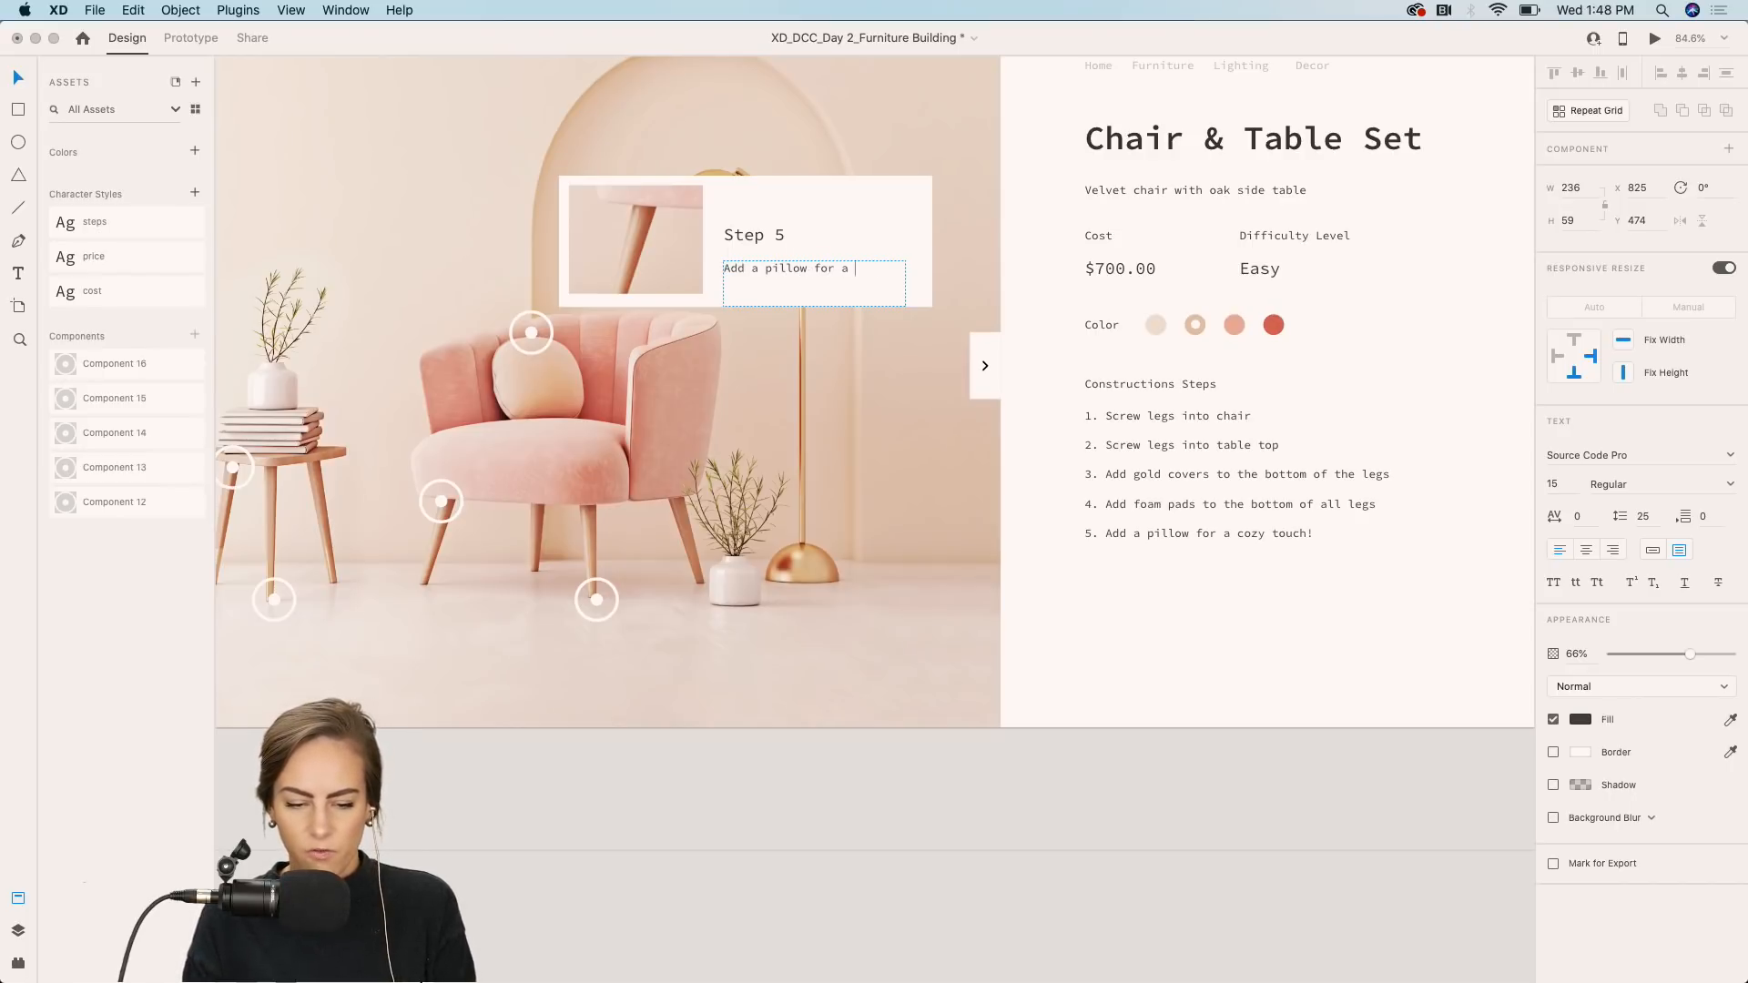
pyautogui.write('h')
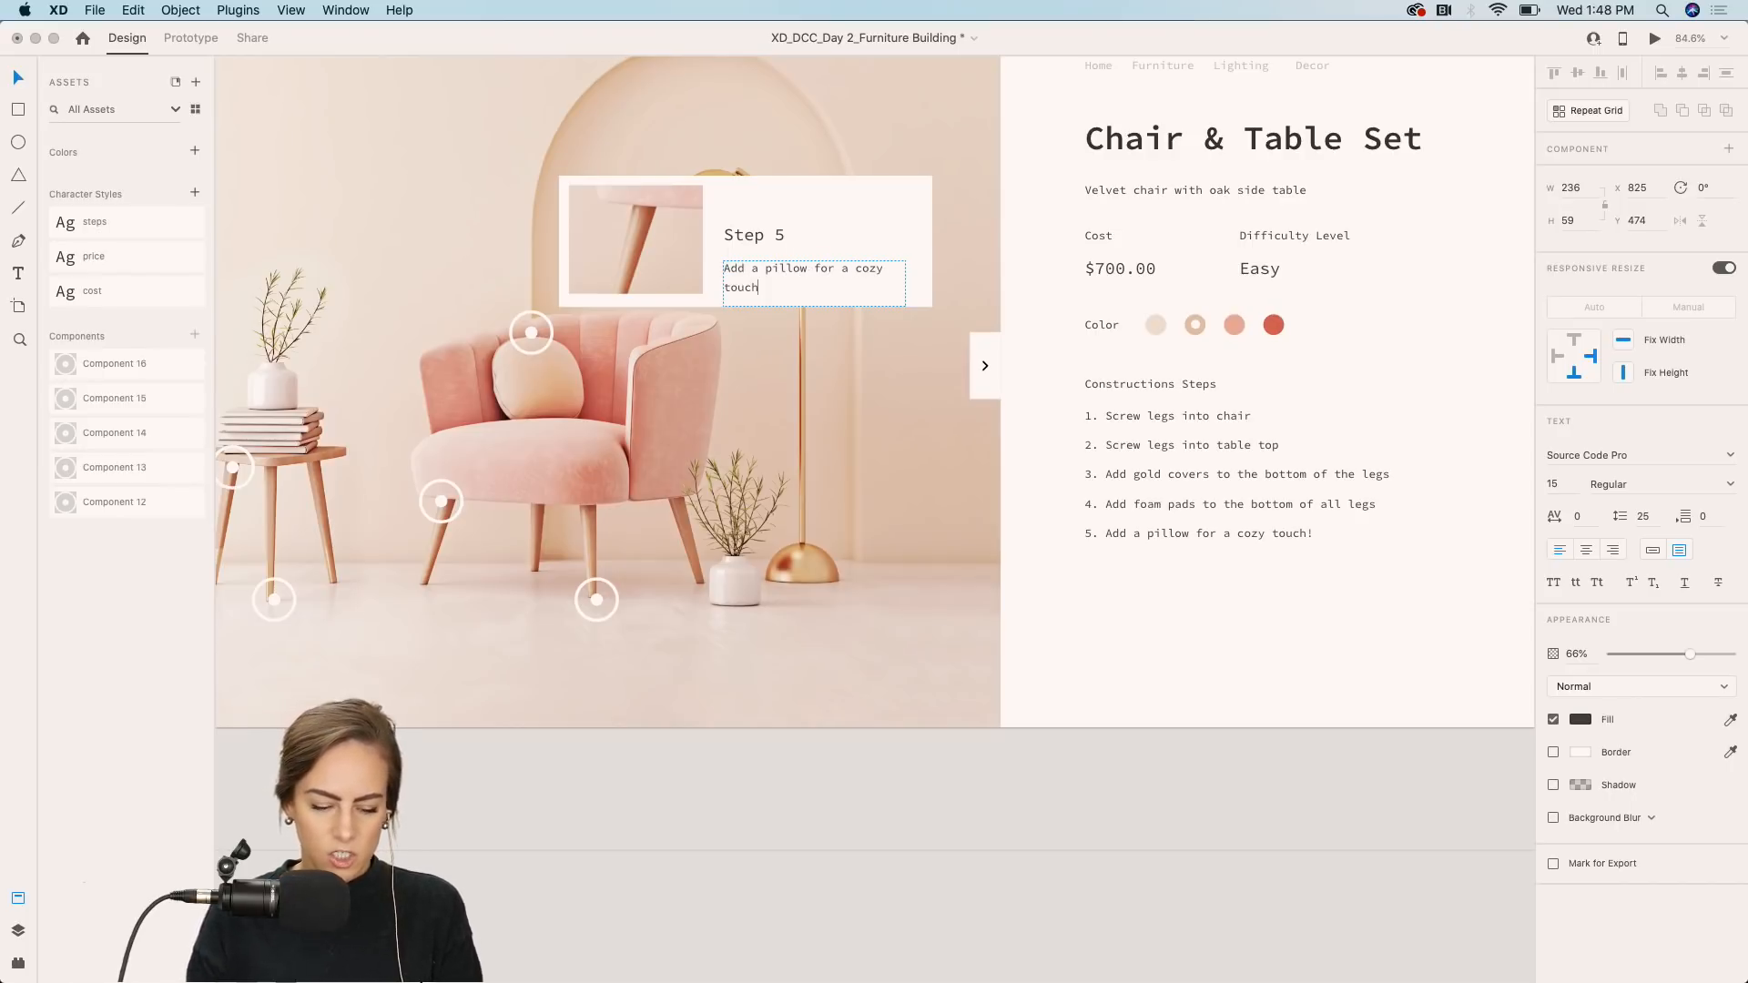
pyautogui.press('Escape')
pyautogui.click(674, 770)
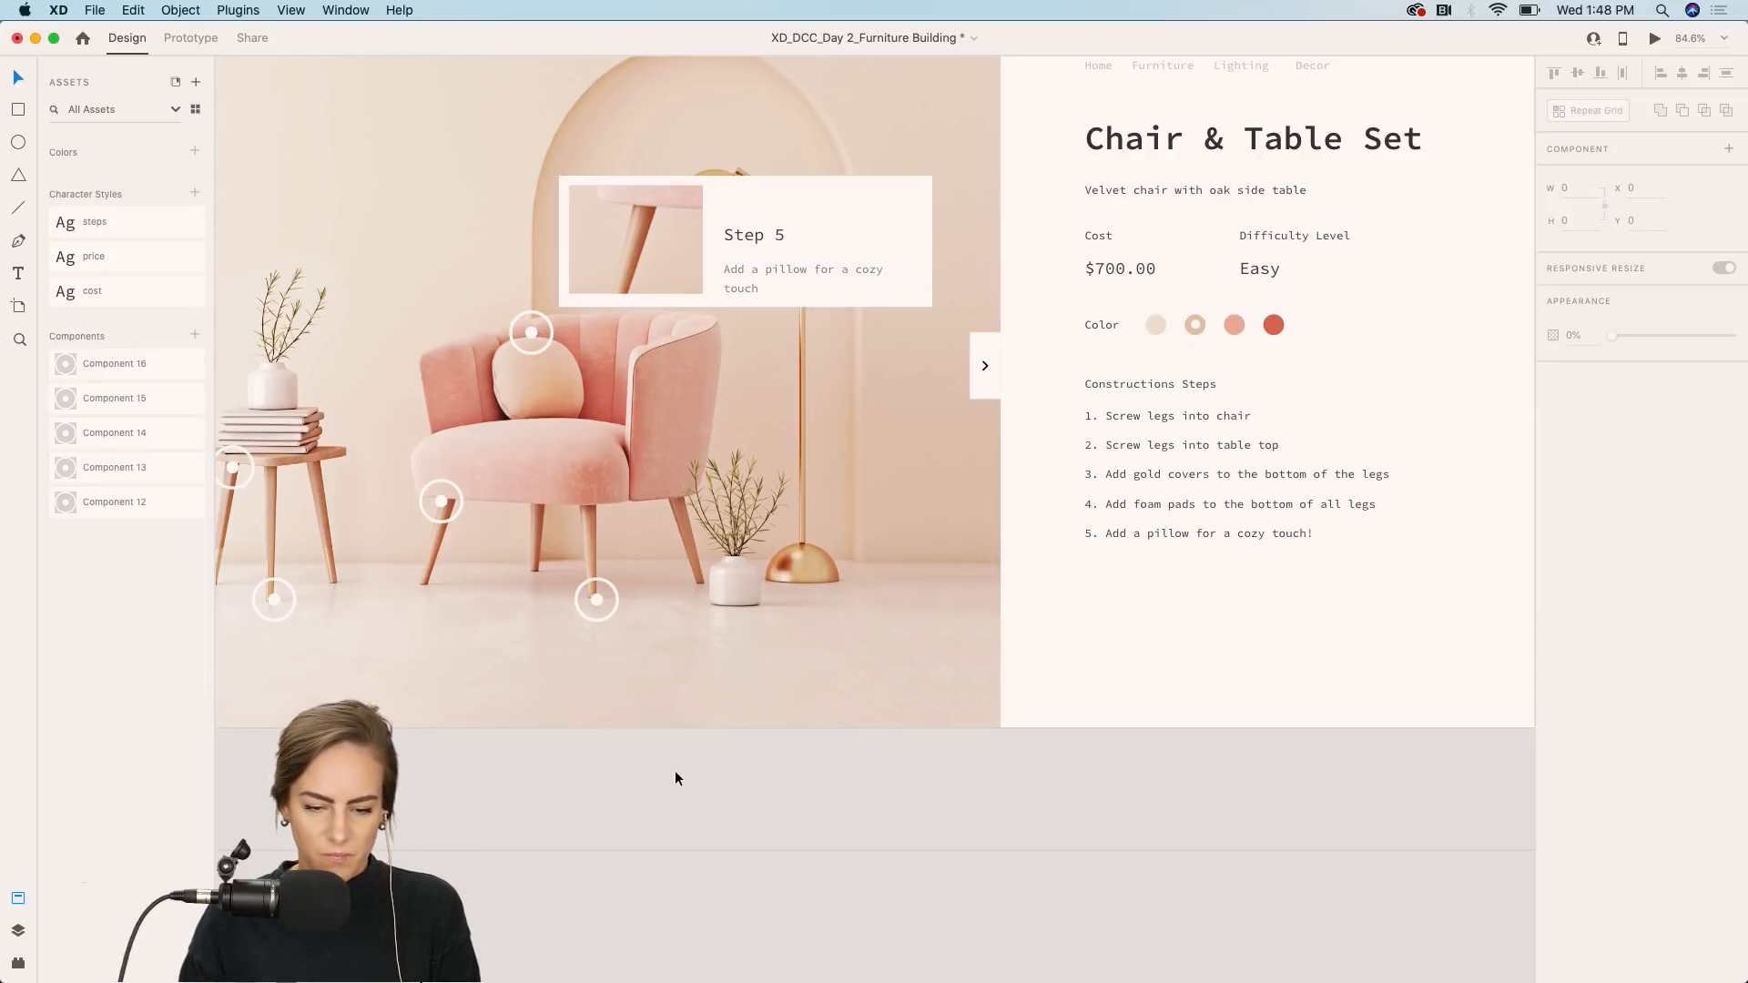
# Review the backrest hotspot's default state and the product page's hotspots.
pyautogui.scroll(-2, 674, 770)
pyautogui.click(676, 337)
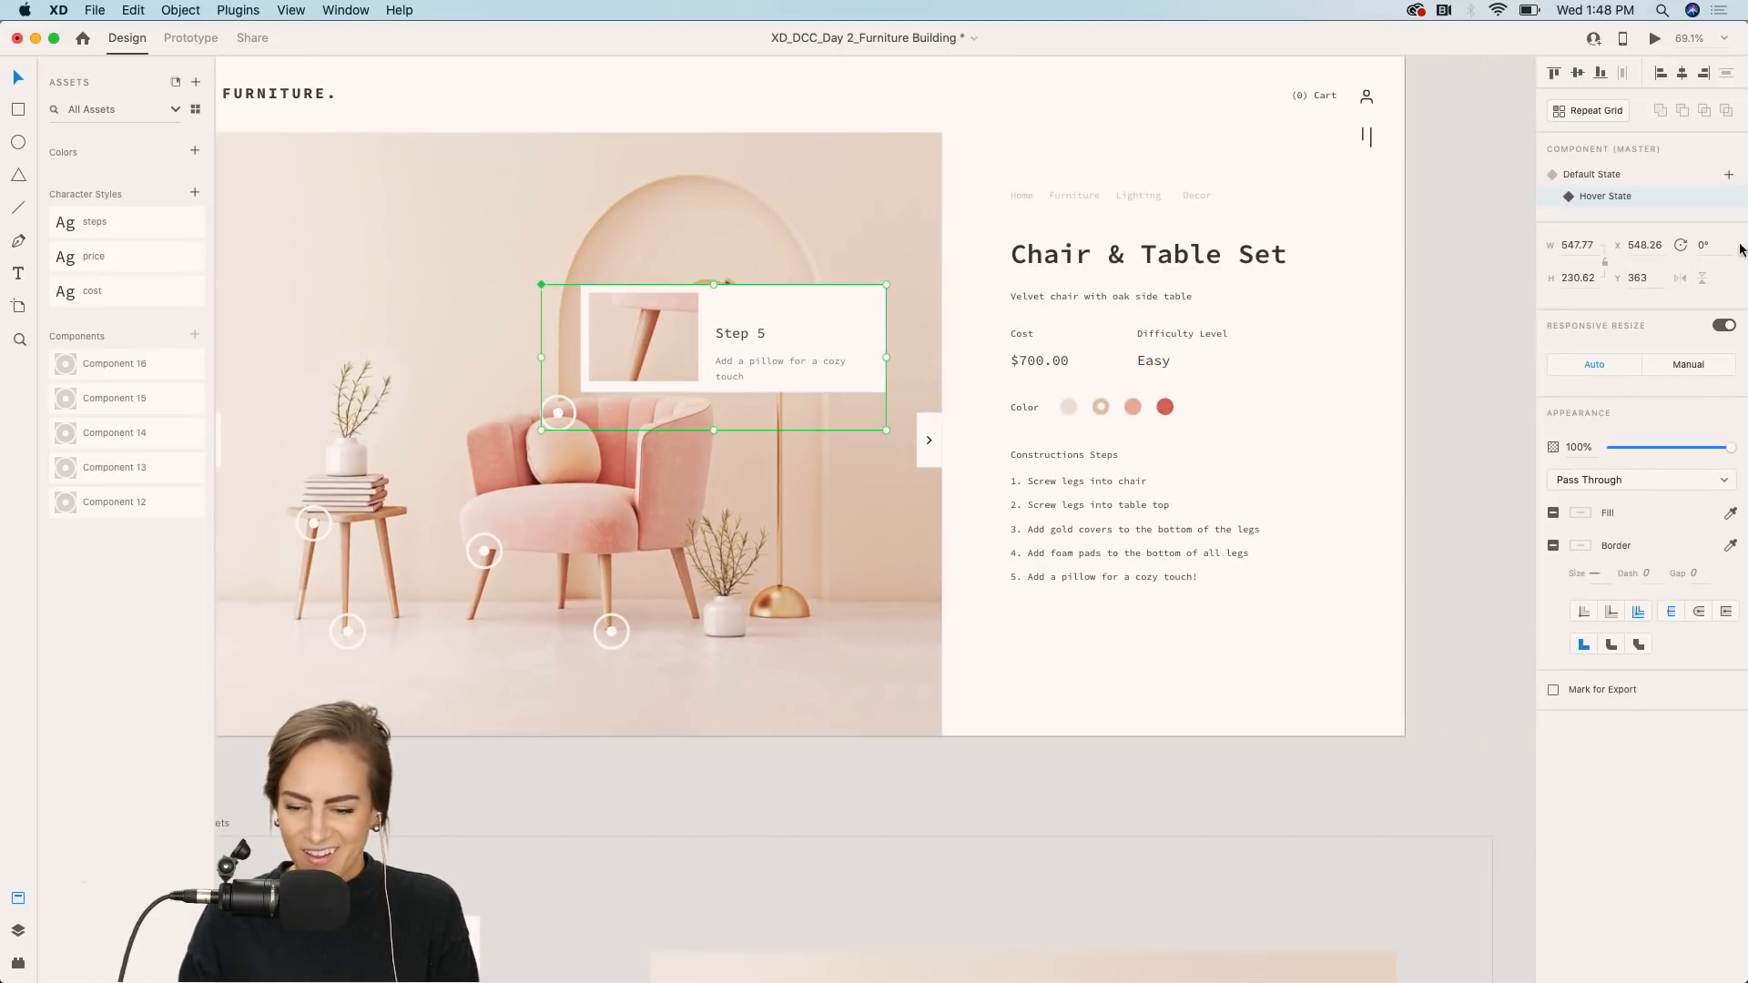
pyautogui.click(1613, 178)
pyautogui.click(539, 816)
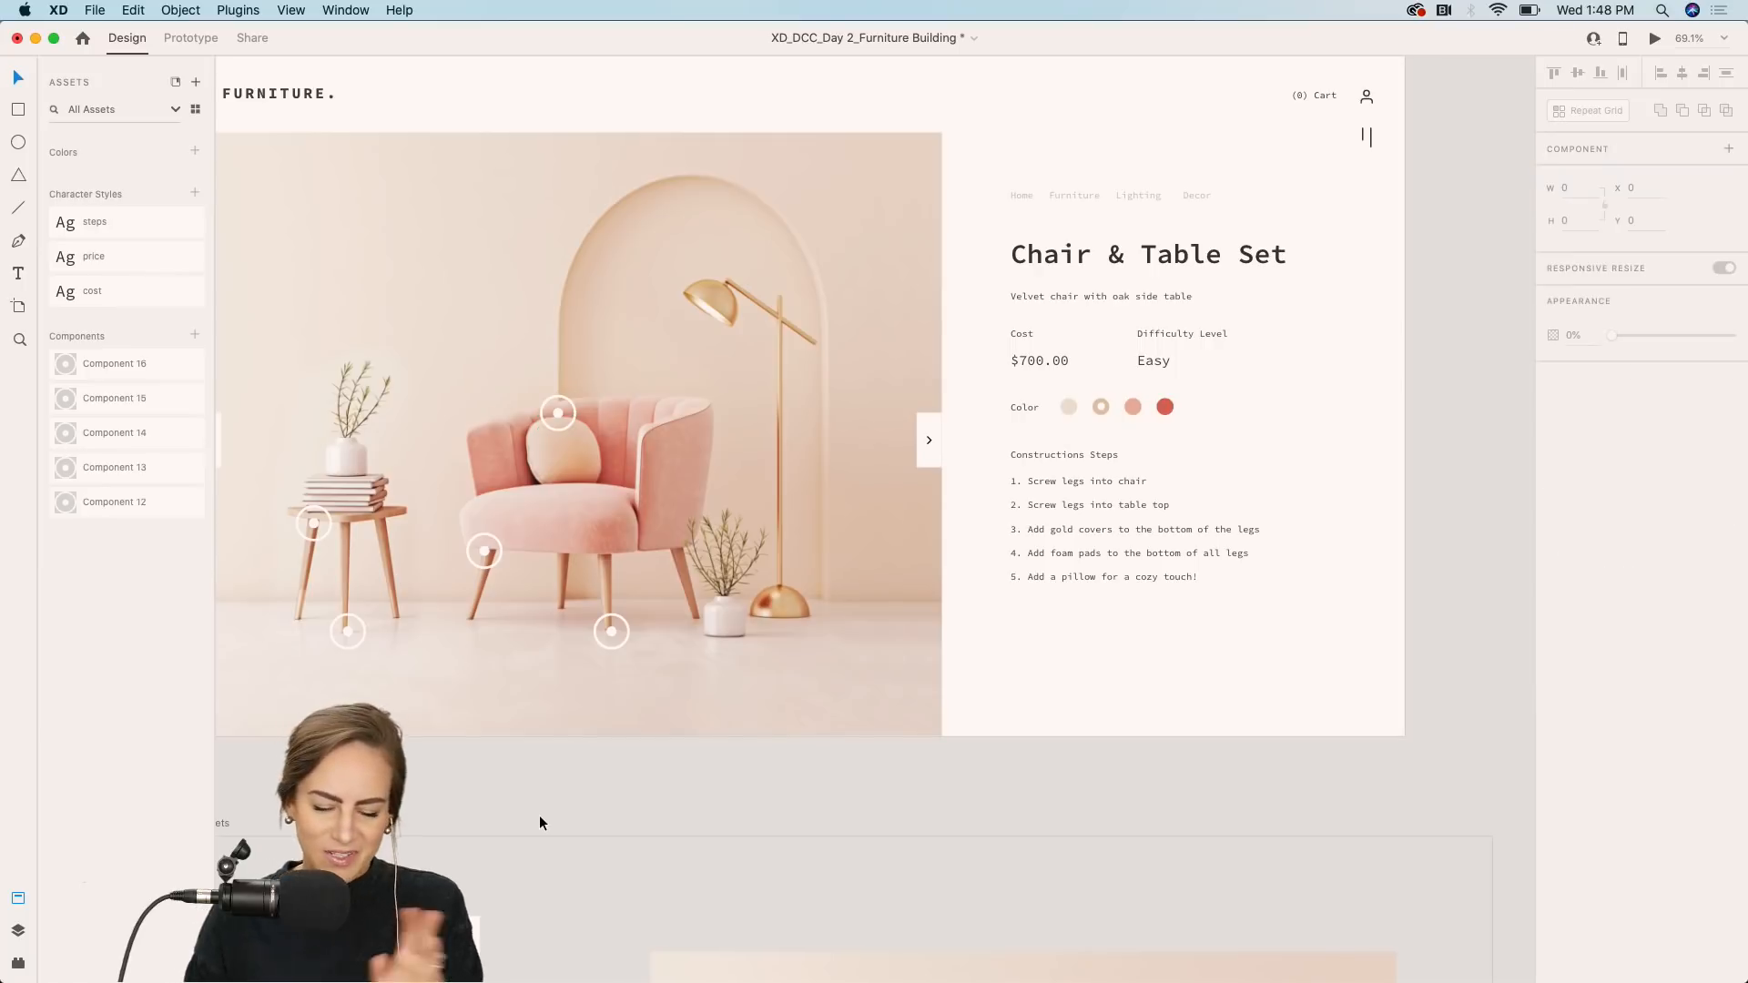
pyautogui.hscroll(-3, 494, 802)
pyautogui.scroll(1, 494, 803)
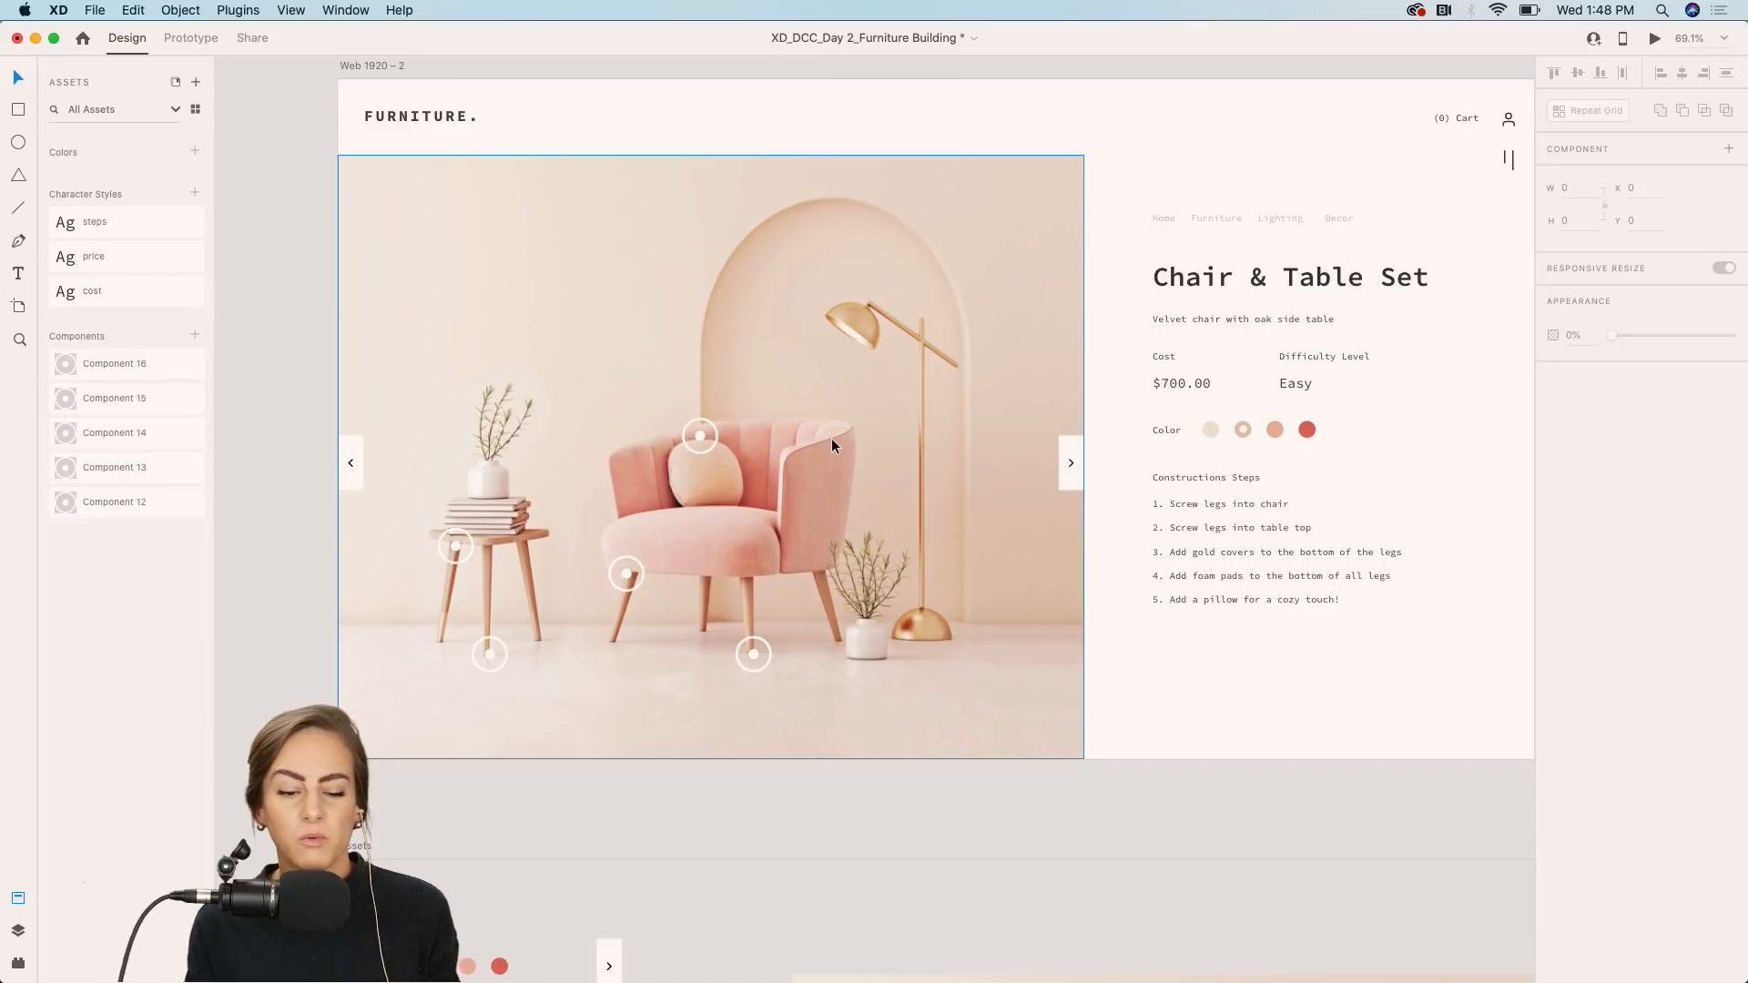
pyautogui.hscroll(3, 832, 439)
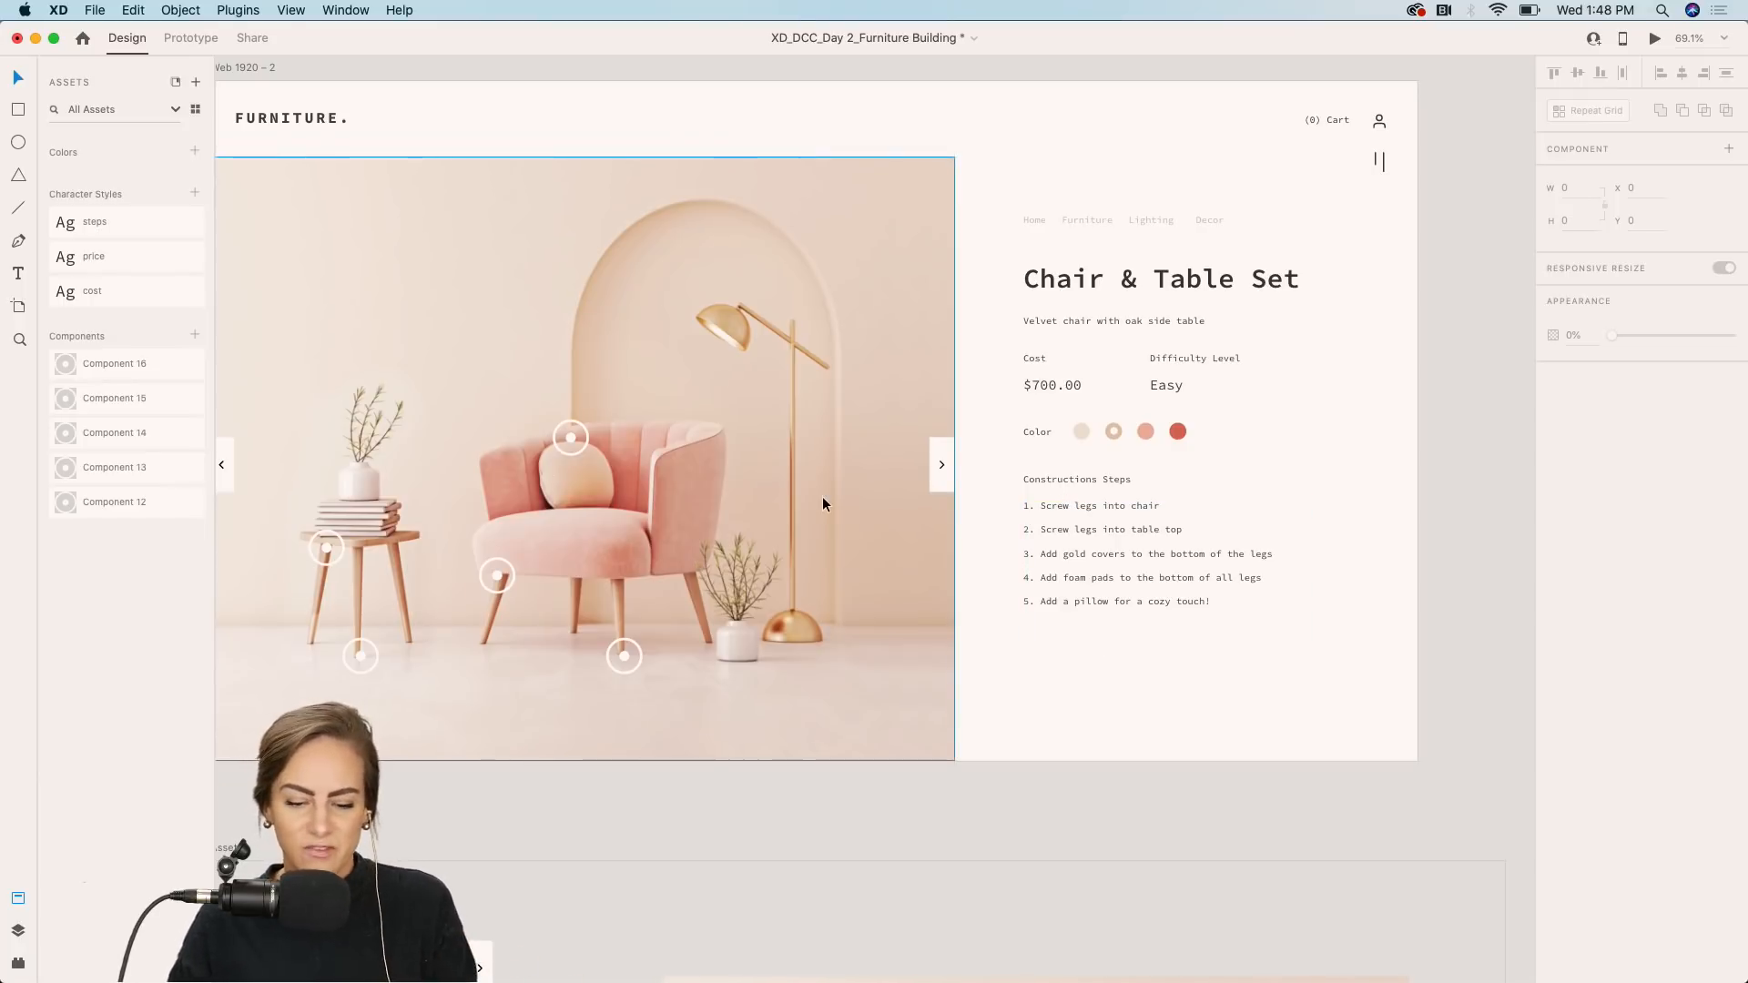
# Draw a rectangle about 185 × 62 below the construction steps list and fill it dark gray.
pyautogui.scroll(-5, 822, 495)
pyautogui.scroll(5, 877, 521)
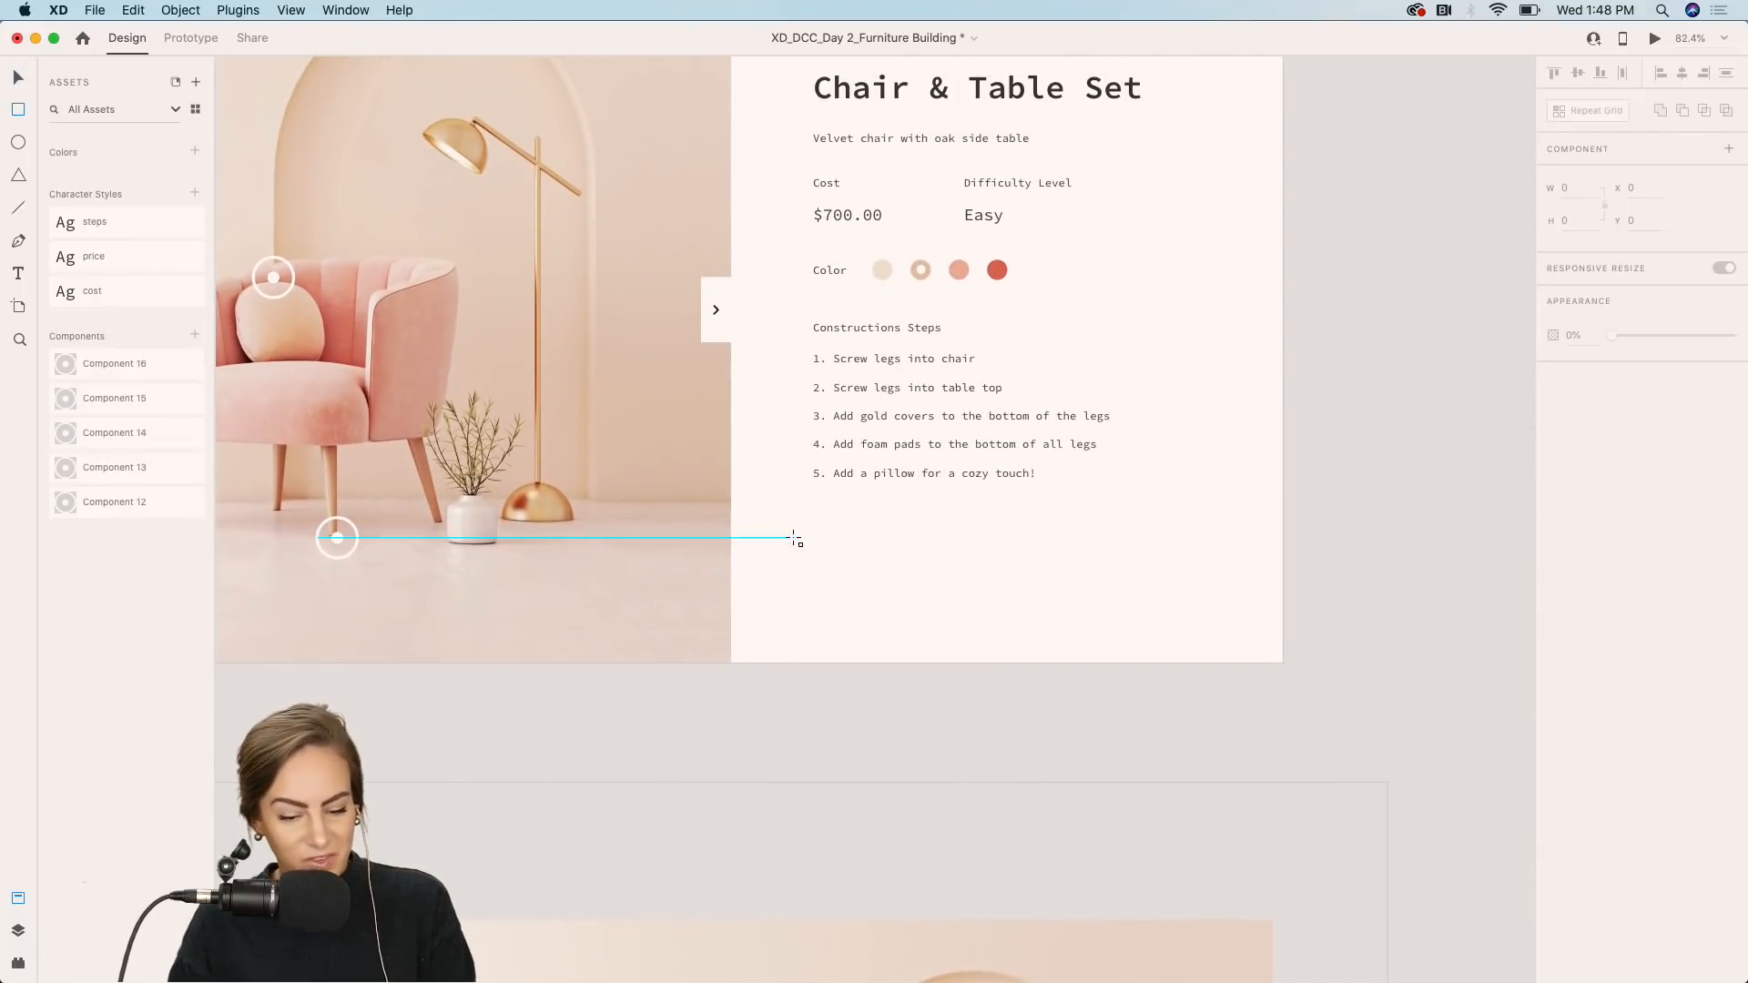
pyautogui.moveTo(812, 517); pyautogui.dragTo(951, 564)
pyautogui.click(1554, 521)
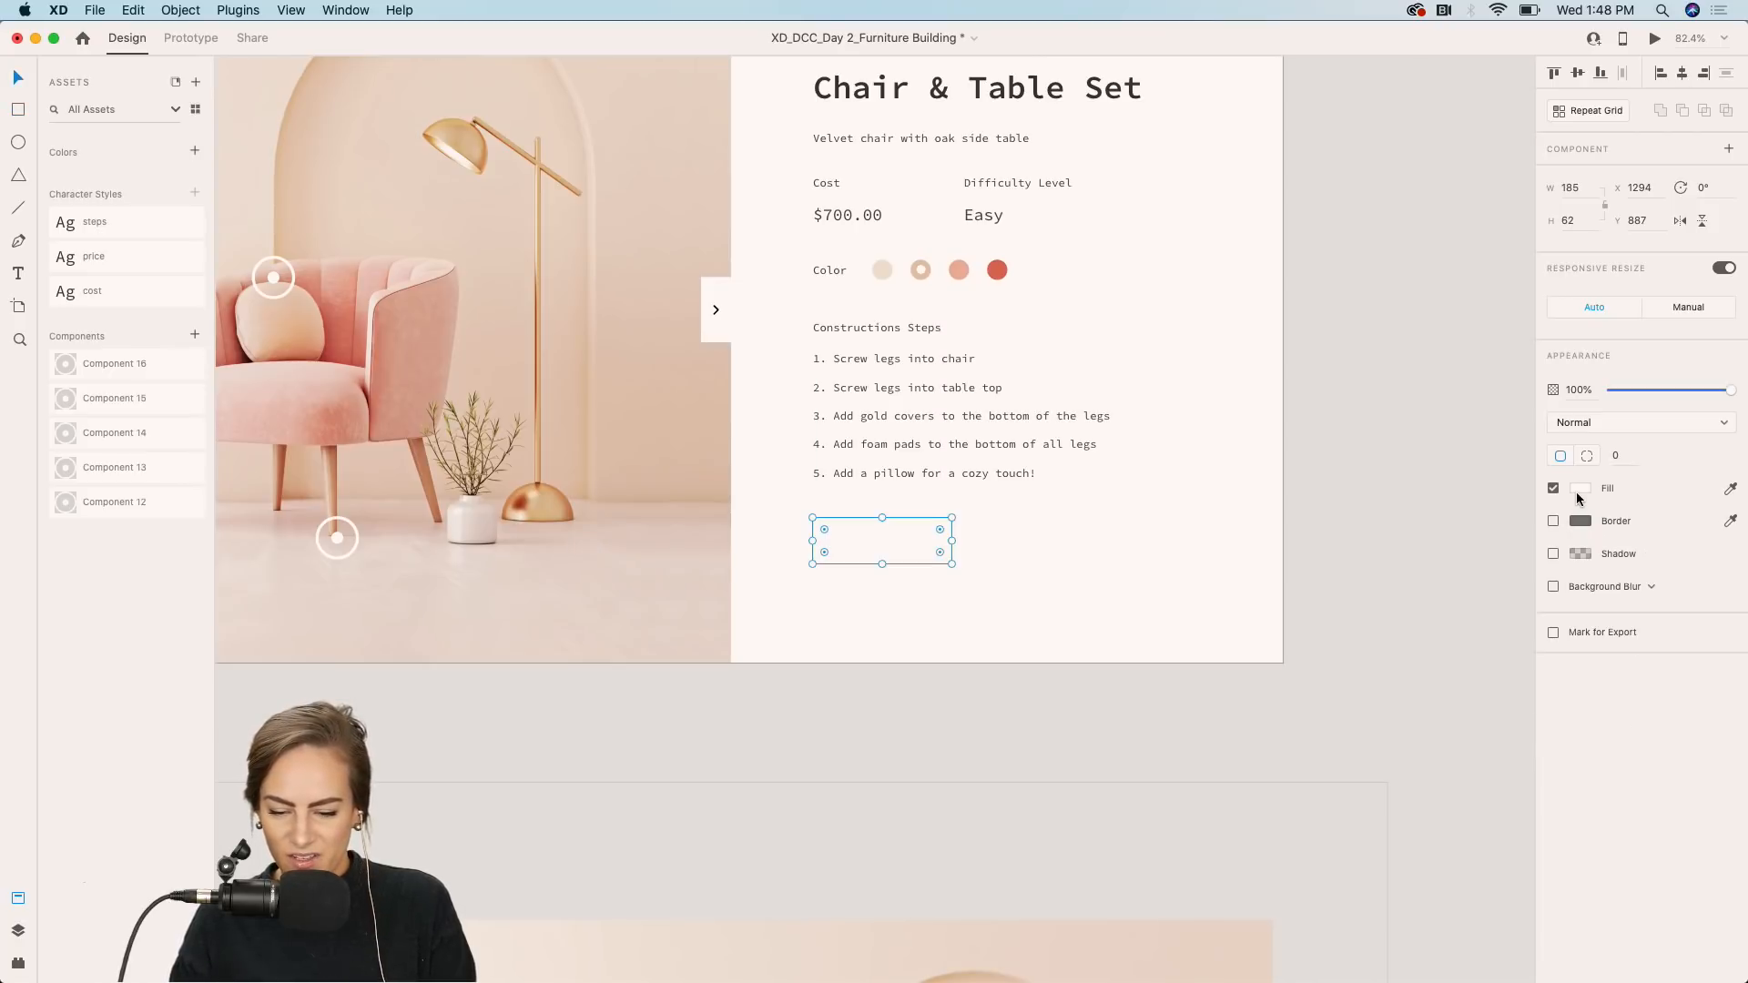
pyautogui.click(1579, 495)
pyautogui.click(1390, 601)
pyautogui.click(882, 550)
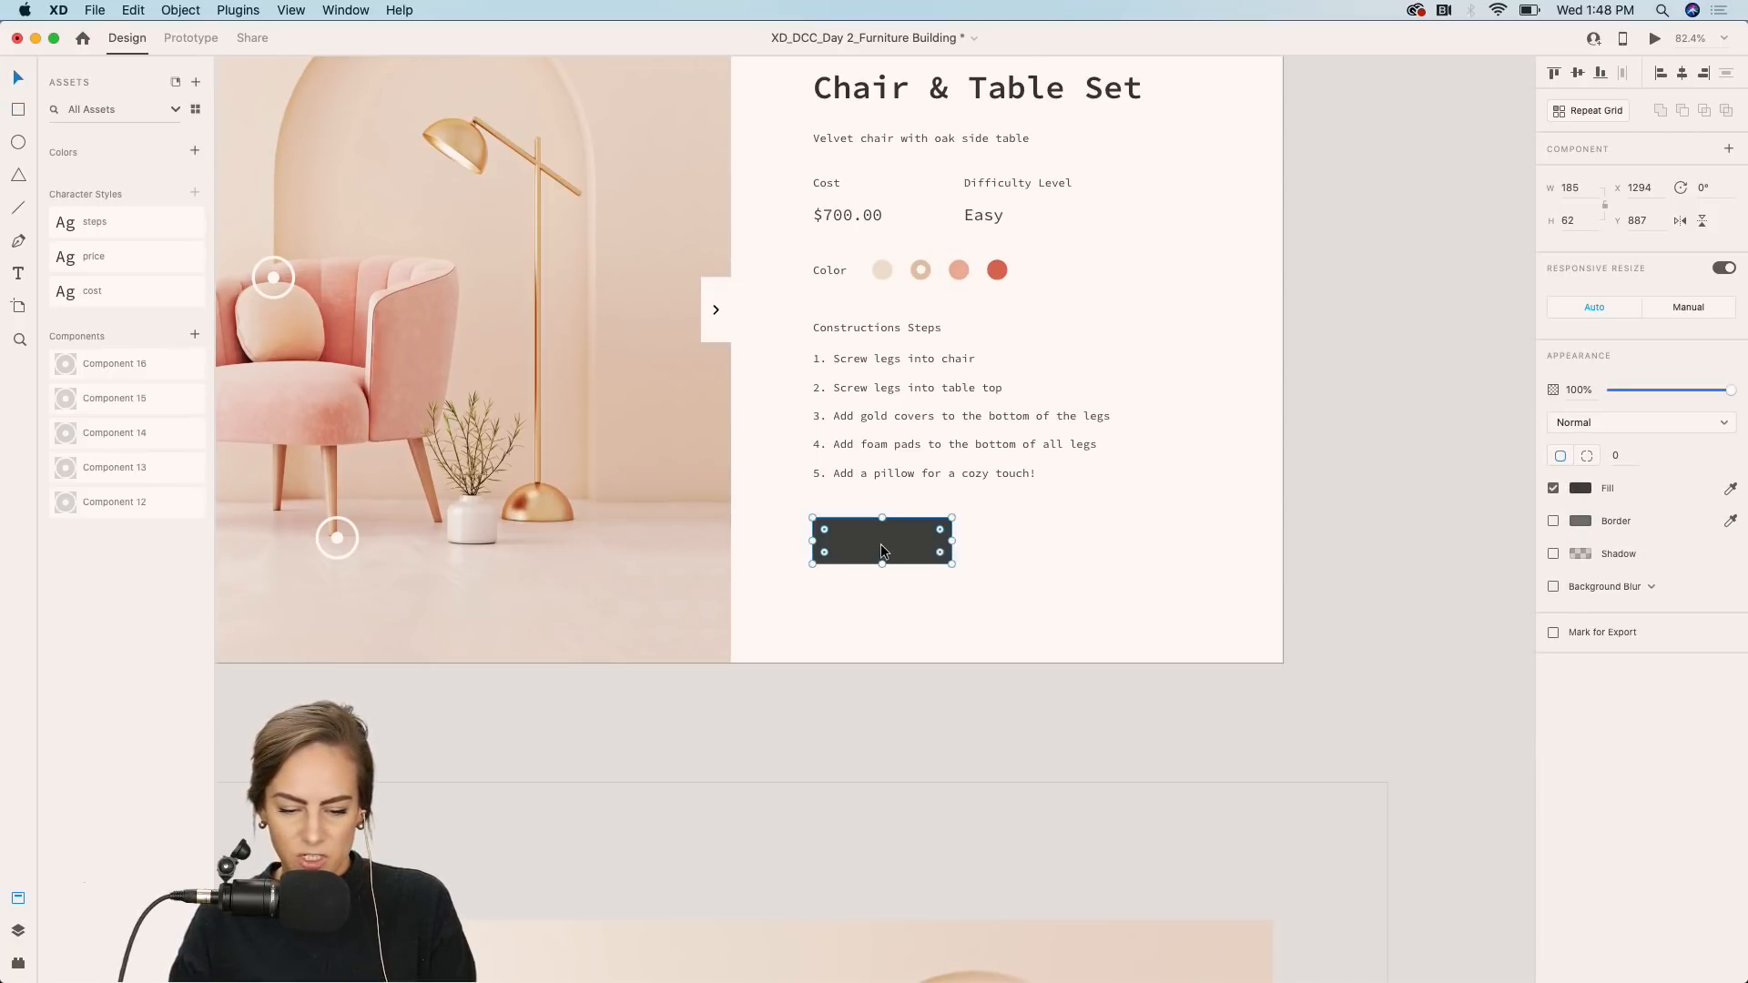
# Duplicate the Color label onto the area beside the rectangle and change its text to "Add to Cart".
pyautogui.doubleClick(834, 268)
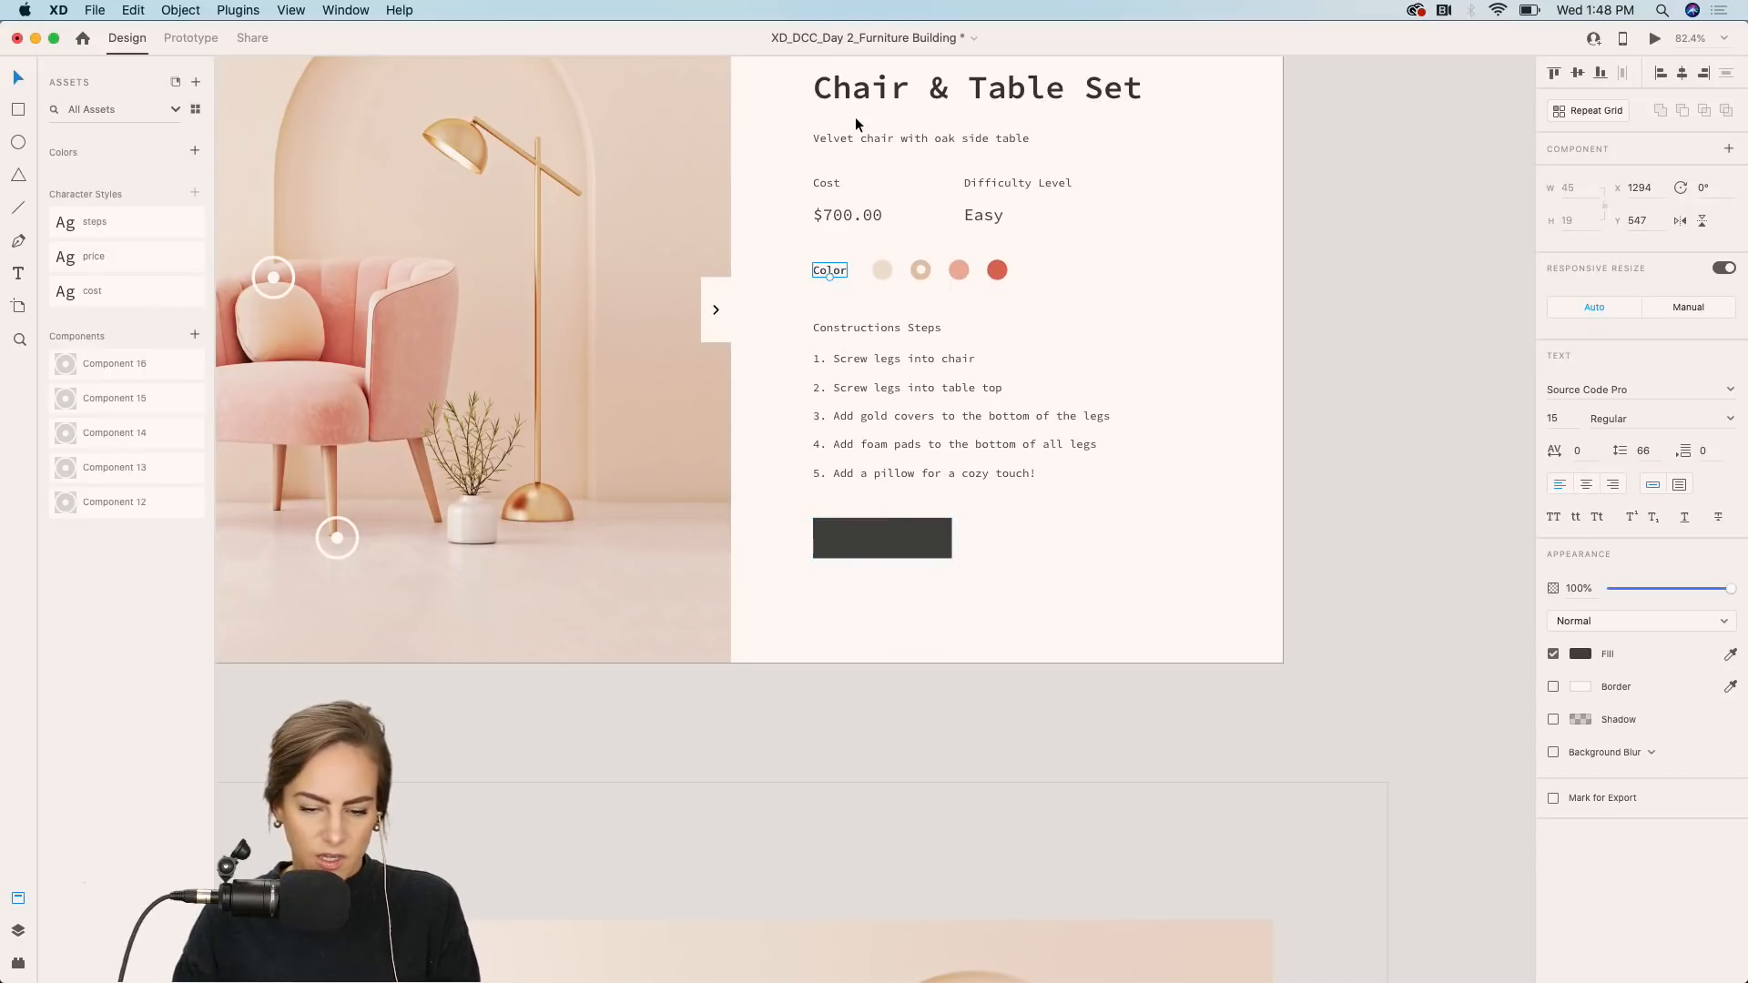
pyautogui.press('Escape')
pyautogui.moveTo(835, 273); pyautogui.dragTo(1013, 546)
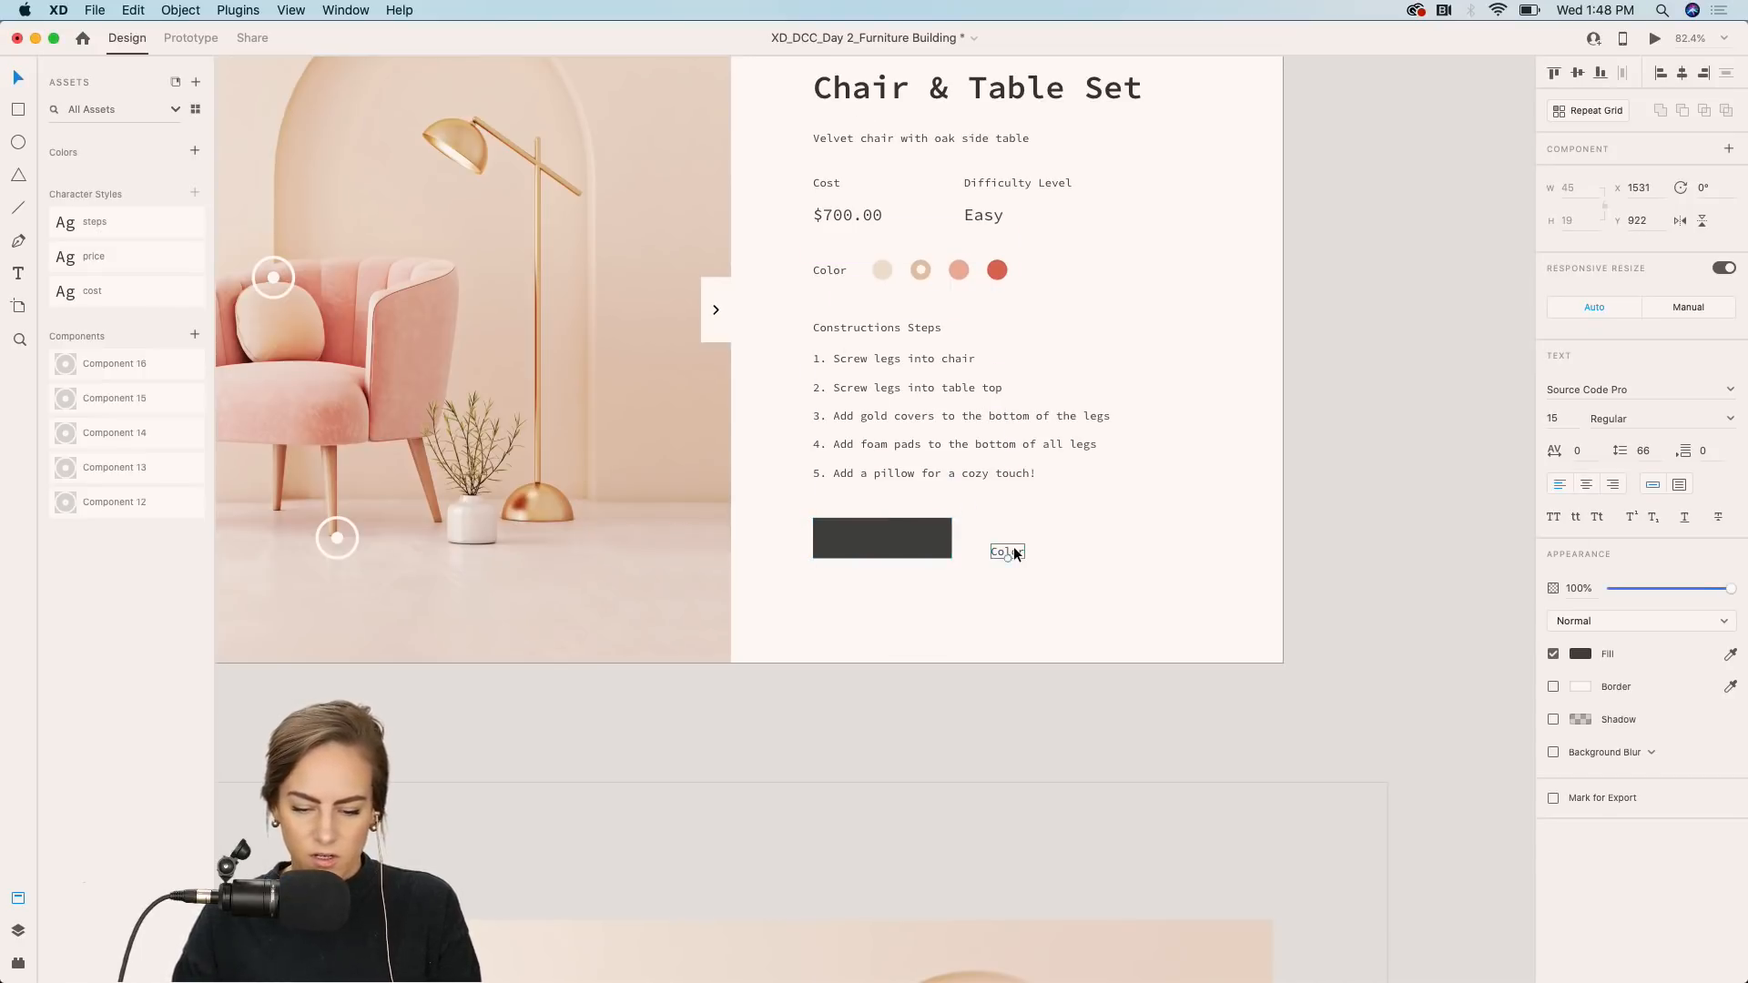
pyautogui.doubleClick(1009, 551)
pyautogui.write('Add to Cart')
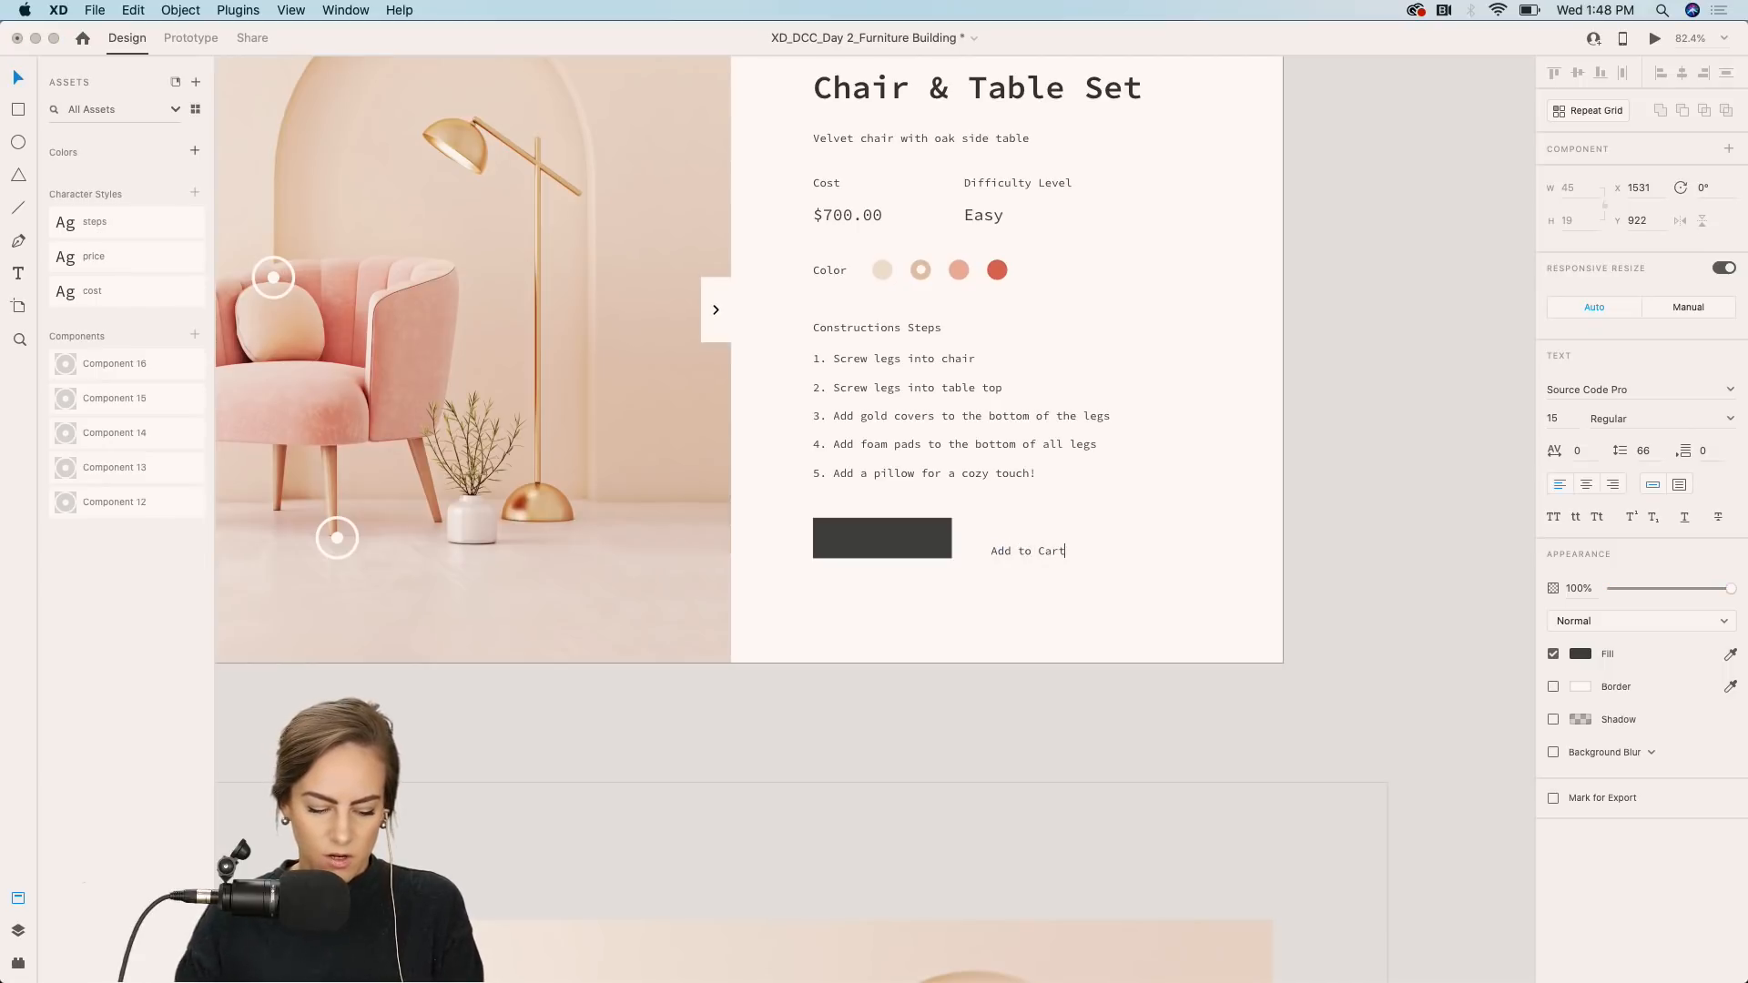
pyautogui.press('Escape')
# Set the Add to Cart label's fill color to white.
pyautogui.click(1577, 656)
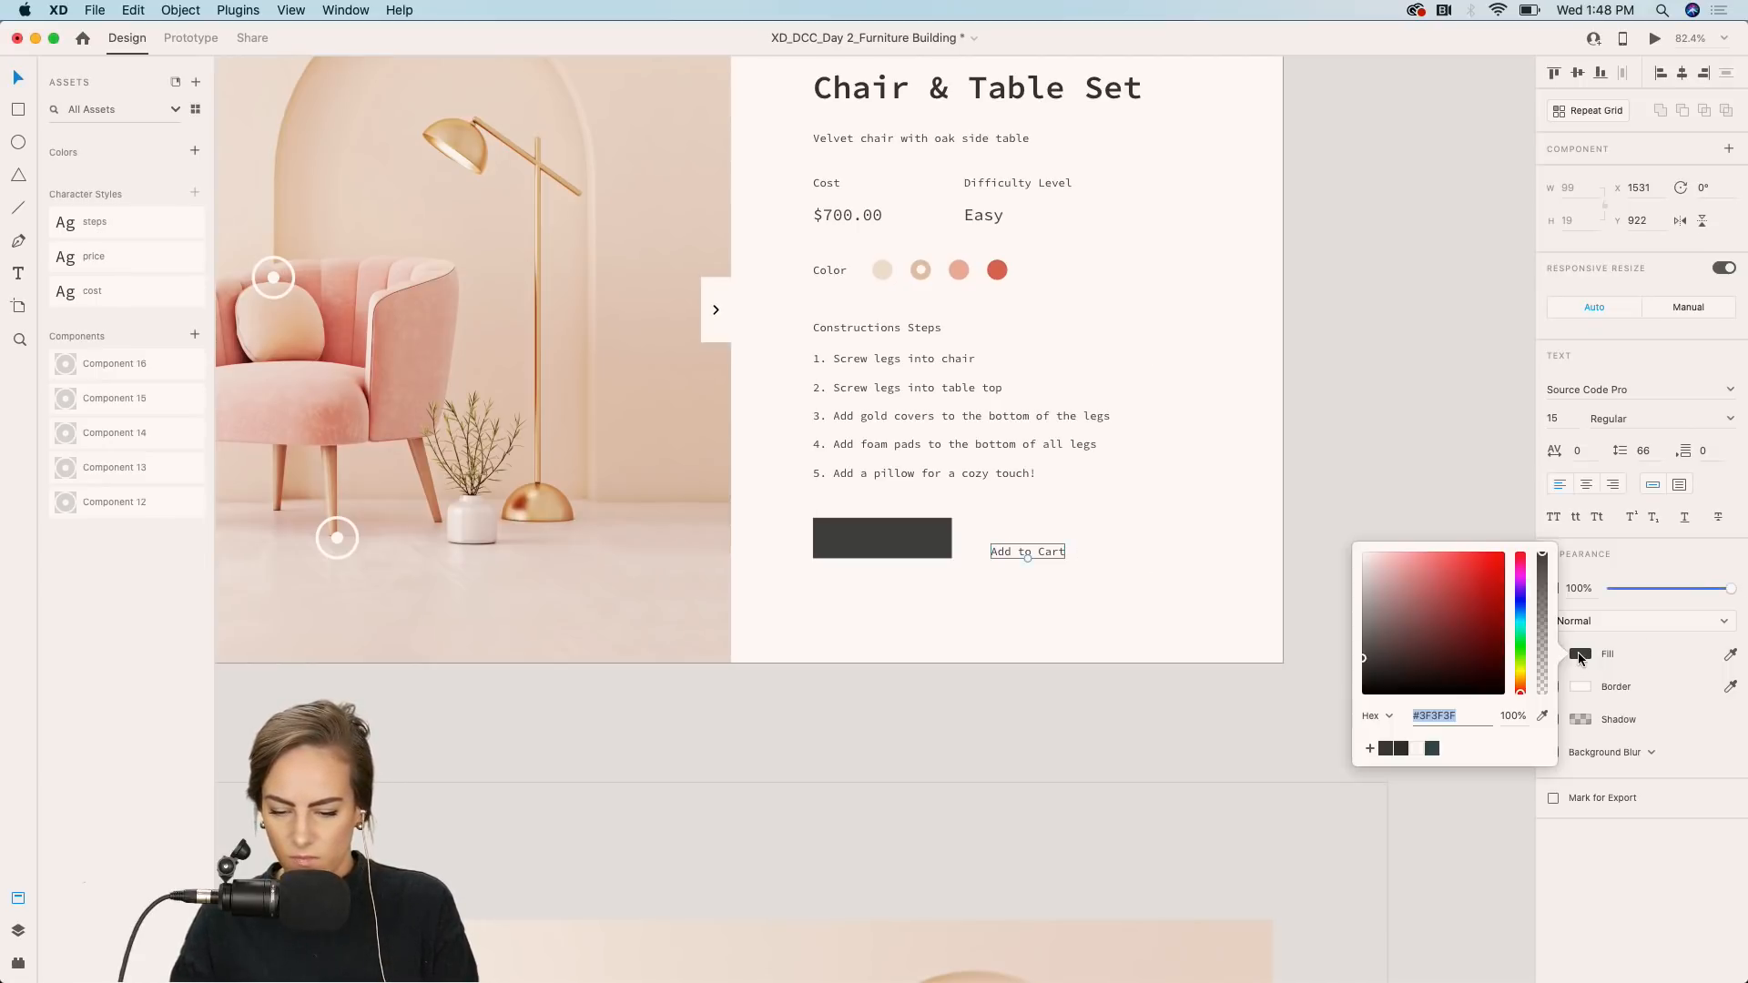
pyautogui.moveTo(1453, 595); pyautogui.dragTo(1303, 503)
pyautogui.click(1043, 526)
# Move the Add to Cart label onto the dark rectangle and group both into a button.
pyautogui.moveTo(1032, 550); pyautogui.dragTo(891, 541)
pyautogui.keyDown('shift'); pyautogui.click(938, 523); pyautogui.keyUp('shift')
pyautogui.press('super+g')
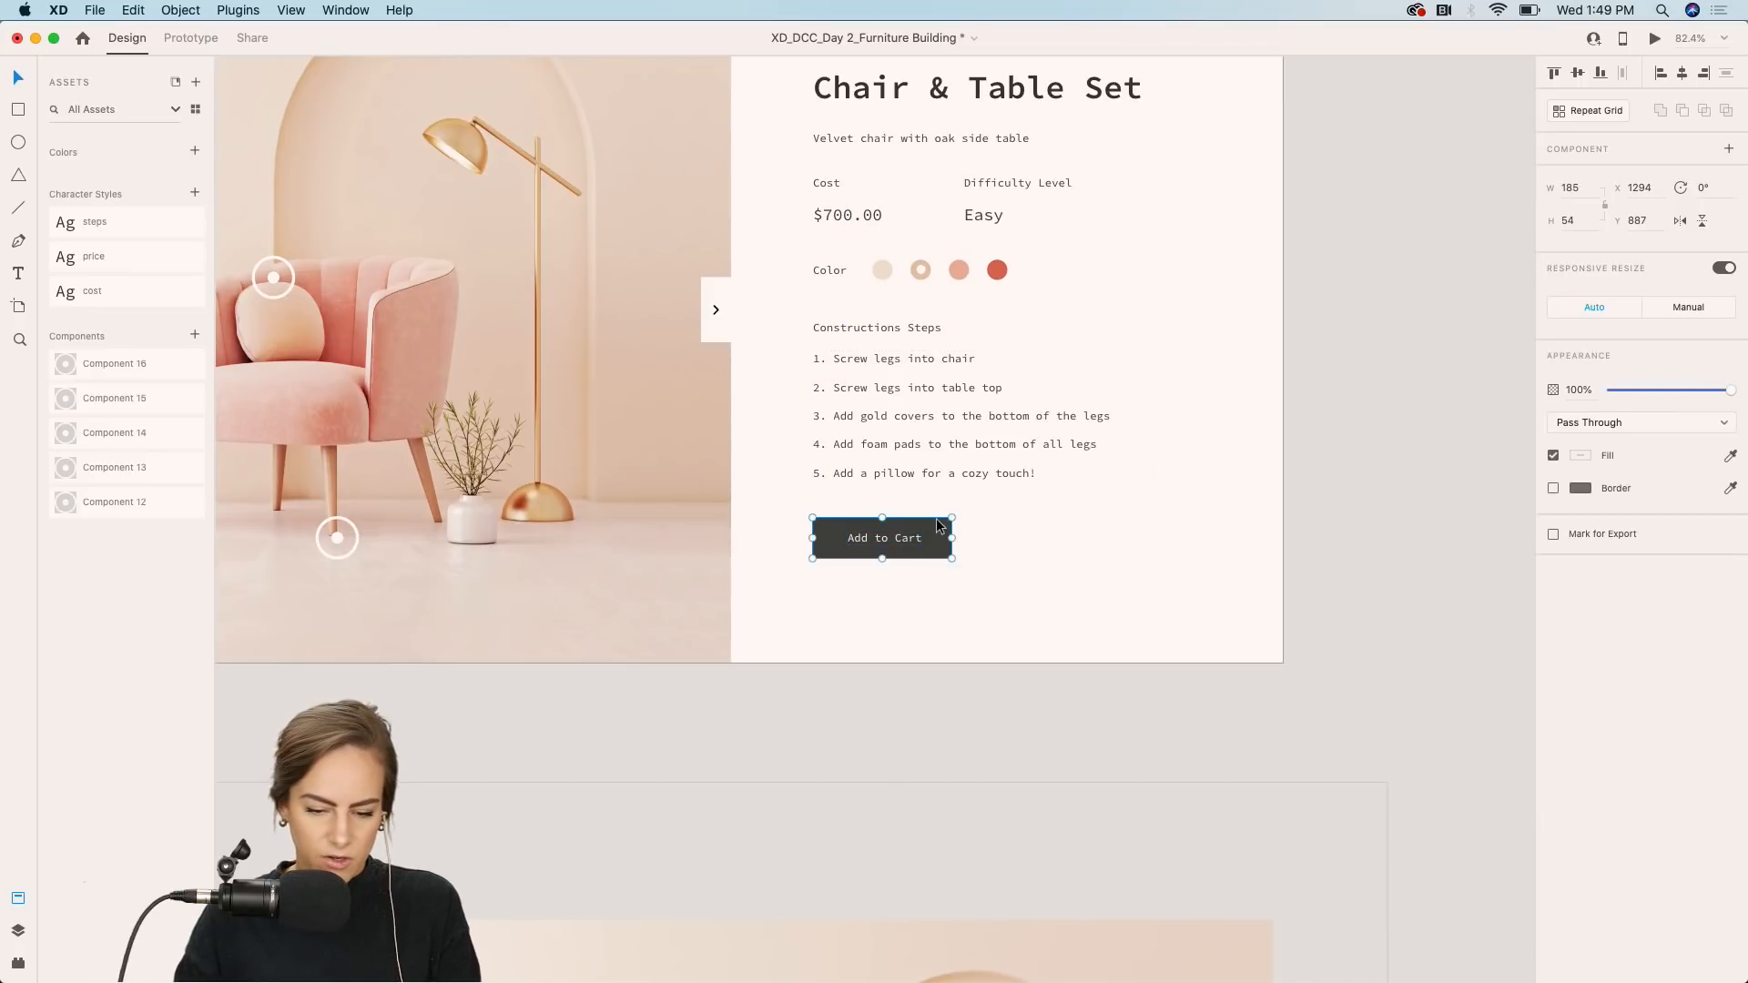
# Preview the product page and hover over each hotspot to check its step card, then close the preview.
pyautogui.scroll(-3, 926, 564)
pyautogui.click(813, 672)
pyautogui.hscroll(-4, 812, 674)
pyautogui.scroll(3, 812, 674)
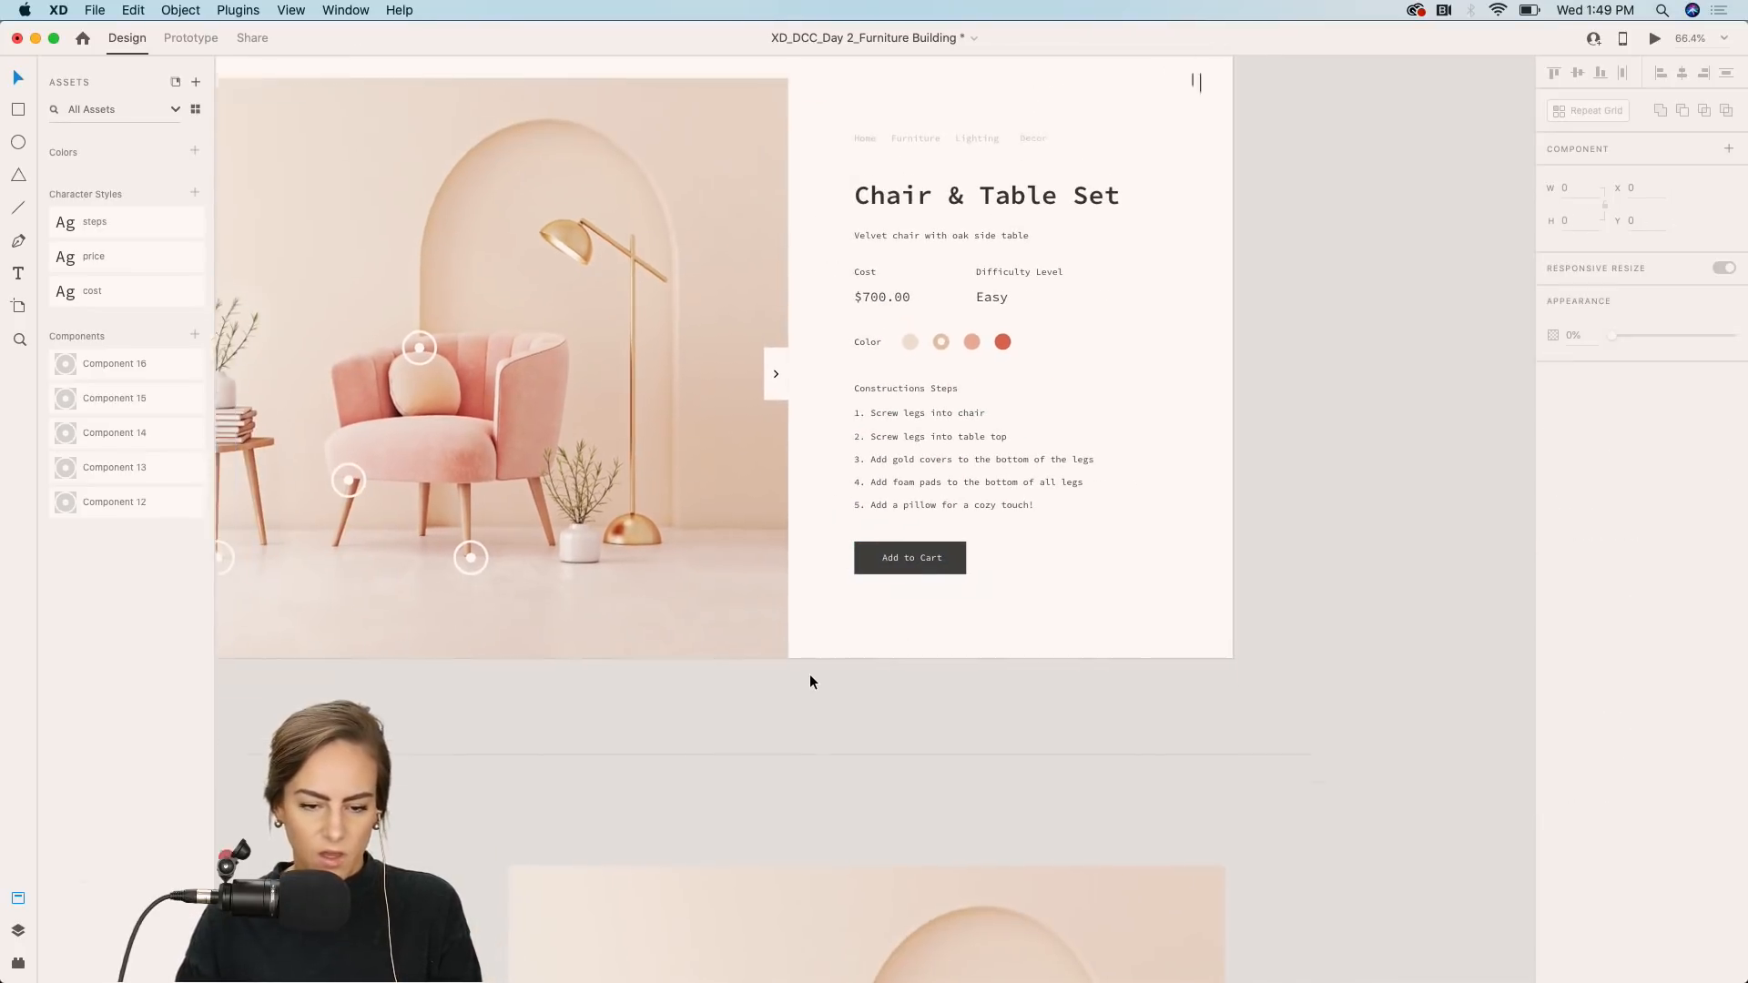
pyautogui.scroll(-1, 812, 674)
pyautogui.hscroll(-3, 812, 674)
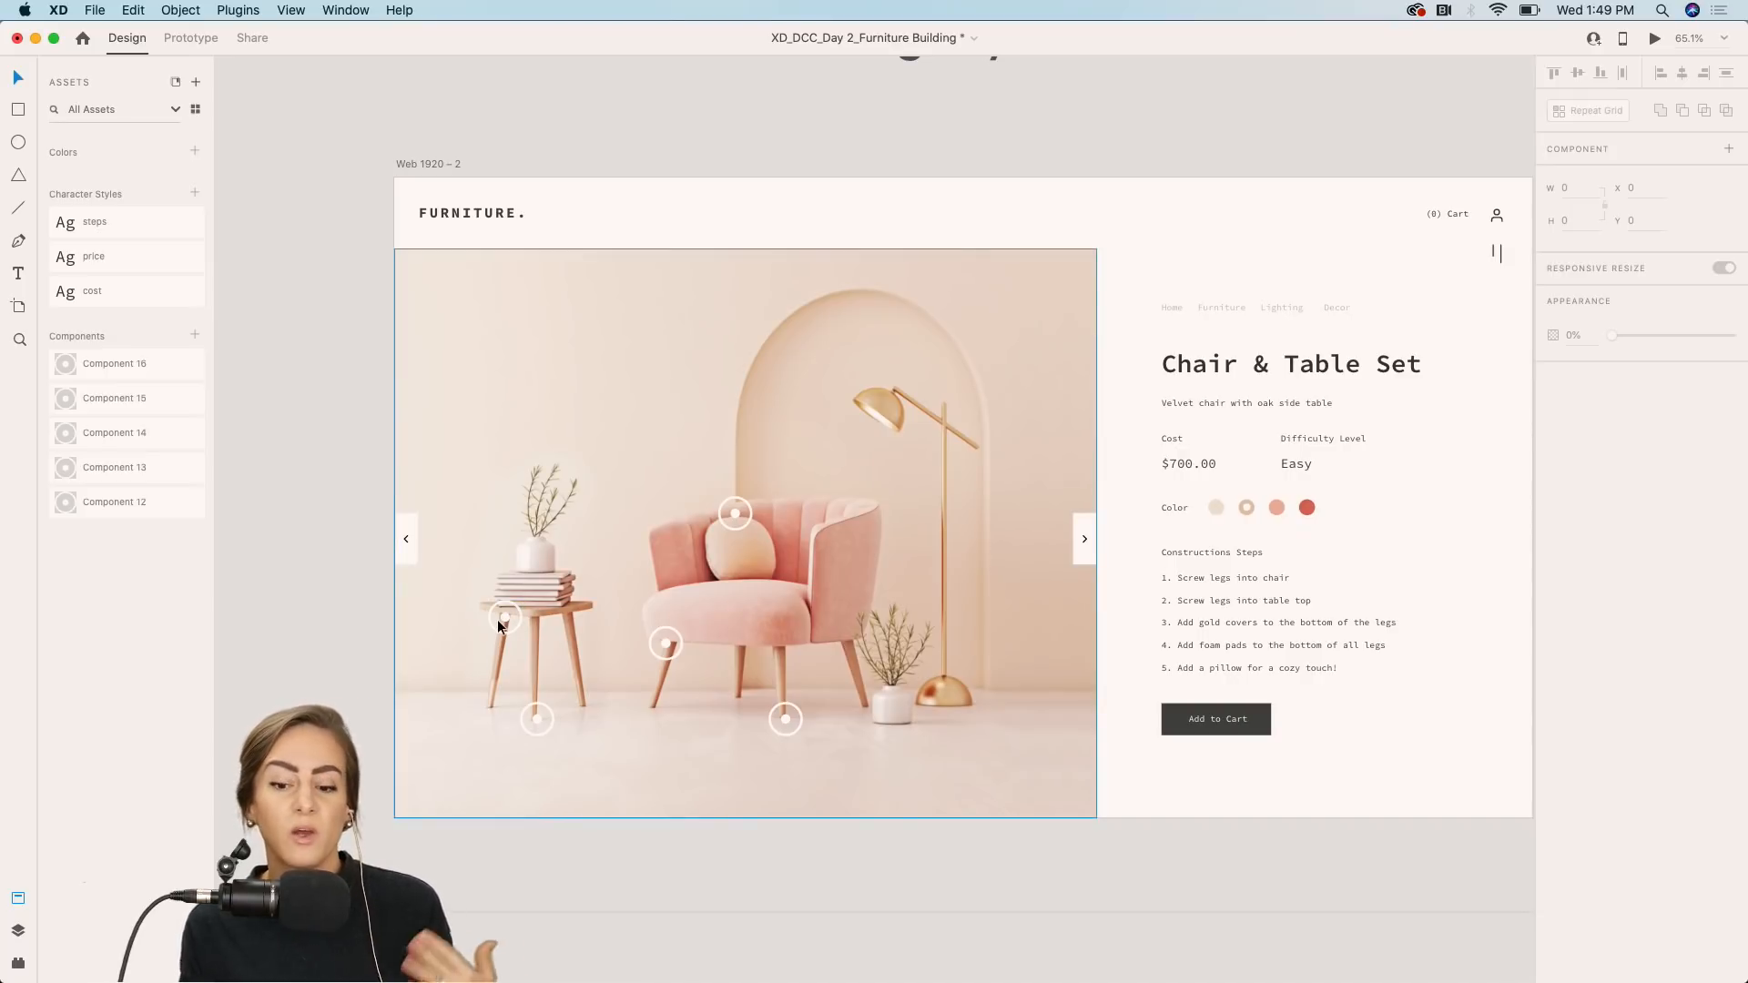
pyautogui.hscroll(3, 497, 619)
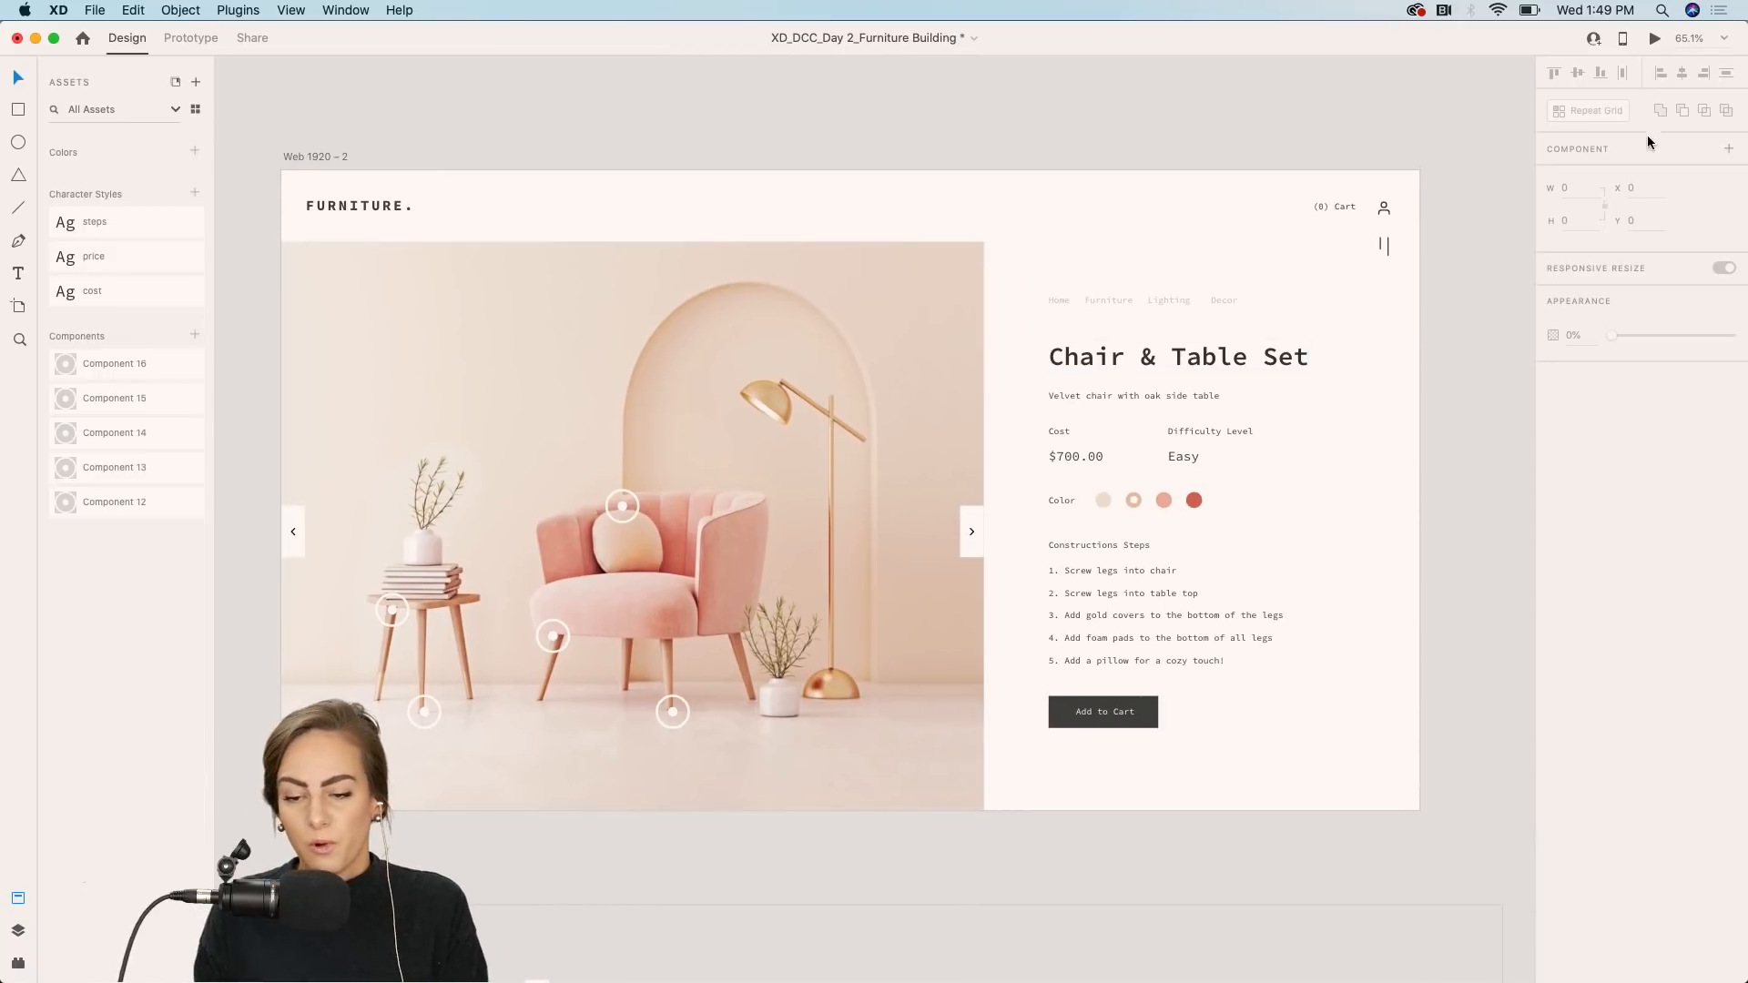
pyautogui.click(1654, 39)
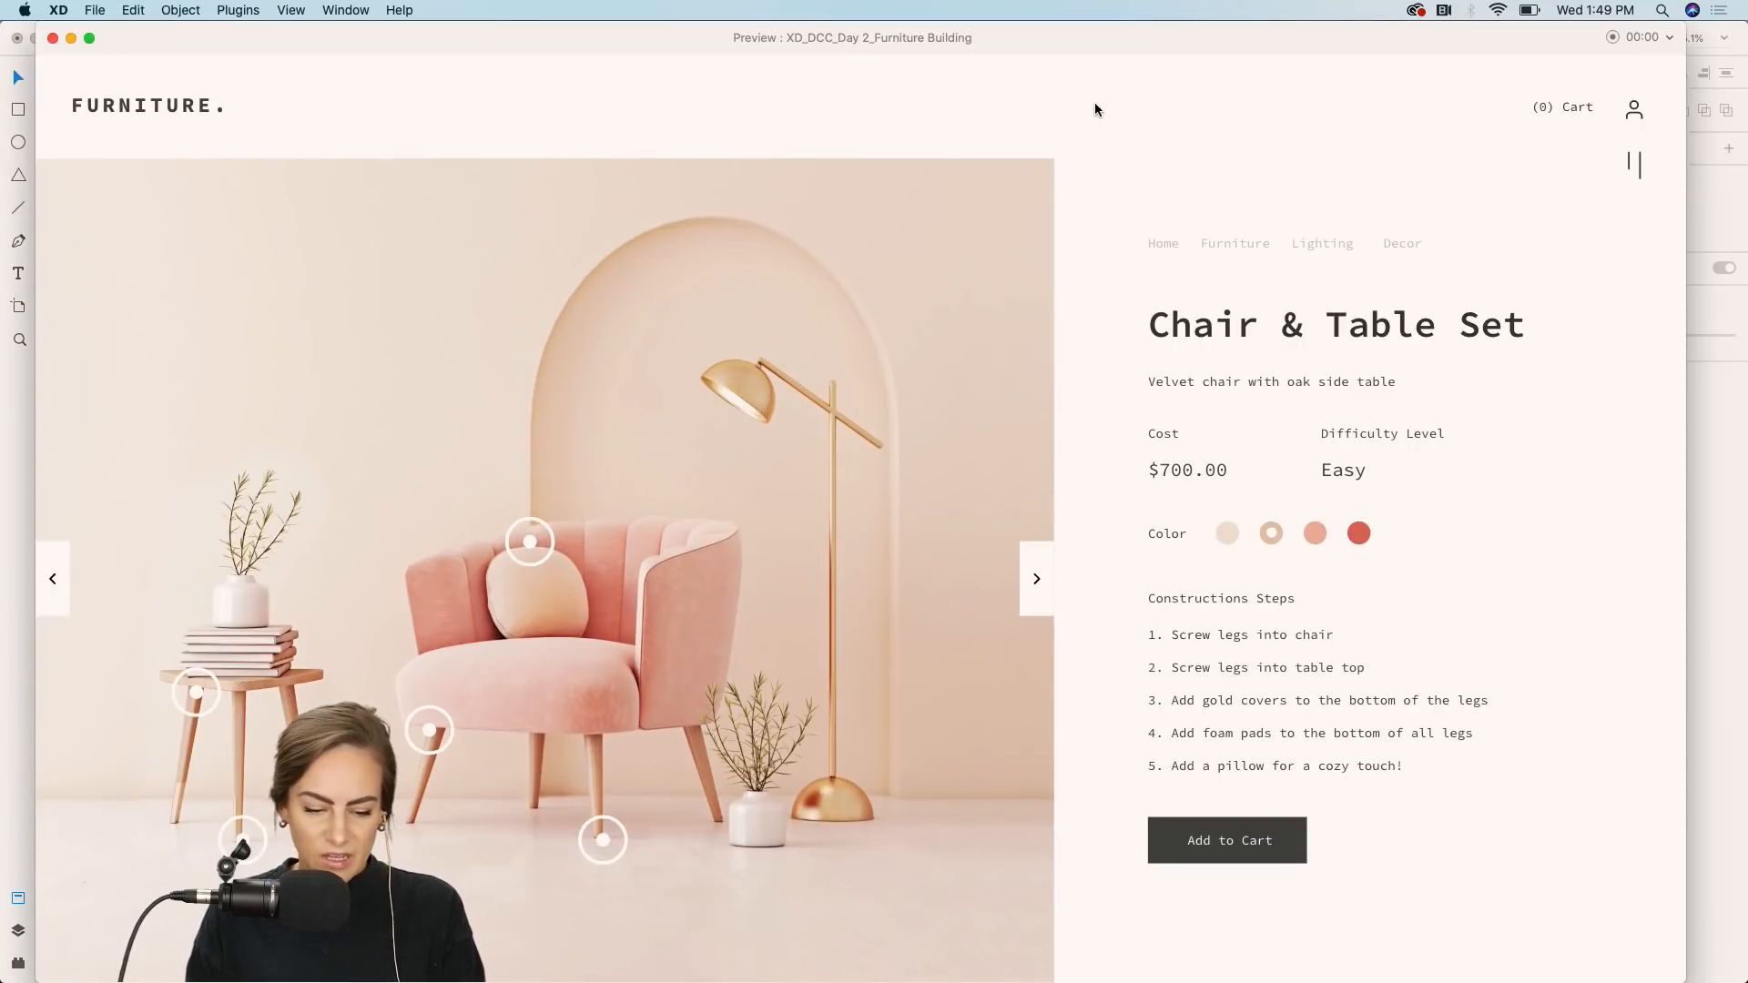
pyautogui.click(197, 683)
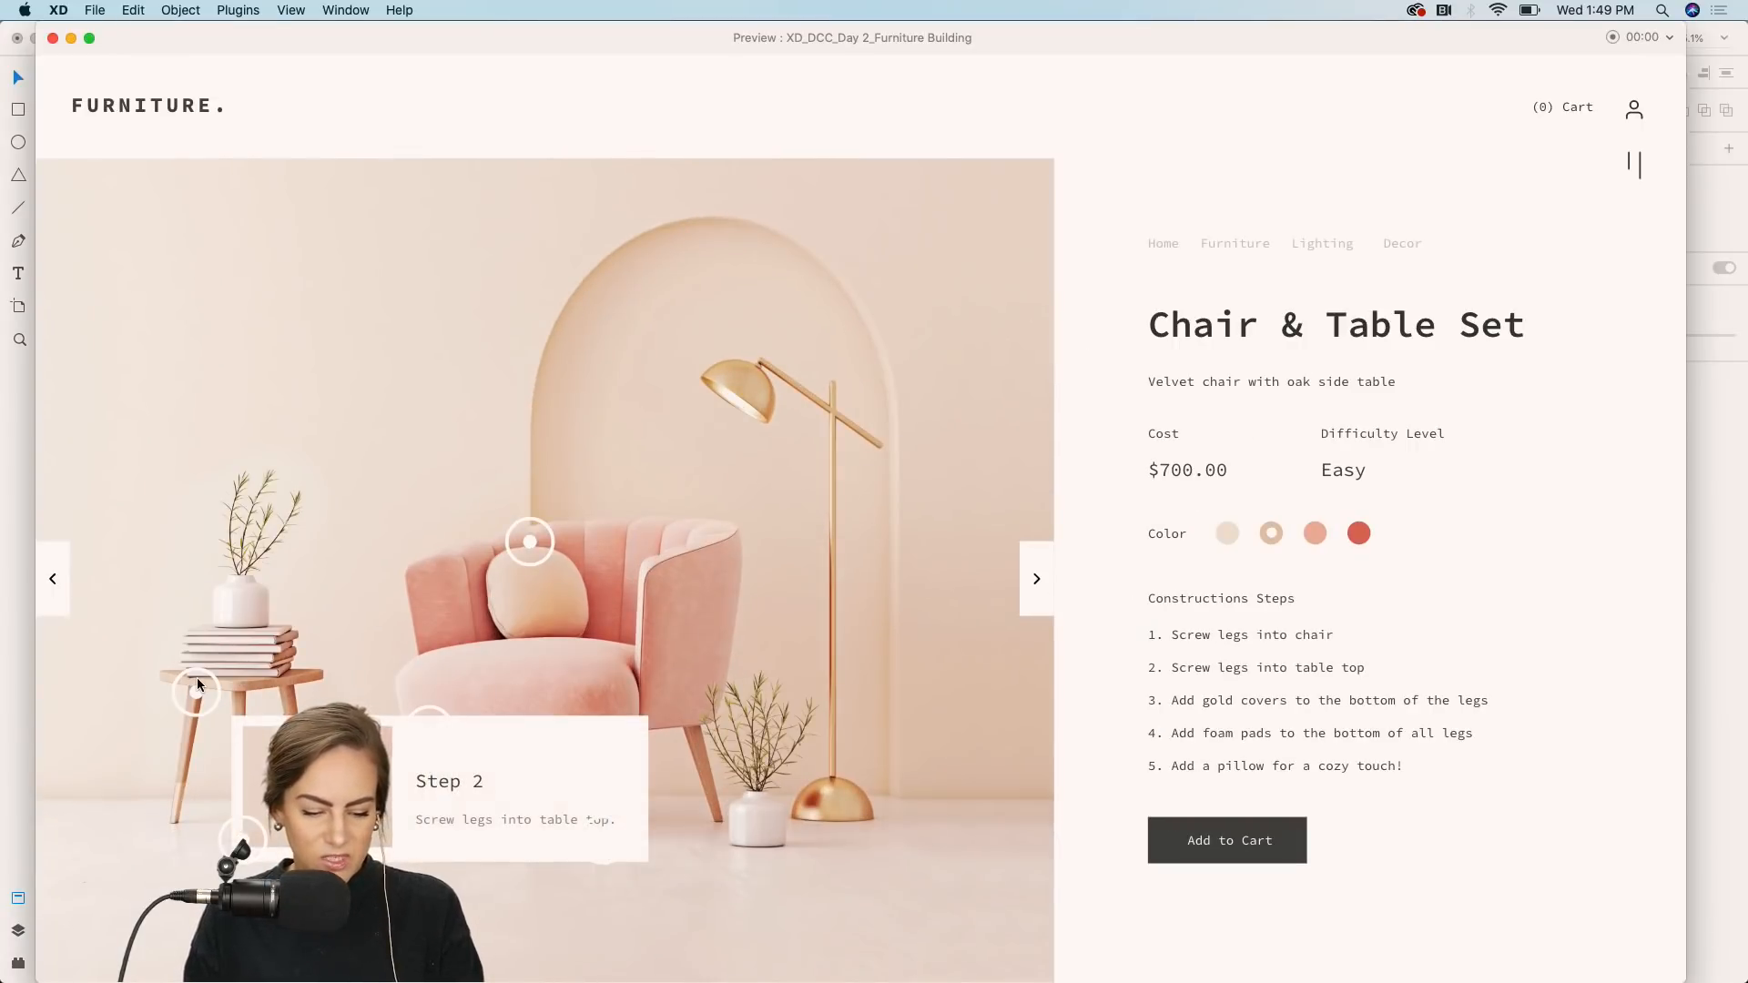
pyautogui.click(430, 733)
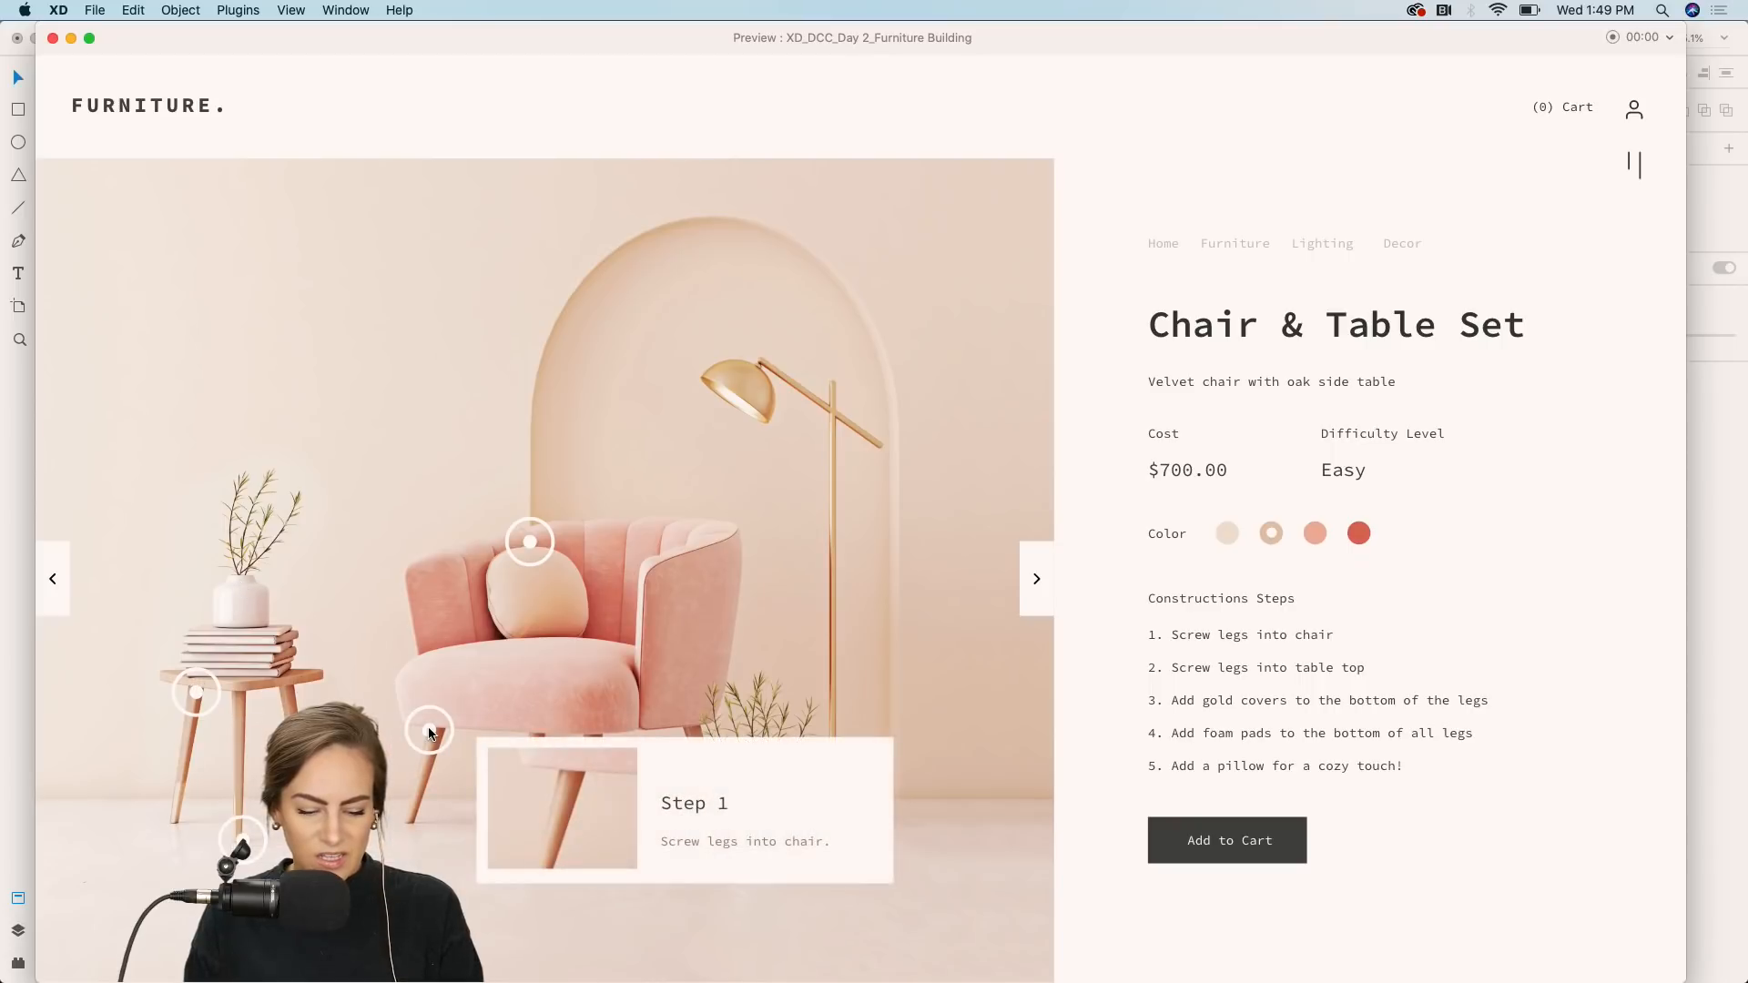
pyautogui.click(602, 838)
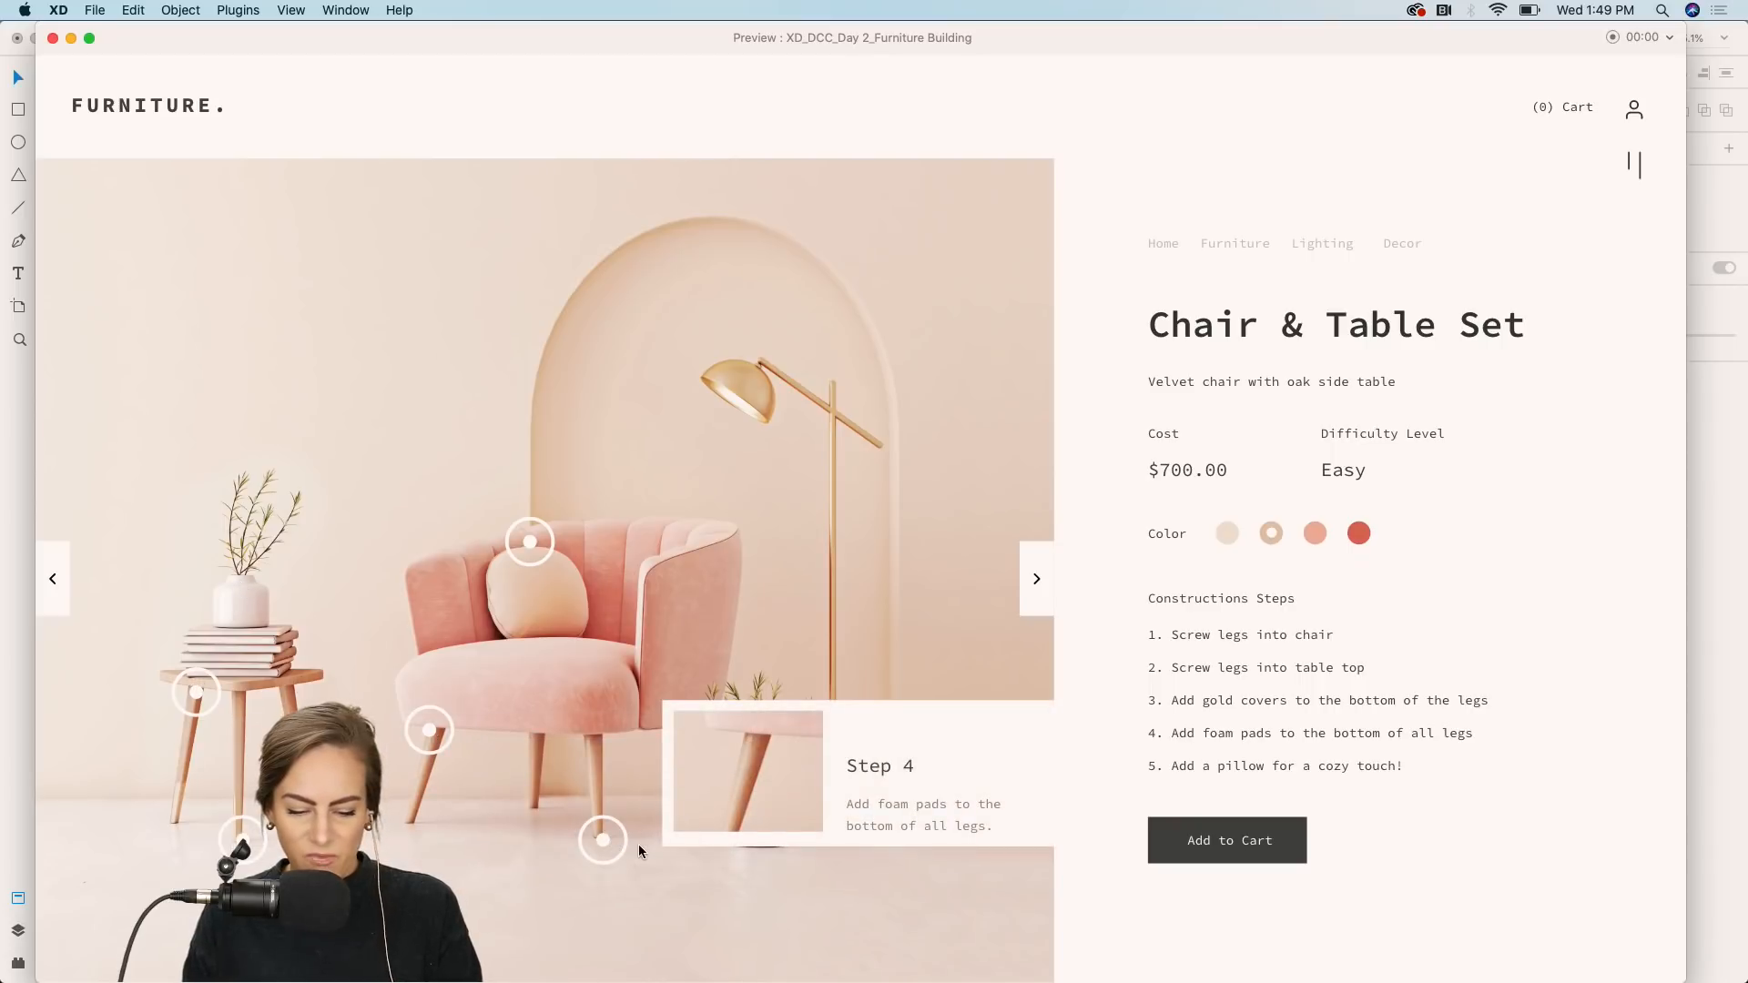
pyautogui.click(241, 838)
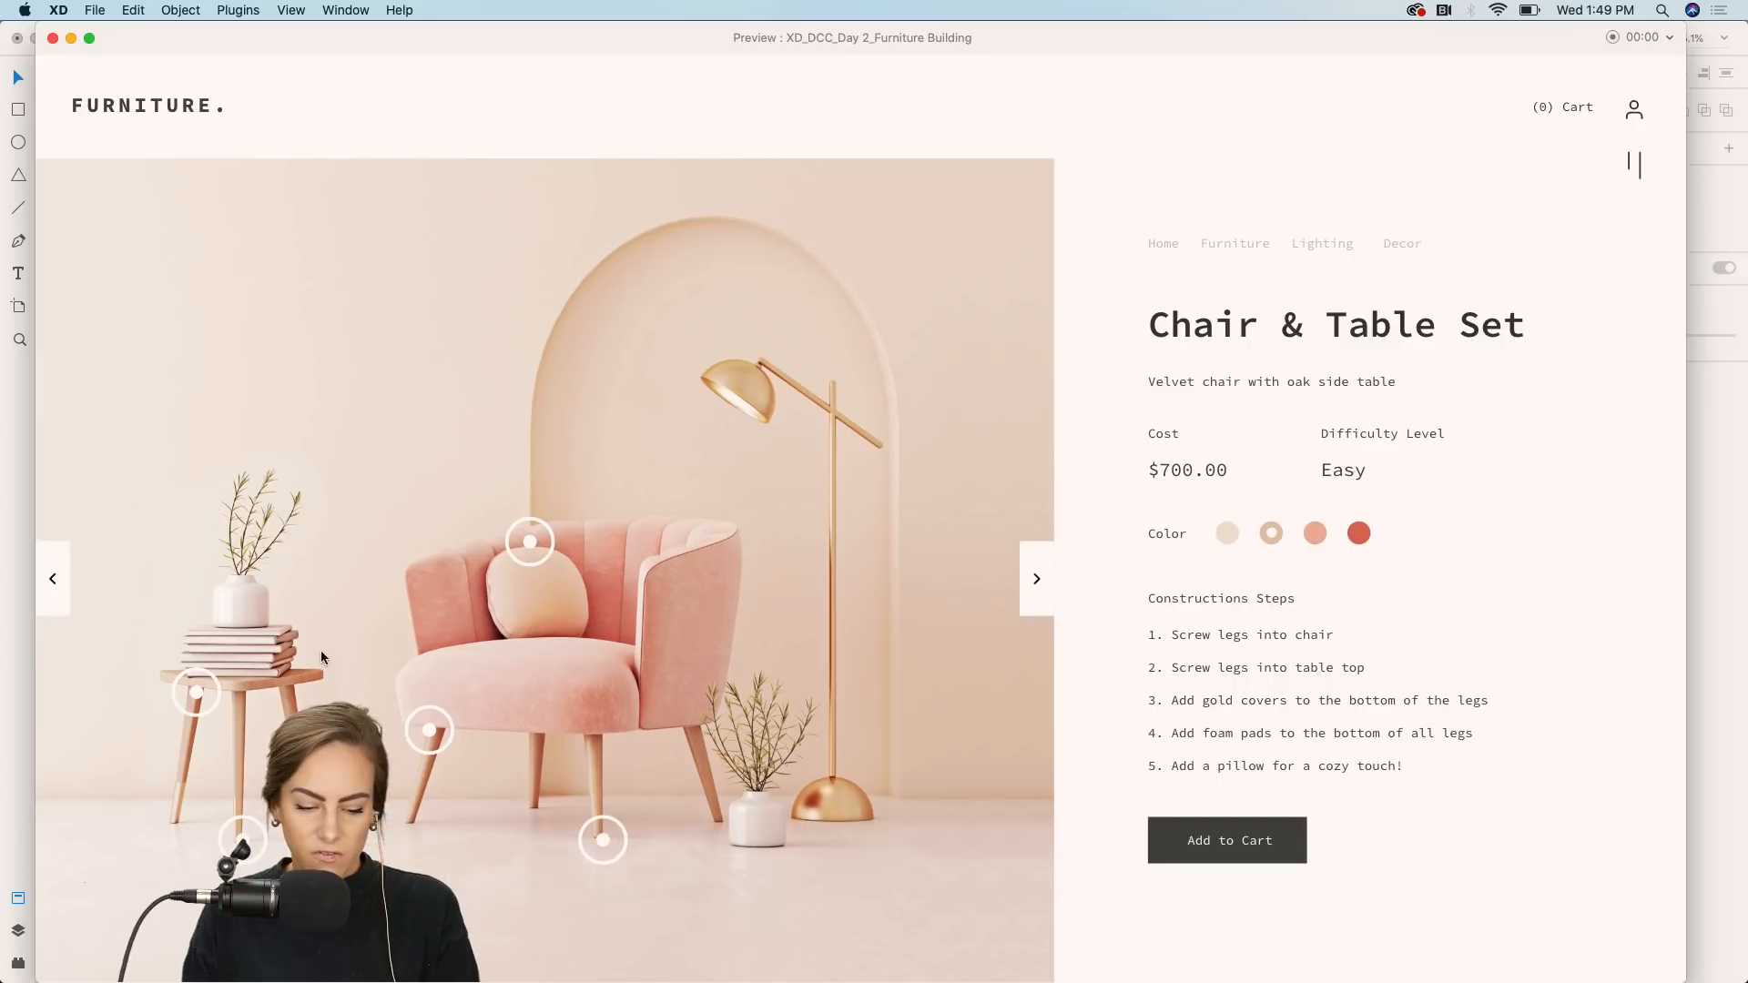
pyautogui.click(528, 542)
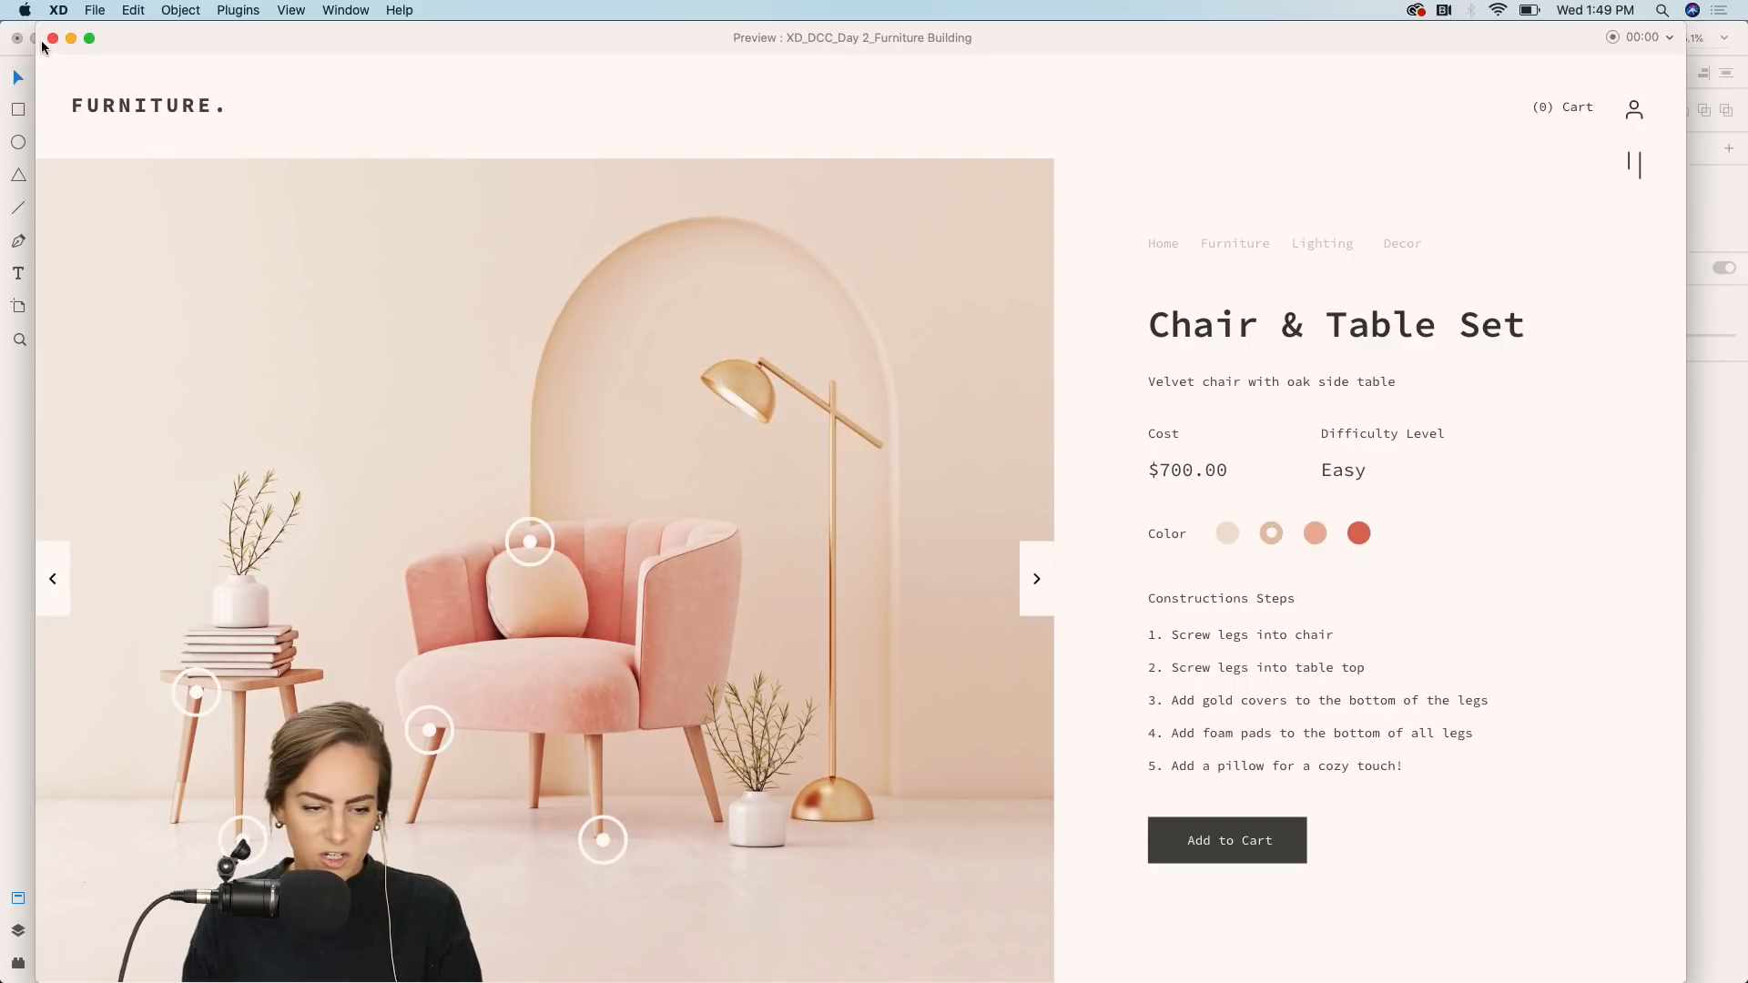
pyautogui.press('super+w')
# Try to reposition the image inside the Step 1 card in the chair-leg hotspot's hover state.
pyautogui.click(549, 636)
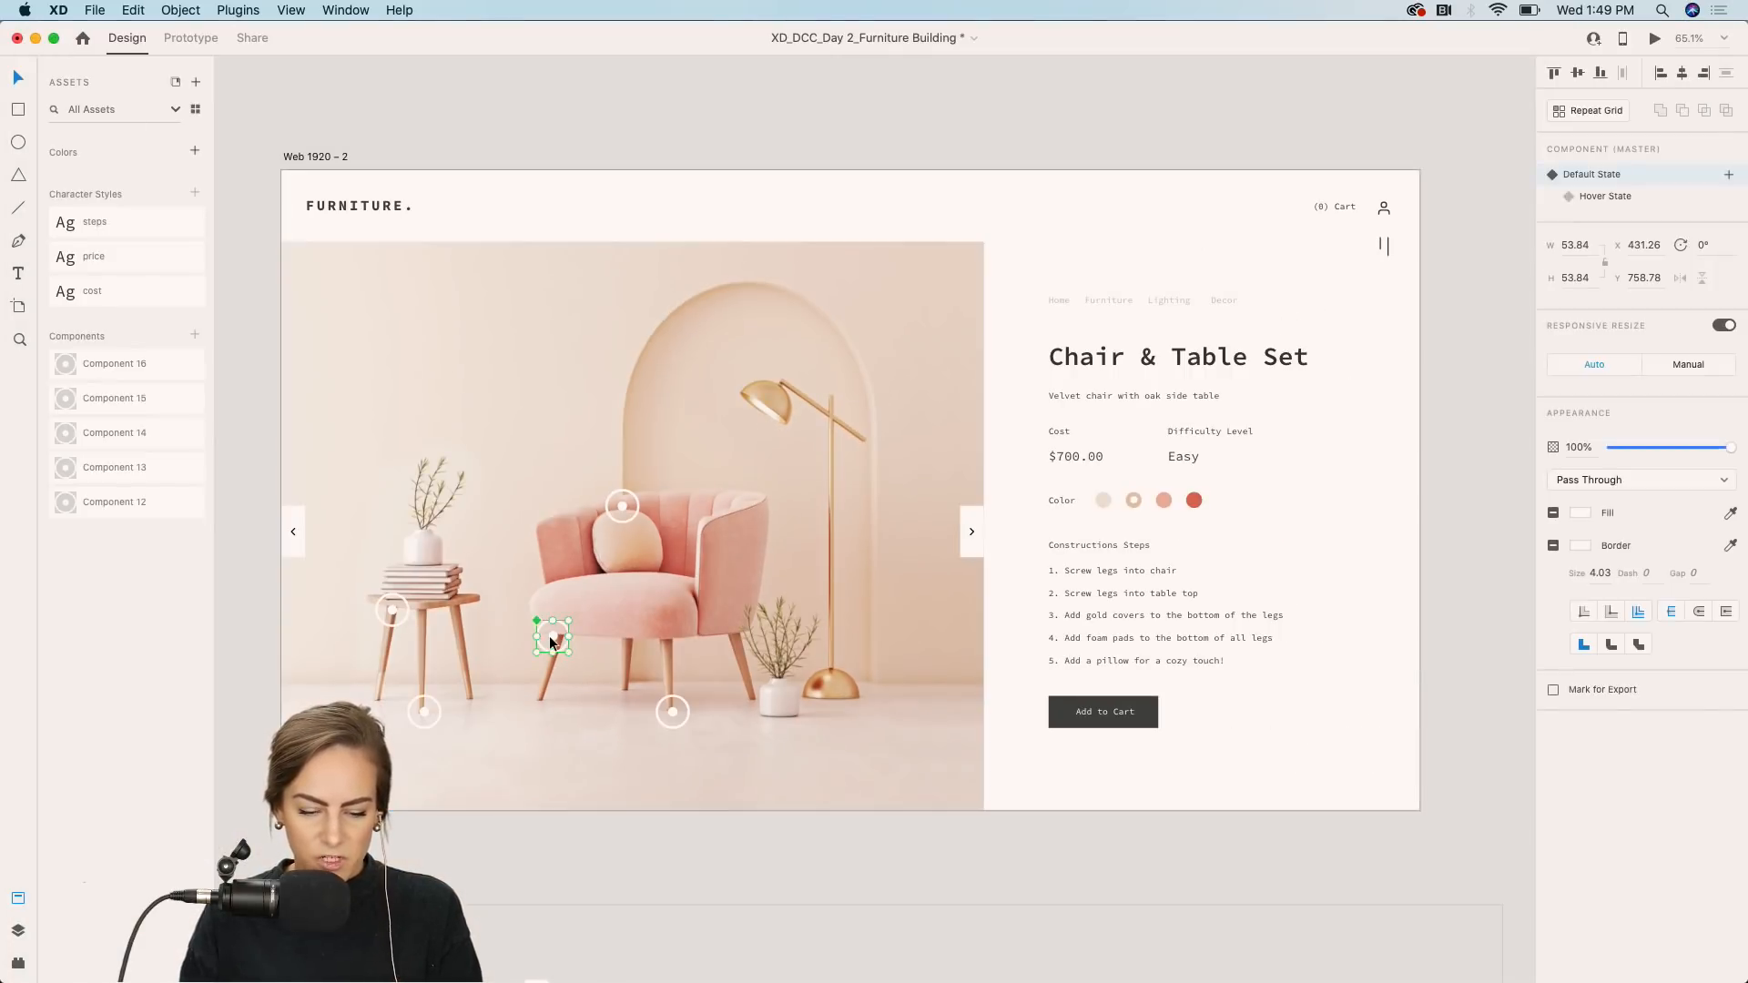
pyautogui.click(1605, 196)
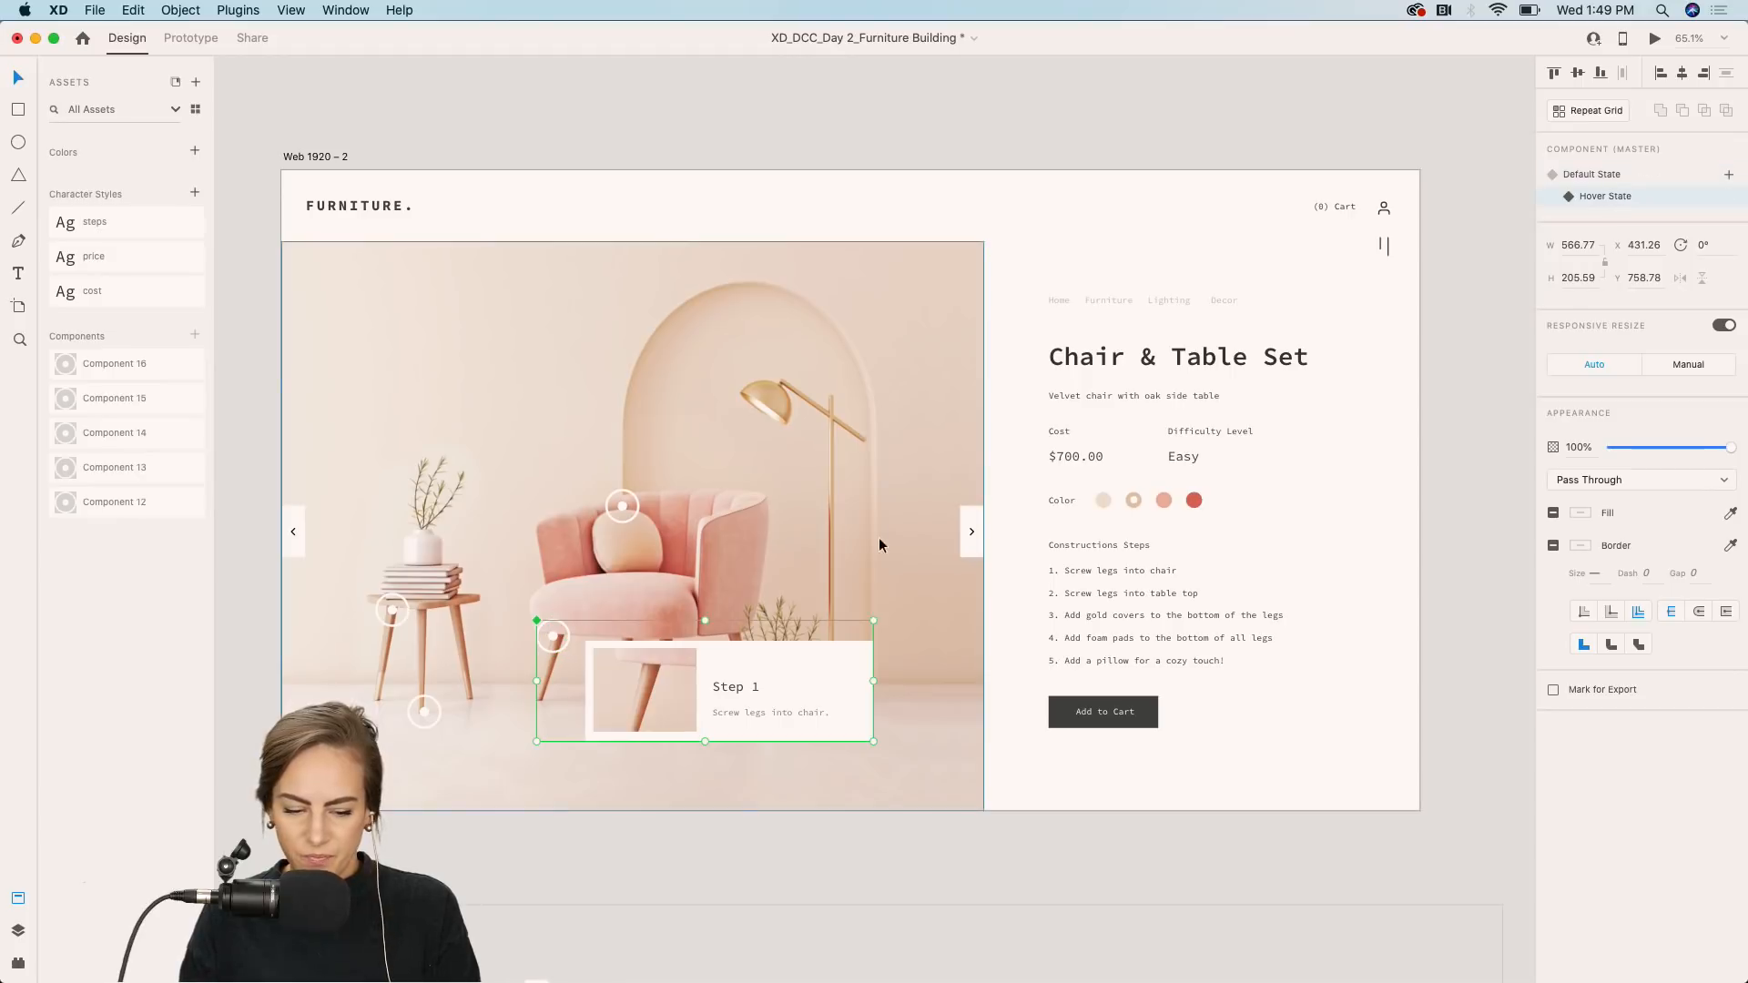
pyautogui.doubleClick(684, 677)
pyautogui.click(632, 678)
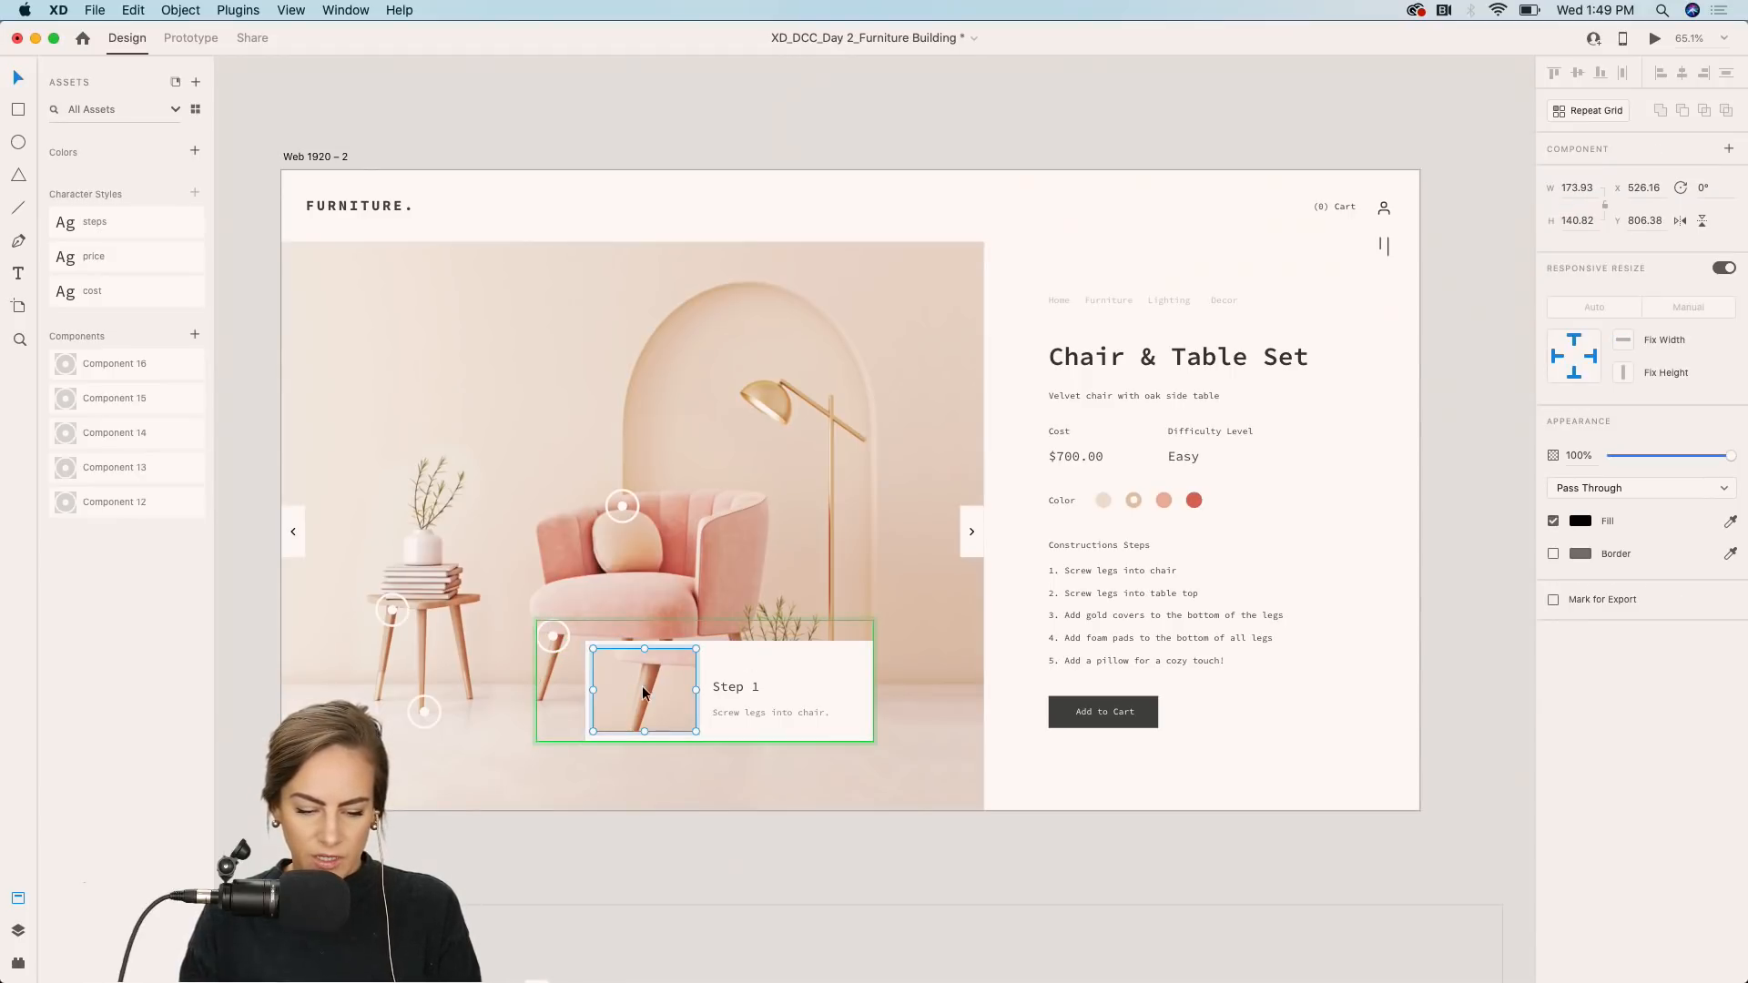
pyautogui.doubleClick(632, 677)
pyautogui.scroll(-5, 239, 786)
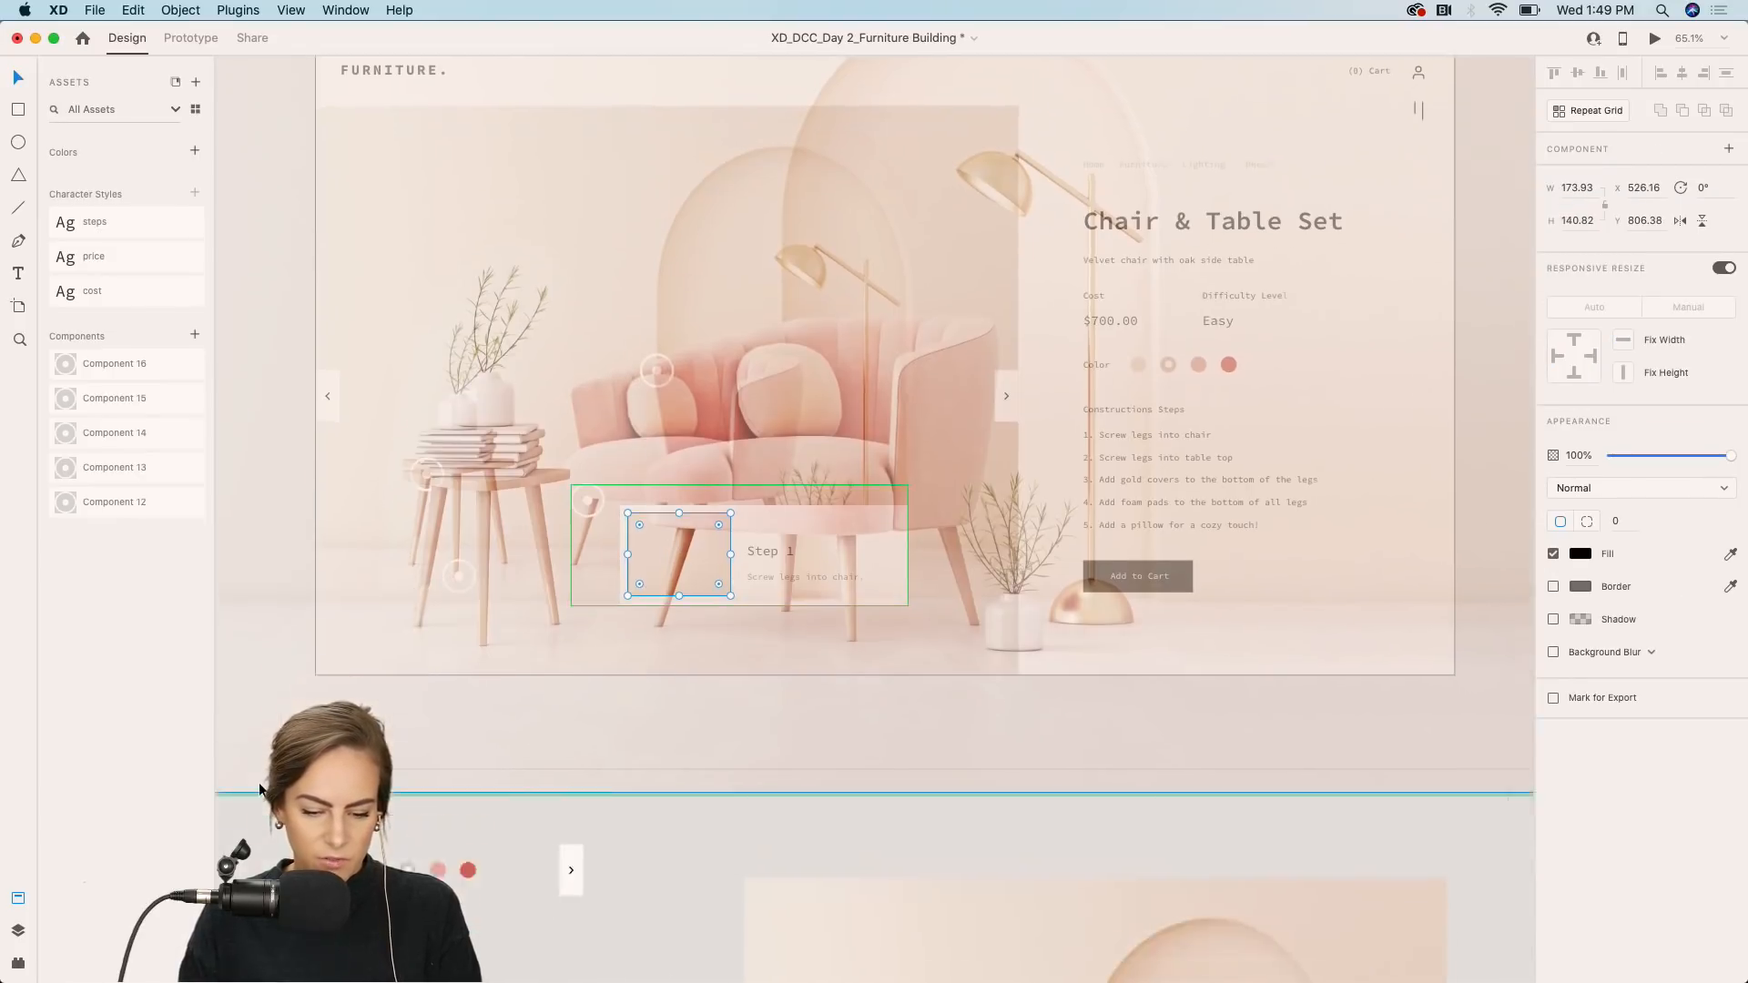
pyautogui.click(362, 709)
pyautogui.click(362, 708)
pyautogui.scroll(3, 900, 354)
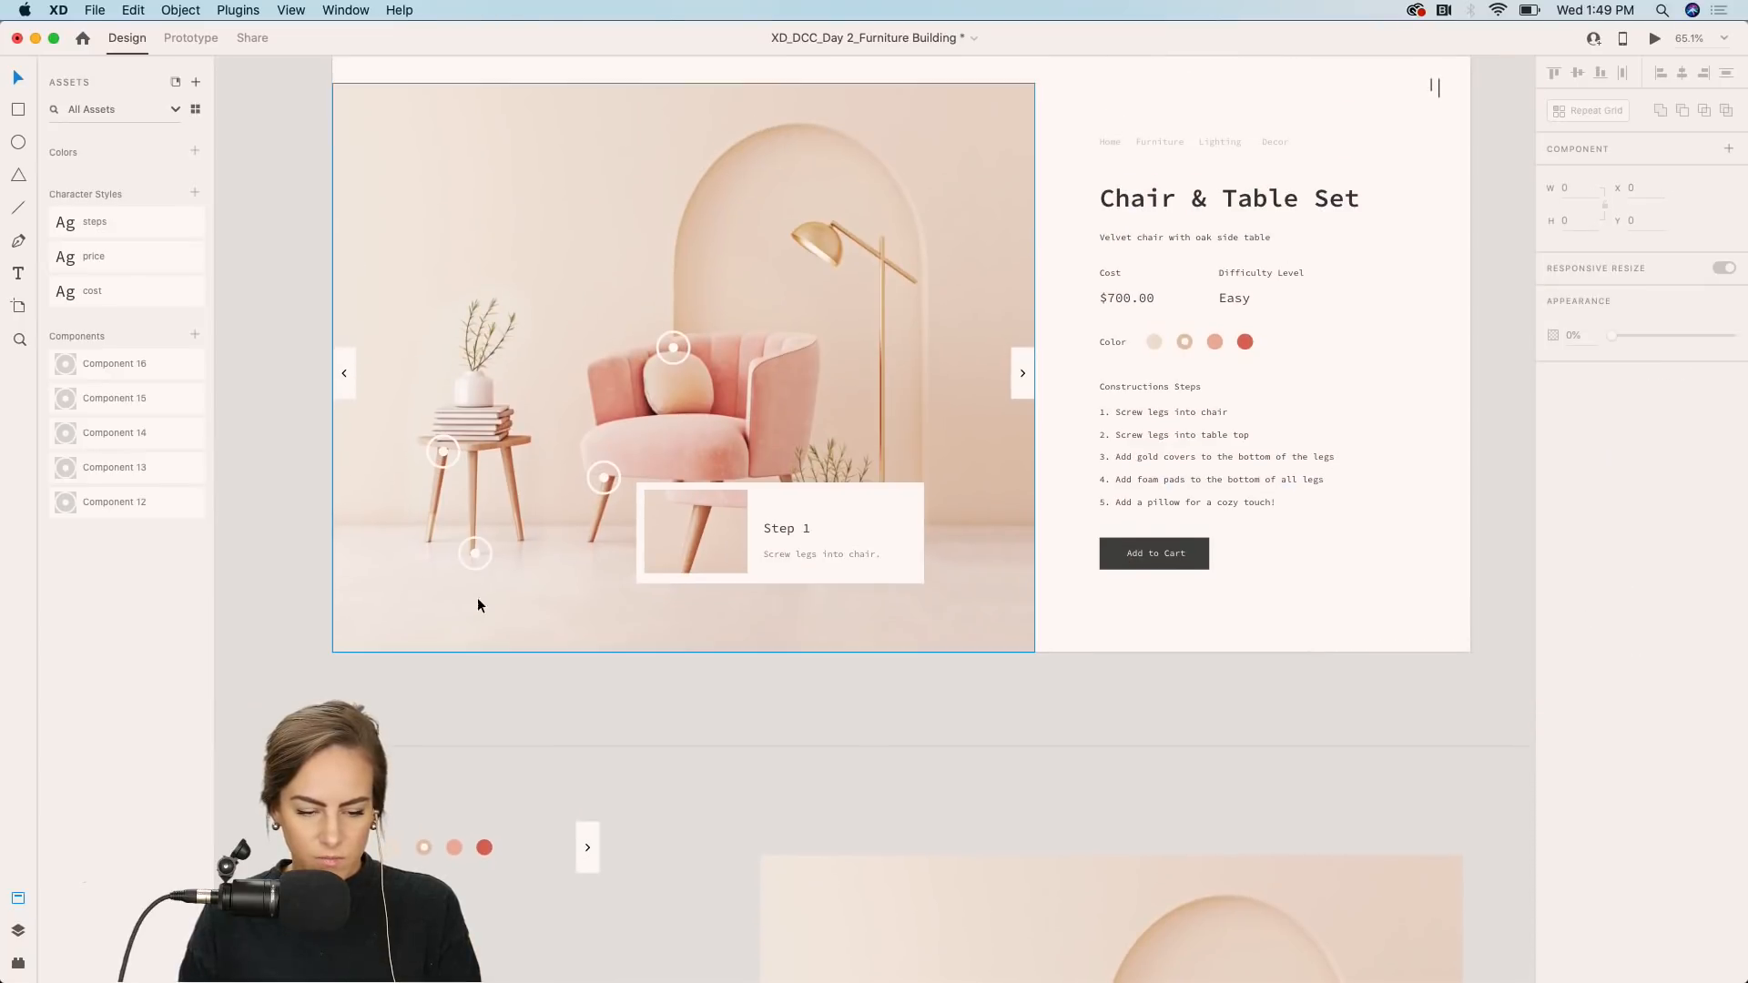
# Reposition the image inside the Step 3 card in the table-leg hotspot's hover state so a leg shows.
pyautogui.click(604, 477)
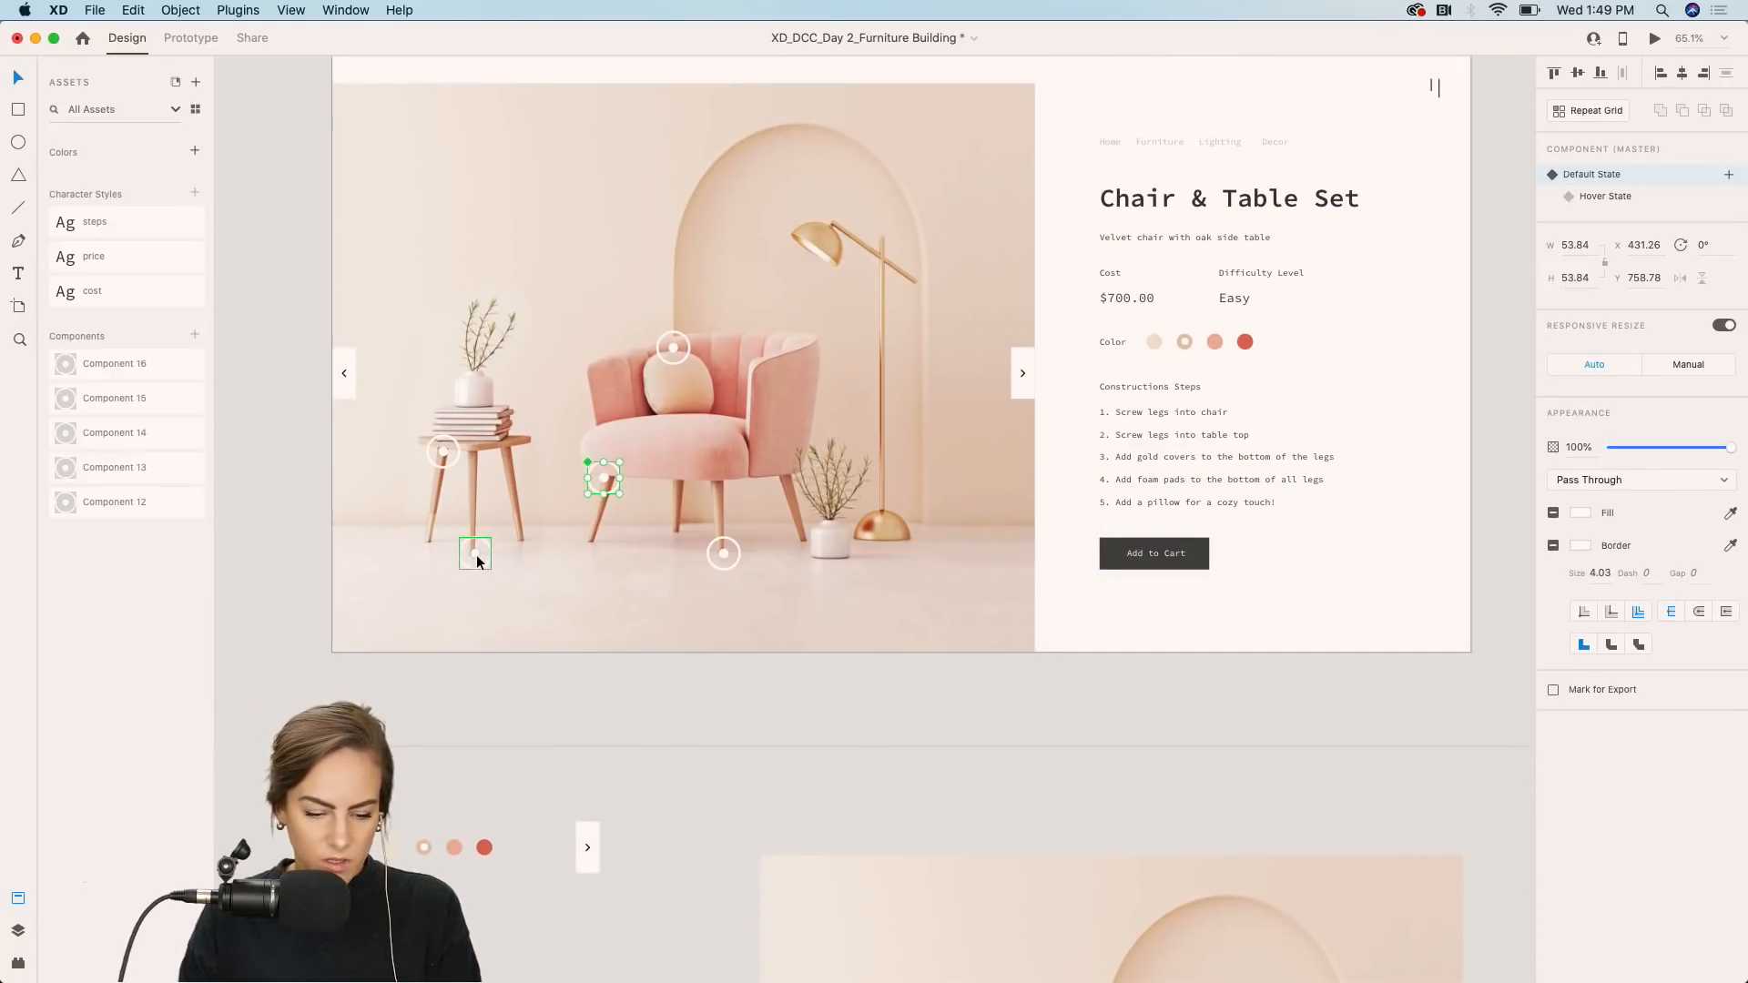
pyautogui.click(477, 554)
pyautogui.click(1607, 196)
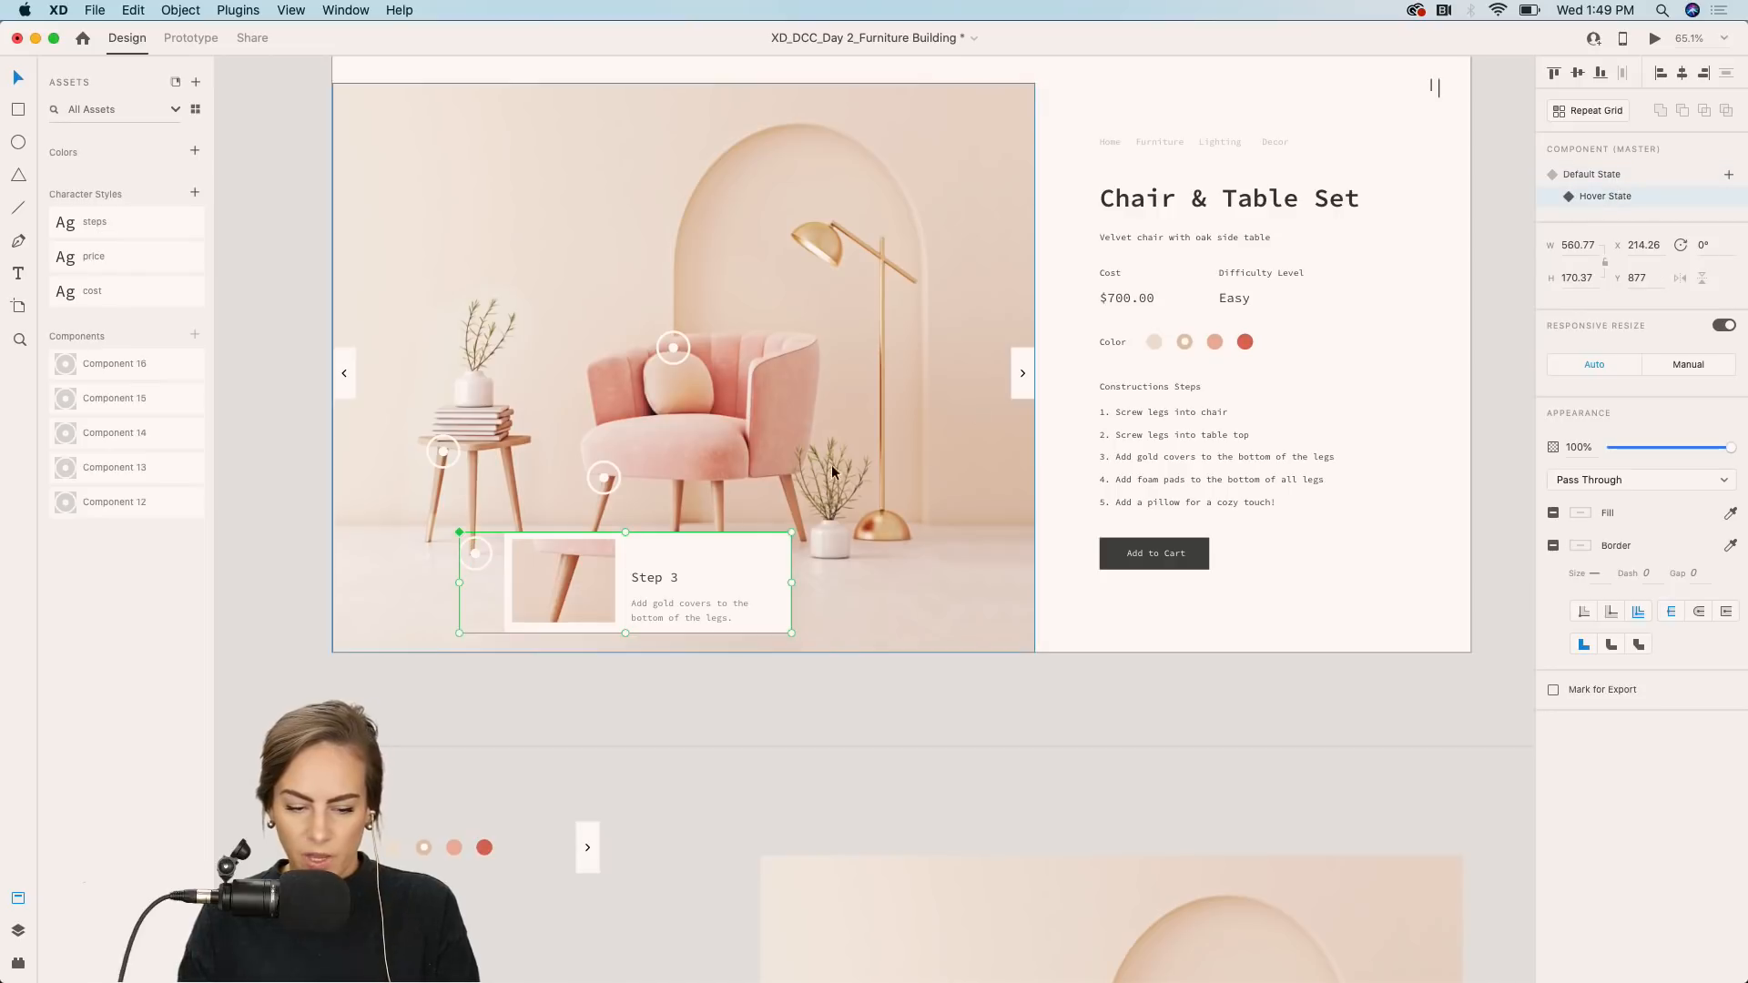
pyautogui.doubleClick(554, 587)
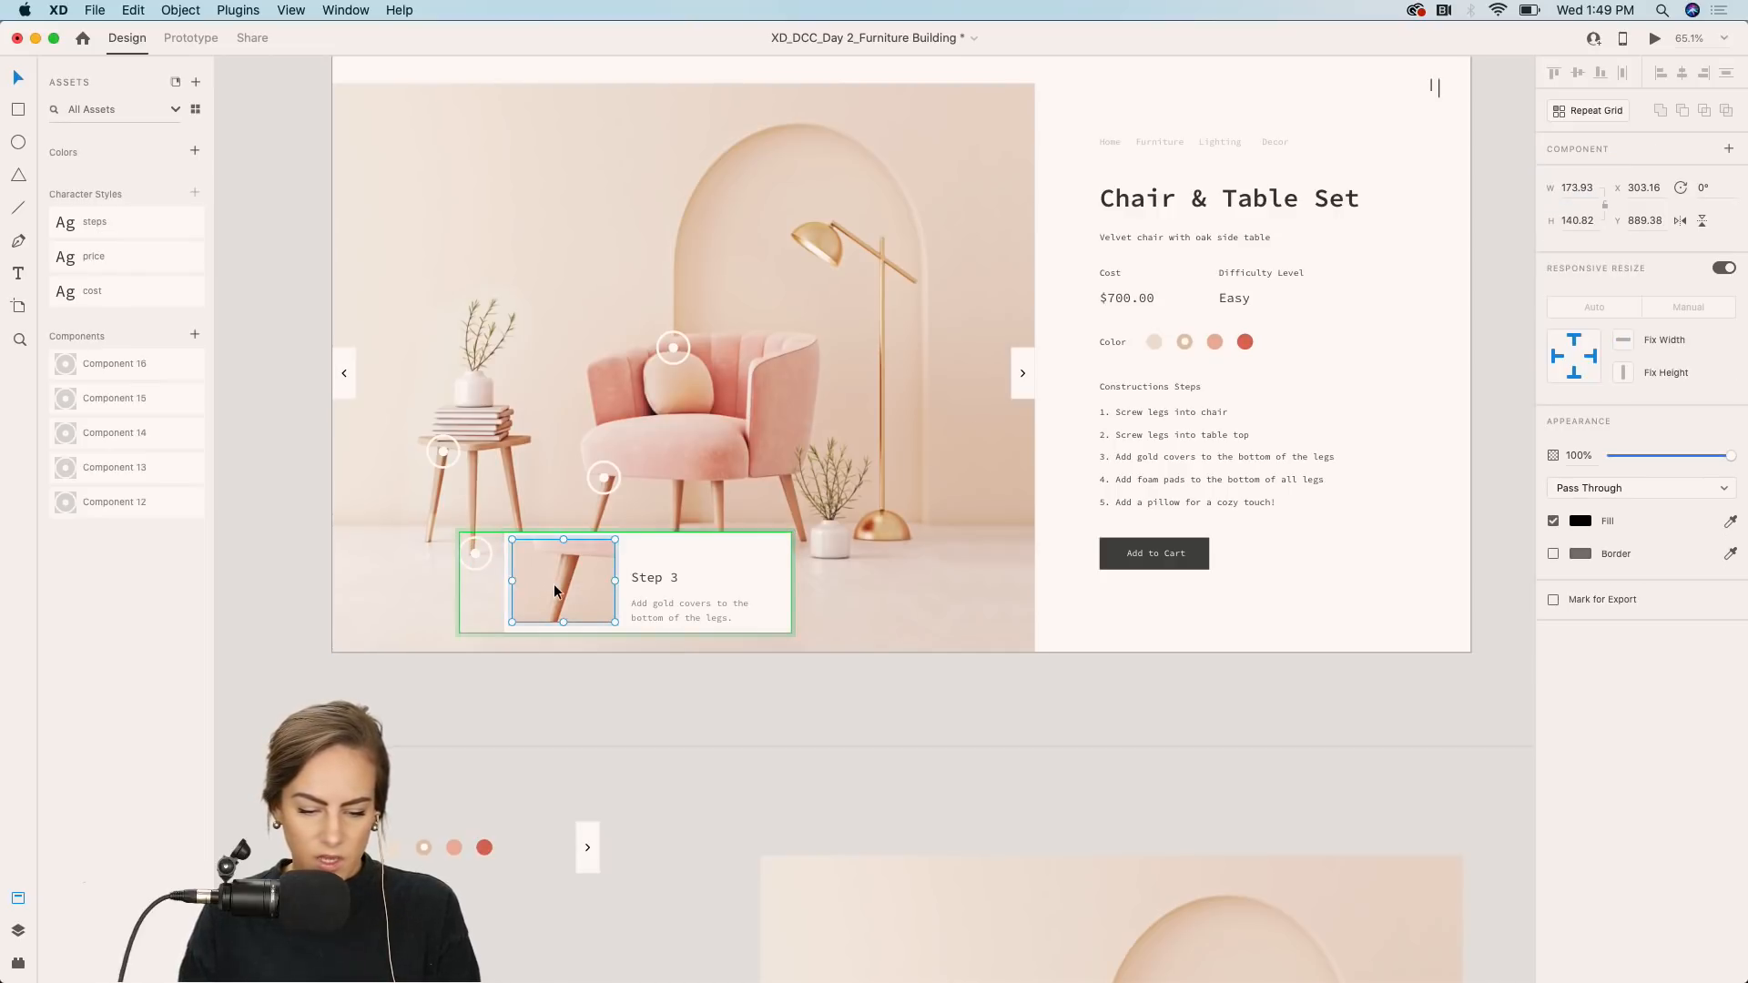
pyautogui.doubleClick(554, 583)
pyautogui.moveTo(592, 577); pyautogui.dragTo(750, 509)
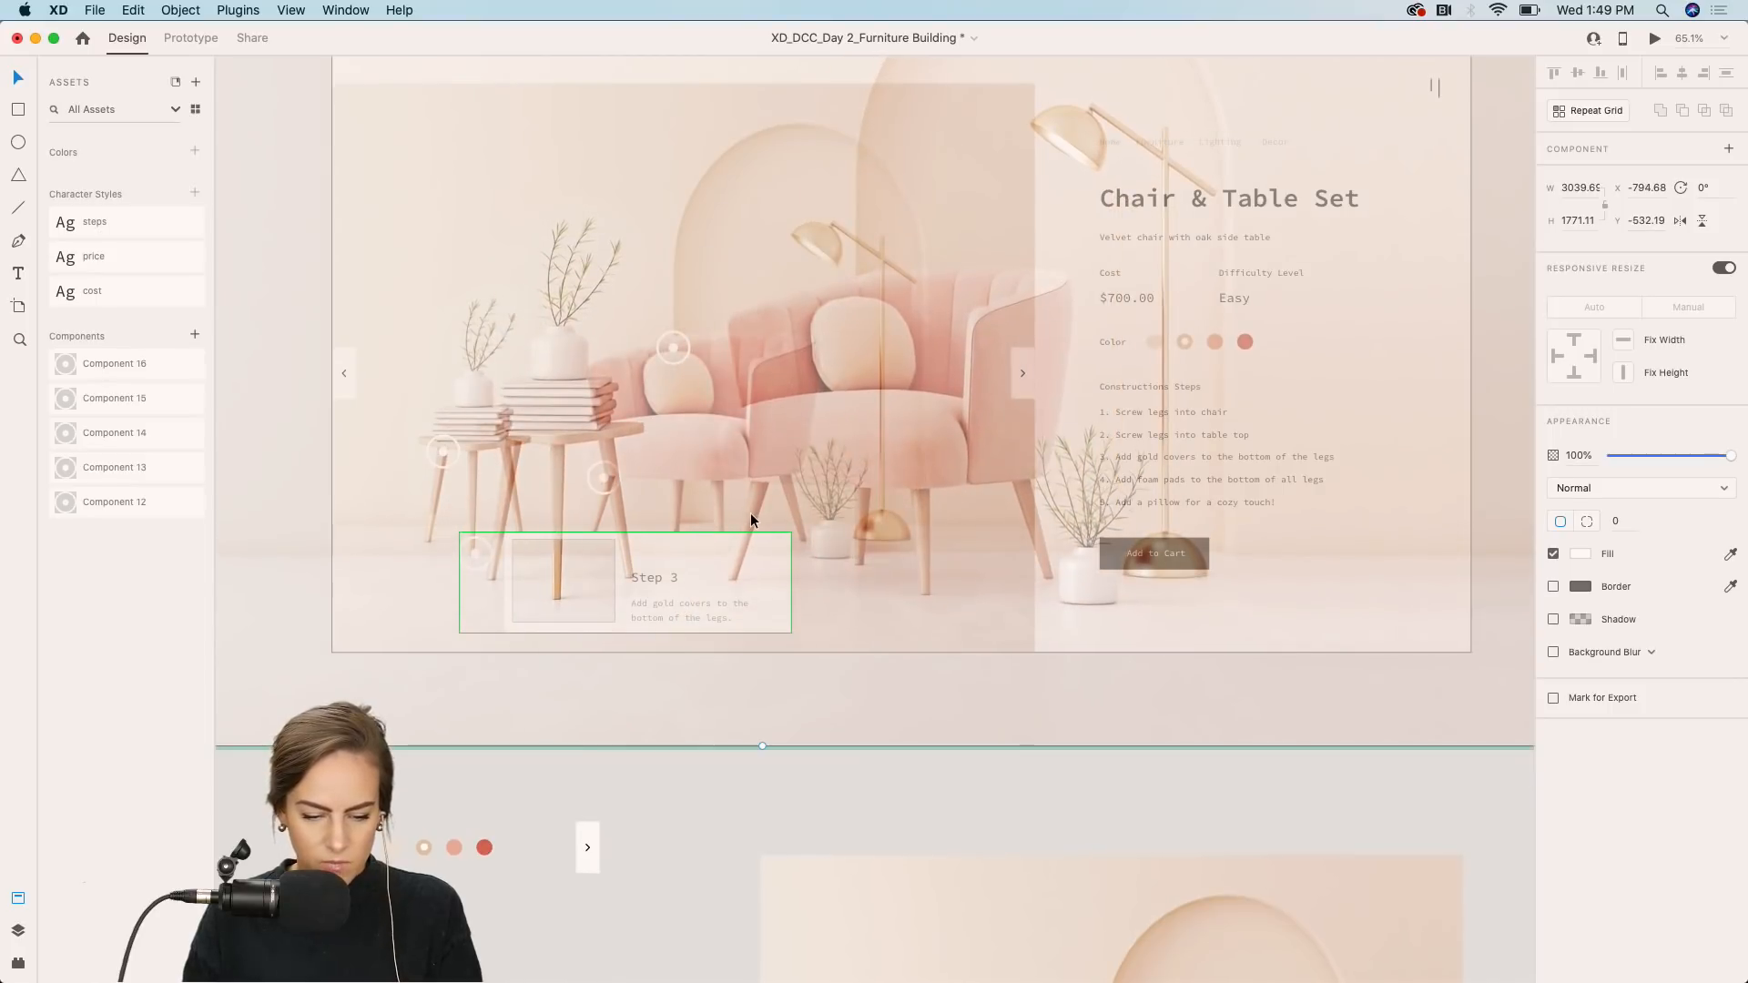
pyautogui.press('Escape')
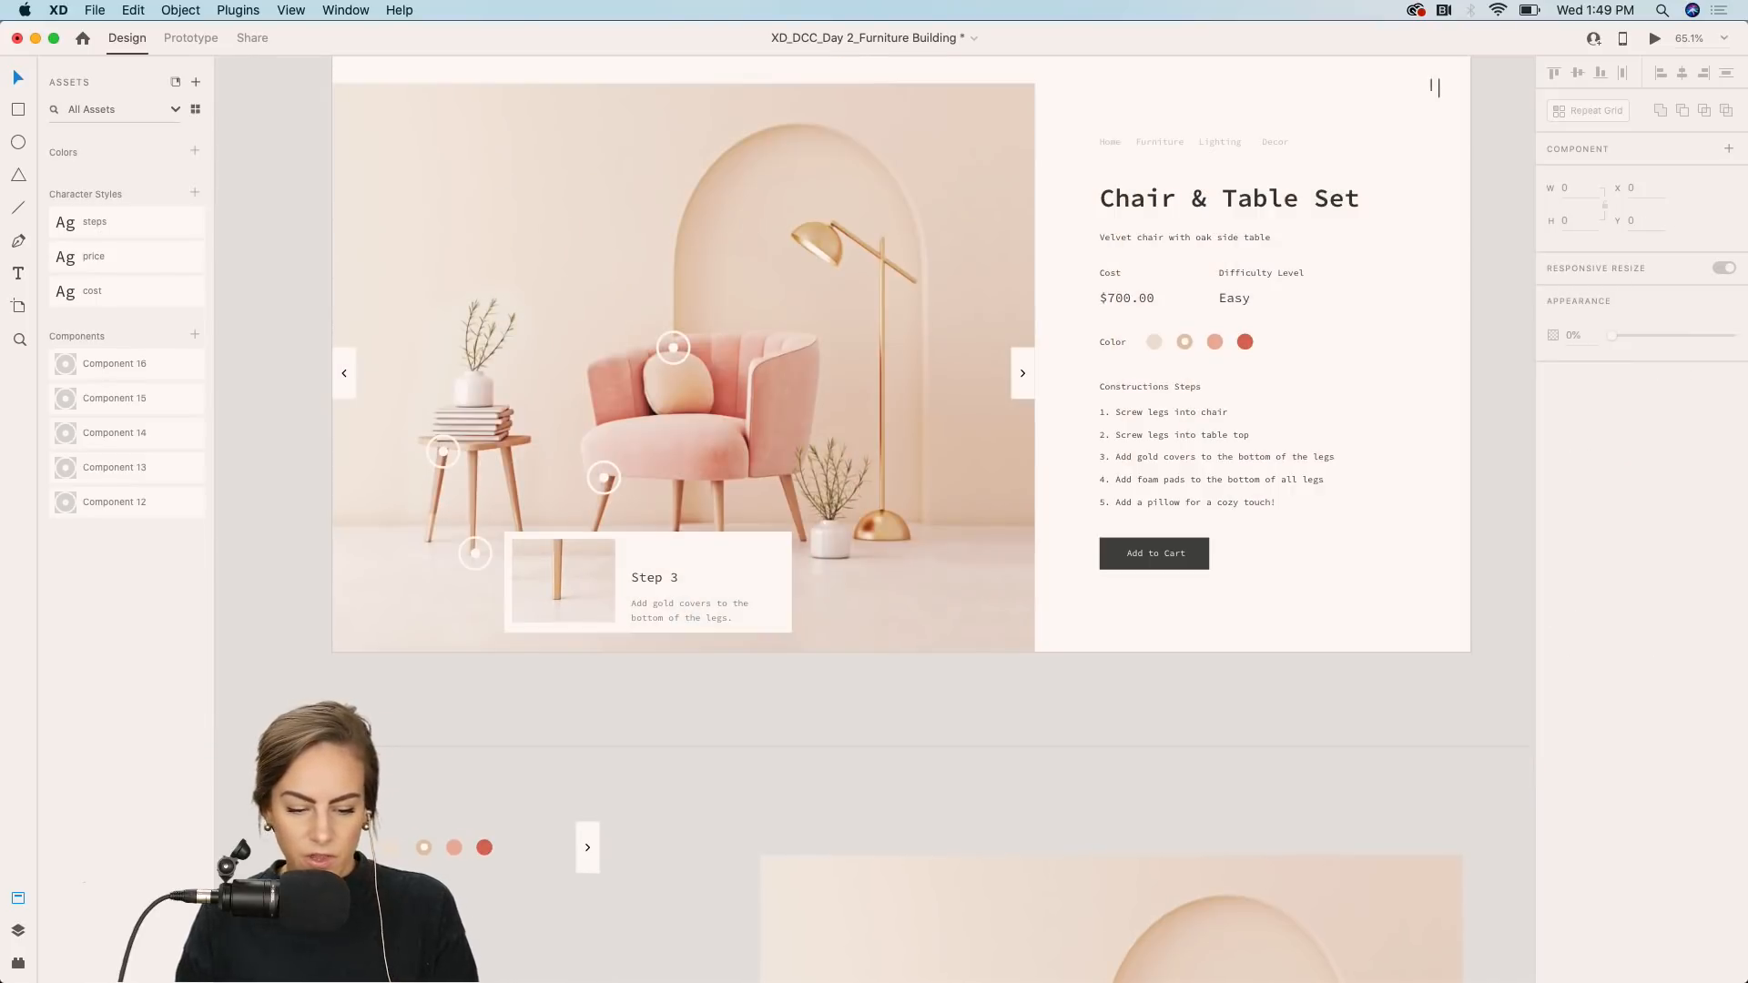
pyautogui.click(778, 578)
pyautogui.click(1609, 177)
# Preview the product page again to check the hotspots.
pyautogui.click(1655, 39)
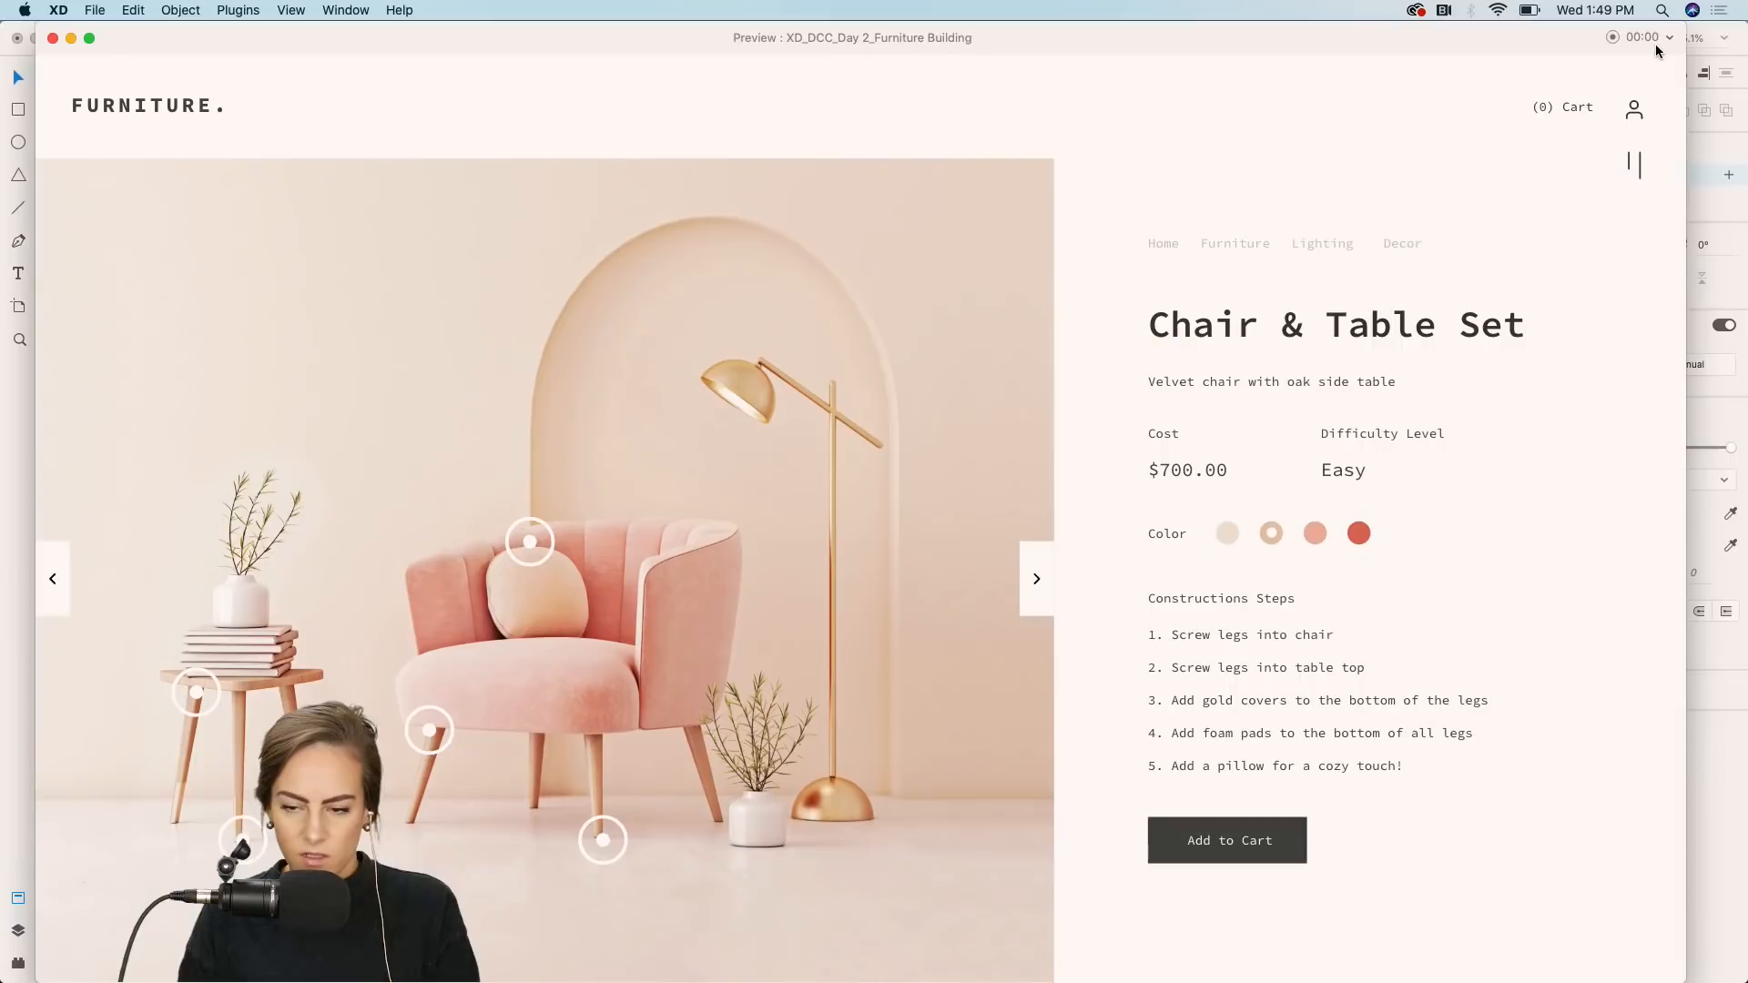
pyautogui.moveTo(239, 844)
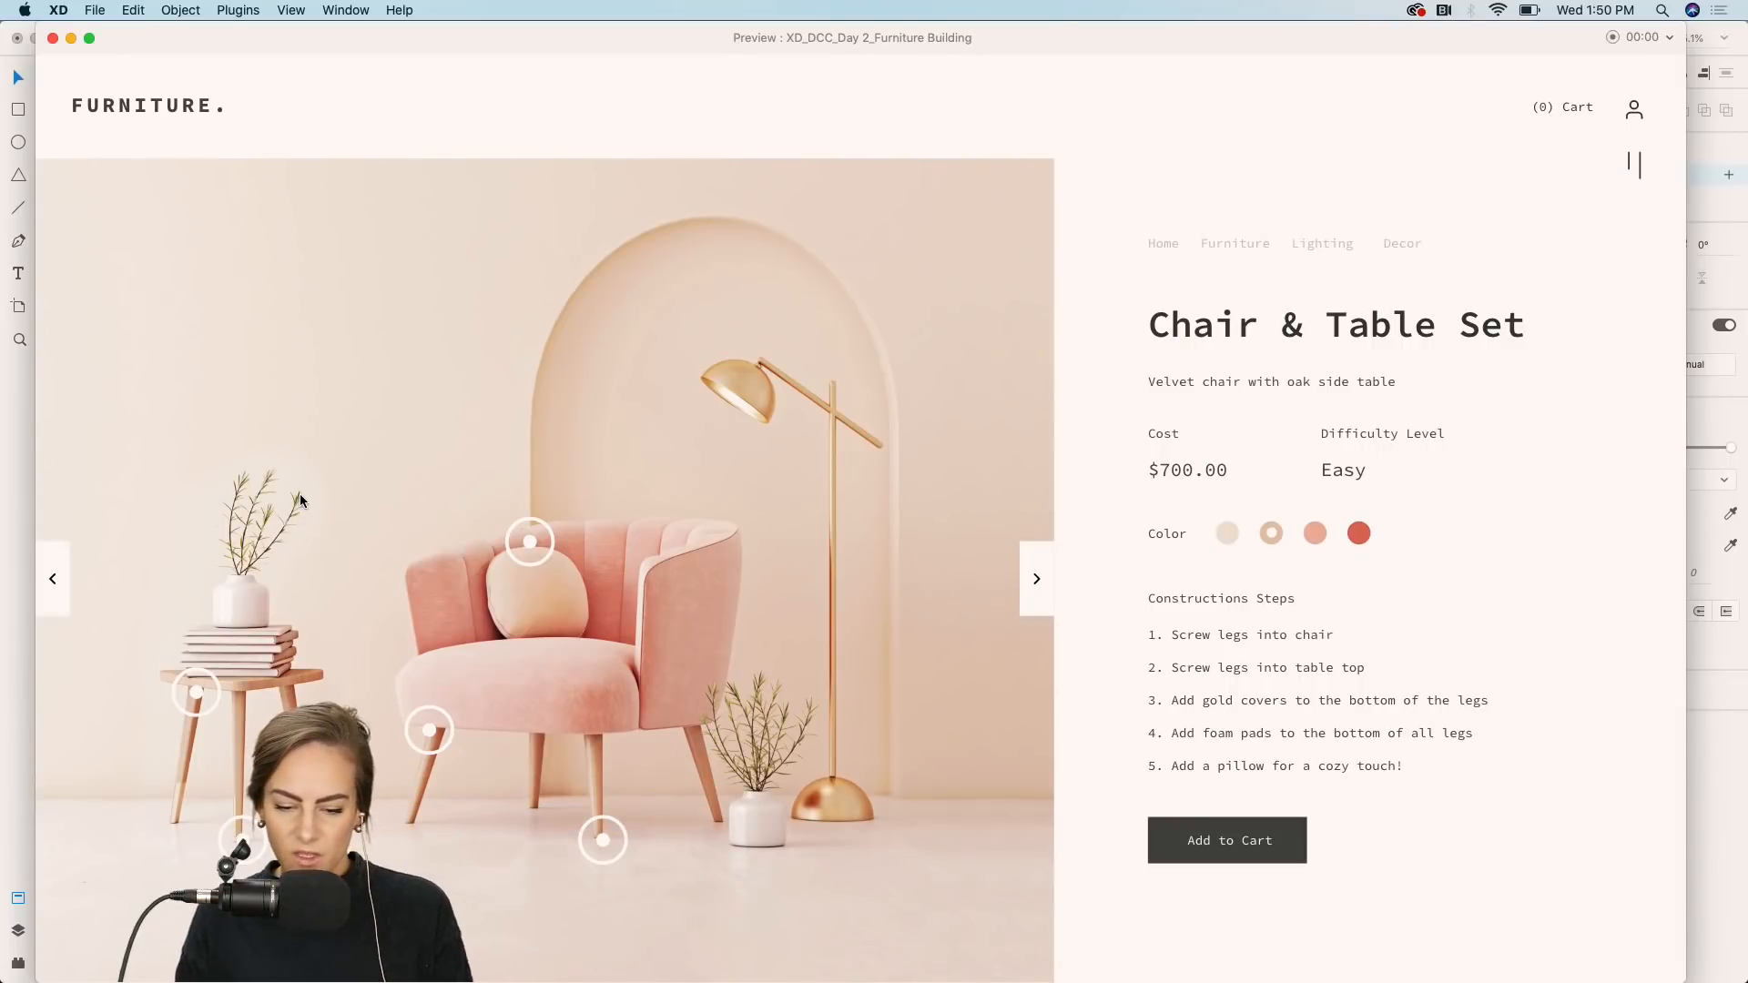
pyautogui.click(52, 38)
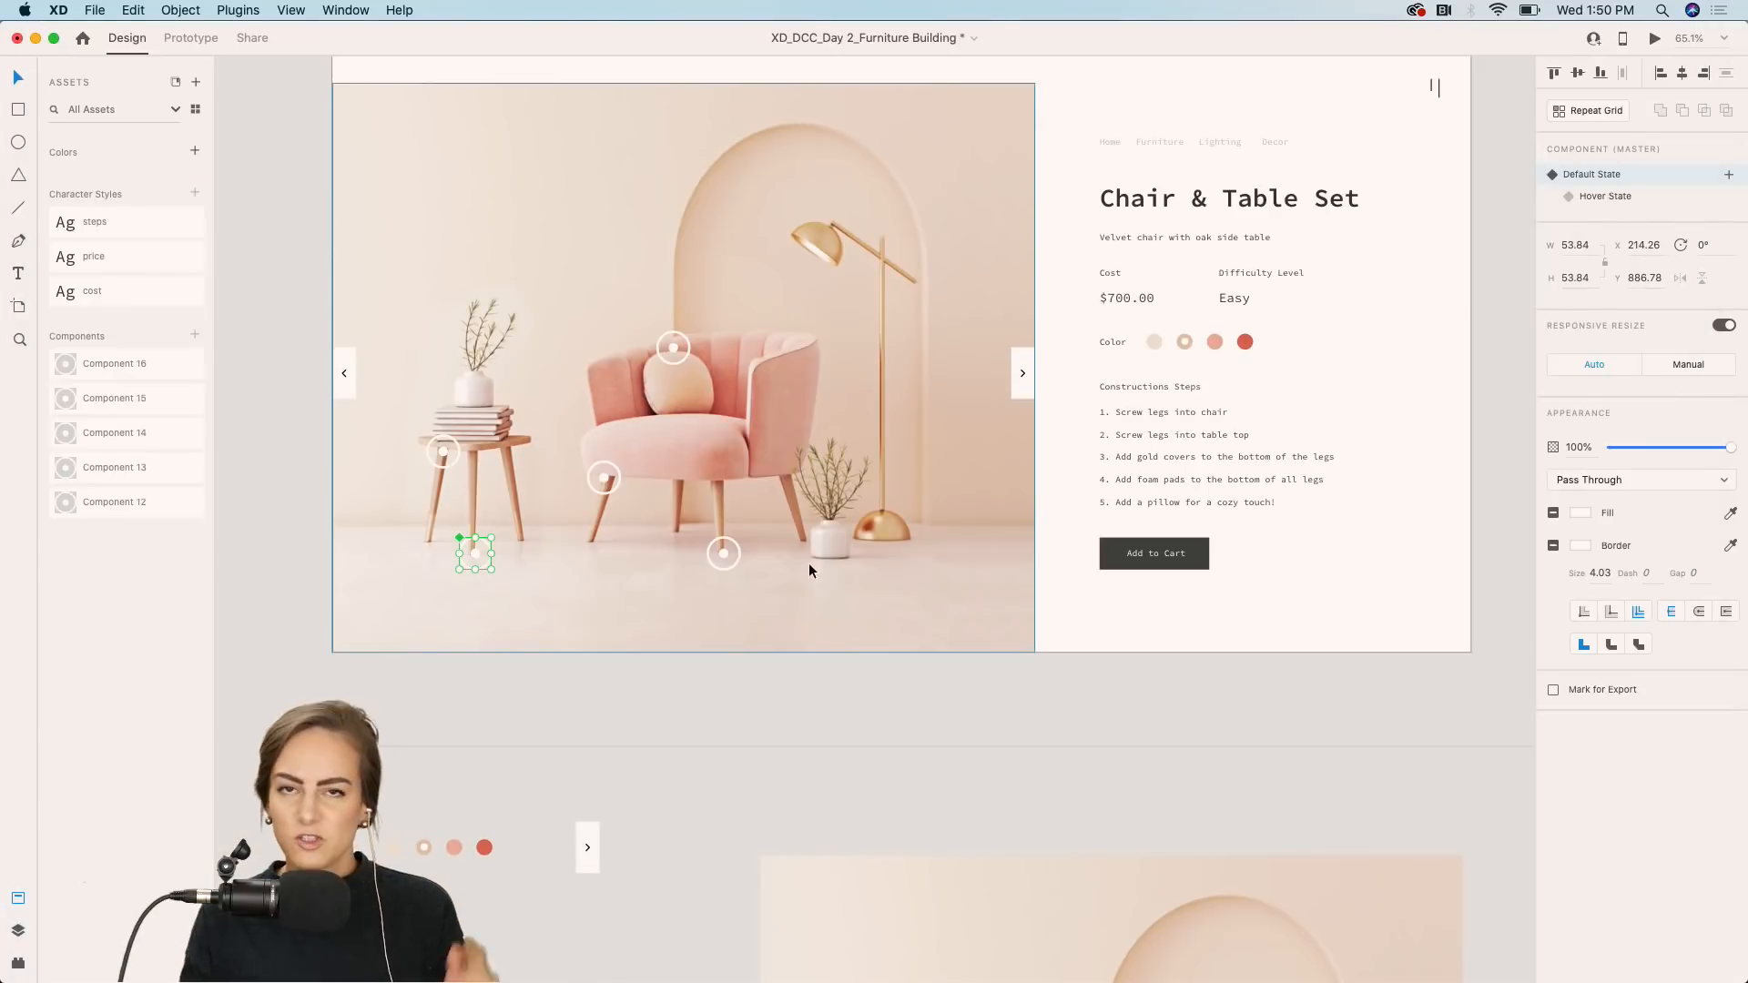
# Deselect everything and save the document.
pyautogui.click(1109, 724)
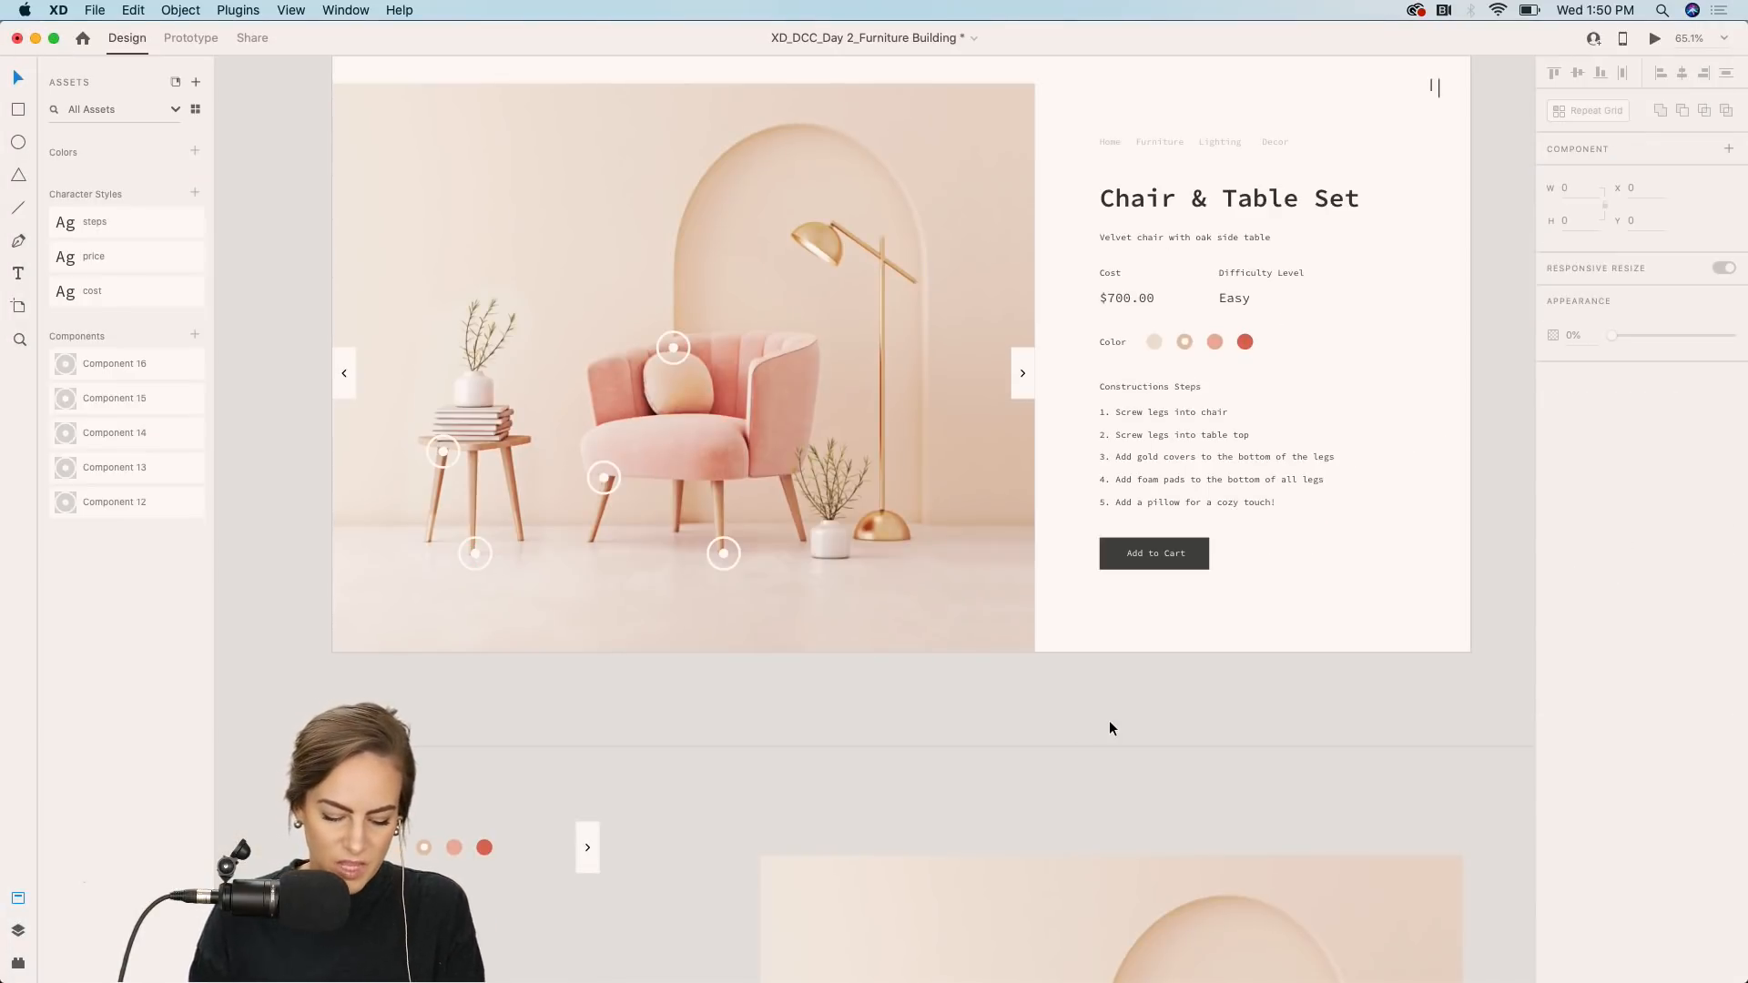
pyautogui.press('super+s')
pyautogui.scroll(2, 1109, 726)
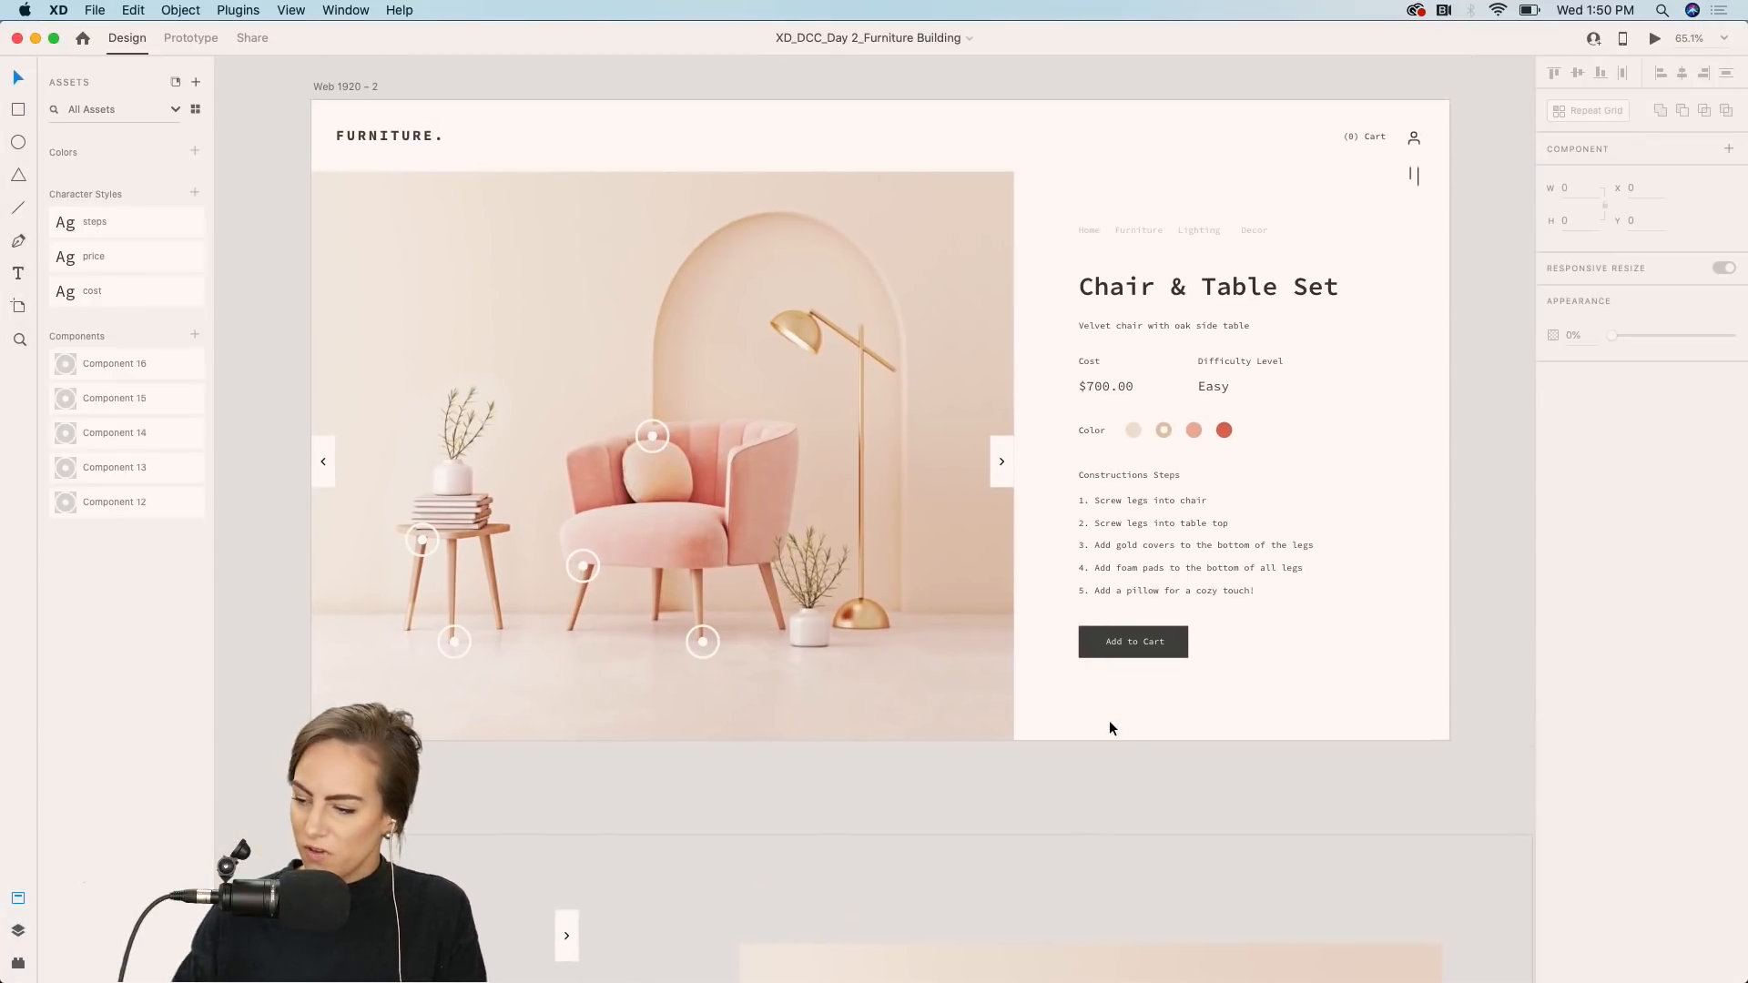
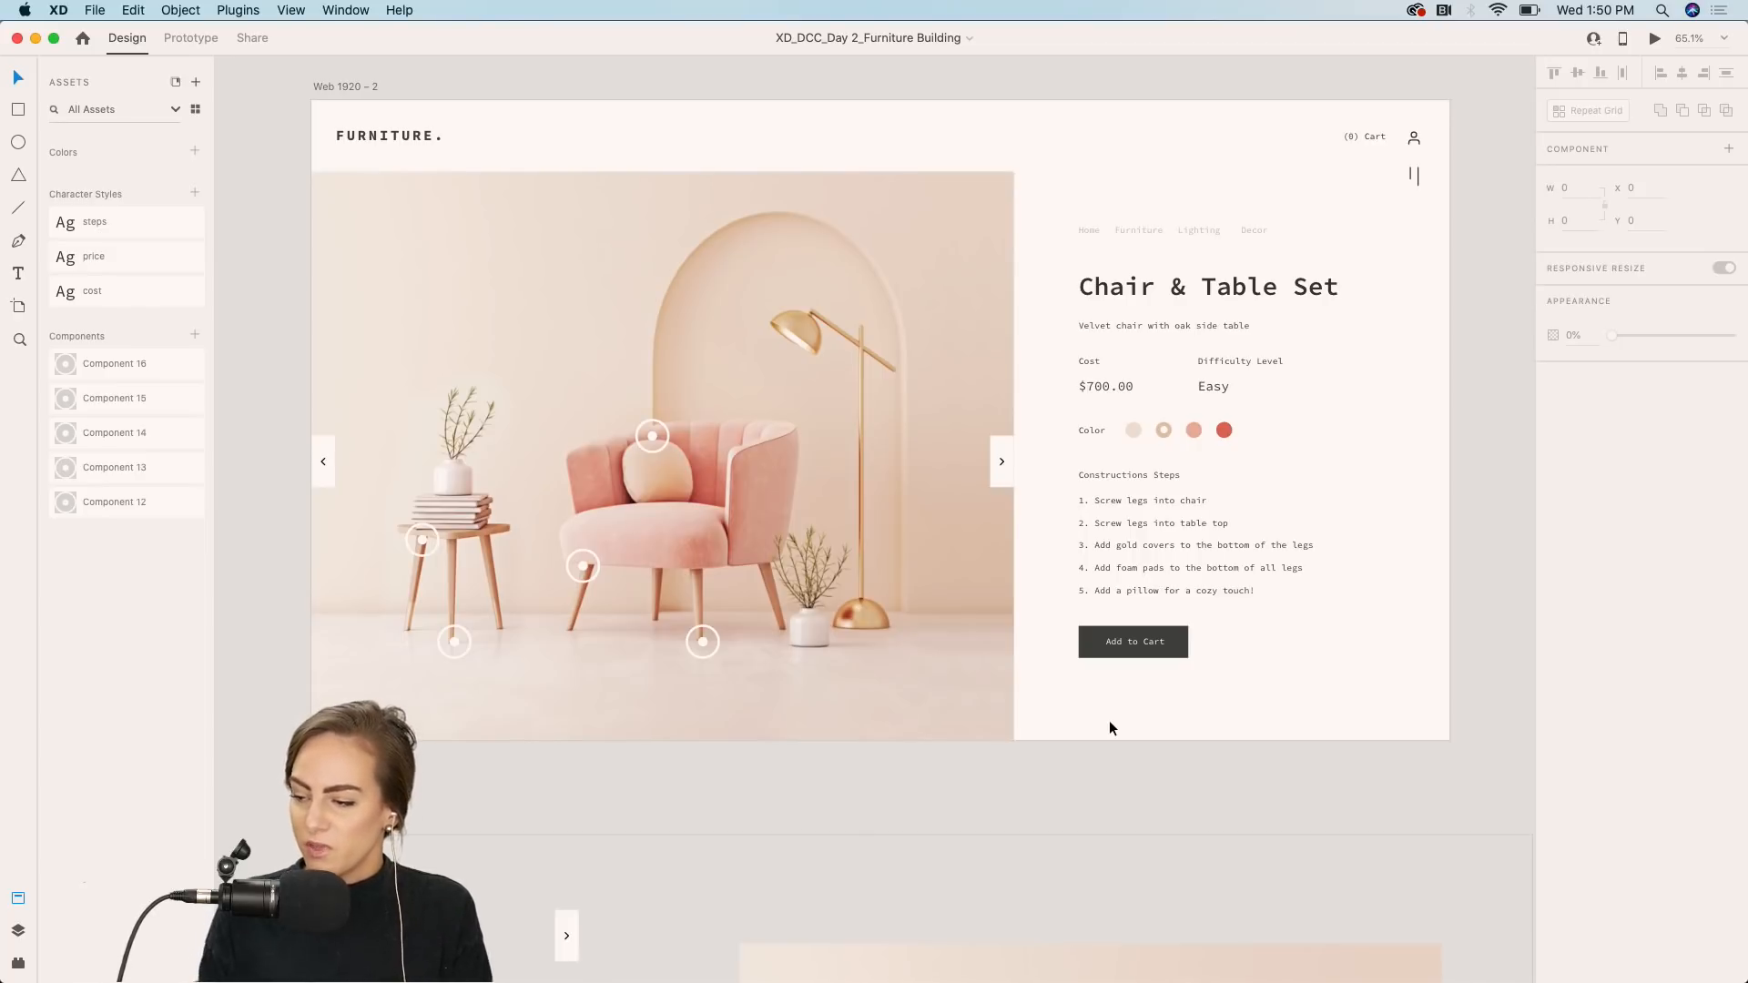
pyautogui.click(325, 475)
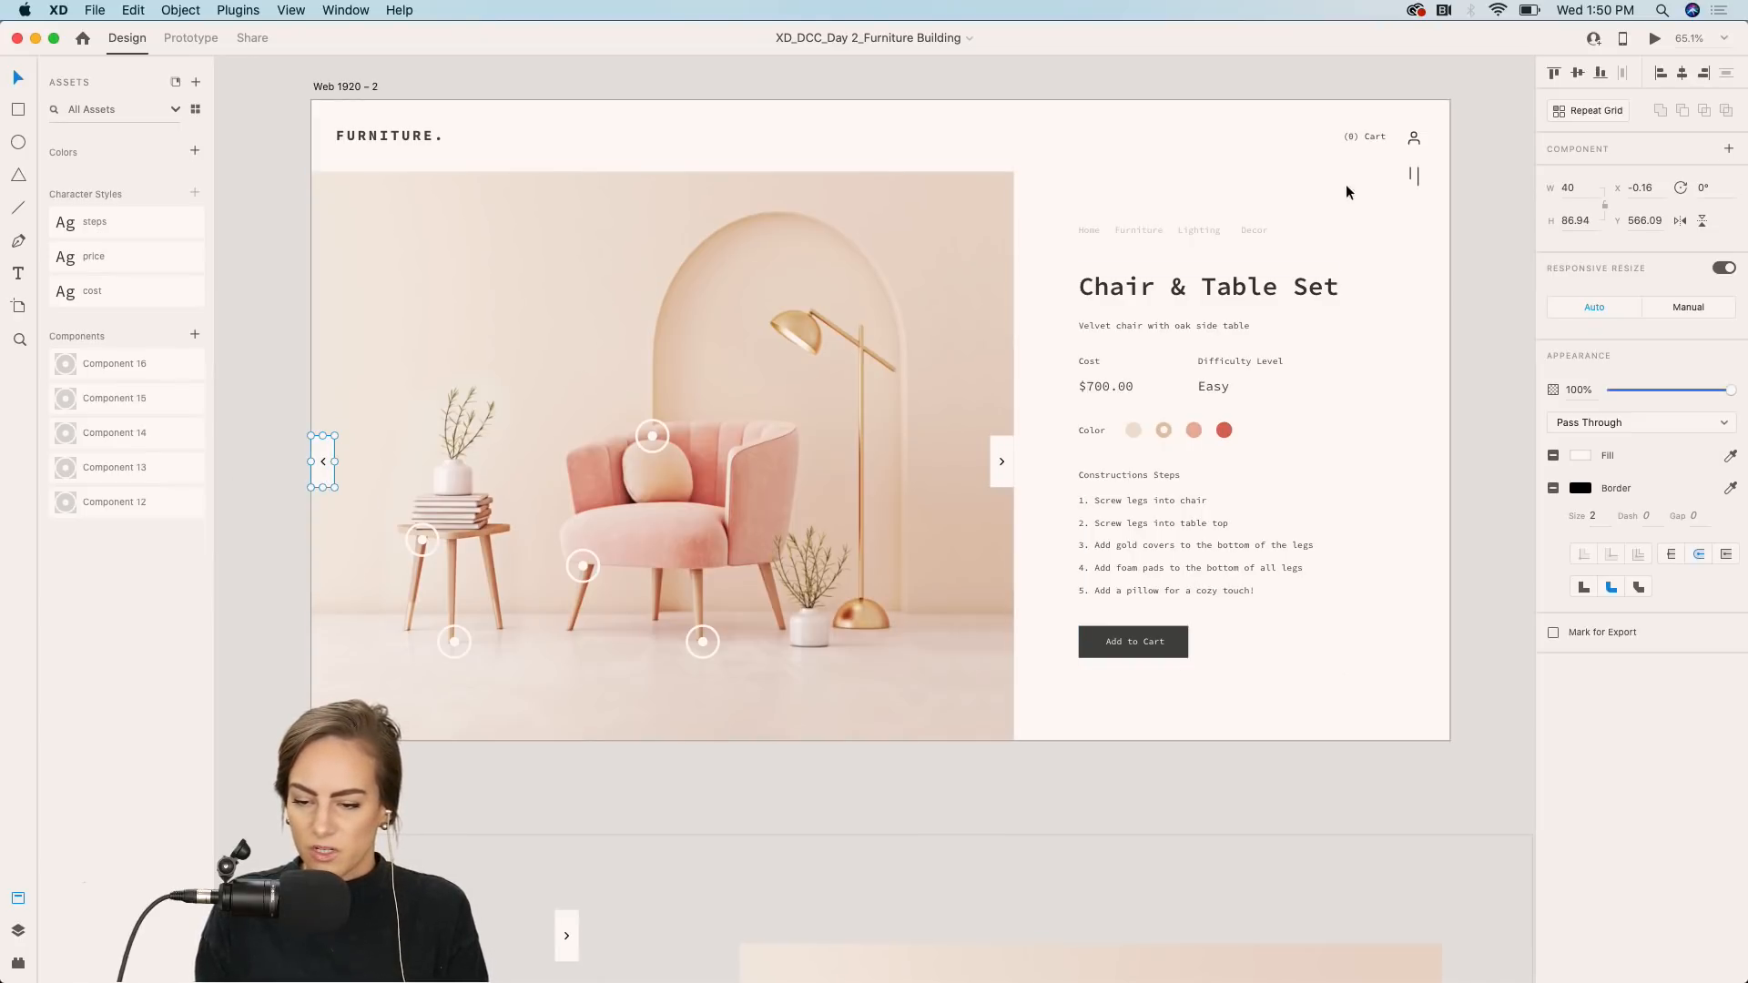
pyautogui.click(1490, 217)
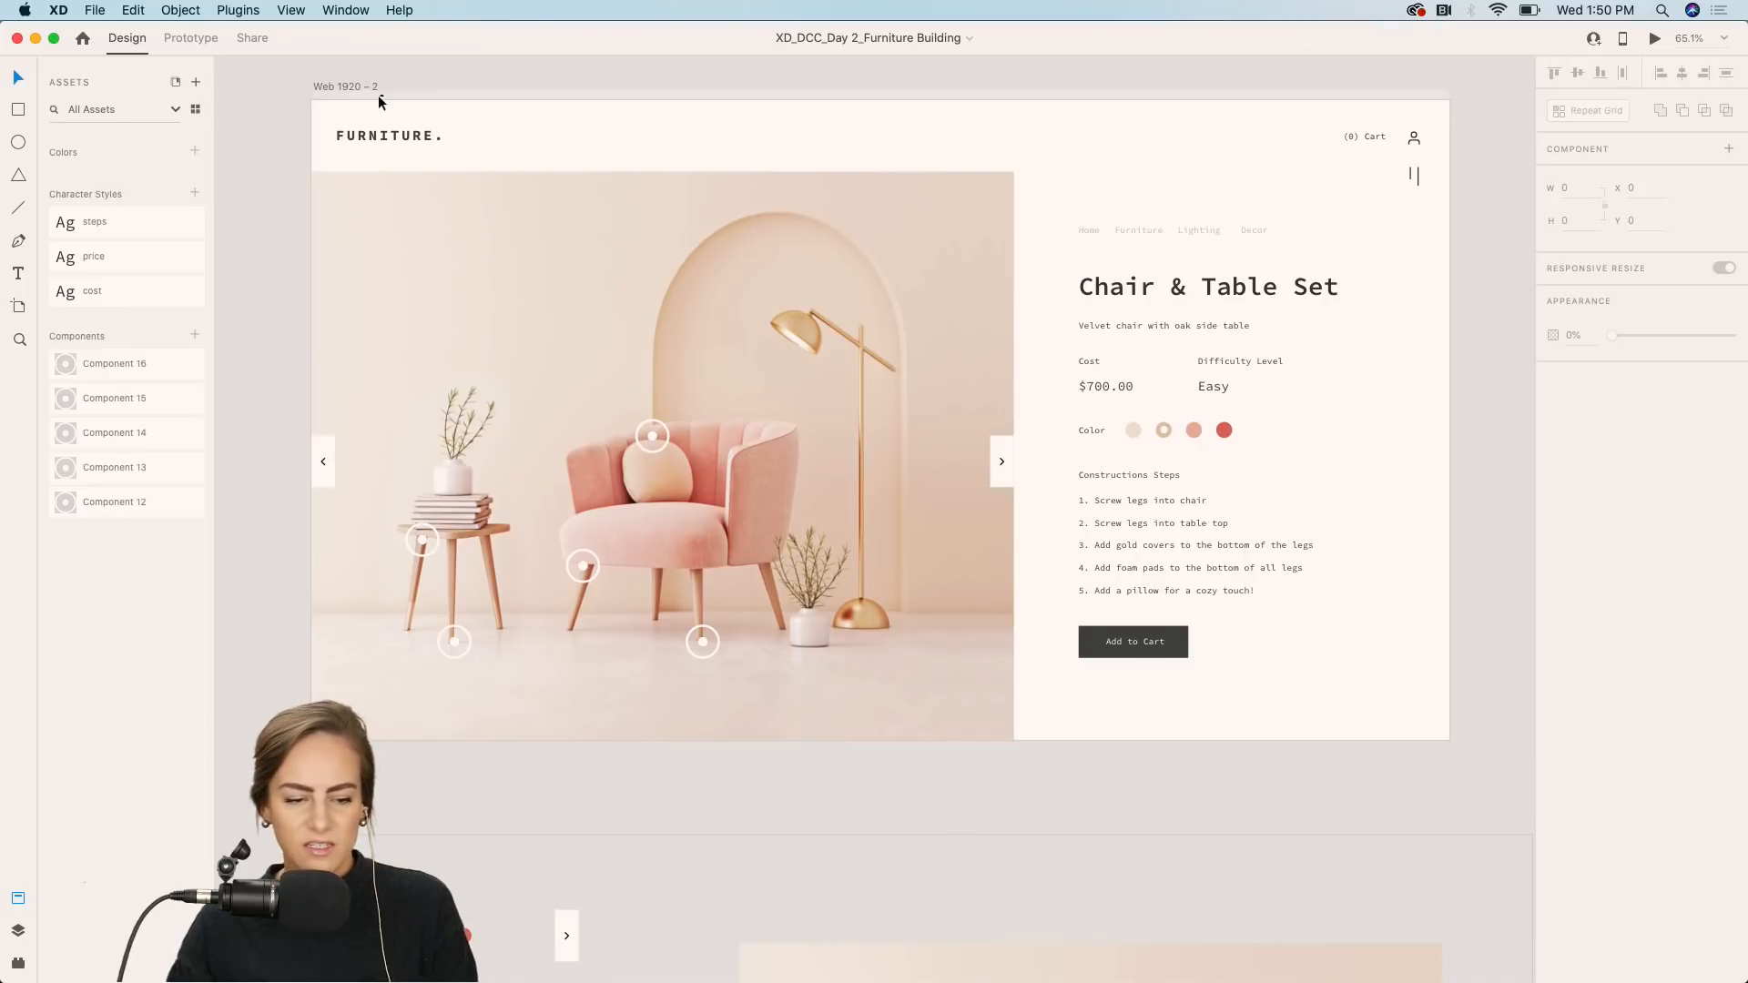
# Preview the product page artboard, hover a hotspot to view its step card, and discard the preview recording.
pyautogui.click(349, 86)
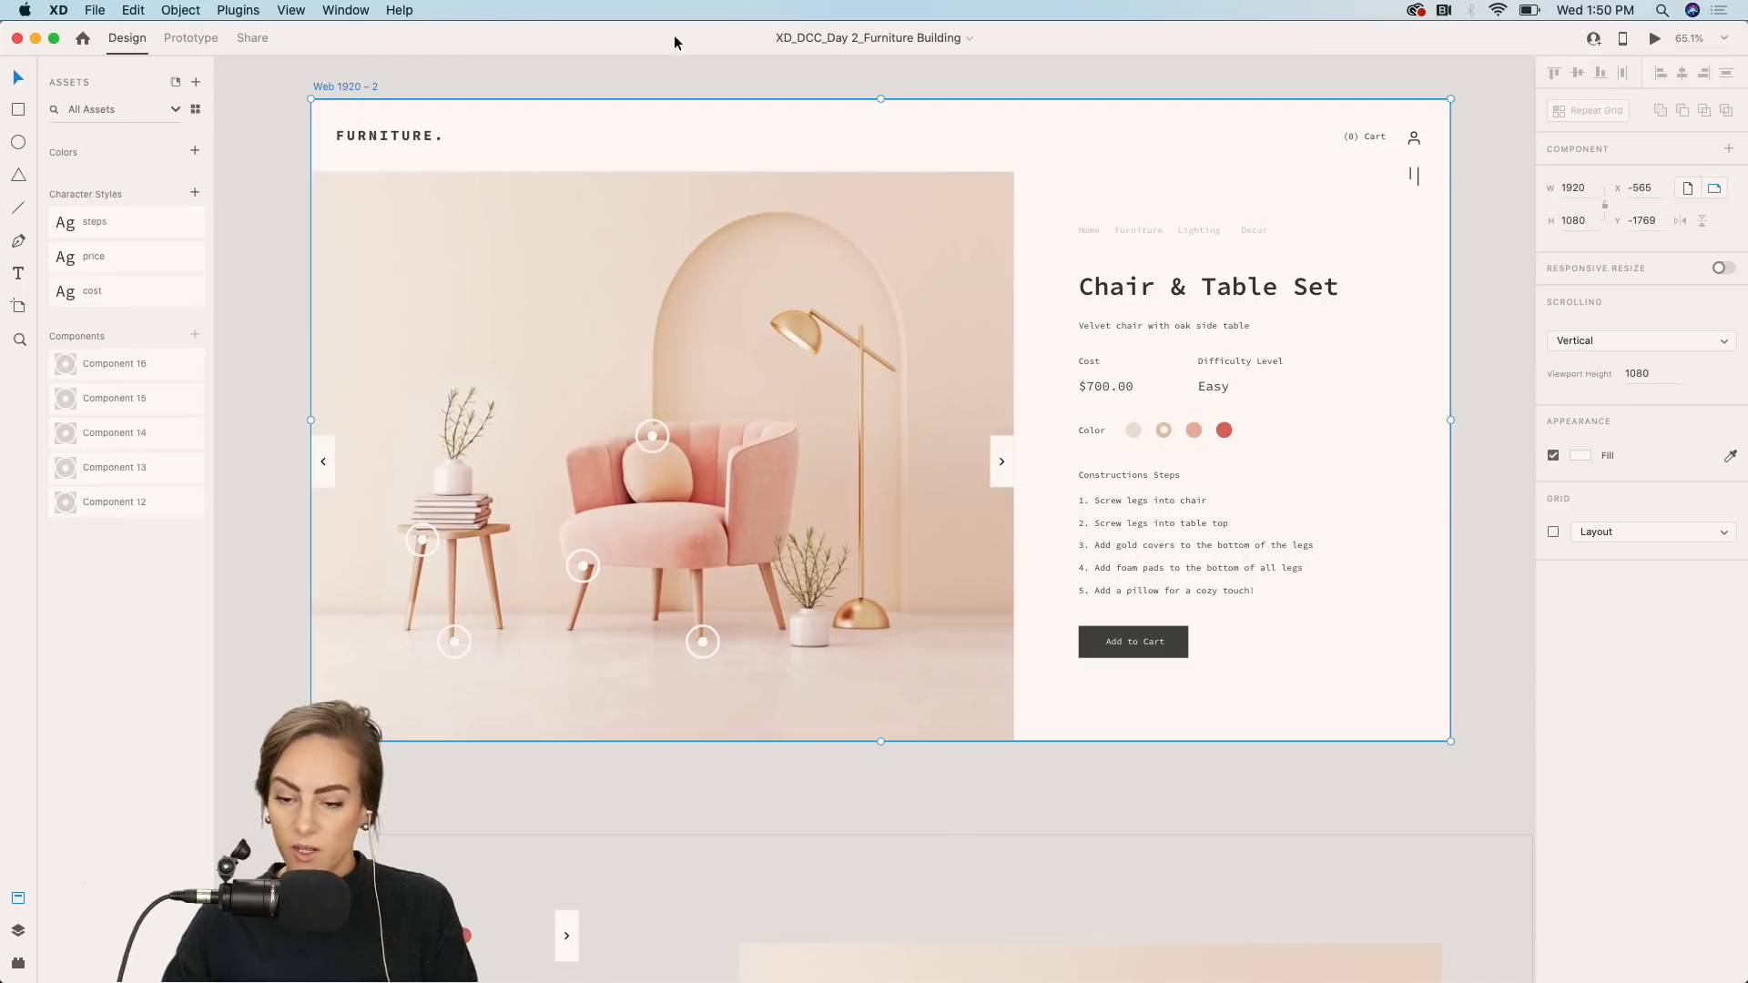
pyautogui.click(1654, 41)
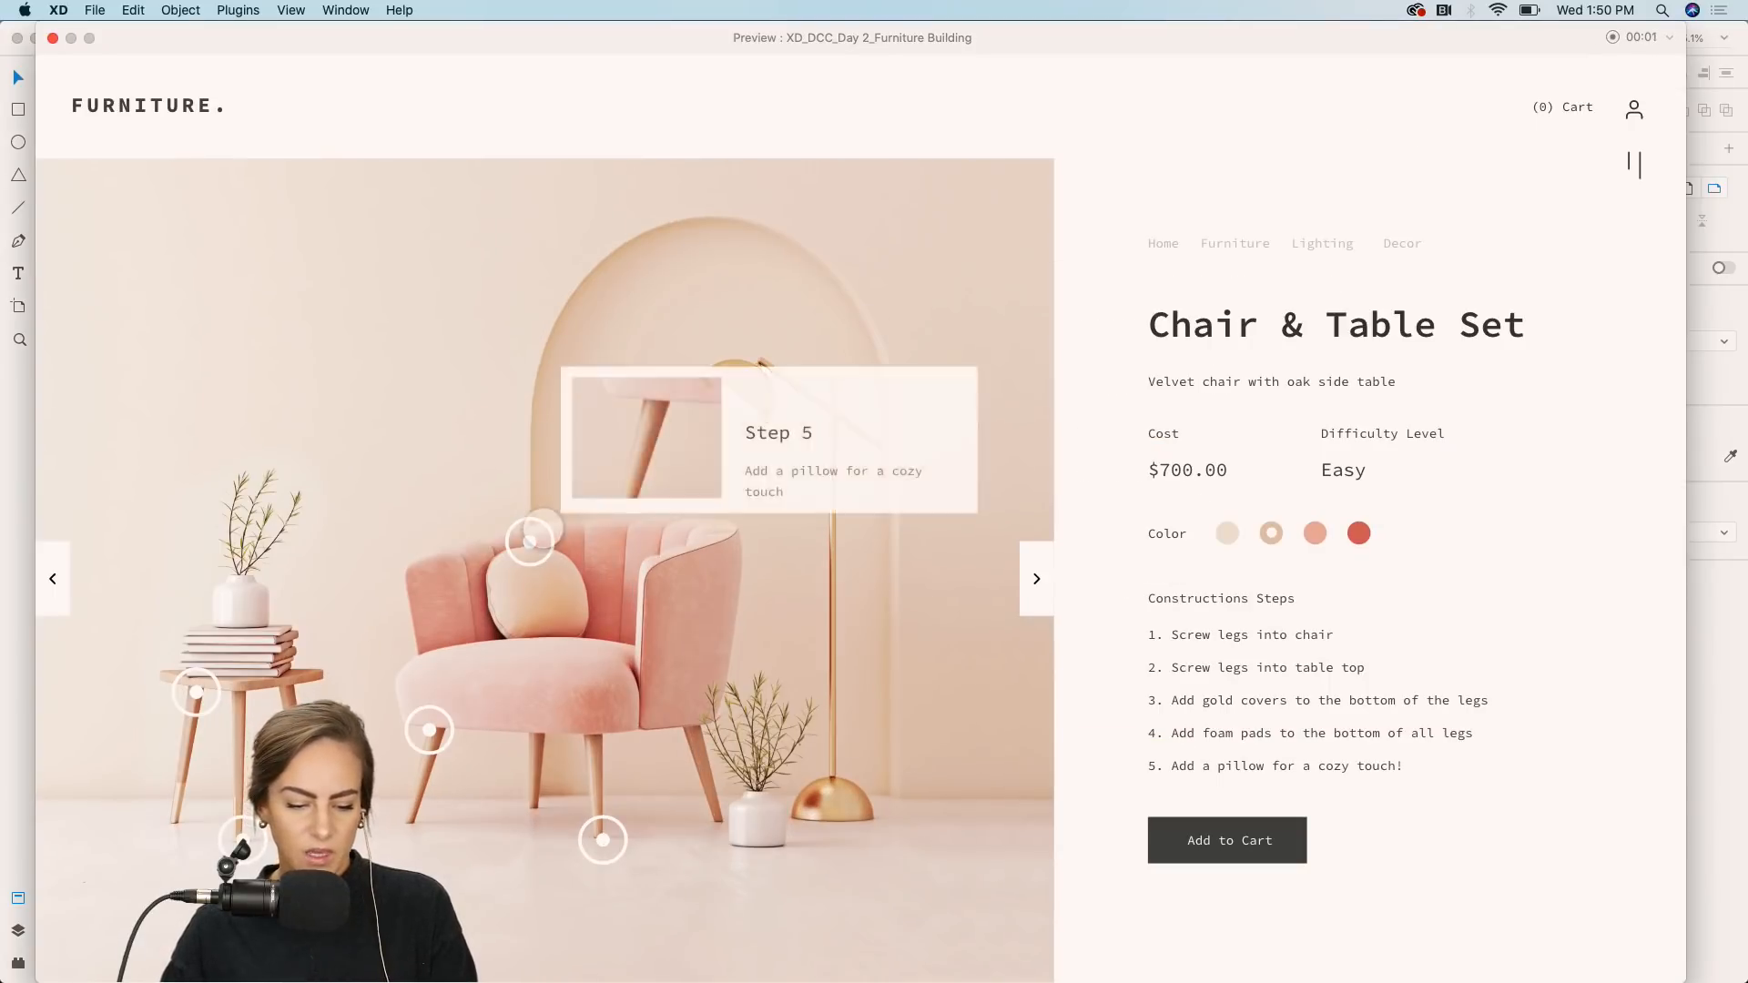
pyautogui.moveTo(426, 728)
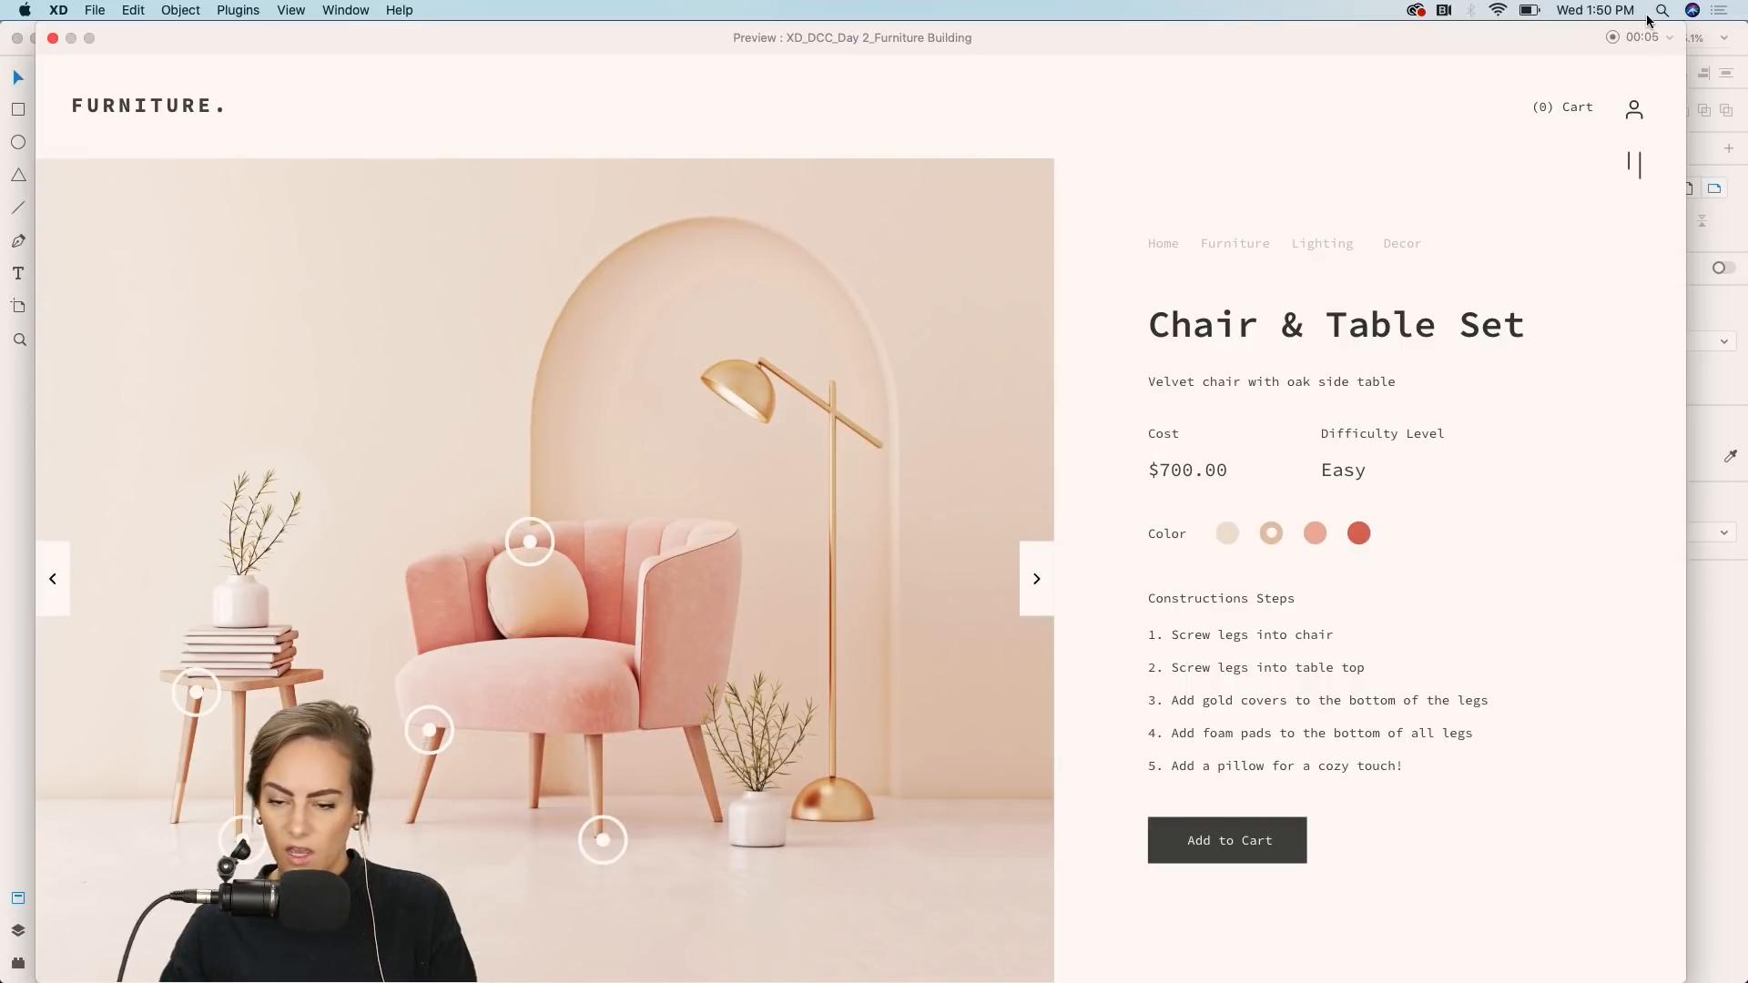
pyautogui.click(1613, 37)
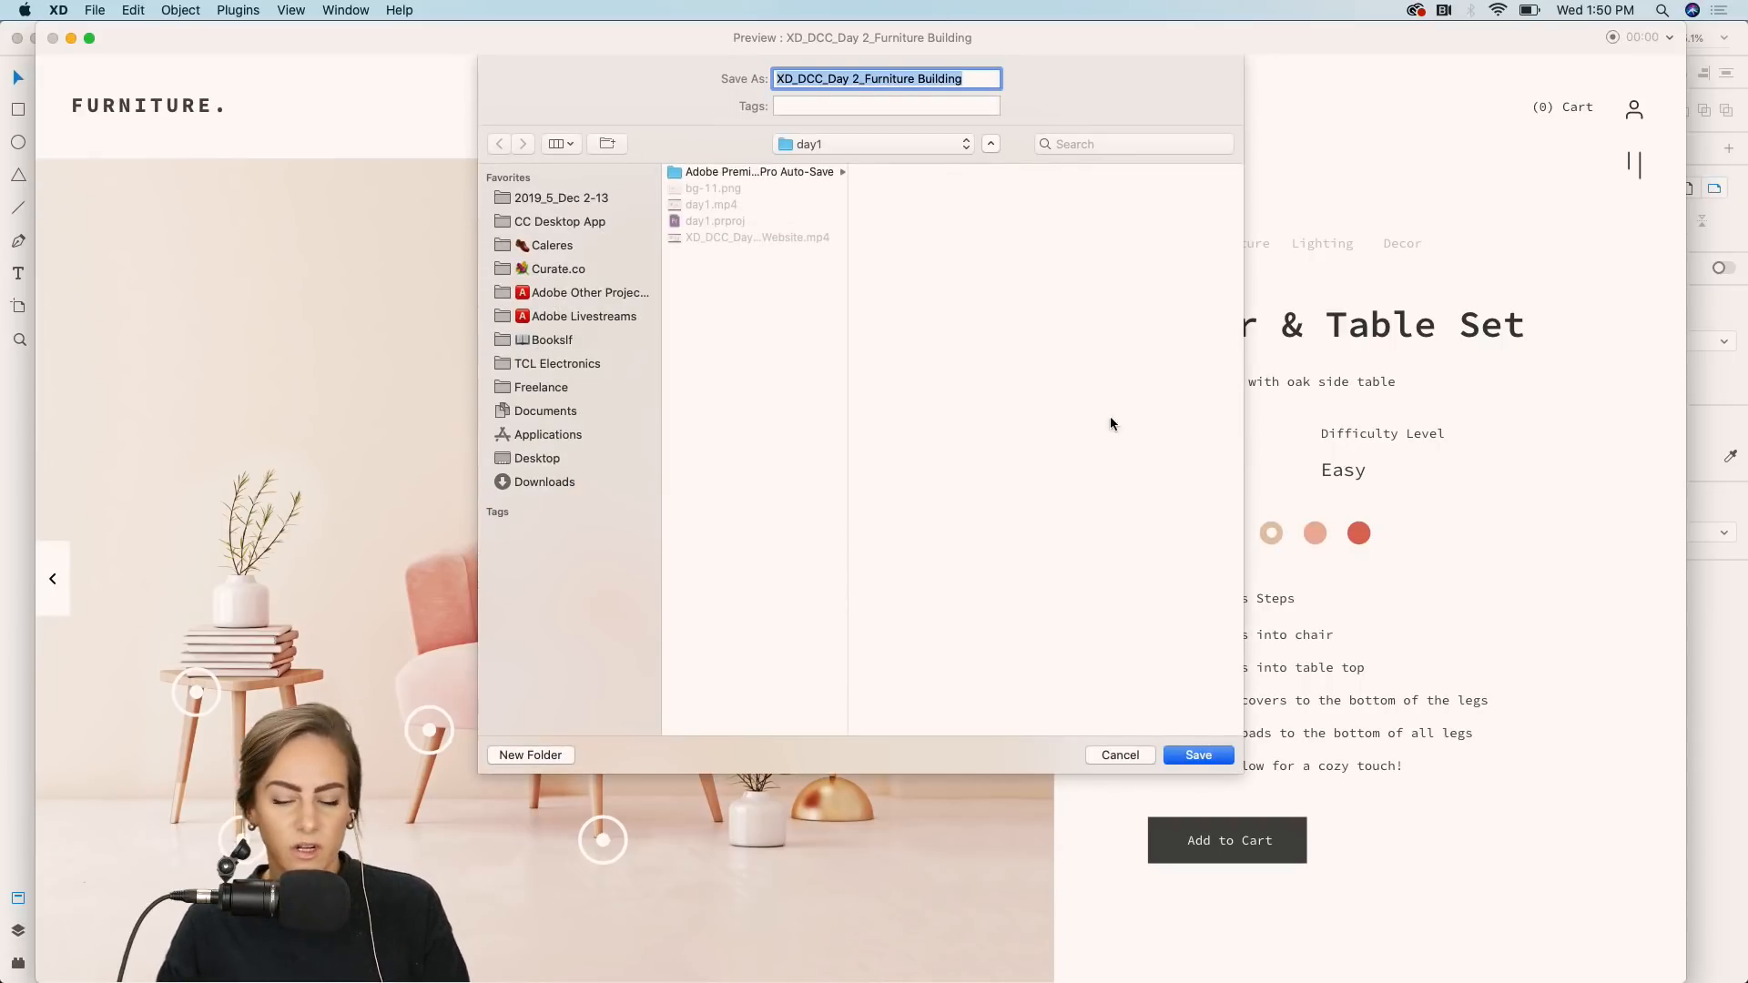
pyautogui.click(1134, 753)
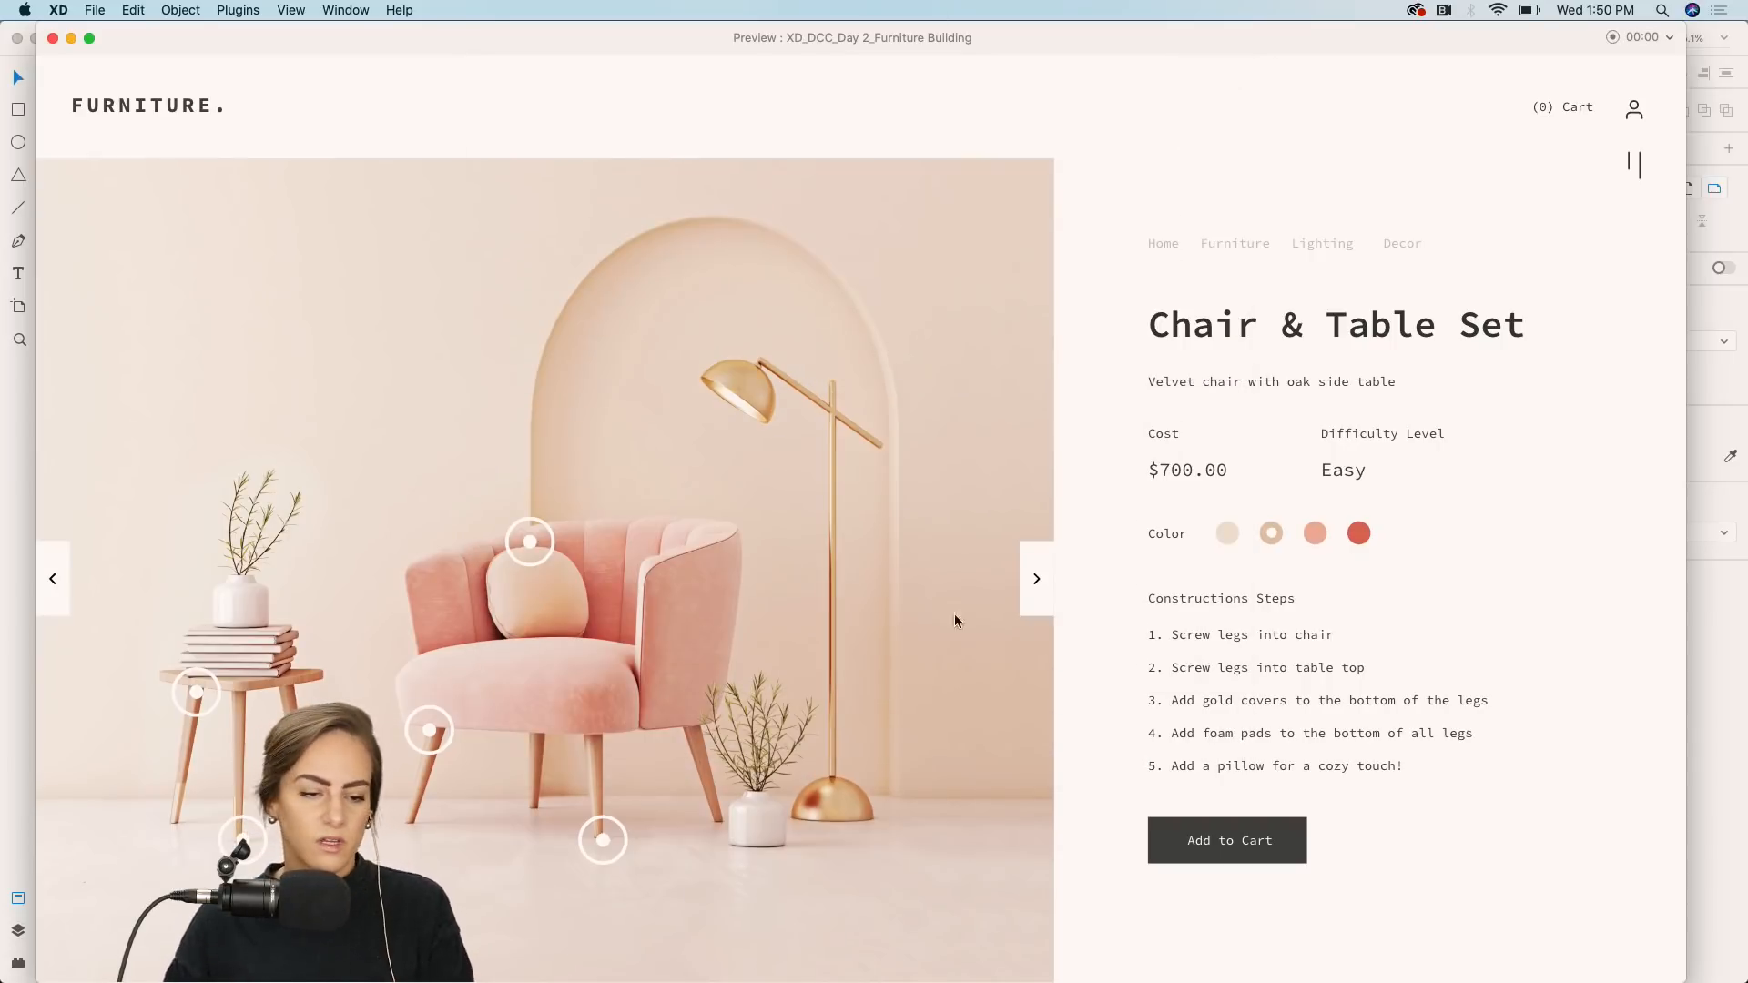
pyautogui.click(51, 39)
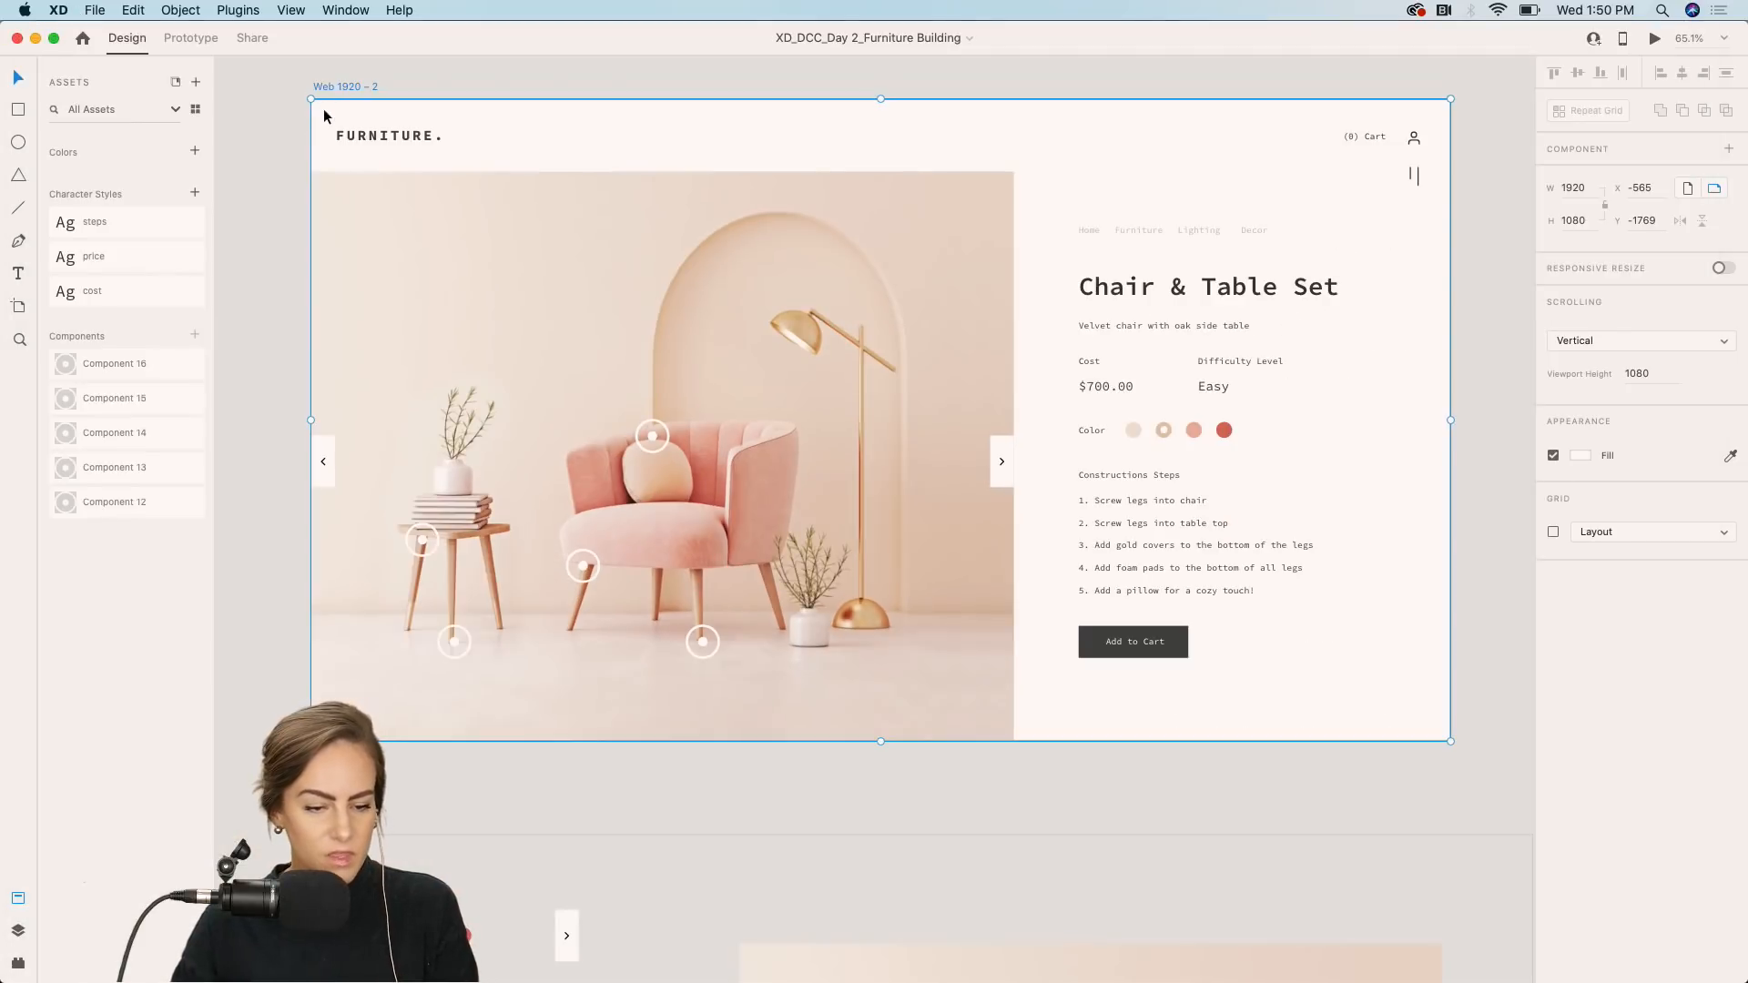
pyautogui.click(295, 128)
# Switch to Chrome and open the Behance profile tab.
pyautogui.moveTo(587, 978)
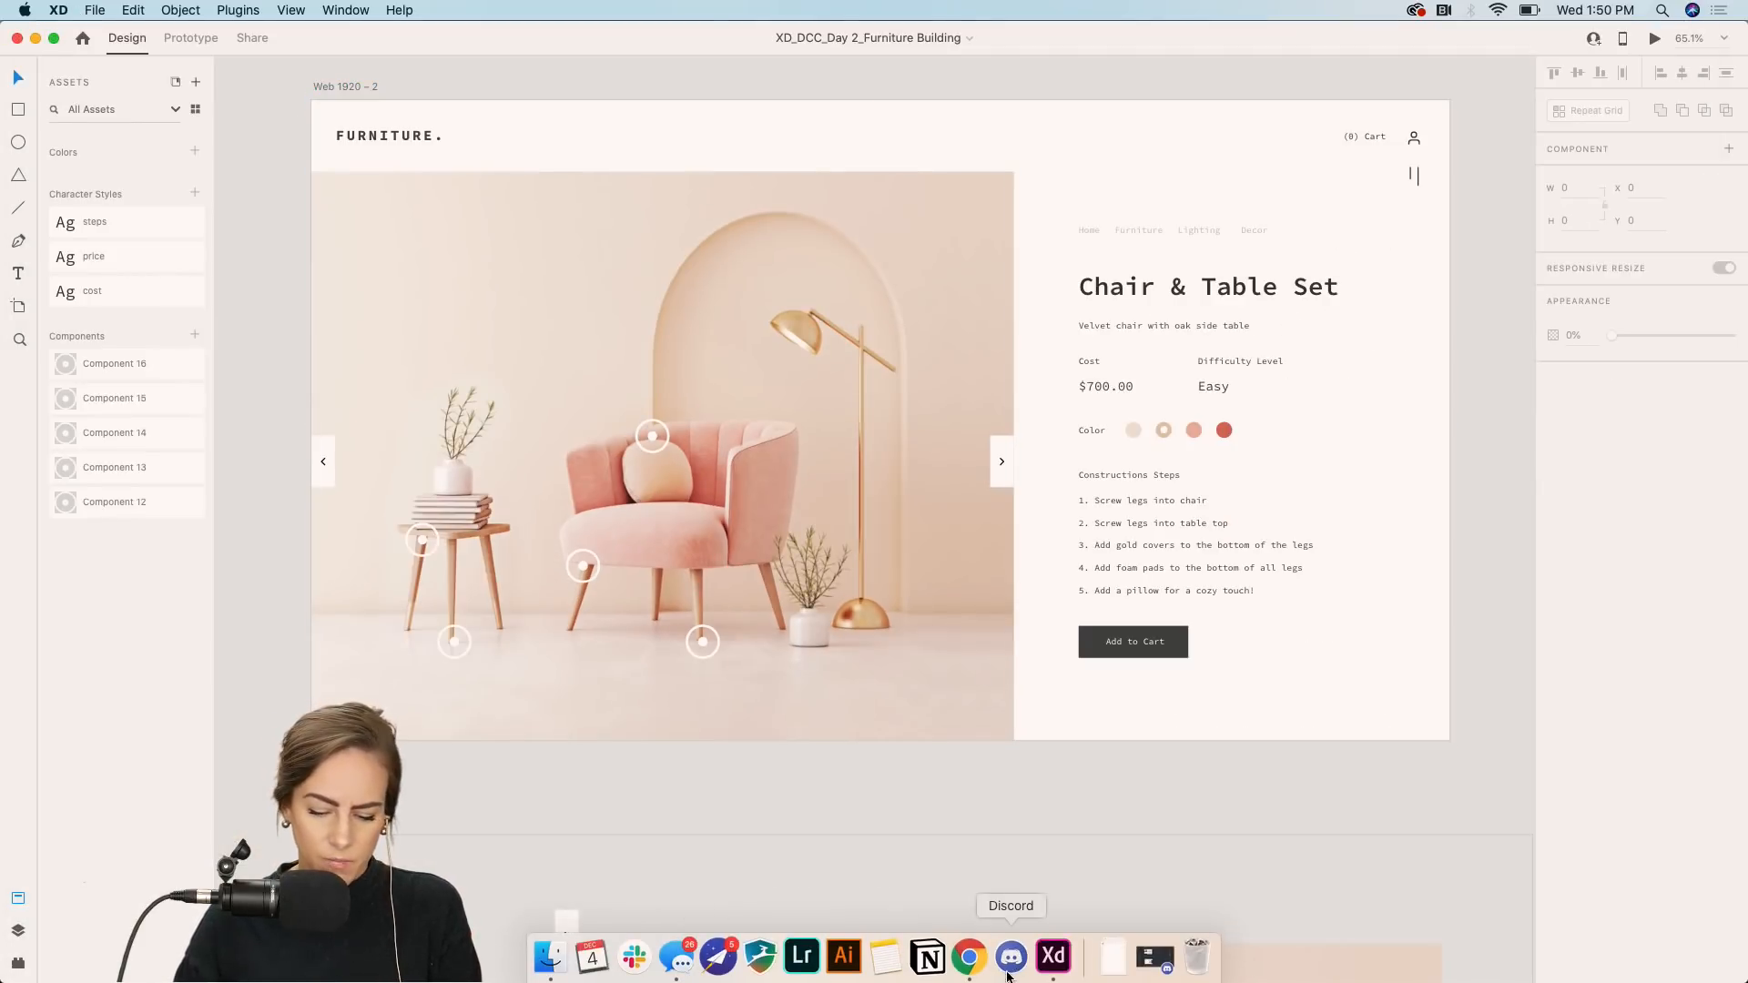
pyautogui.click(970, 961)
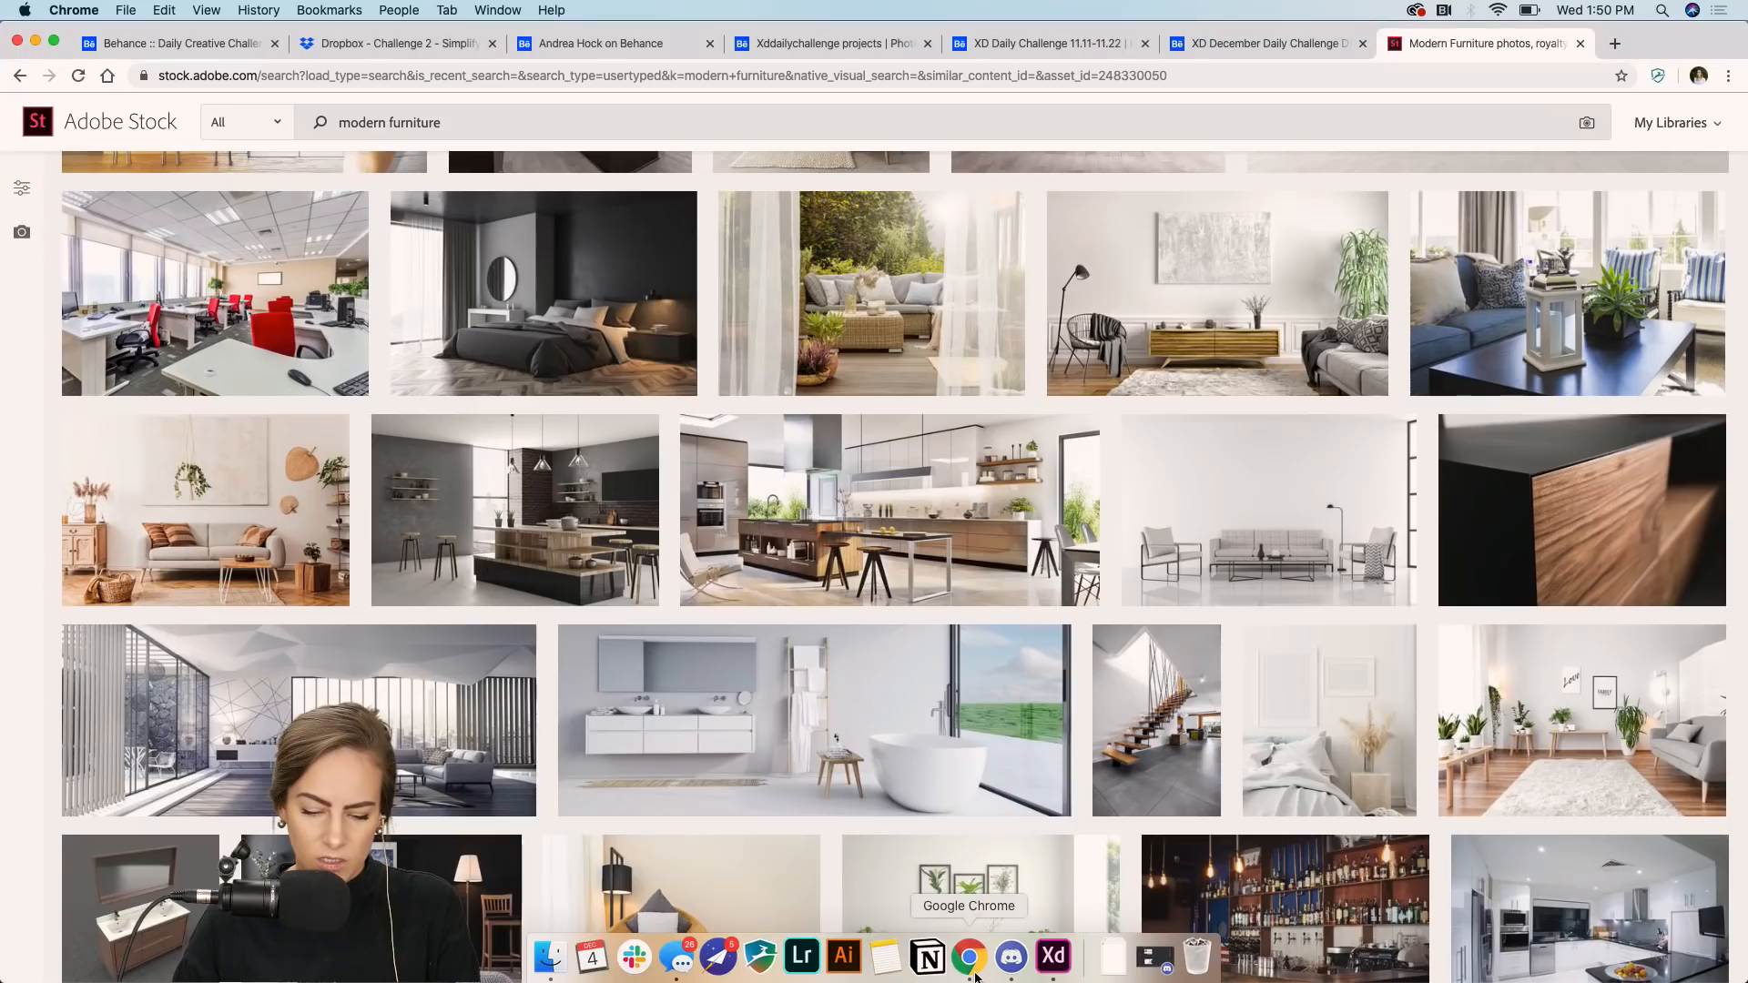
pyautogui.click(579, 46)
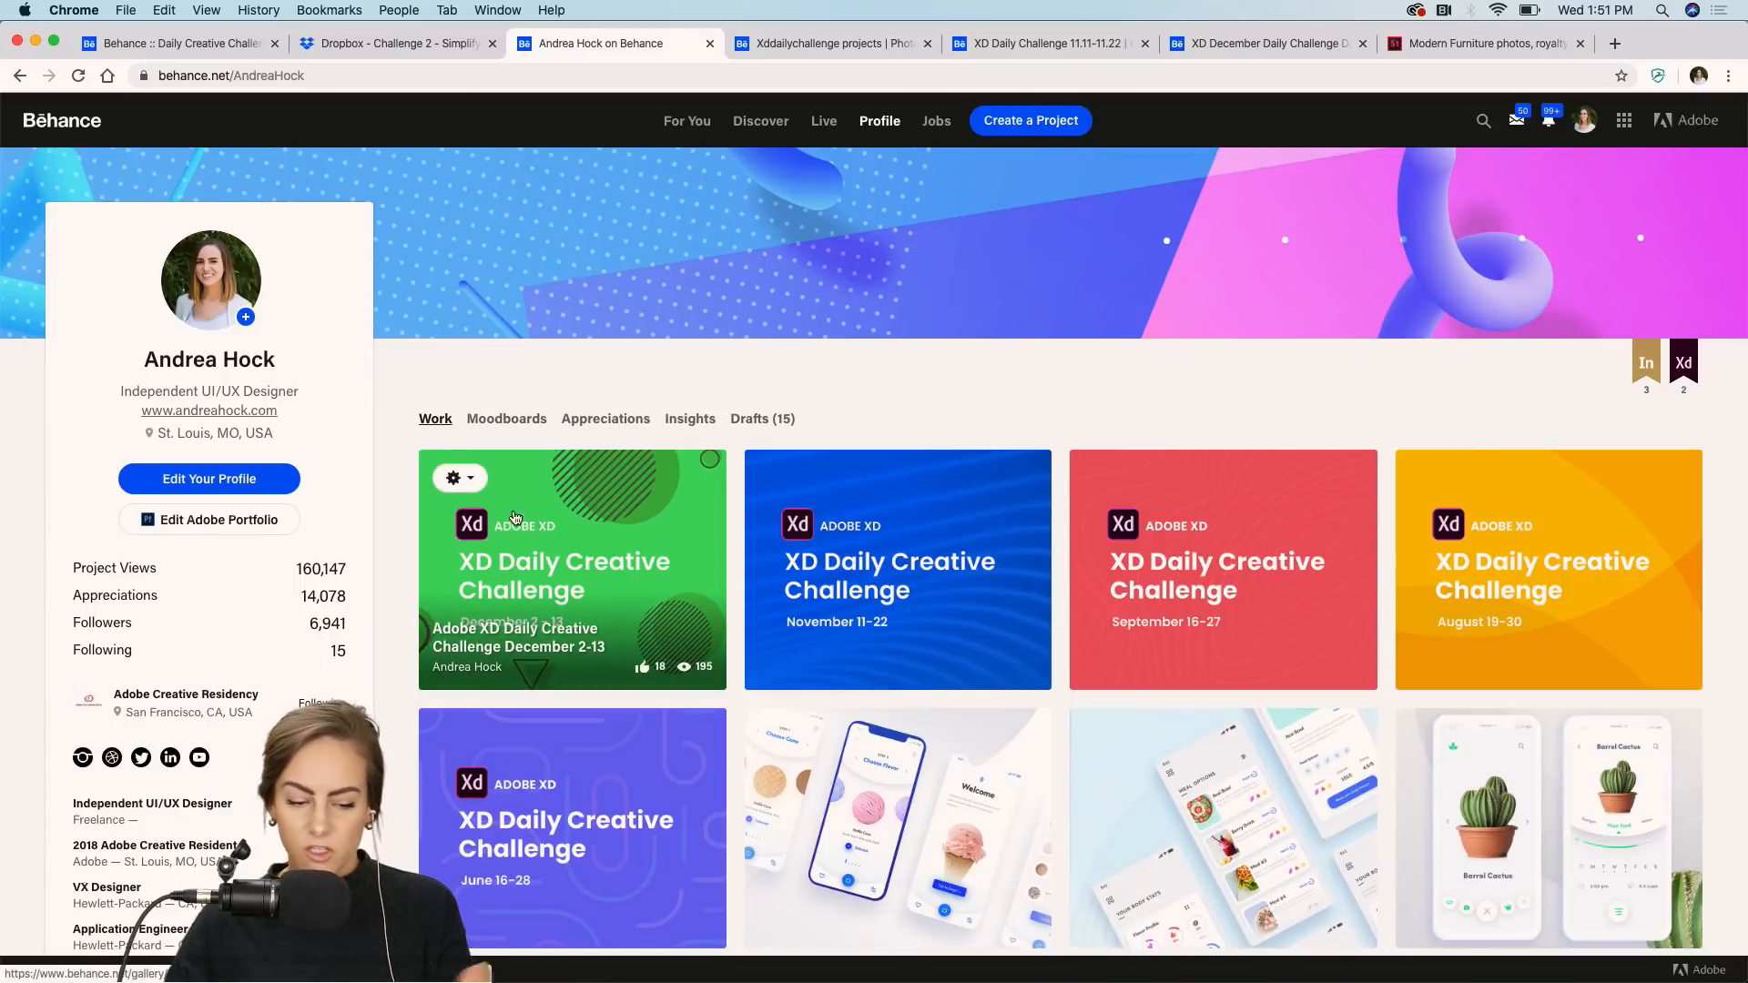
# Open the Adobe XD Daily Creative Challenge December 2-13 project for editing and scroll through its content.
pyautogui.click(458, 478)
pyautogui.click(523, 519)
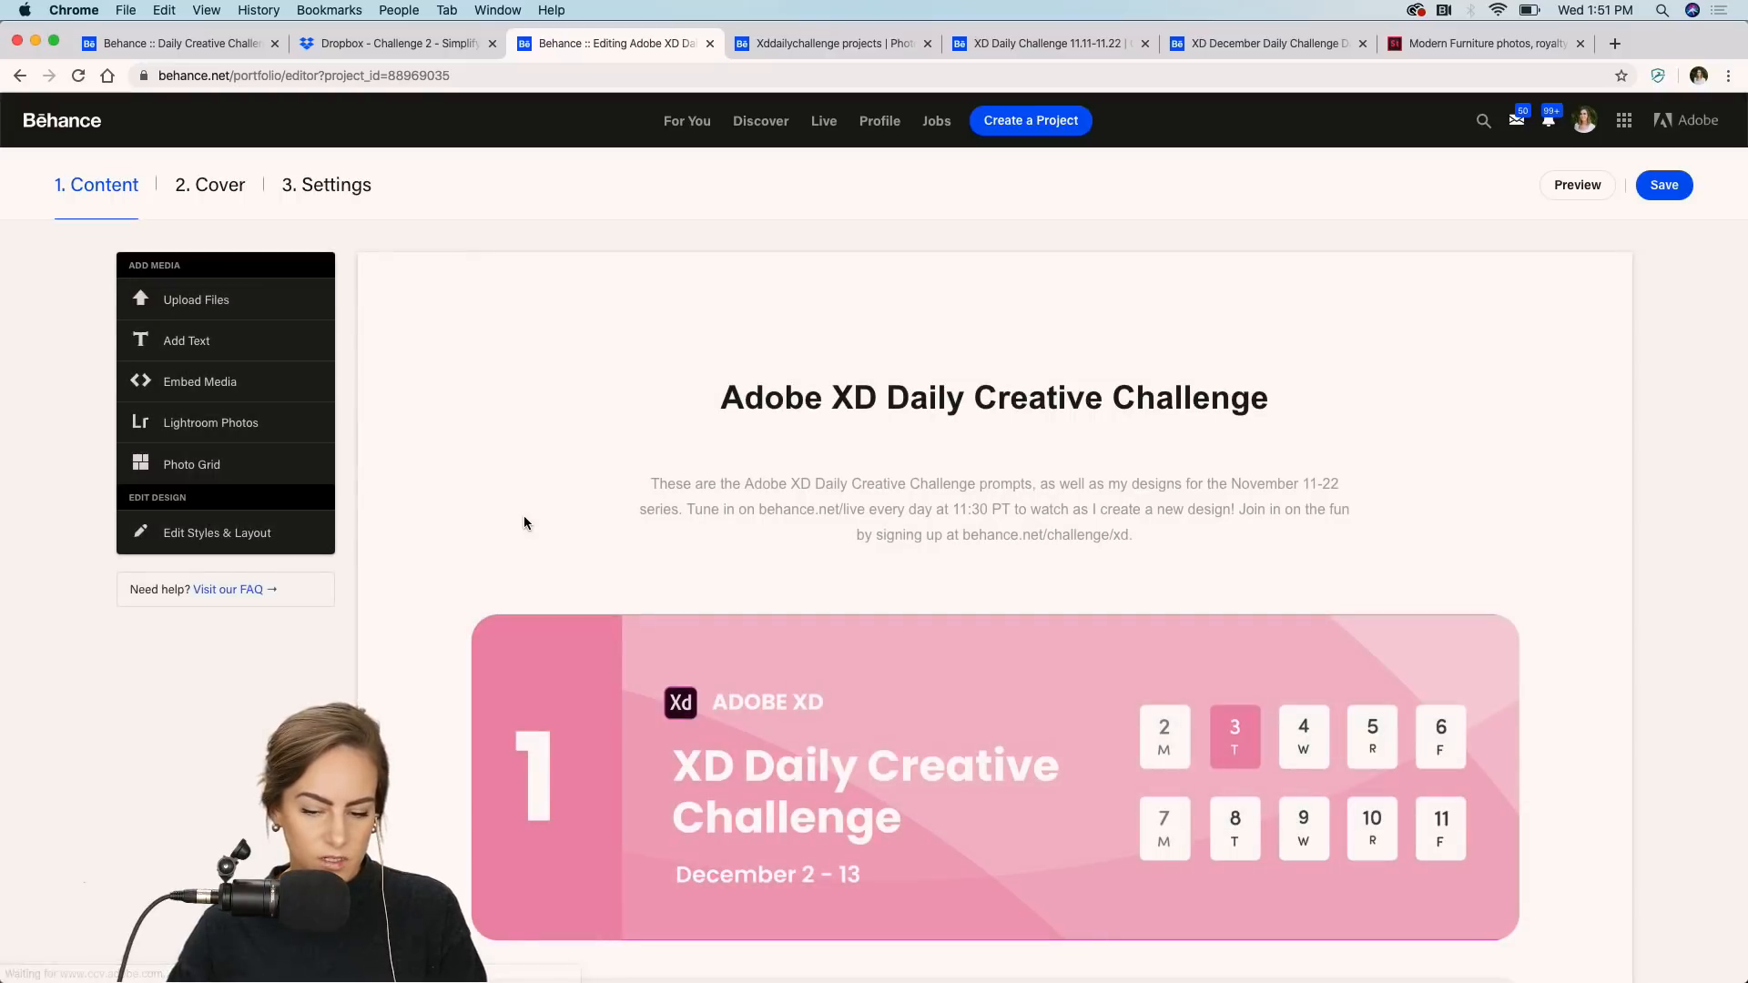
pyautogui.scroll(-20, 523, 522)
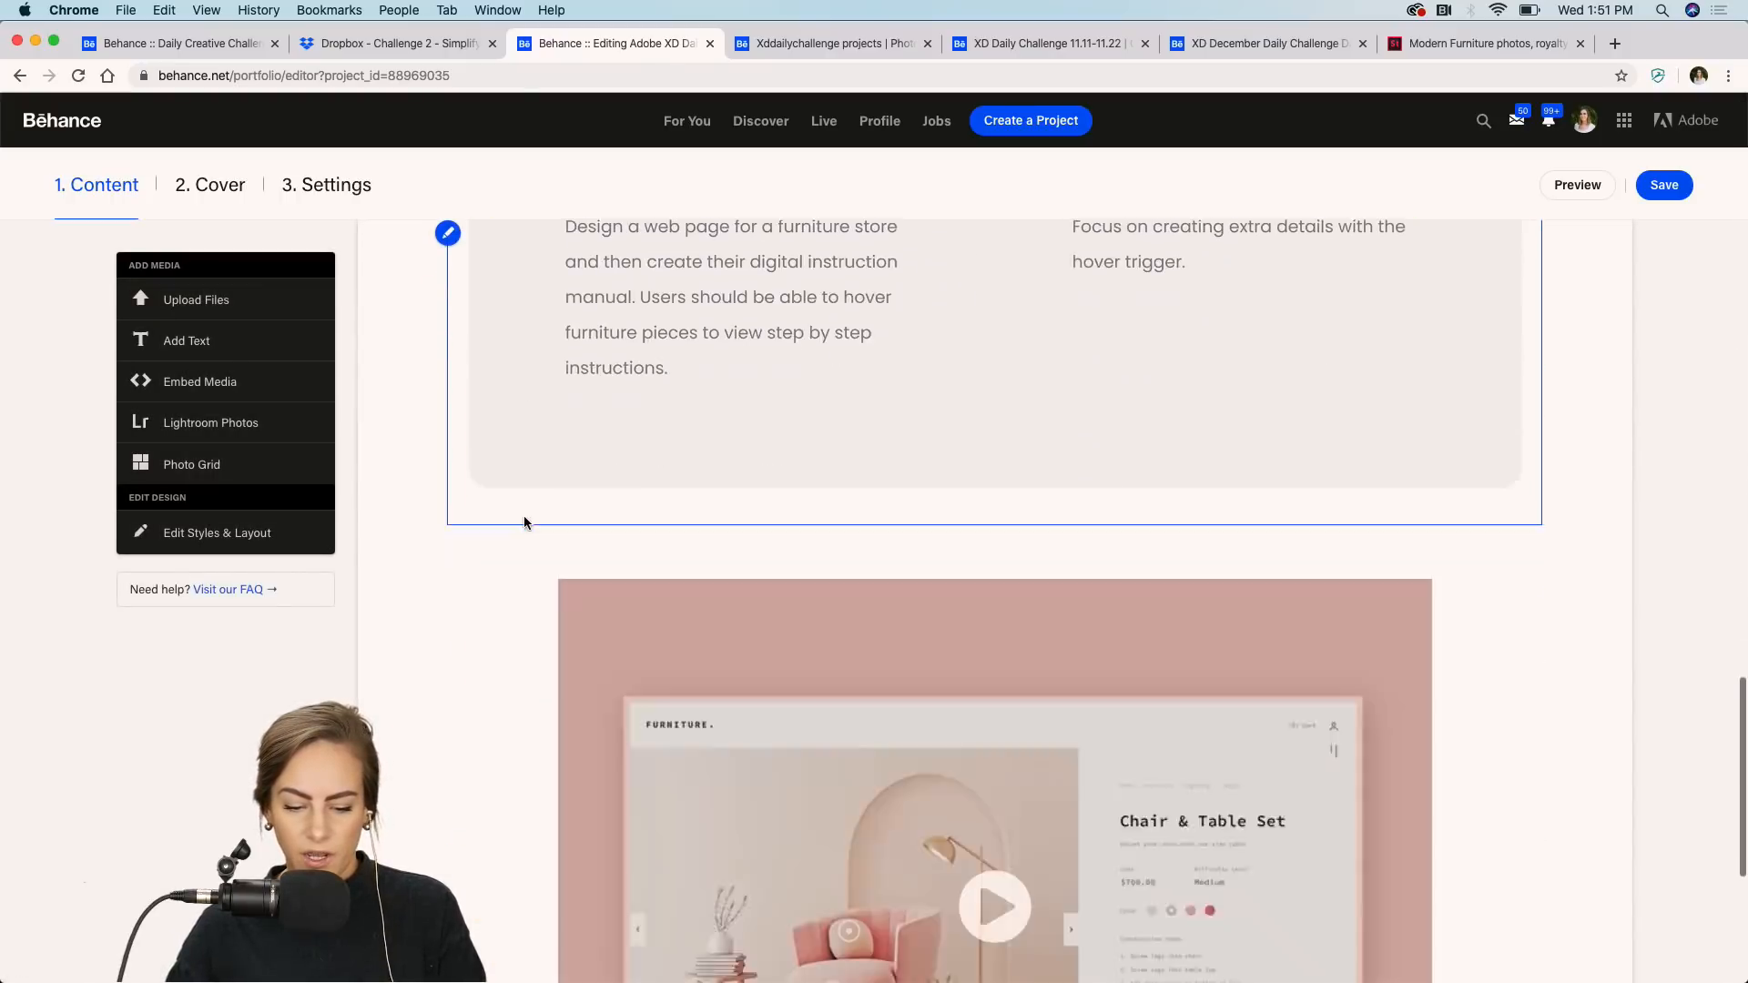
pyautogui.scroll(-3, 523, 521)
pyautogui.scroll(-2, 931, 627)
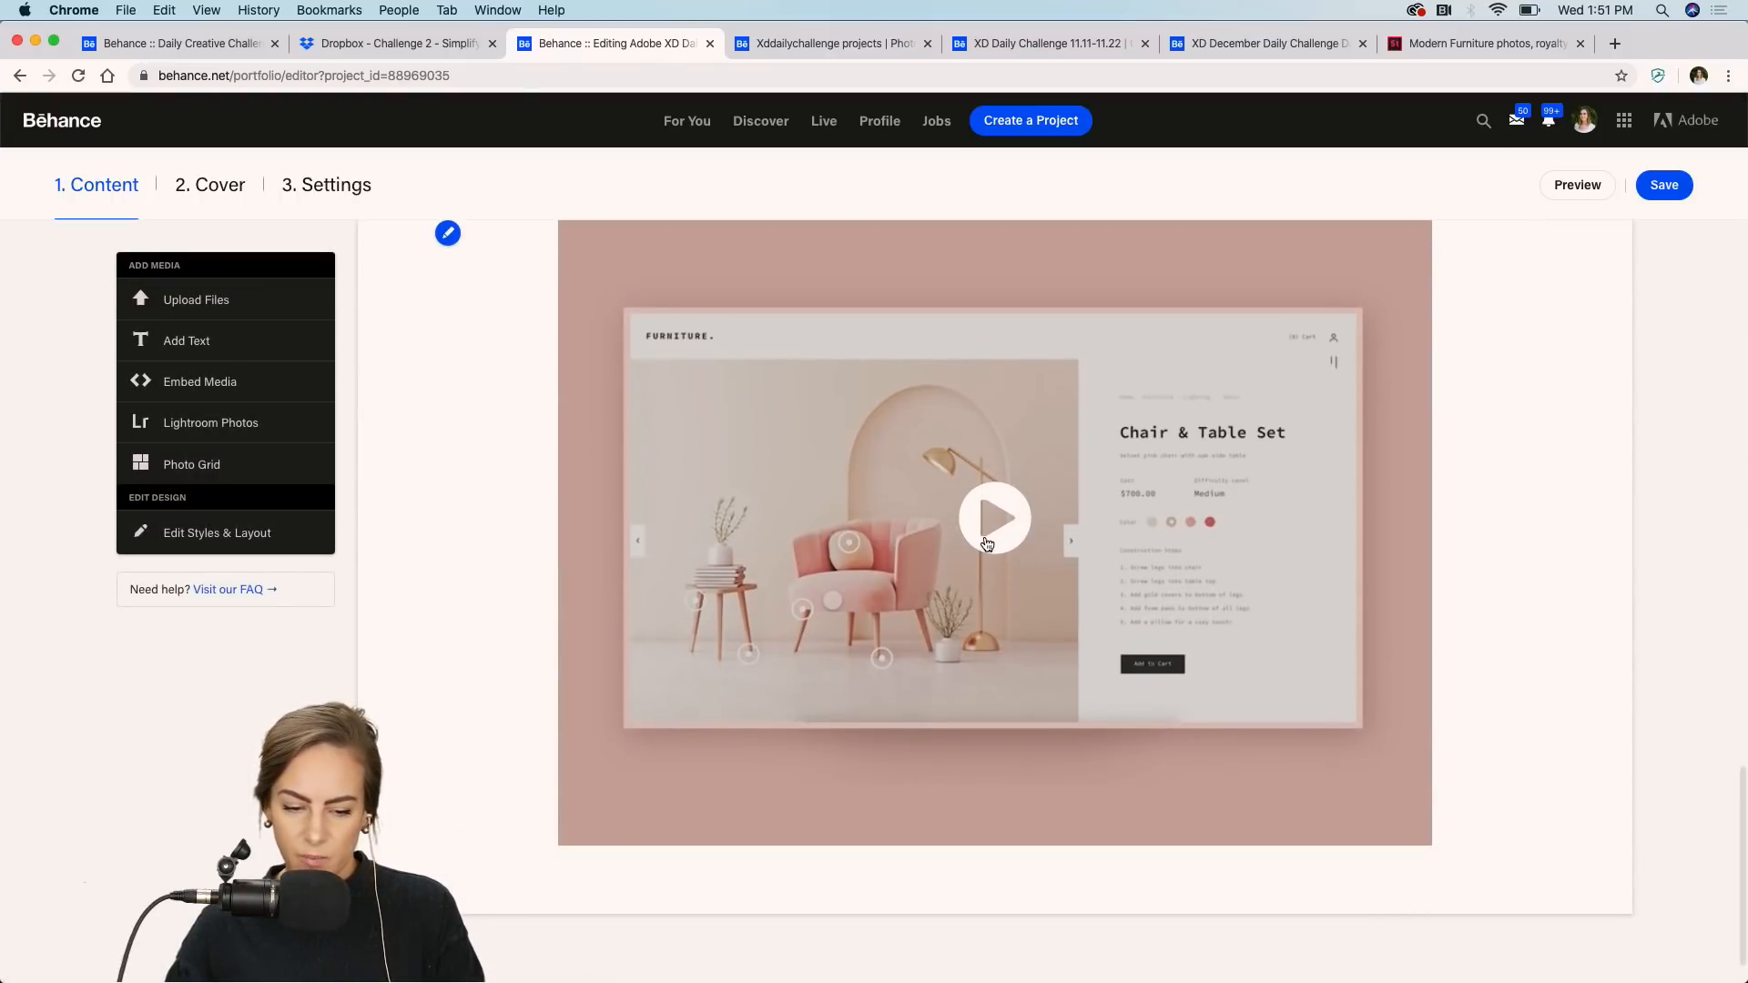
pyautogui.scroll(3, 988, 544)
# Open the project's settings to view the Discoverability keywords, then close the dialog.
pyautogui.click(344, 189)
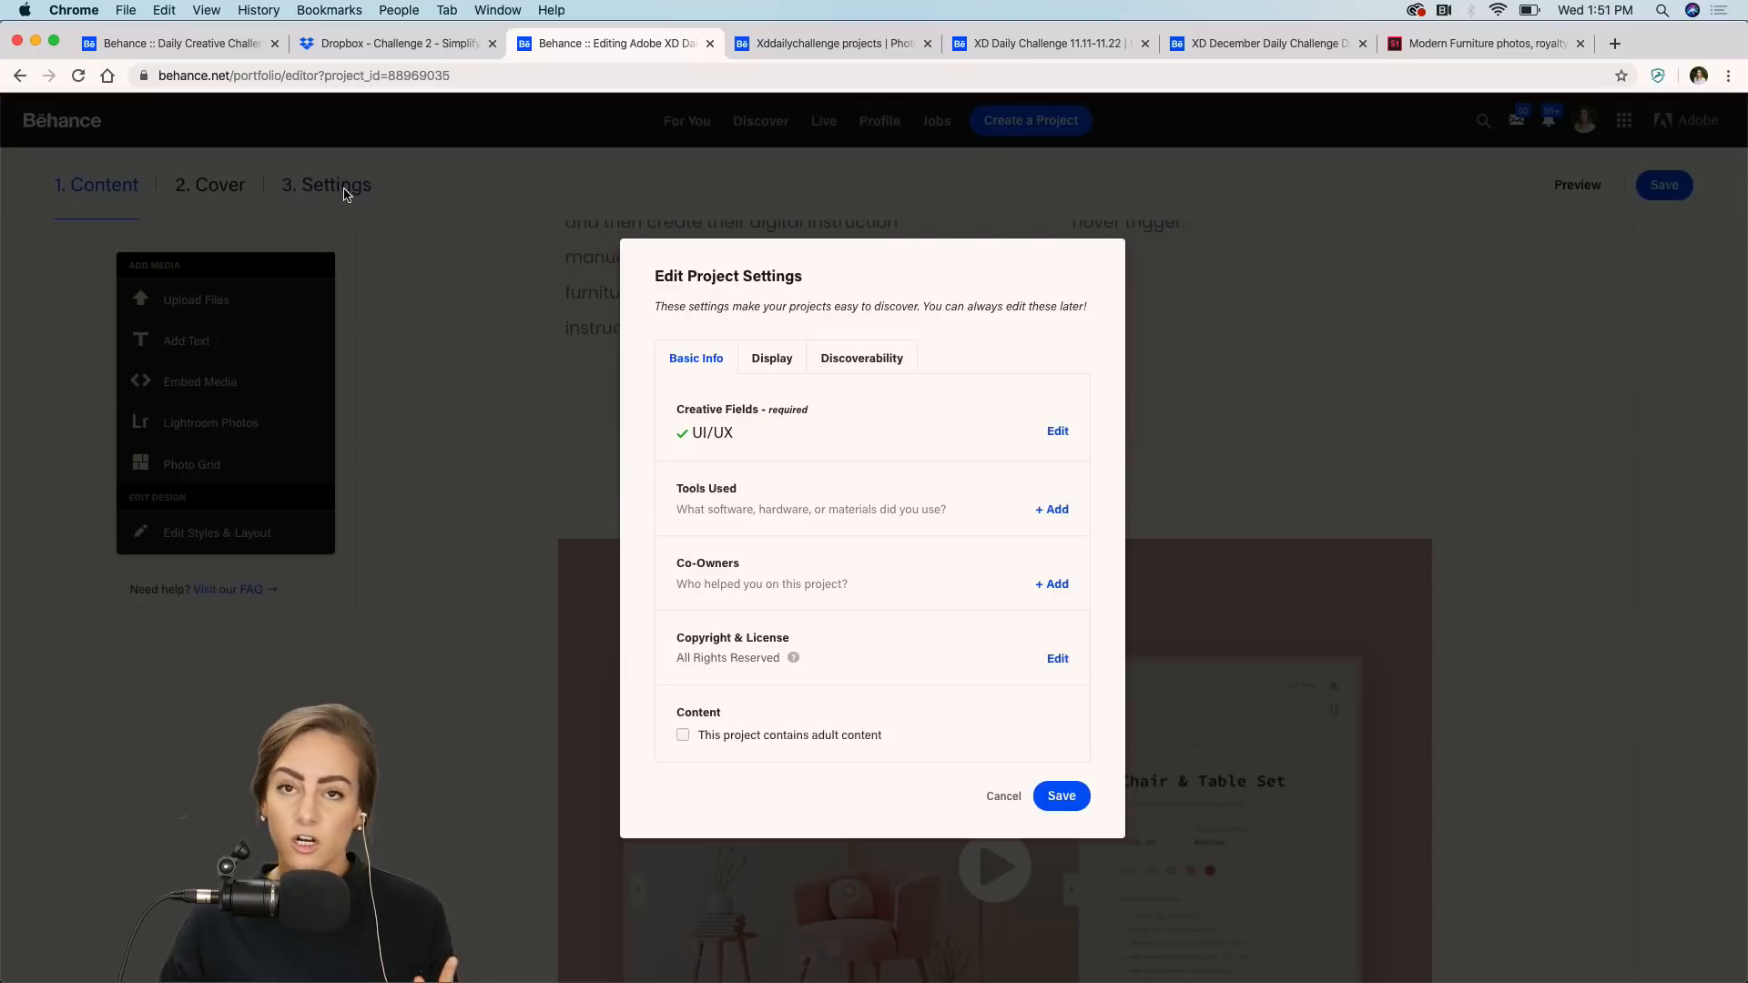
pyautogui.click(864, 362)
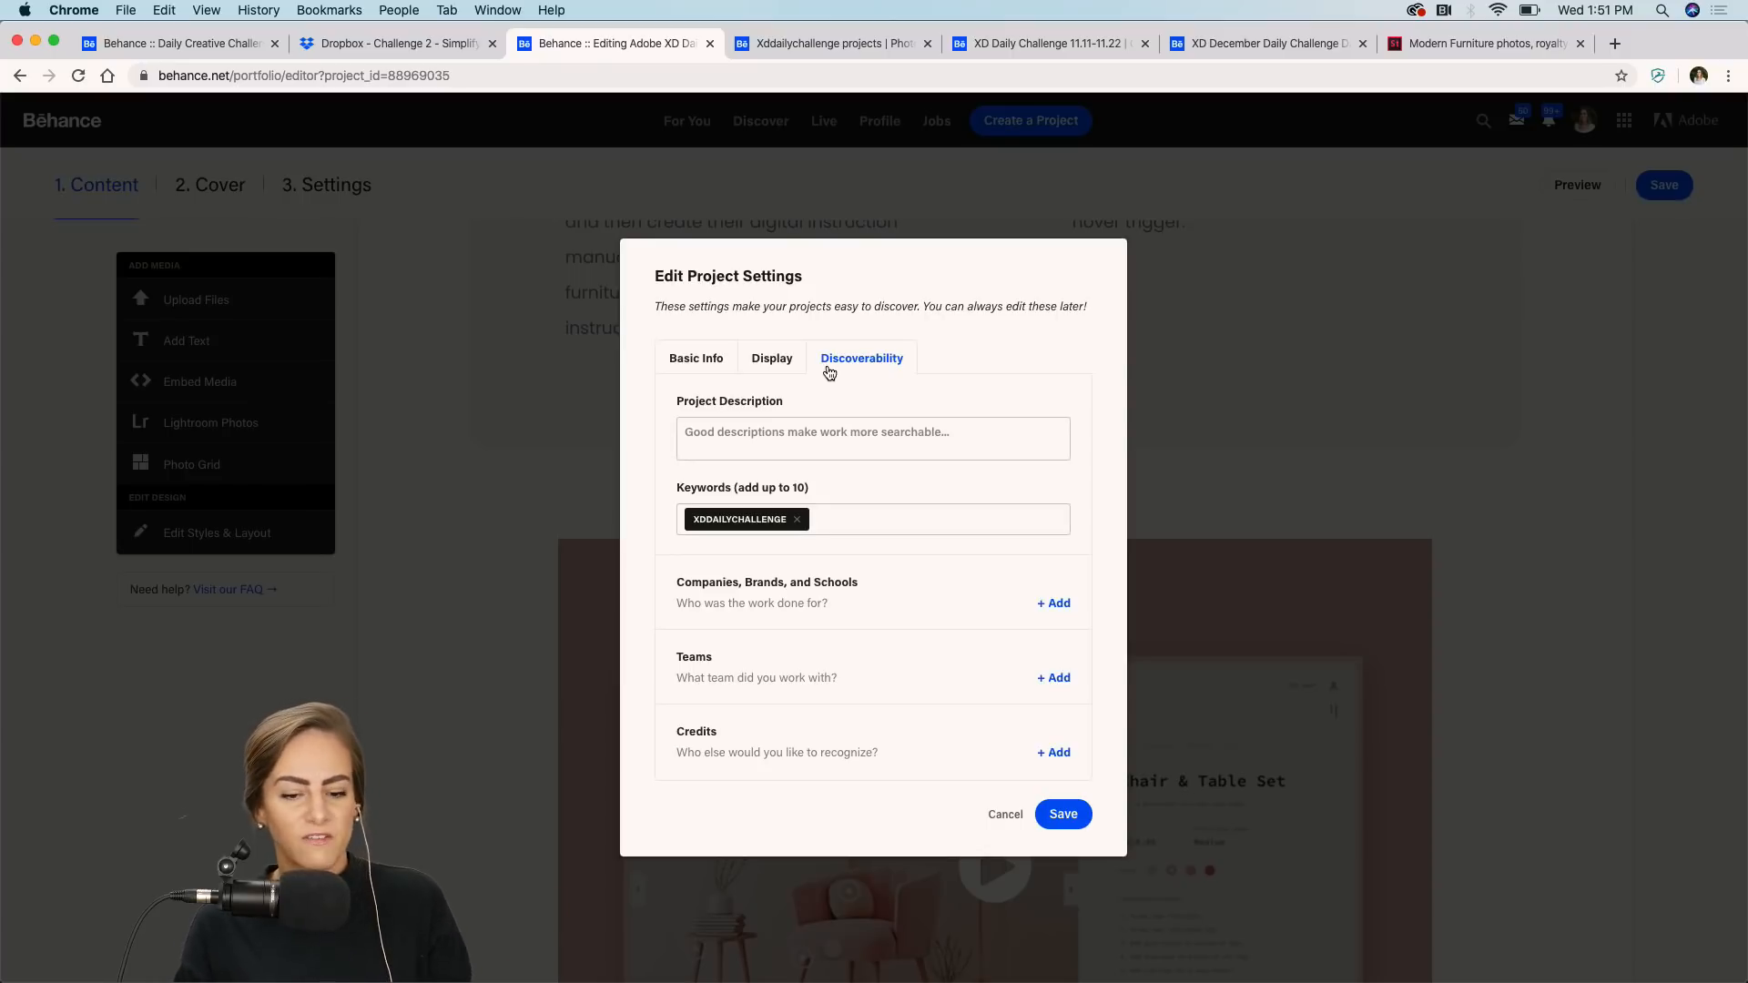
pyautogui.click(1326, 515)
pyautogui.scroll(15, 766, 374)
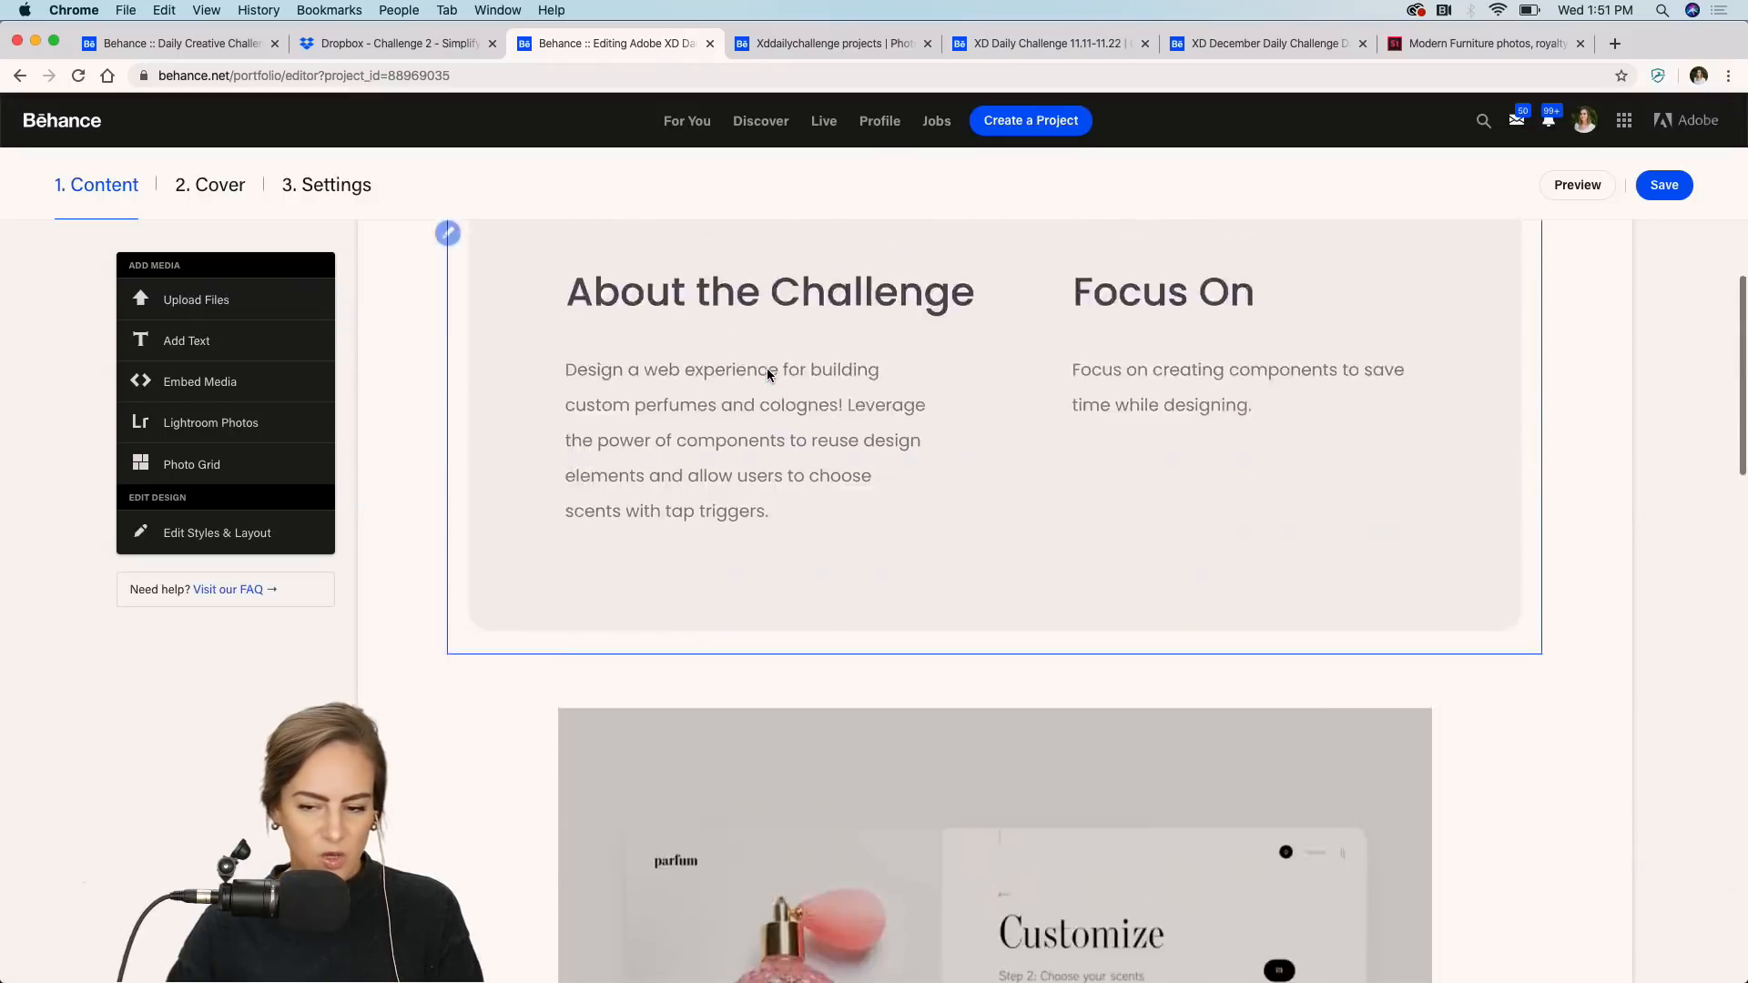
pyautogui.click(1593, 125)
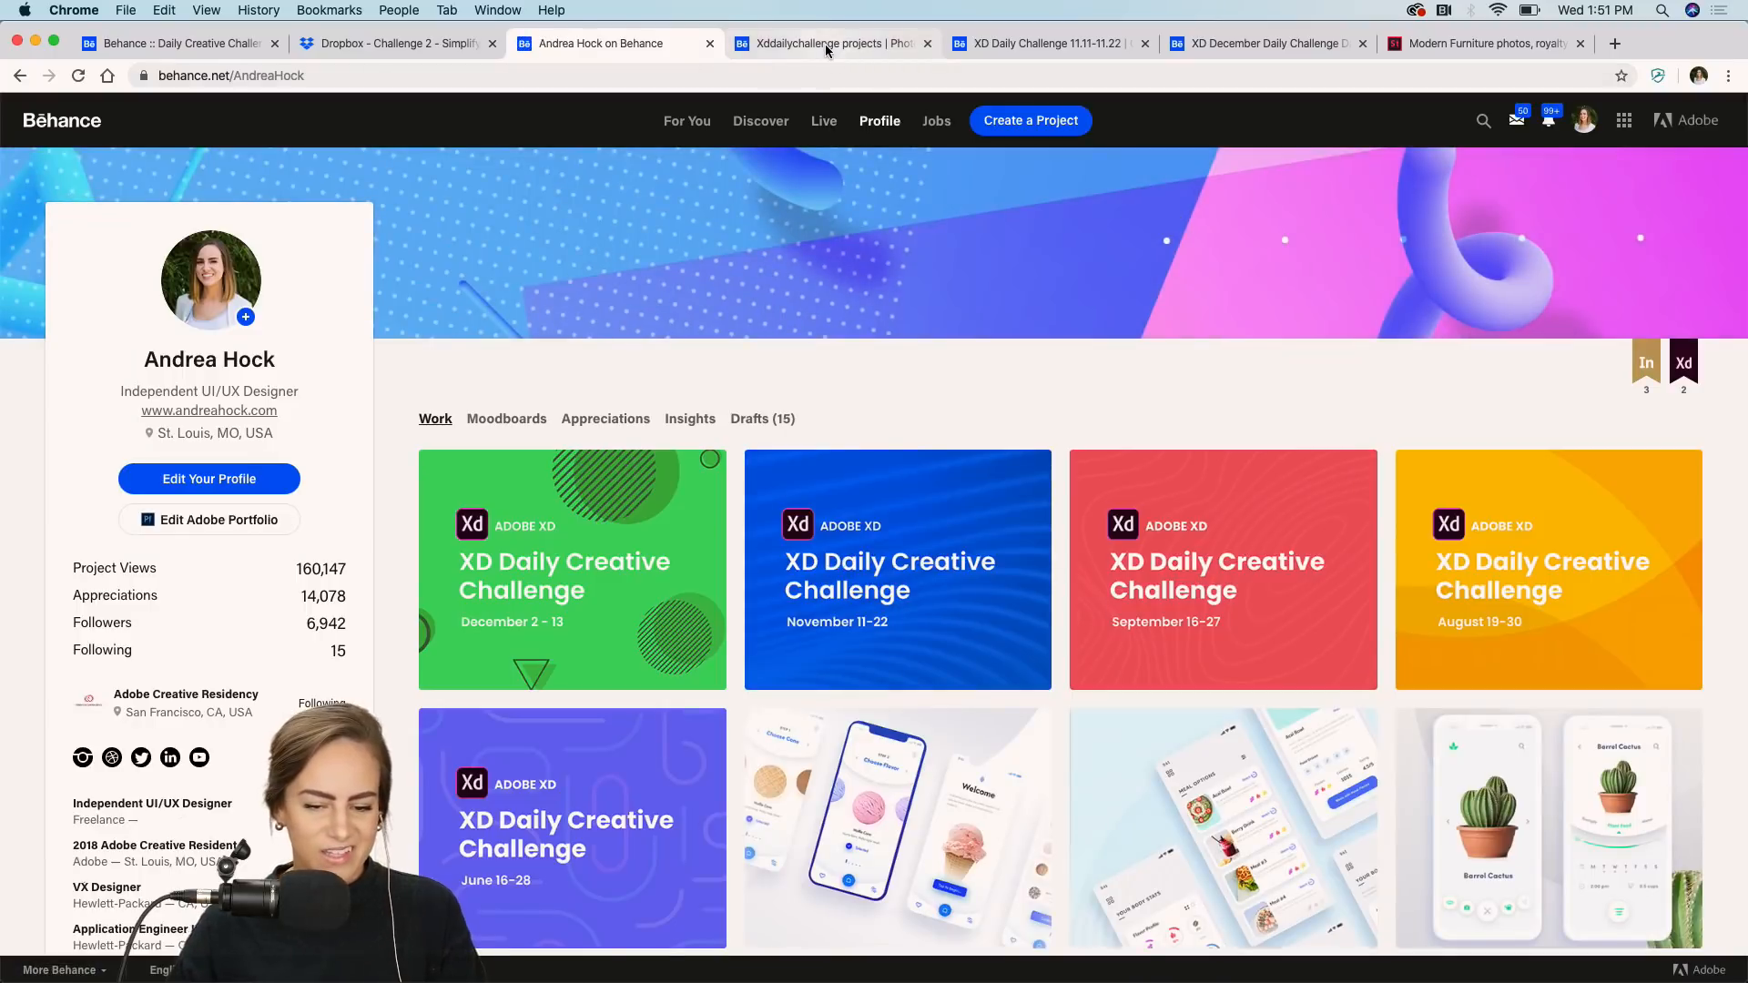
# Switch to the xddailychallenge Behance search and sort the projects by Most Recent this week.
pyautogui.click(827, 47)
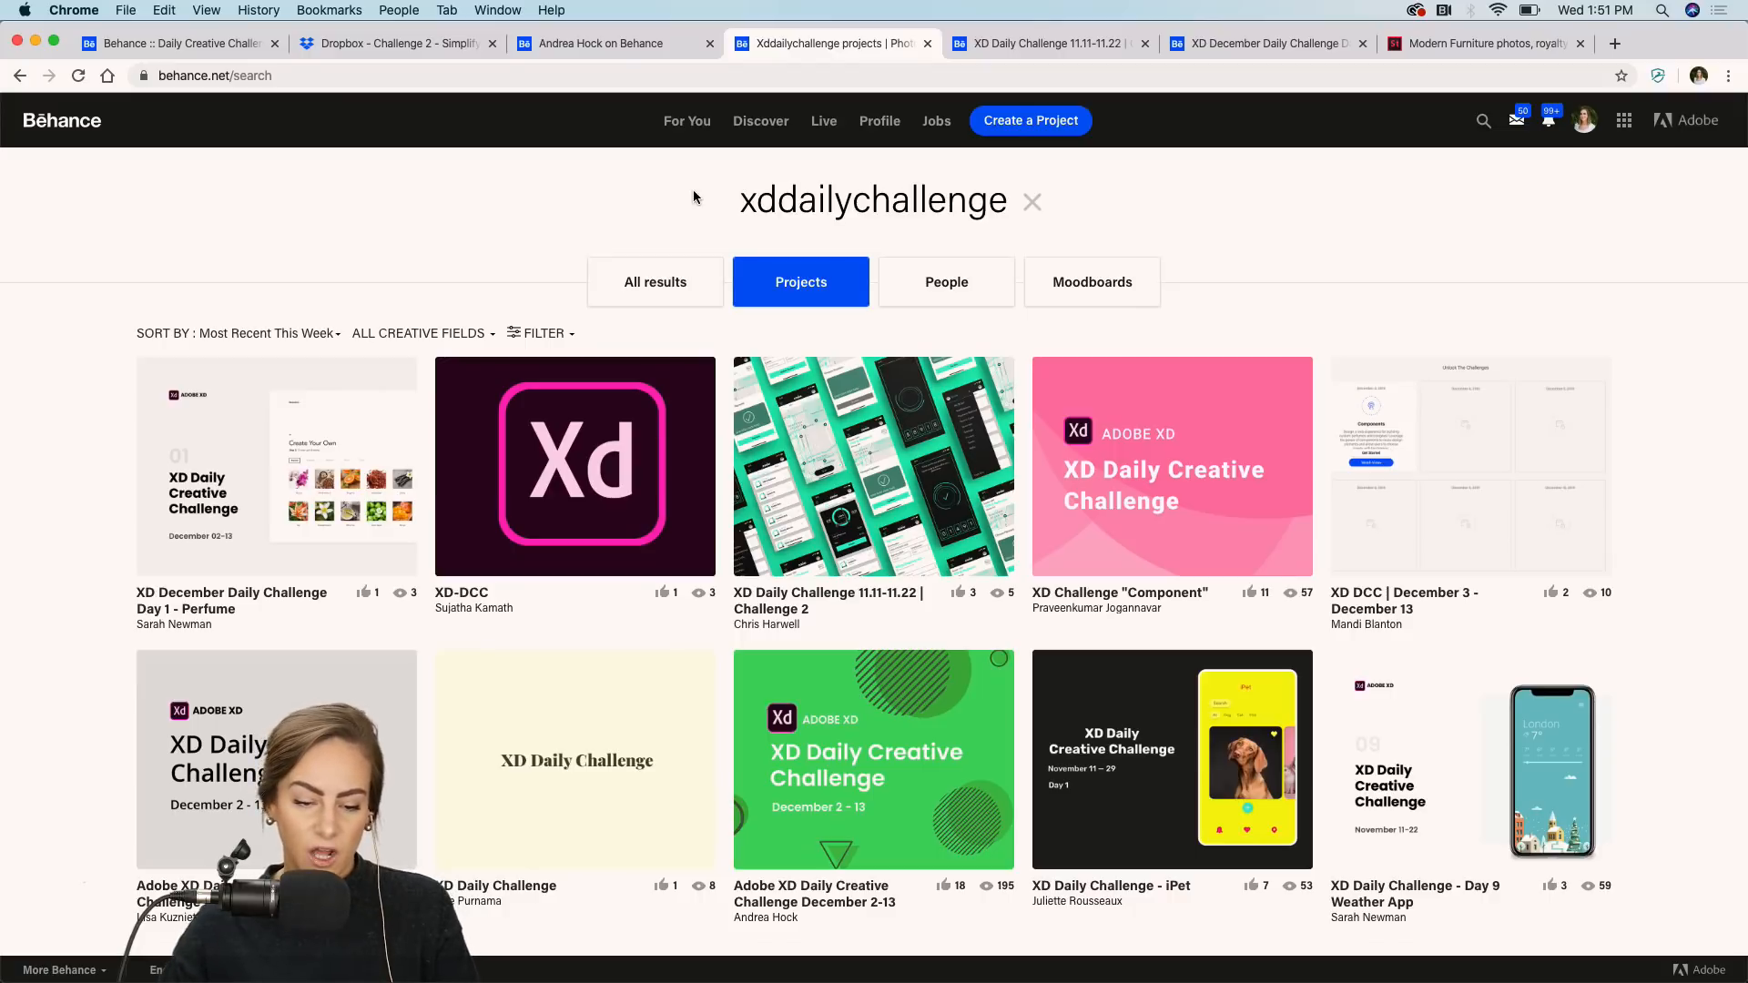
pyautogui.click(312, 337)
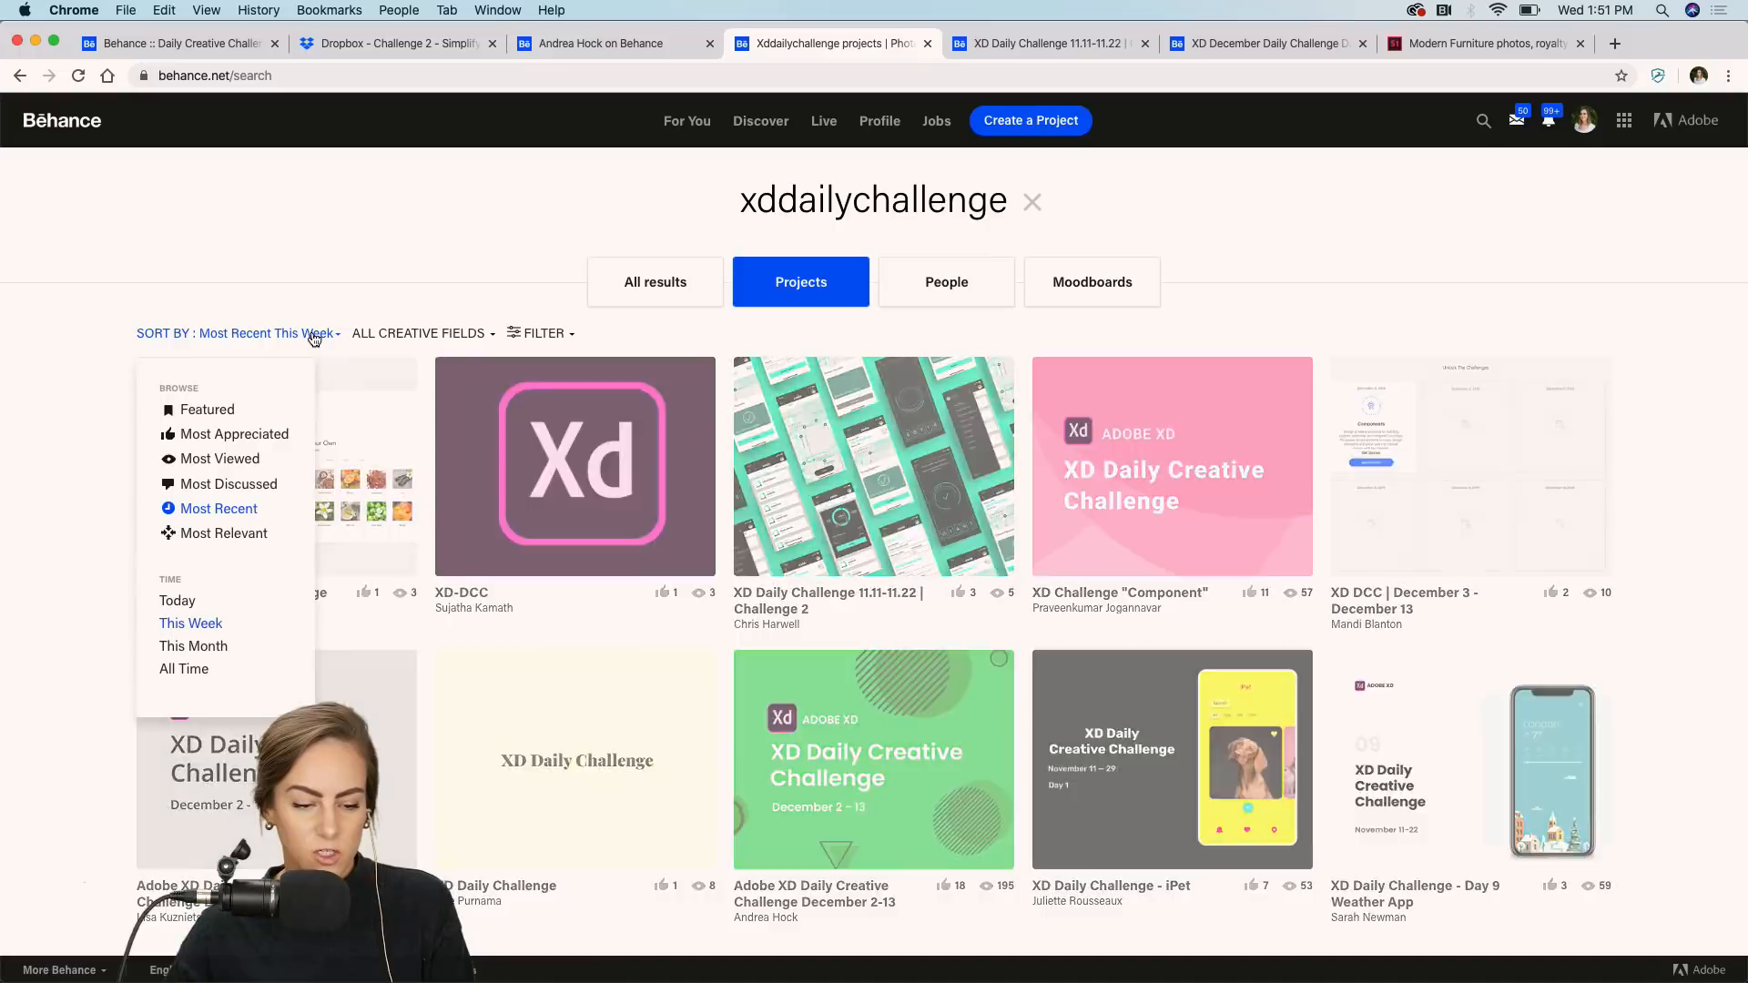
pyautogui.click(204, 510)
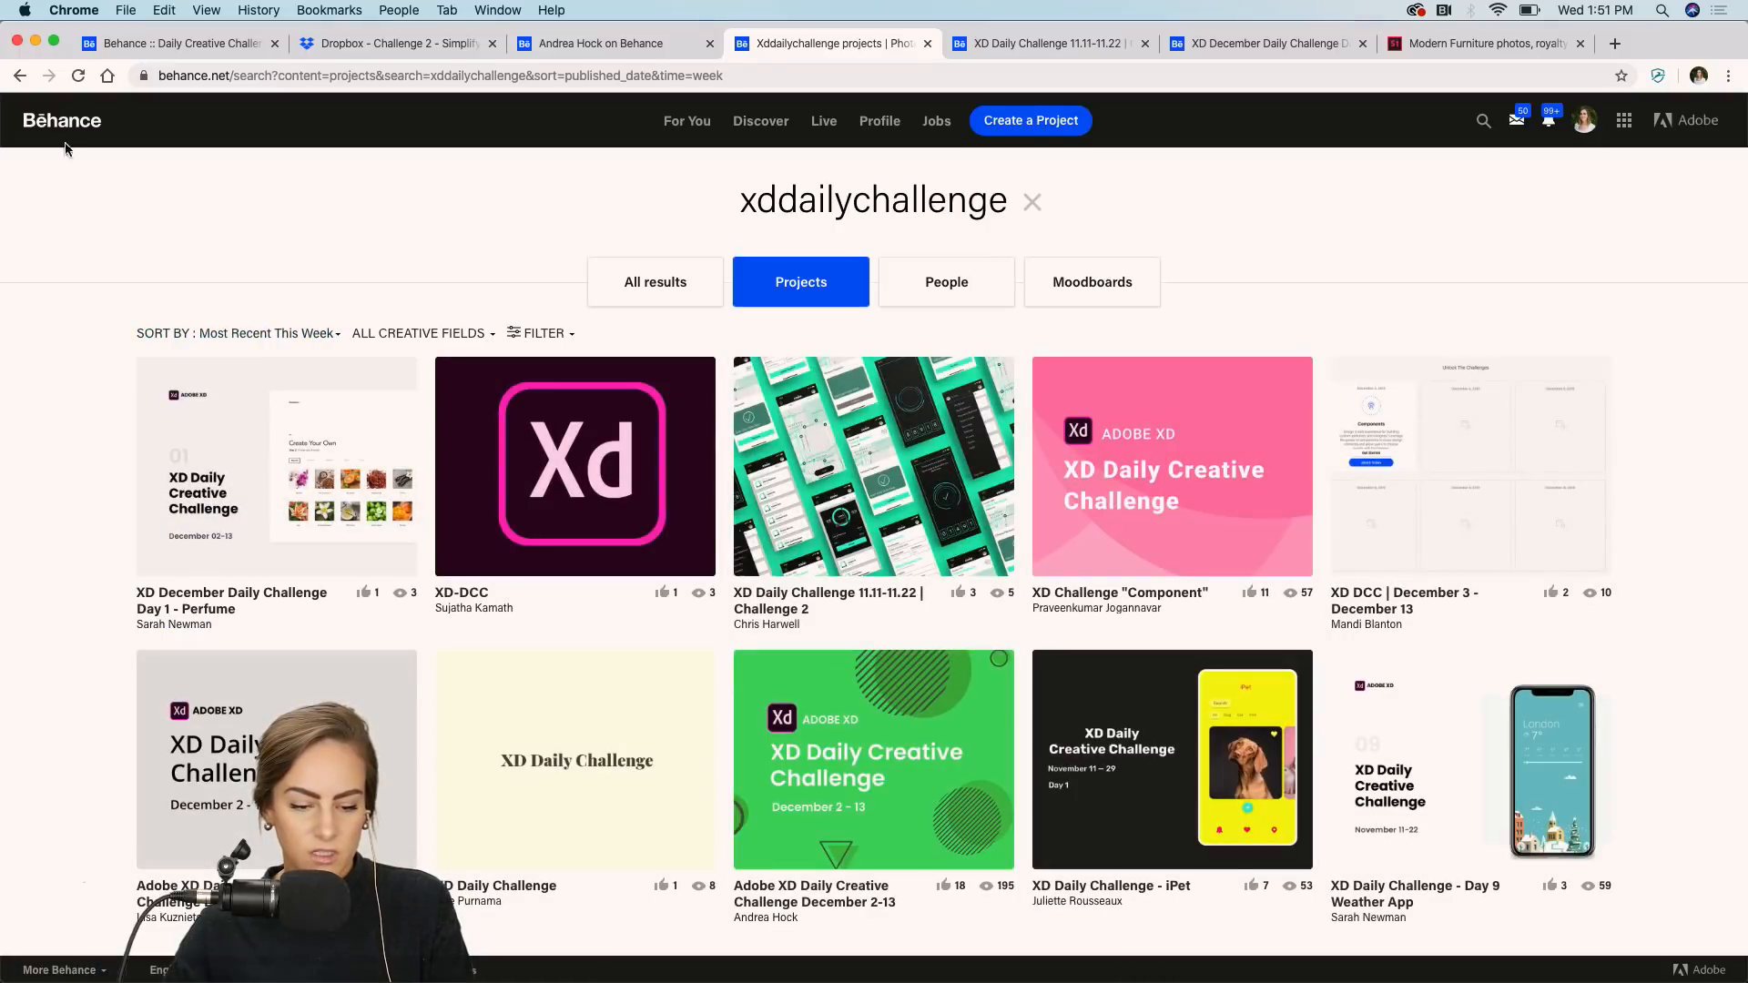
pyautogui.click(79, 71)
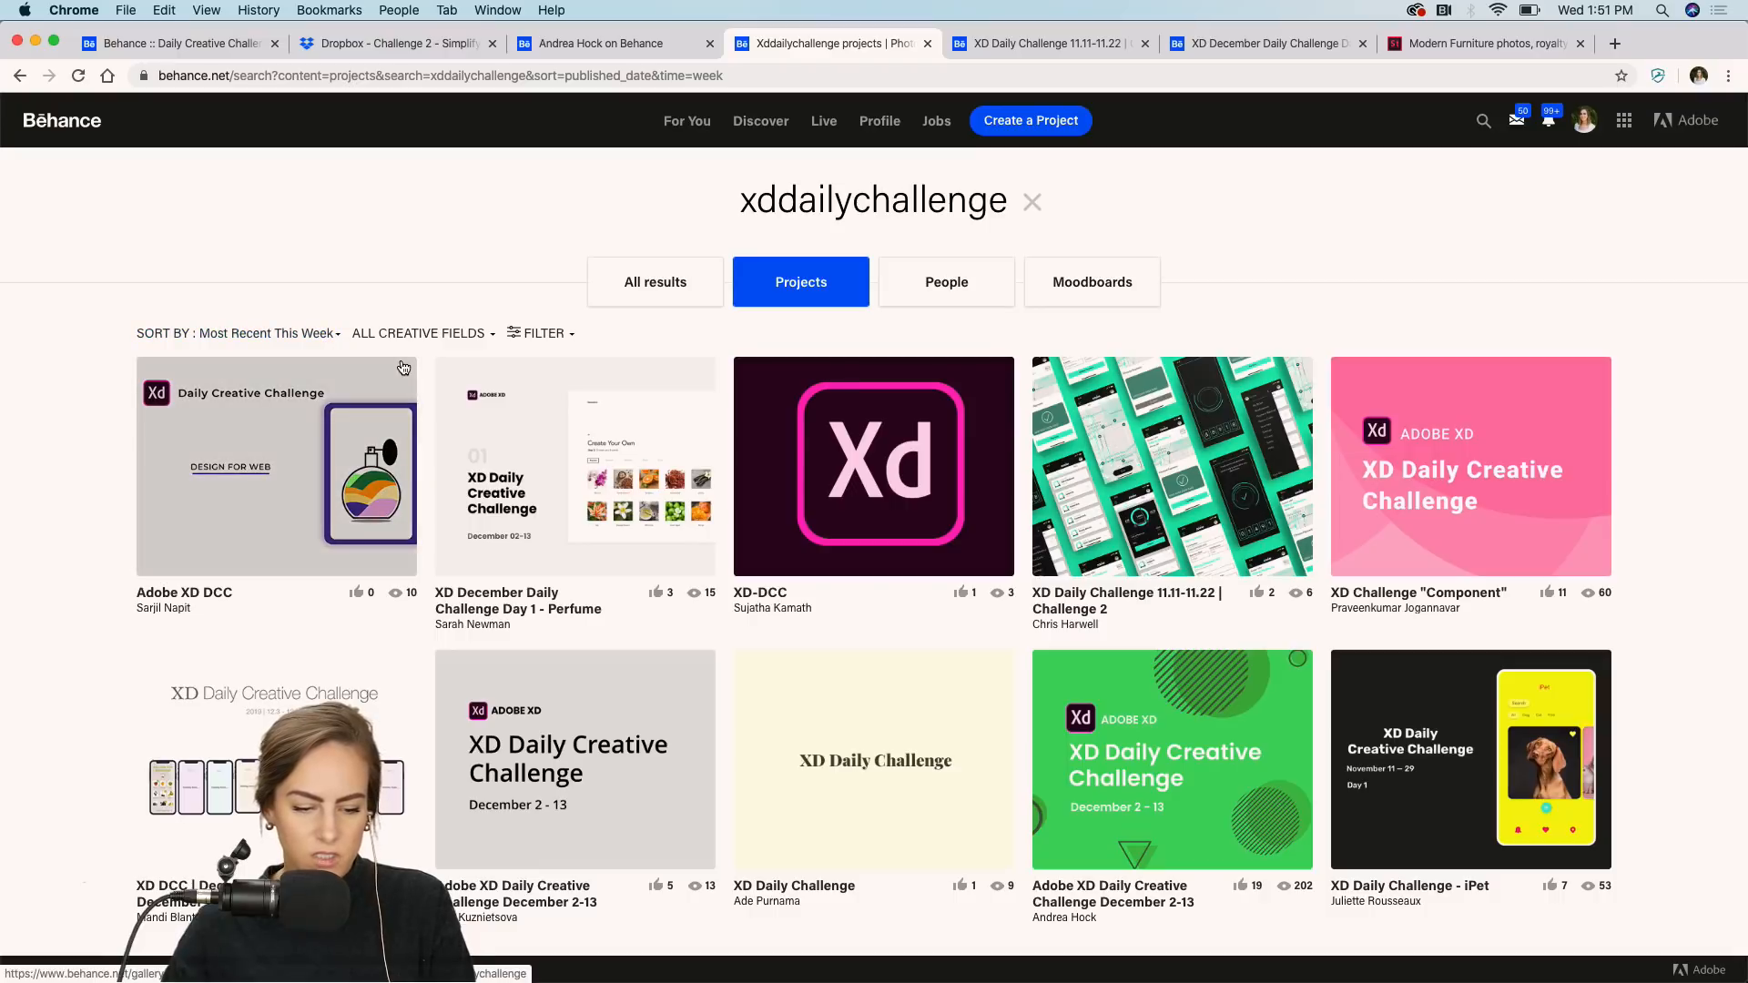
pyautogui.scroll(-3, 1423, 284)
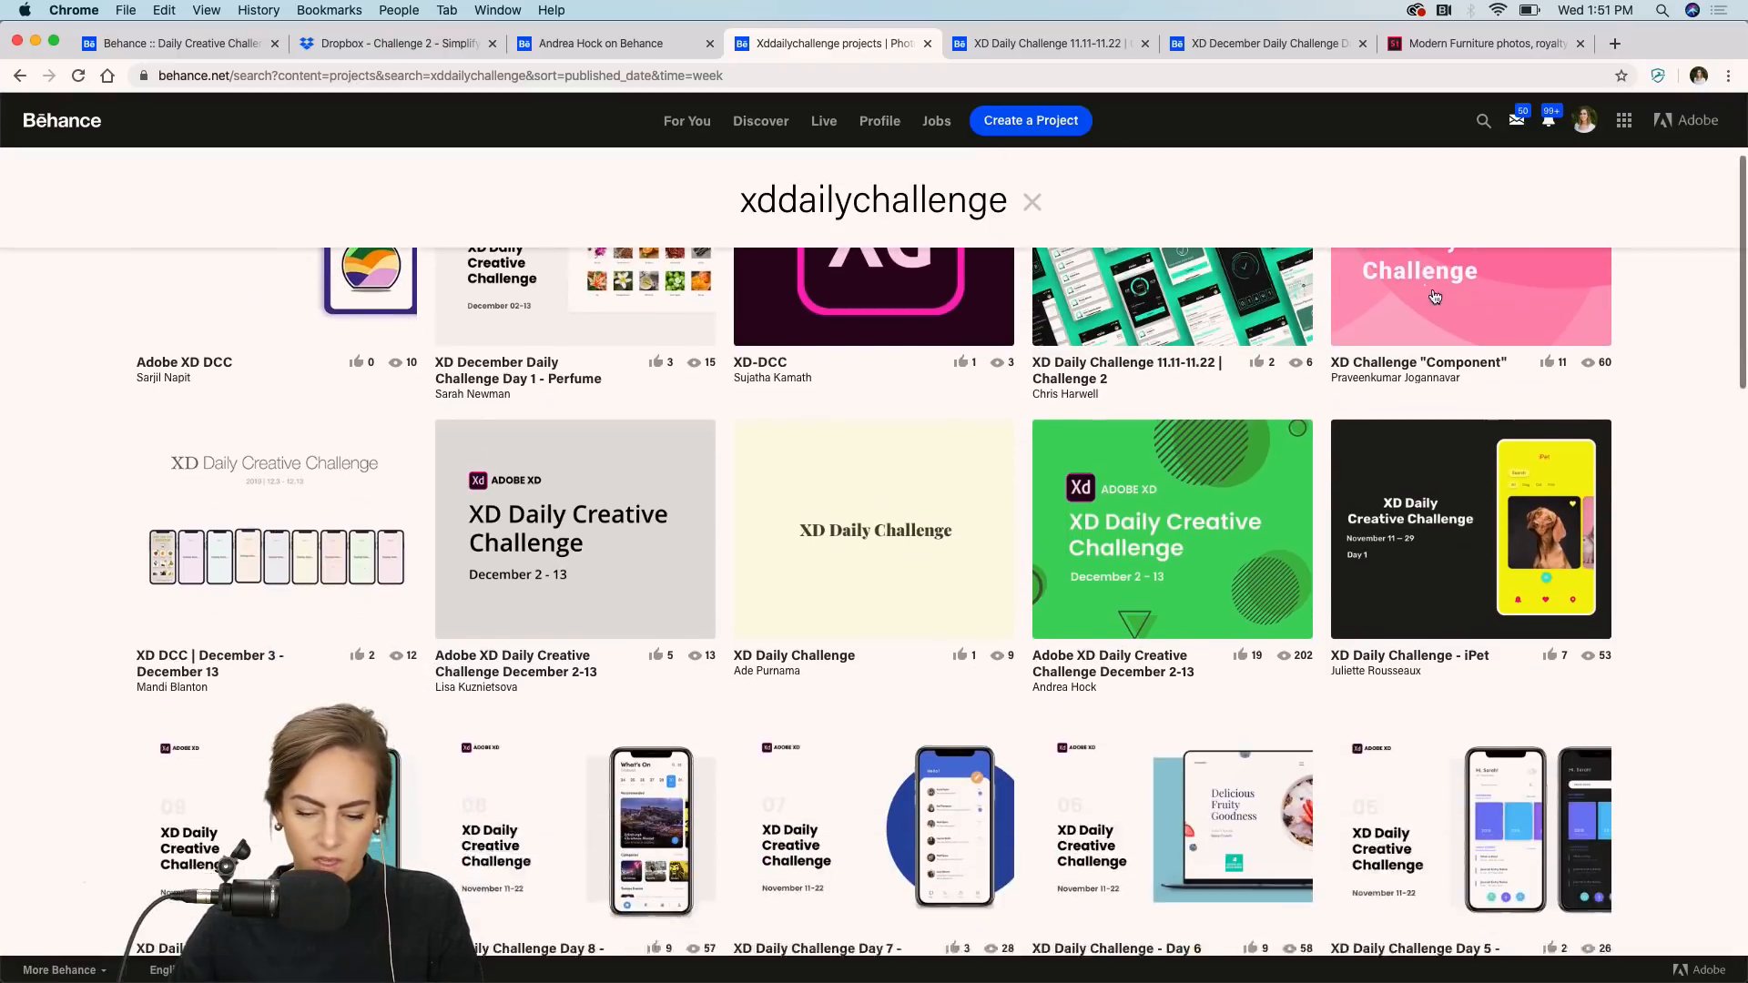
pyautogui.scroll(3, 1424, 284)
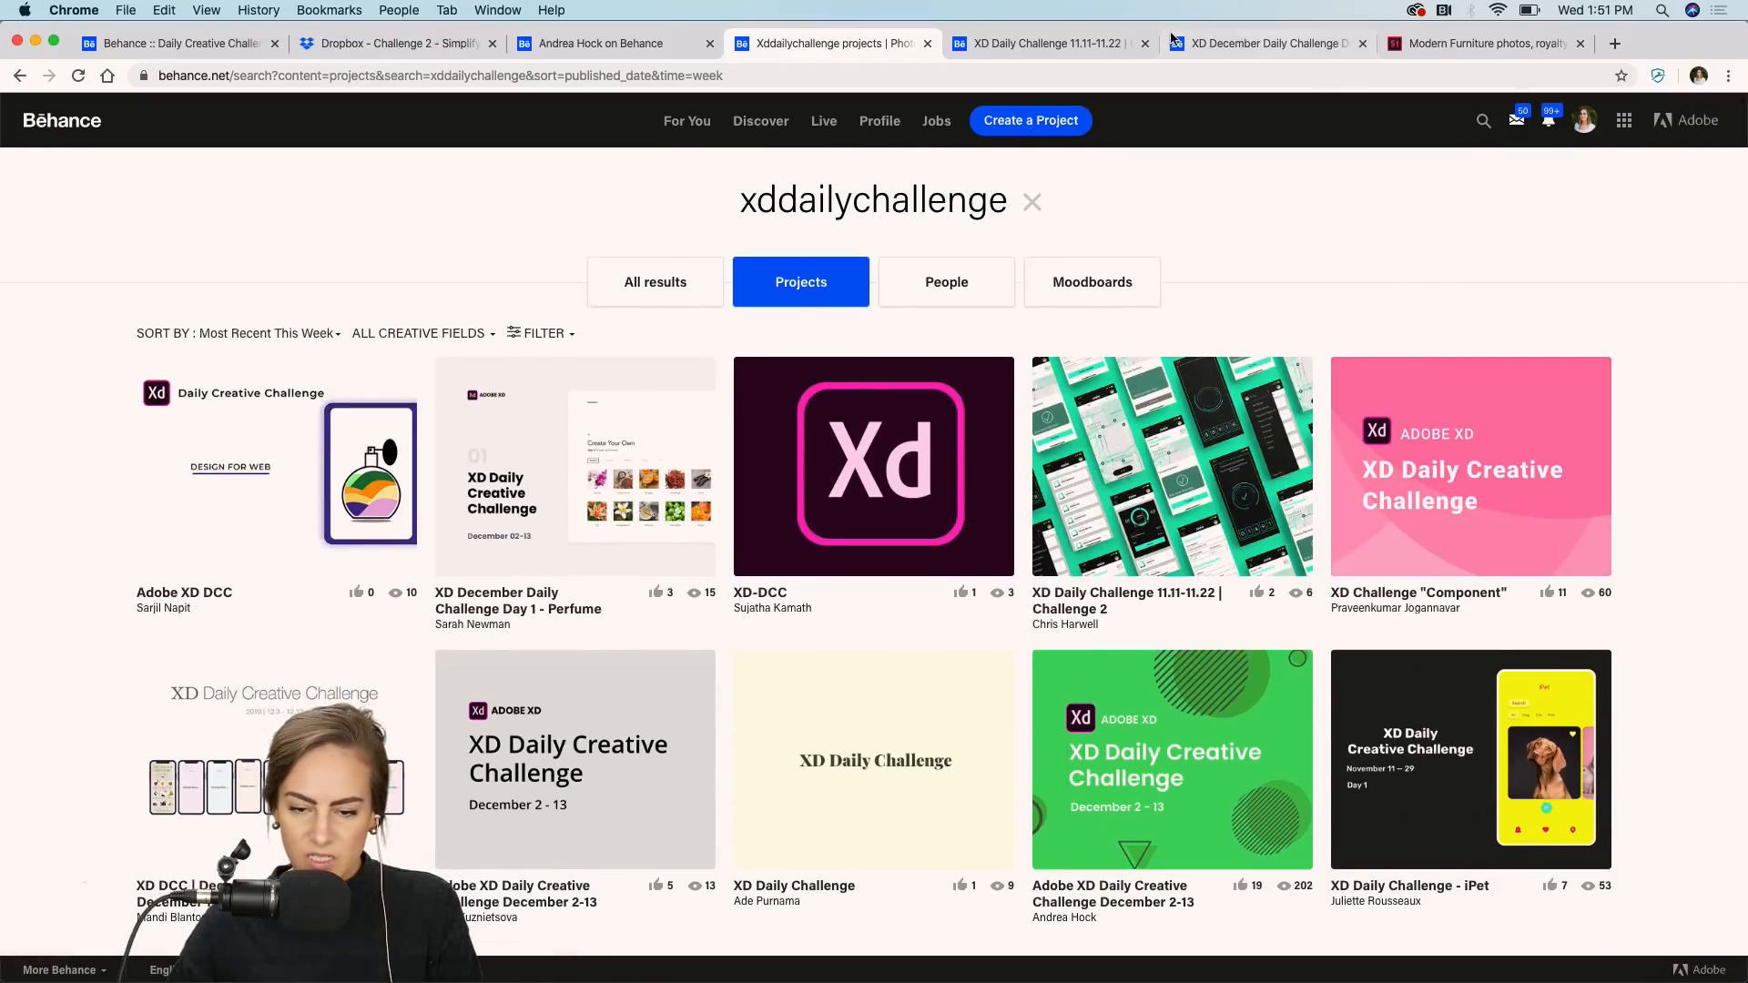
# Open the XD Daily Challenge 11.11-11.22 Challenge 2 project tab and scroll through its images.
pyautogui.click(1013, 51)
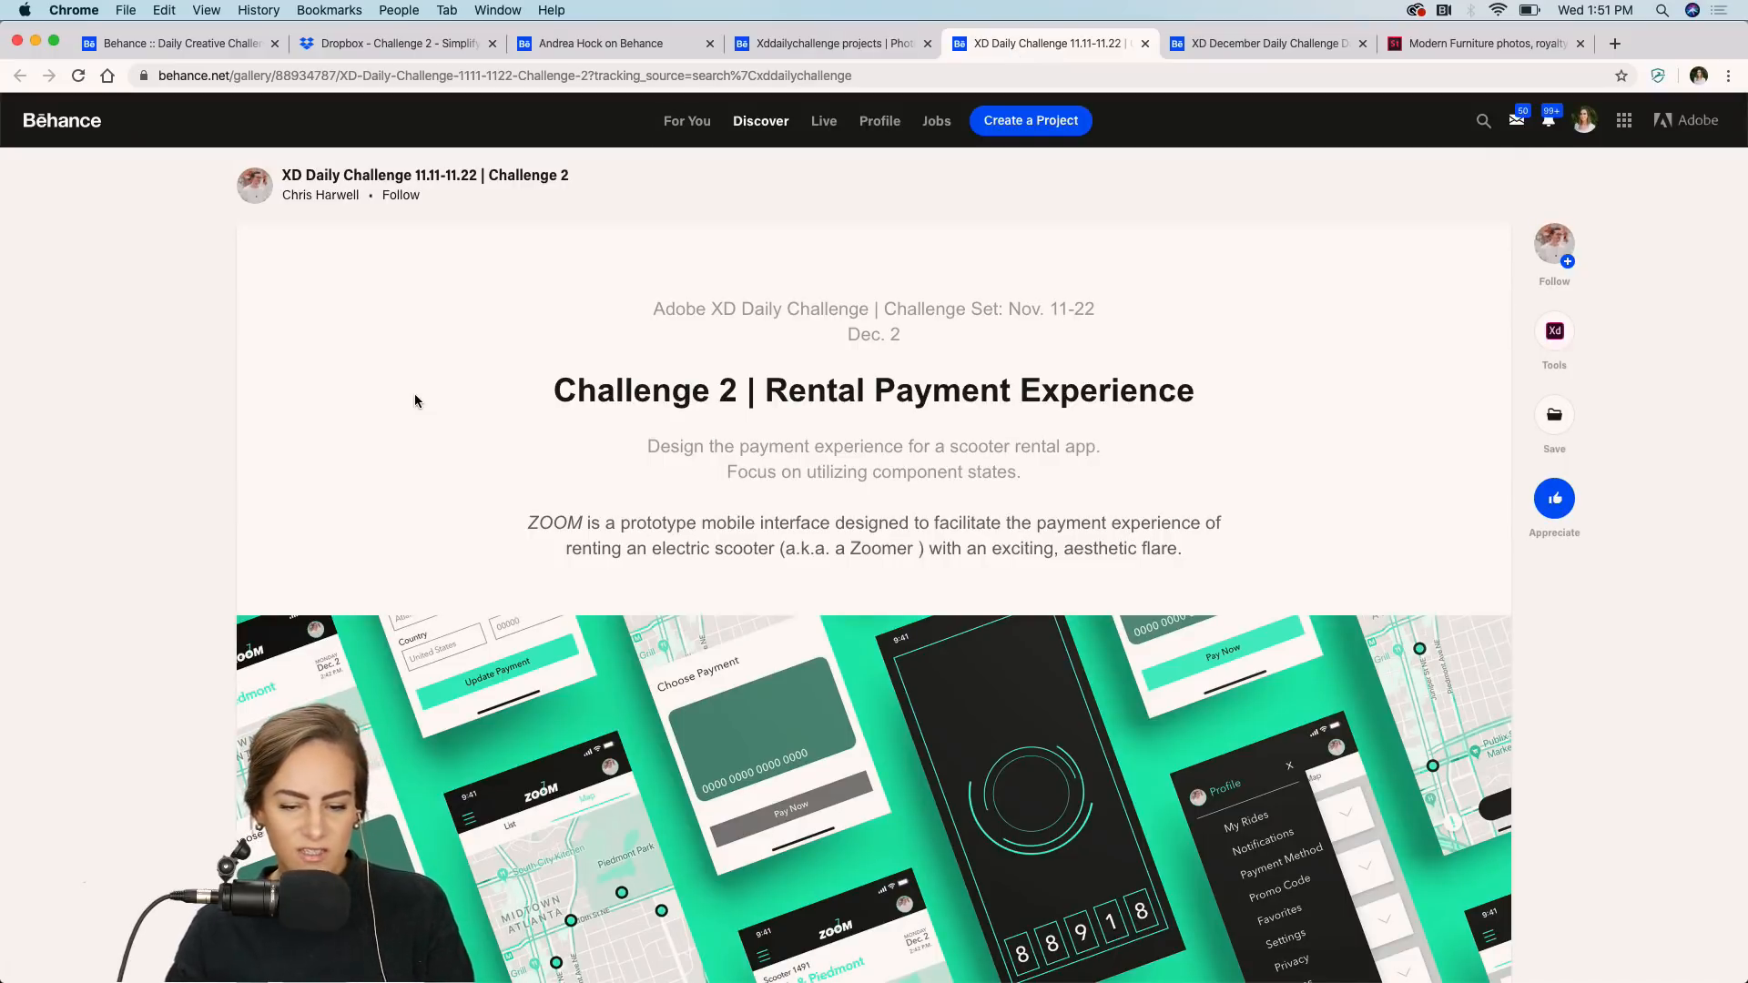
pyautogui.scroll(-2, 1231, 484)
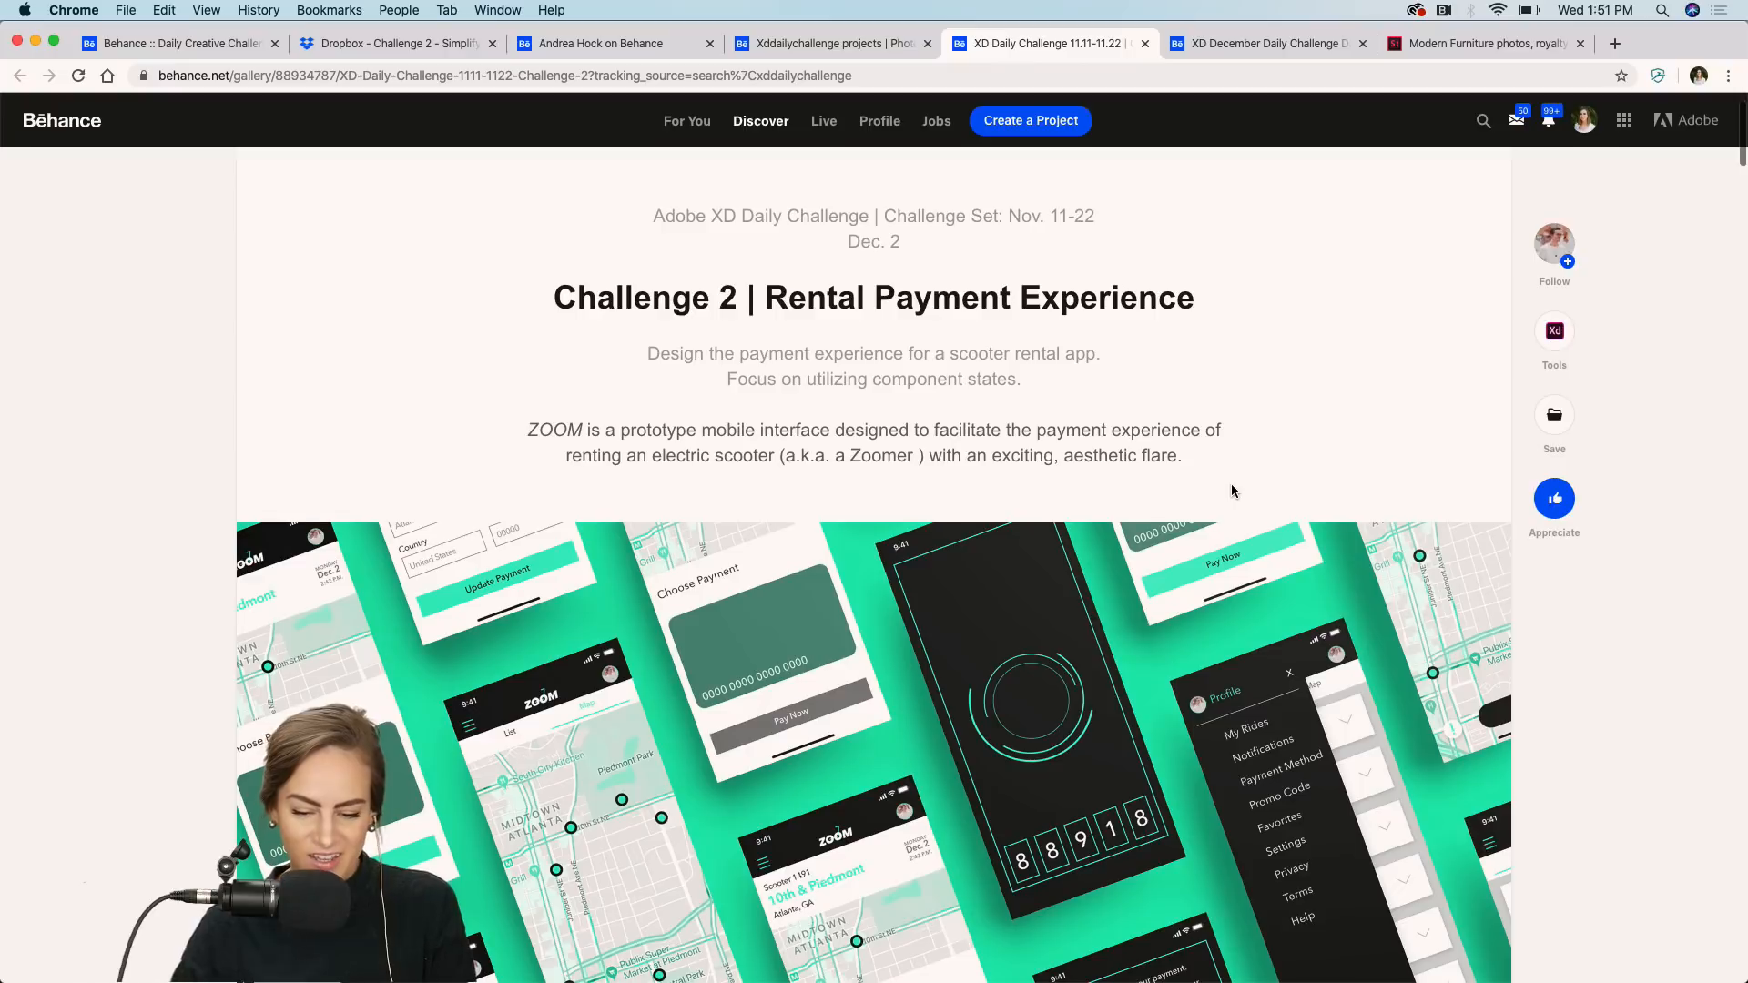
pyautogui.scroll(-5, 1047, 455)
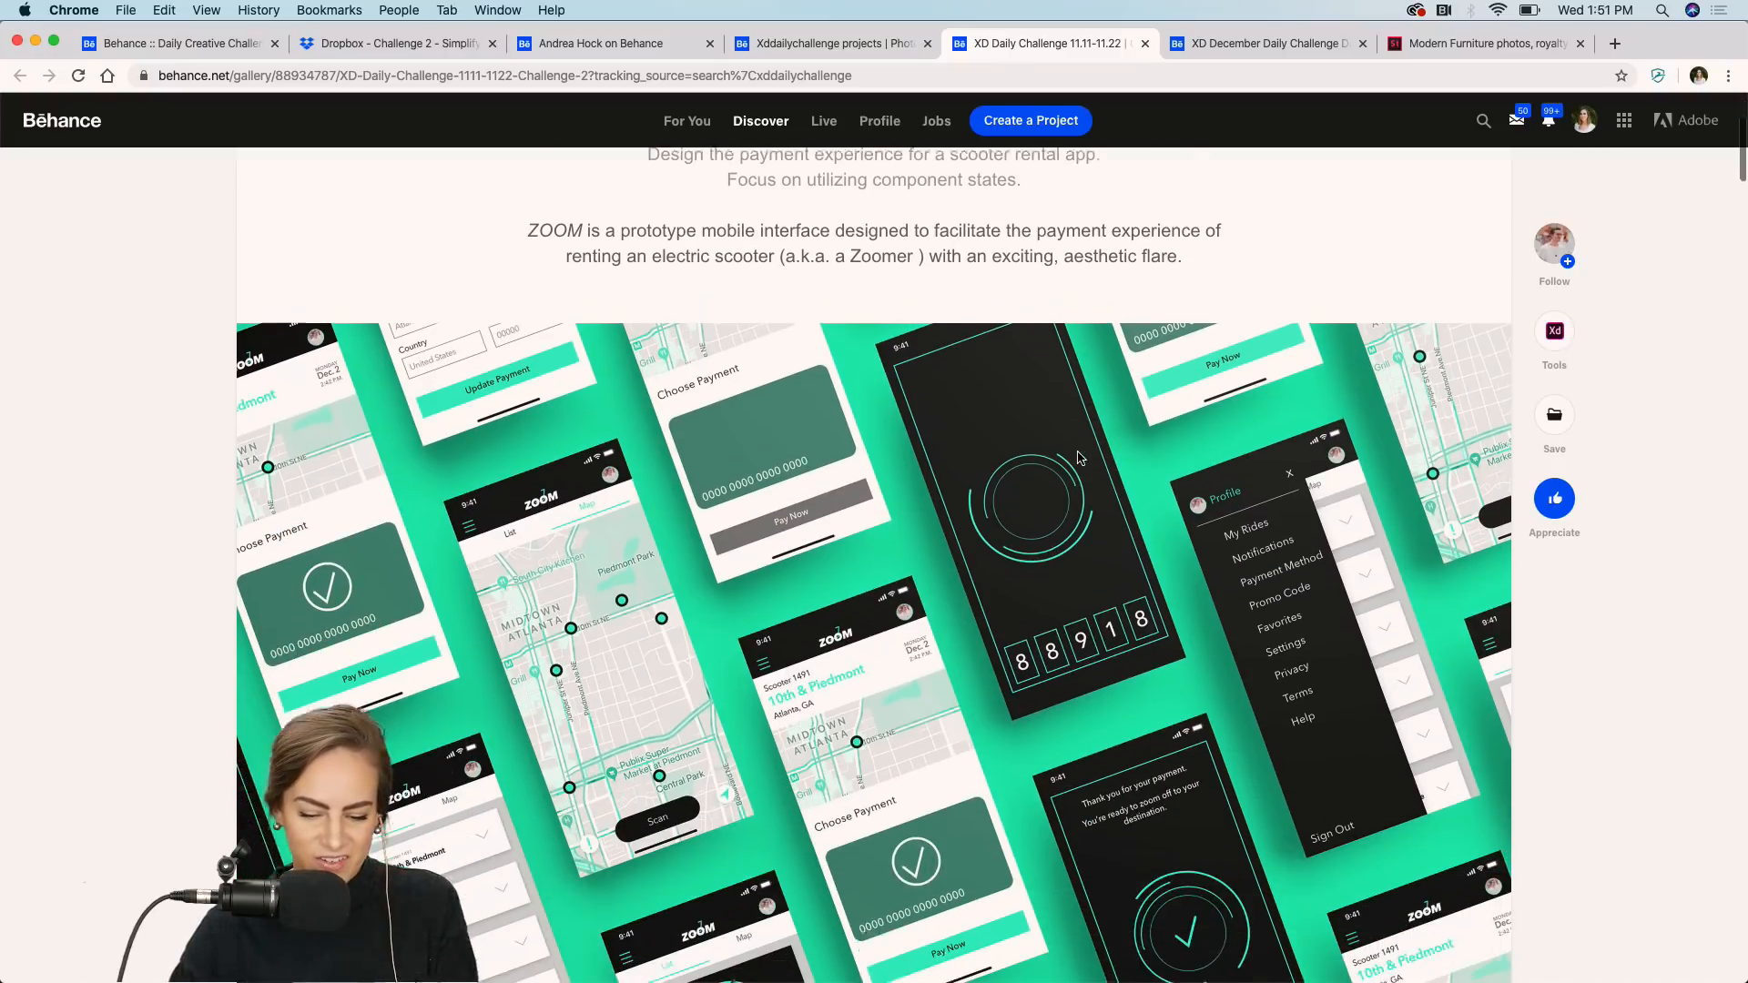
pyautogui.scroll(-4, 1079, 458)
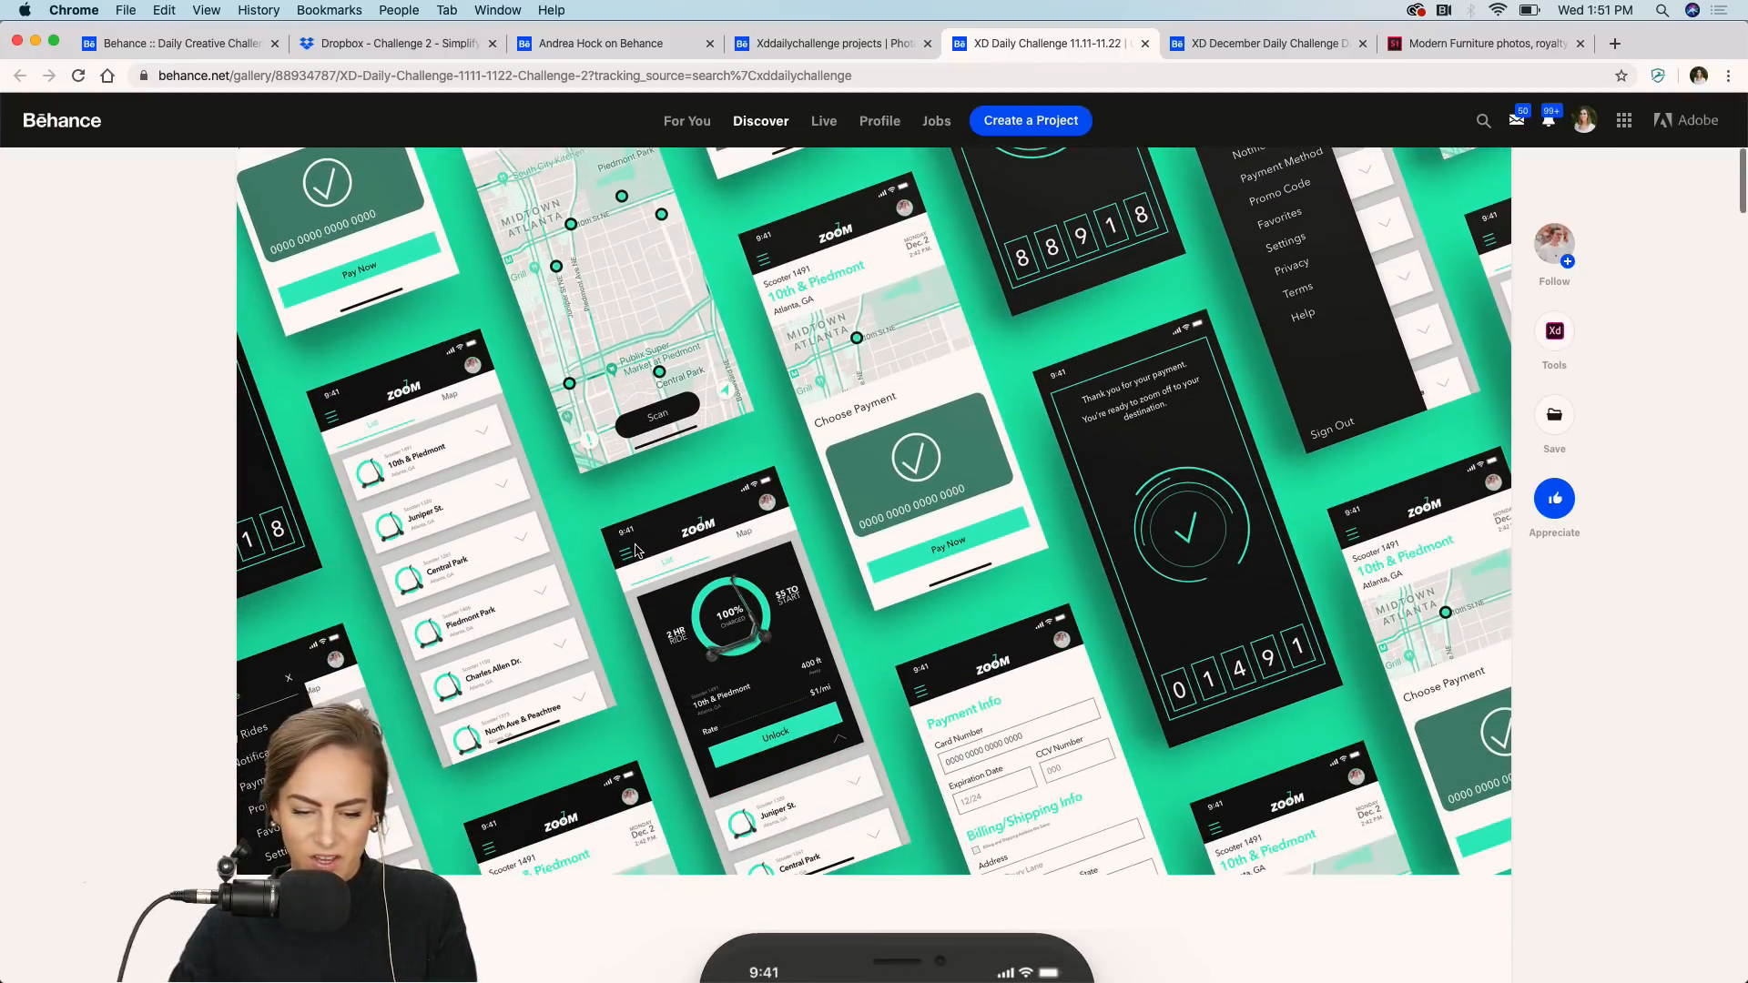
pyautogui.scroll(9, 636, 546)
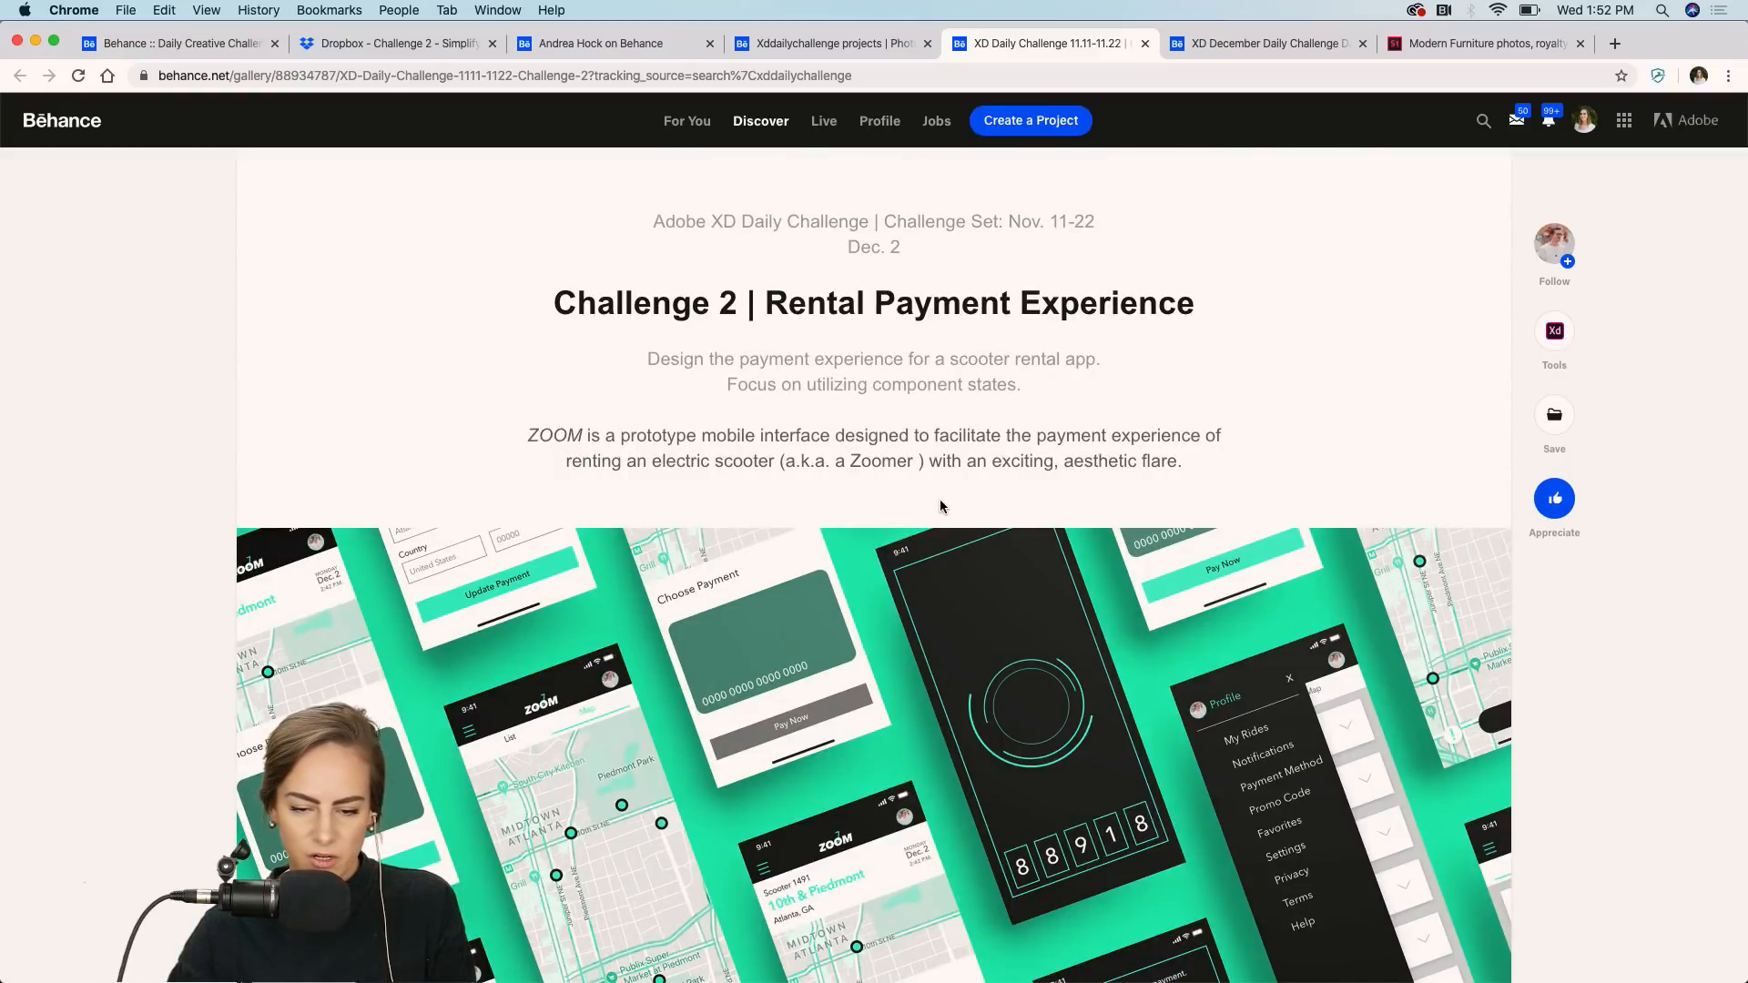
pyautogui.scroll(-15, 563, 628)
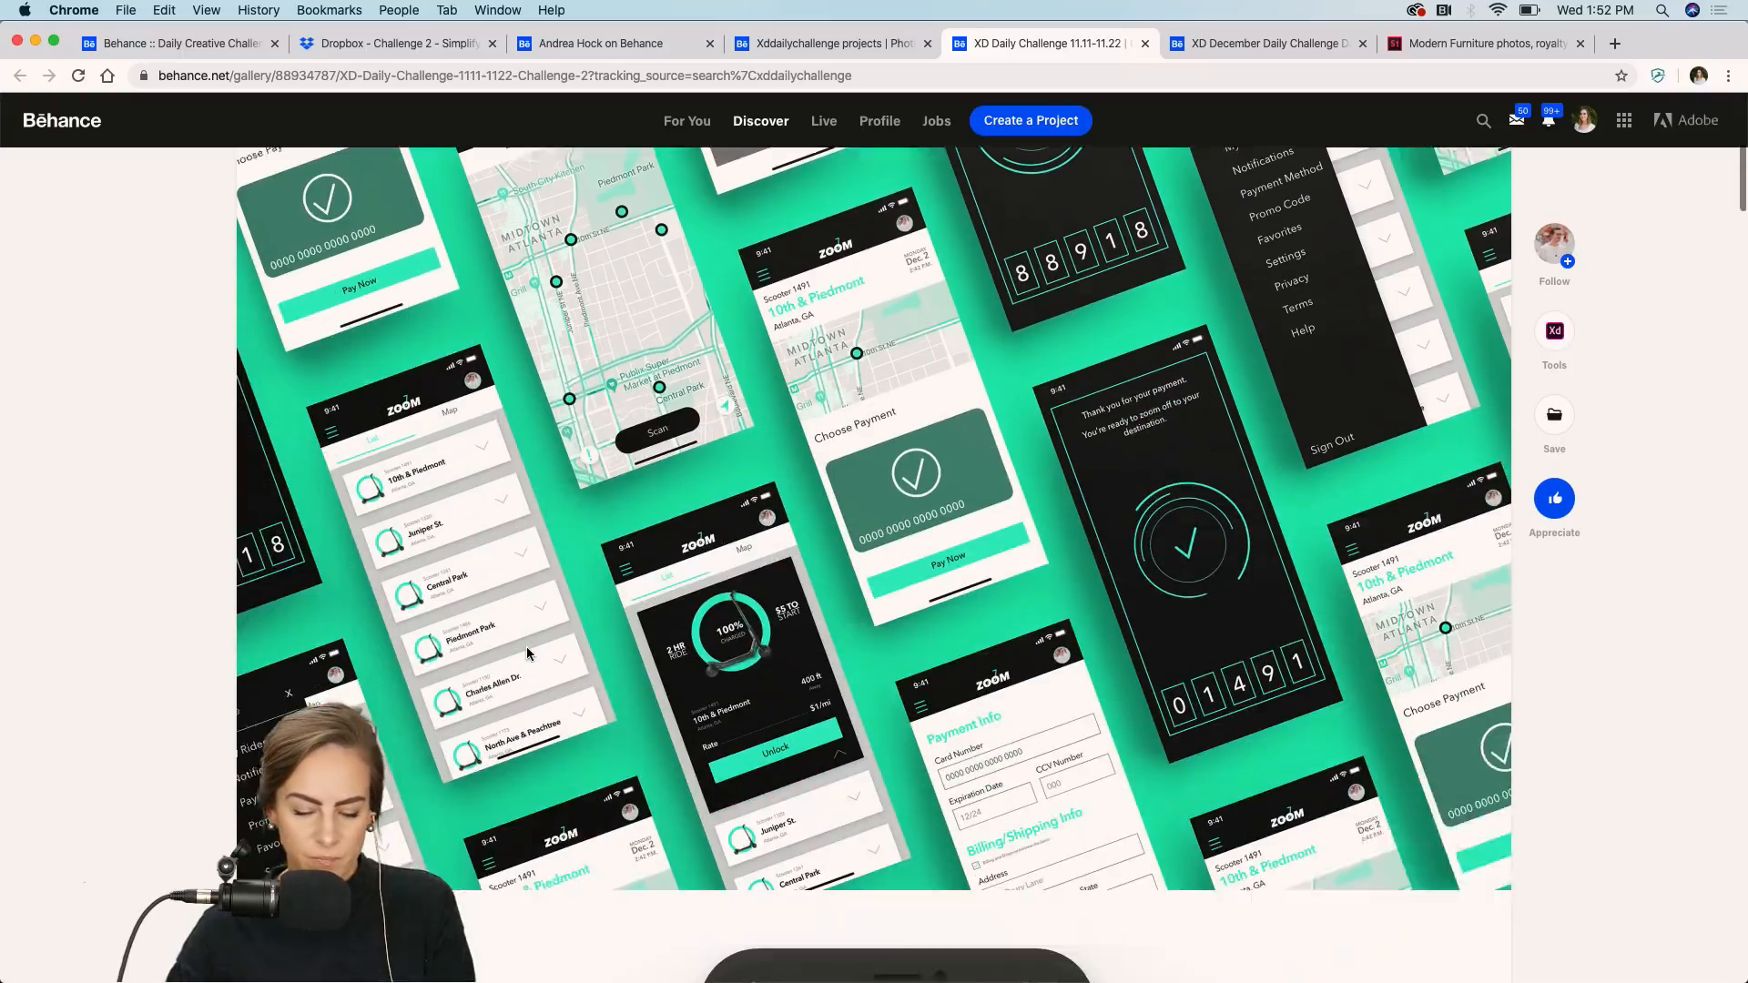
# Open the XD December Daily Challenge Day 1 - Perfume project tab and scroll through its details.
pyautogui.moveTo(1247, 42); pyautogui.dragTo(1025, 43)
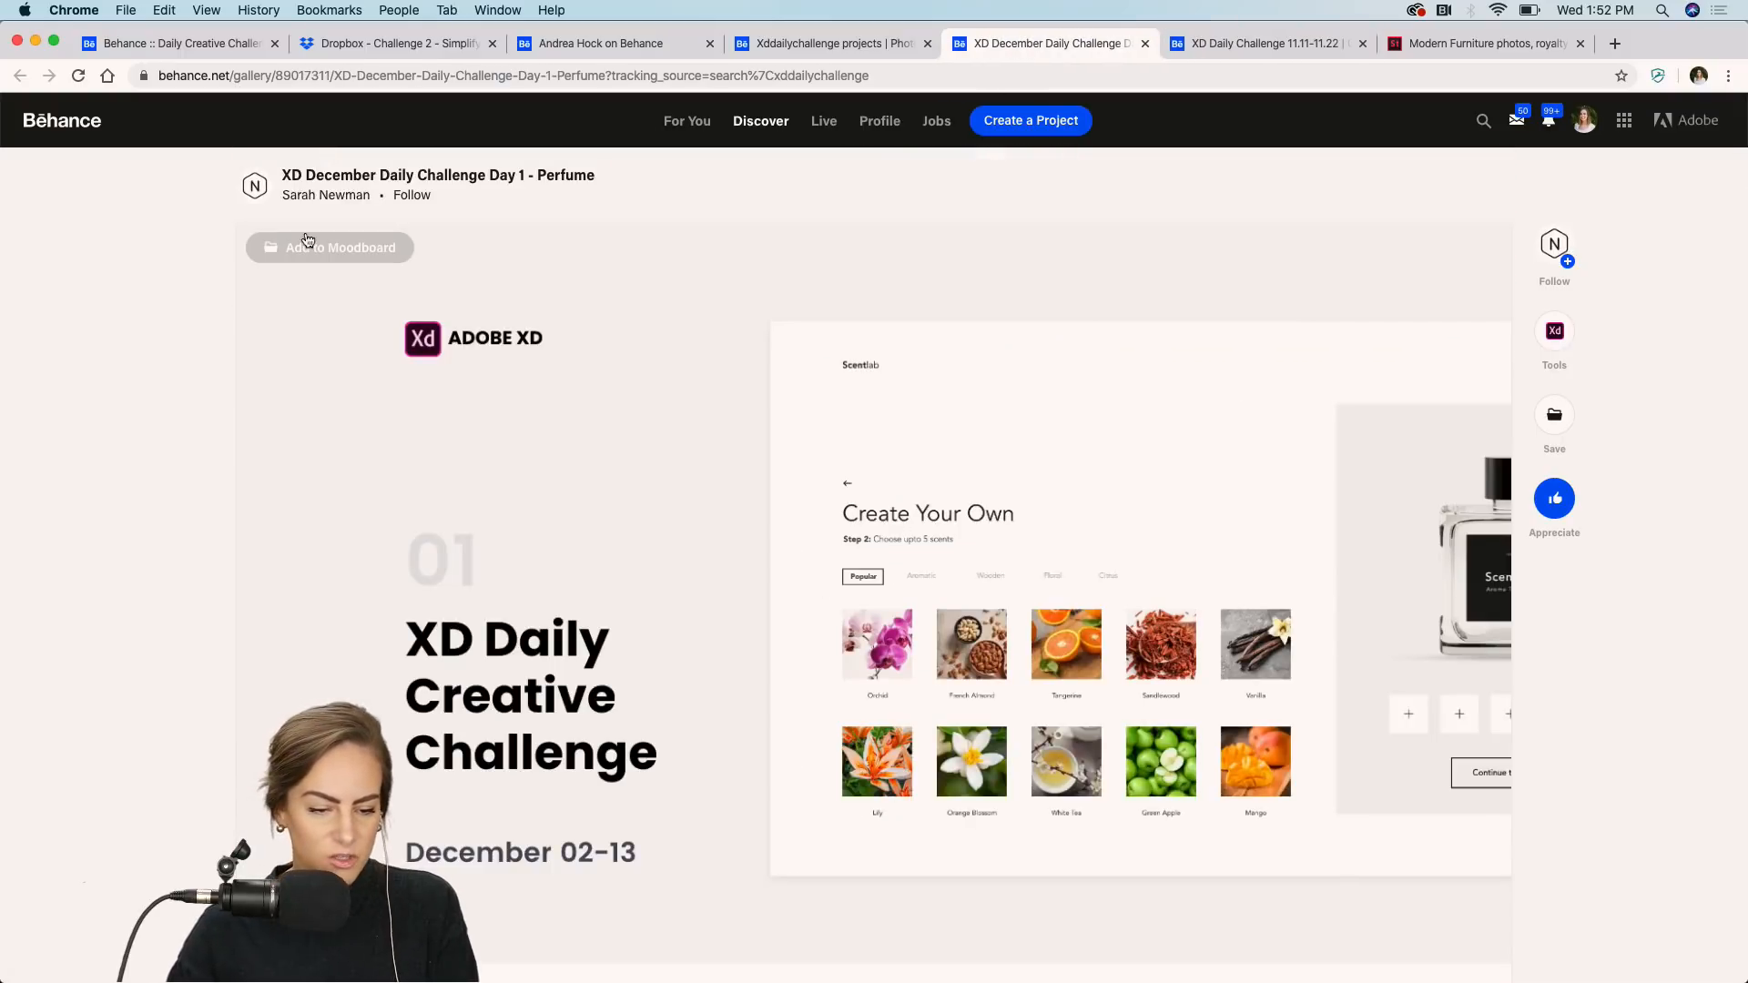
pyautogui.scroll(-4, 1100, 461)
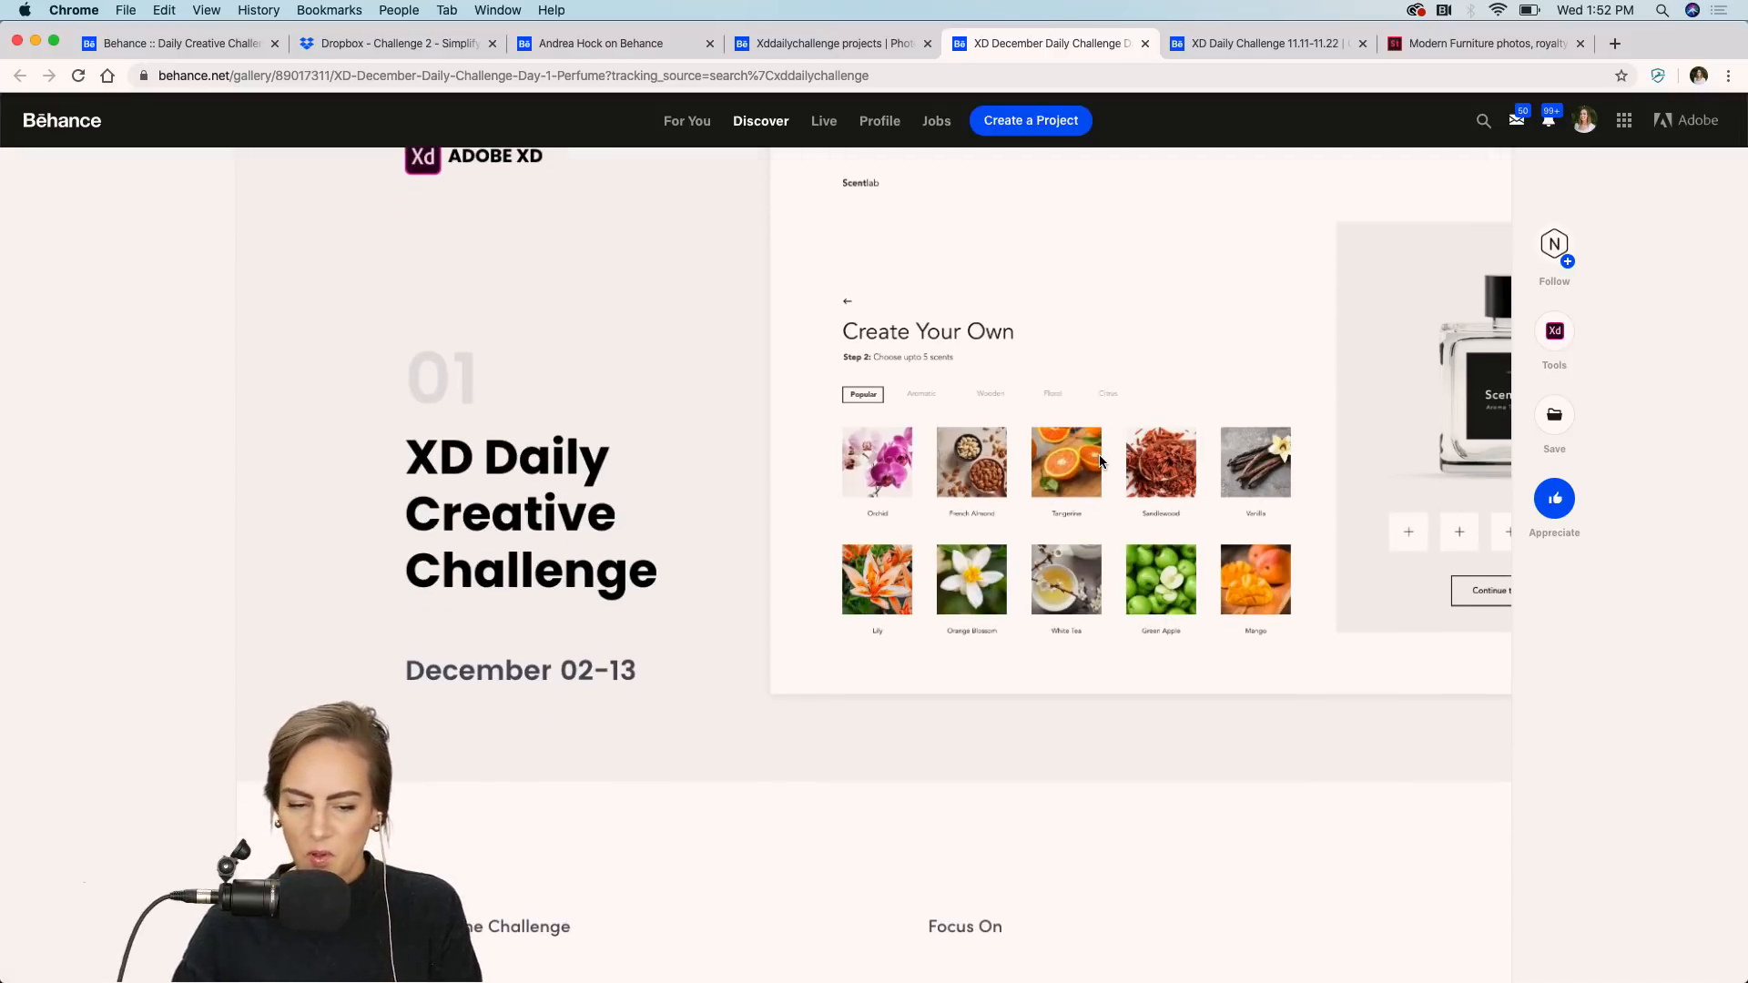
pyautogui.scroll(-3, 1100, 462)
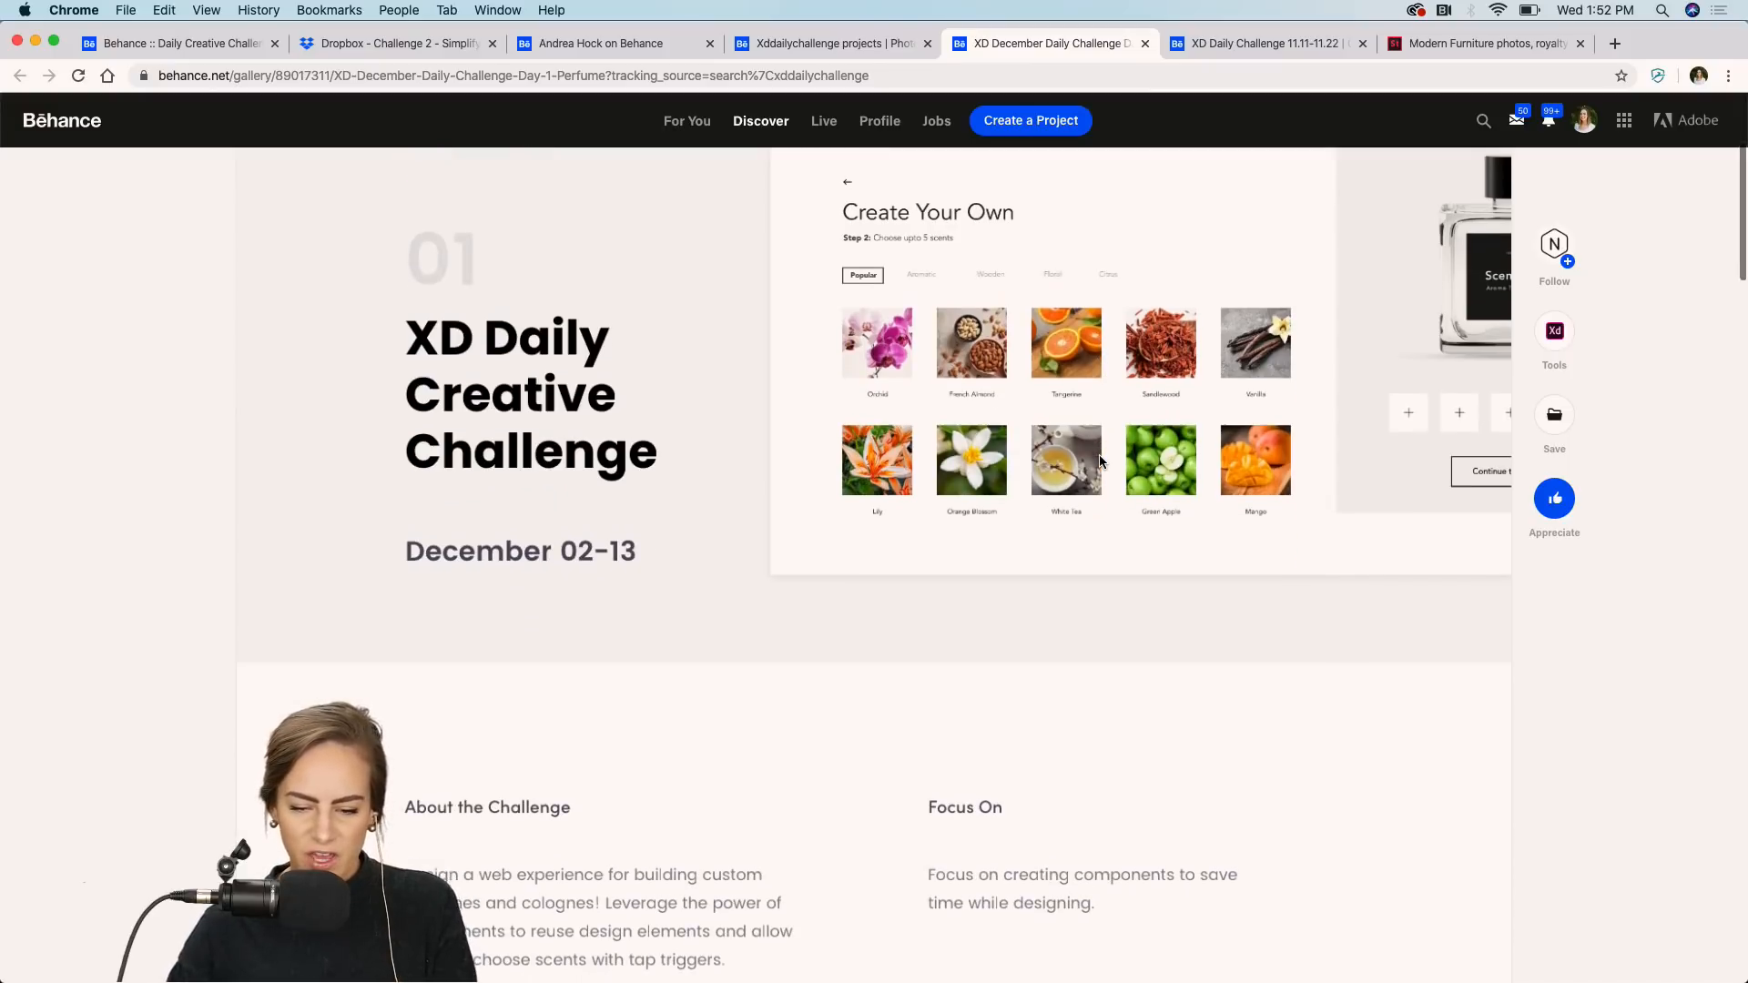
pyautogui.scroll(-8, 1100, 462)
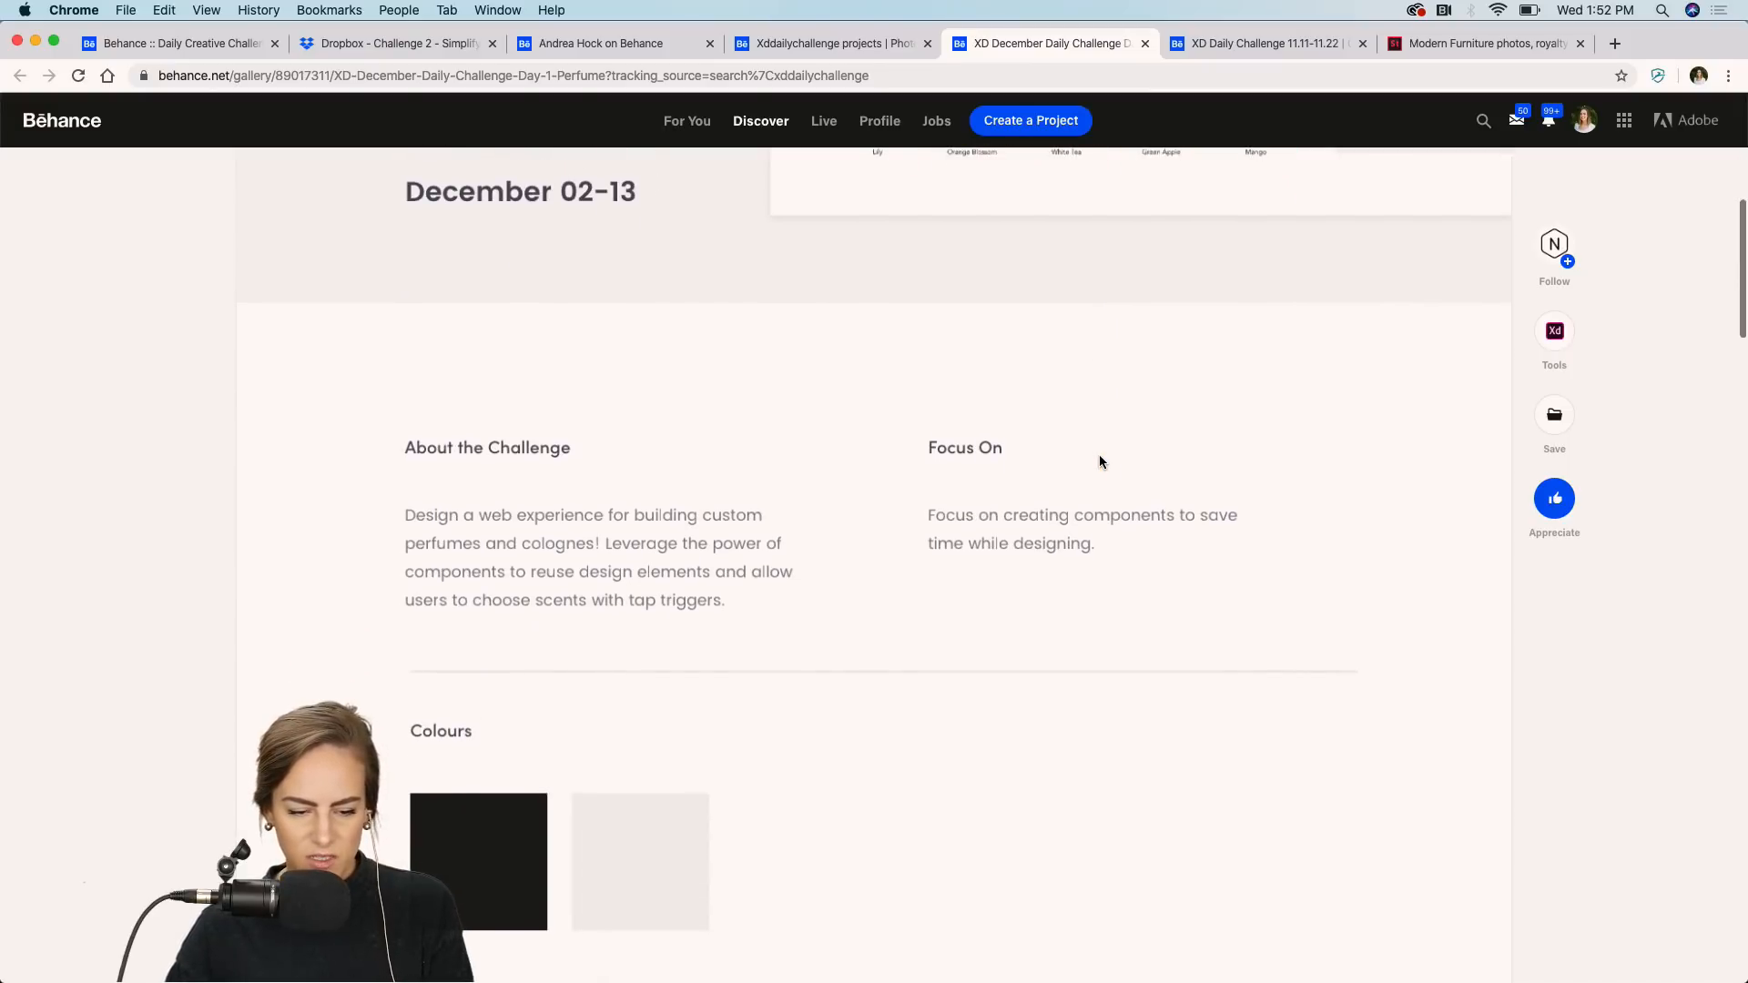
pyautogui.scroll(-15, 710, 541)
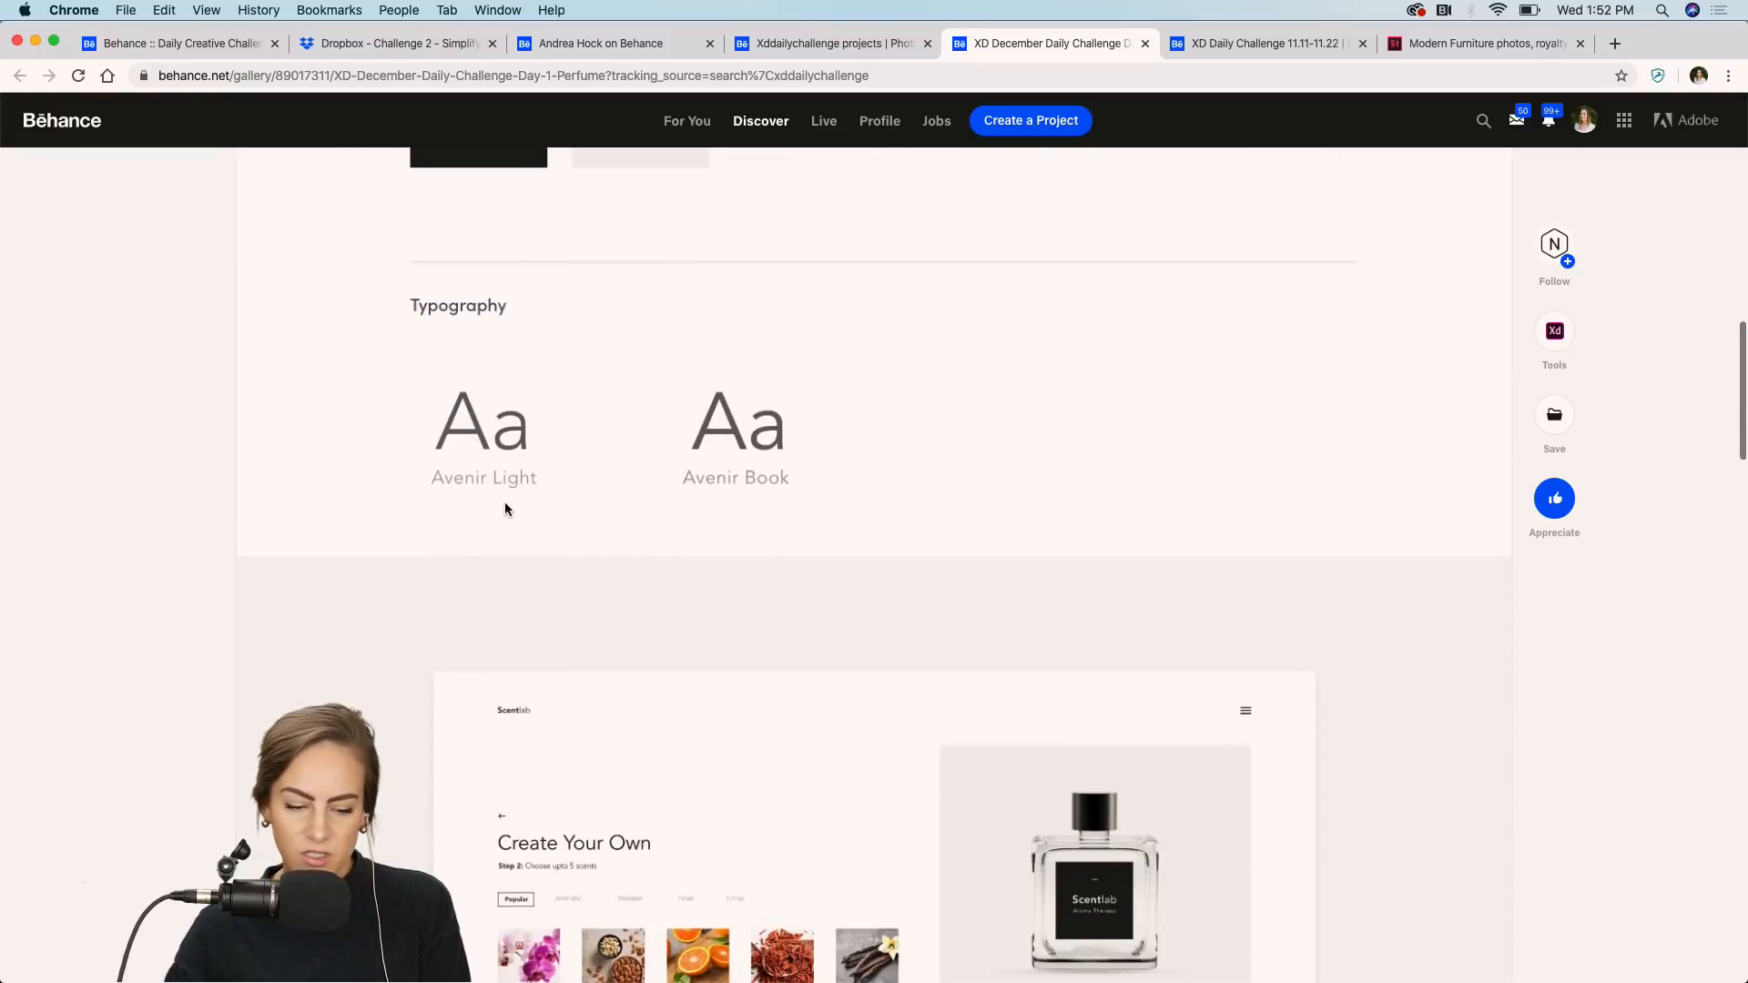
# Scroll further down the Perfume project past its typography to the Create Your Own screen images.
pyautogui.scroll(-5, 804, 488)
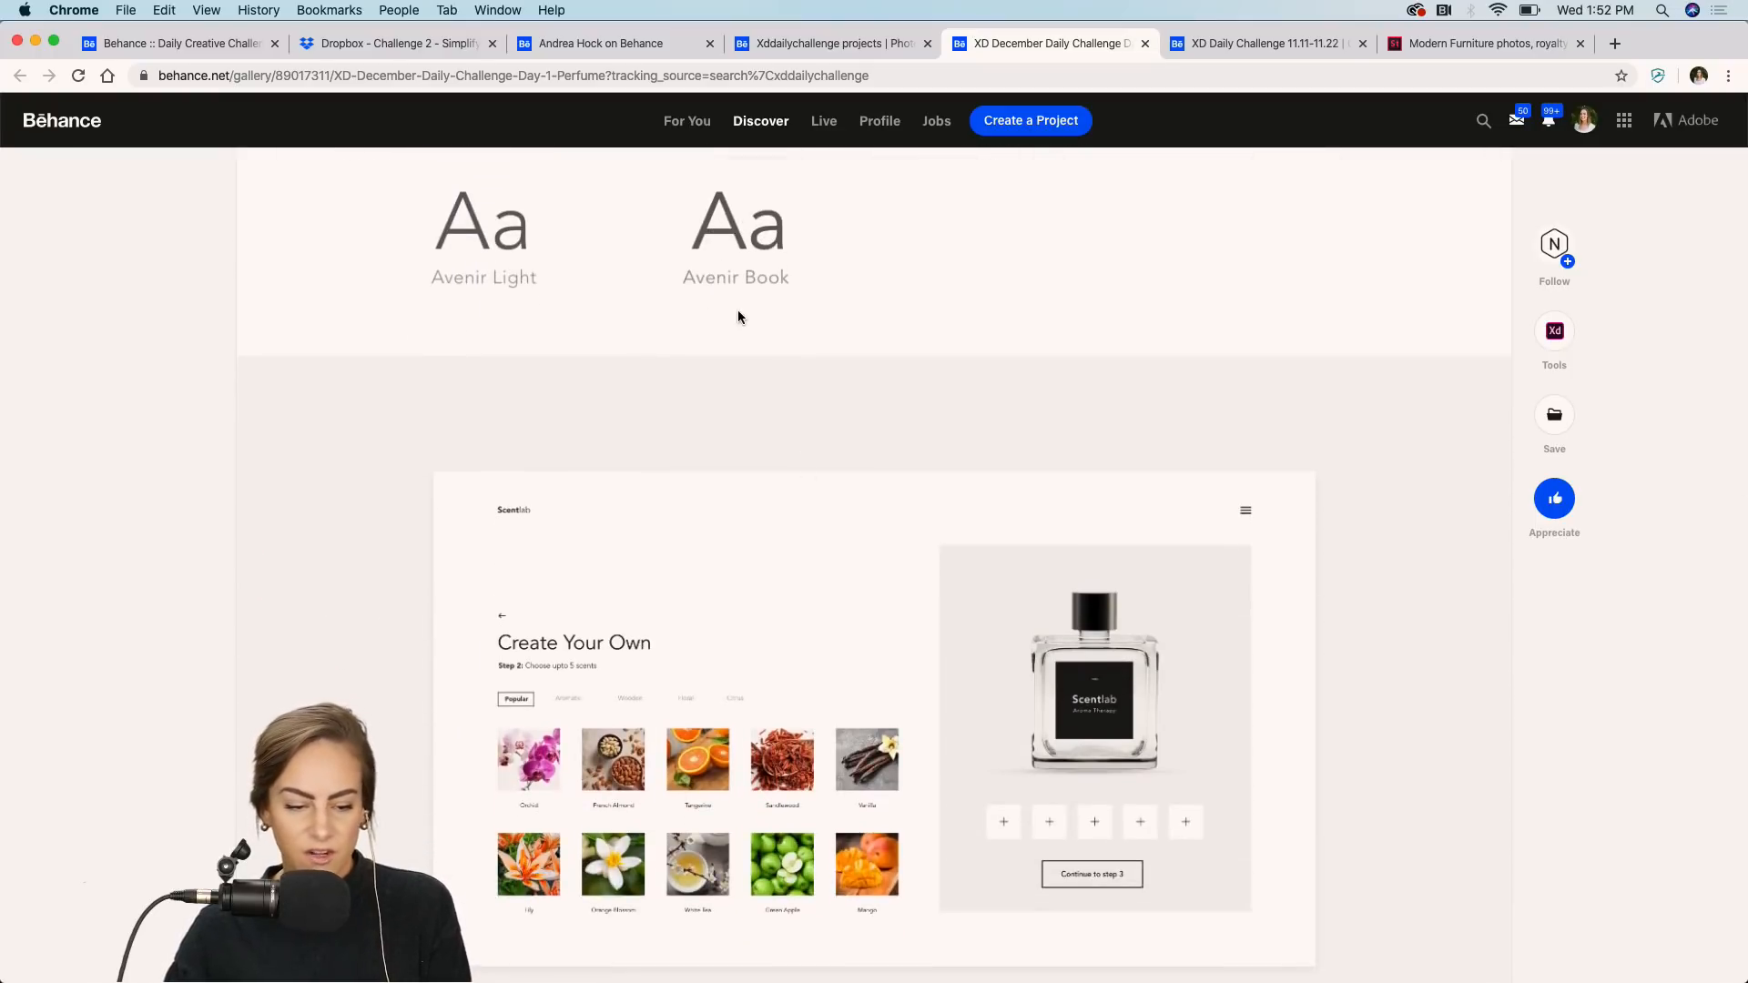
pyautogui.scroll(-7, 738, 313)
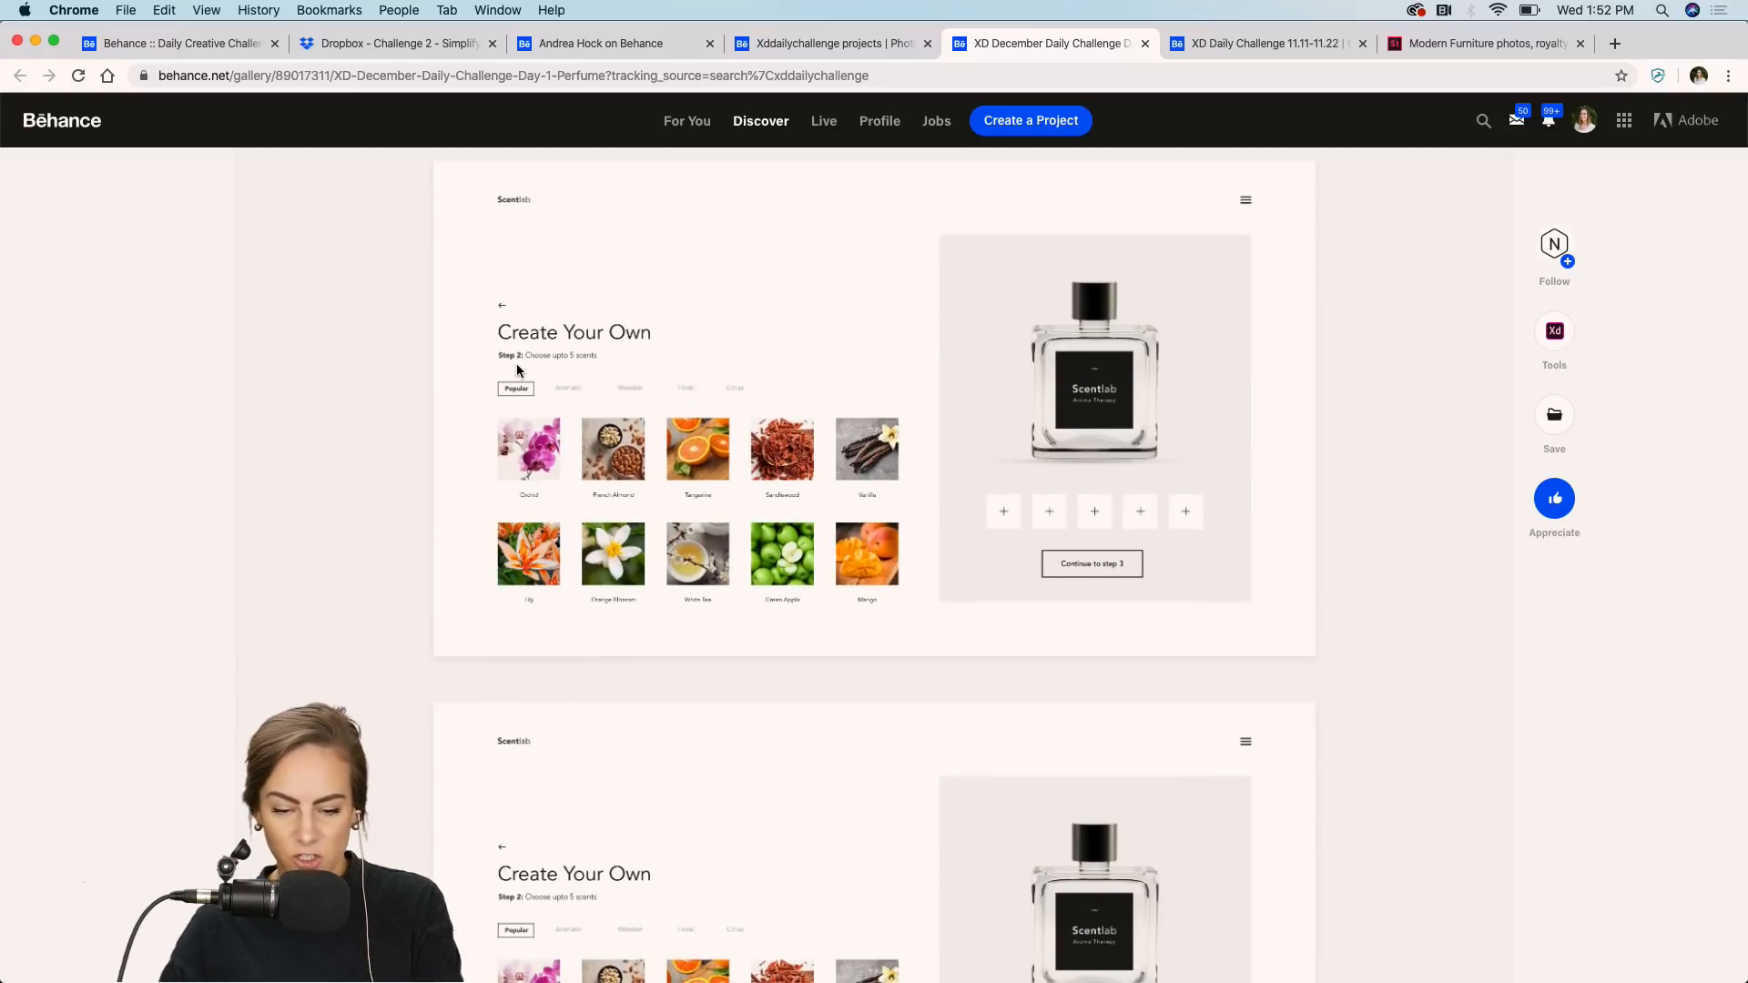
pyautogui.scroll(2, 514, 369)
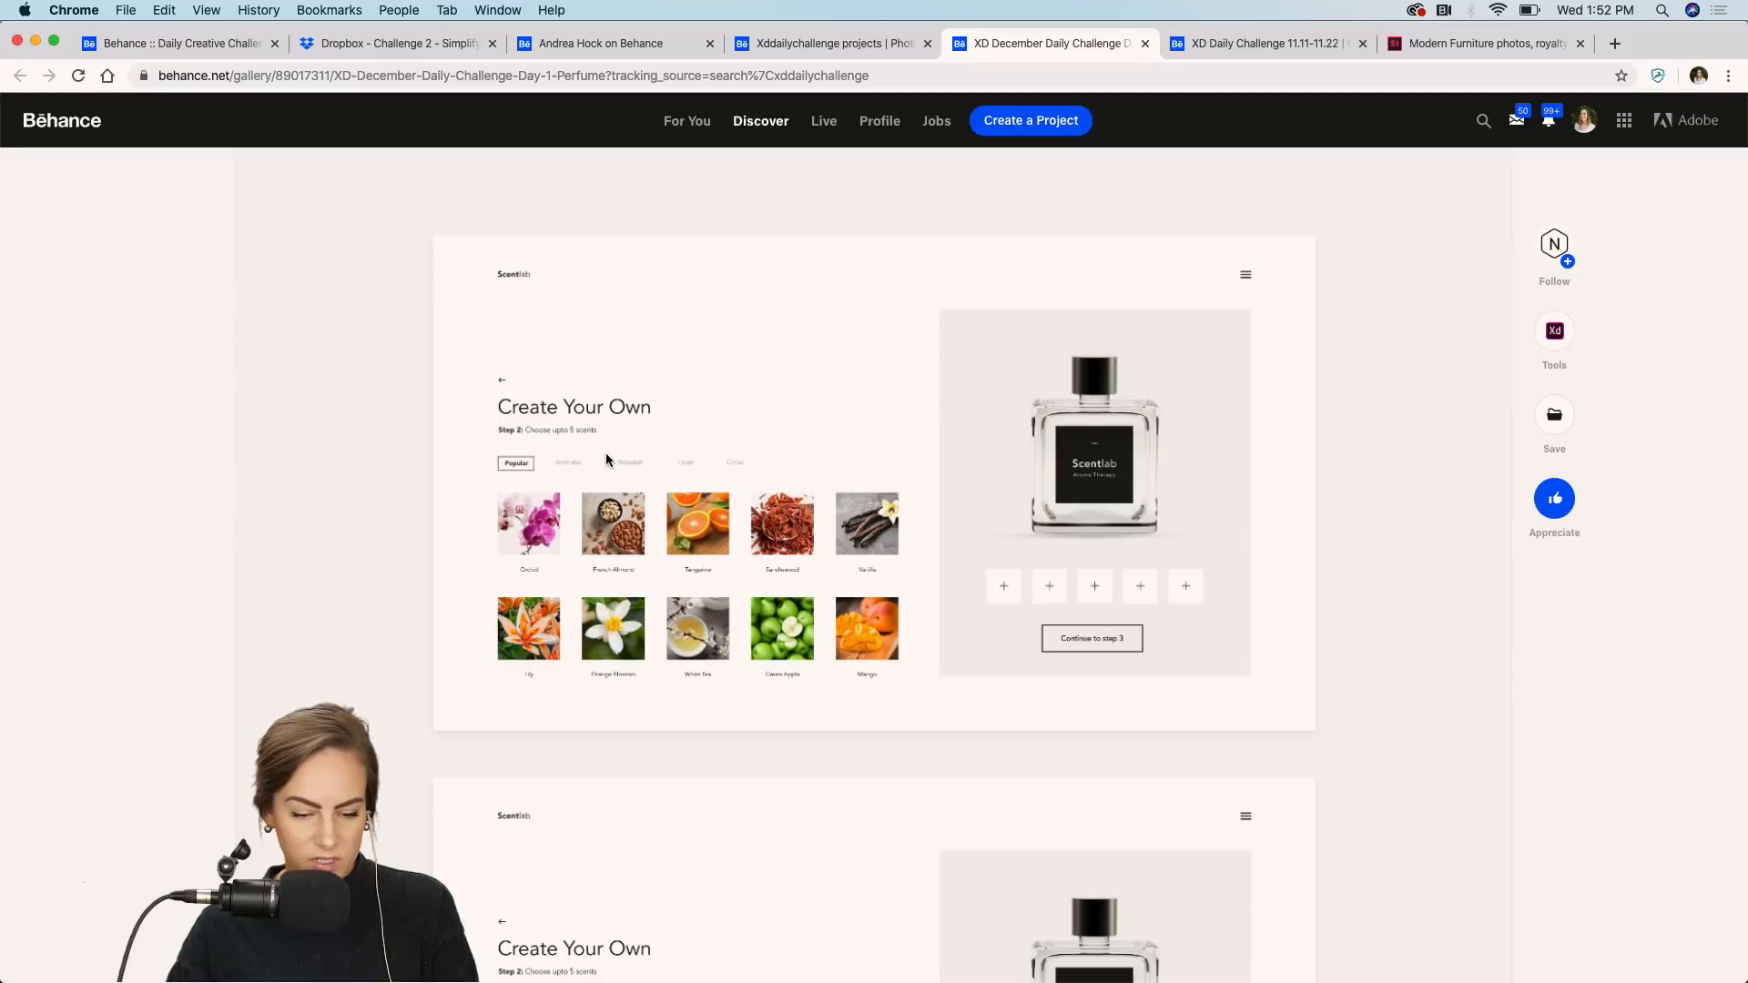
pyautogui.scroll(-3, 604, 459)
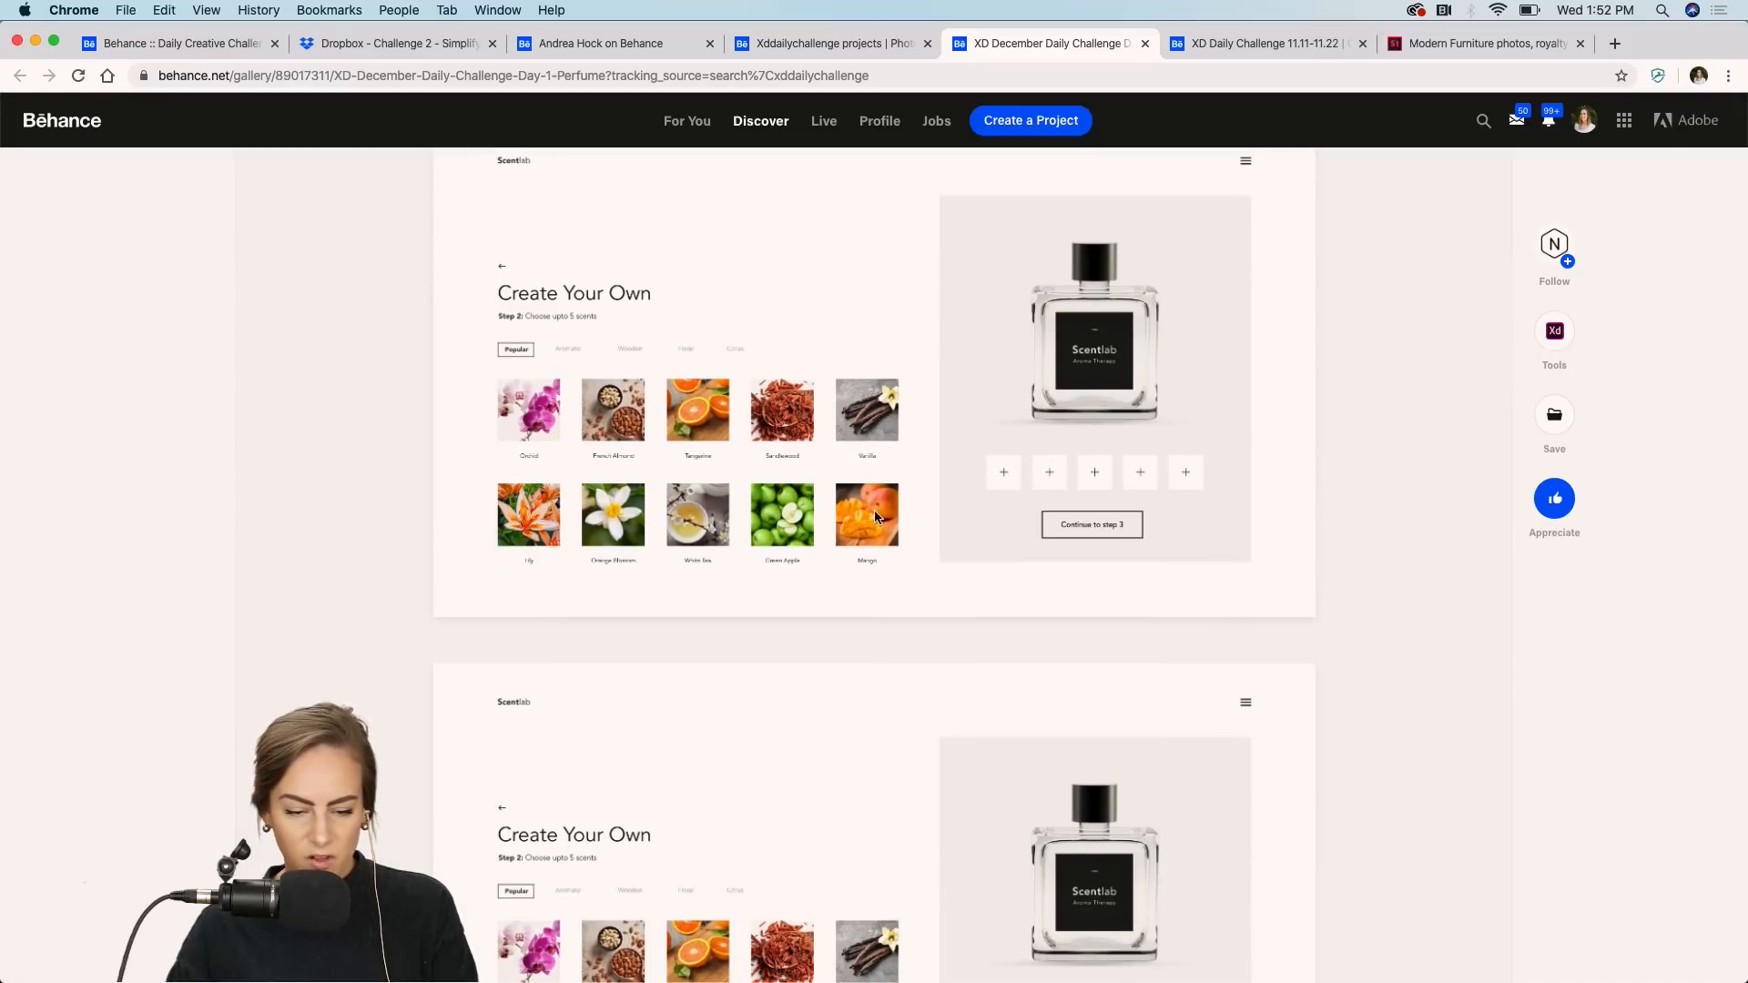
pyautogui.scroll(-10, 829, 511)
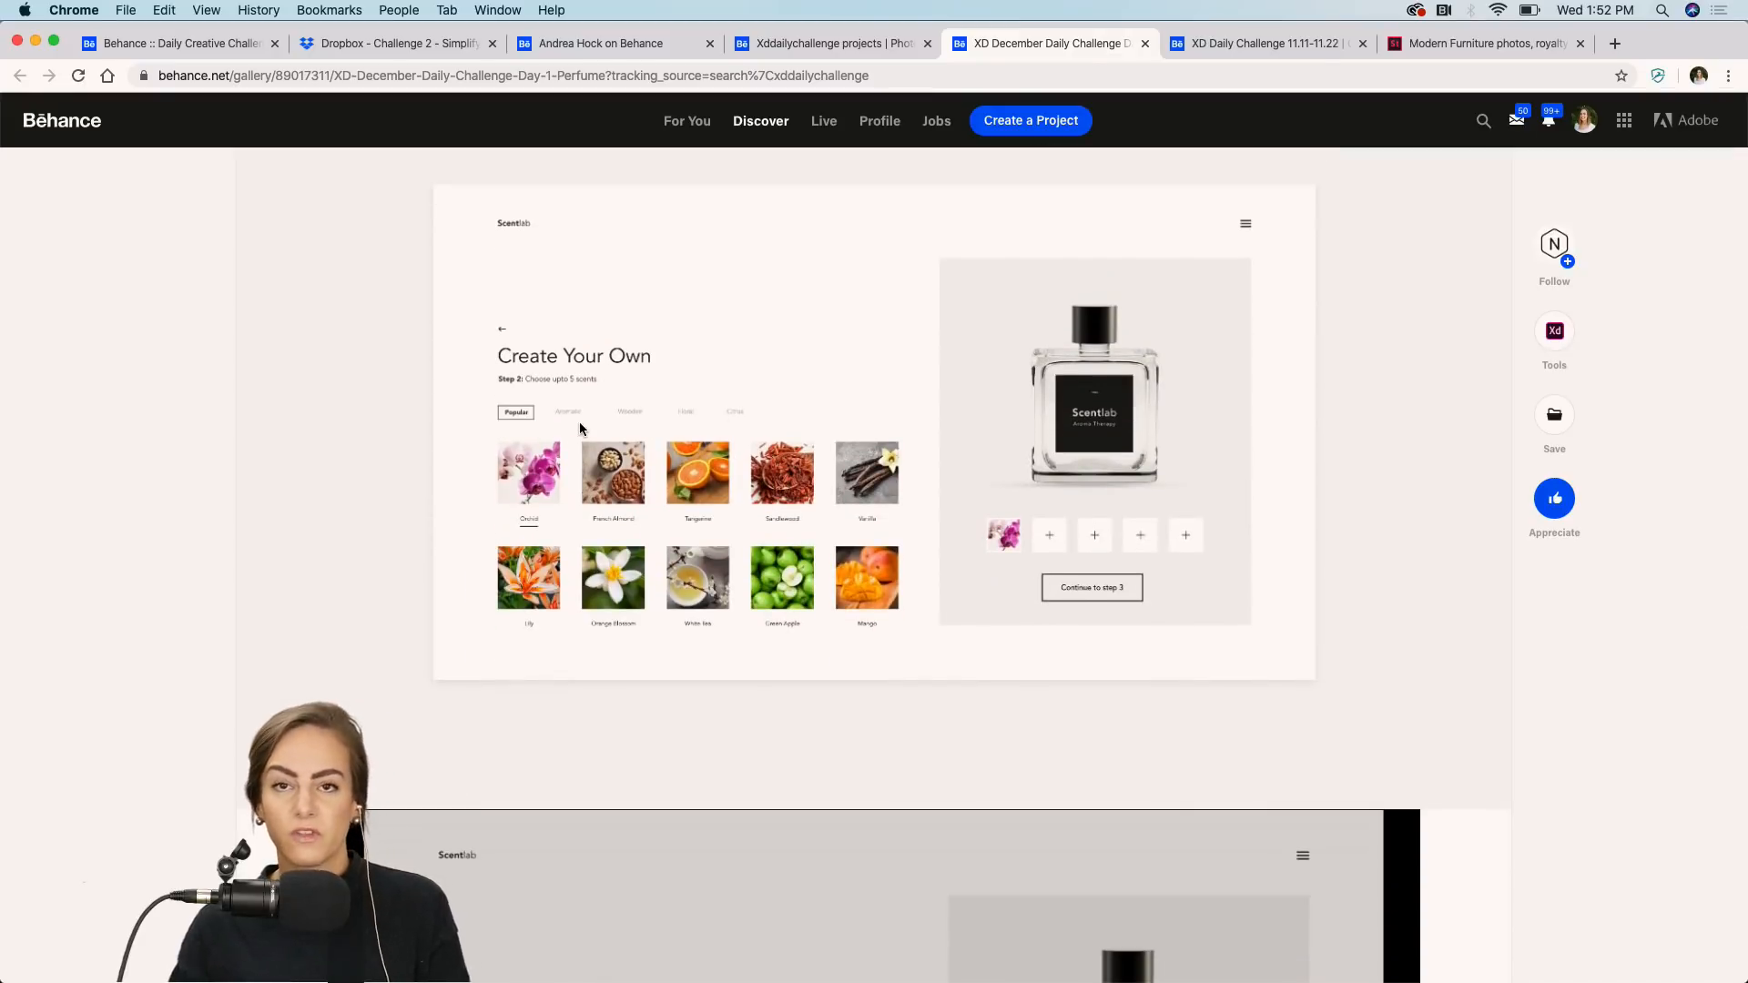
pyautogui.scroll(-3, 579, 428)
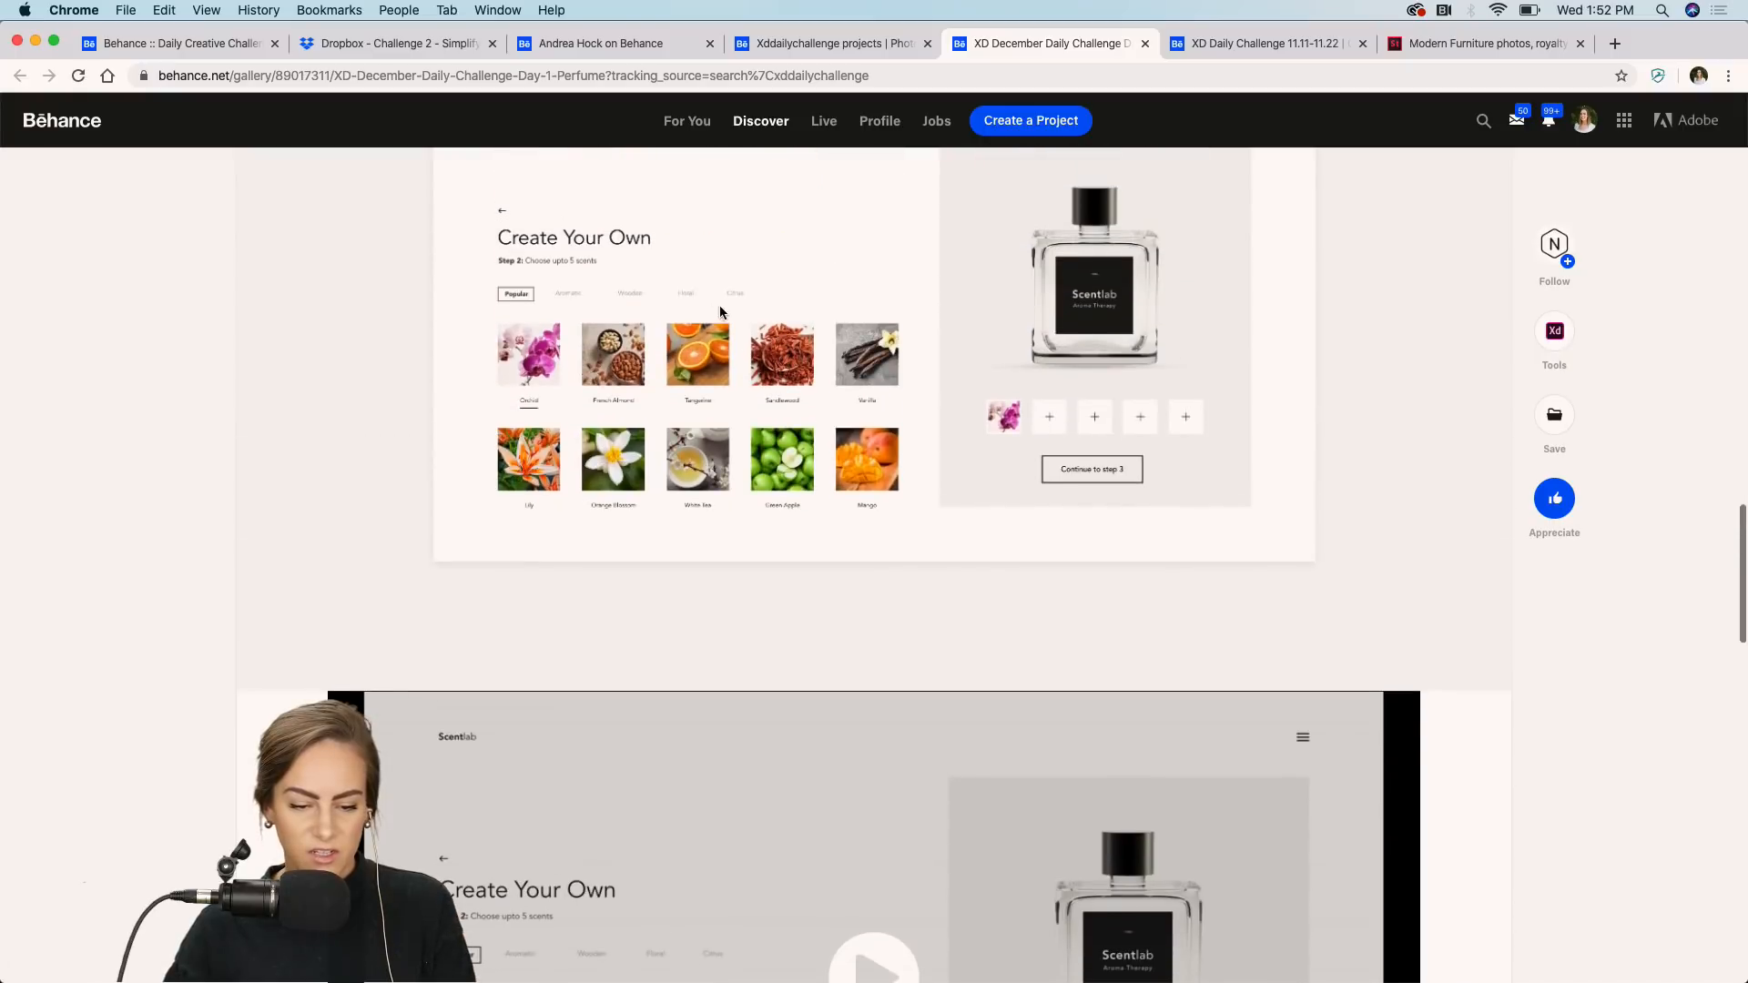
pyautogui.scroll(-10, 668, 511)
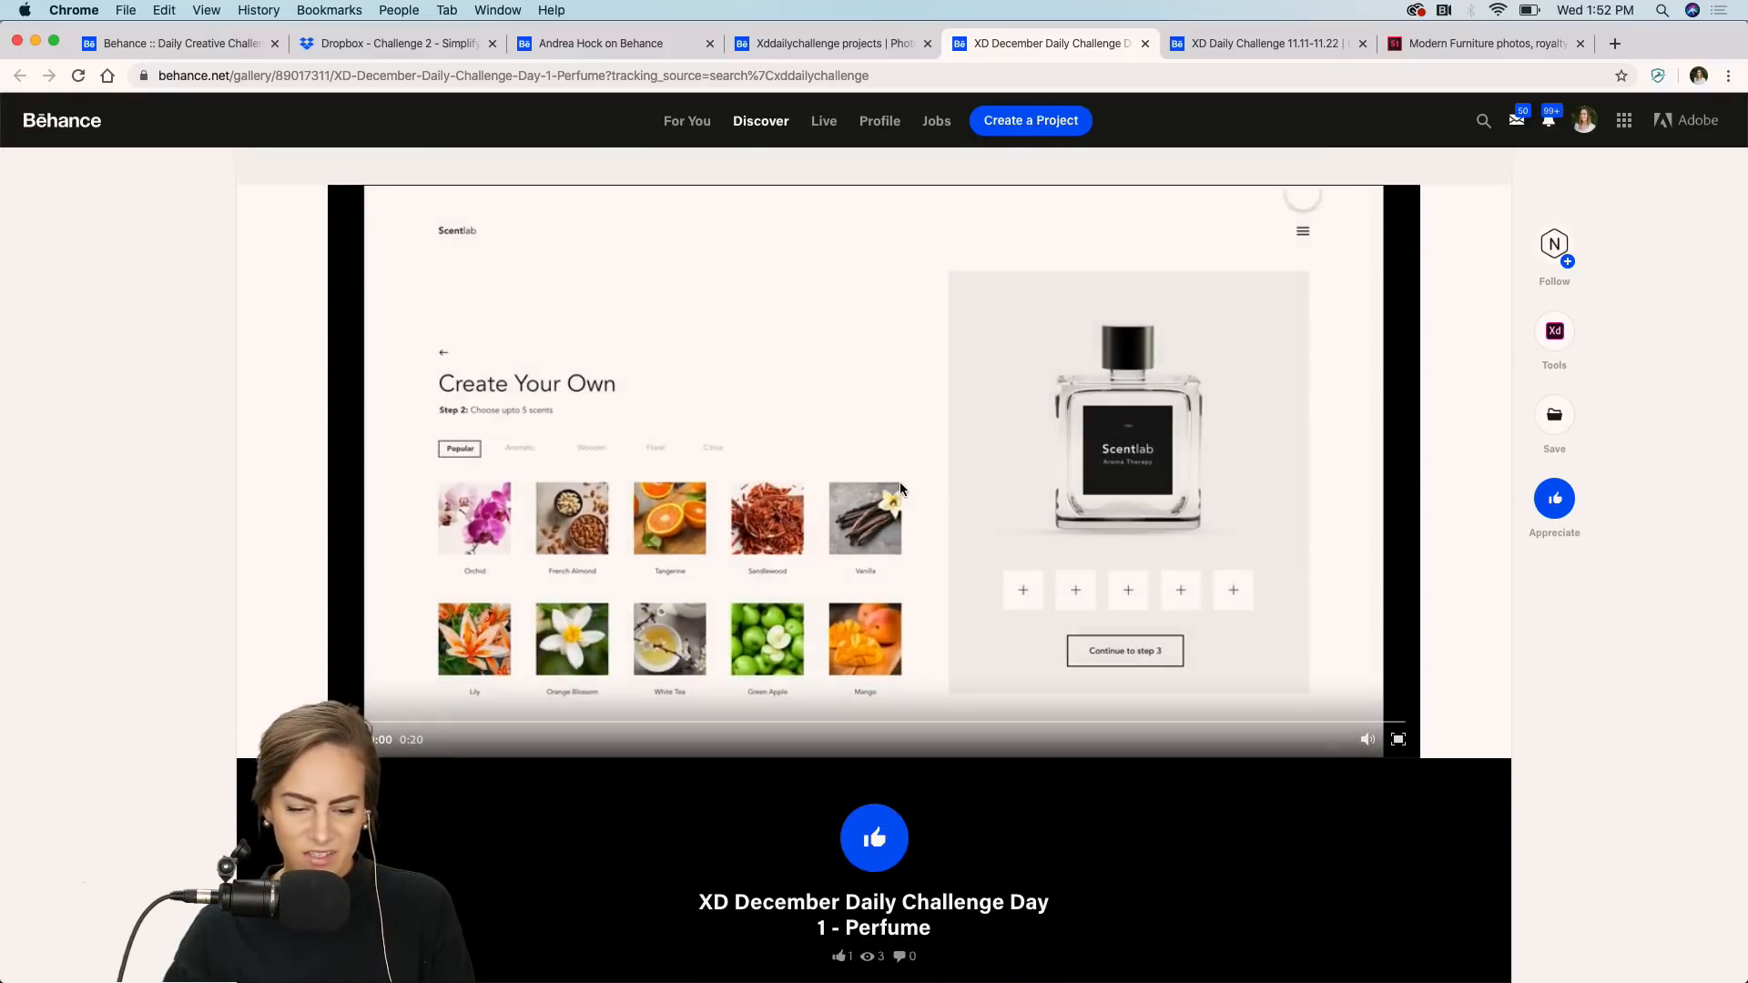
# Play the project's prototype video in full screen and jump back to about 0:11 in its timeline.
pyautogui.click(1398, 740)
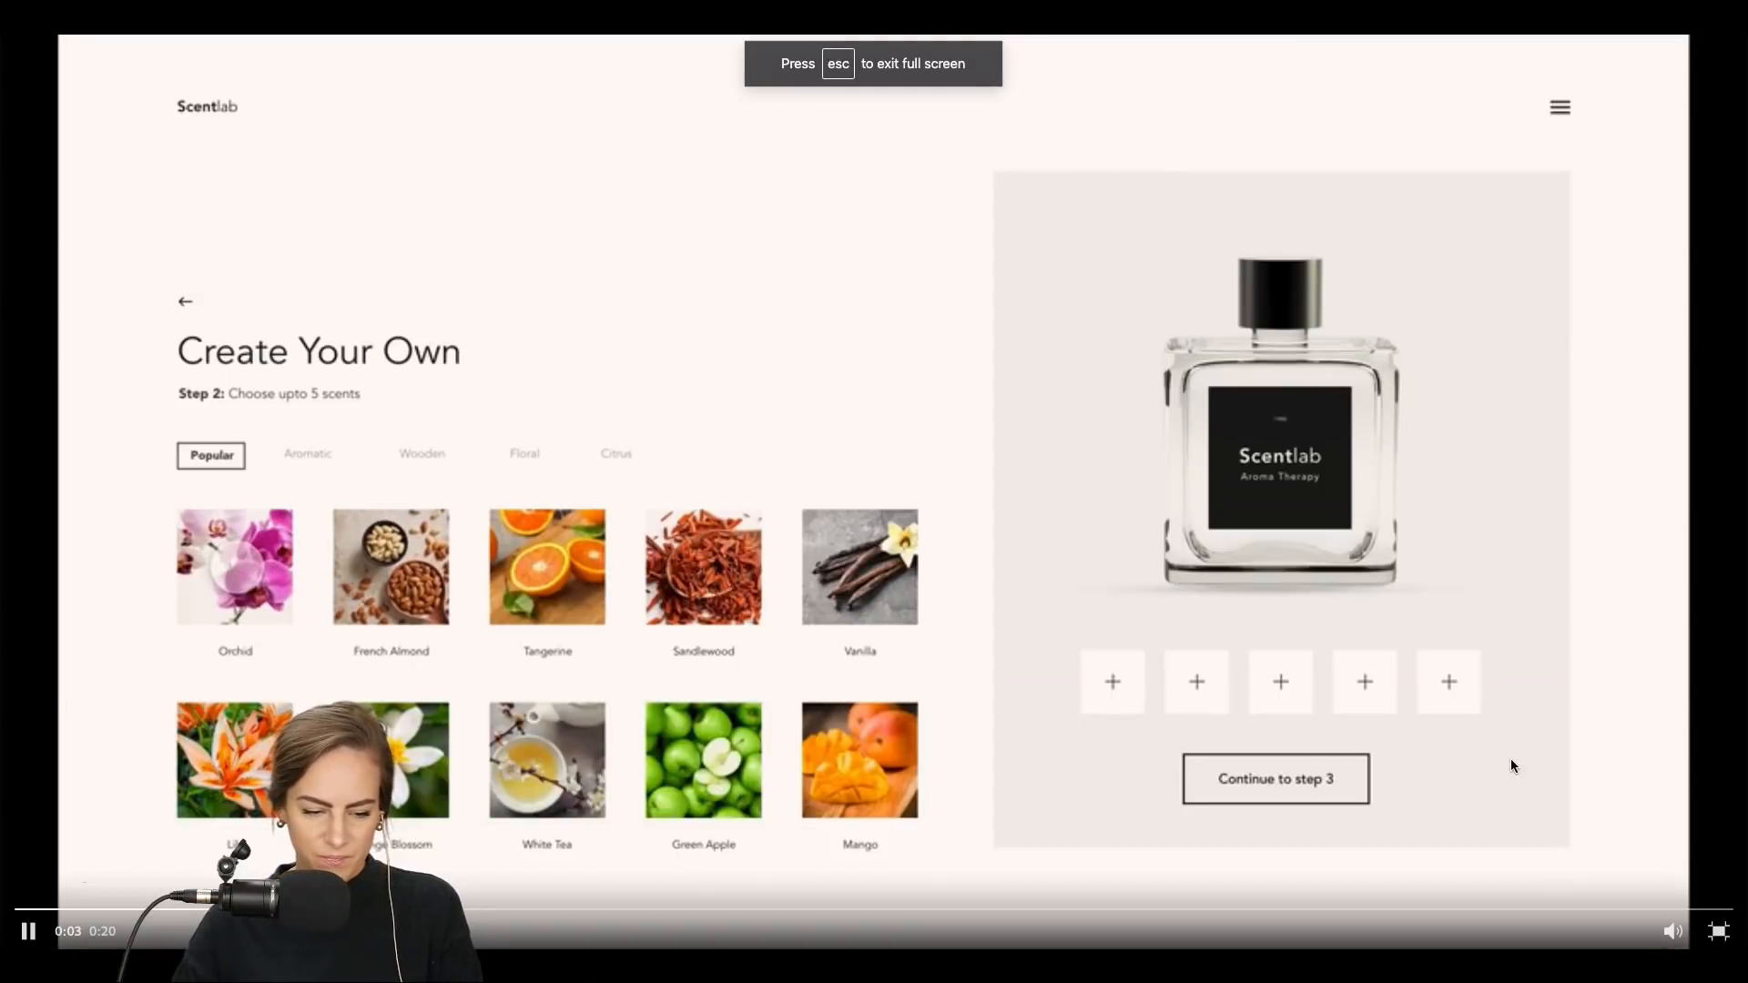
pyautogui.click(29, 911)
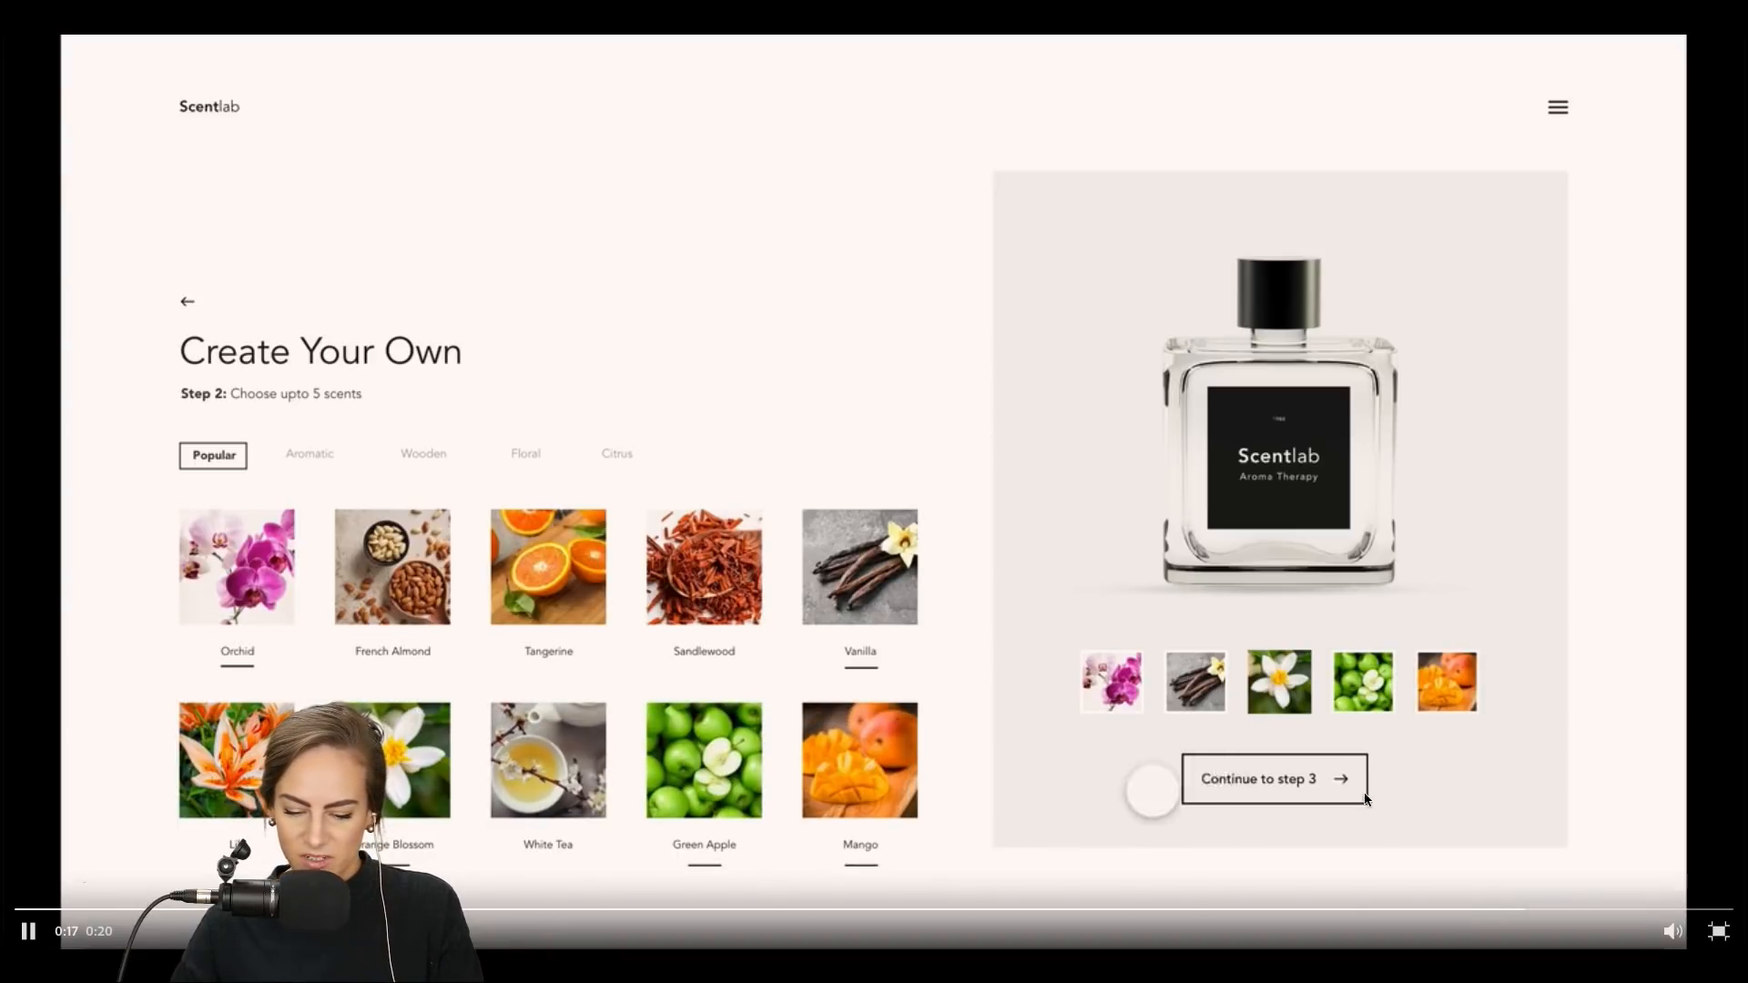
pyautogui.click(1000, 908)
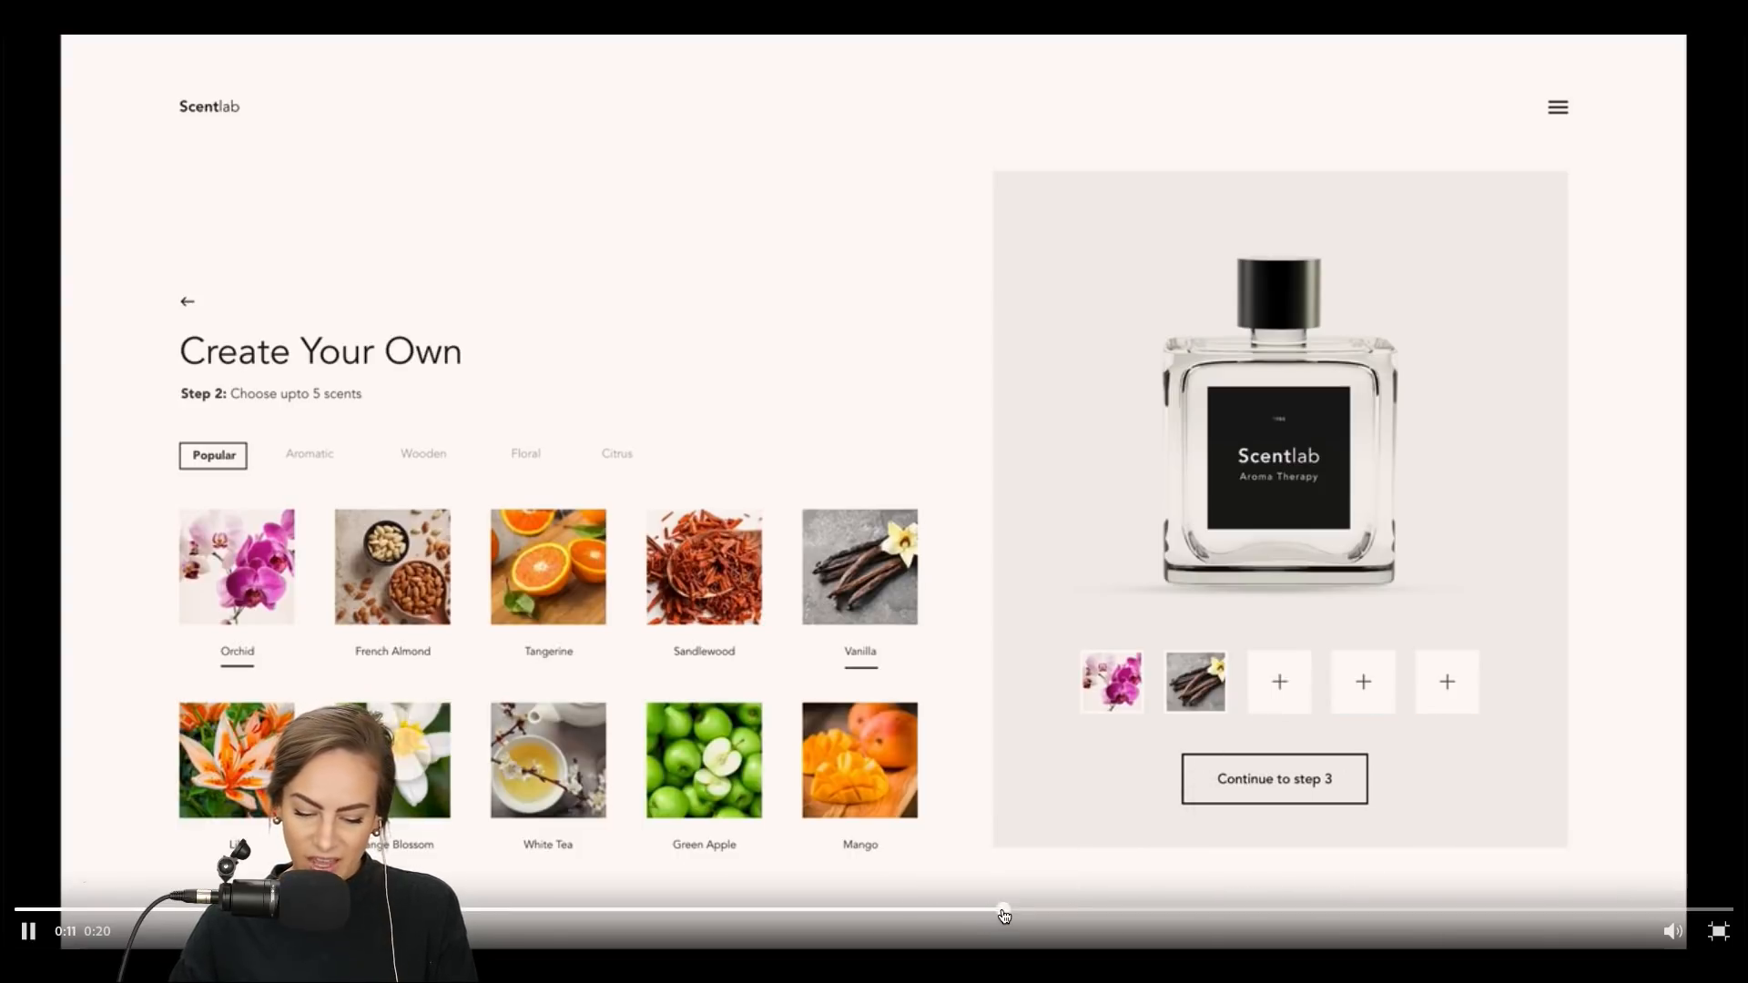